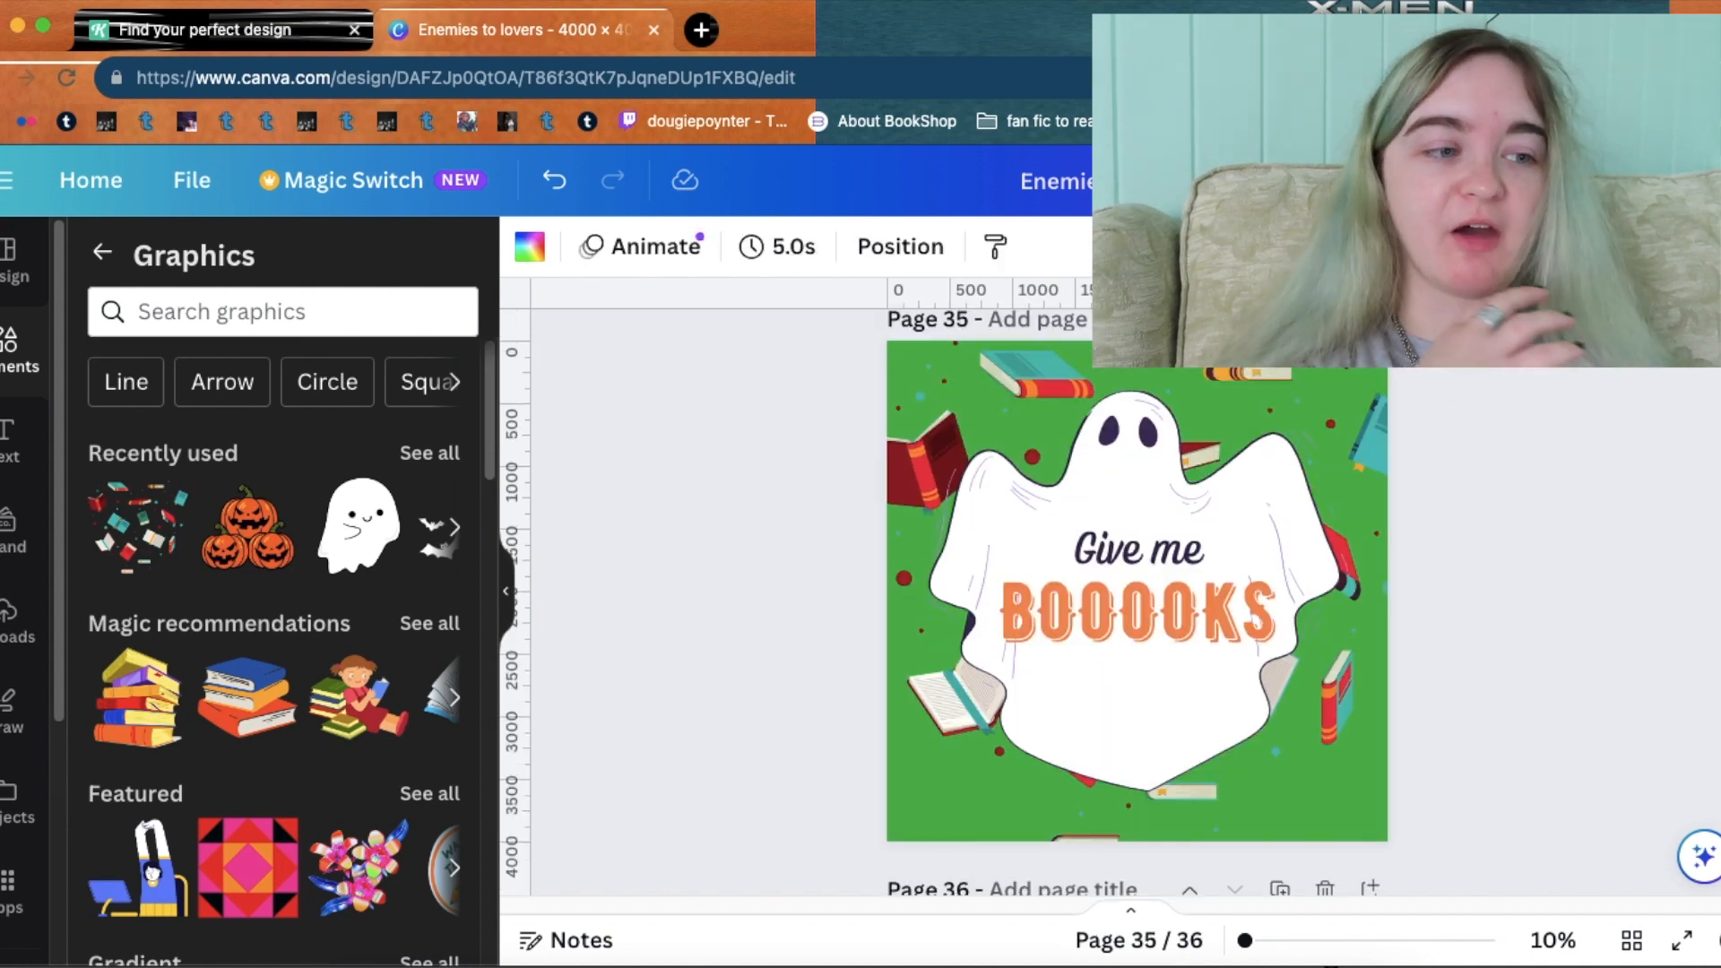
{"action": "scroll", "coordinate": [1137, 601], "scroll_direction": "up", "scroll_amount": 5}
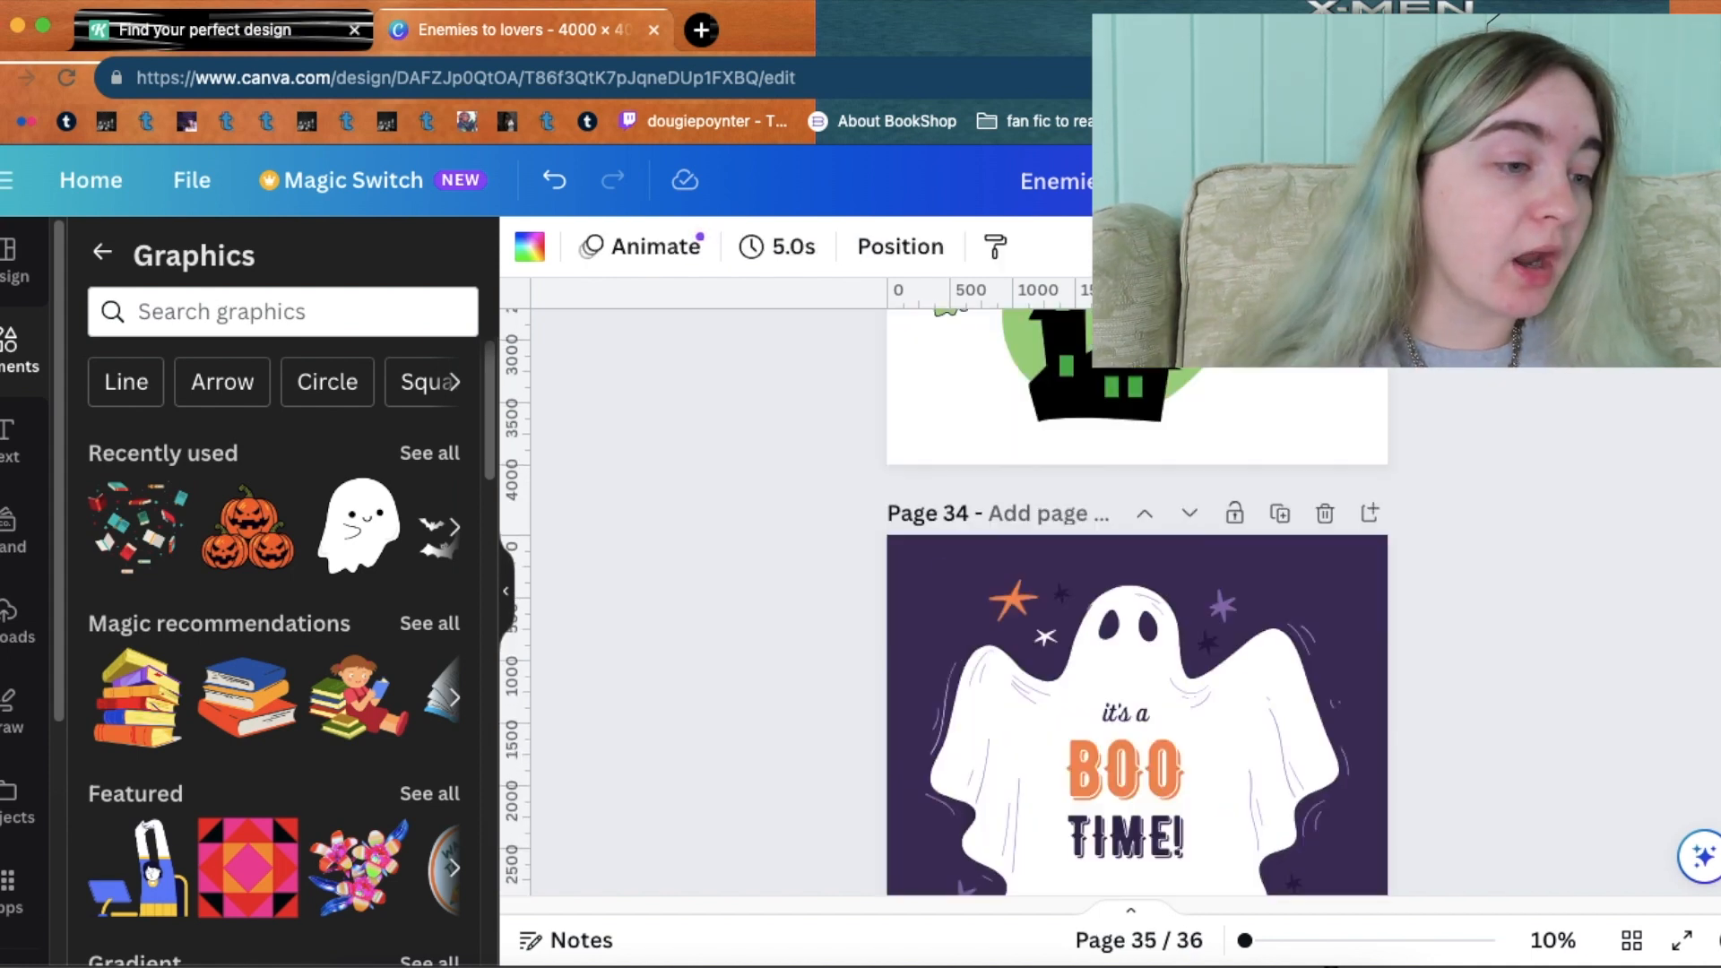
Scroll back from page 36 to page 26's 'Libraries are the best kind of magic' graphic.
{"action": "scroll", "coordinate": [1137, 601], "scroll_direction": "down", "scroll_amount": 2}
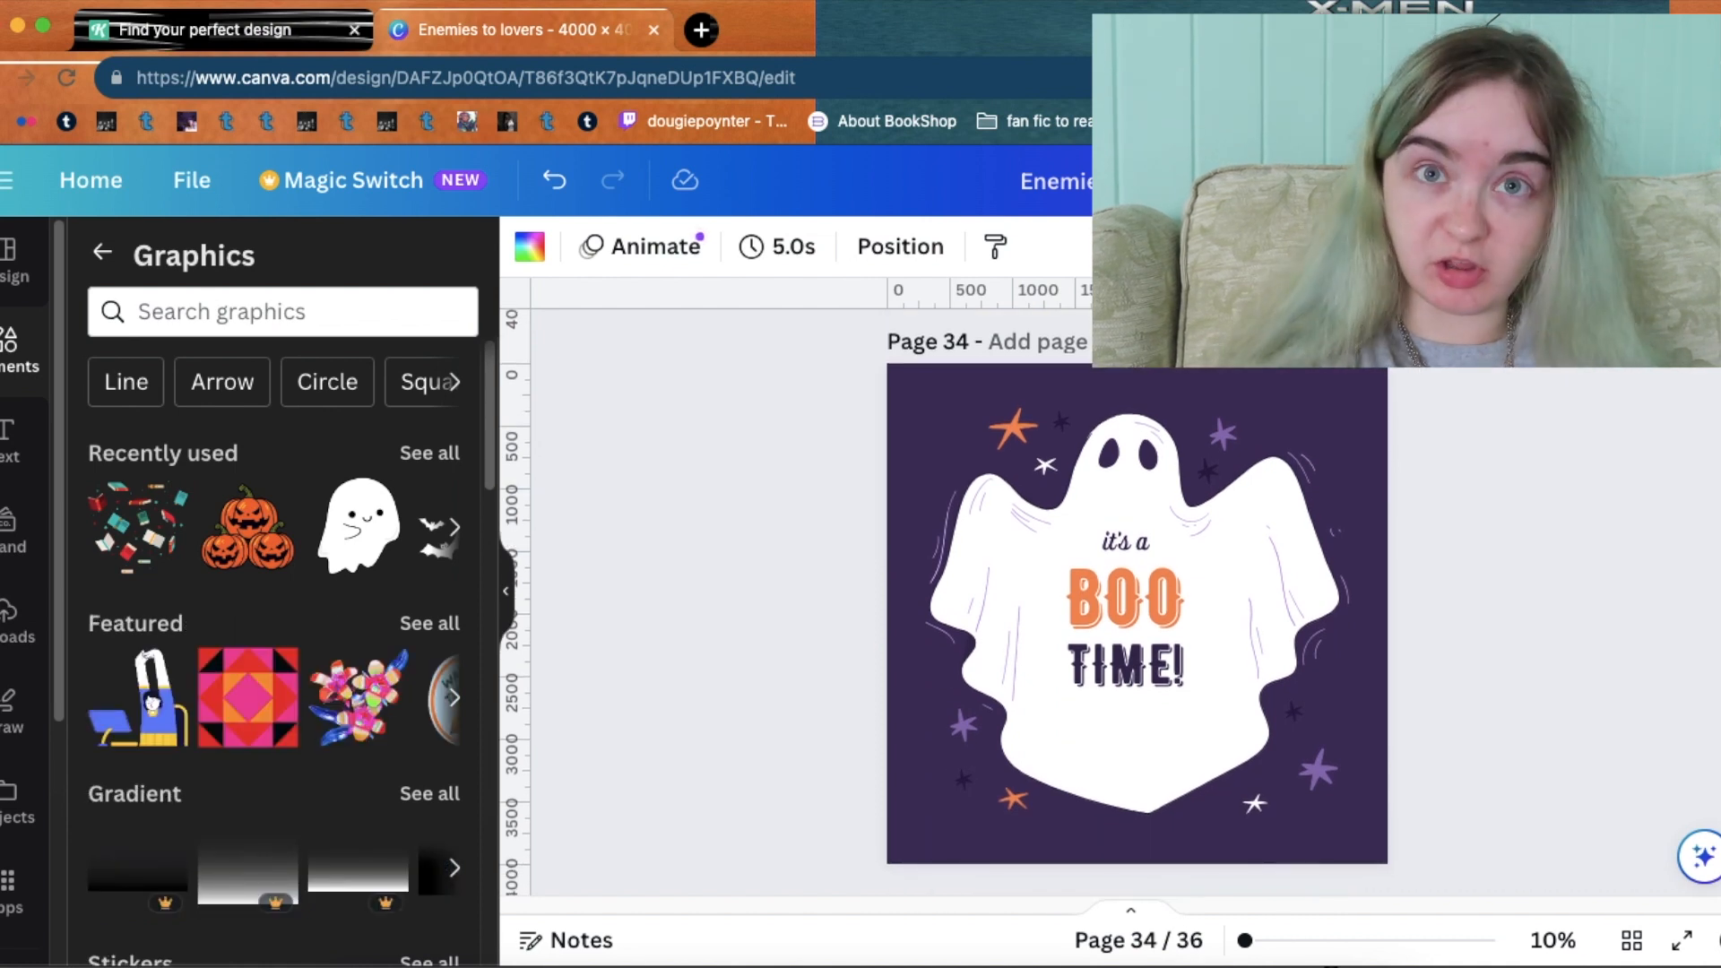
{"action": "scroll", "coordinate": [1137, 600], "scroll_direction": "down", "scroll_amount": 5}
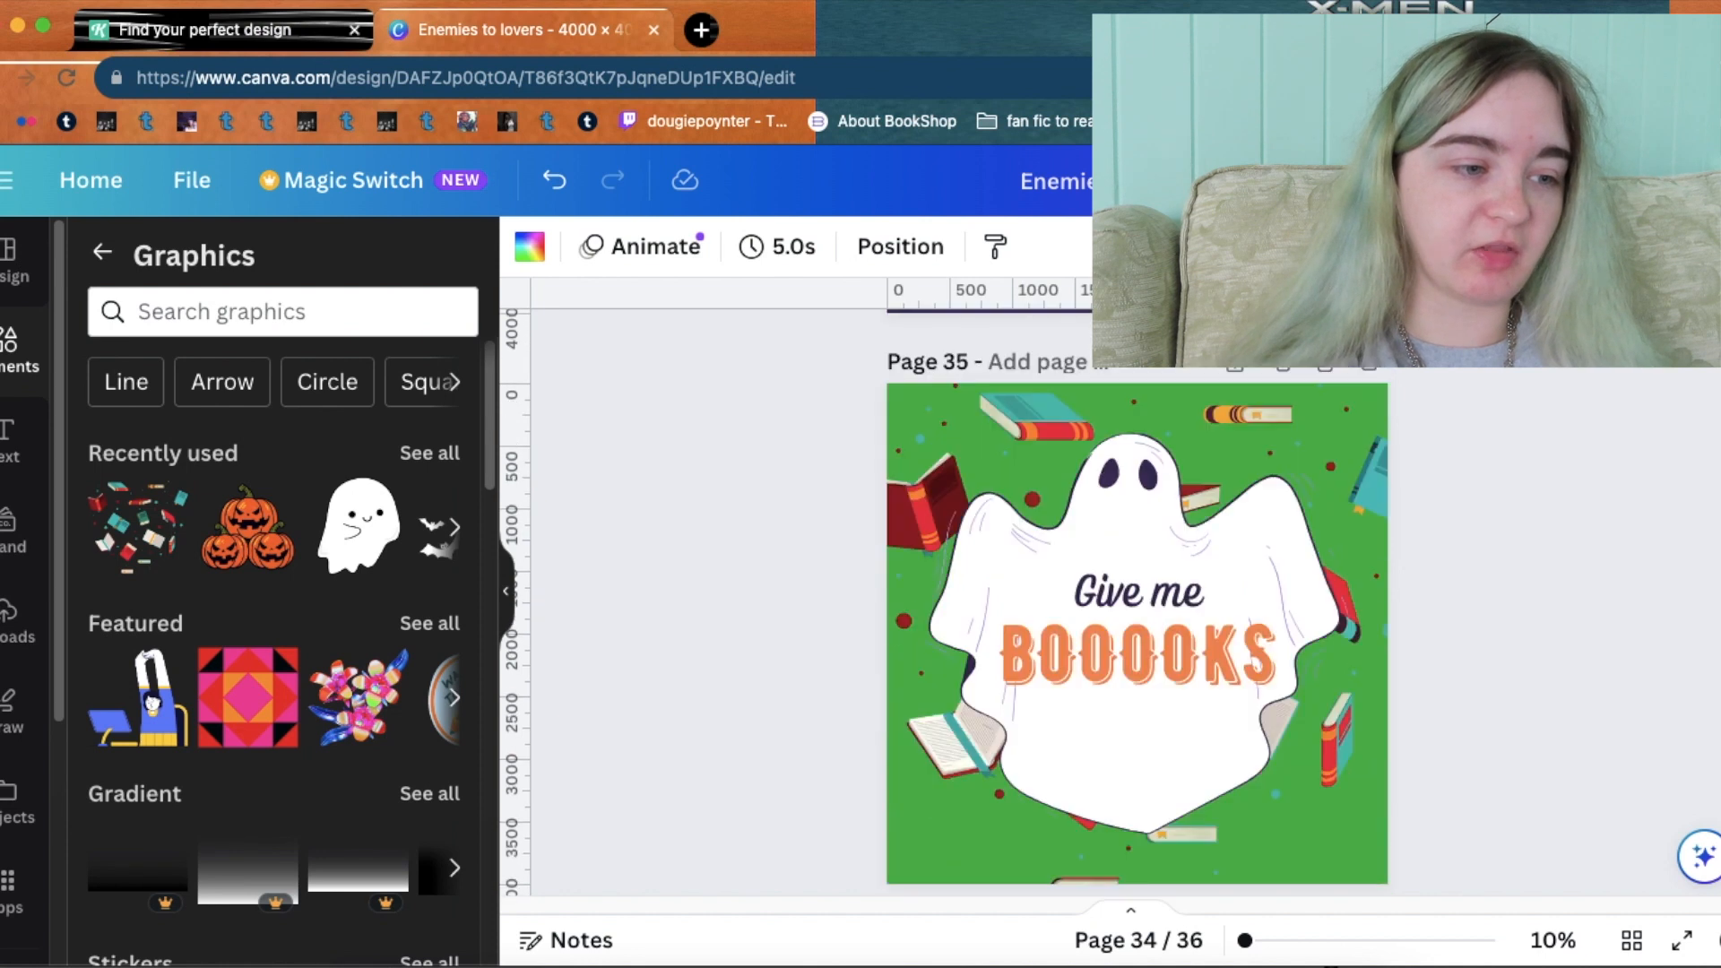
{"action": "scroll", "coordinate": [1137, 601], "scroll_direction": "up", "scroll_amount": 8}
{"action": "scroll", "coordinate": [1137, 600], "scroll_direction": "down", "scroll_amount": 5}
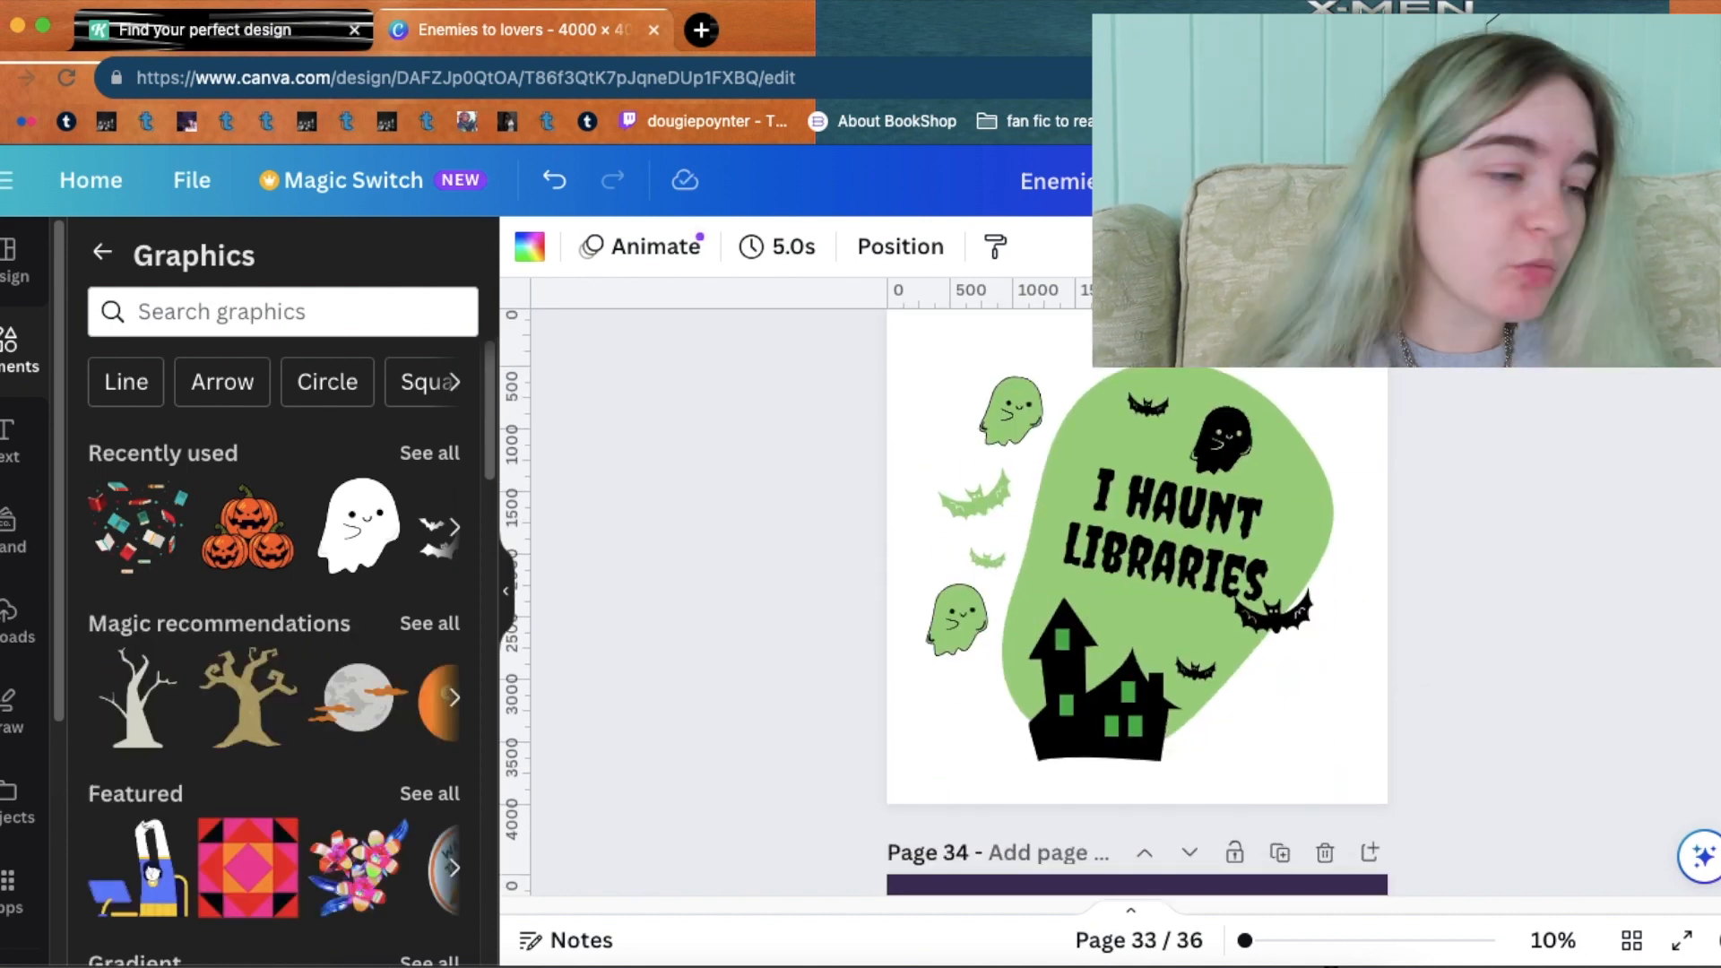
{"action": "scroll", "coordinate": [1136, 600], "scroll_direction": "up", "scroll_amount": 10}
{"action": "scroll", "coordinate": [1137, 601], "scroll_direction": "down", "scroll_amount": 4}
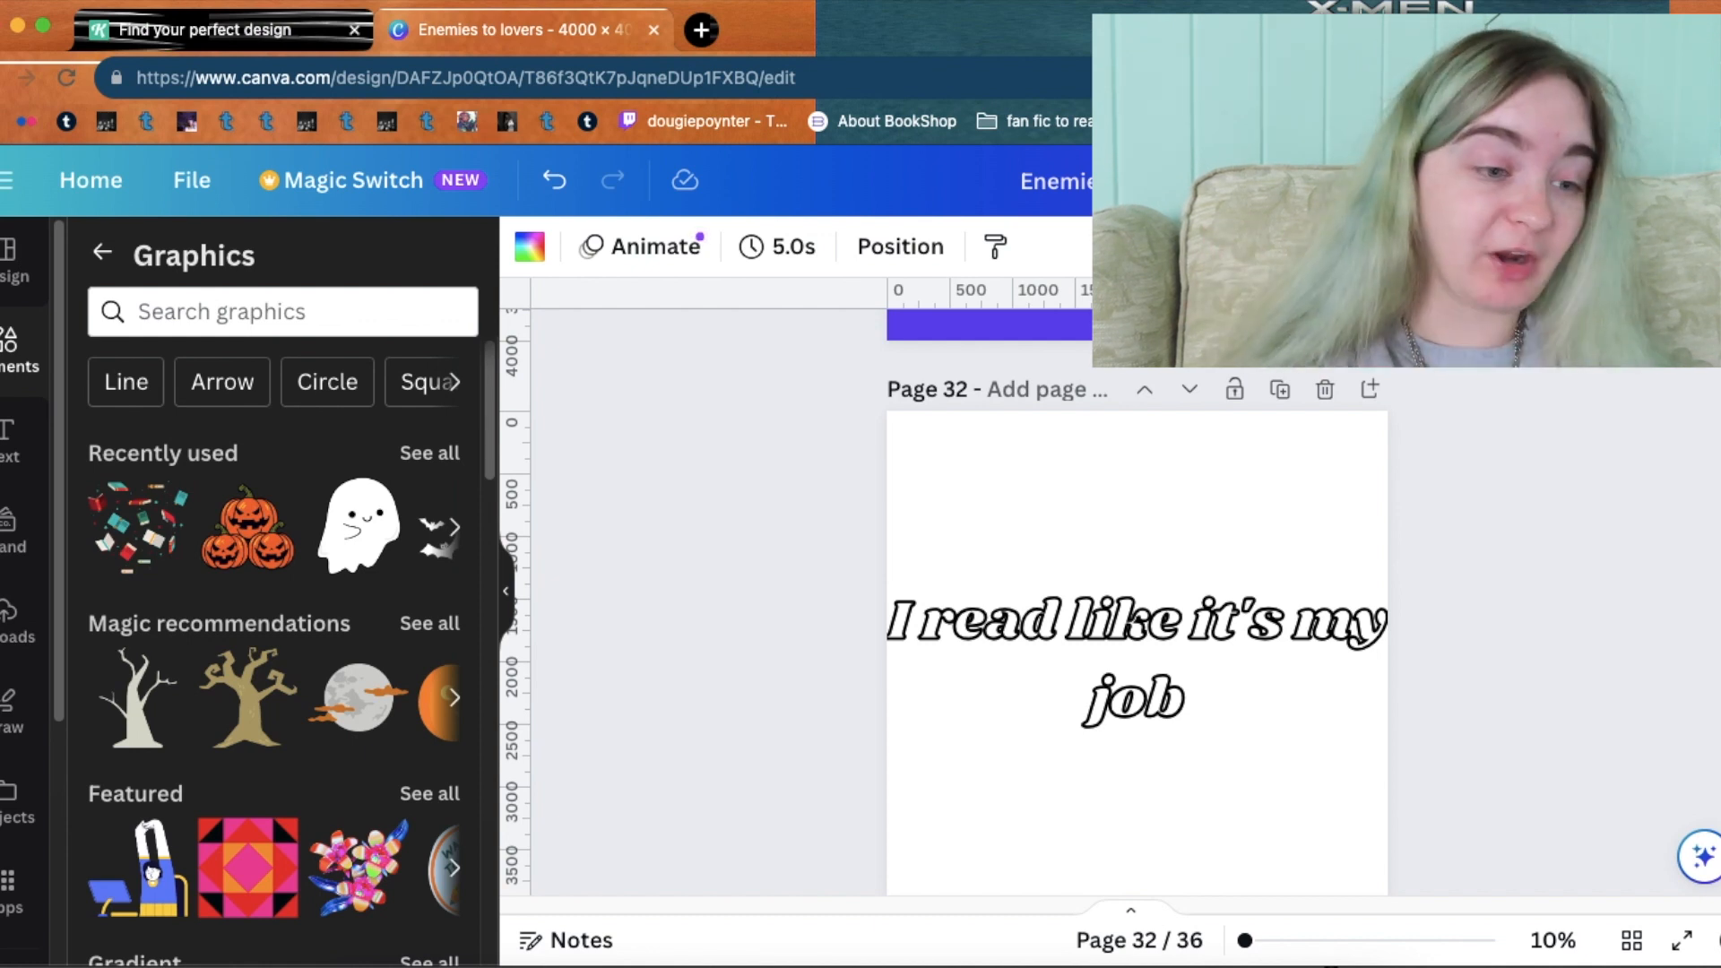
{"action": "scroll", "coordinate": [1137, 627], "scroll_direction": "up", "scroll_amount": 6}
{"action": "scroll", "coordinate": [1137, 627], "scroll_direction": "down", "scroll_amount": 1}
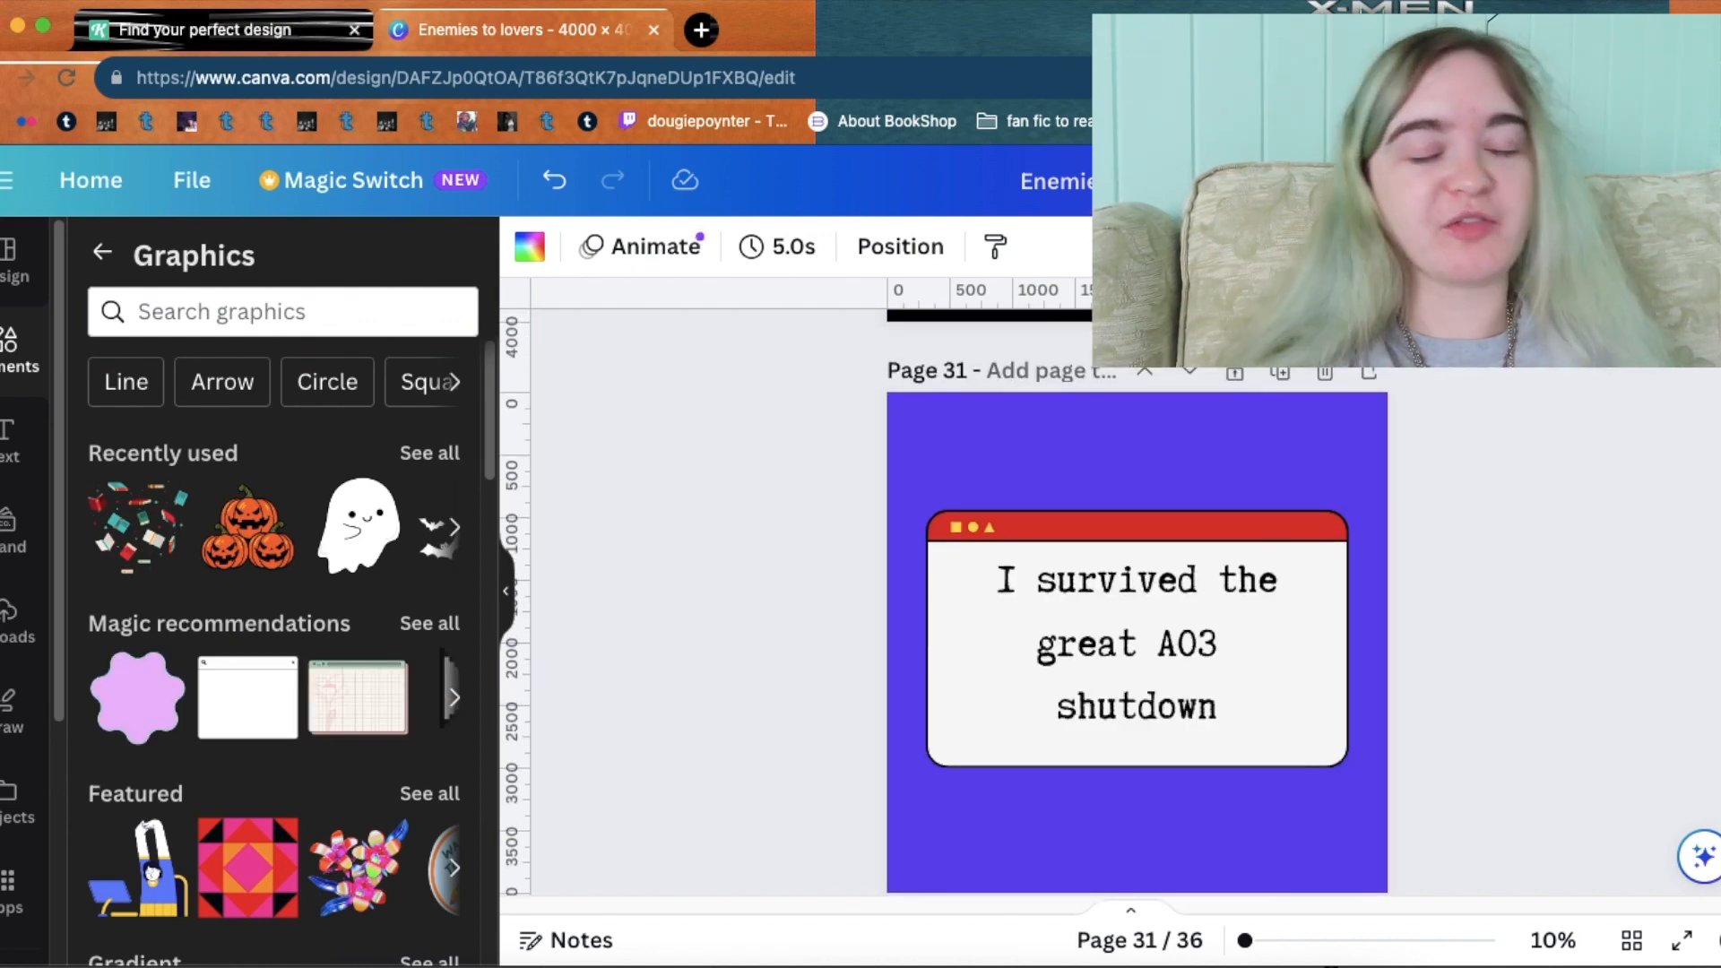
{"action": "scroll", "coordinate": [1137, 628], "scroll_direction": "up", "scroll_amount": 5}
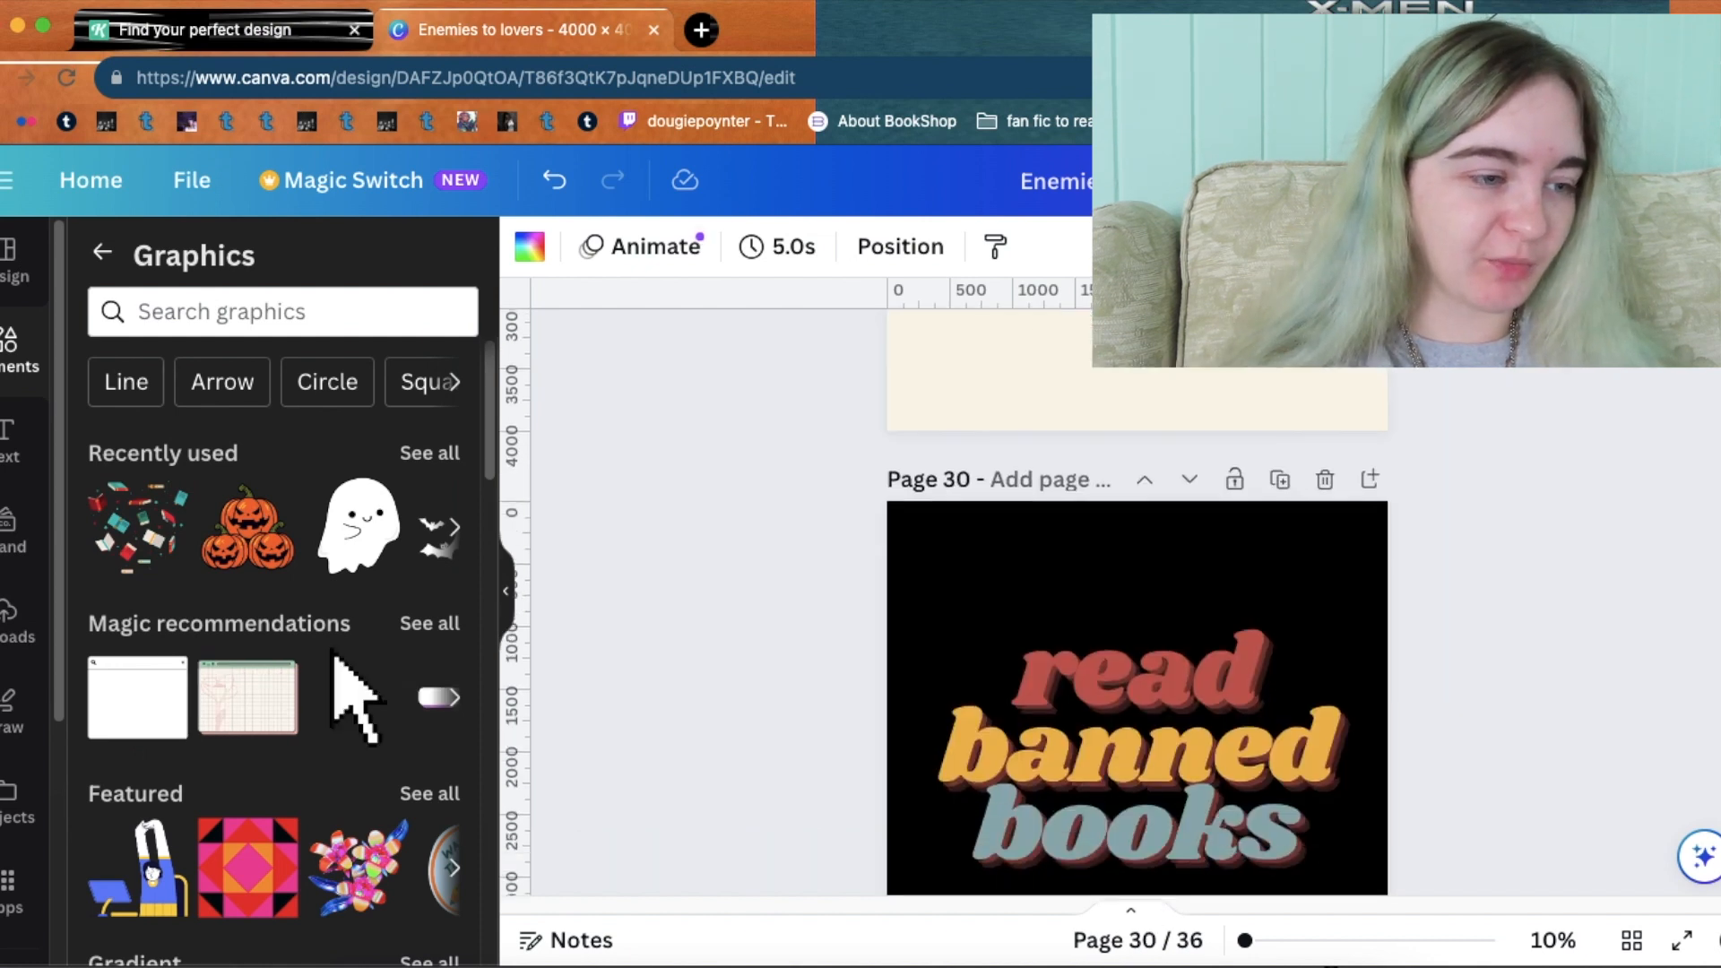
{"action": "scroll", "coordinate": [1137, 628], "scroll_direction": "up", "scroll_amount": 6}
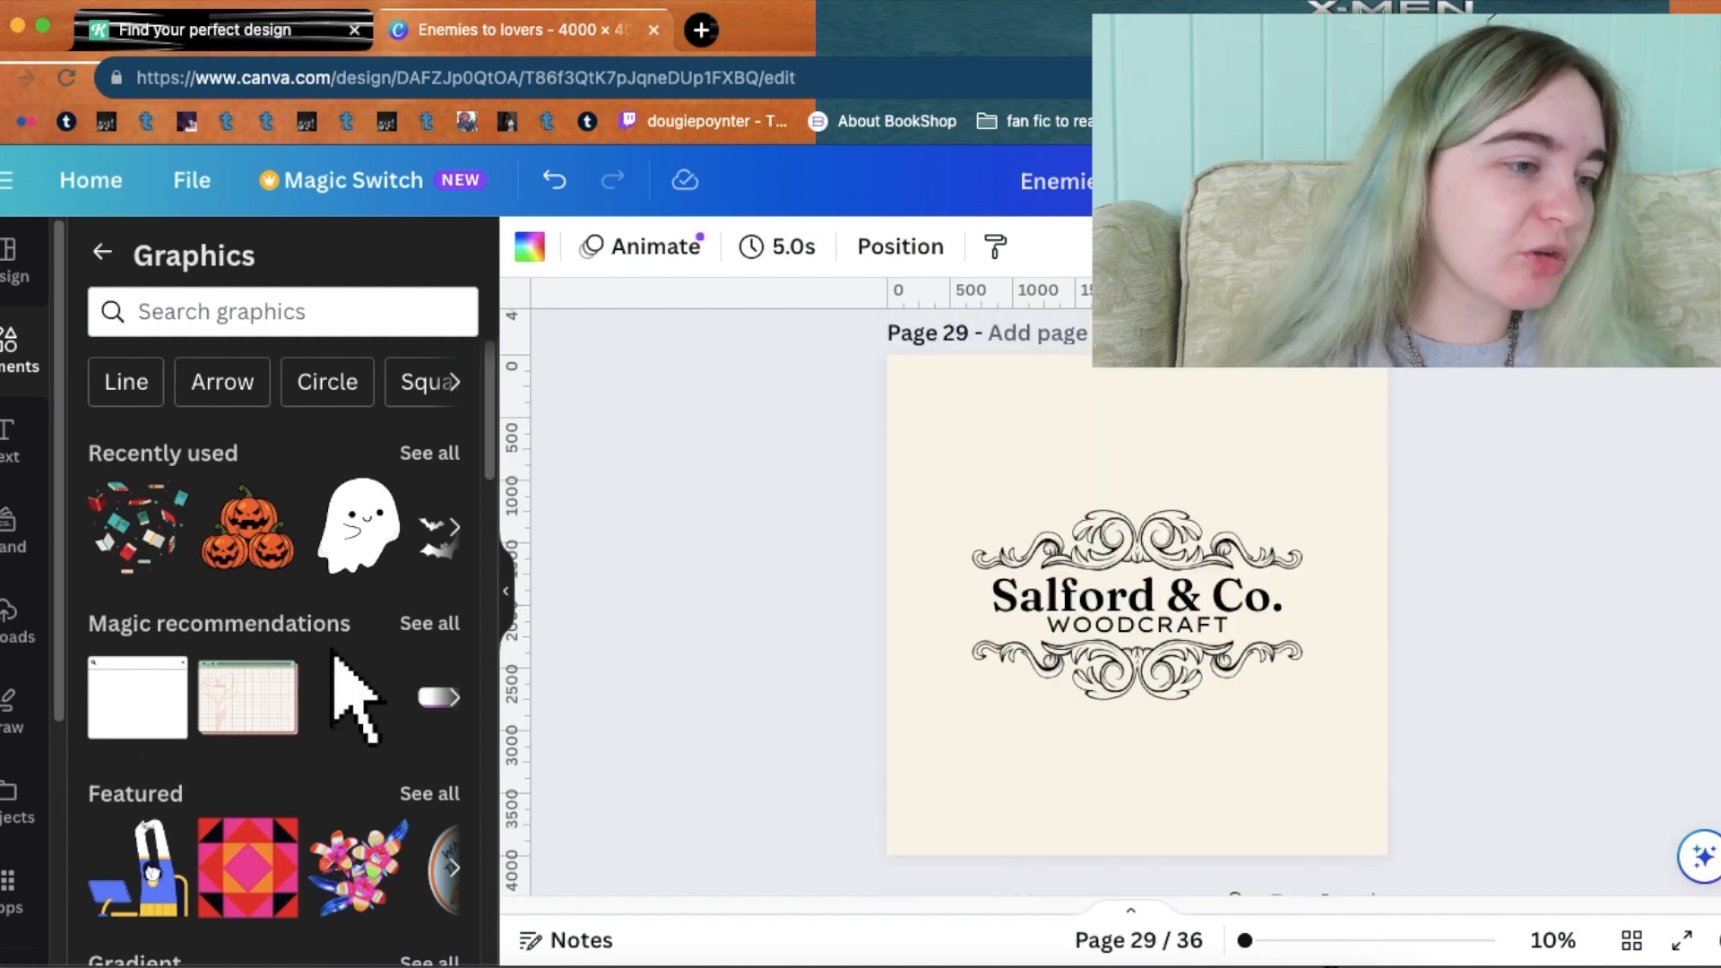
{"action": "scroll", "coordinate": [1136, 627], "scroll_direction": "up", "scroll_amount": 1}
{"action": "scroll", "coordinate": [1137, 628], "scroll_direction": "down", "scroll_amount": 8}
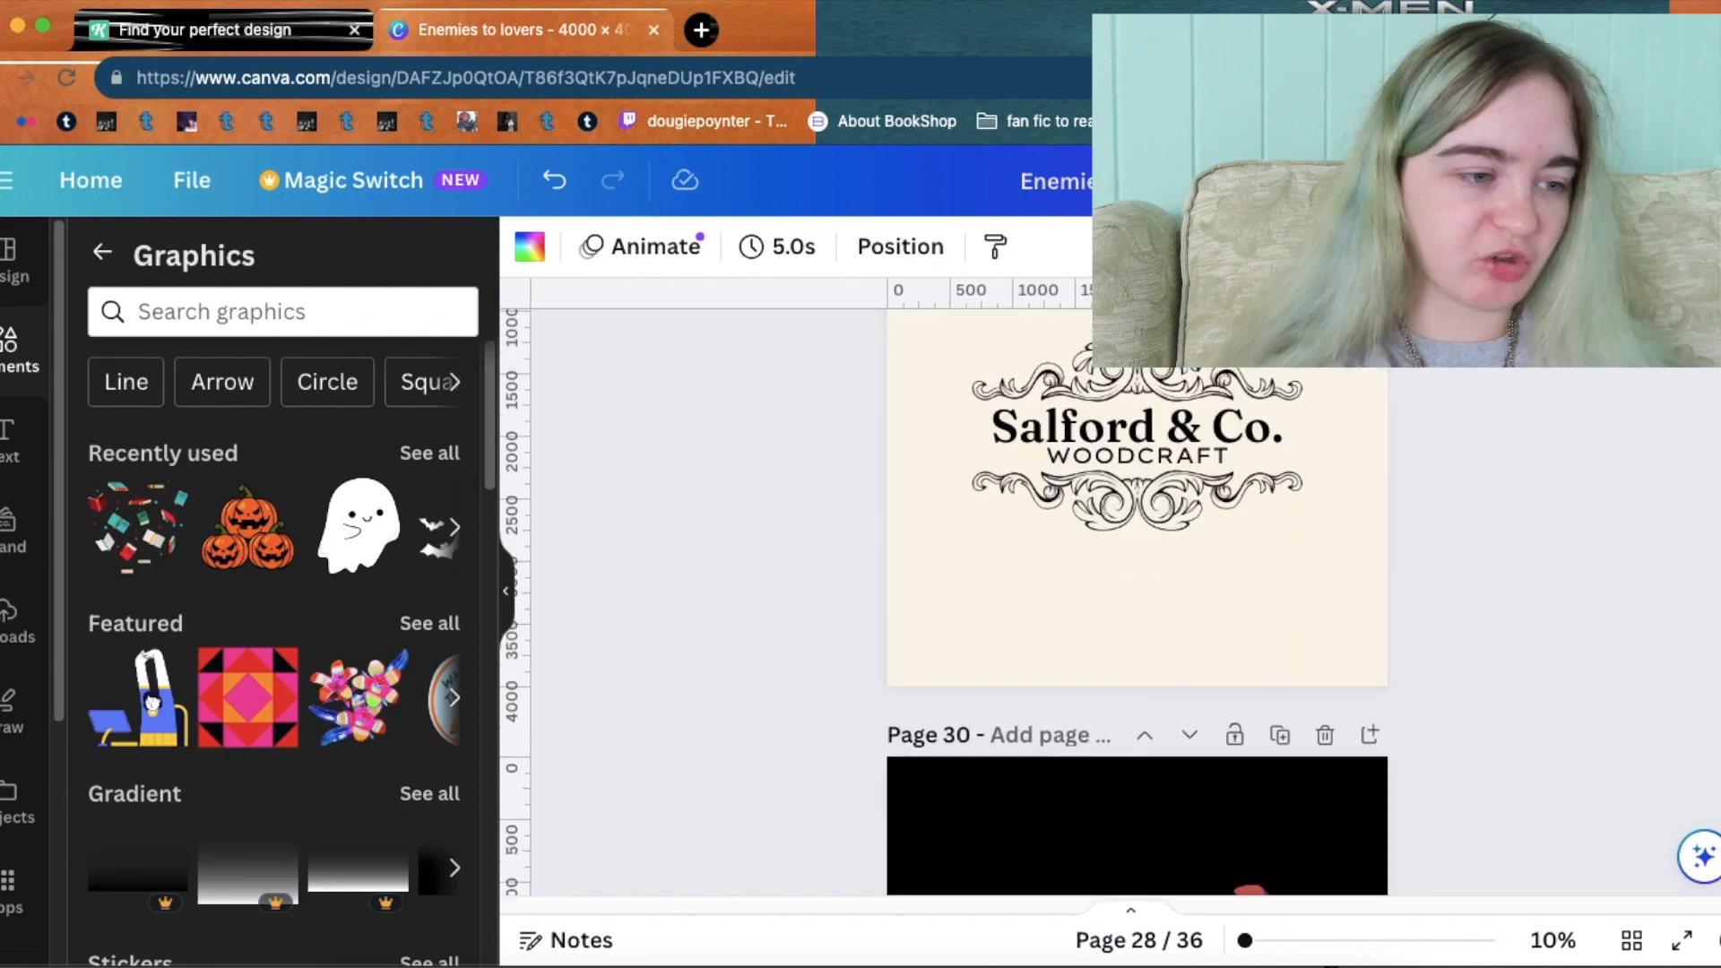
{"action": "scroll", "coordinate": [1136, 627], "scroll_direction": "up", "scroll_amount": 1}
{"action": "scroll", "coordinate": [1137, 583], "scroll_direction": "up", "scroll_amount": 1}
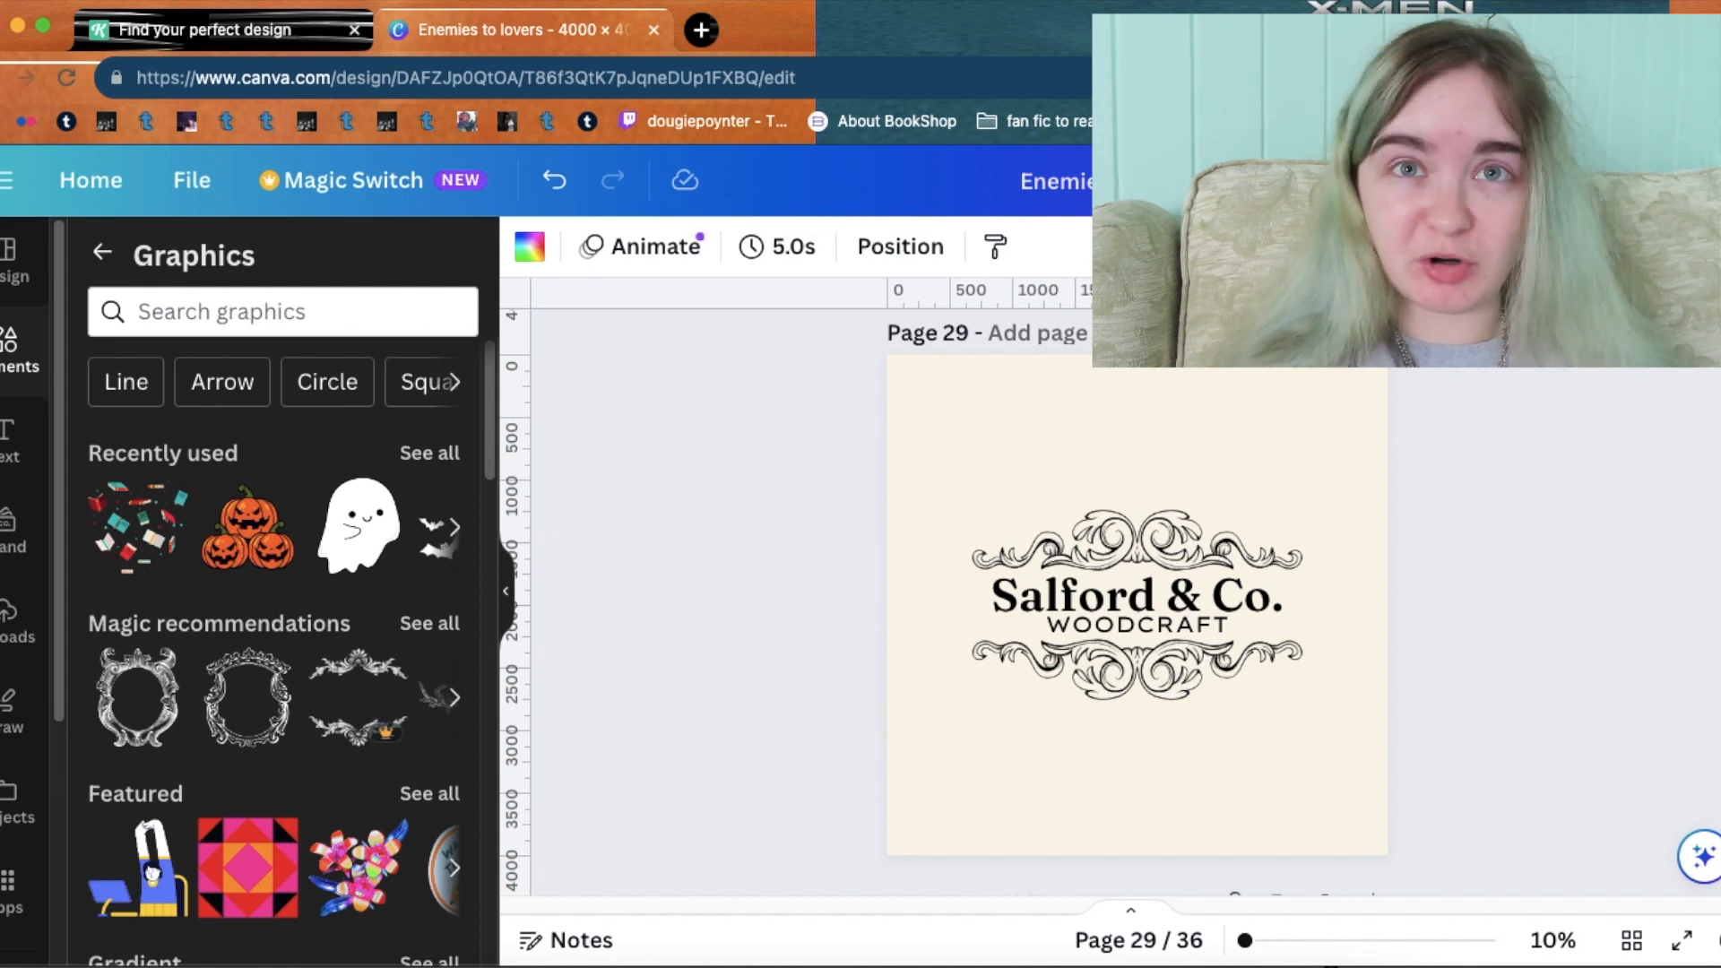
{"action": "scroll", "coordinate": [1137, 601], "scroll_direction": "up", "scroll_amount": 10}
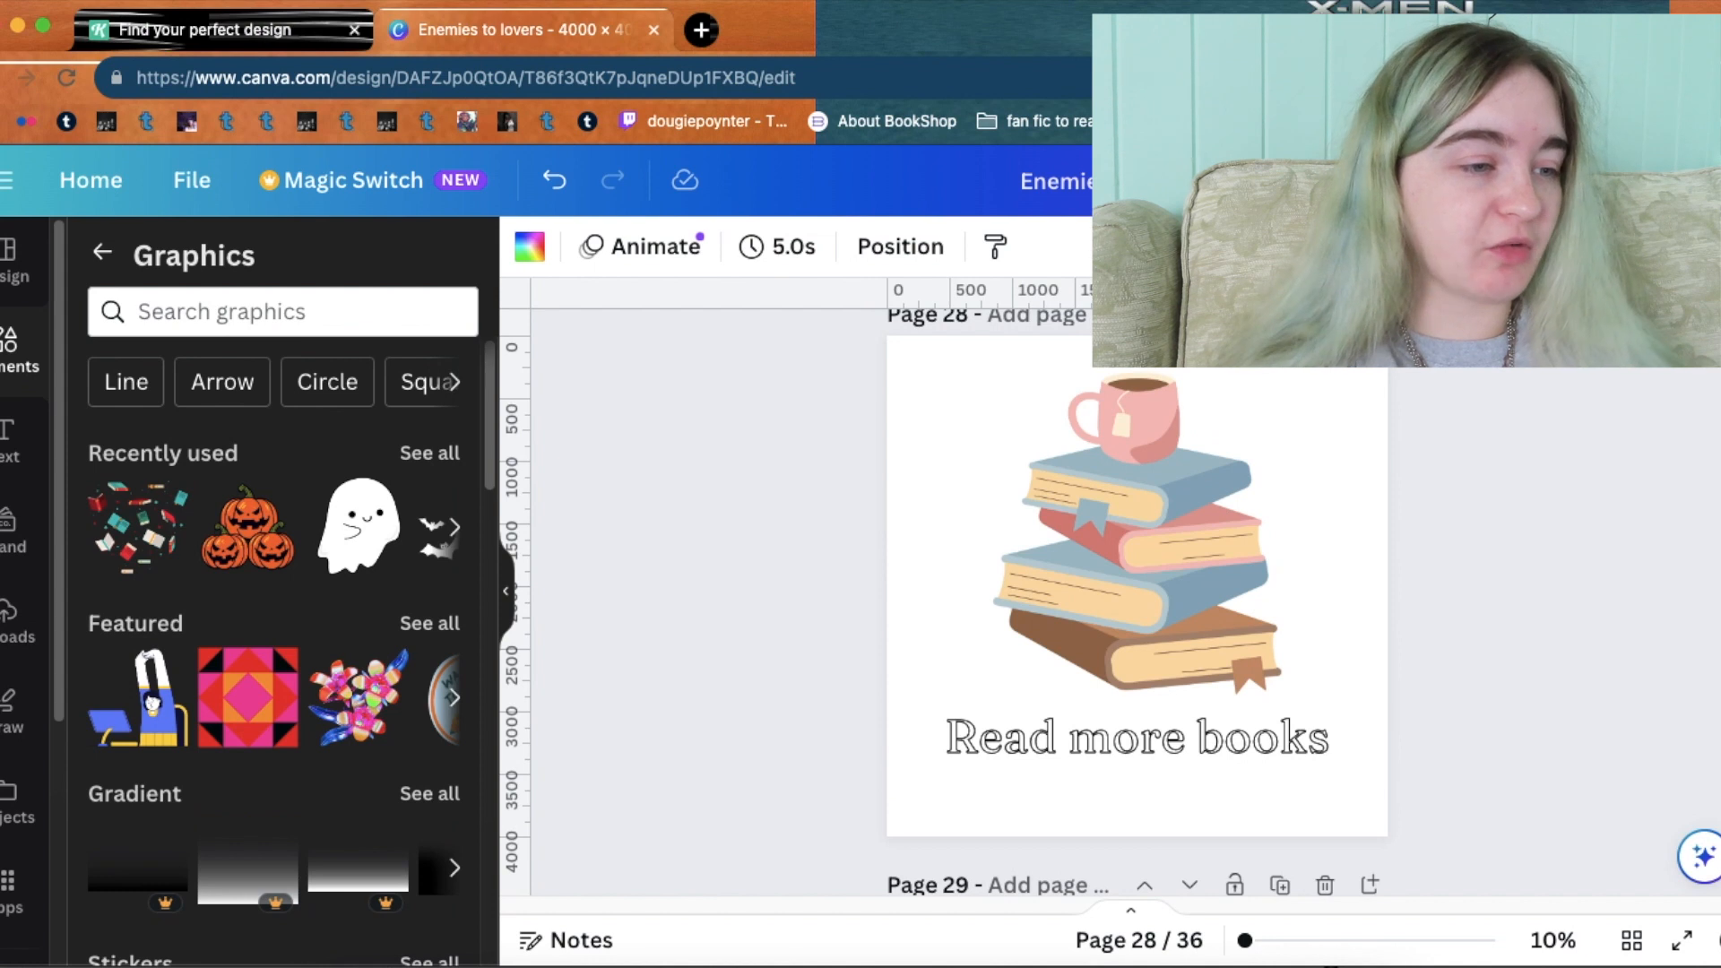
{"action": "scroll", "coordinate": [1137, 600], "scroll_direction": "up", "scroll_amount": 2}
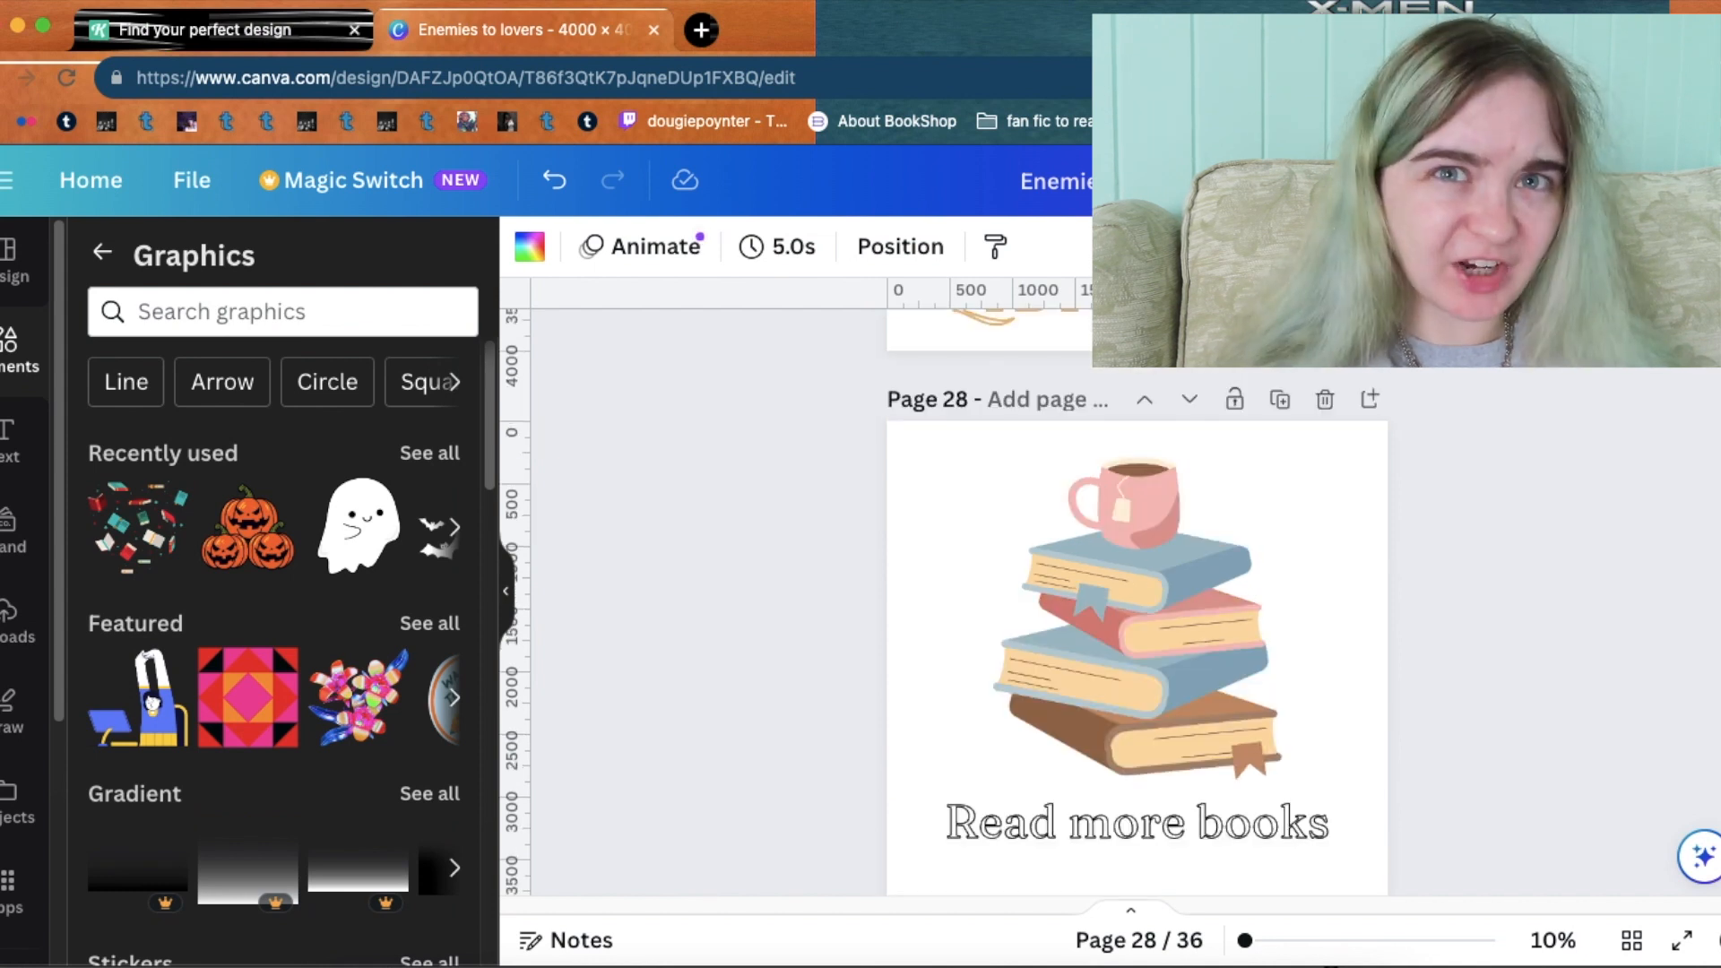
{"action": "scroll", "coordinate": [1136, 601], "scroll_direction": "up", "scroll_amount": 1}
{"action": "scroll", "coordinate": [1137, 601], "scroll_direction": "up", "scroll_amount": 10}
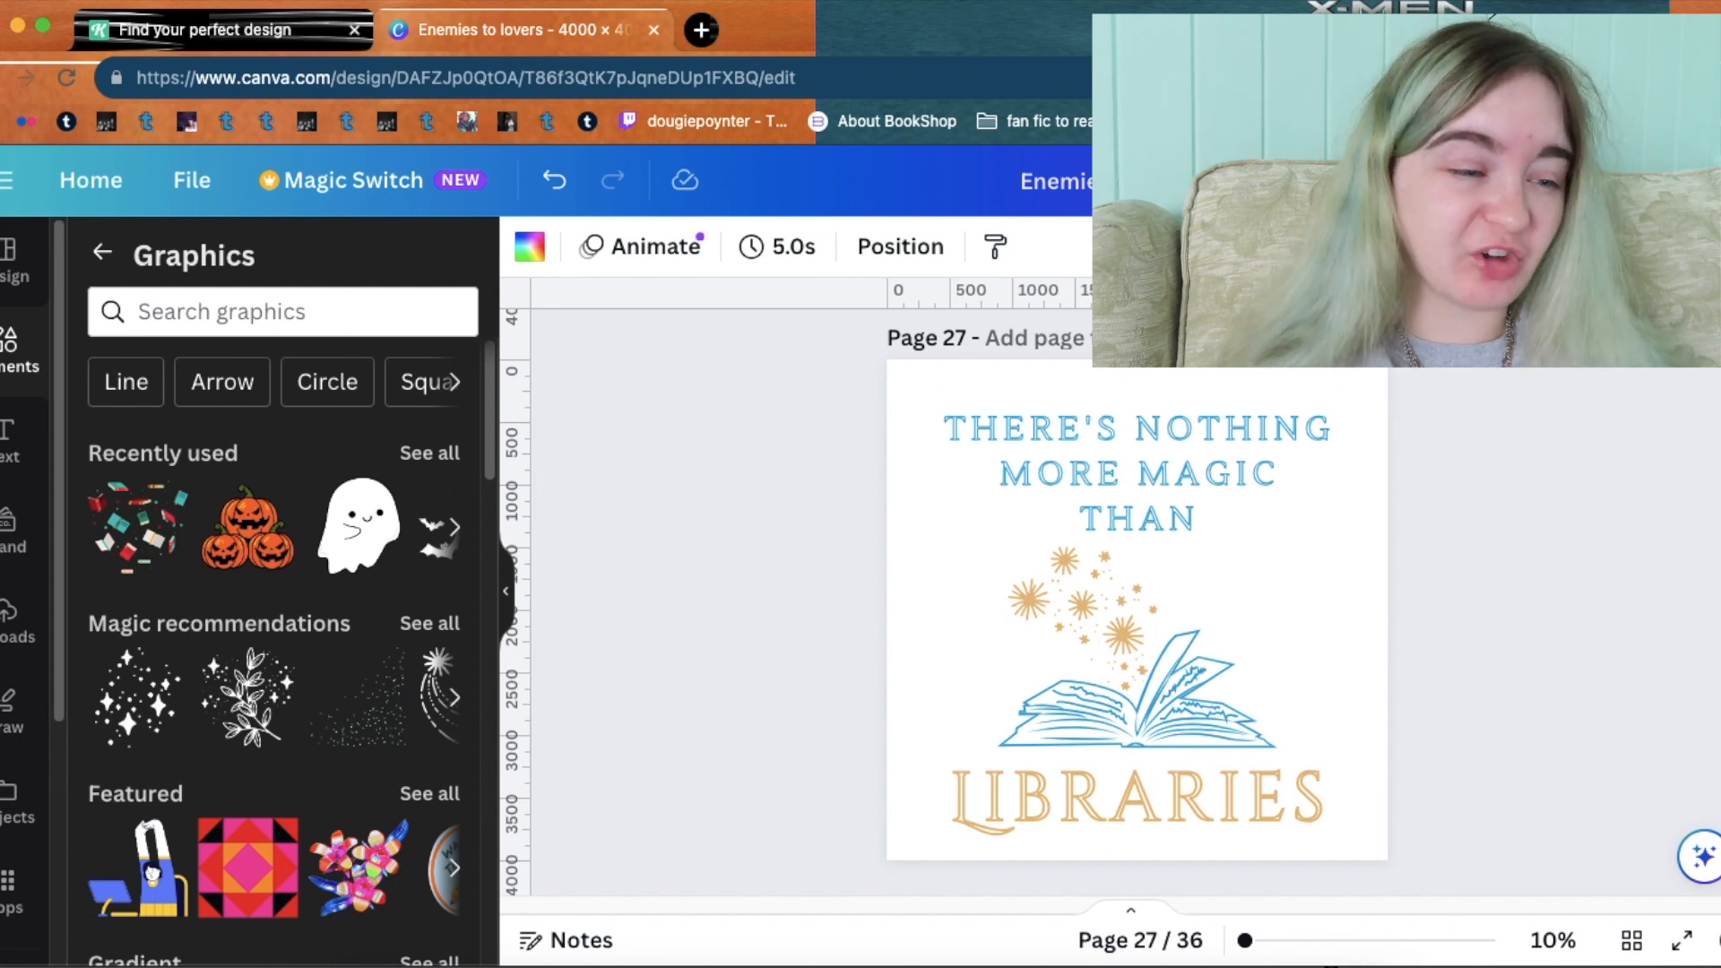
{"action": "scroll", "coordinate": [1137, 600], "scroll_direction": "up", "scroll_amount": 12}
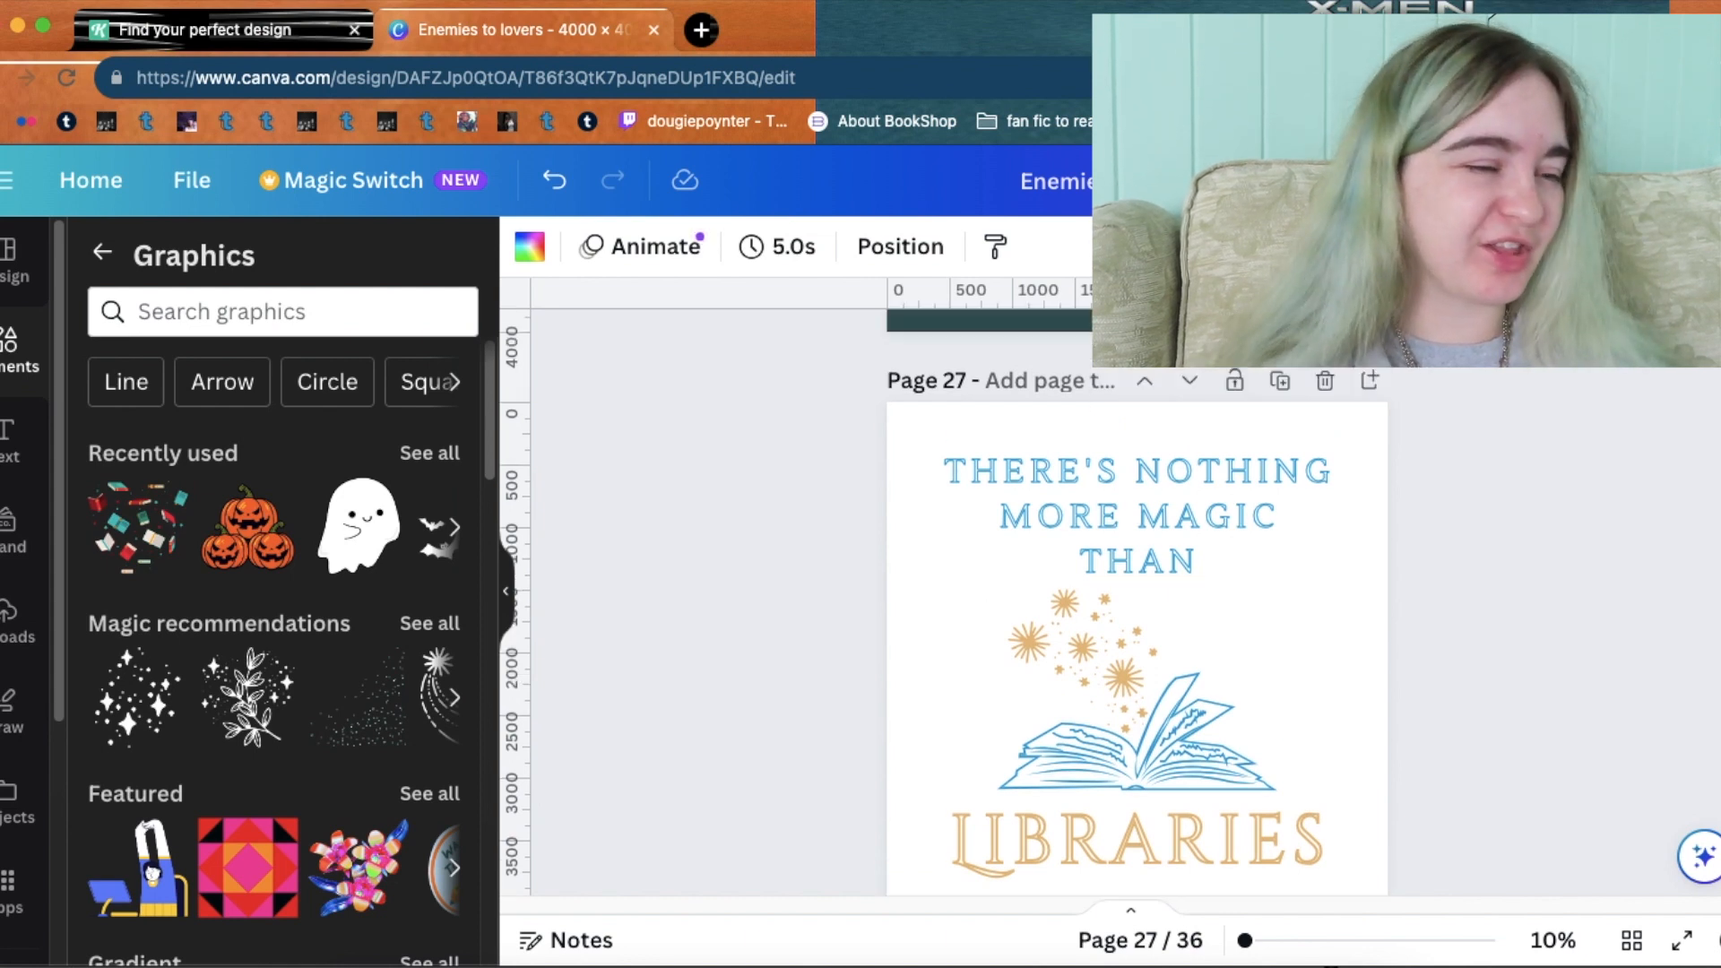
{"action": "scroll", "coordinate": [1137, 601], "scroll_direction": "up", "scroll_amount": 1}
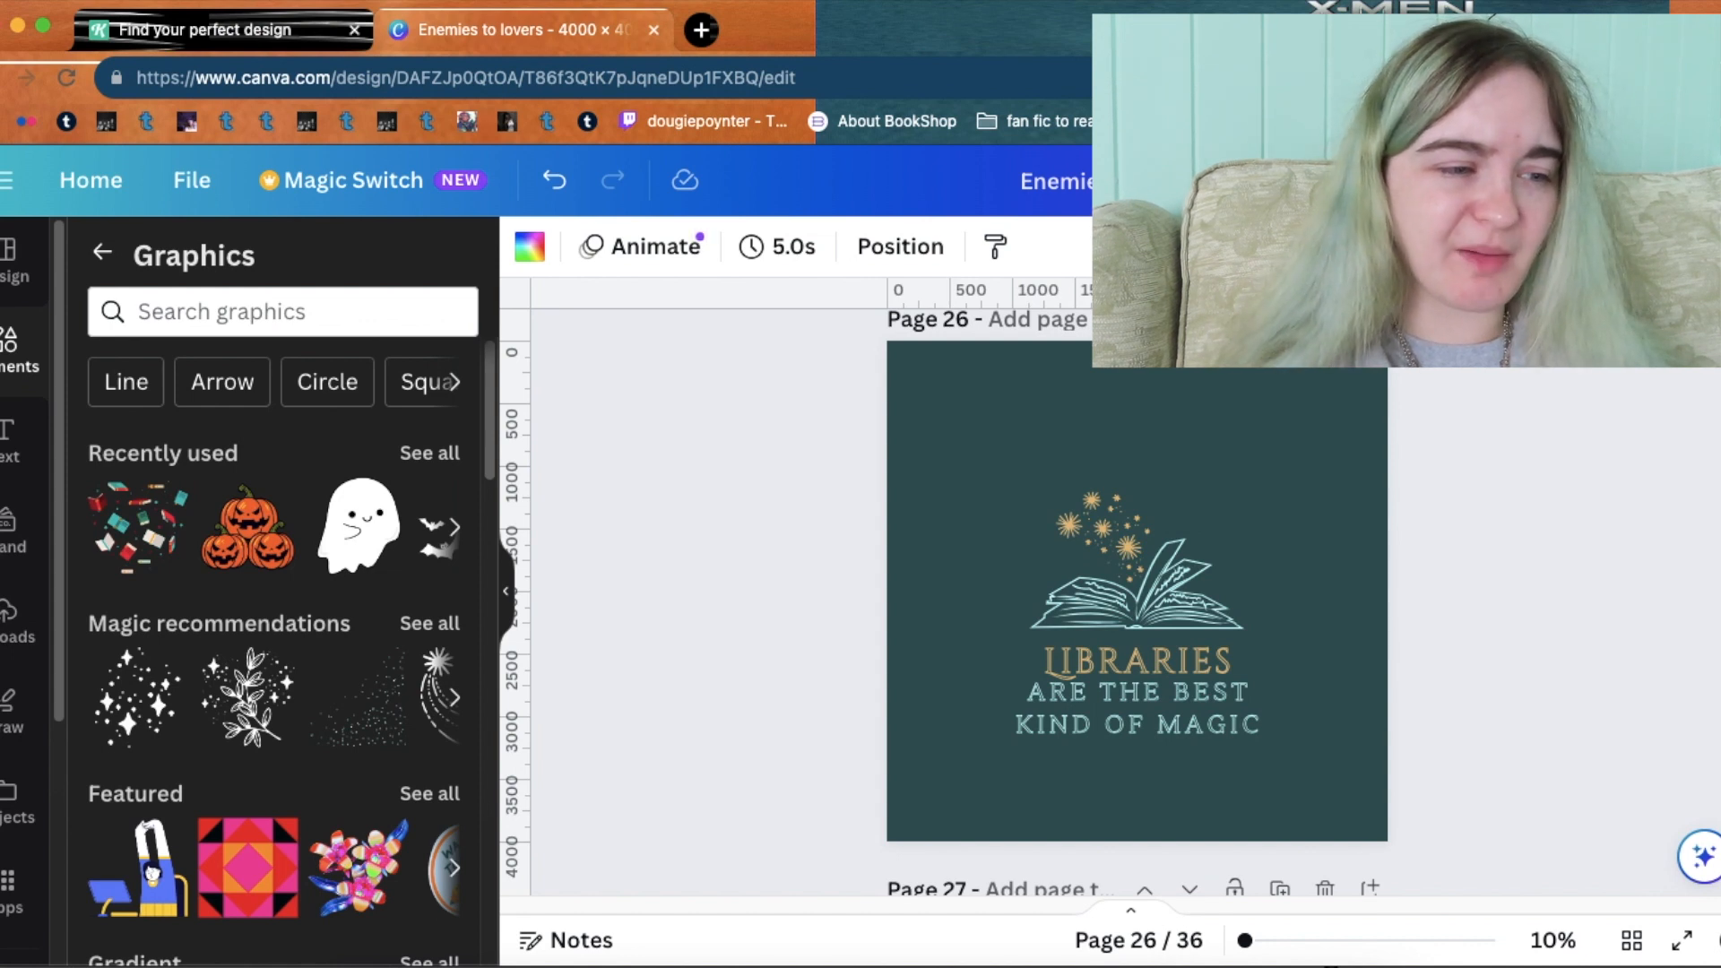
{"action": "scroll", "coordinate": [1137, 601], "scroll_direction": "up", "scroll_amount": 13}
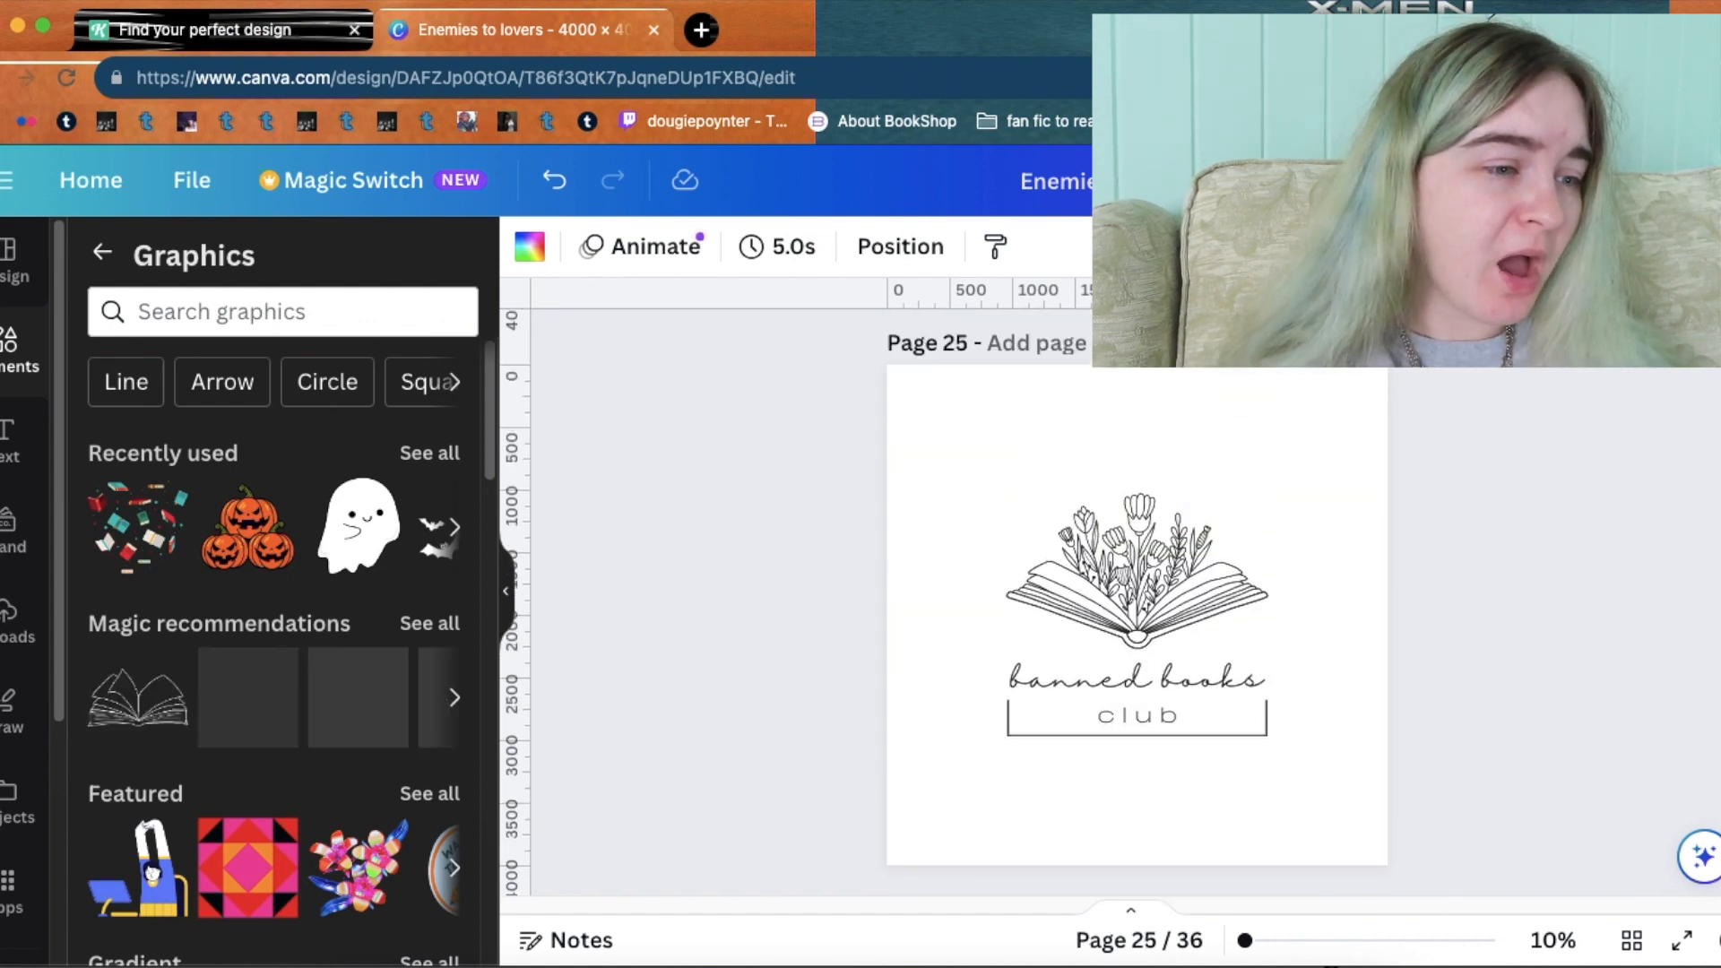
Browse earlier pages like 'I haunt libraries' and the AO3 joke, then return to blank page 36.
{"action": "scroll", "coordinate": [1136, 600], "scroll_direction": "up", "scroll_amount": 2}
{"action": "scroll", "coordinate": [1137, 601], "scroll_direction": "up", "scroll_amount": 9}
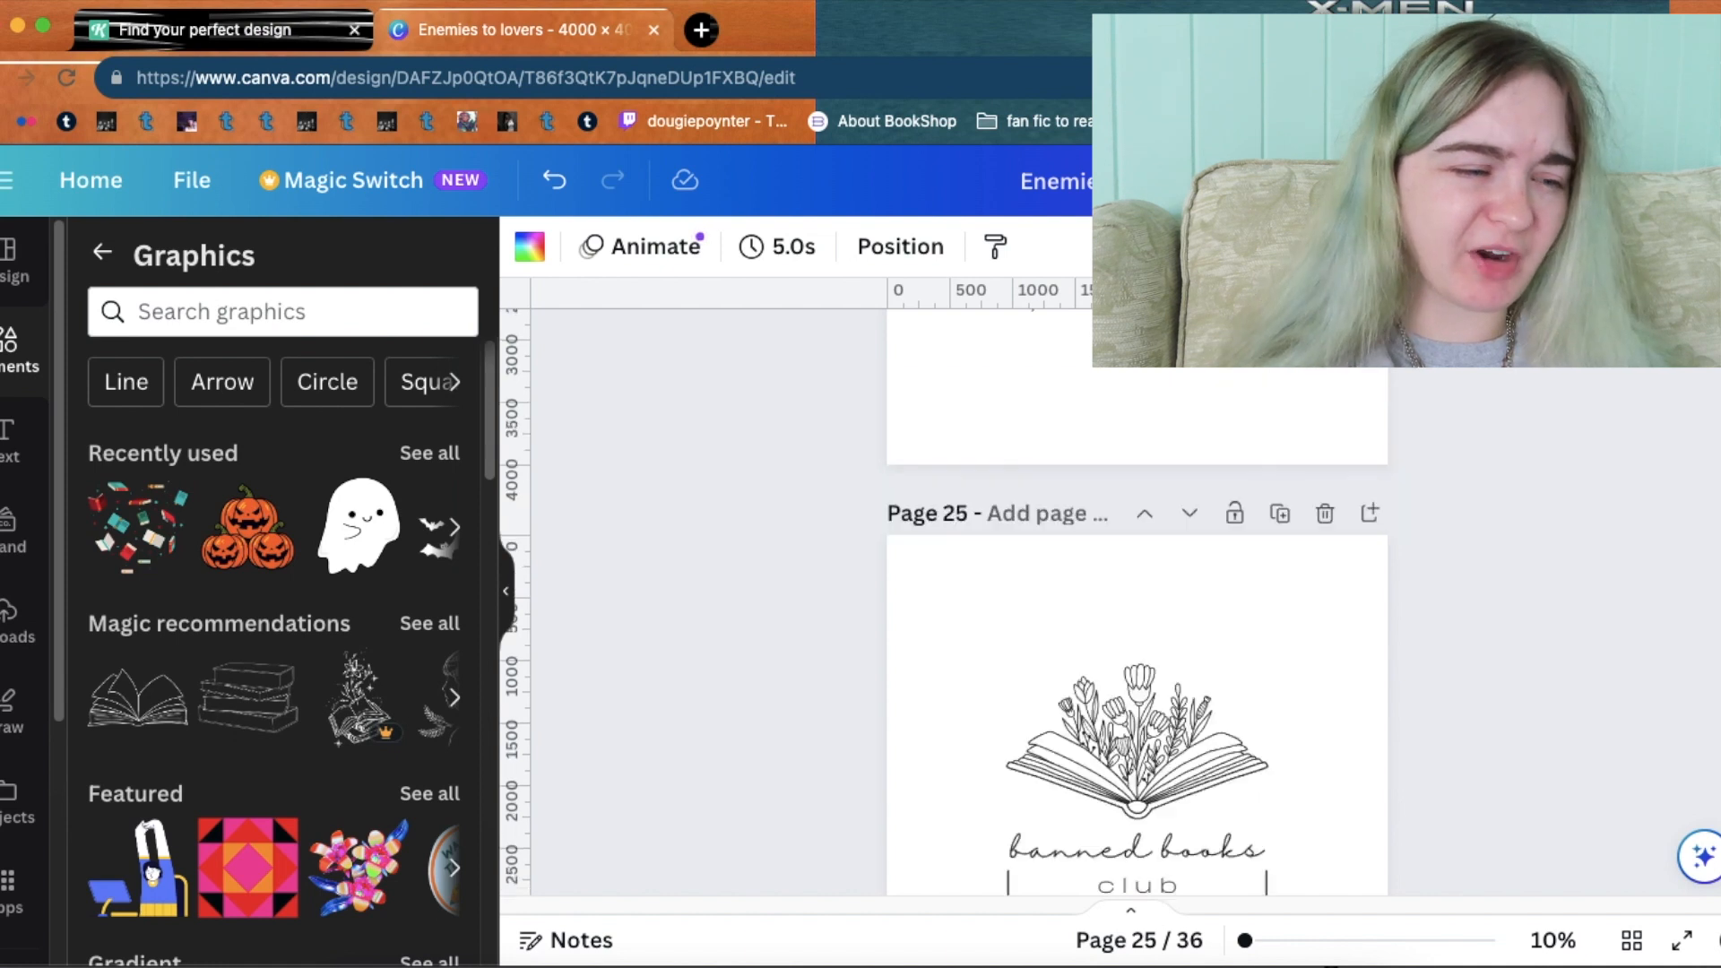
{"action": "scroll", "coordinate": [1136, 601], "scroll_direction": "up", "scroll_amount": 12}
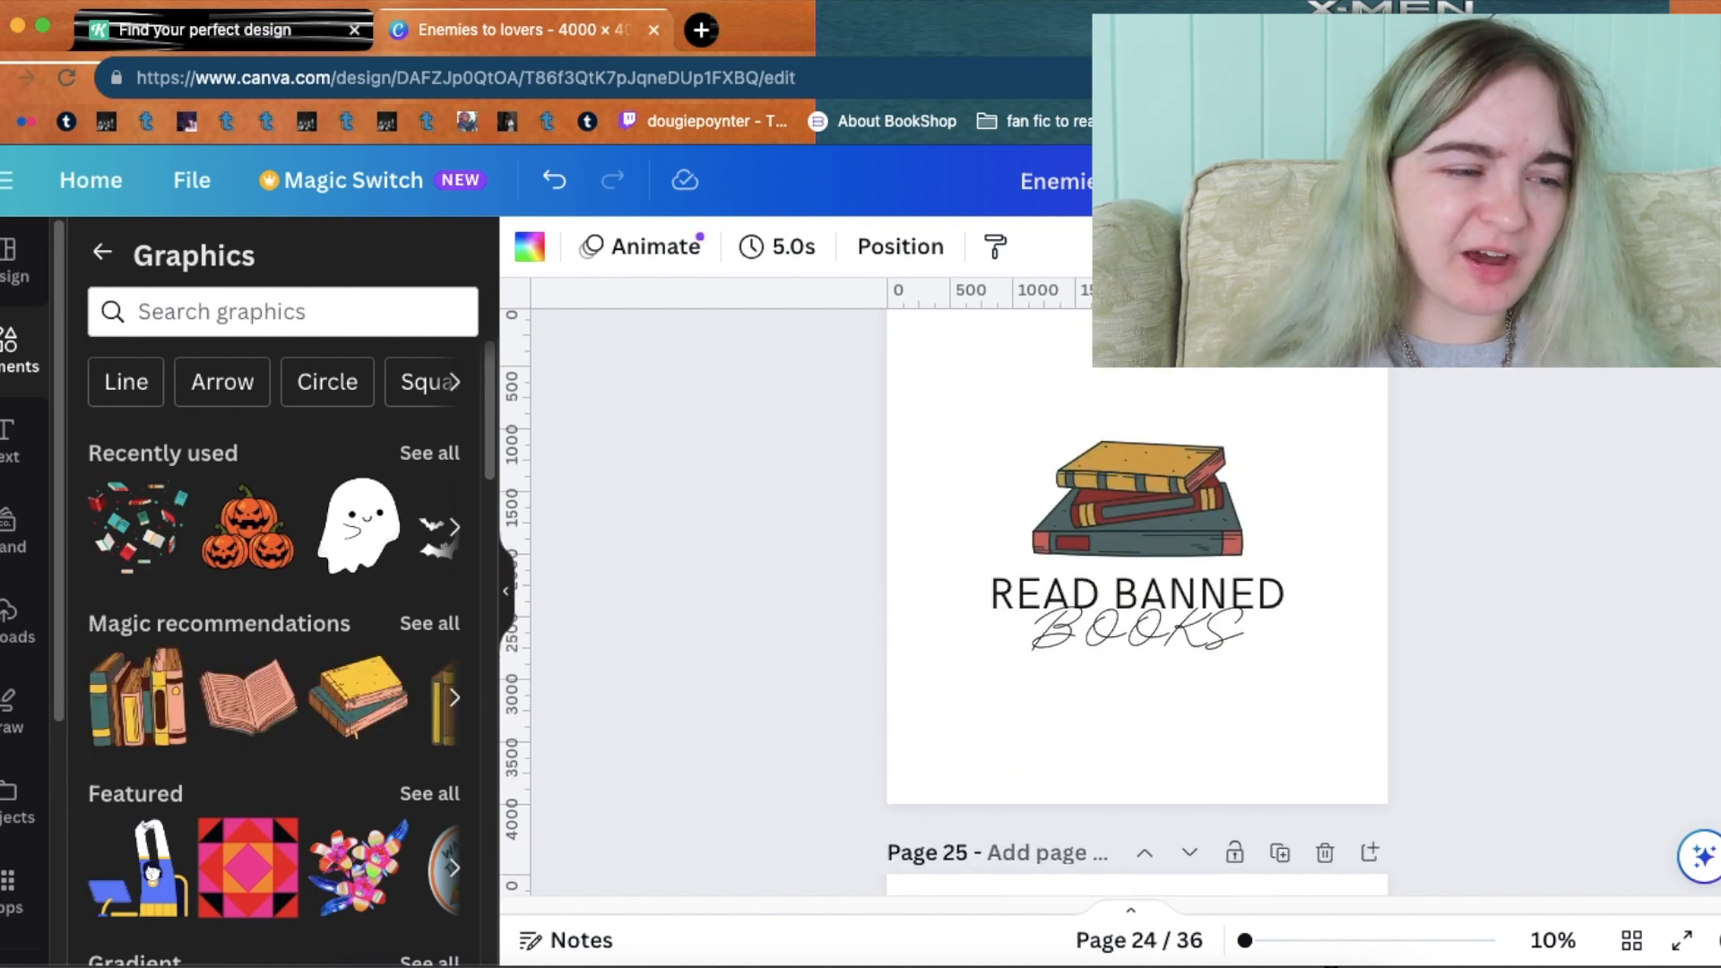
{"action": "scroll", "coordinate": [1136, 601], "scroll_direction": "down", "scroll_amount": 10}
{"action": "scroll", "coordinate": [1137, 601], "scroll_direction": "down", "scroll_amount": 2}
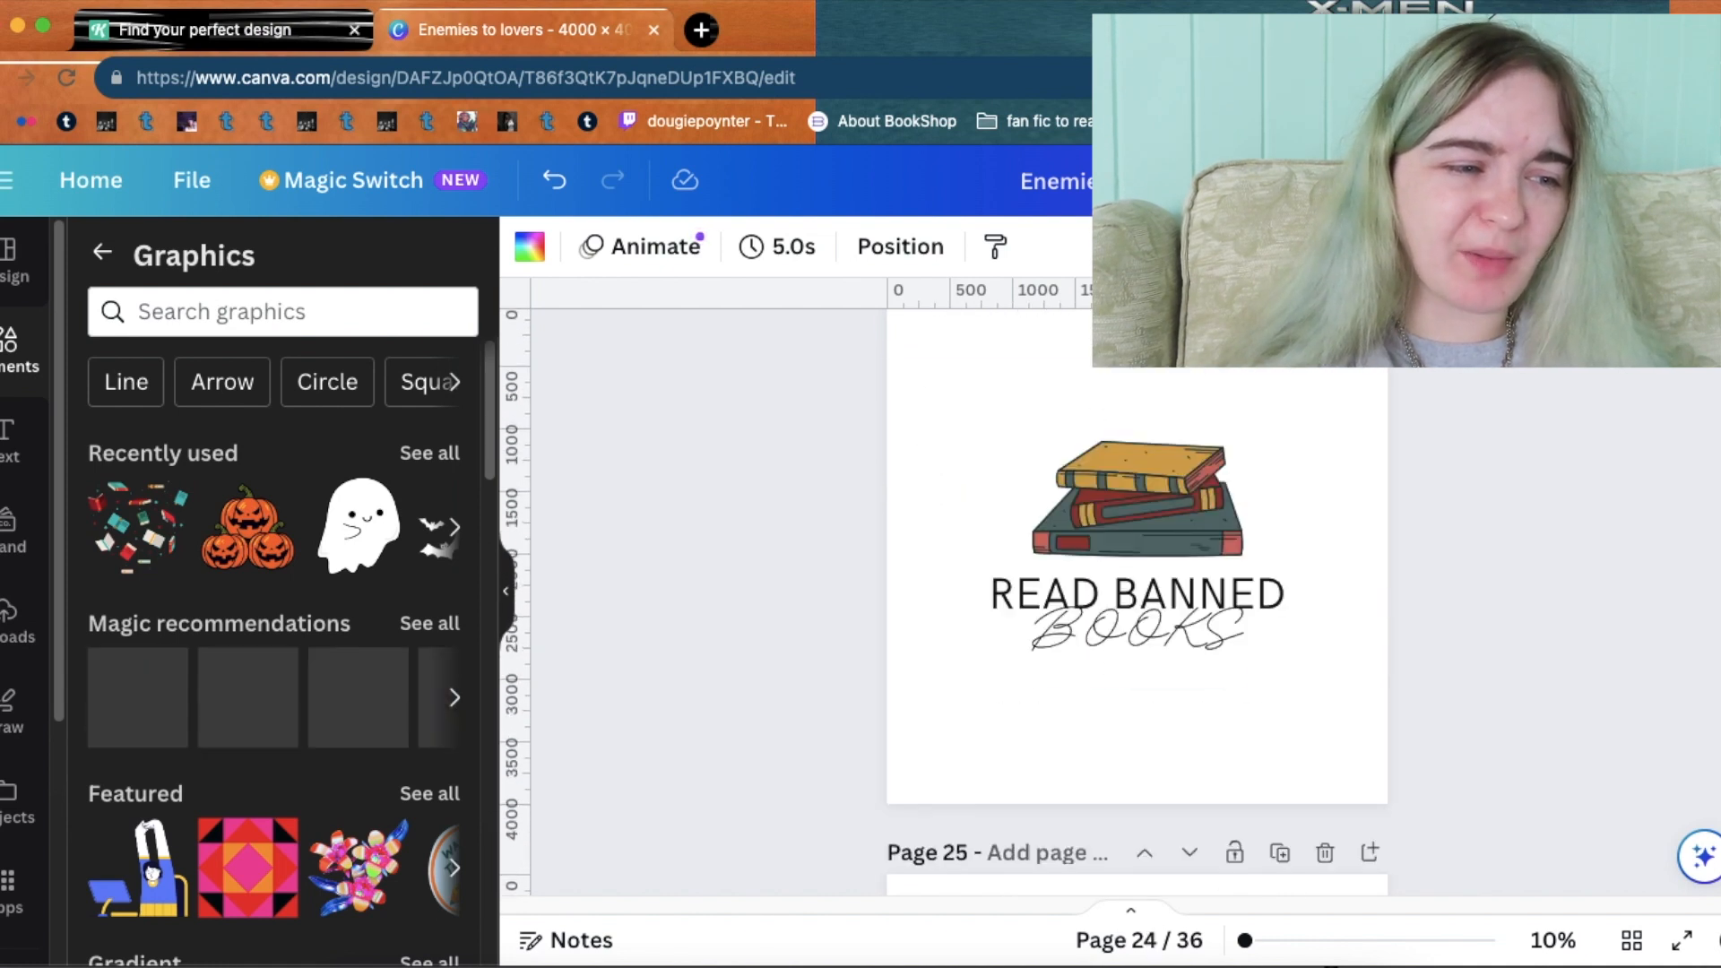
{"action": "scroll", "coordinate": [1137, 601], "scroll_direction": "up", "scroll_amount": 12}
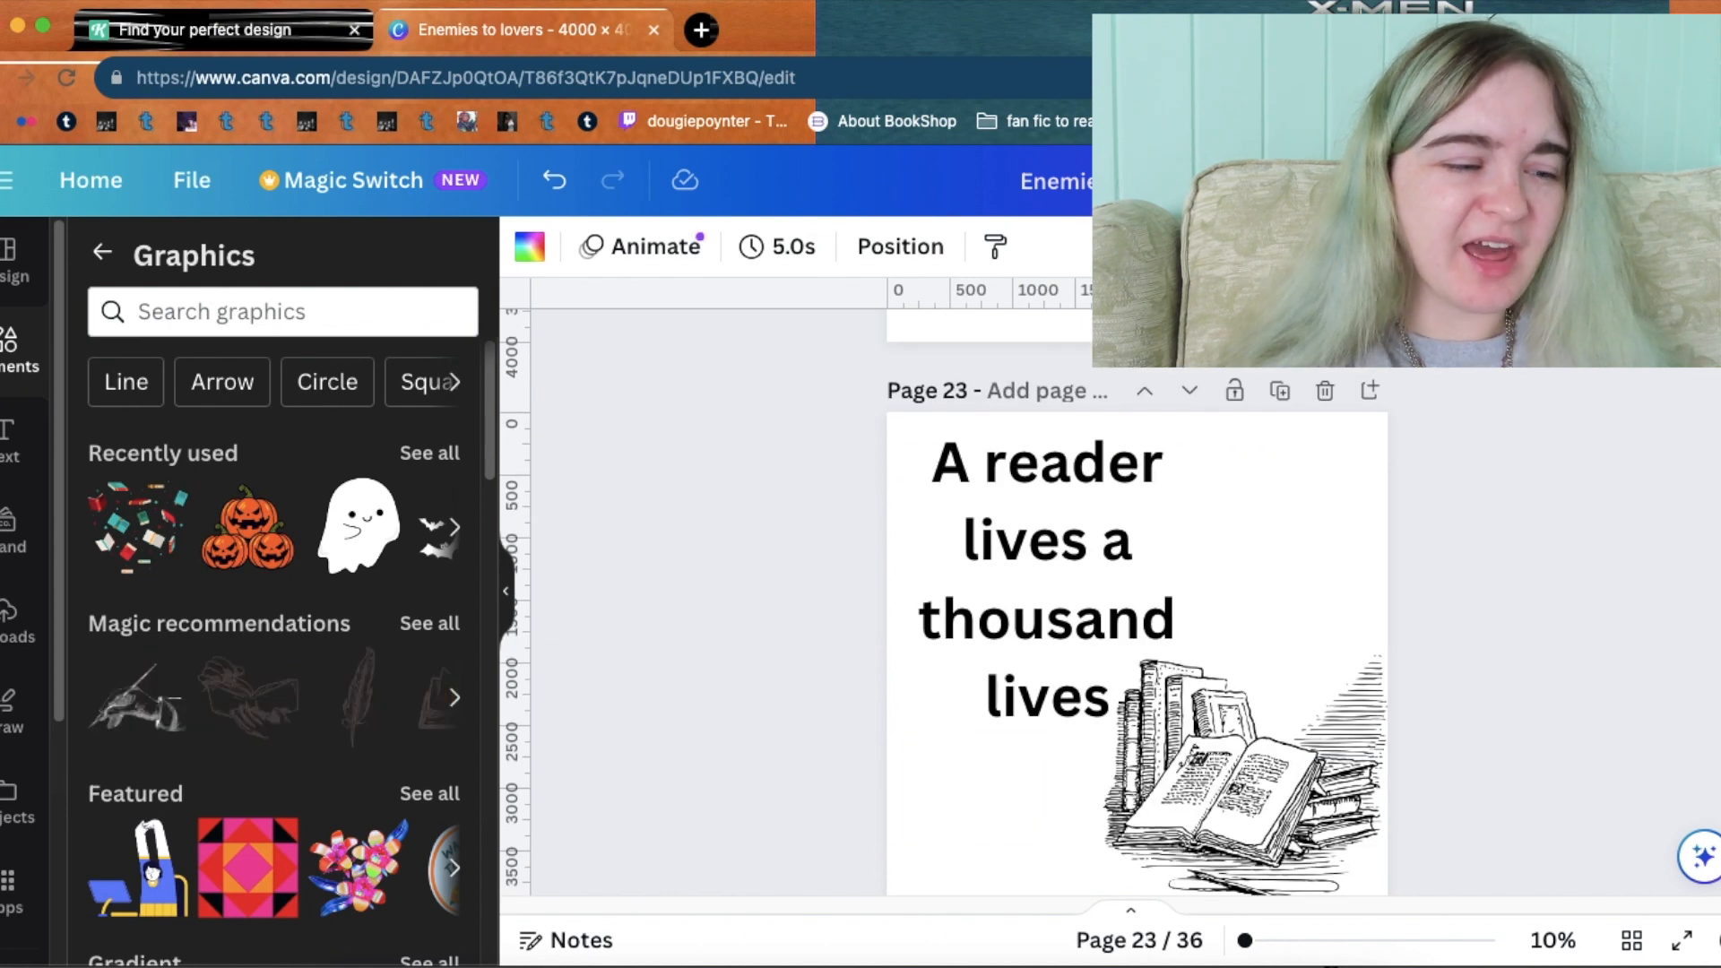
{"action": "scroll", "coordinate": [1137, 600], "scroll_direction": "down", "scroll_amount": 4}
{"action": "scroll", "coordinate": [1137, 601], "scroll_direction": "up", "scroll_amount": 3}
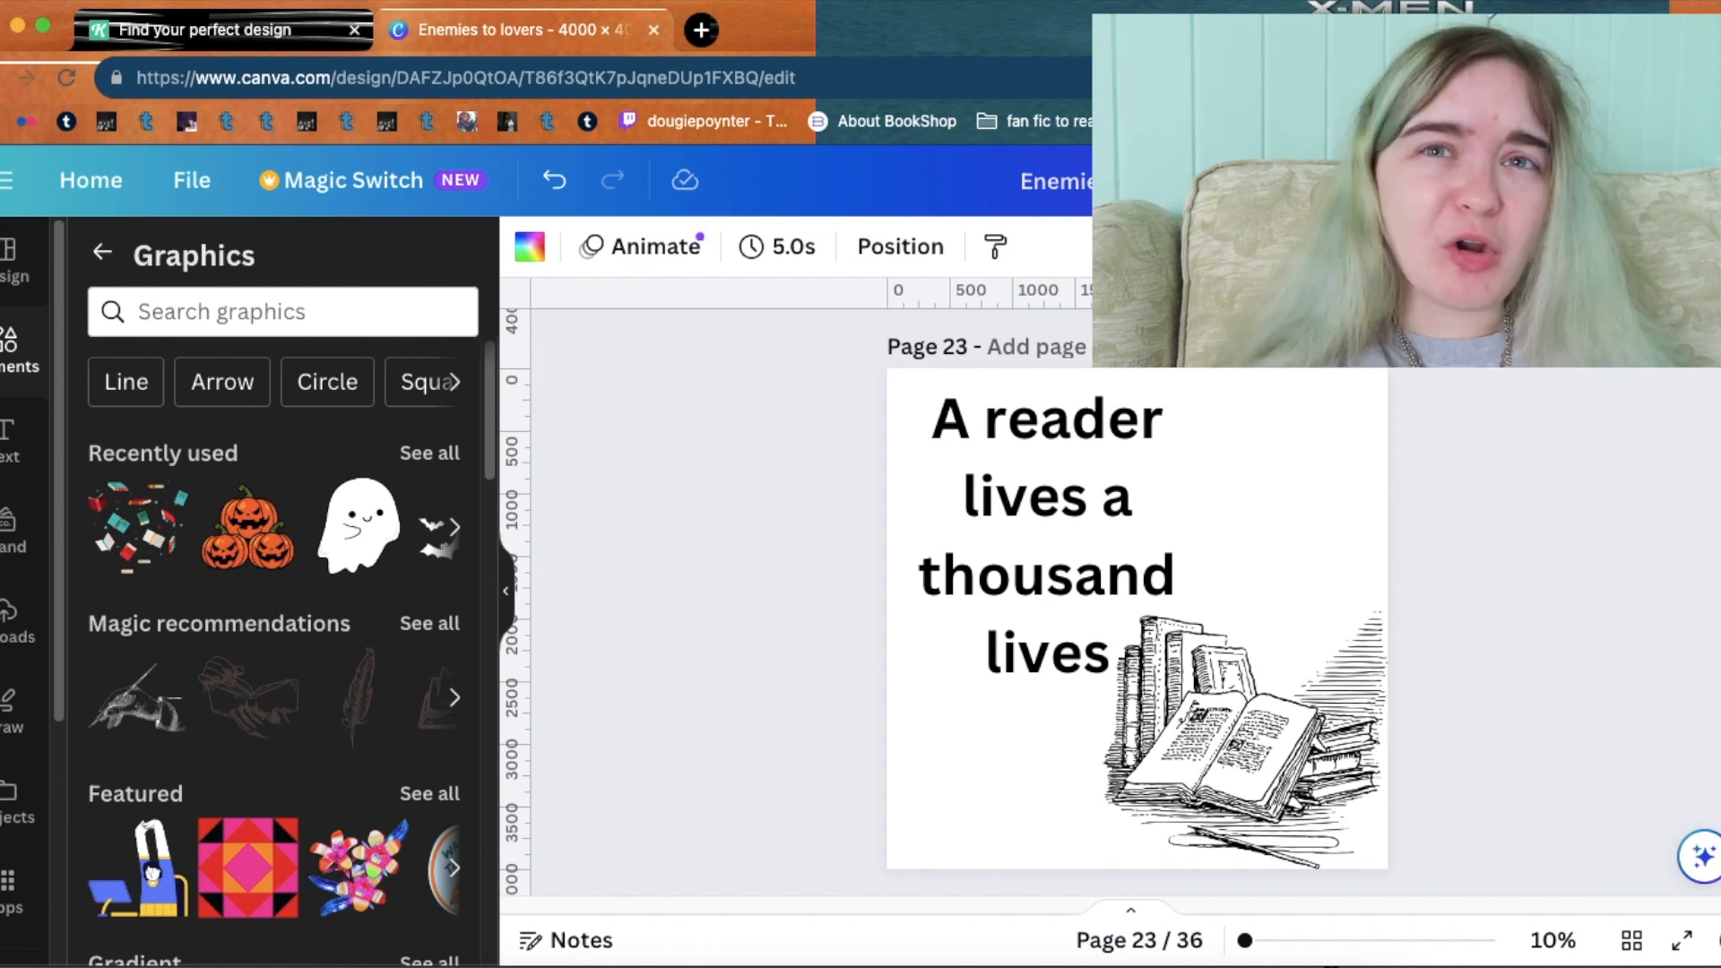
{"action": "scroll", "coordinate": [1137, 601], "scroll_direction": "up", "scroll_amount": 5}
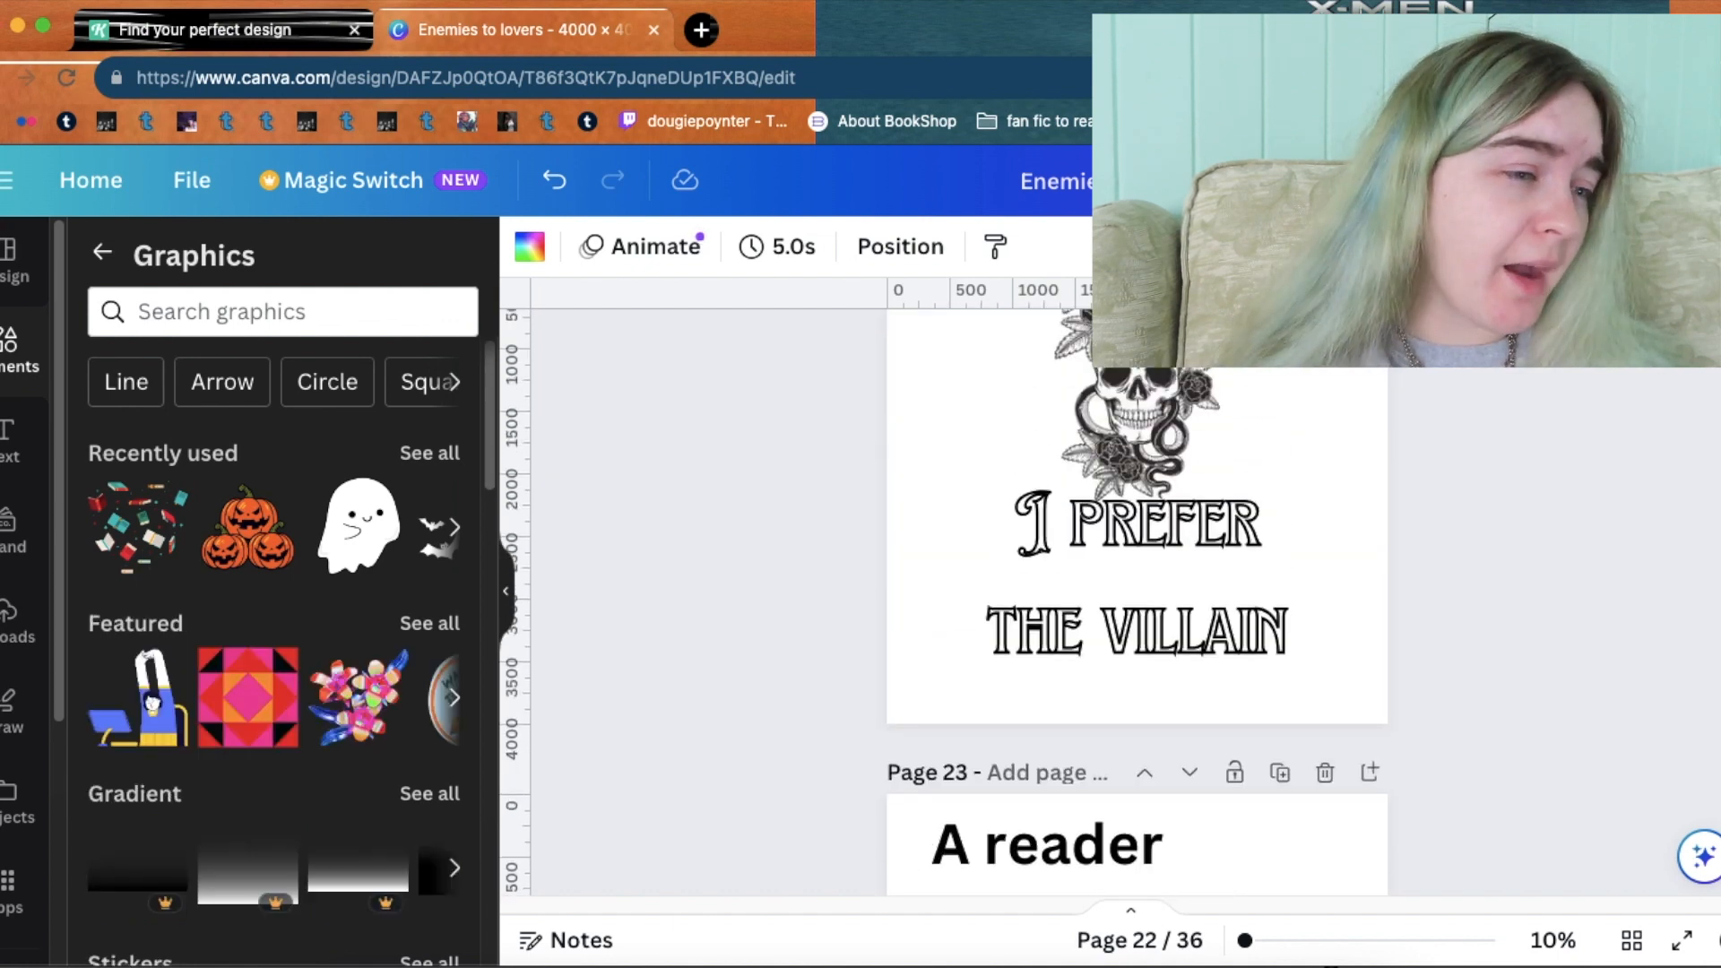
{"action": "scroll", "coordinate": [1136, 601], "scroll_direction": "up", "scroll_amount": 2}
{"action": "scroll", "coordinate": [1137, 601], "scroll_direction": "down", "scroll_amount": 1}
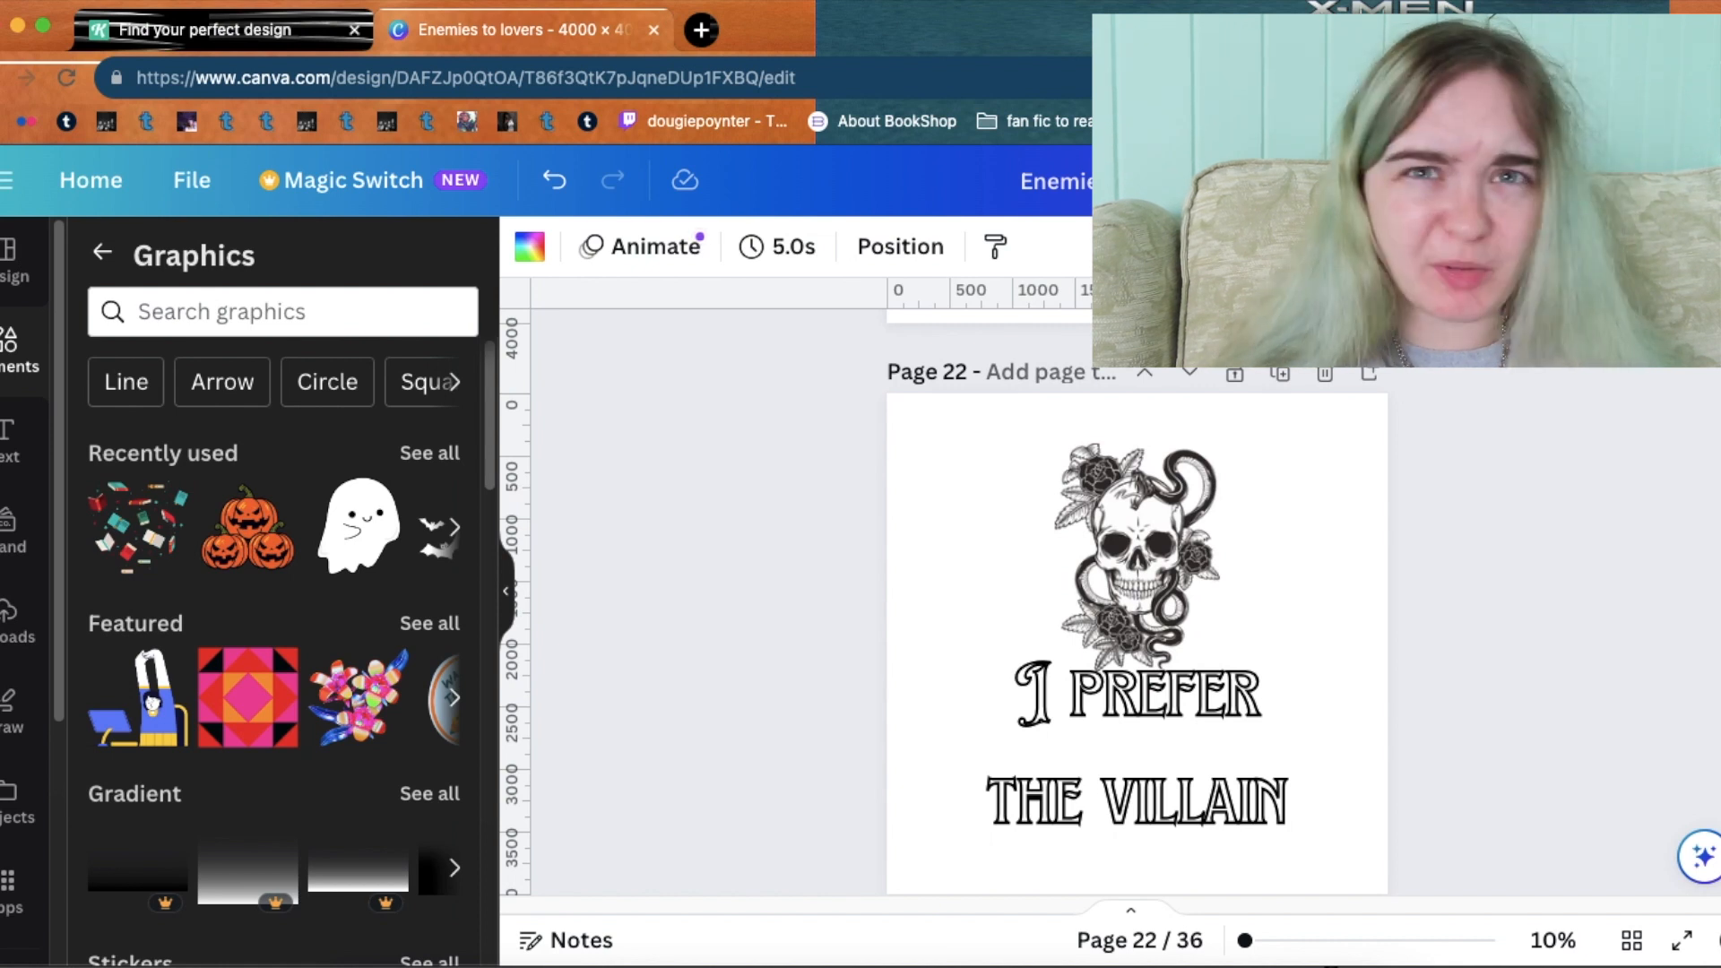
{"action": "scroll", "coordinate": [1137, 601], "scroll_direction": "up", "scroll_amount": 5}
{"action": "scroll", "coordinate": [1137, 600], "scroll_direction": "down", "scroll_amount": 4}
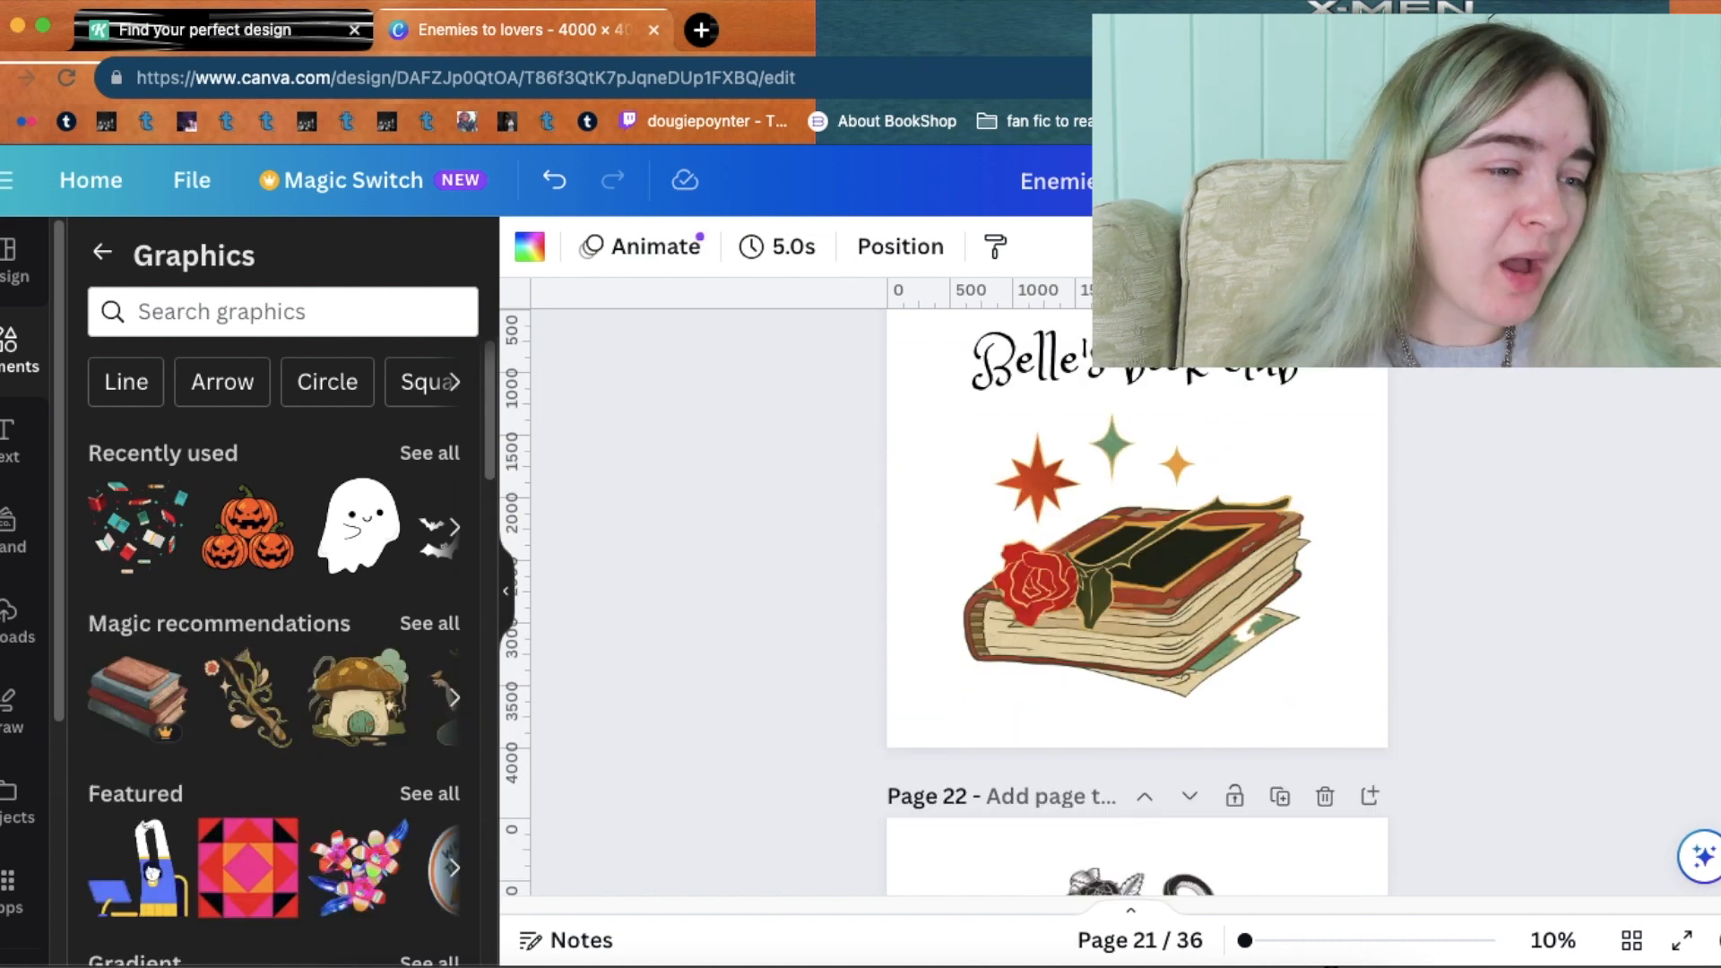
{"action": "scroll", "coordinate": [1137, 600], "scroll_direction": "up", "scroll_amount": 2}
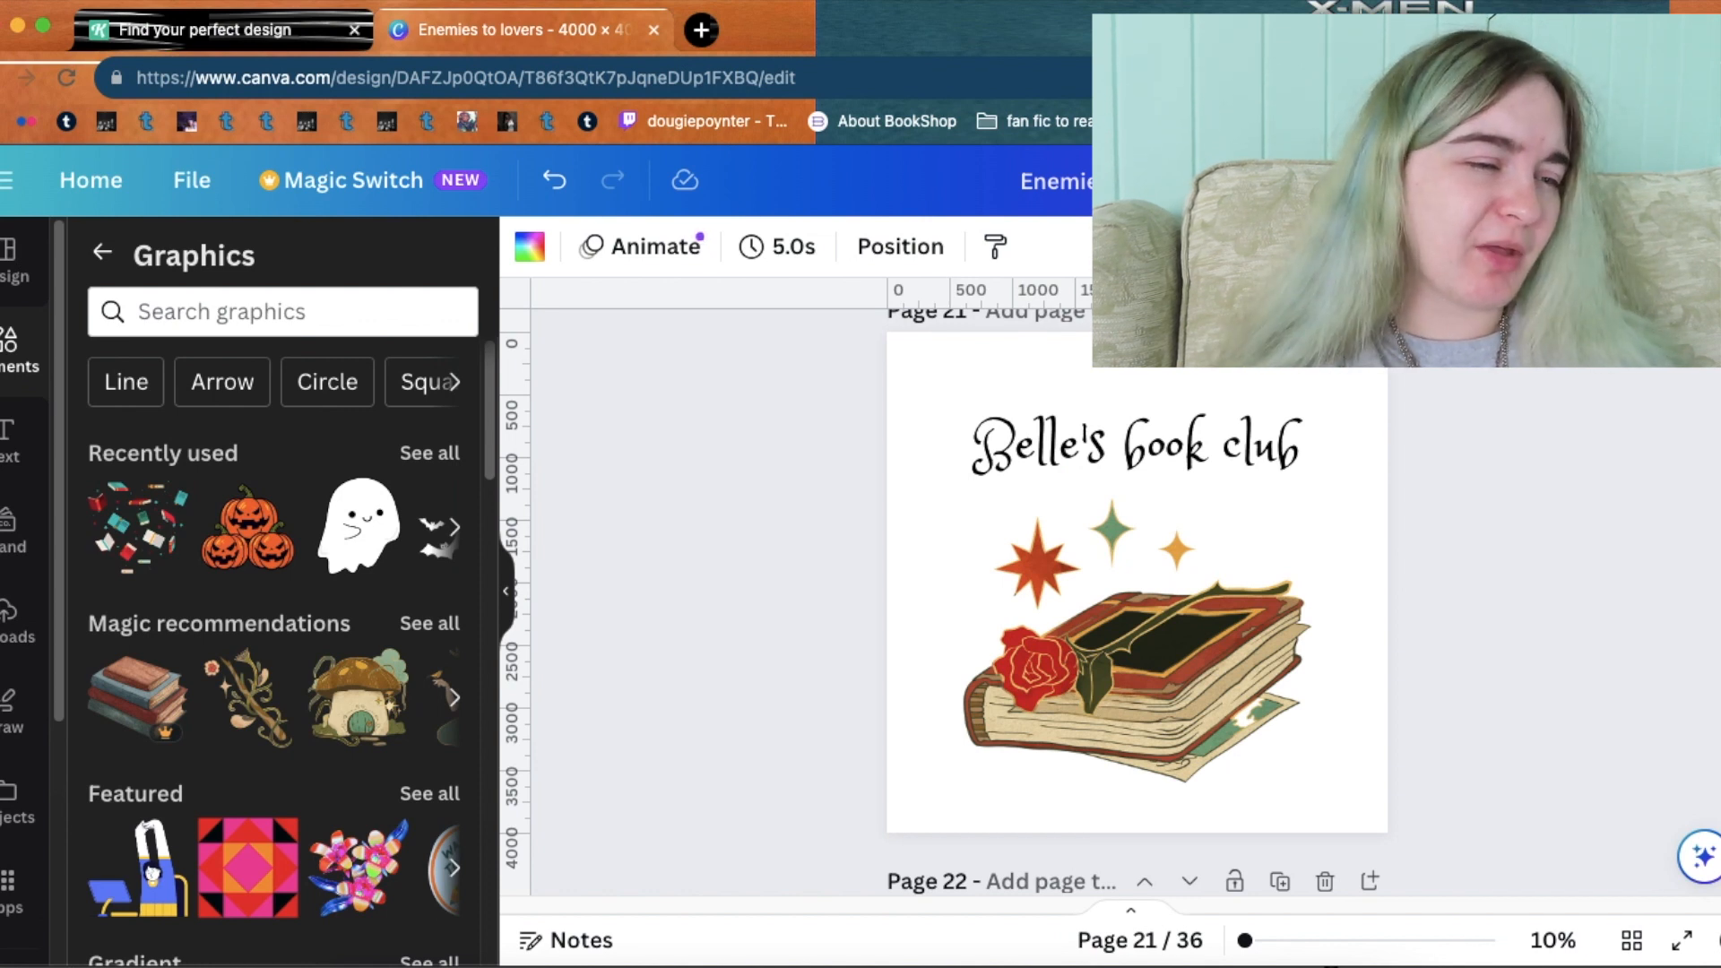
{"action": "scroll", "coordinate": [1137, 600], "scroll_direction": "up", "scroll_amount": 5}
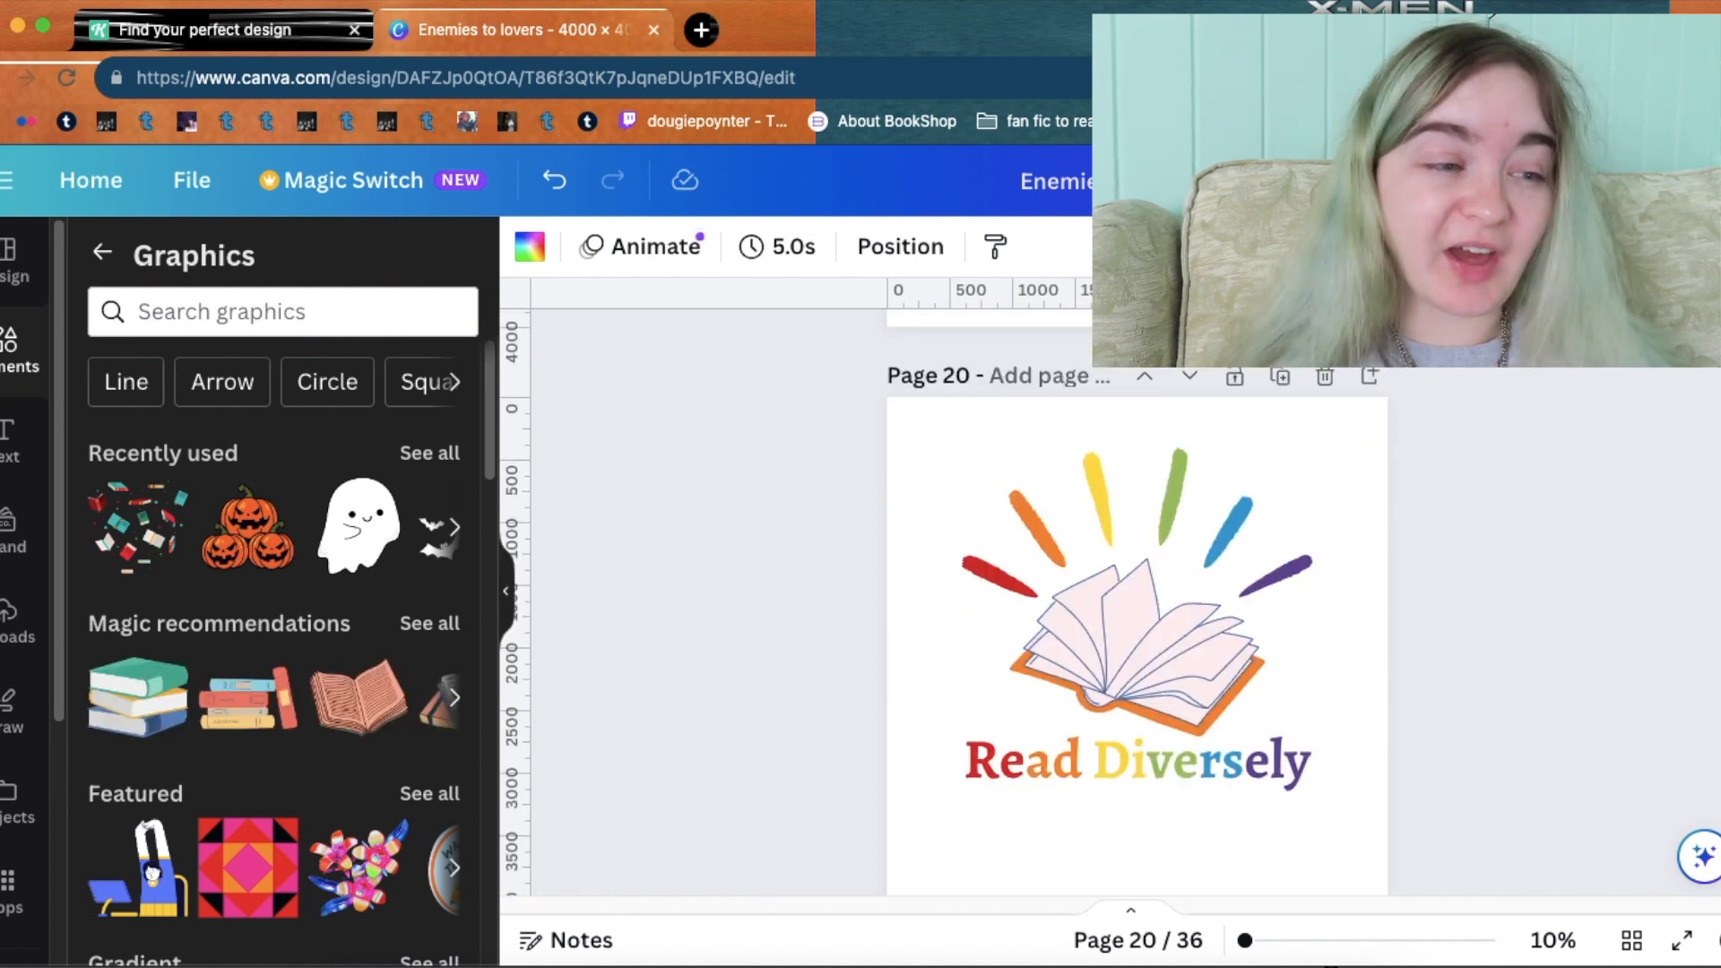
{"action": "scroll", "coordinate": [1137, 600], "scroll_direction": "up", "scroll_amount": 5}
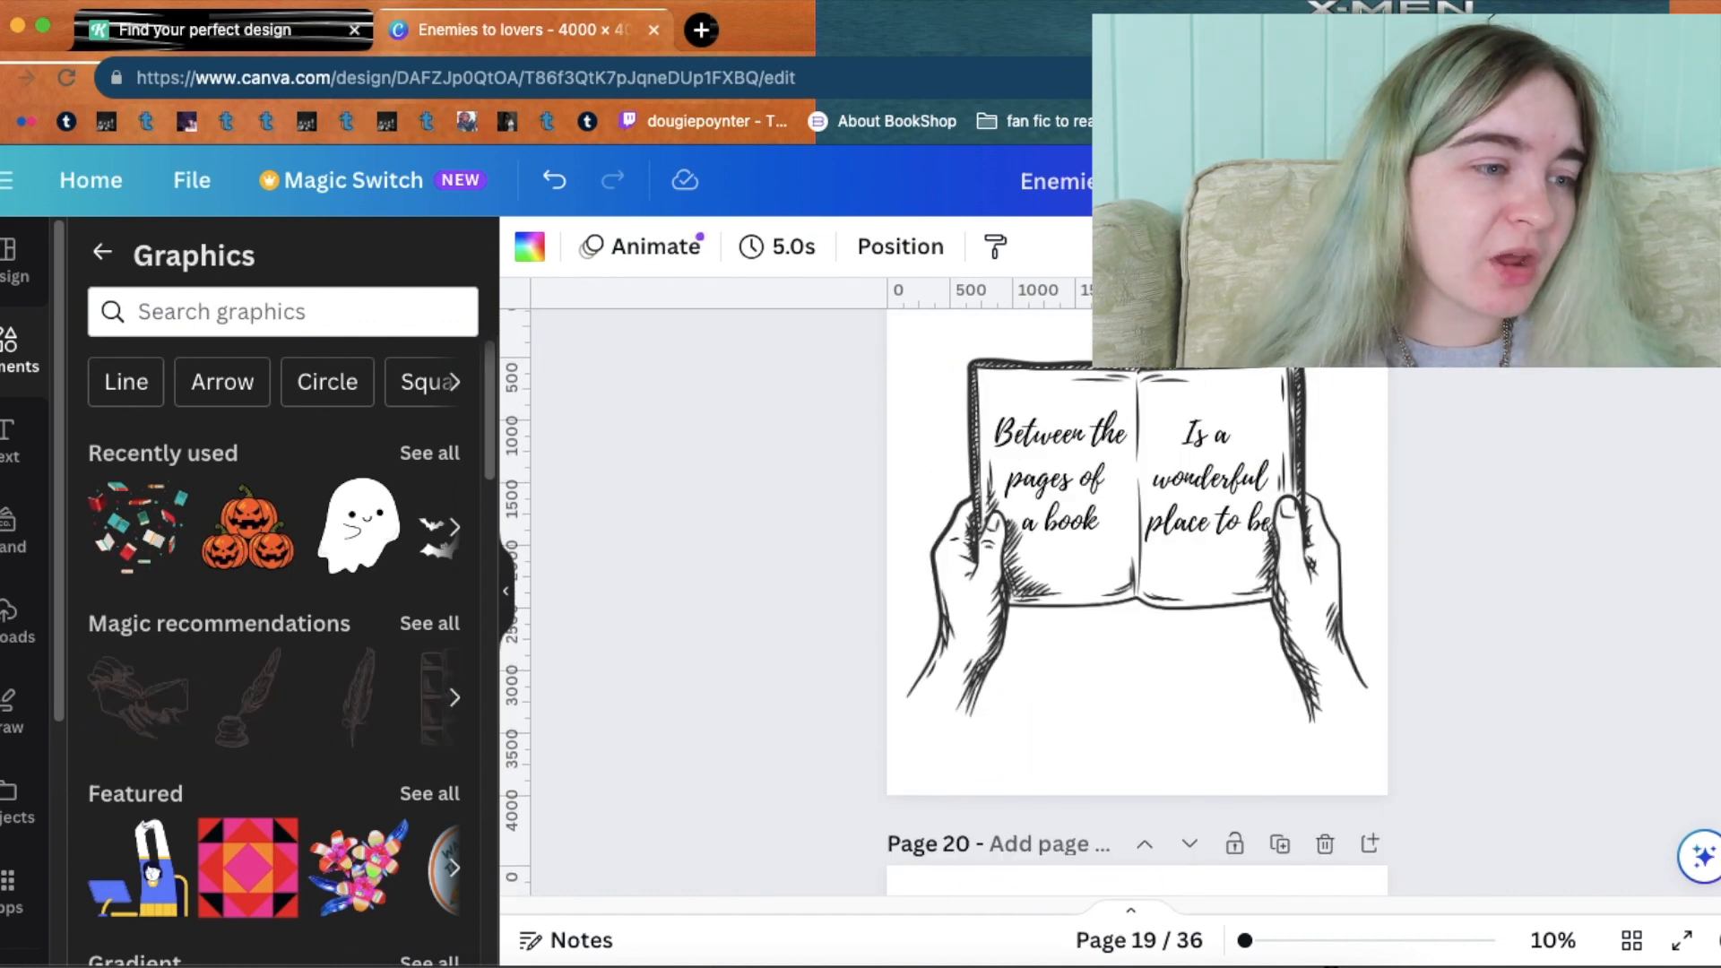
{"action": "scroll", "coordinate": [1136, 591], "scroll_direction": "up", "scroll_amount": 1}
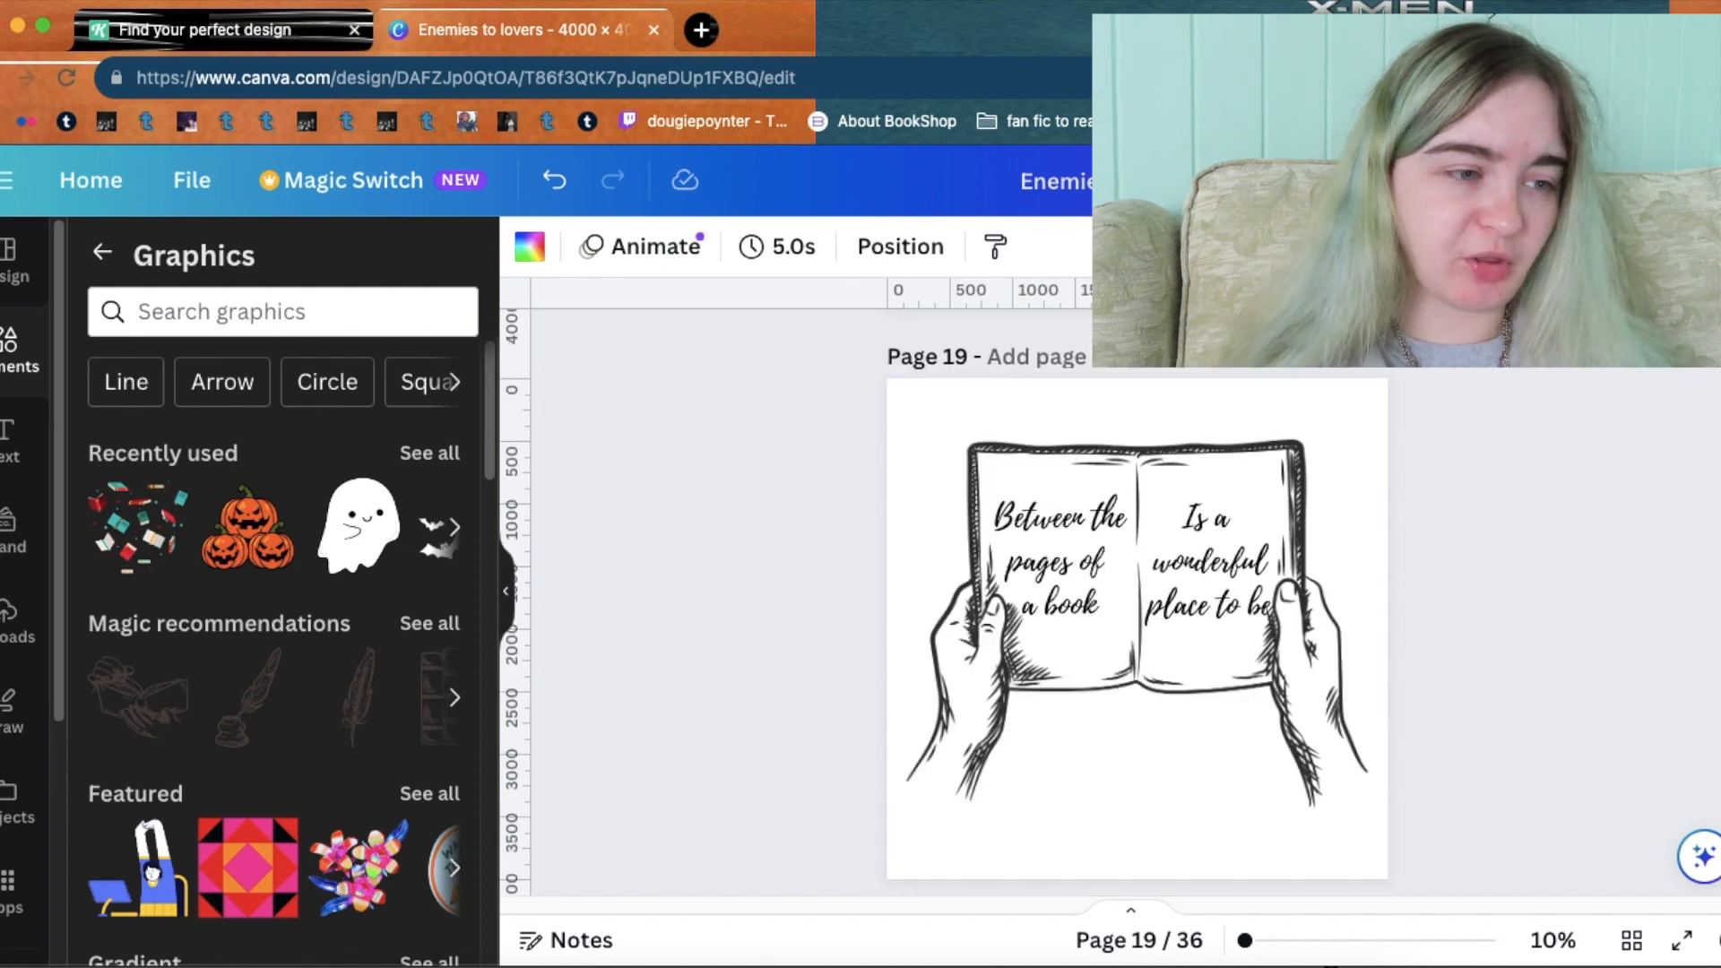
{"action": "scroll", "coordinate": [1137, 601], "scroll_direction": "up", "scroll_amount": 6}
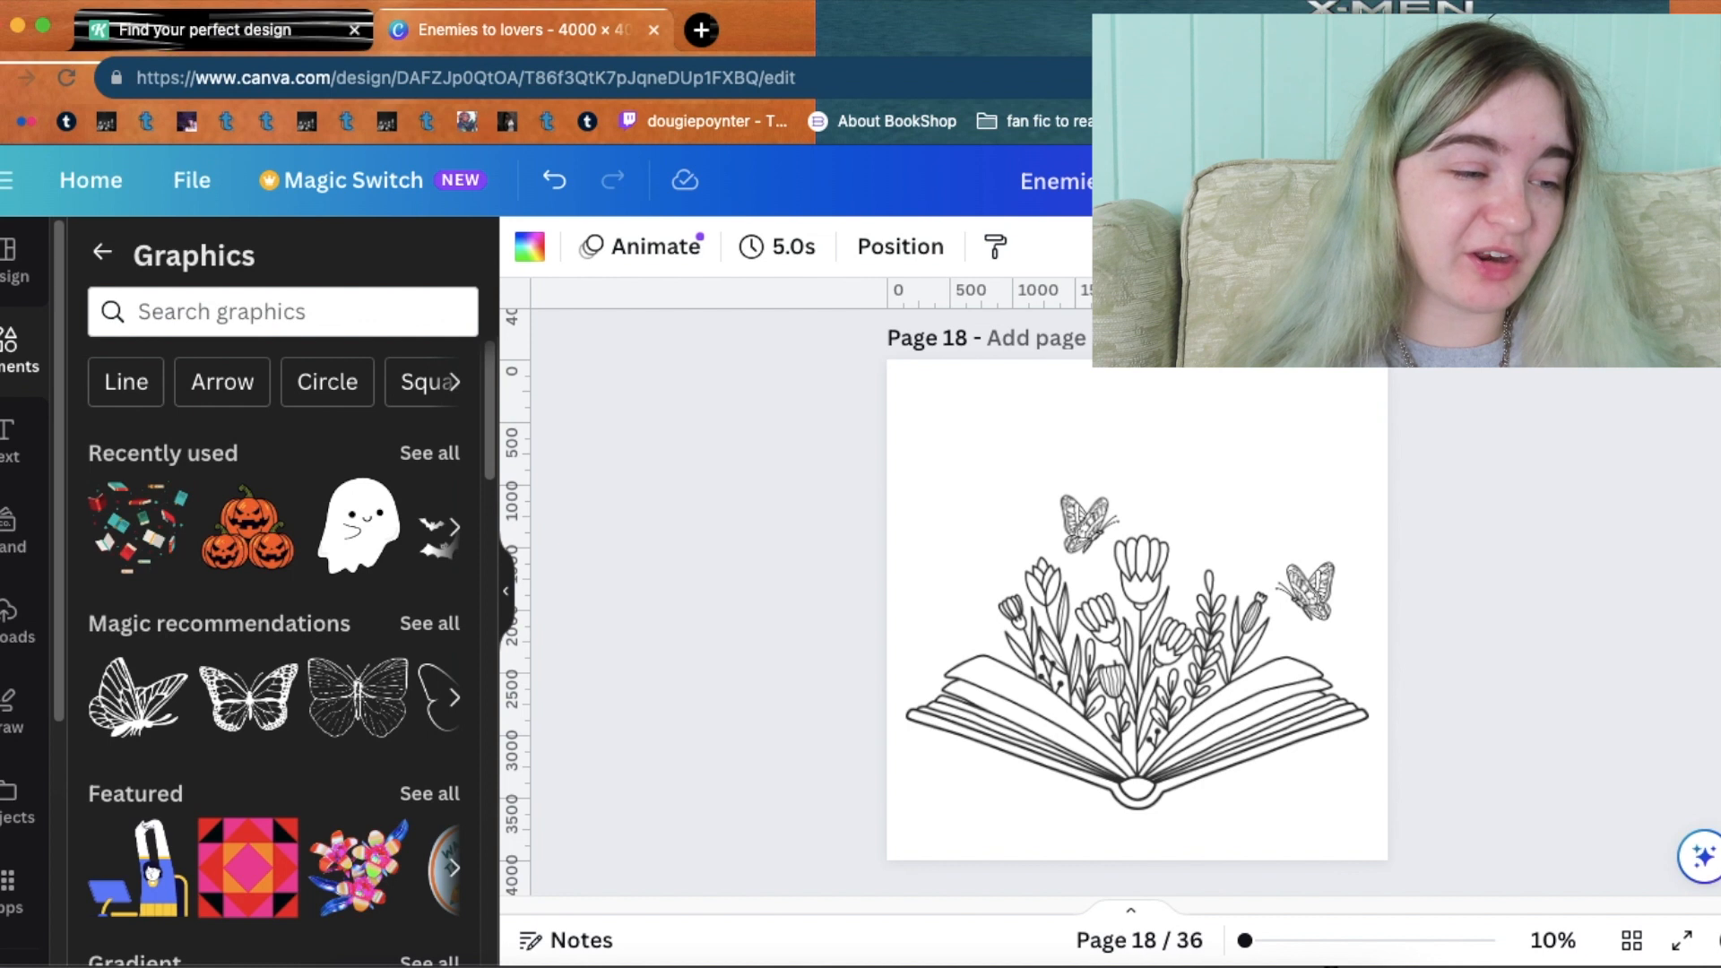
{"action": "scroll", "coordinate": [1136, 601], "scroll_direction": "up", "scroll_amount": 10}
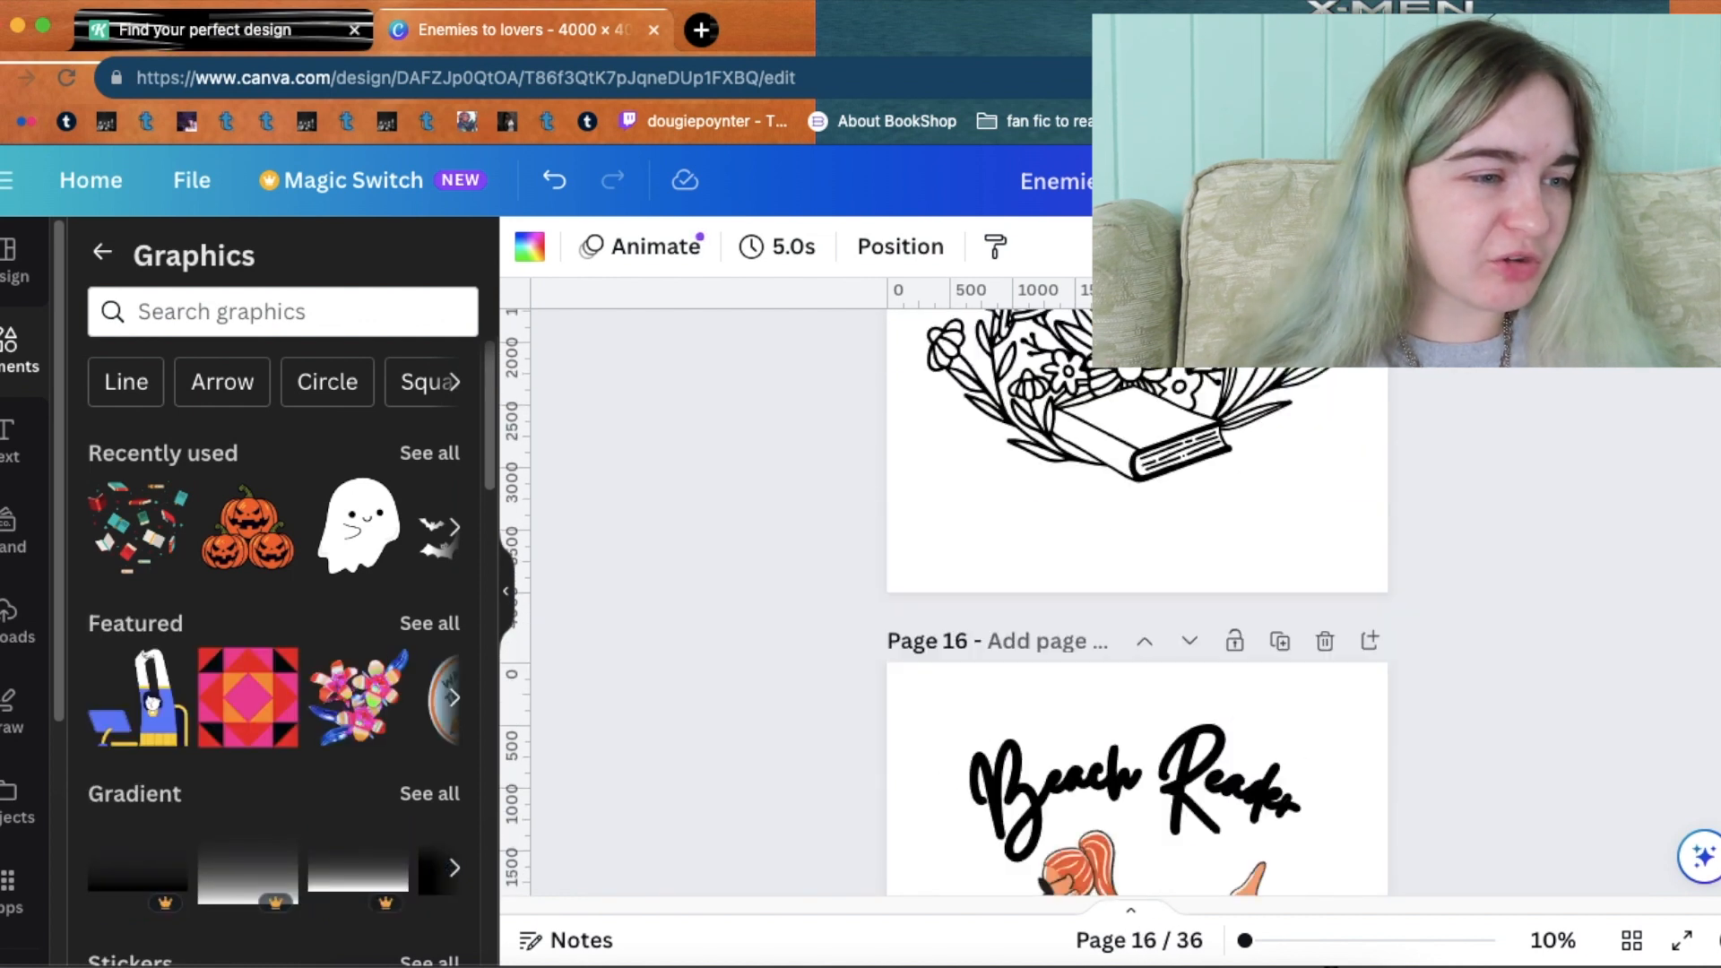
{"action": "scroll", "coordinate": [1136, 601], "scroll_direction": "up", "scroll_amount": 10}
{"action": "scroll", "coordinate": [1137, 601], "scroll_direction": "up", "scroll_amount": 5}
{"action": "scroll", "coordinate": [1137, 600], "scroll_direction": "down", "scroll_amount": 8}
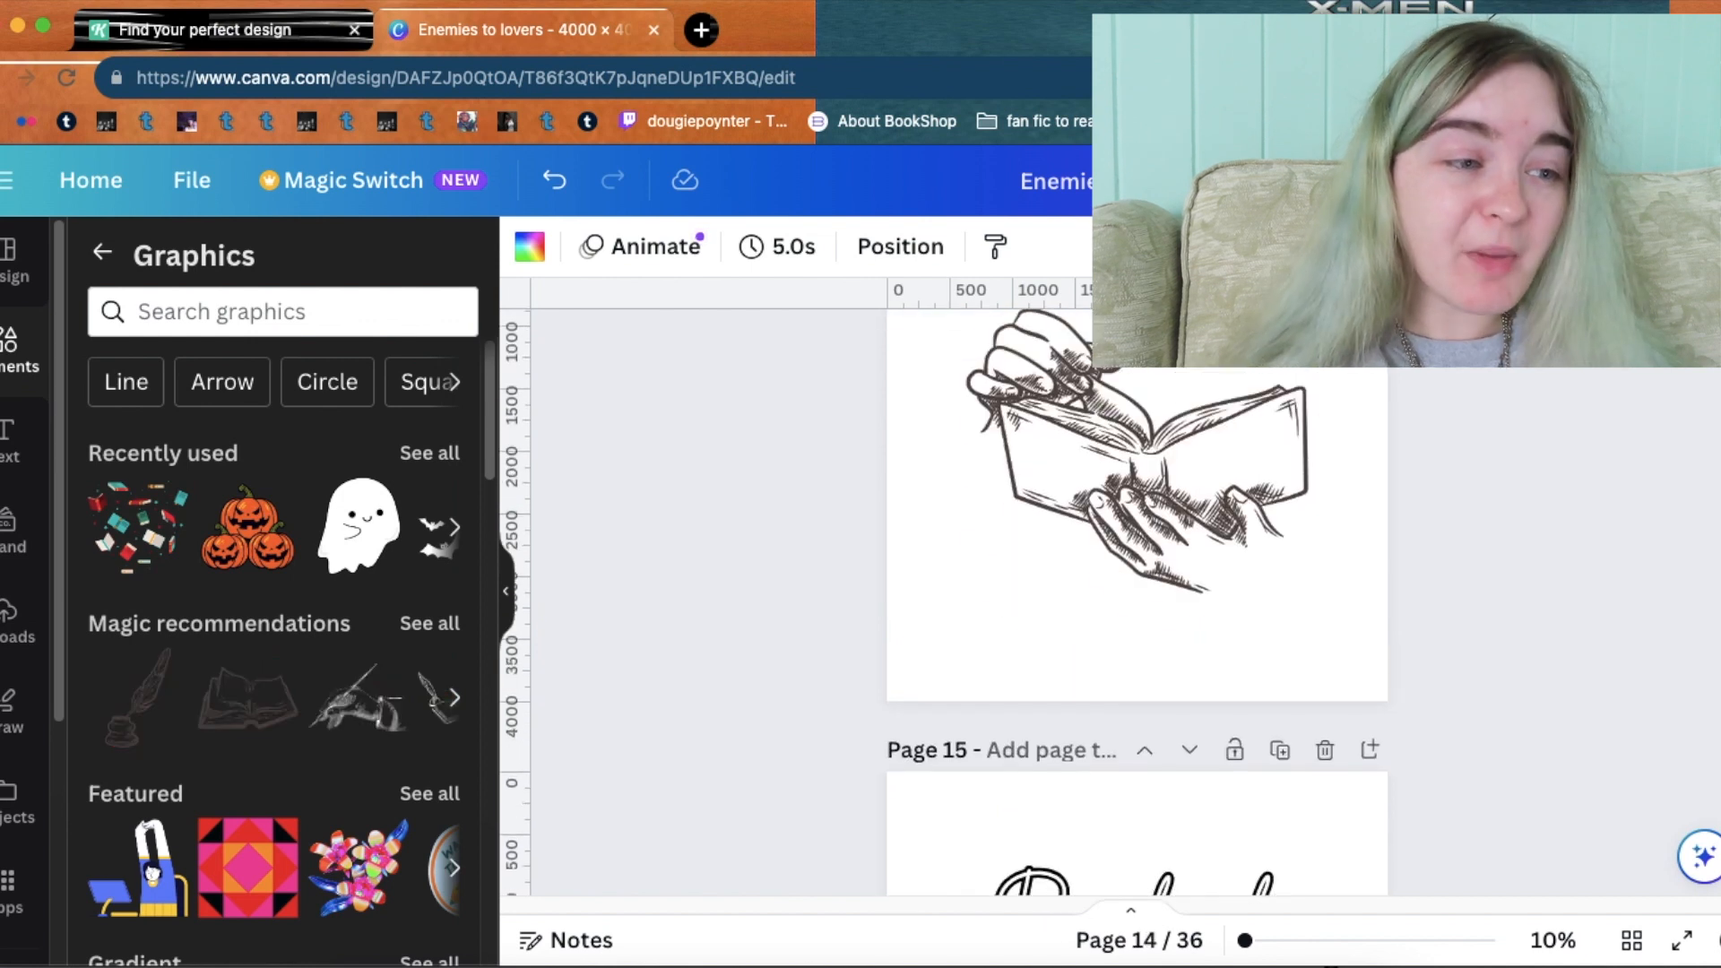
{"action": "scroll", "coordinate": [1137, 600], "scroll_direction": "up", "scroll_amount": 12}
{"action": "scroll", "coordinate": [1137, 601], "scroll_direction": "up", "scroll_amount": 15}
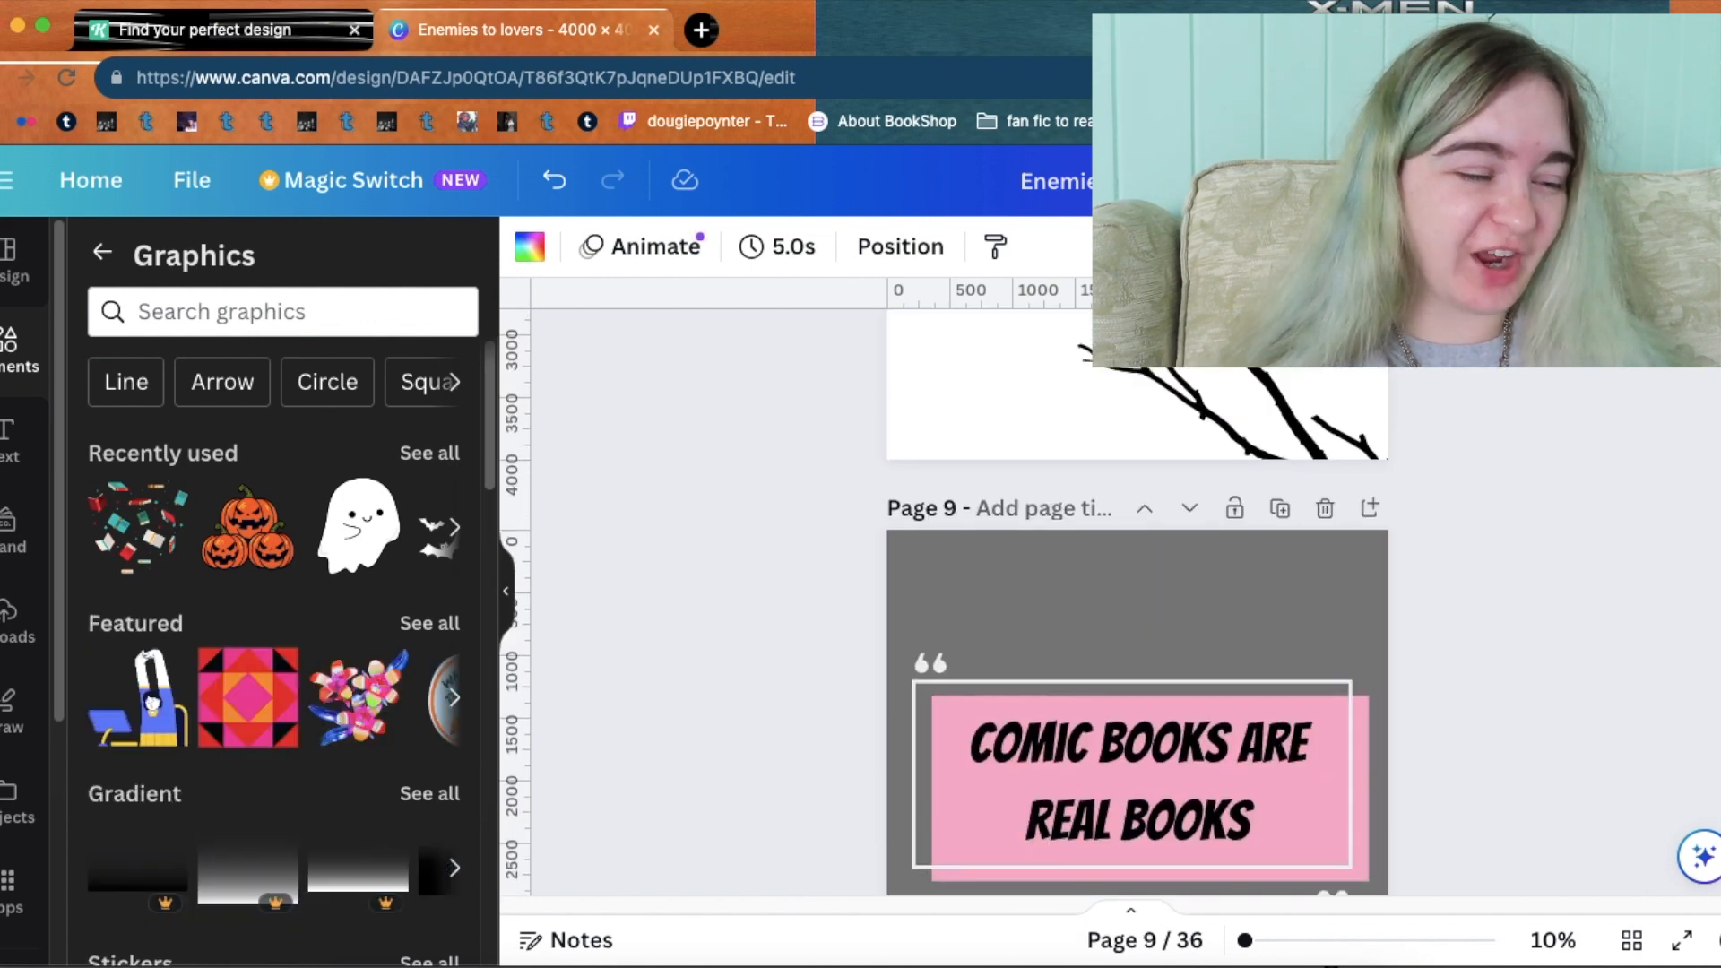
{"action": "scroll", "coordinate": [1137, 601], "scroll_direction": "up", "scroll_amount": 10}
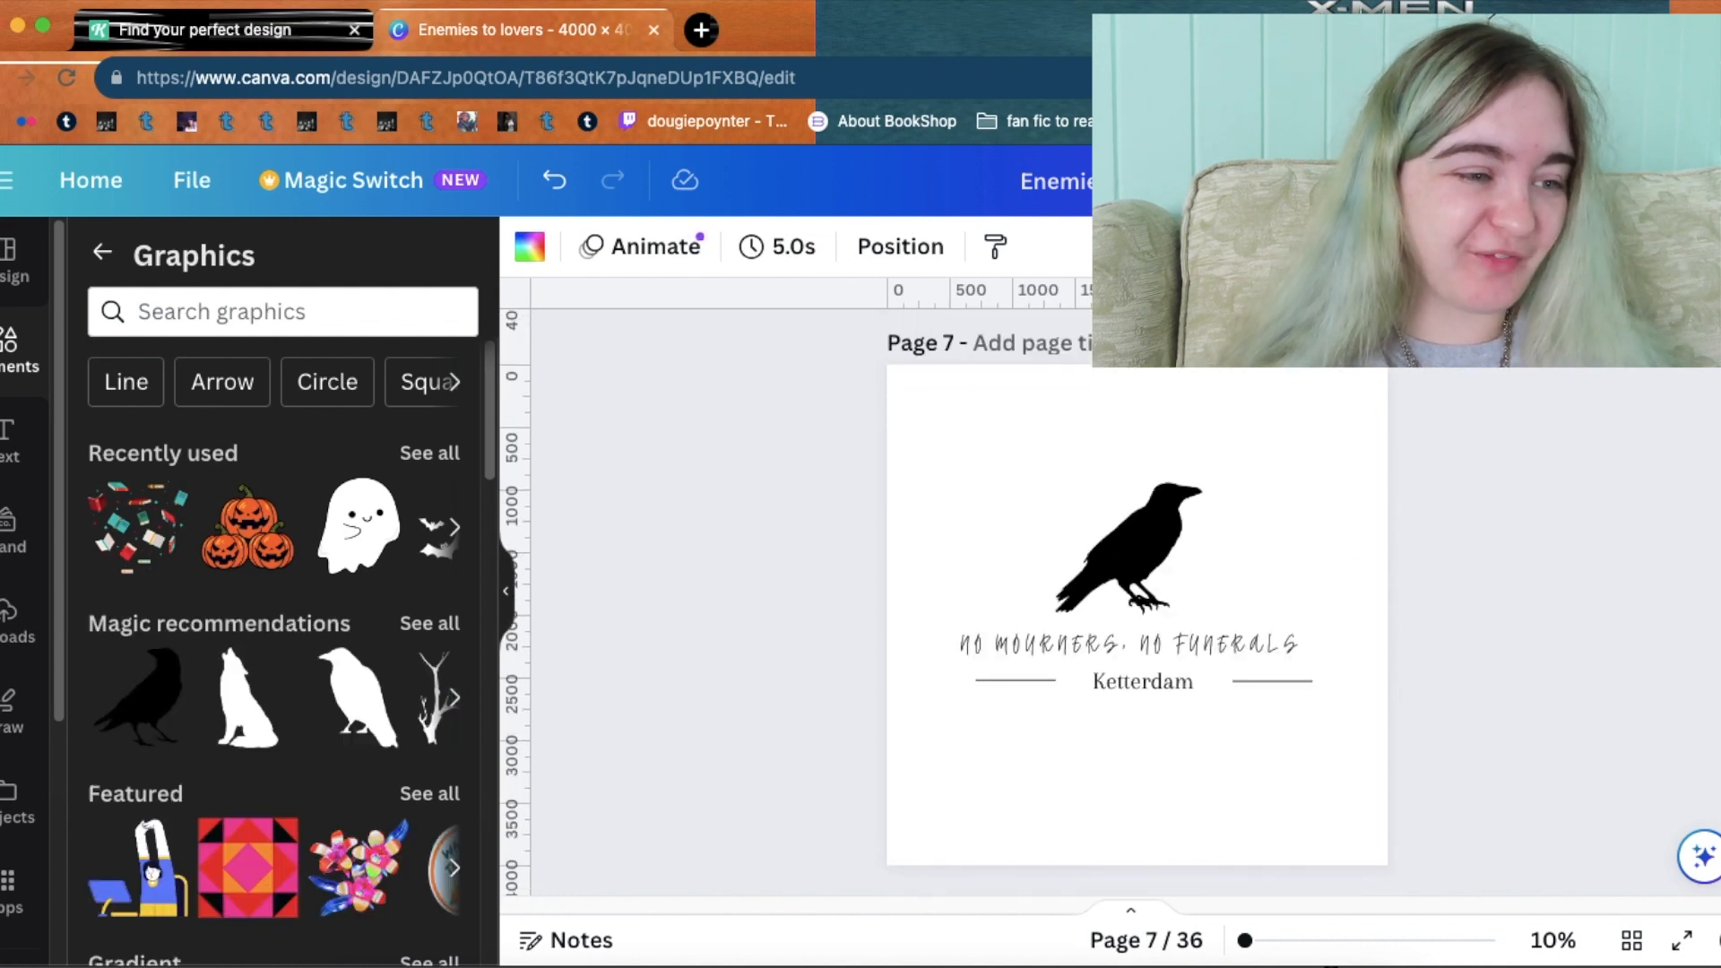
{"action": "scroll", "coordinate": [1137, 601], "scroll_direction": "up", "scroll_amount": 8}
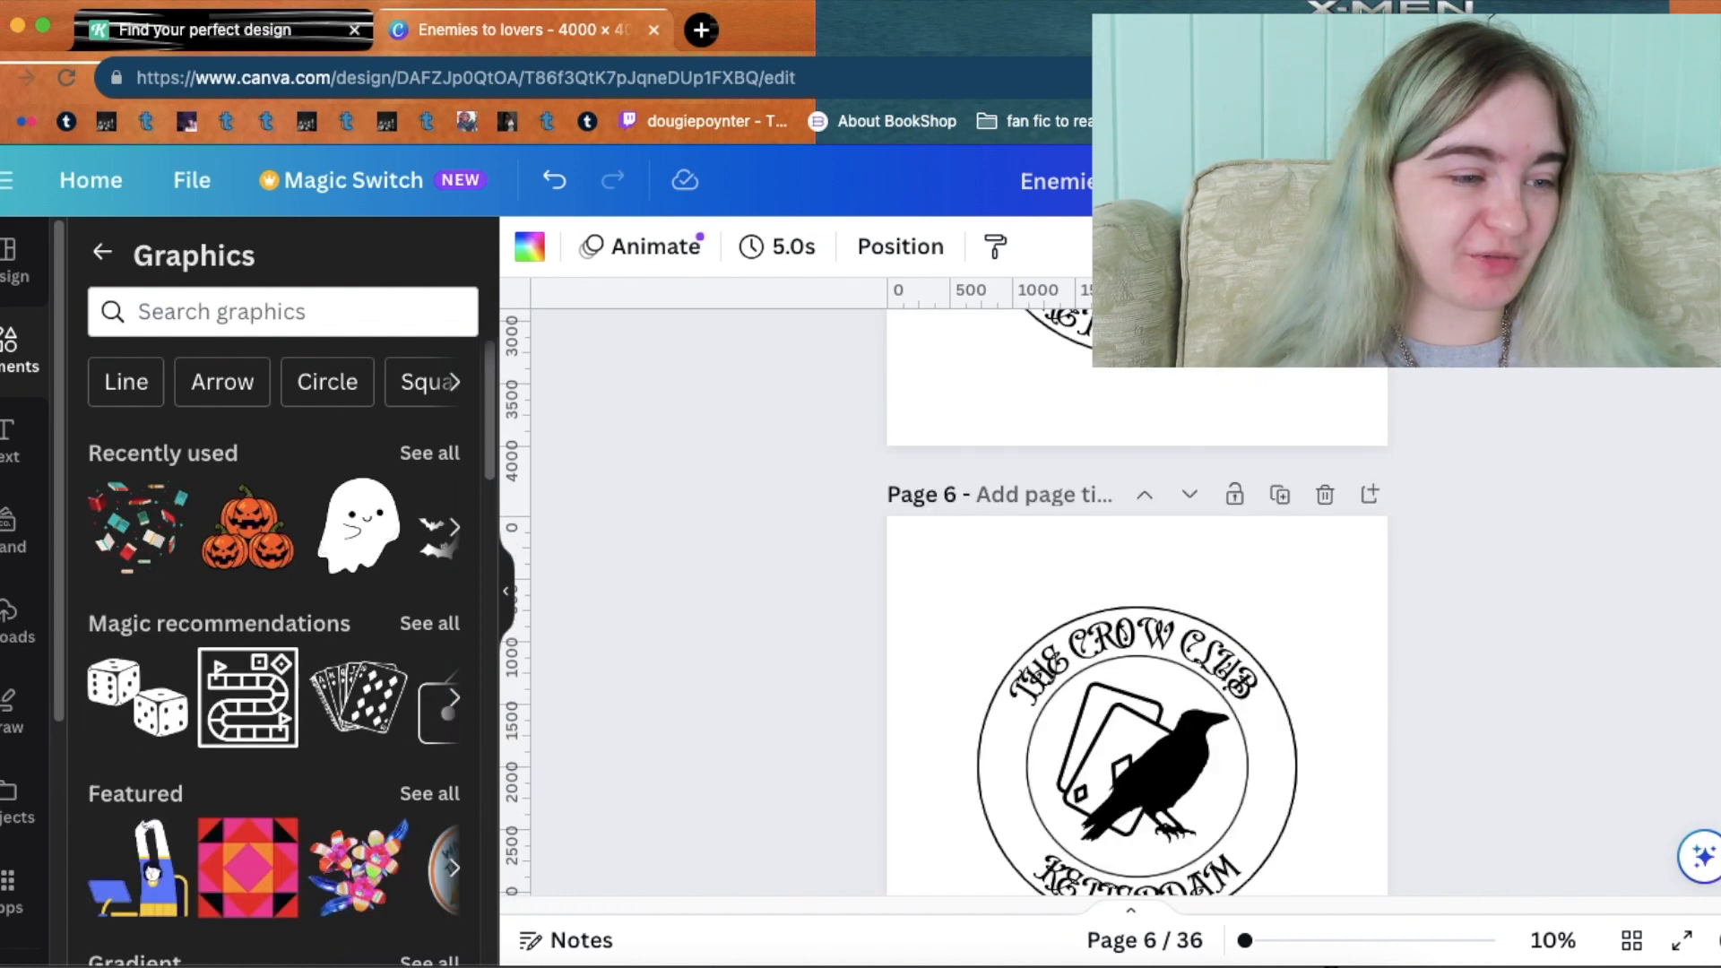
{"action": "scroll", "coordinate": [1137, 600], "scroll_direction": "up", "scroll_amount": 10}
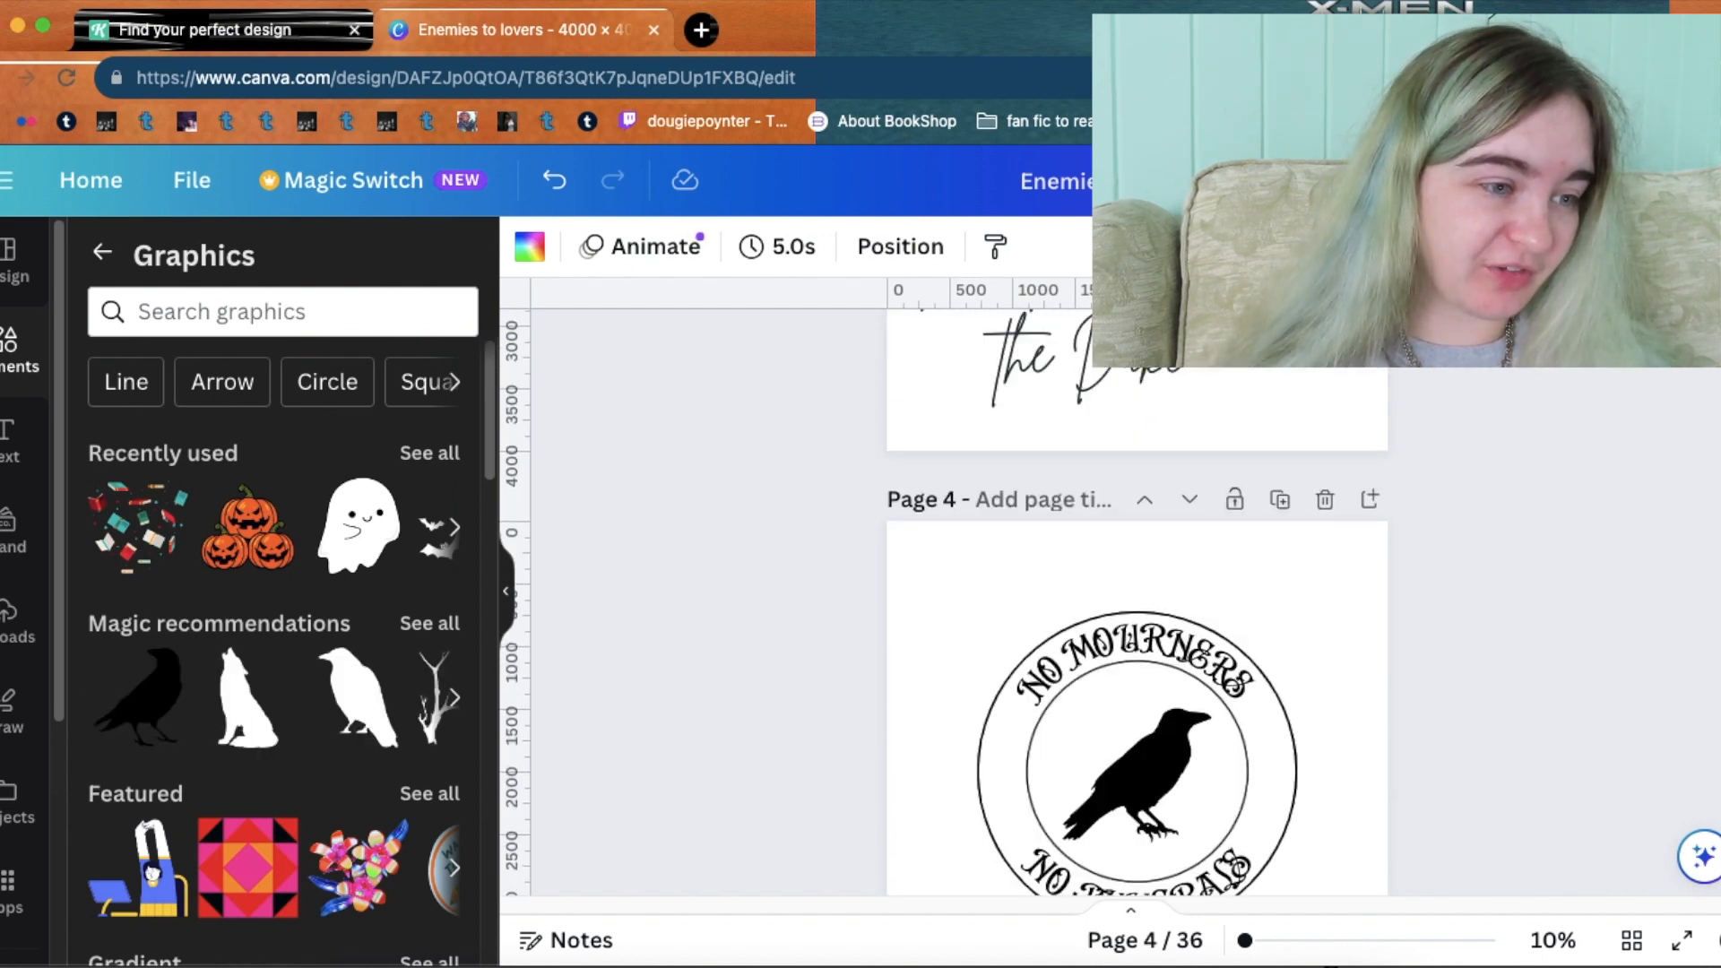
{"action": "scroll", "coordinate": [1137, 601], "scroll_direction": "up", "scroll_amount": 5}
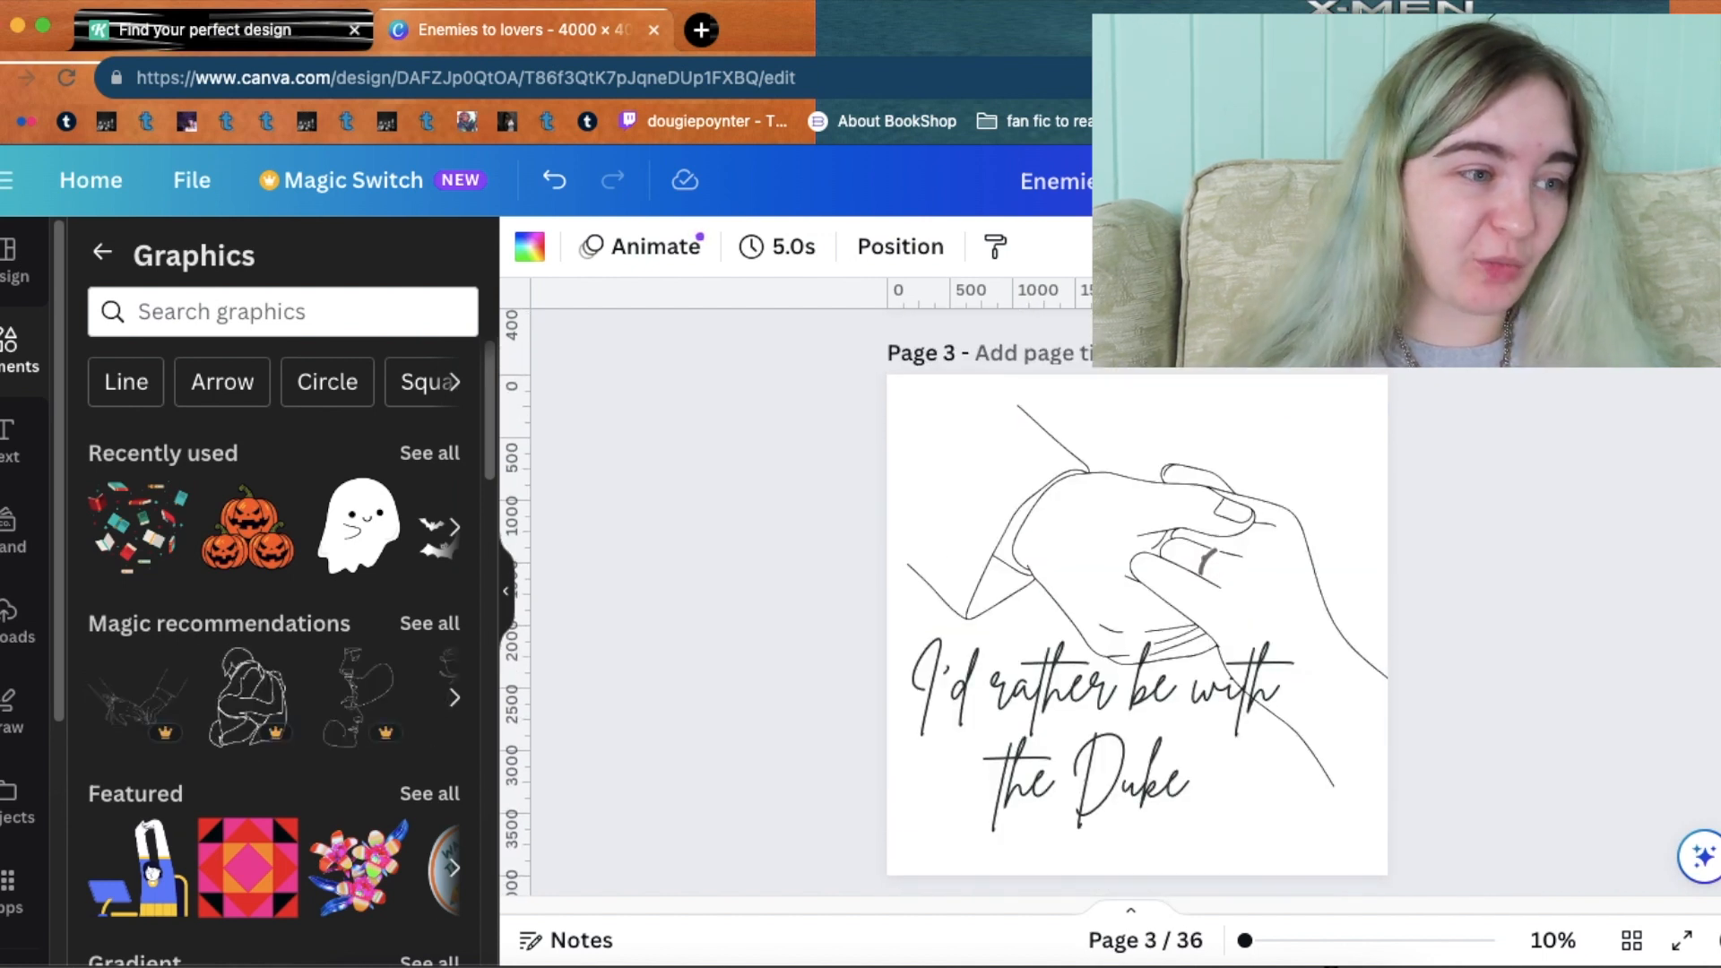
{"action": "scroll", "coordinate": [1137, 601], "scroll_direction": "up", "scroll_amount": 2}
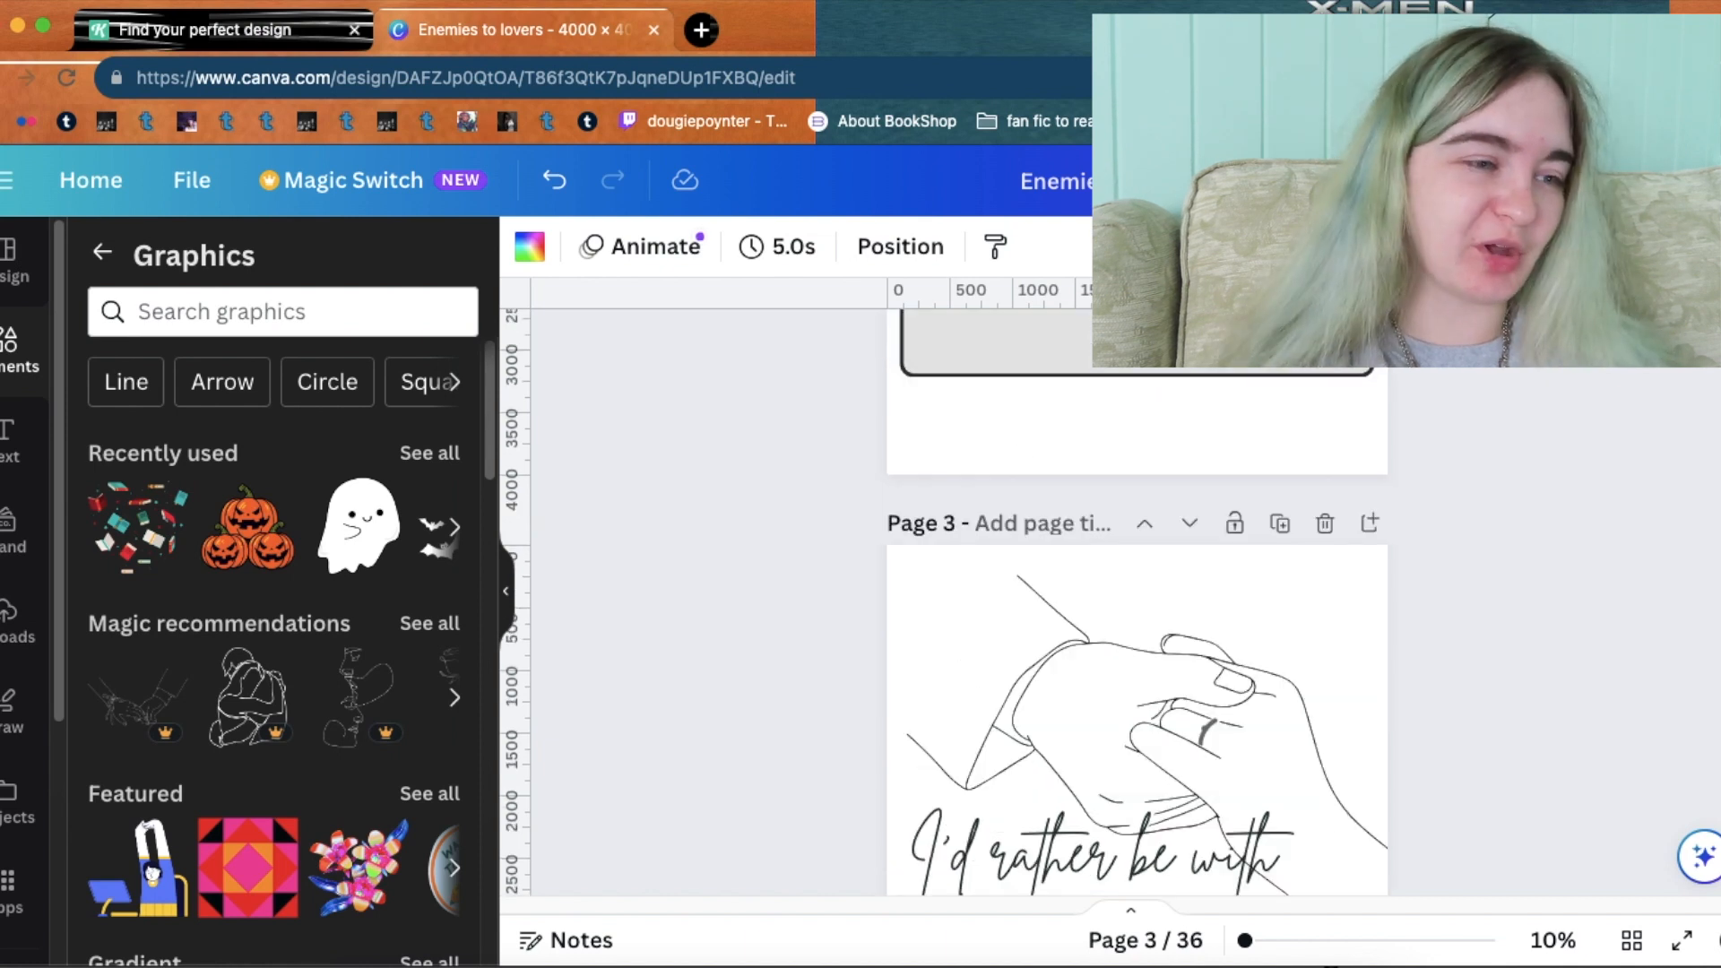
{"action": "scroll", "coordinate": [1137, 600], "scroll_direction": "up", "scroll_amount": 4}
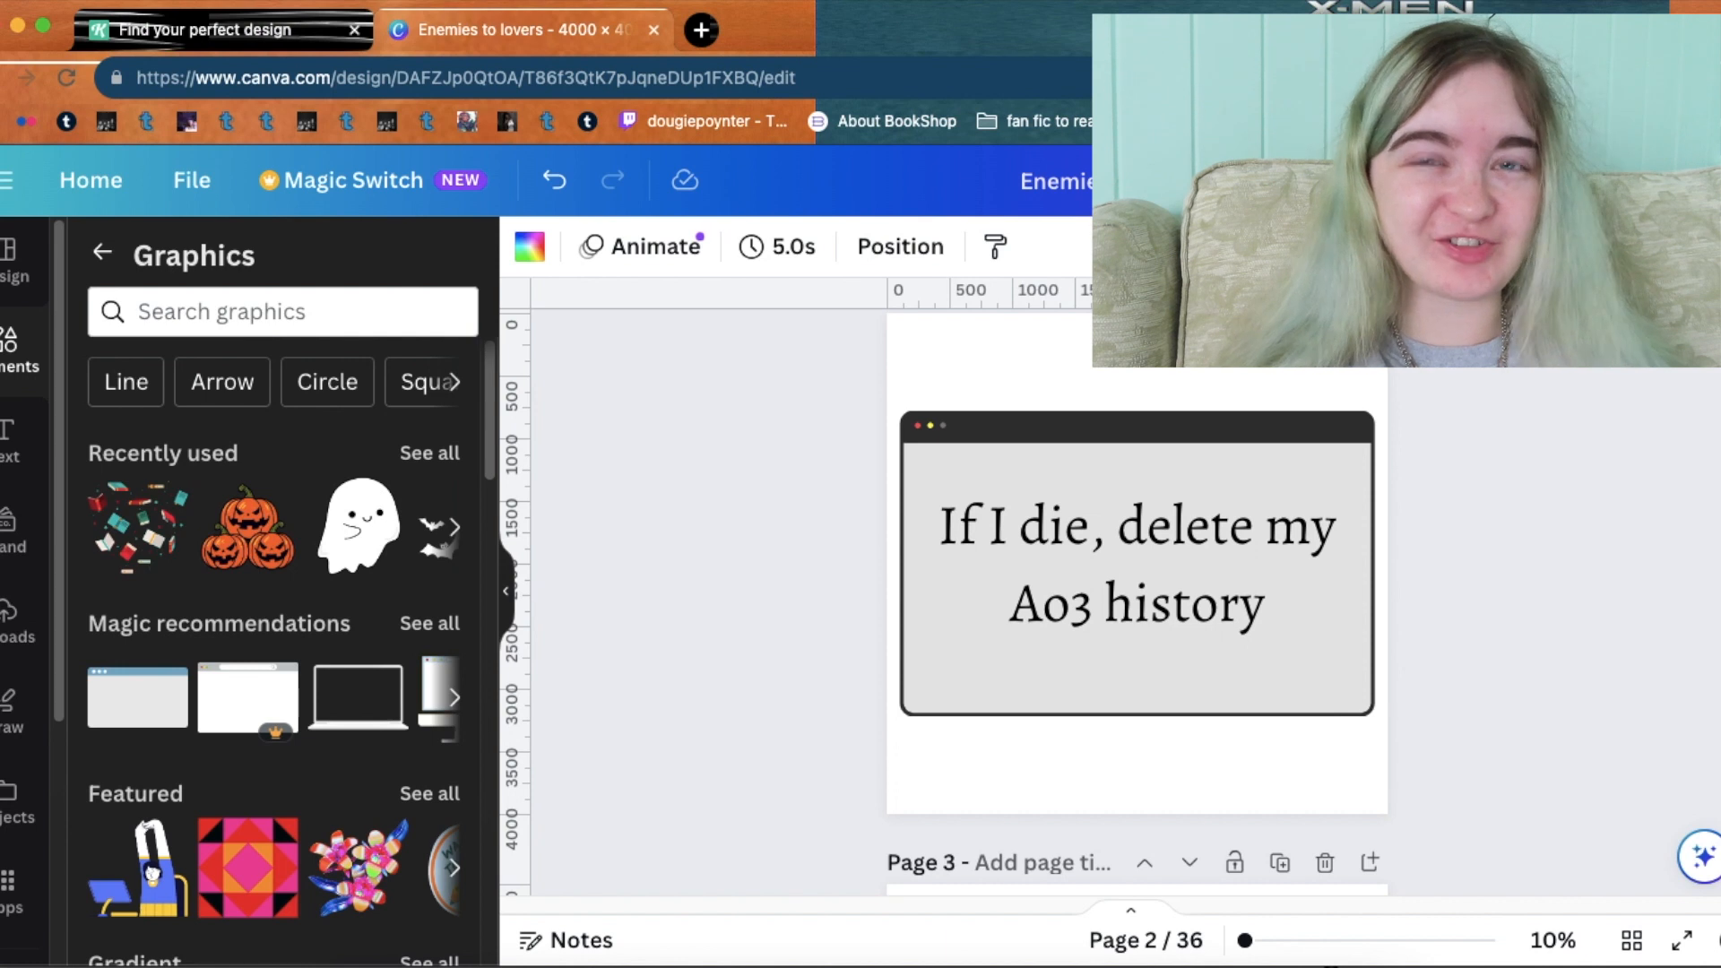
{"action": "scroll", "coordinate": [1137, 601], "scroll_direction": "up", "scroll_amount": 2}
{"action": "scroll", "coordinate": [1137, 600], "scroll_direction": "down", "scroll_amount": 20}
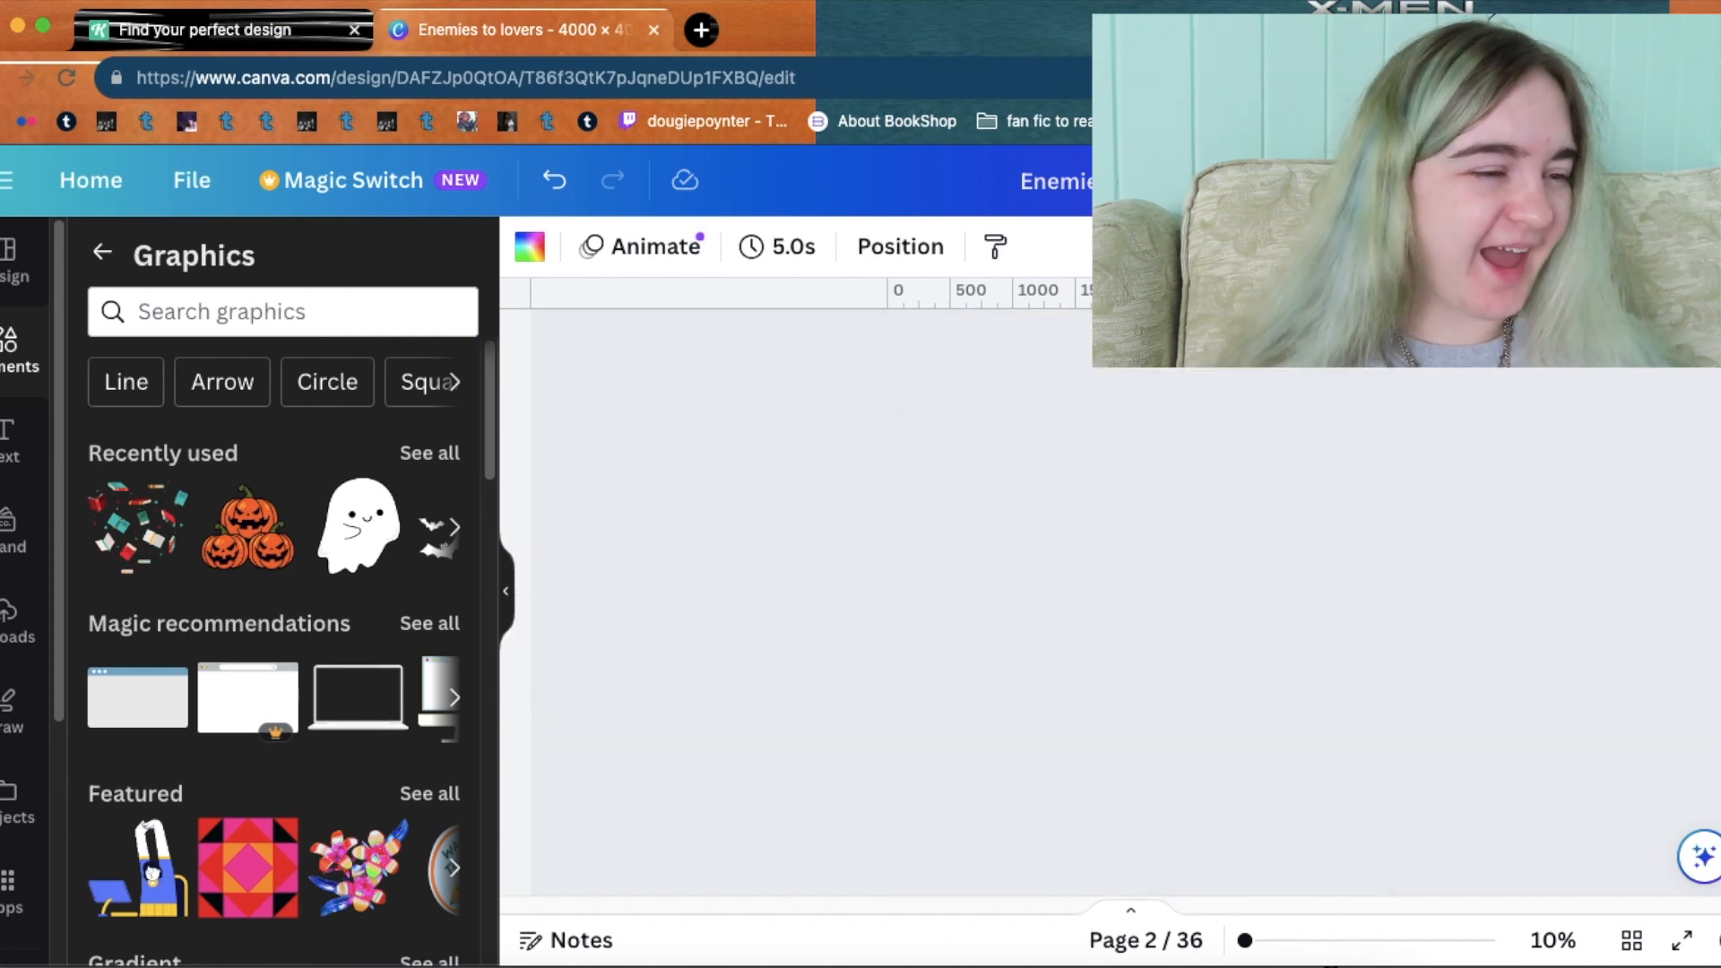
{"action": "scroll", "coordinate": [1137, 601], "scroll_direction": "down", "scroll_amount": 15}
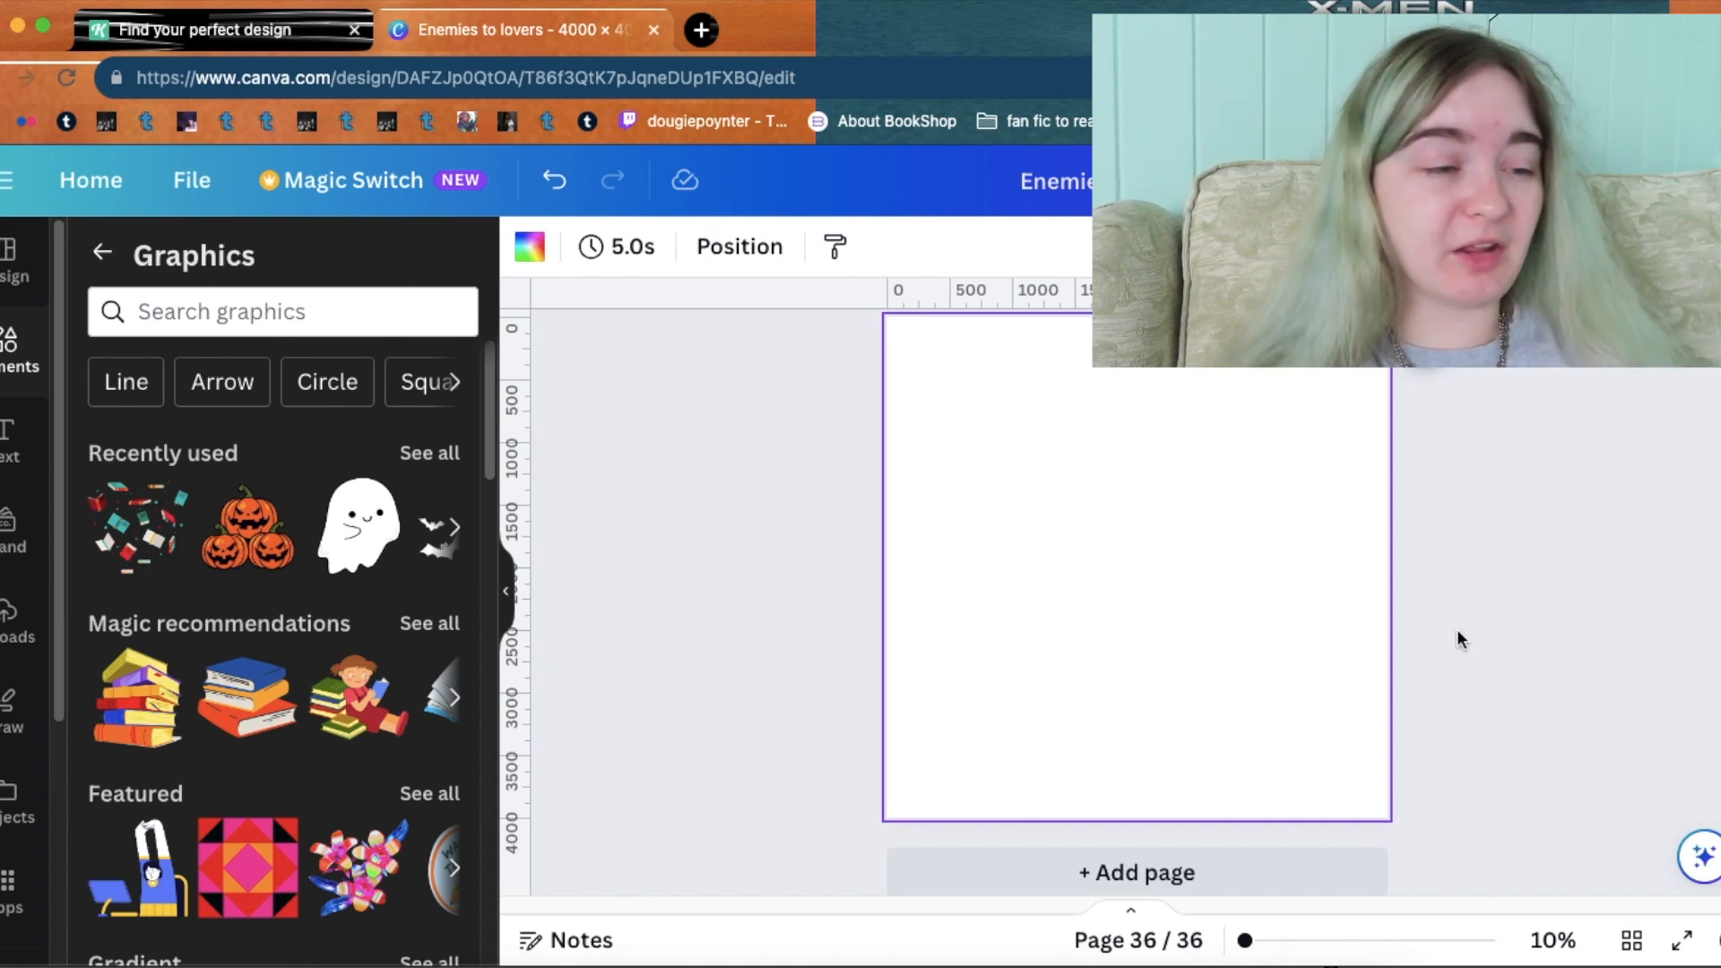
Switch to Kittl, open the projects dashboard, and scroll through saved designs like 'Spooky Reader'.
{"action": "left_click", "coordinate": [256, 29]}
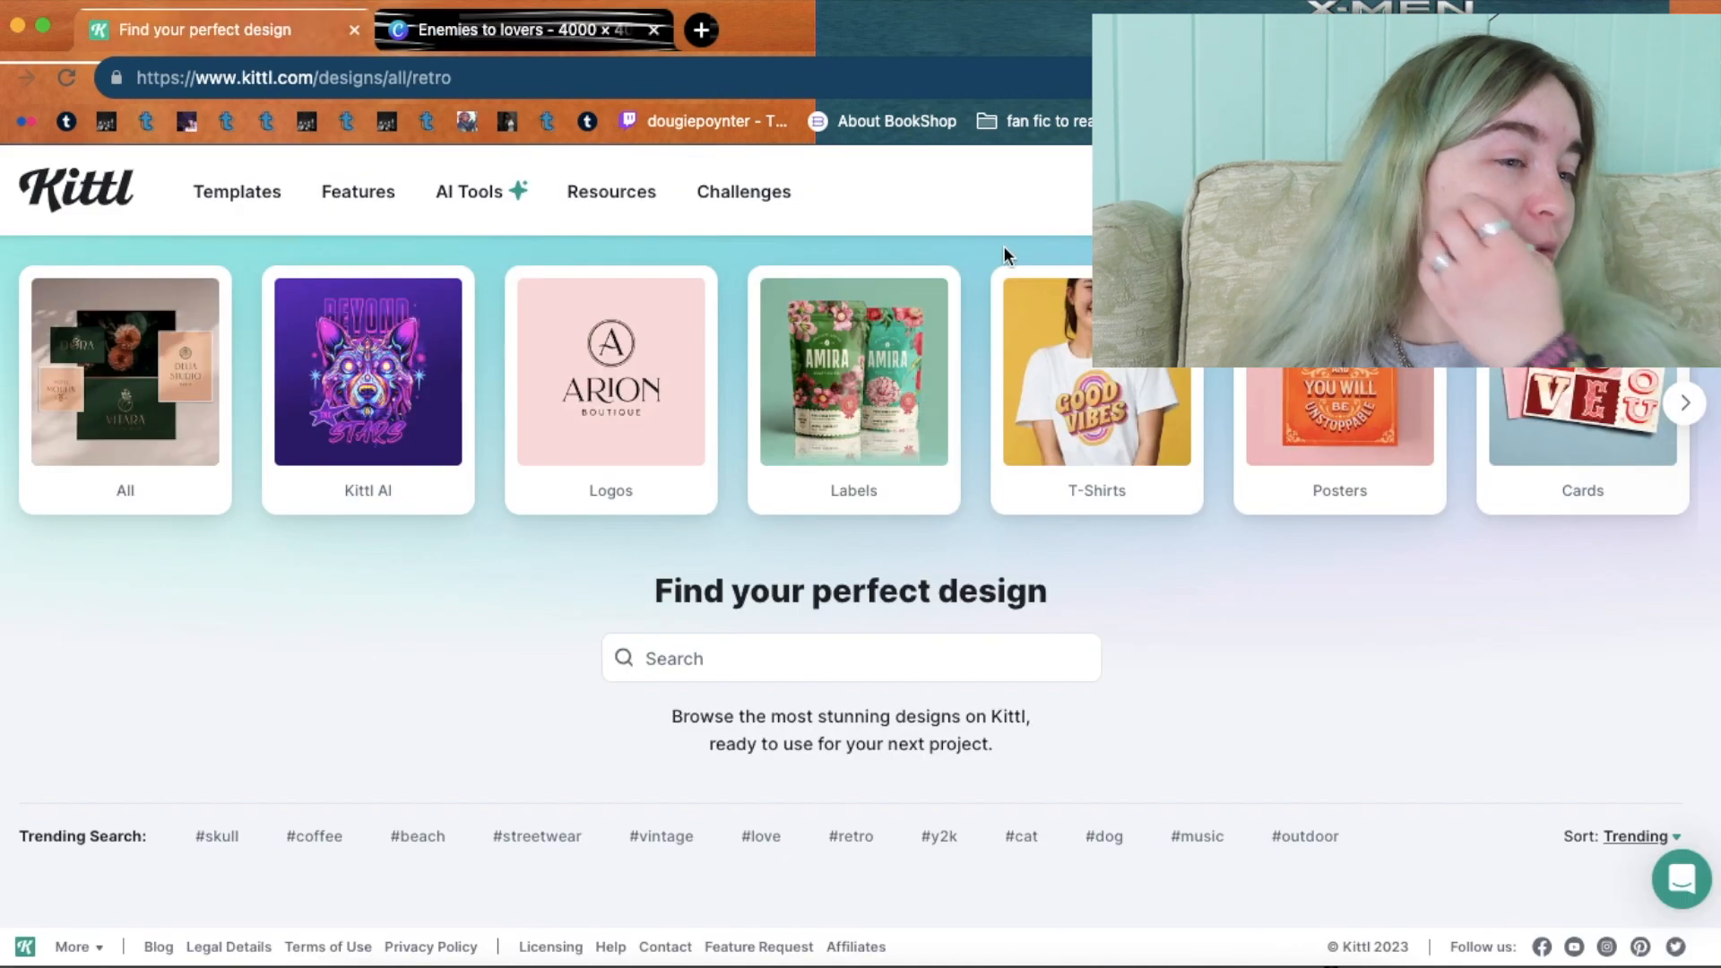
{"action": "left_click", "coordinate": [1605, 191]}
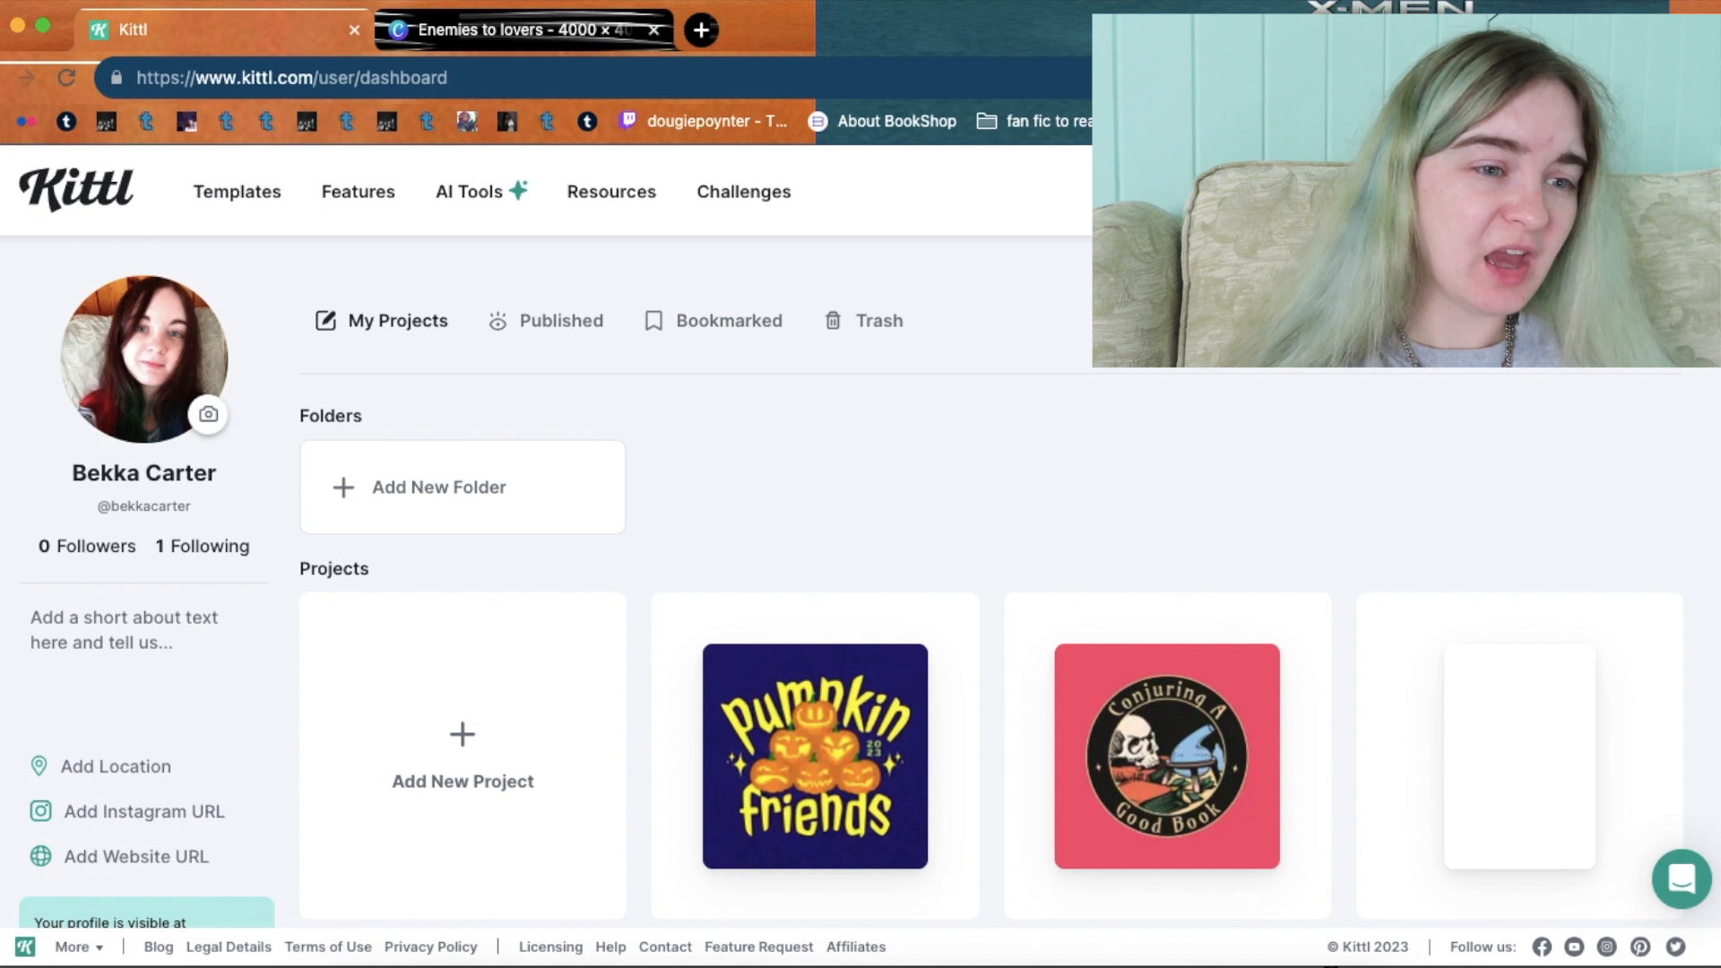
{"action": "scroll", "coordinate": [851, 592], "scroll_direction": "down", "scroll_amount": 4}
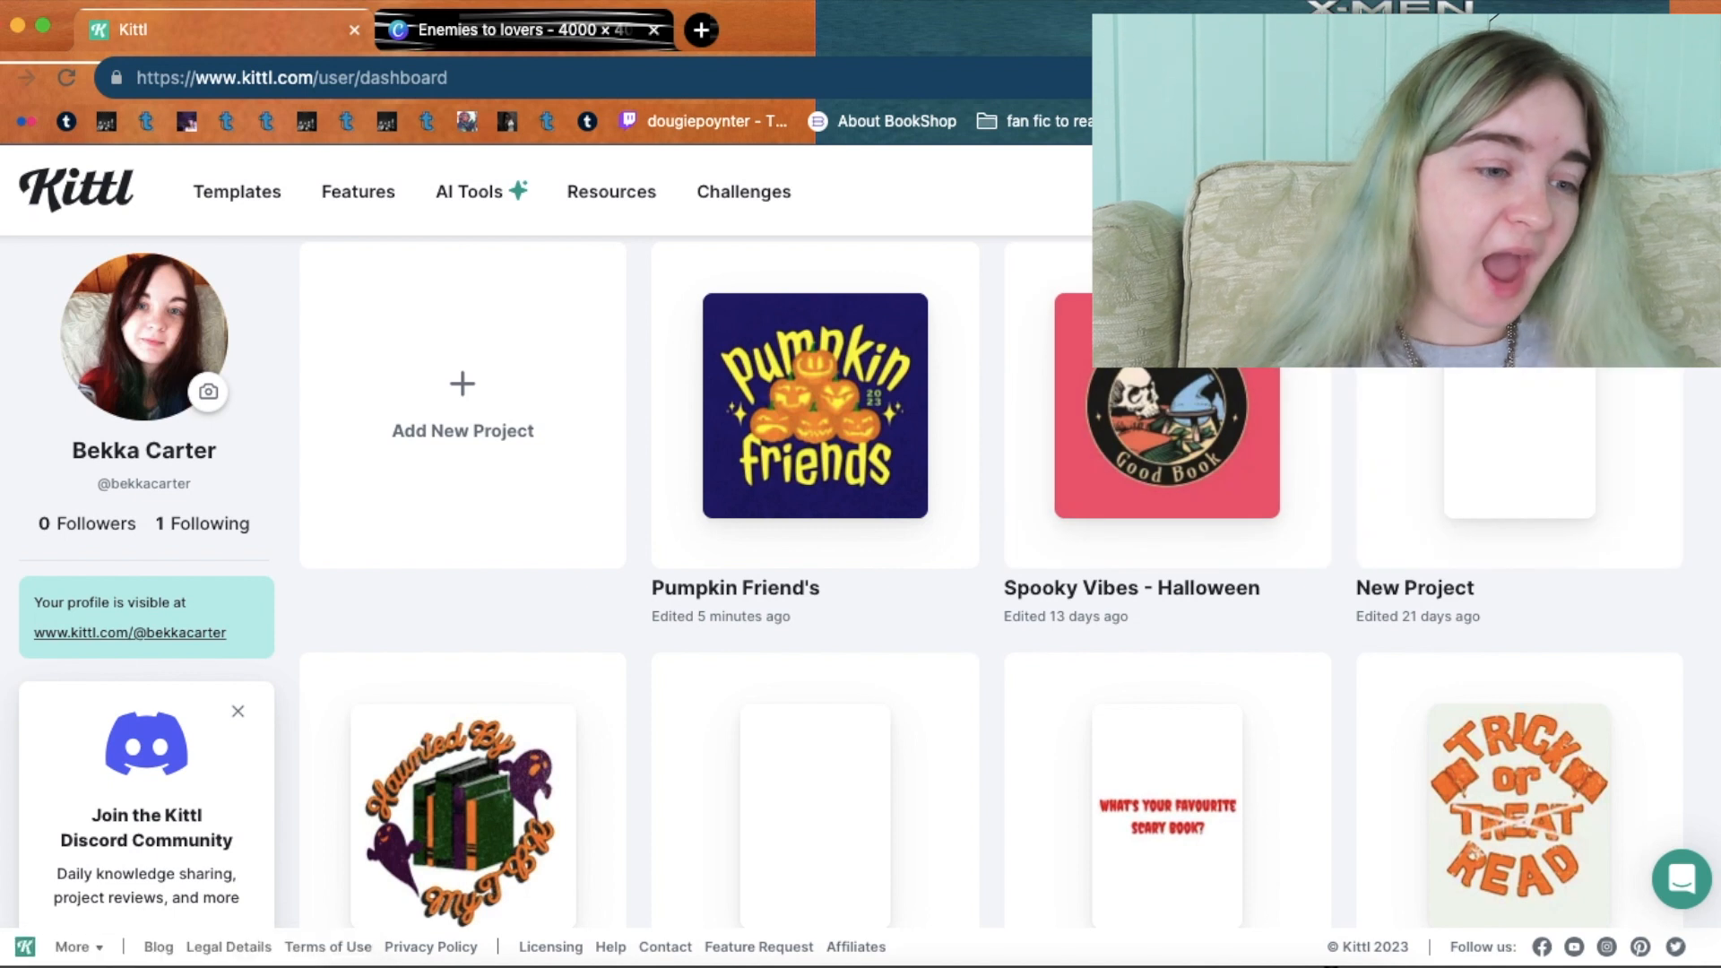
{"action": "scroll", "coordinate": [1577, 534], "scroll_direction": "down", "scroll_amount": 3}
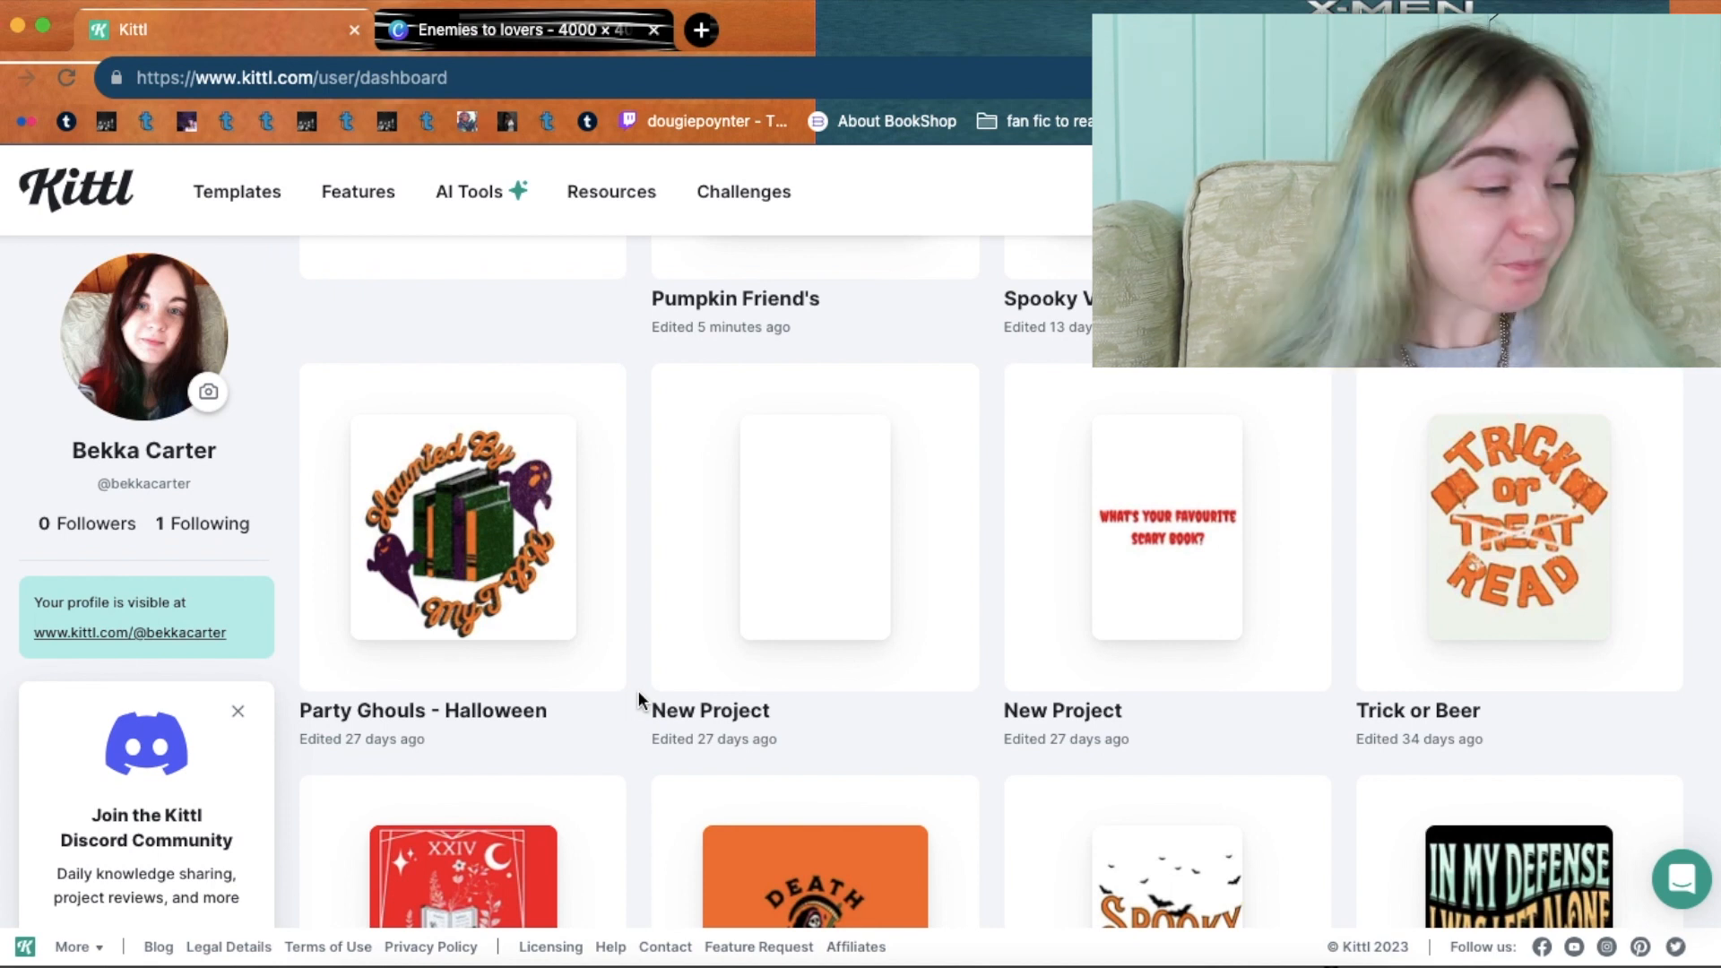
{"action": "scroll", "coordinate": [1521, 702], "scroll_direction": "down", "scroll_amount": 4}
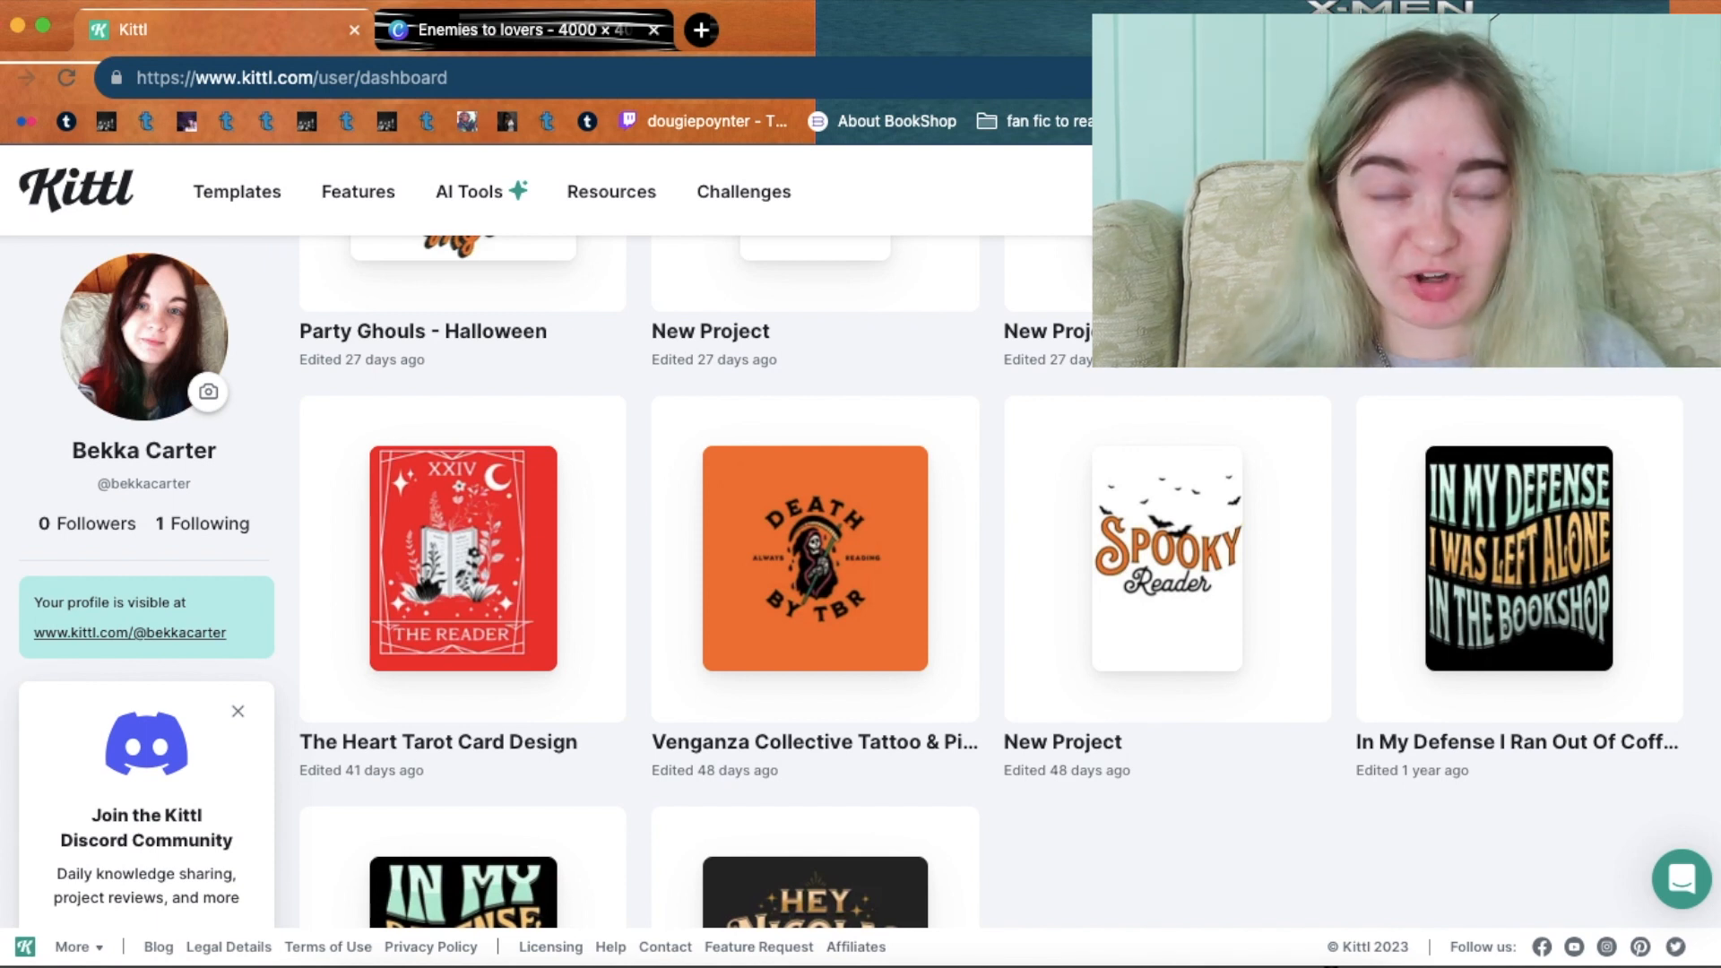
Return to the top of My Projects and open the 'Pumpkin Friend's' jack-o'-lantern design.
{"action": "scroll", "coordinate": [1584, 769], "scroll_direction": "down", "scroll_amount": 3}
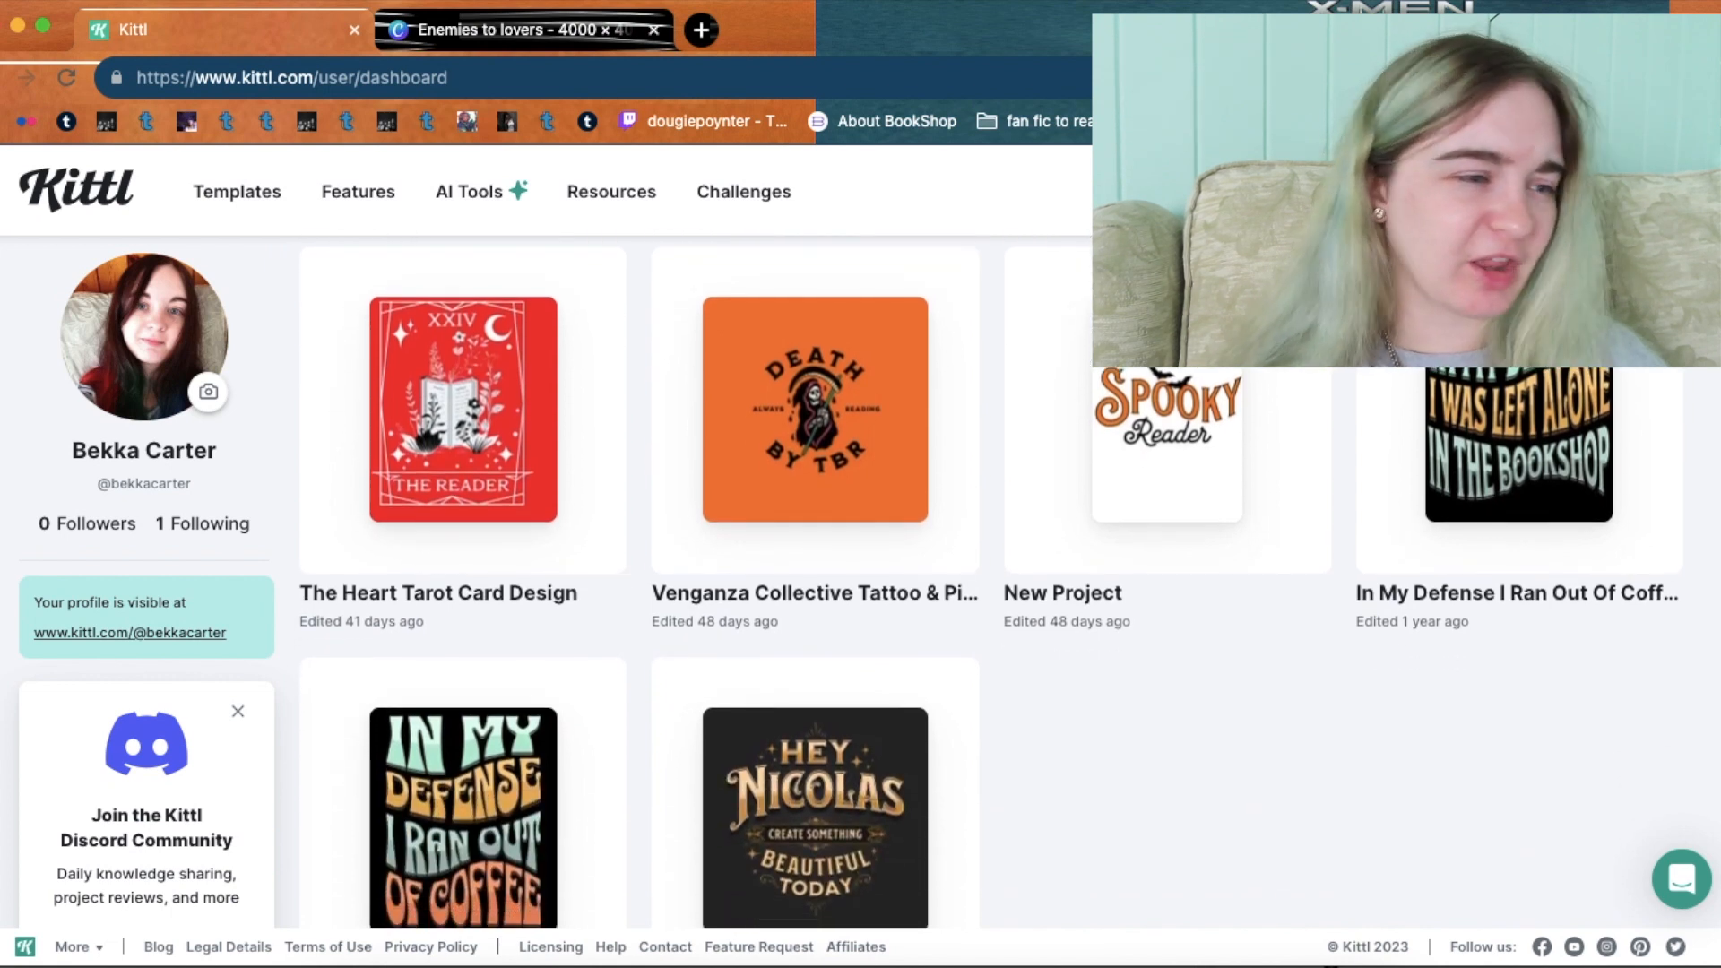
{"action": "scroll", "coordinate": [1584, 769], "scroll_direction": "up", "scroll_amount": 2}
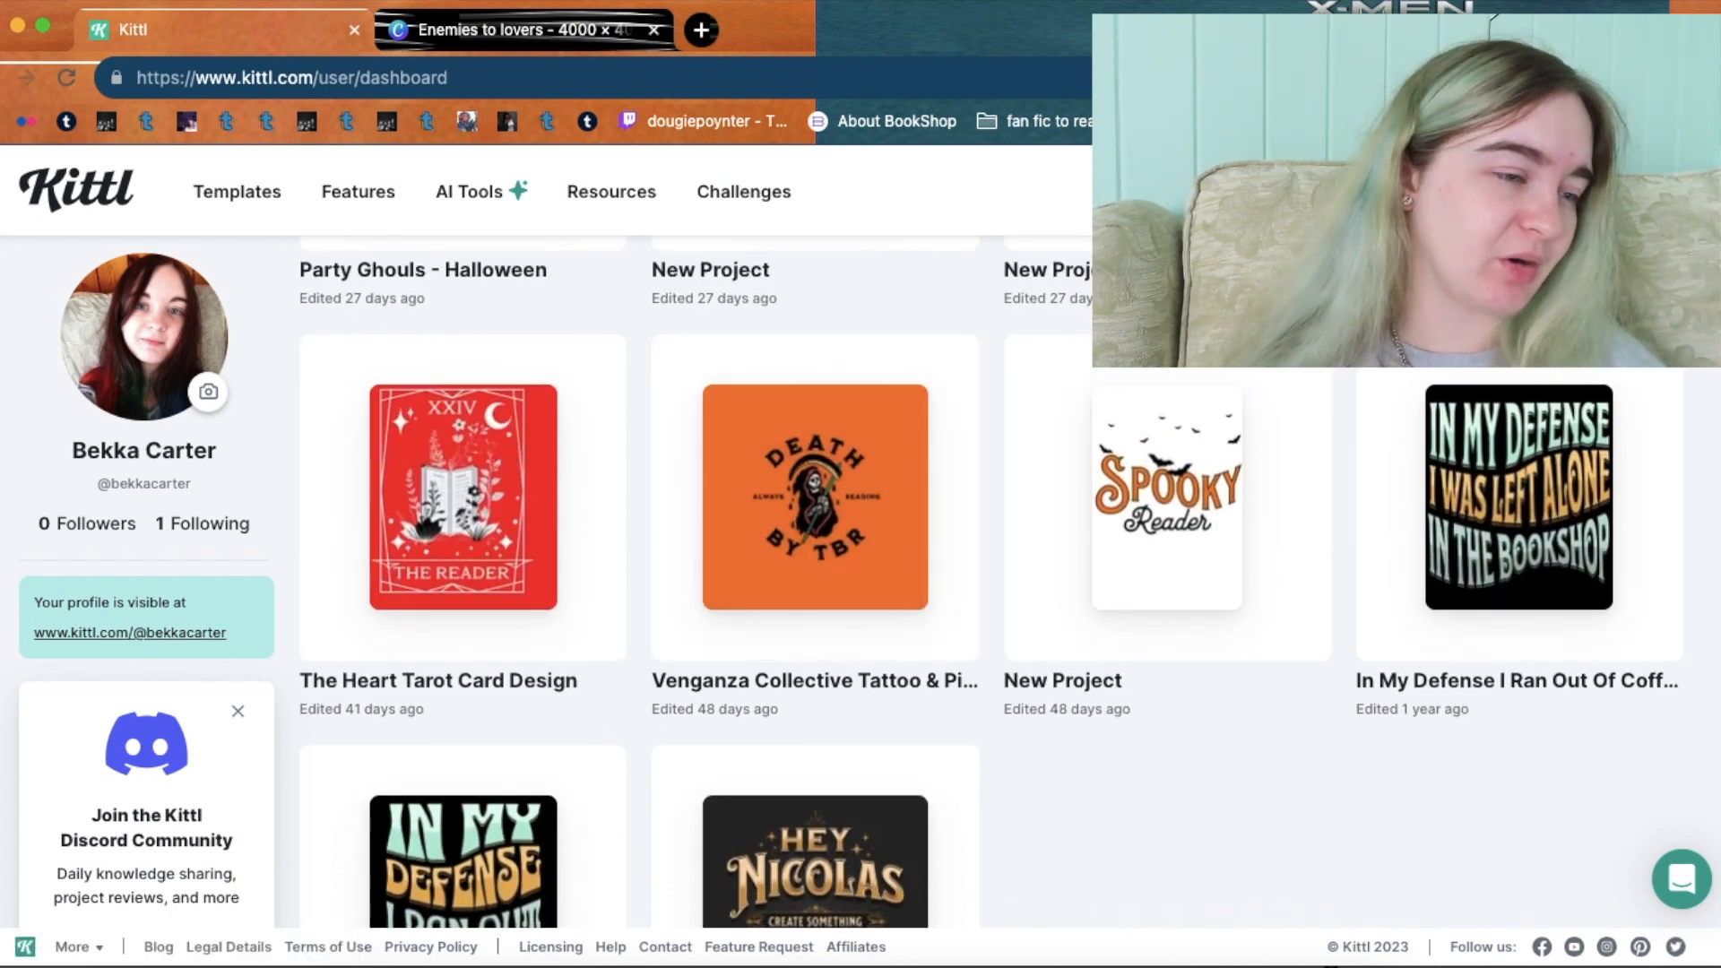
{"action": "scroll", "coordinate": [990, 589], "scroll_direction": "down", "scroll_amount": 4}
{"action": "scroll", "coordinate": [990, 583], "scroll_direction": "up", "scroll_amount": 15}
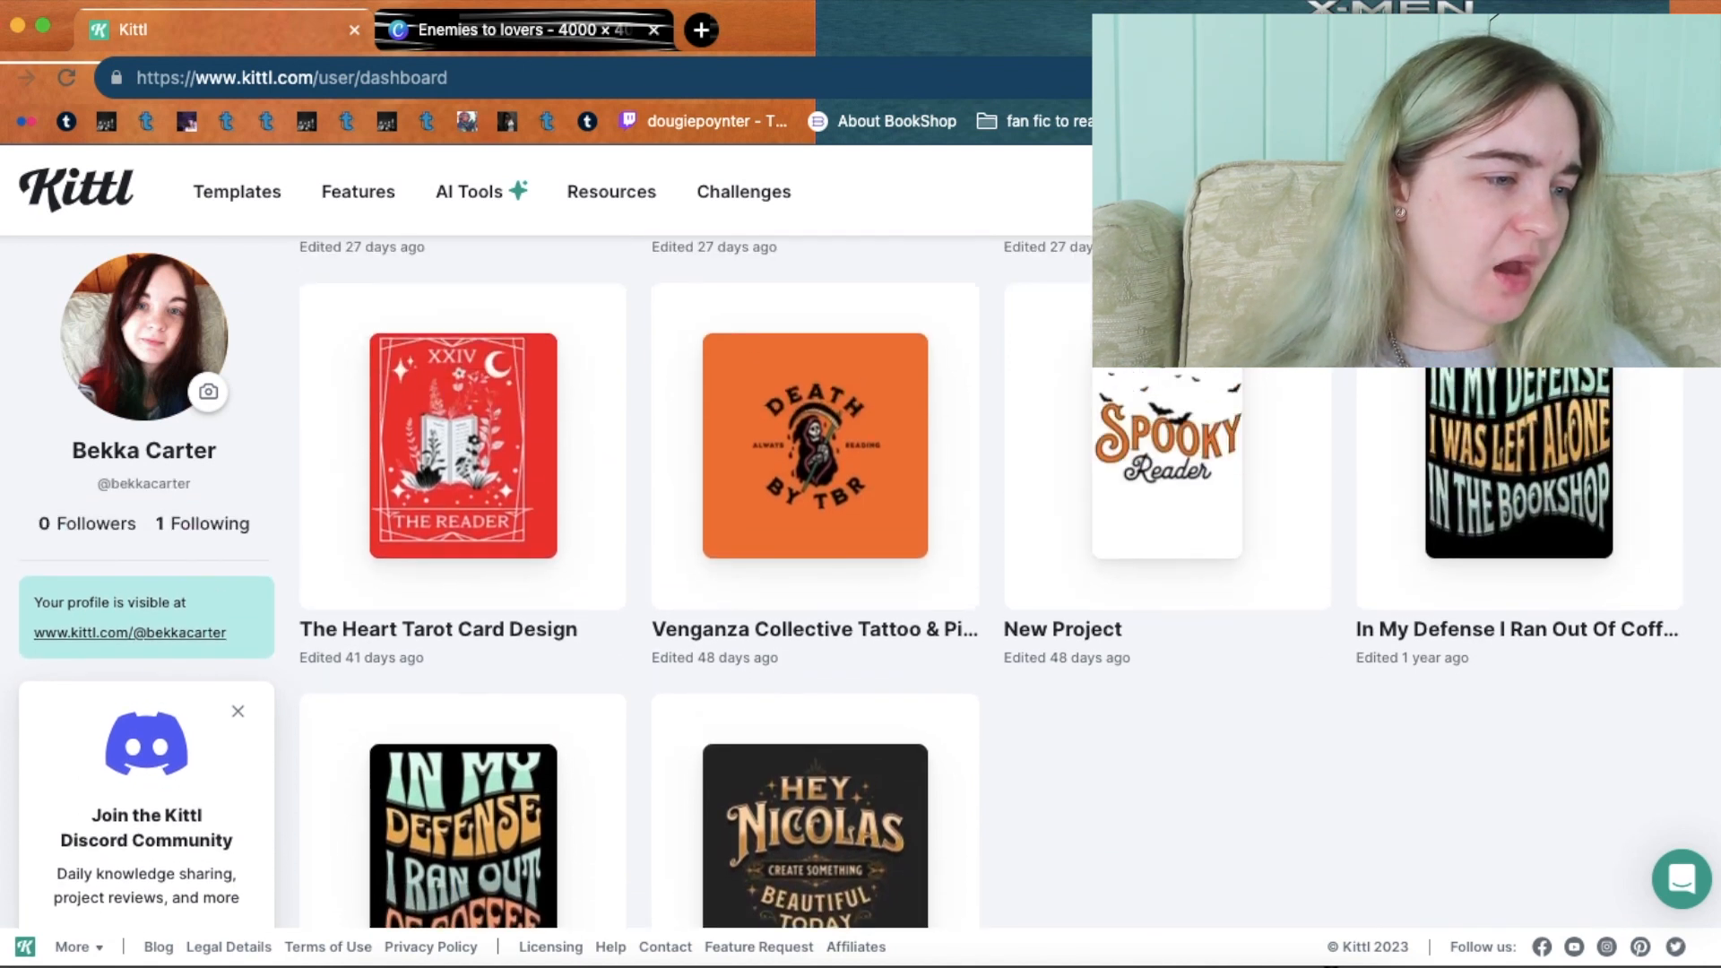
{"action": "scroll", "coordinate": [903, 533], "scroll_direction": "up", "scroll_amount": 1}
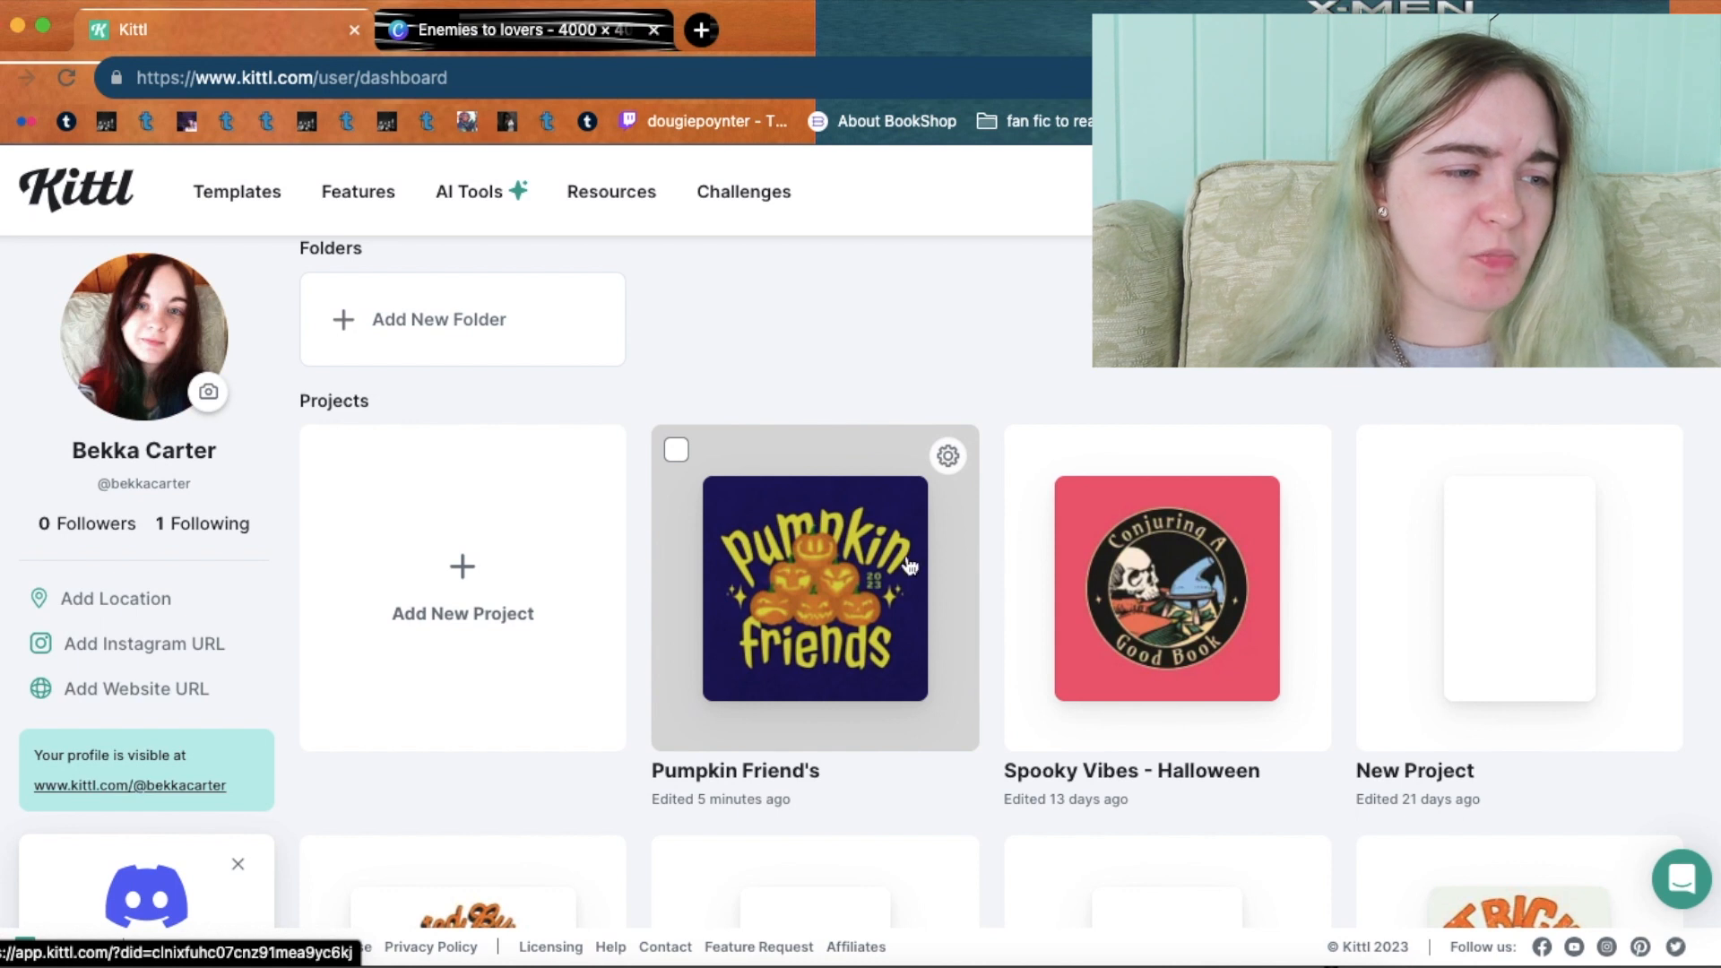
{"action": "left_click", "coordinate": [877, 611]}
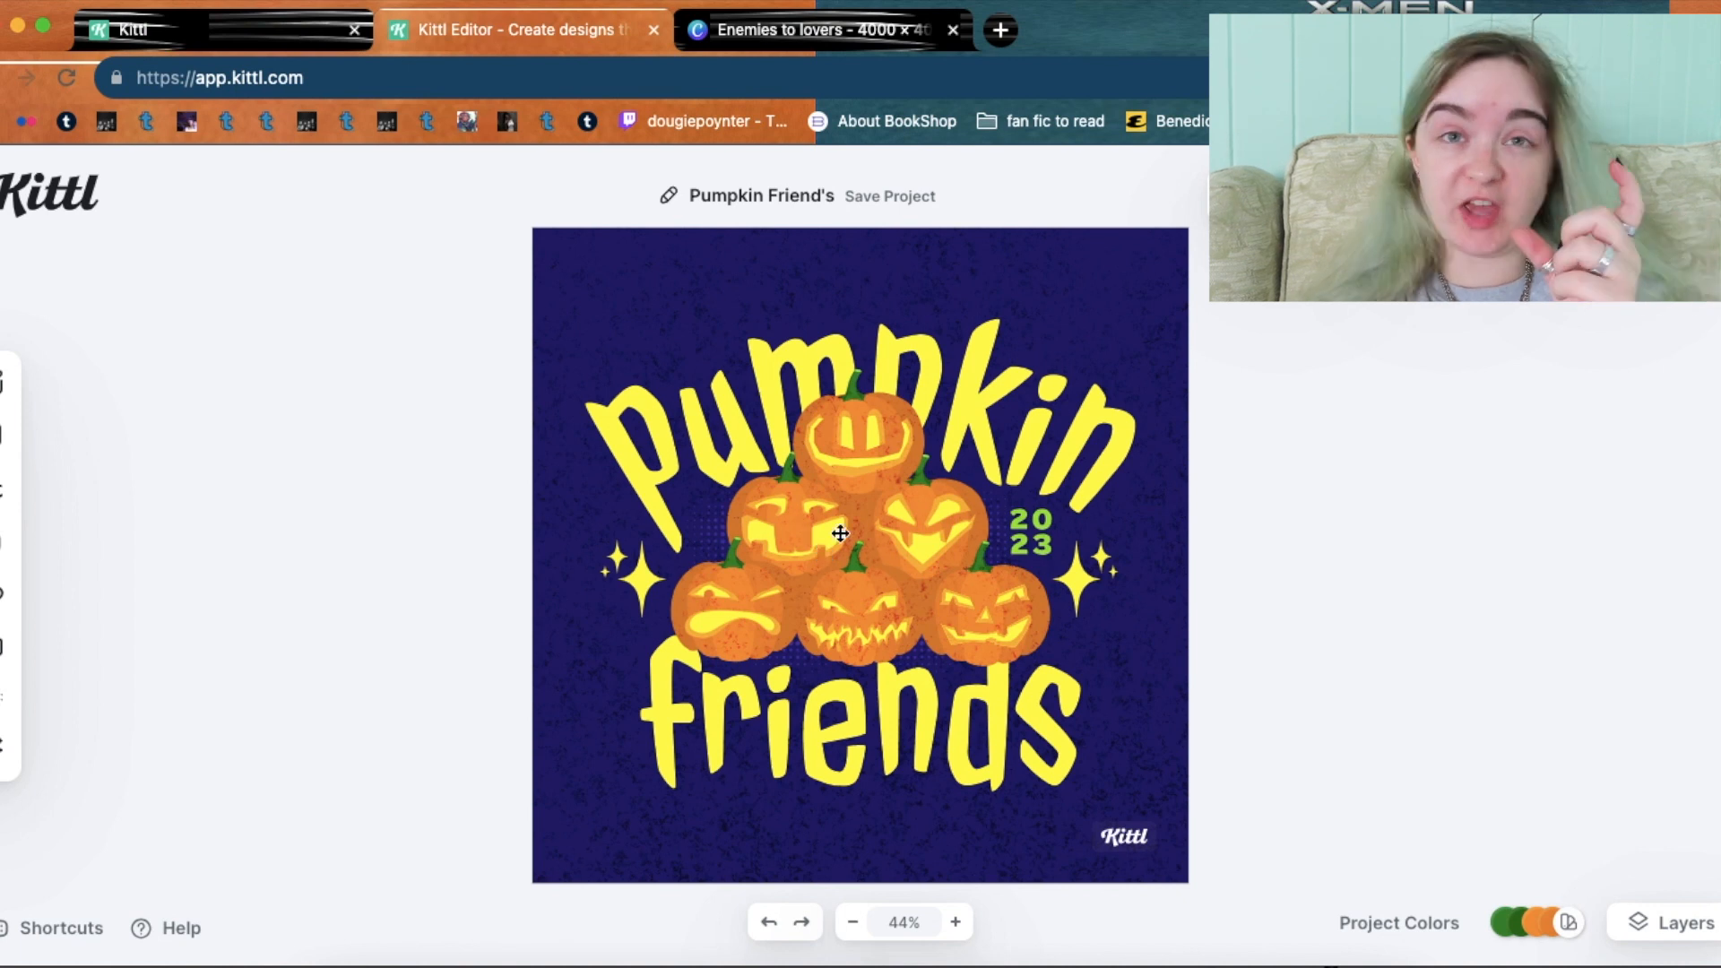
Delete the 'pumpkin', 'friends' and '2023' texts from the design.
{"action": "left_click", "coordinate": [1000, 383]}
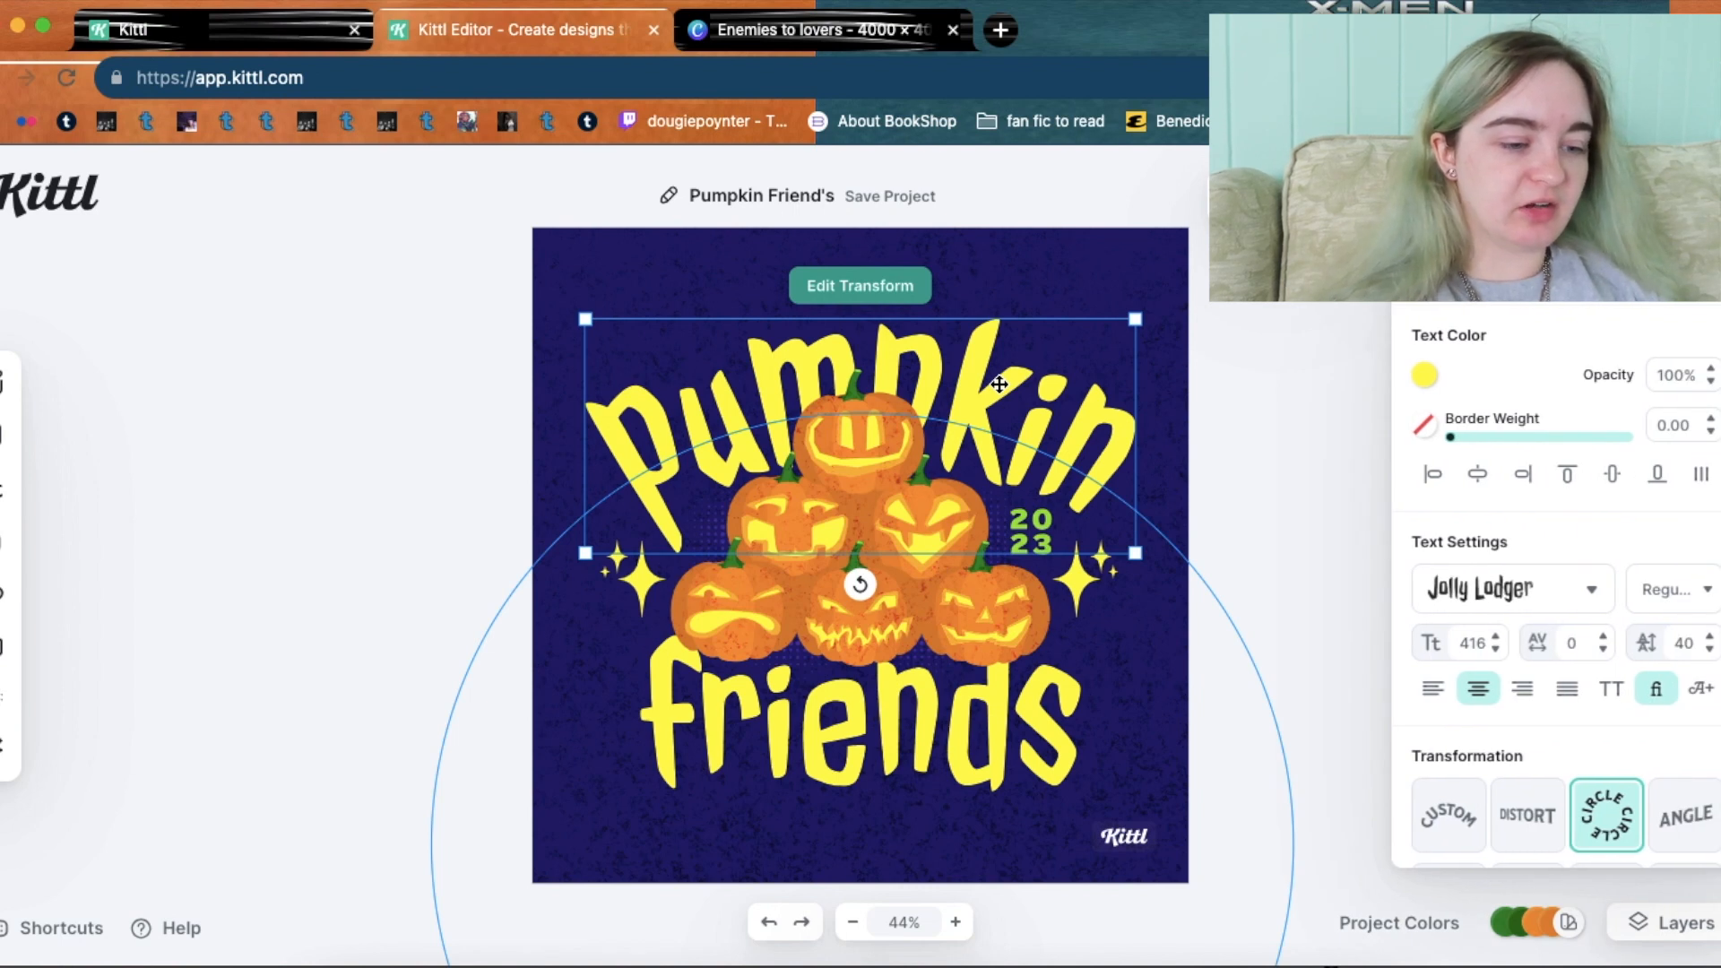
{"action": "key", "text": "Delete"}
{"action": "left_click", "coordinate": [1072, 749]}
{"action": "key", "text": "Delete"}
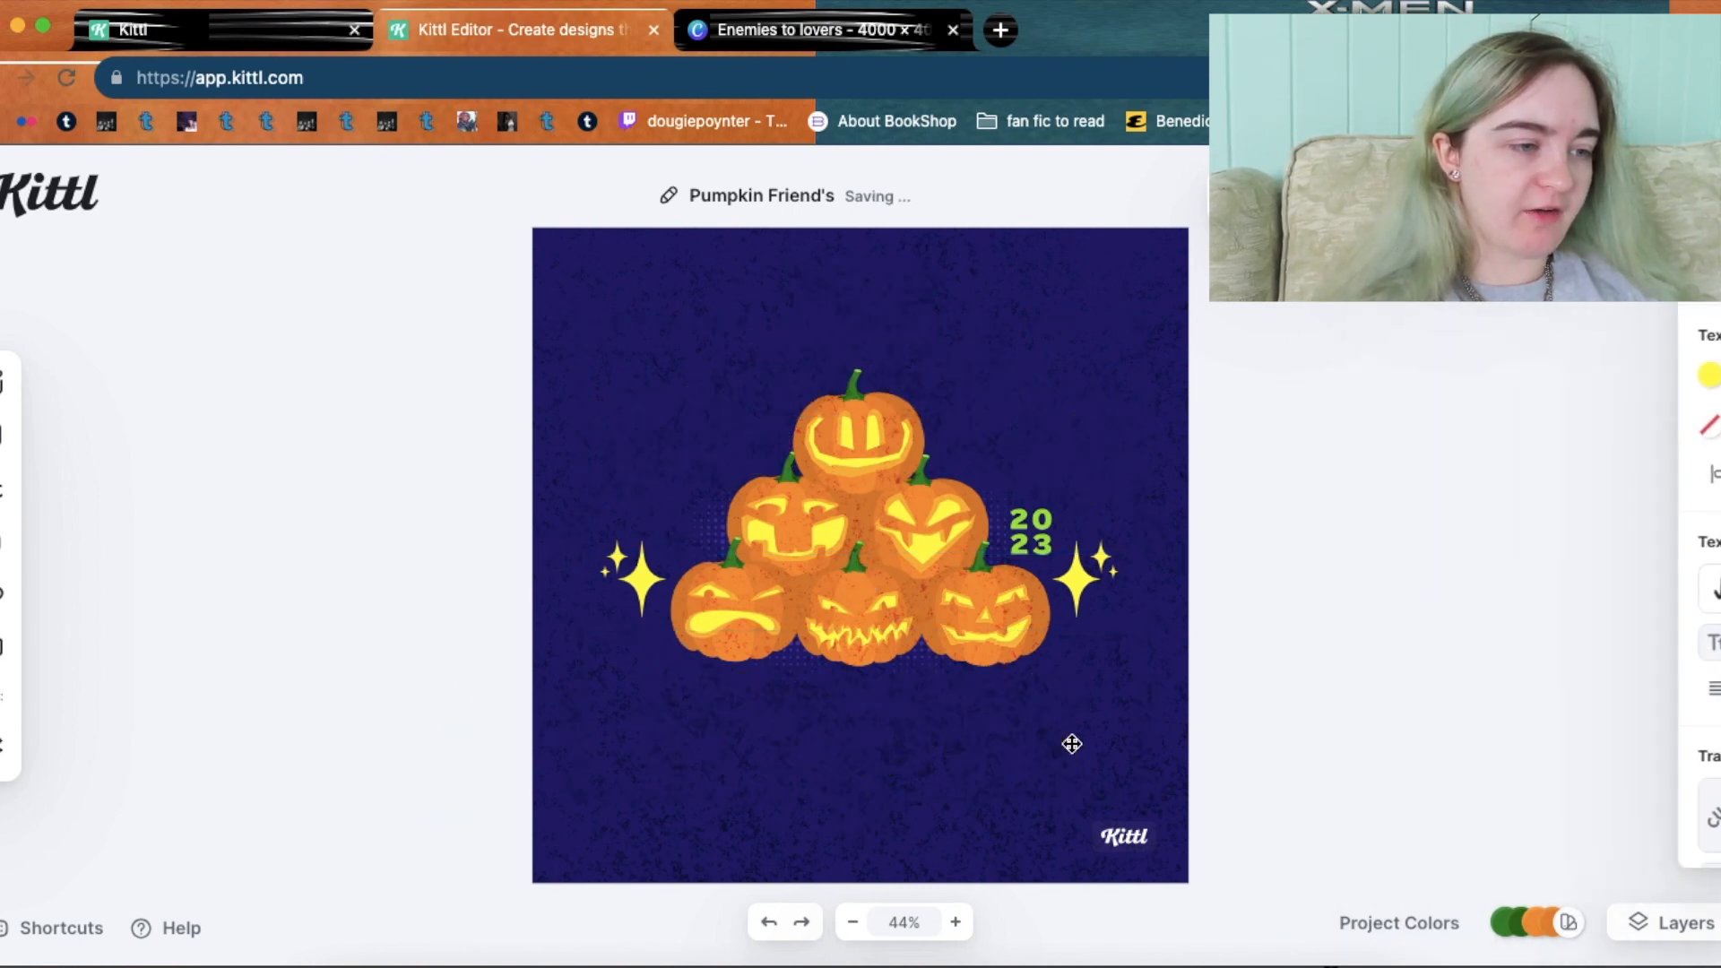
{"action": "left_click", "coordinate": [1019, 520]}
{"action": "key", "text": "Delete"}
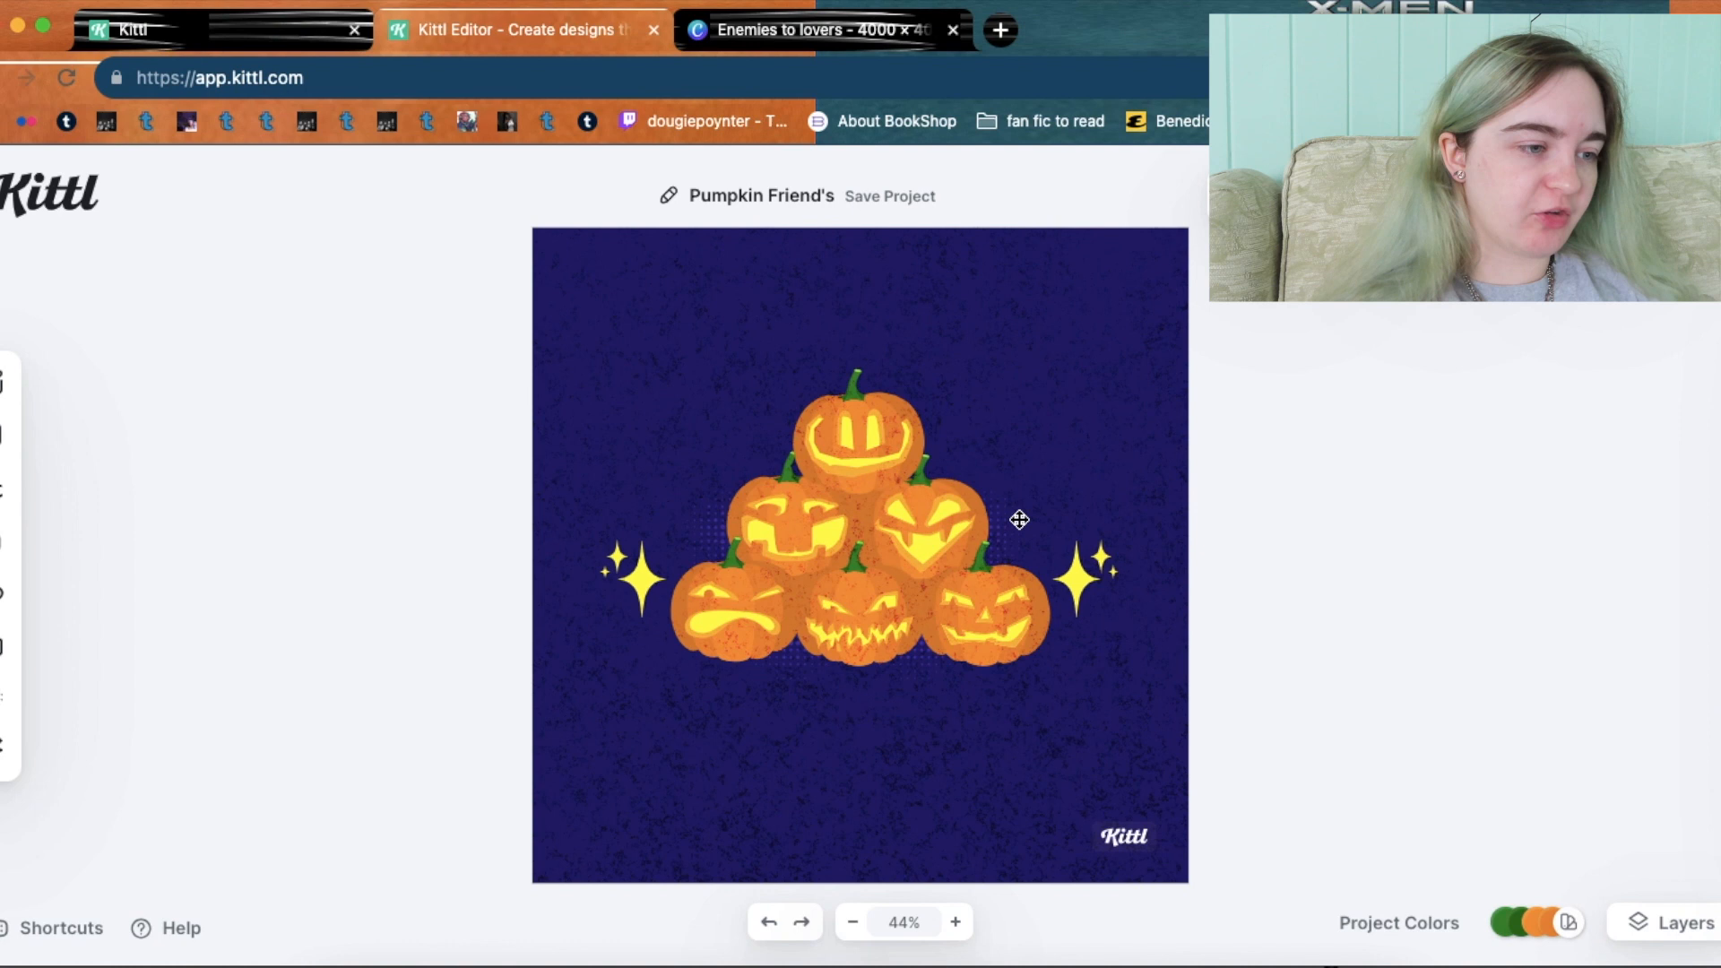
Drag the stacked jack-o'-lanterns apart toward the top and bottom of the canvas.
{"action": "left_click_drag", "start_coordinate": [827, 435], "coordinate": [825, 314]}
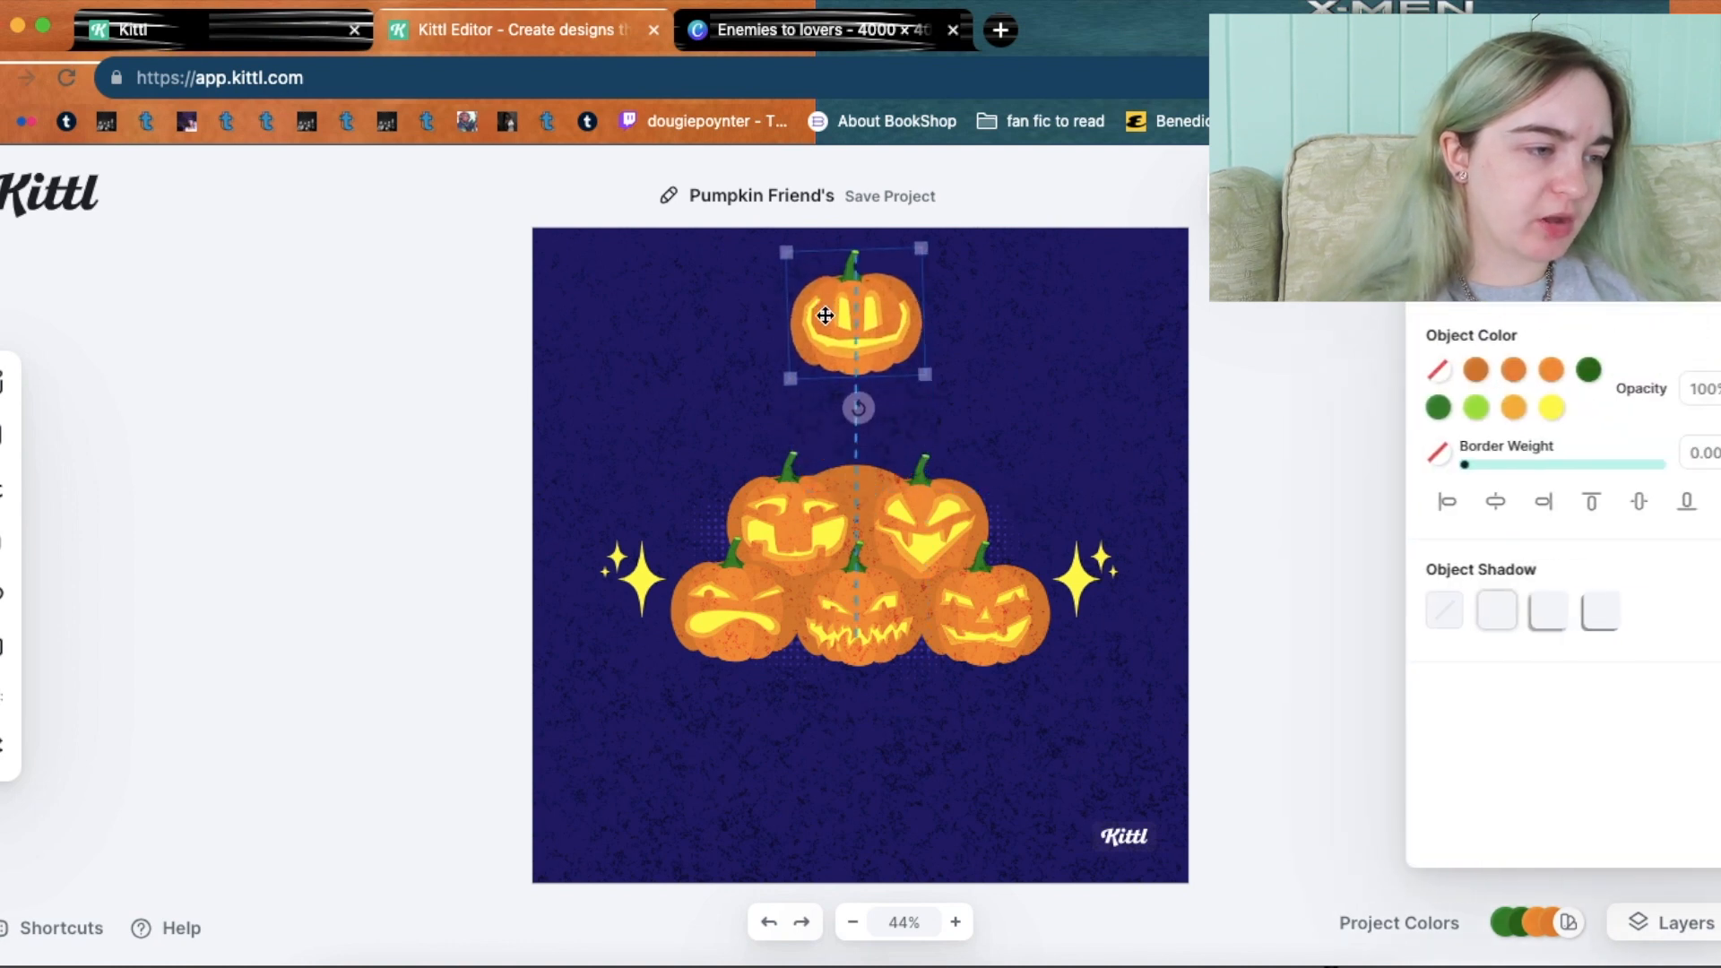
{"action": "left_click_drag", "start_coordinate": [750, 616], "coordinate": [666, 719]}
{"action": "left_click_drag", "start_coordinate": [855, 632], "coordinate": [857, 789]}
{"action": "left_click_drag", "start_coordinate": [983, 640], "coordinate": [1071, 820]}
Delete the large middle pumpkin and the halftone dot group behind it.
{"action": "left_click", "coordinate": [886, 631]}
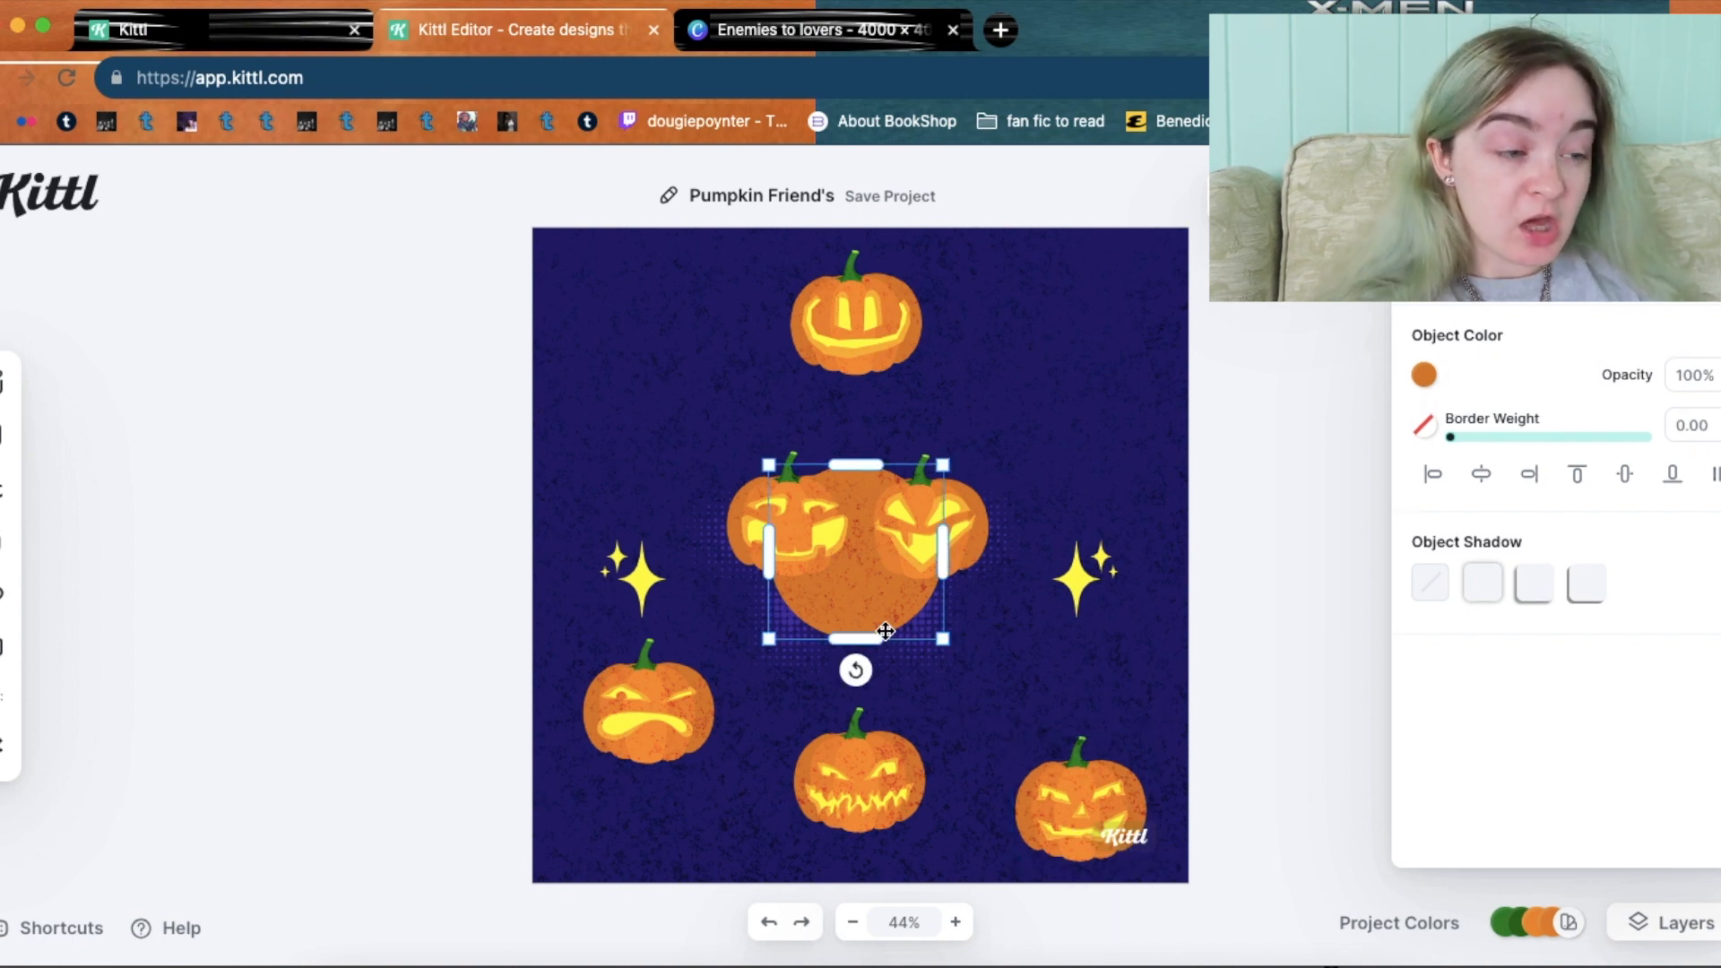
{"action": "key", "text": "Delete"}
{"action": "left_click", "coordinate": [908, 611]}
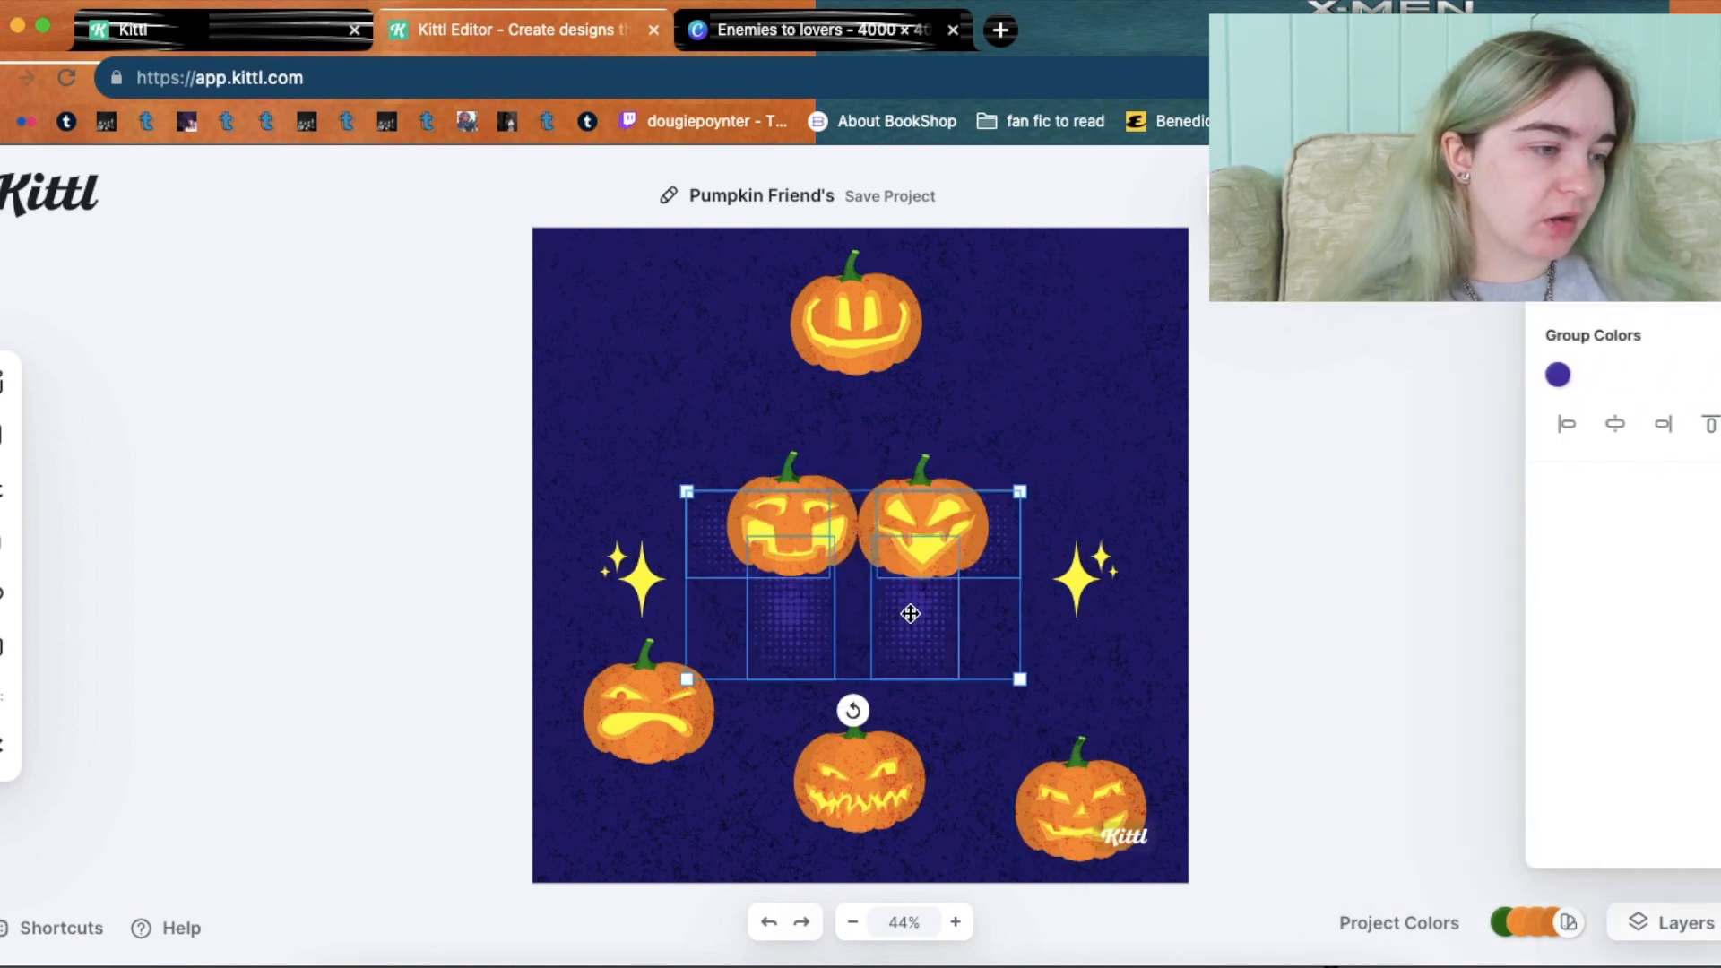
{"action": "key", "text": "Delete"}
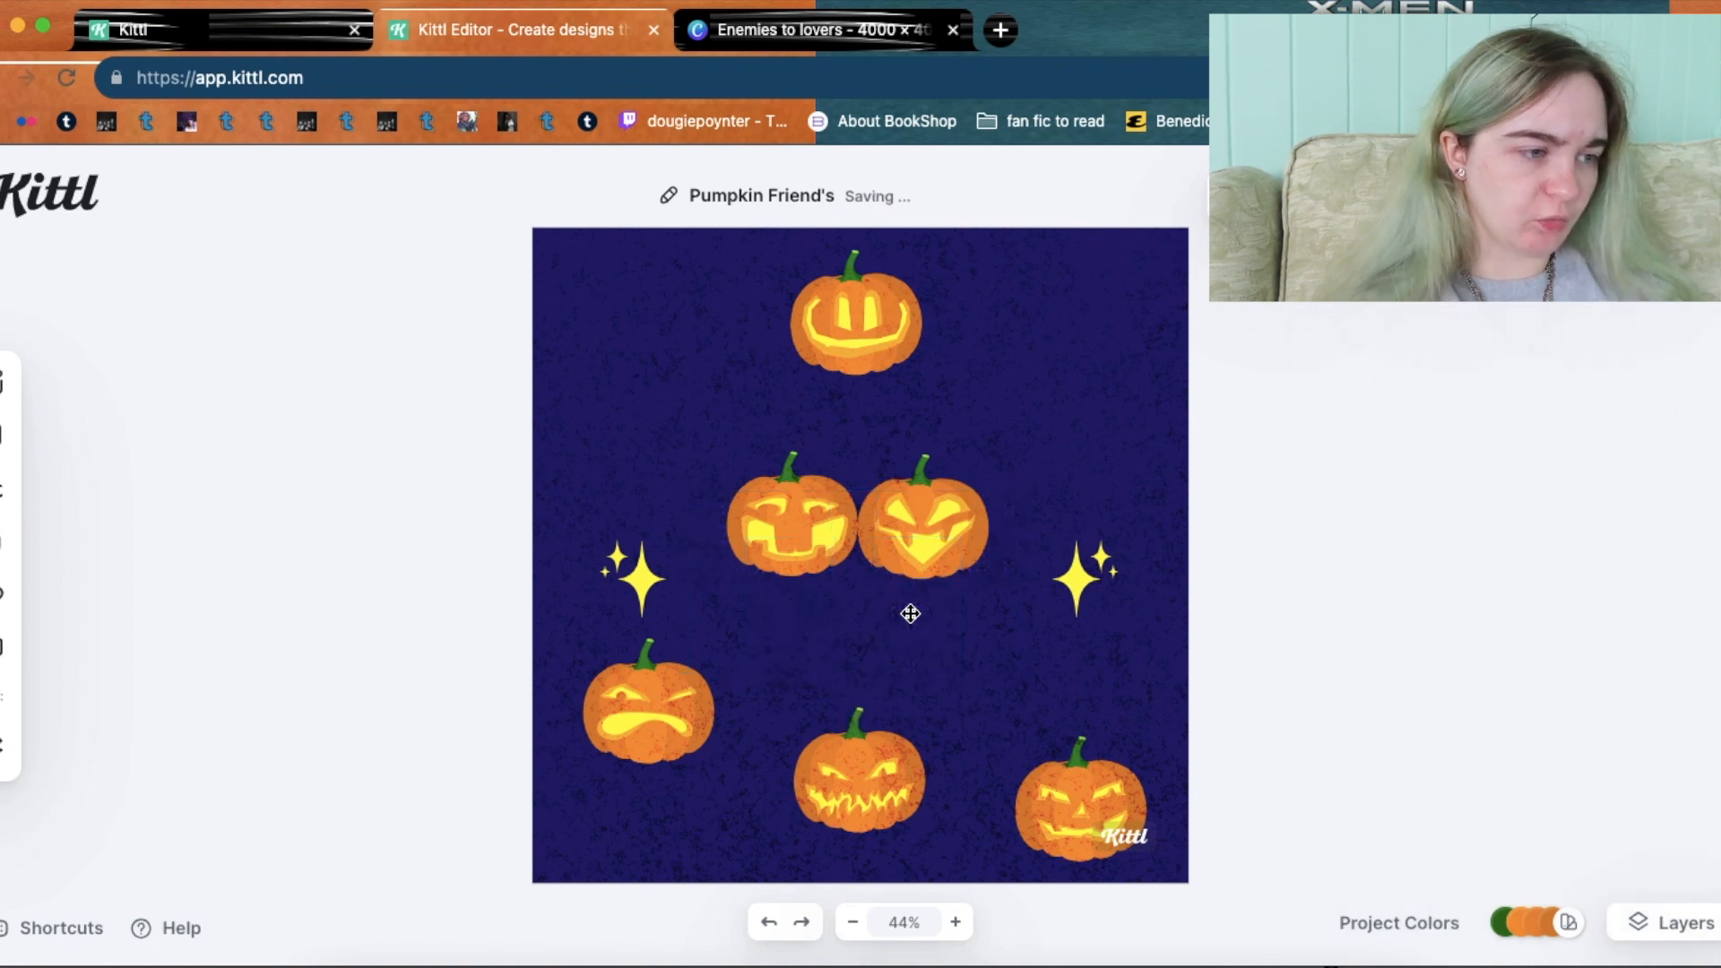
Spread the two middle pumpkins further apart and move the sparkles down near the bottom pumpkins.
{"action": "left_click_drag", "start_coordinate": [795, 540], "coordinate": [770, 541]}
{"action": "left_click_drag", "start_coordinate": [935, 525], "coordinate": [953, 530]}
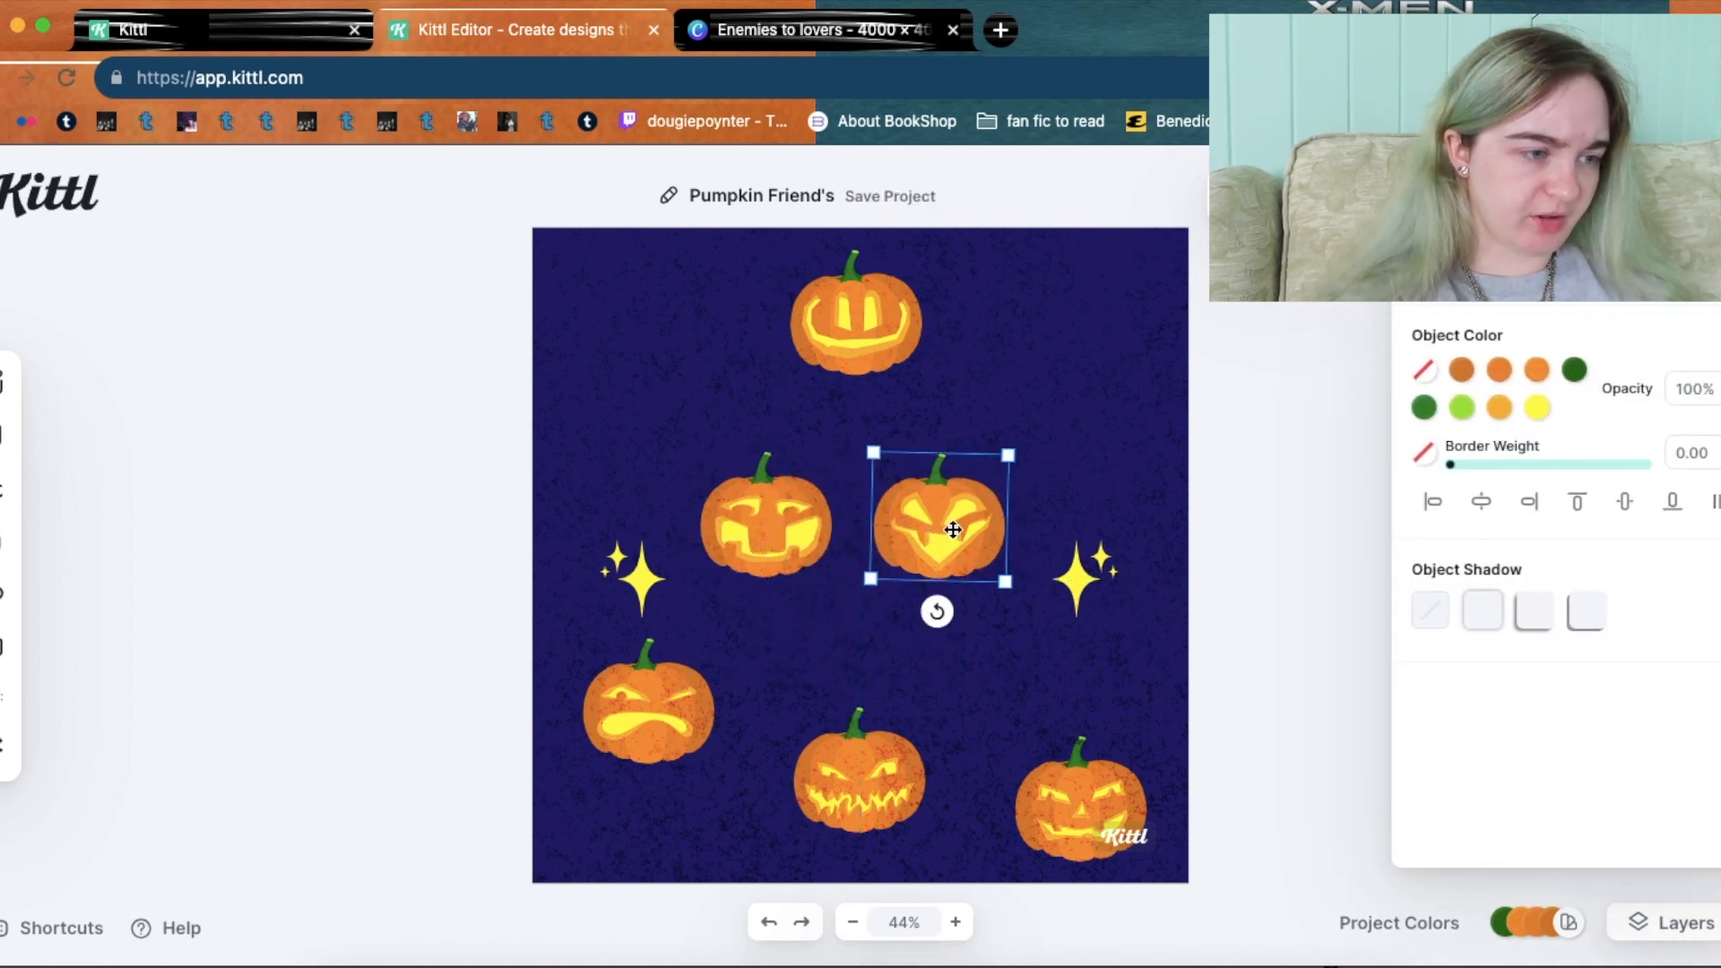
{"action": "left_click_drag", "start_coordinate": [1087, 570], "coordinate": [1017, 812]}
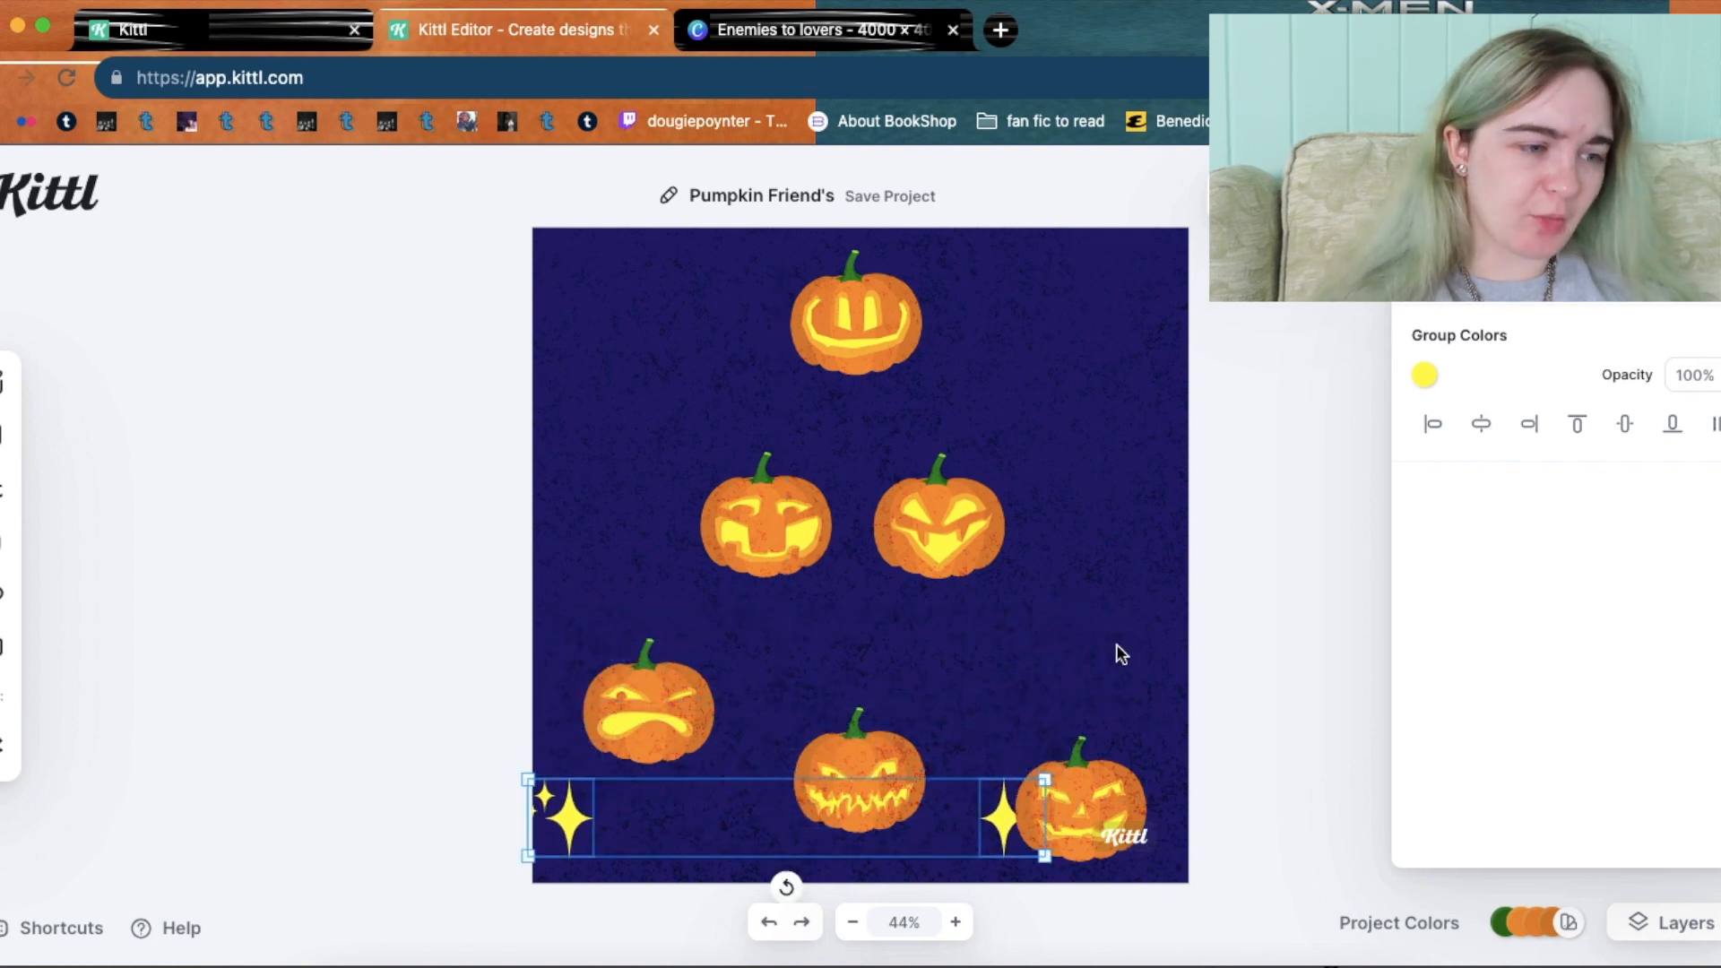
{"action": "left_click", "coordinate": [1212, 642]}
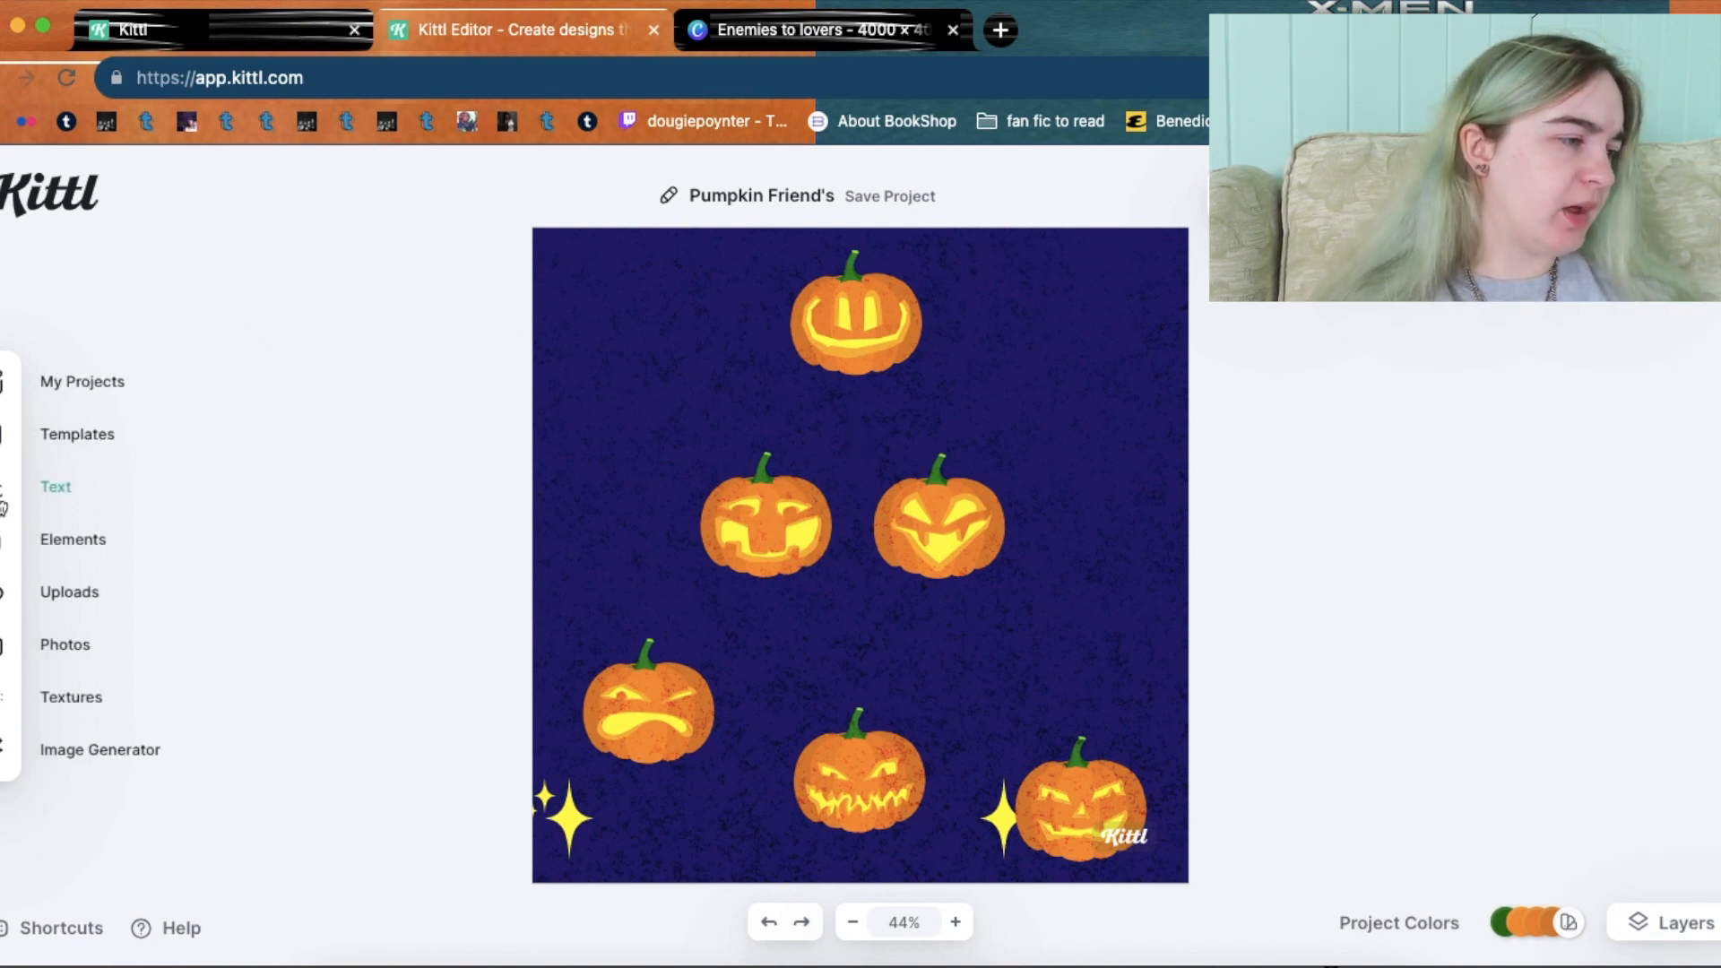
Place the SPOOKY style from the Decorated text styles onto the design.
{"action": "left_click", "coordinate": [3, 502]}
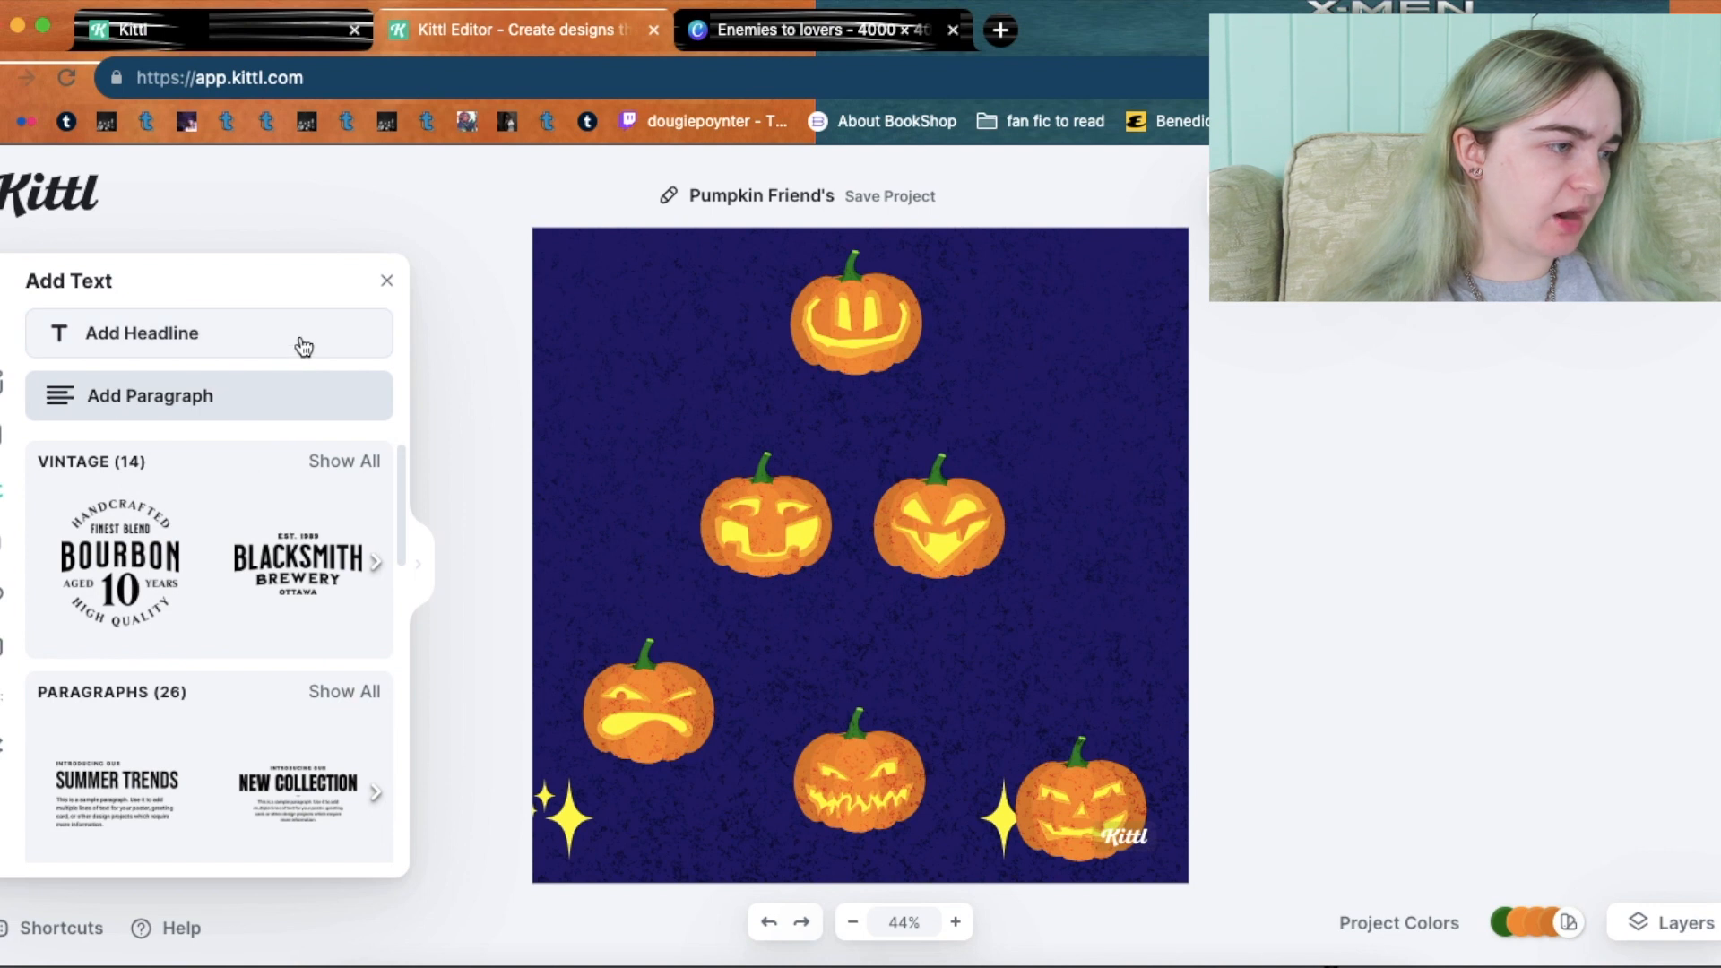
{"action": "left_click_drag", "start_coordinate": [400, 474], "coordinate": [407, 658]}
{"action": "left_click", "coordinate": [362, 546]}
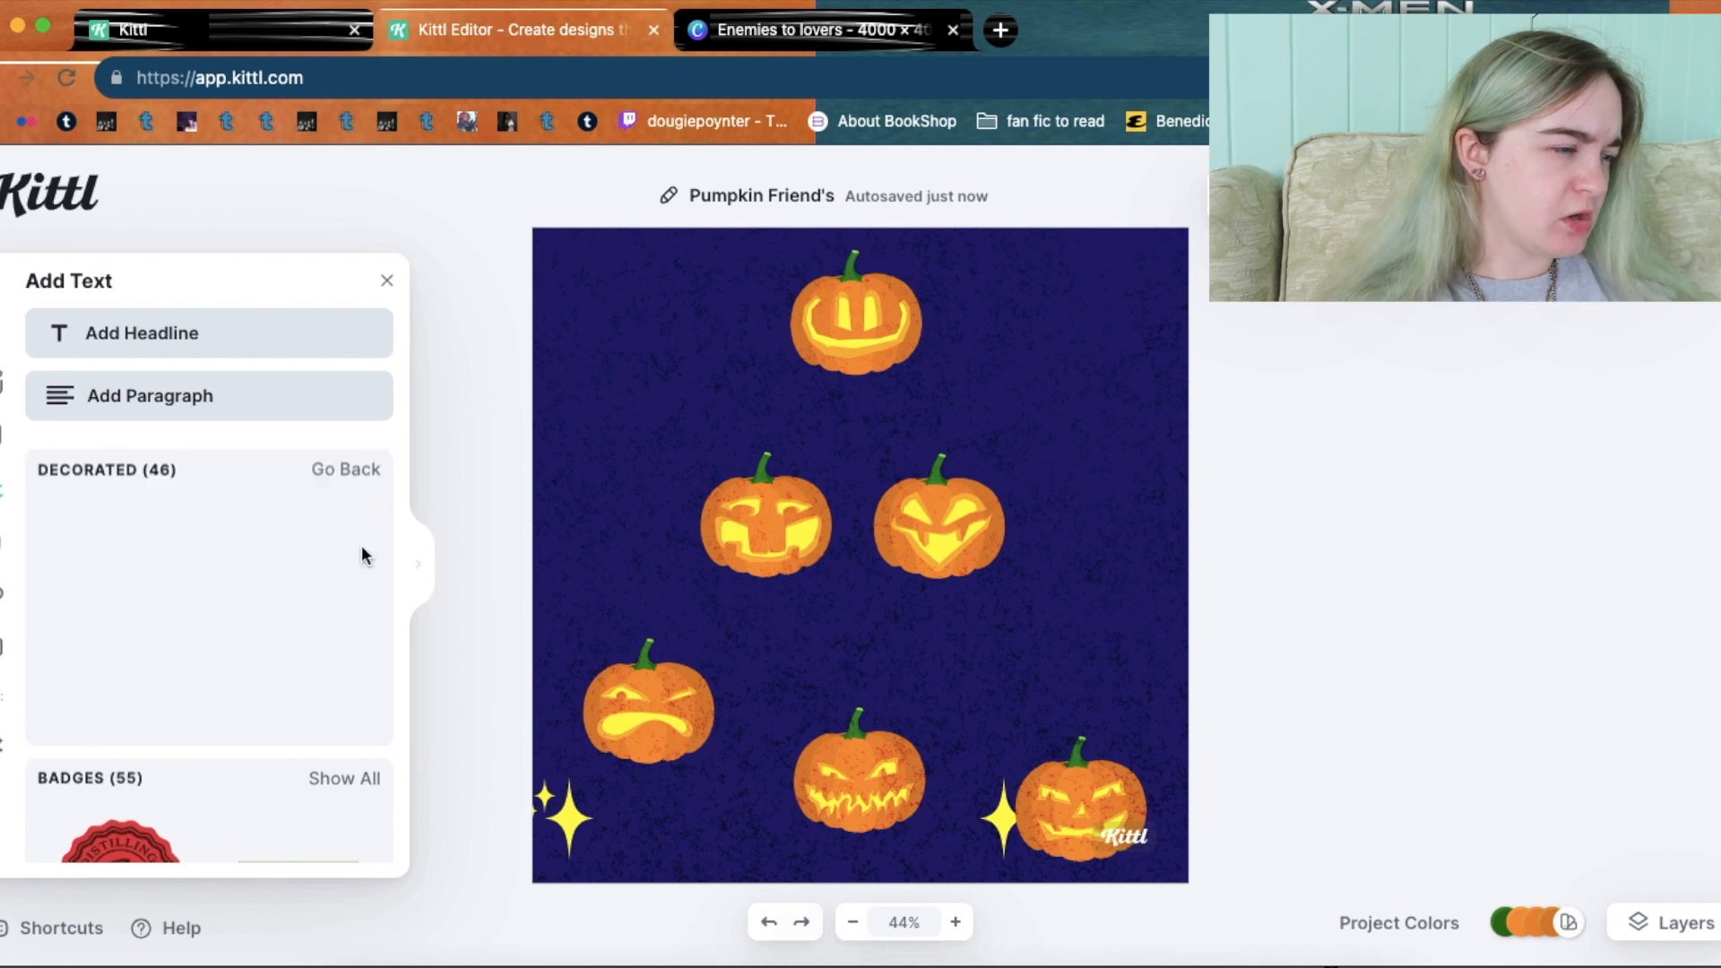
{"action": "left_click_drag", "start_coordinate": [384, 535], "coordinate": [405, 843]}
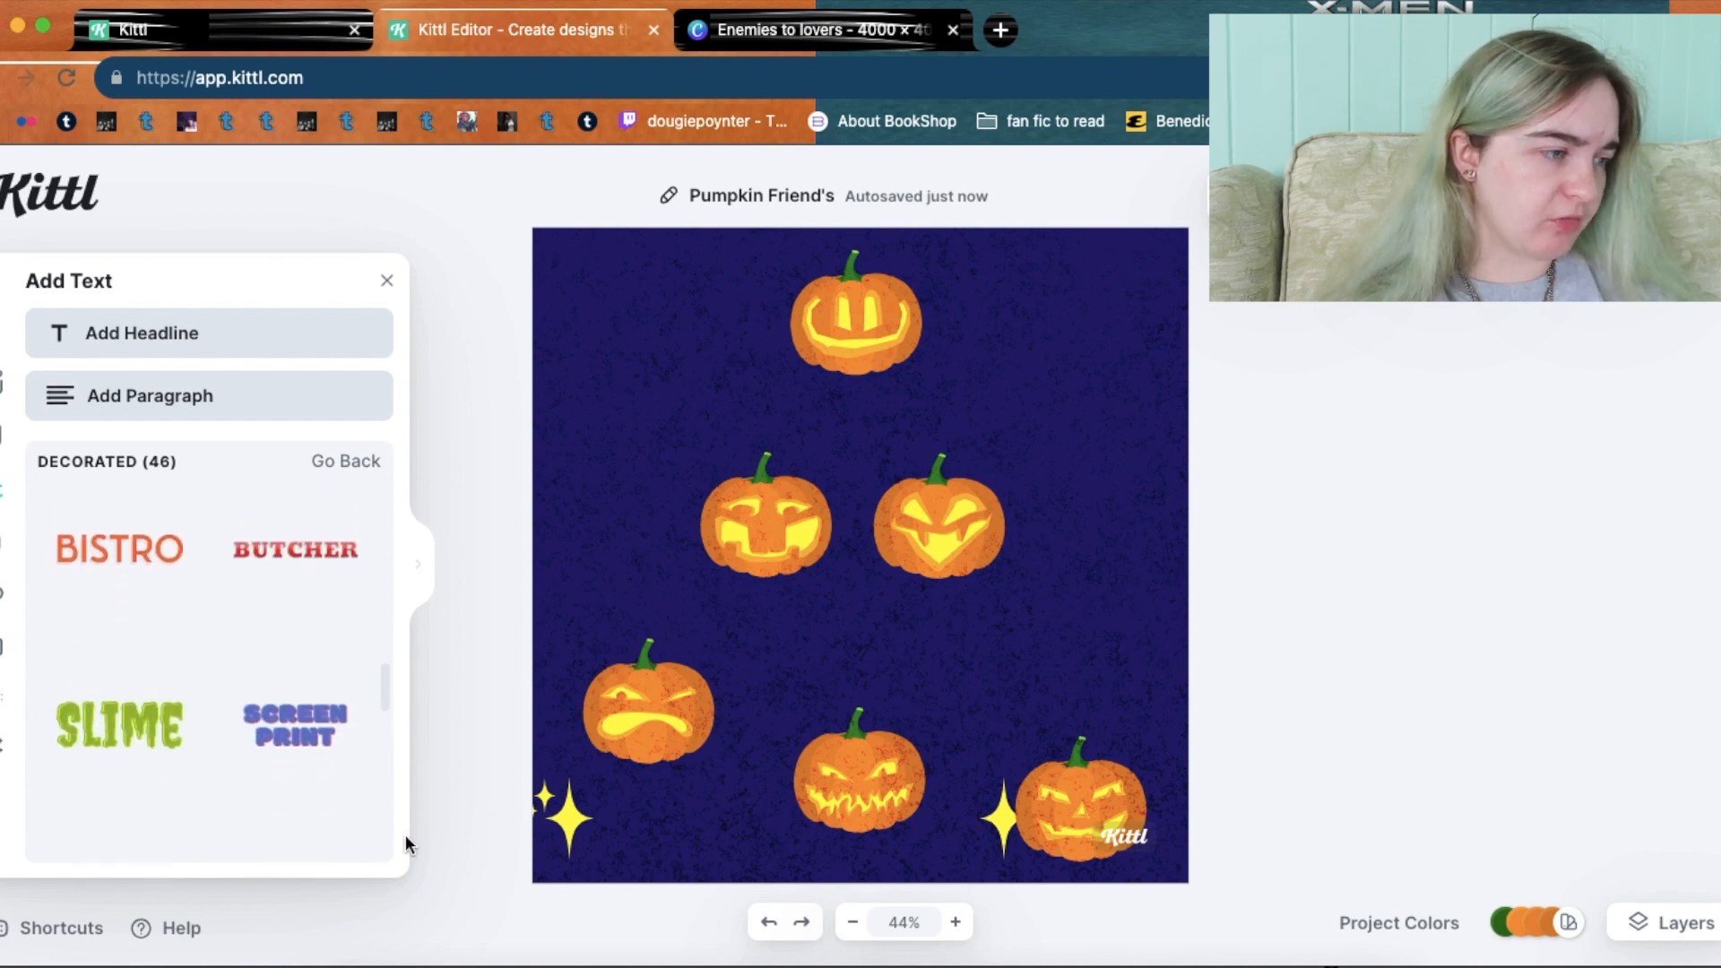
{"action": "scroll", "coordinate": [405, 728], "scroll_direction": "down", "scroll_amount": 2}
{"action": "left_click_drag", "start_coordinate": [387, 689], "coordinate": [386, 705]}
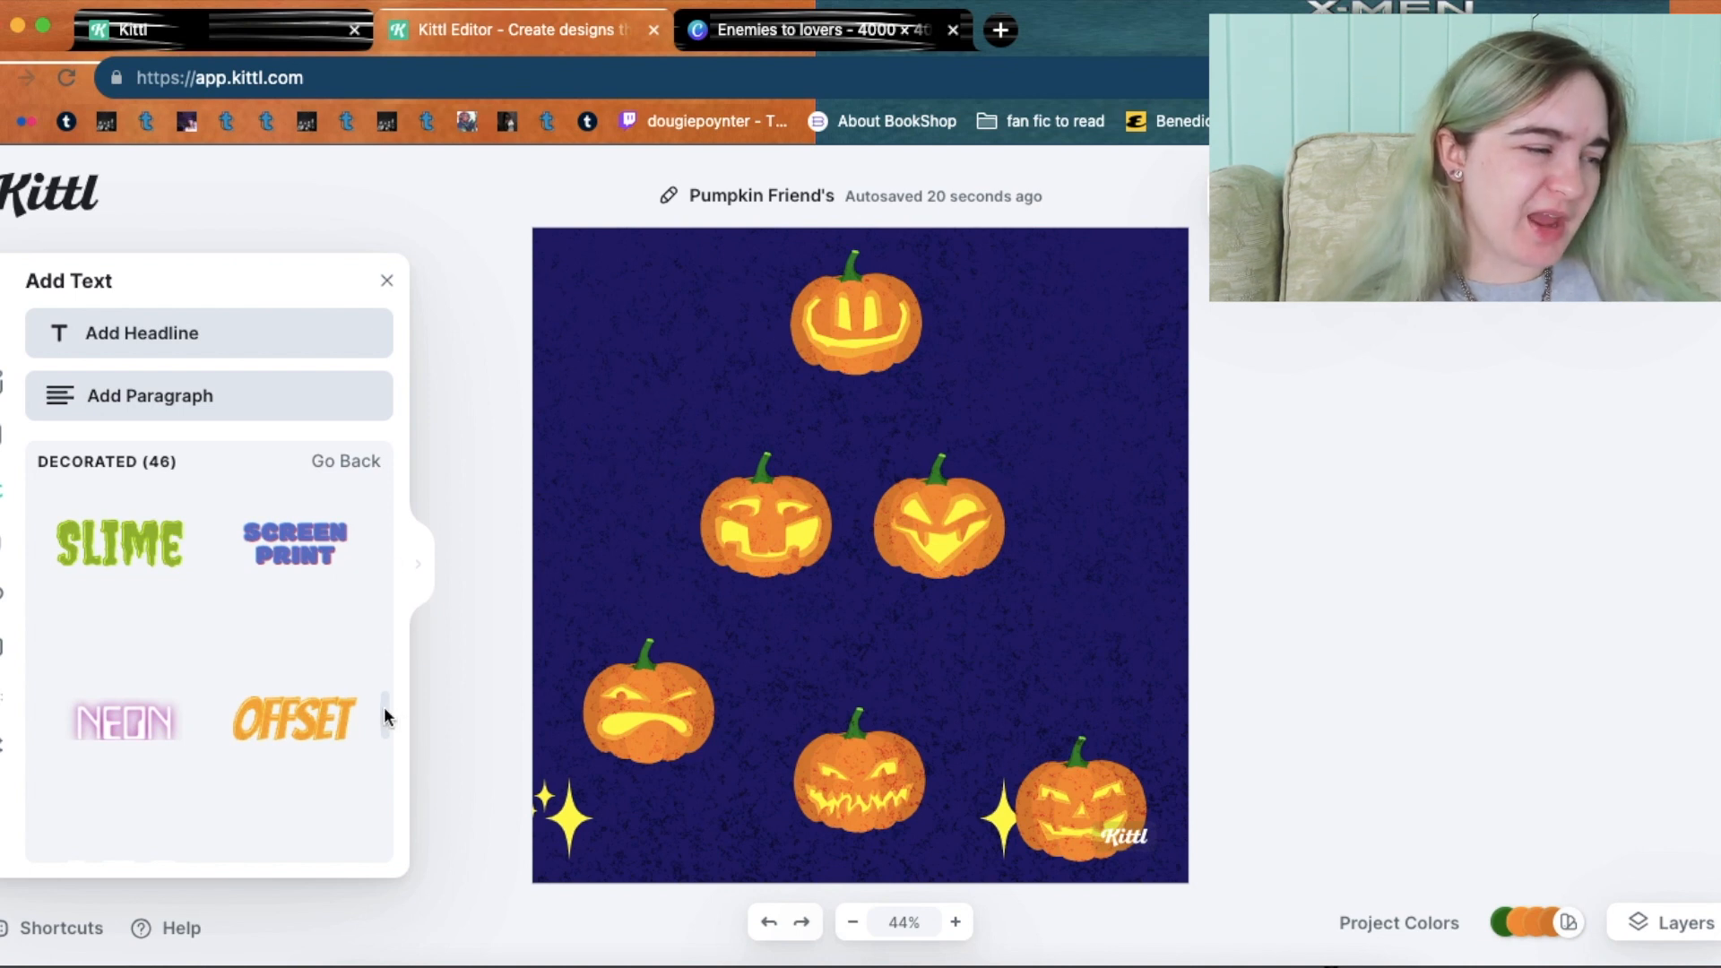
{"action": "left_click_drag", "start_coordinate": [384, 708], "coordinate": [395, 818]}
{"action": "scroll", "coordinate": [385, 766], "scroll_direction": "down", "scroll_amount": 5}
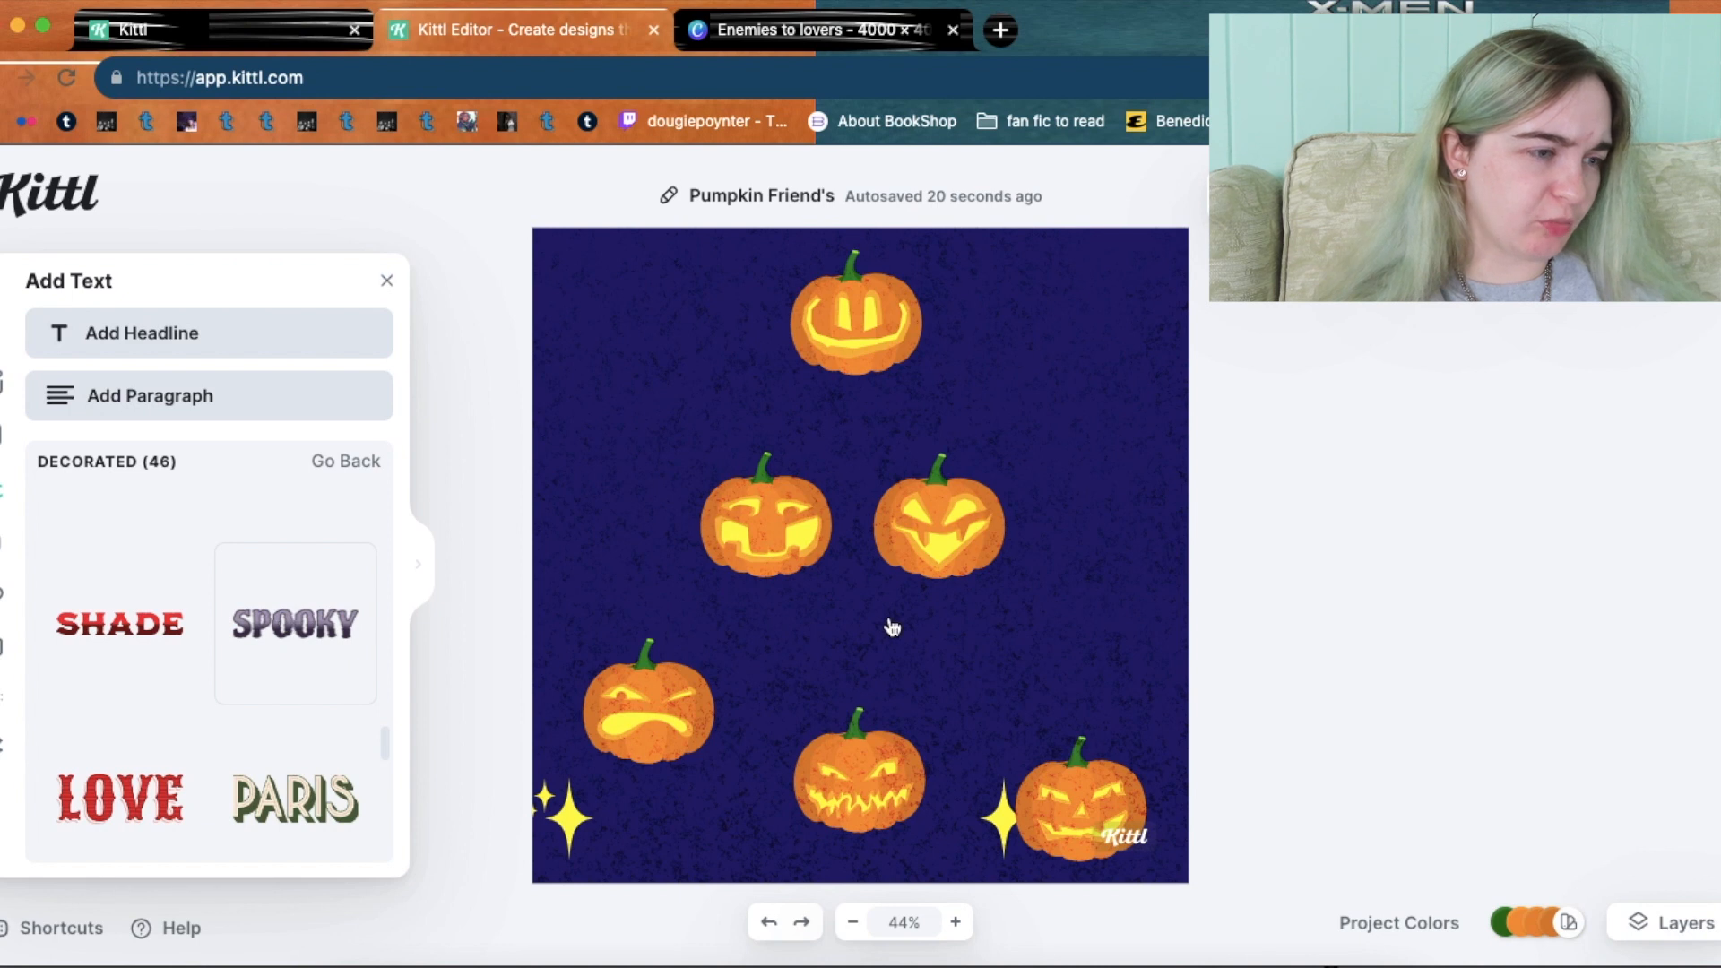
{"action": "left_click_drag", "start_coordinate": [892, 627], "coordinate": [887, 619]}
Enlarge the SPOOKY text to size 312 and raise it slightly across the middle pumpkins.
{"action": "left_click_drag", "start_coordinate": [619, 440], "coordinate": [571, 419]}
{"action": "left_click_drag", "start_coordinate": [977, 583], "coordinate": [1193, 622]}
{"action": "left_click_drag", "start_coordinate": [848, 516], "coordinate": [846, 486]}
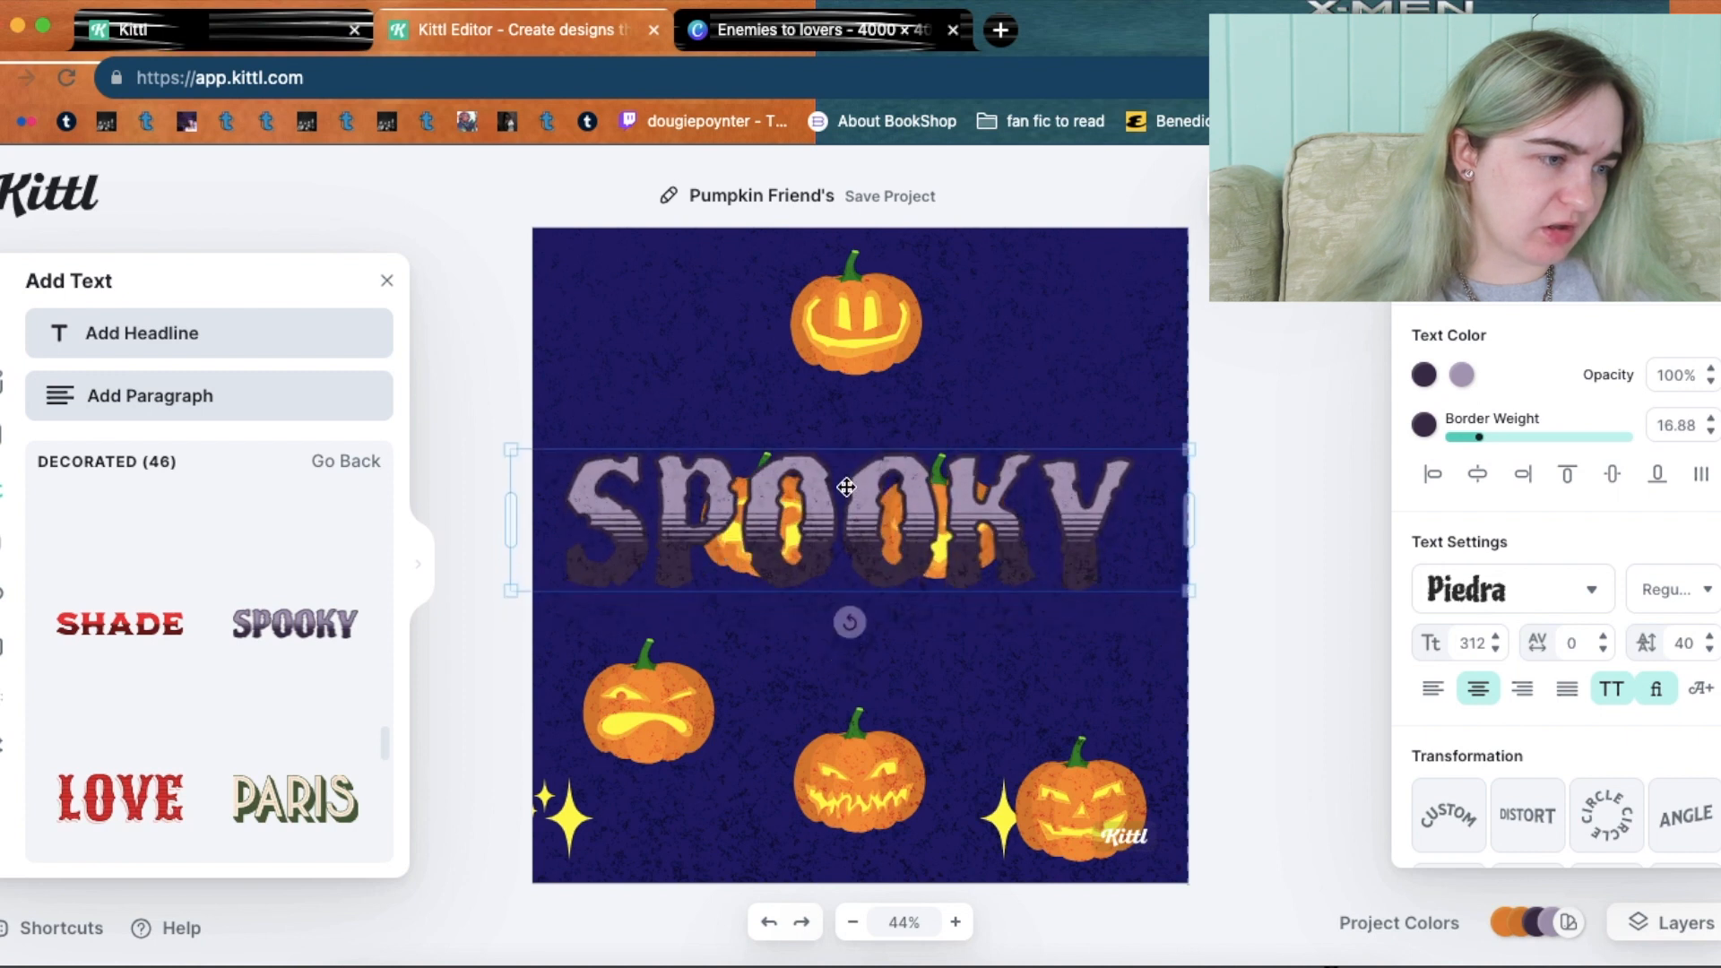
Retype the SPOOKY text as 'B. K' with spacing around the two middle pumpkins.
{"action": "double_click", "coordinate": [929, 510]}
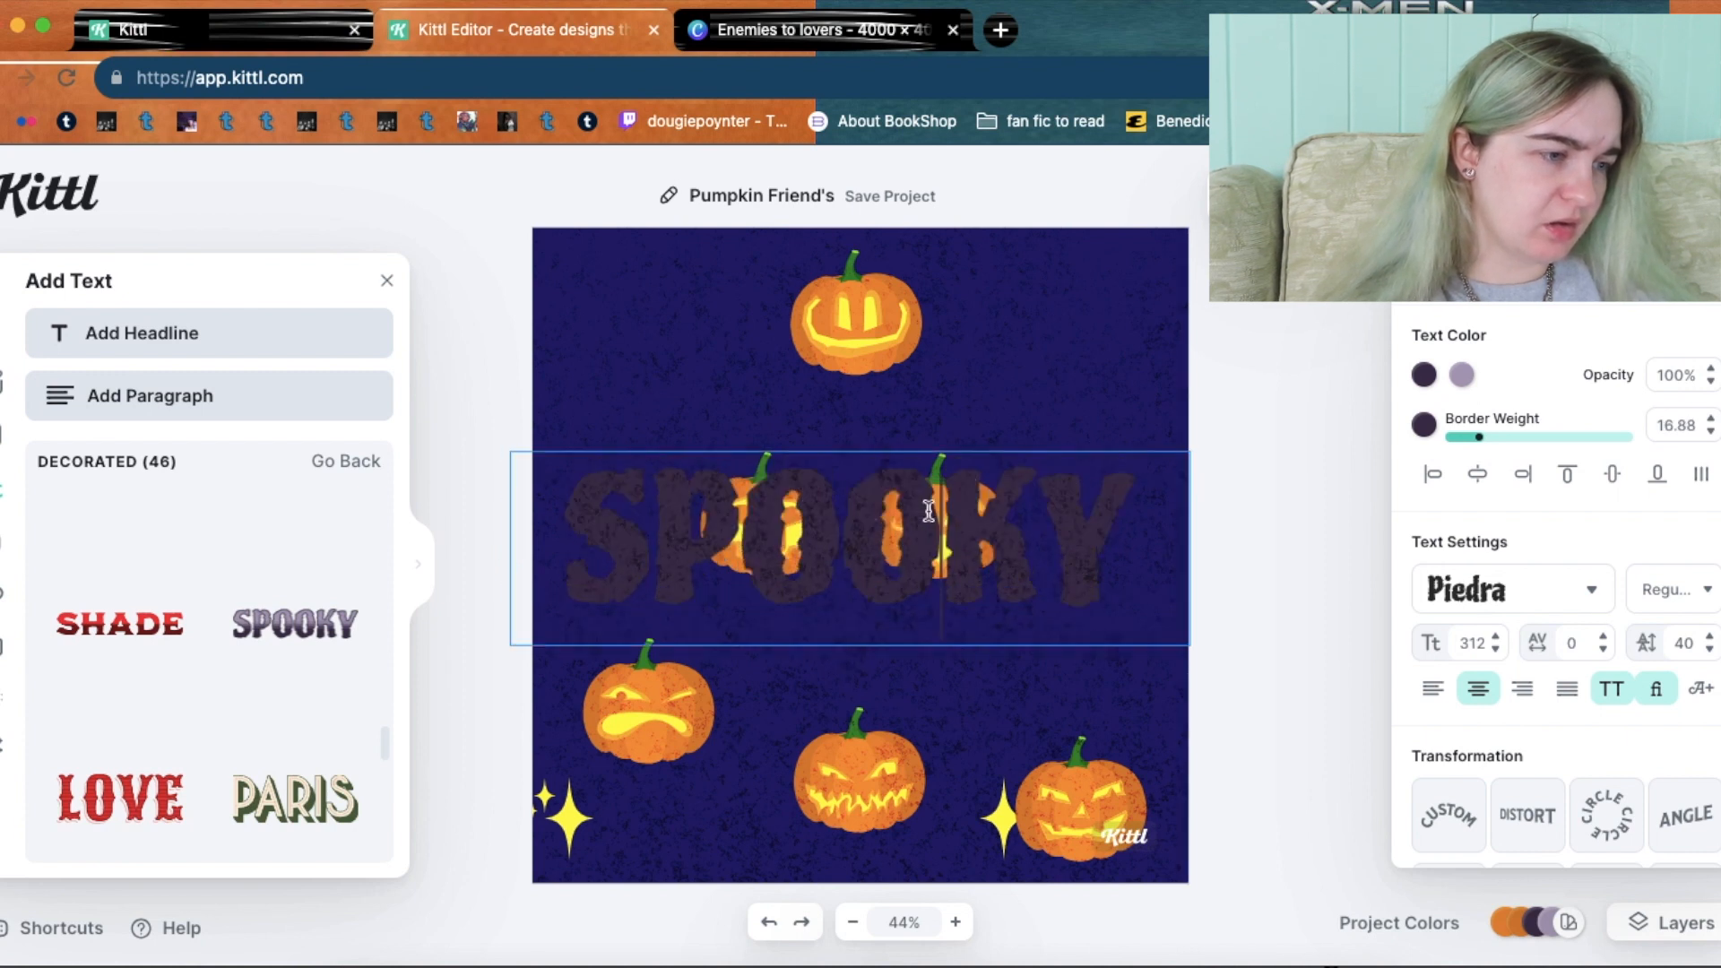
{"action": "key", "text": "BackSpace"}
{"action": "key", "text": "BackSpace"}
{"action": "key", "text": "BackSpace"}
{"action": "key", "text": "BackSpace"}
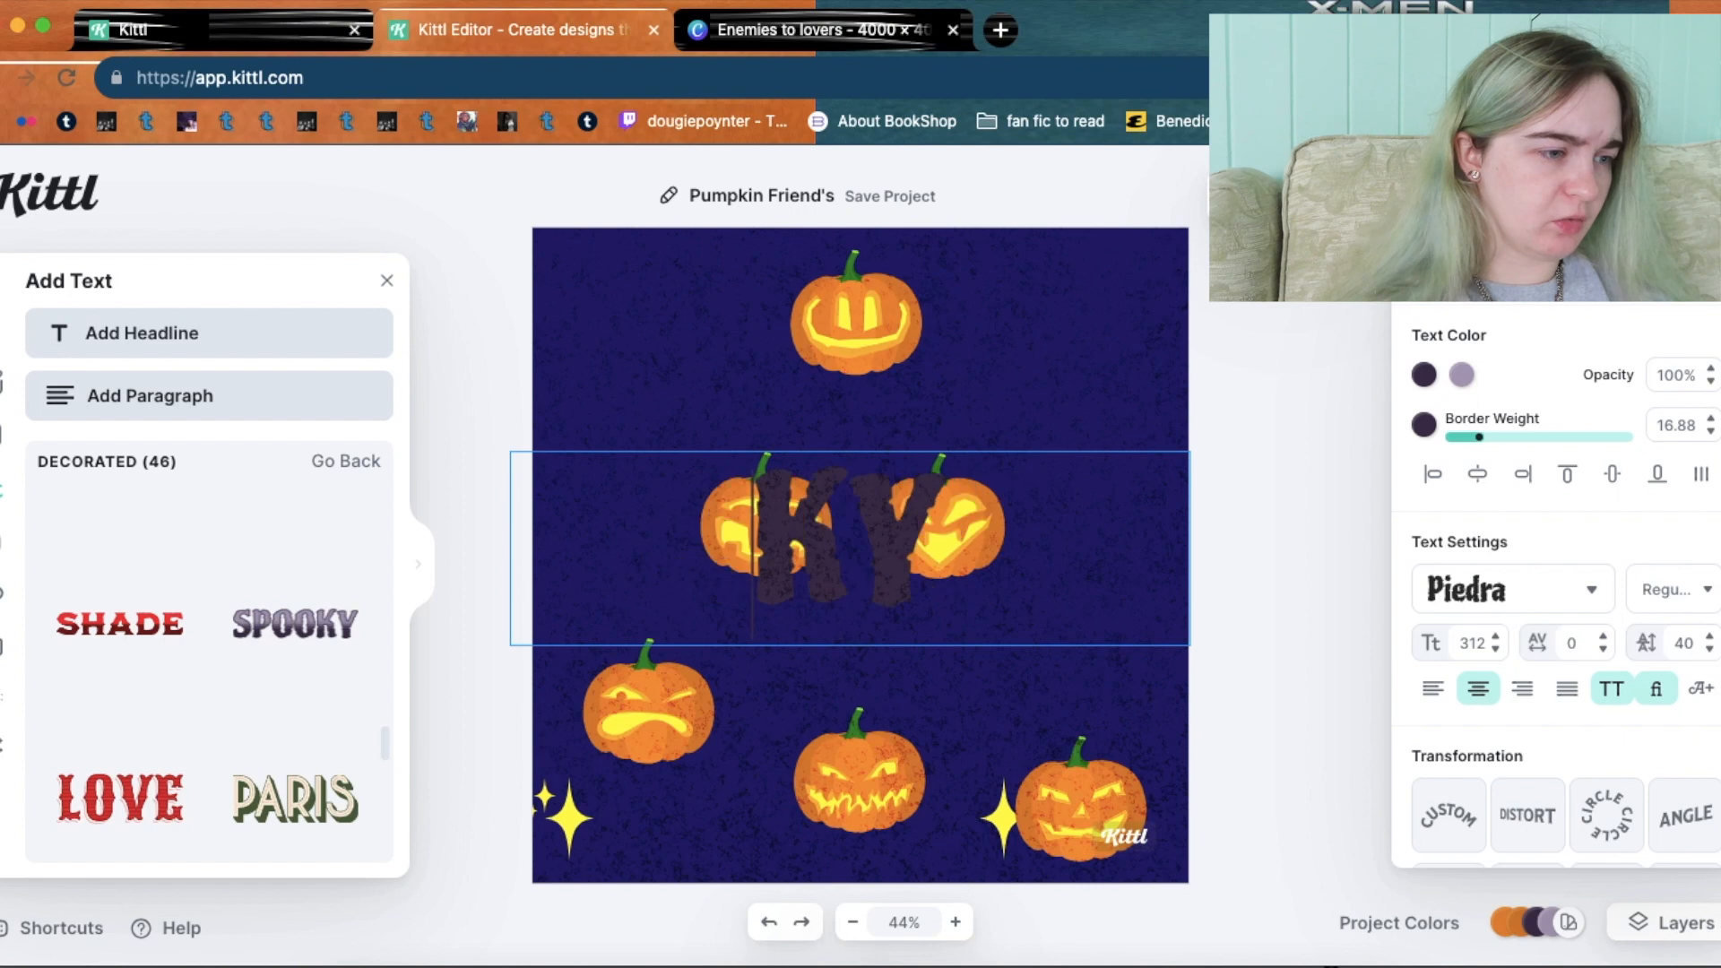
{"action": "type", "text": "bo"}
{"action": "key", "text": "BackSpace"}
{"action": "key", "text": "BackSpace"}
{"action": "key", "text": "BackSpace"}
{"action": "key", "text": "BackSpace"}
{"action": "type", "text": "B."}
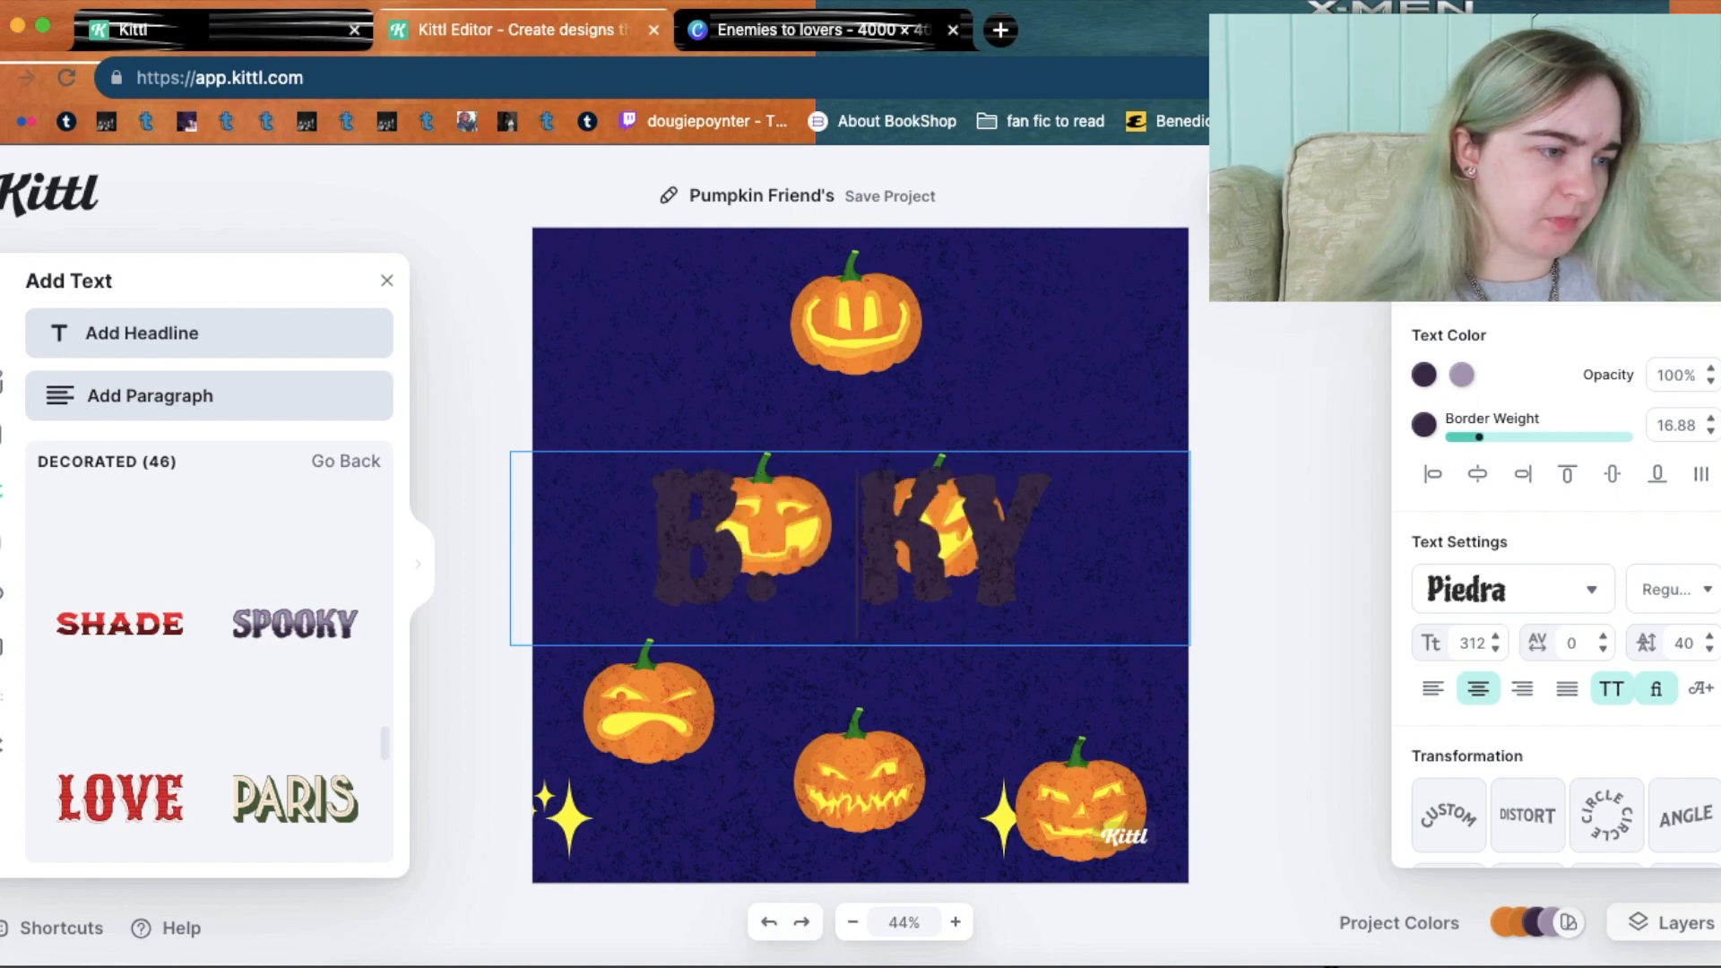
{"action": "left_click", "coordinate": [1131, 523]}
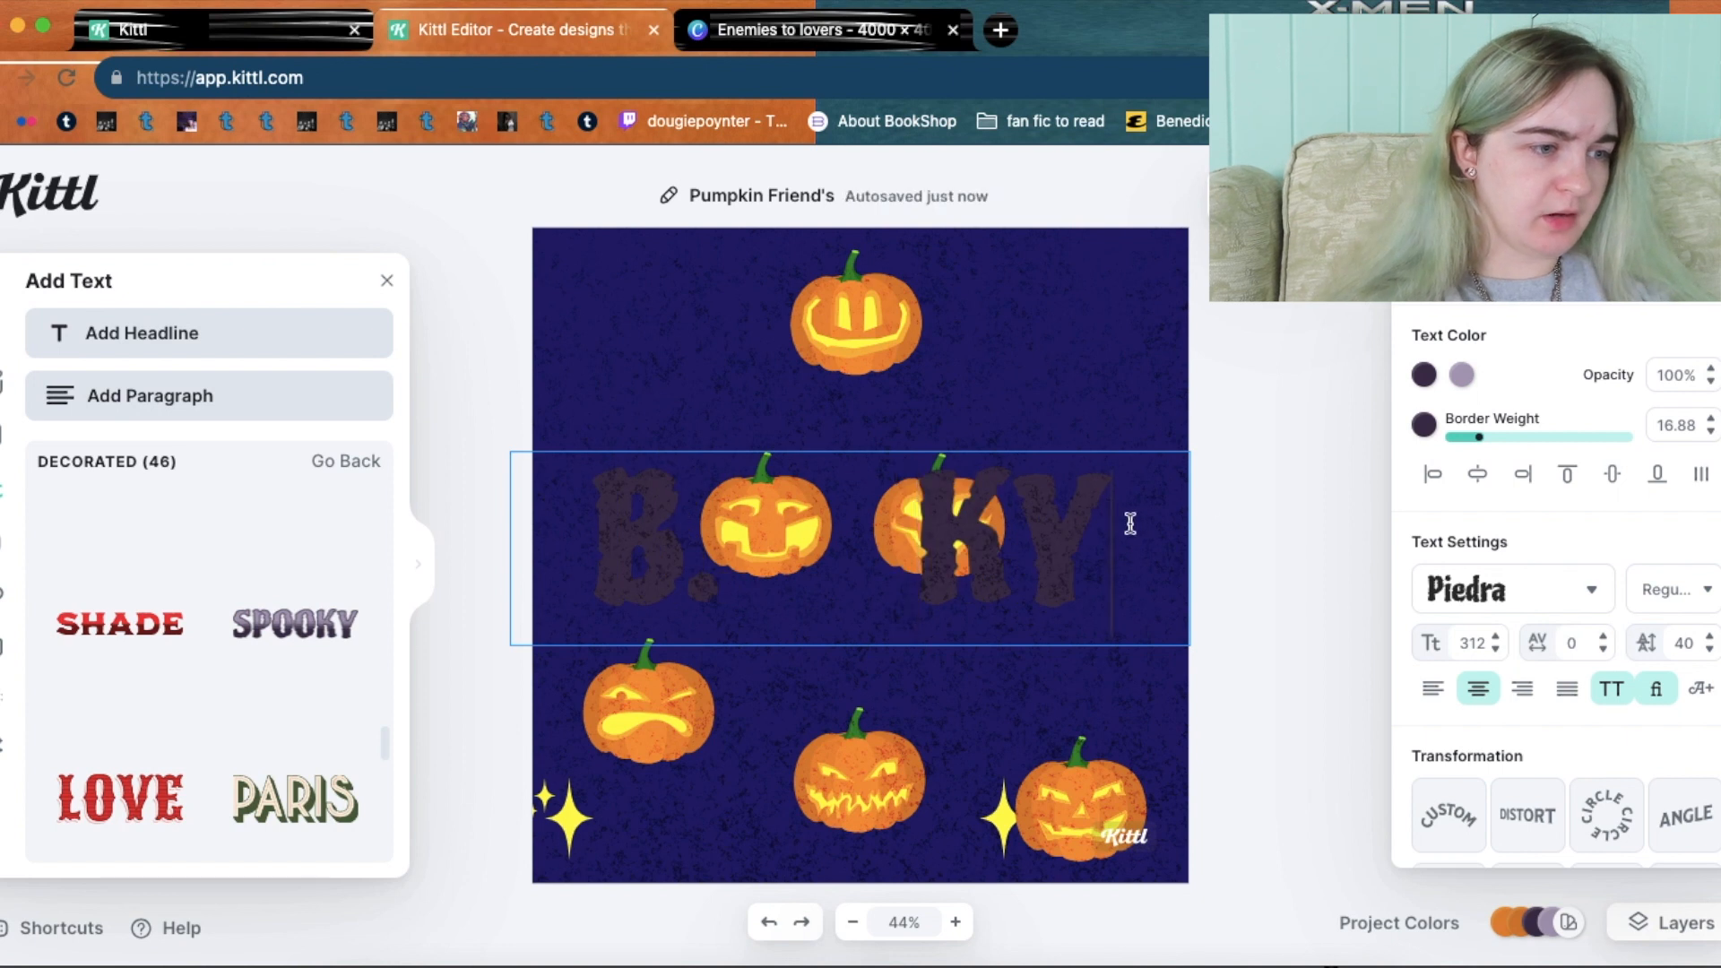
{"action": "key", "text": "BackSpace"}
{"action": "left_click", "coordinate": [796, 540]}
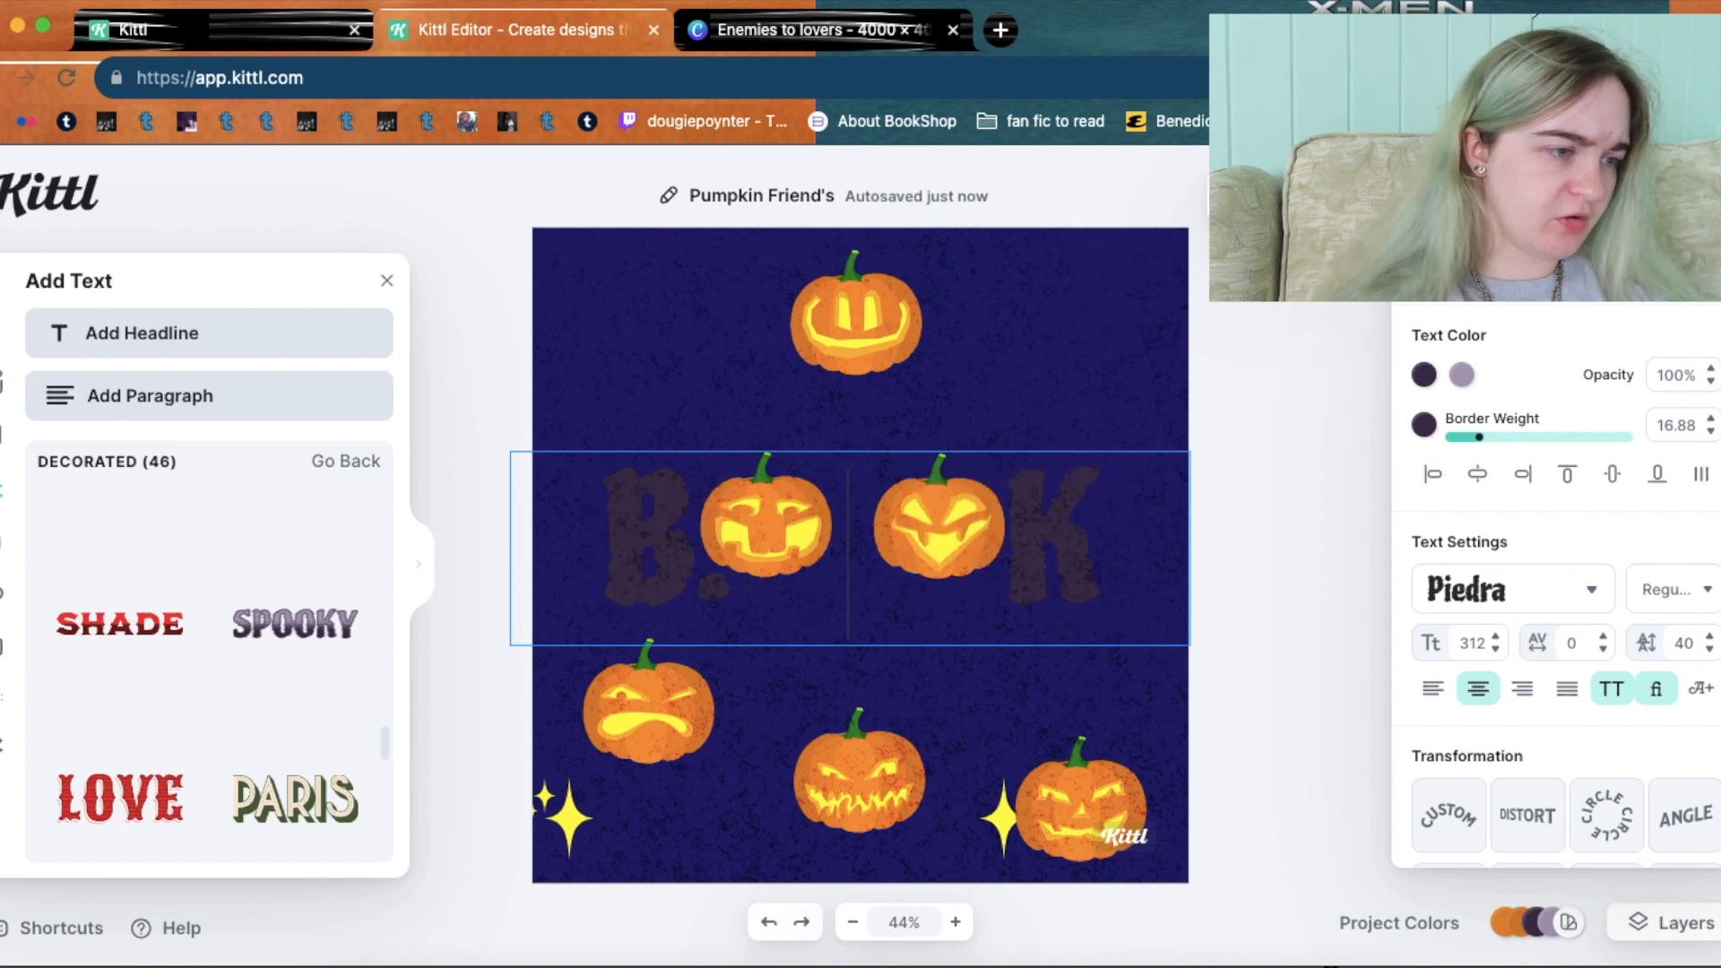
{"action": "left_click", "coordinate": [1272, 535]}
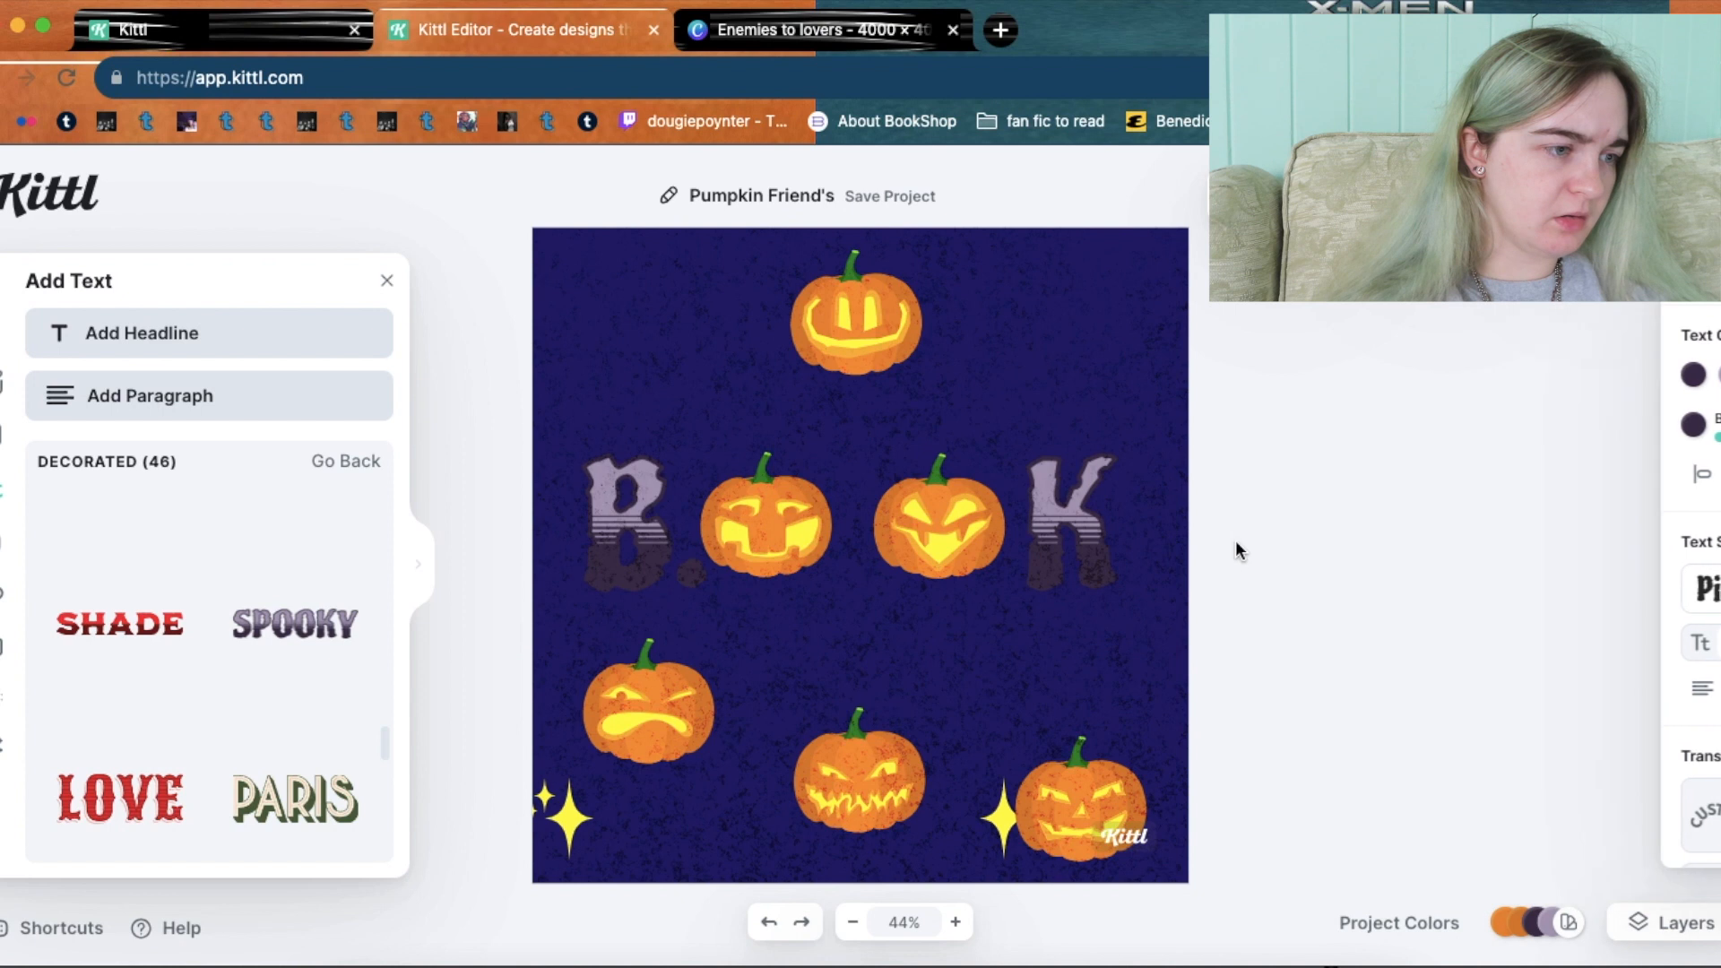
Make the B. K text colour and its decoration colour bright orange.
{"action": "left_click", "coordinate": [1067, 514]}
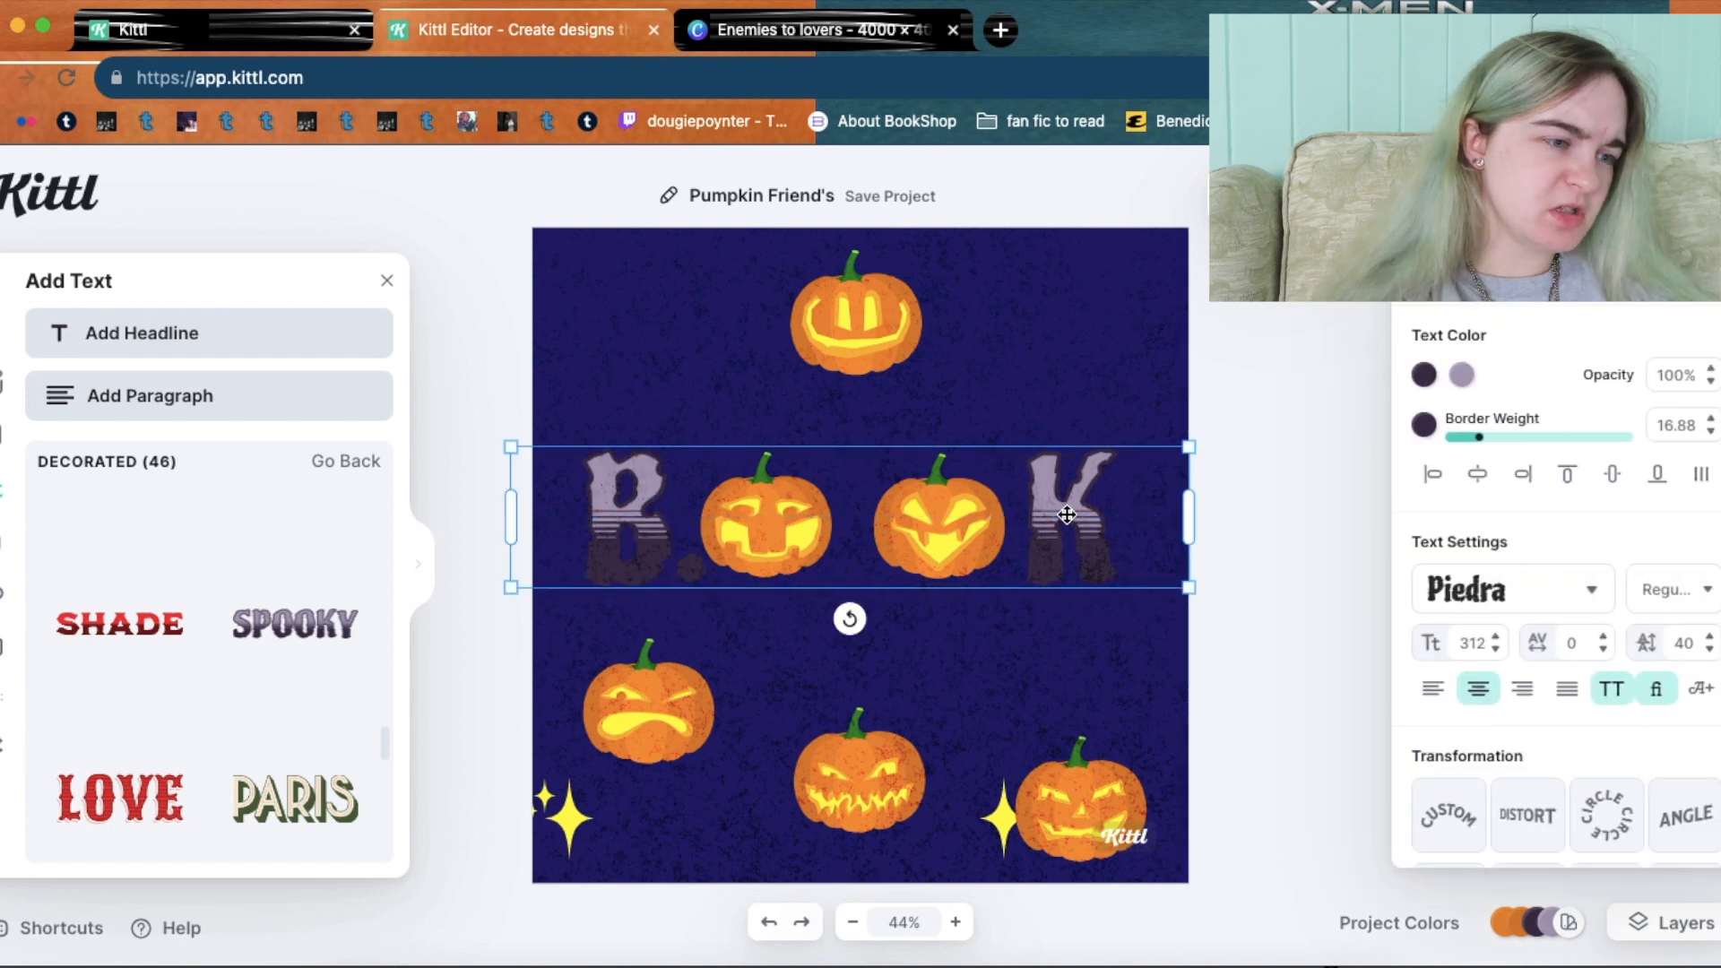
{"action": "left_click", "coordinate": [1427, 377]}
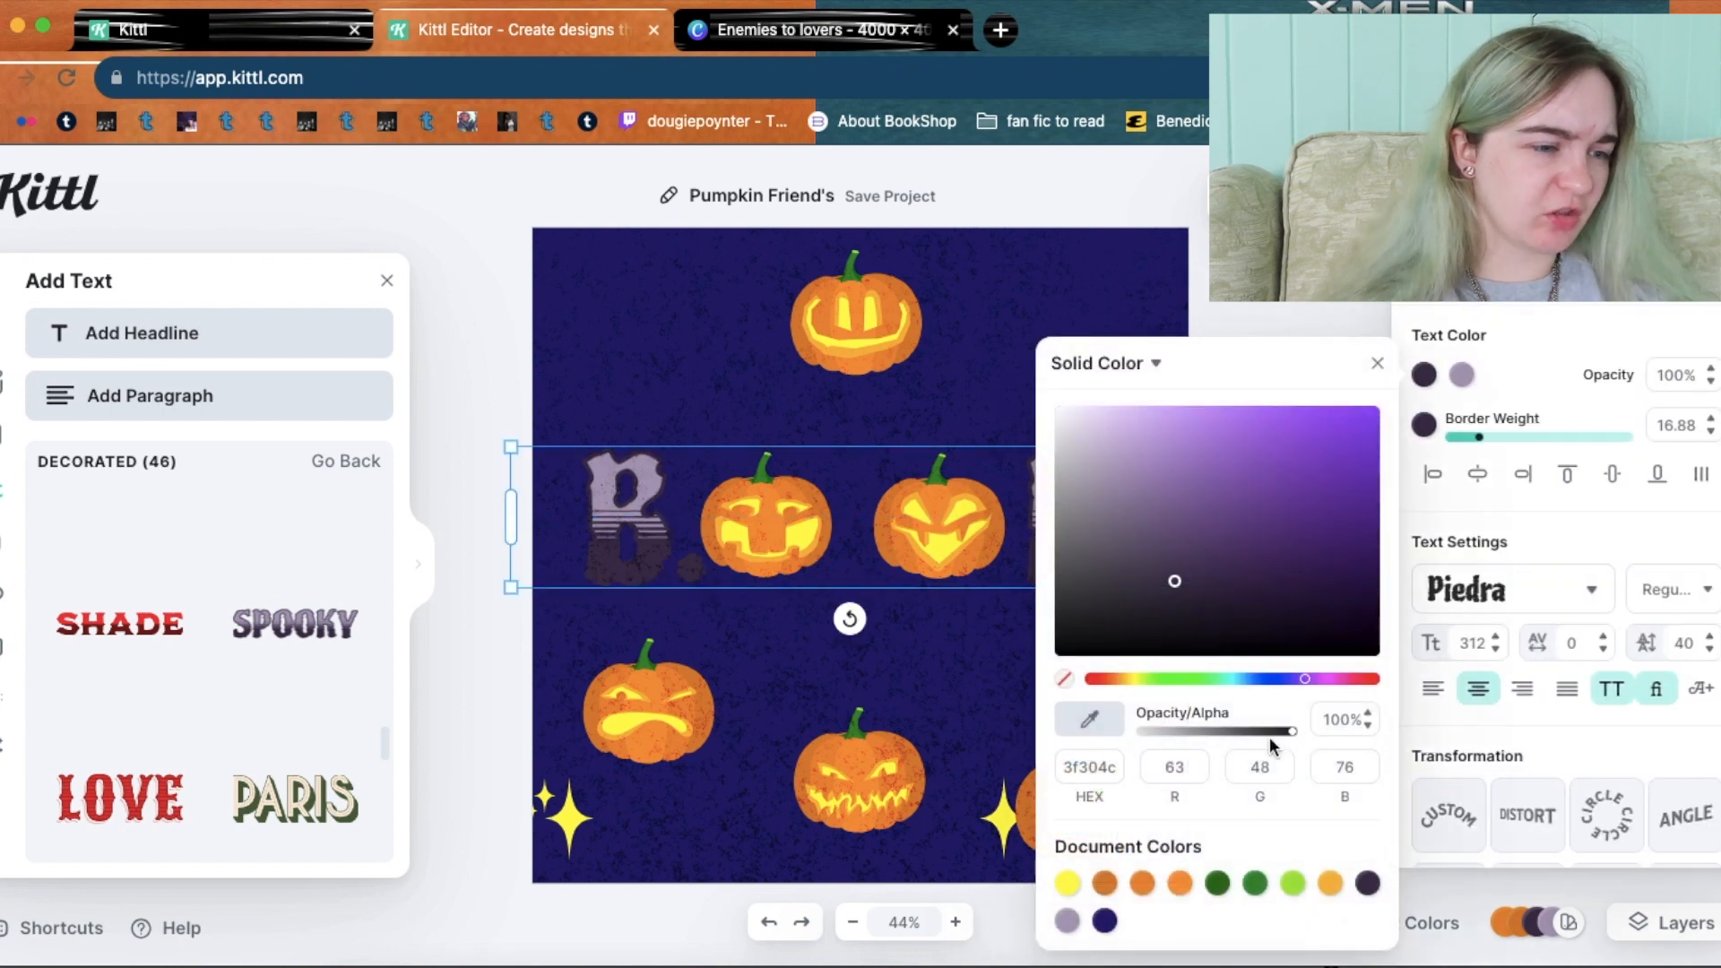
{"action": "left_click", "coordinate": [1106, 885]}
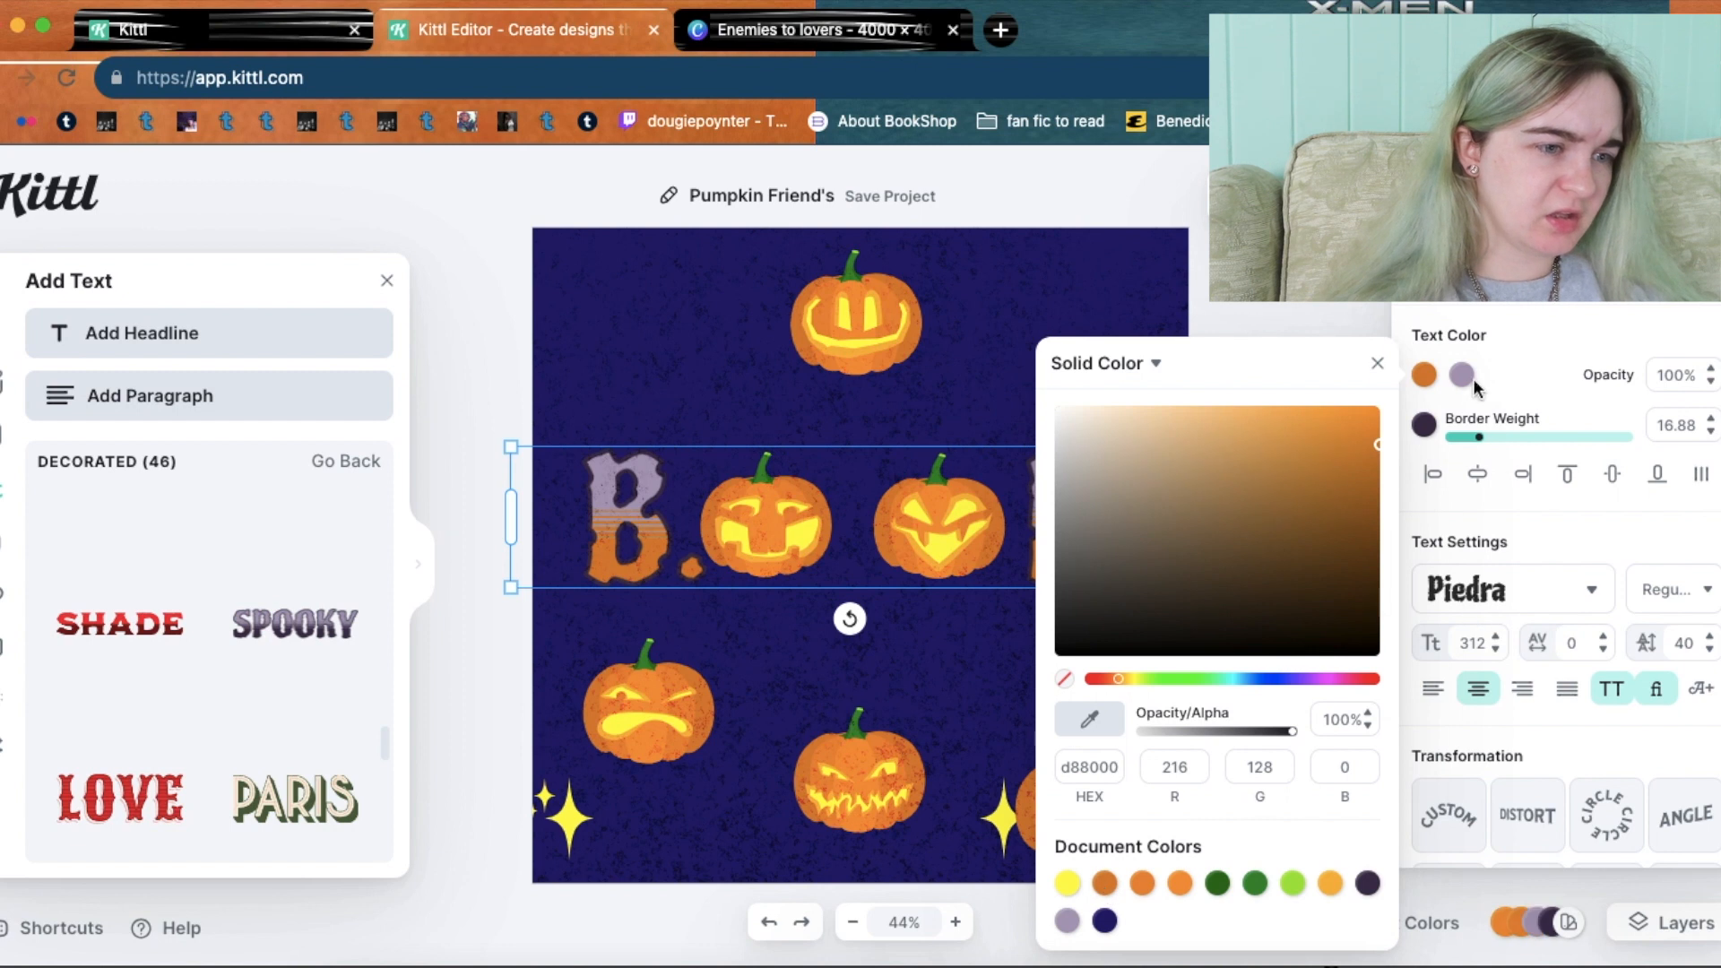
{"action": "left_click", "coordinate": [1463, 376]}
{"action": "left_click", "coordinate": [1218, 886]}
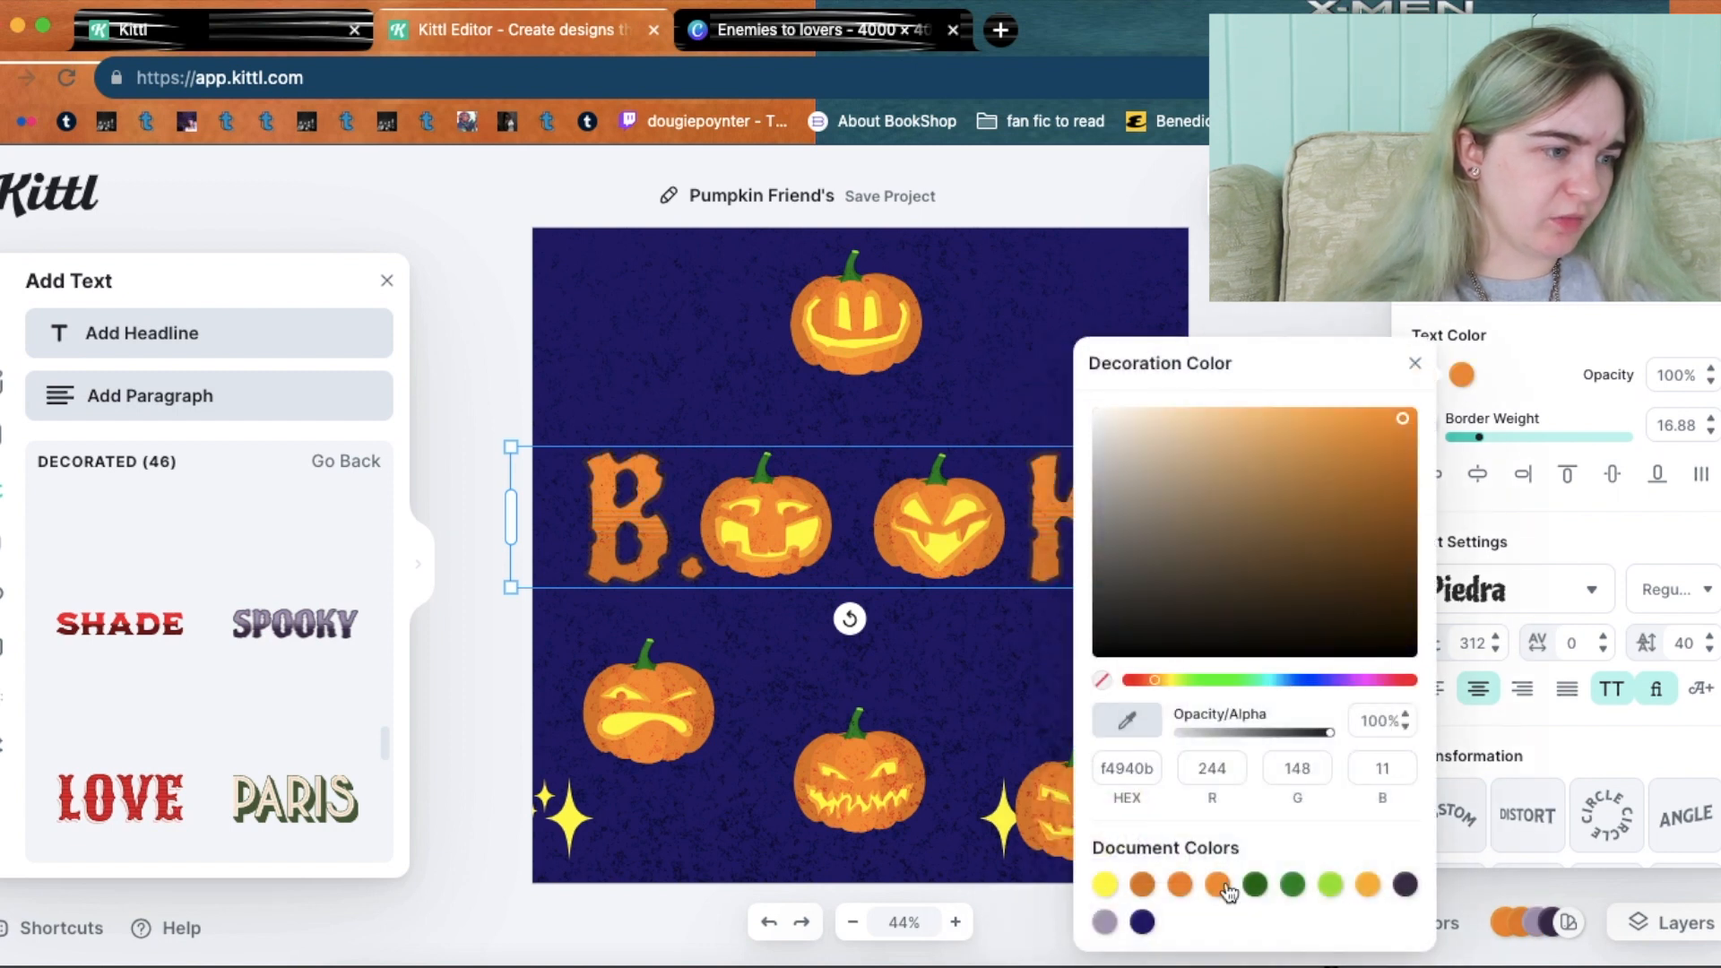
{"action": "left_click", "coordinate": [1182, 886]}
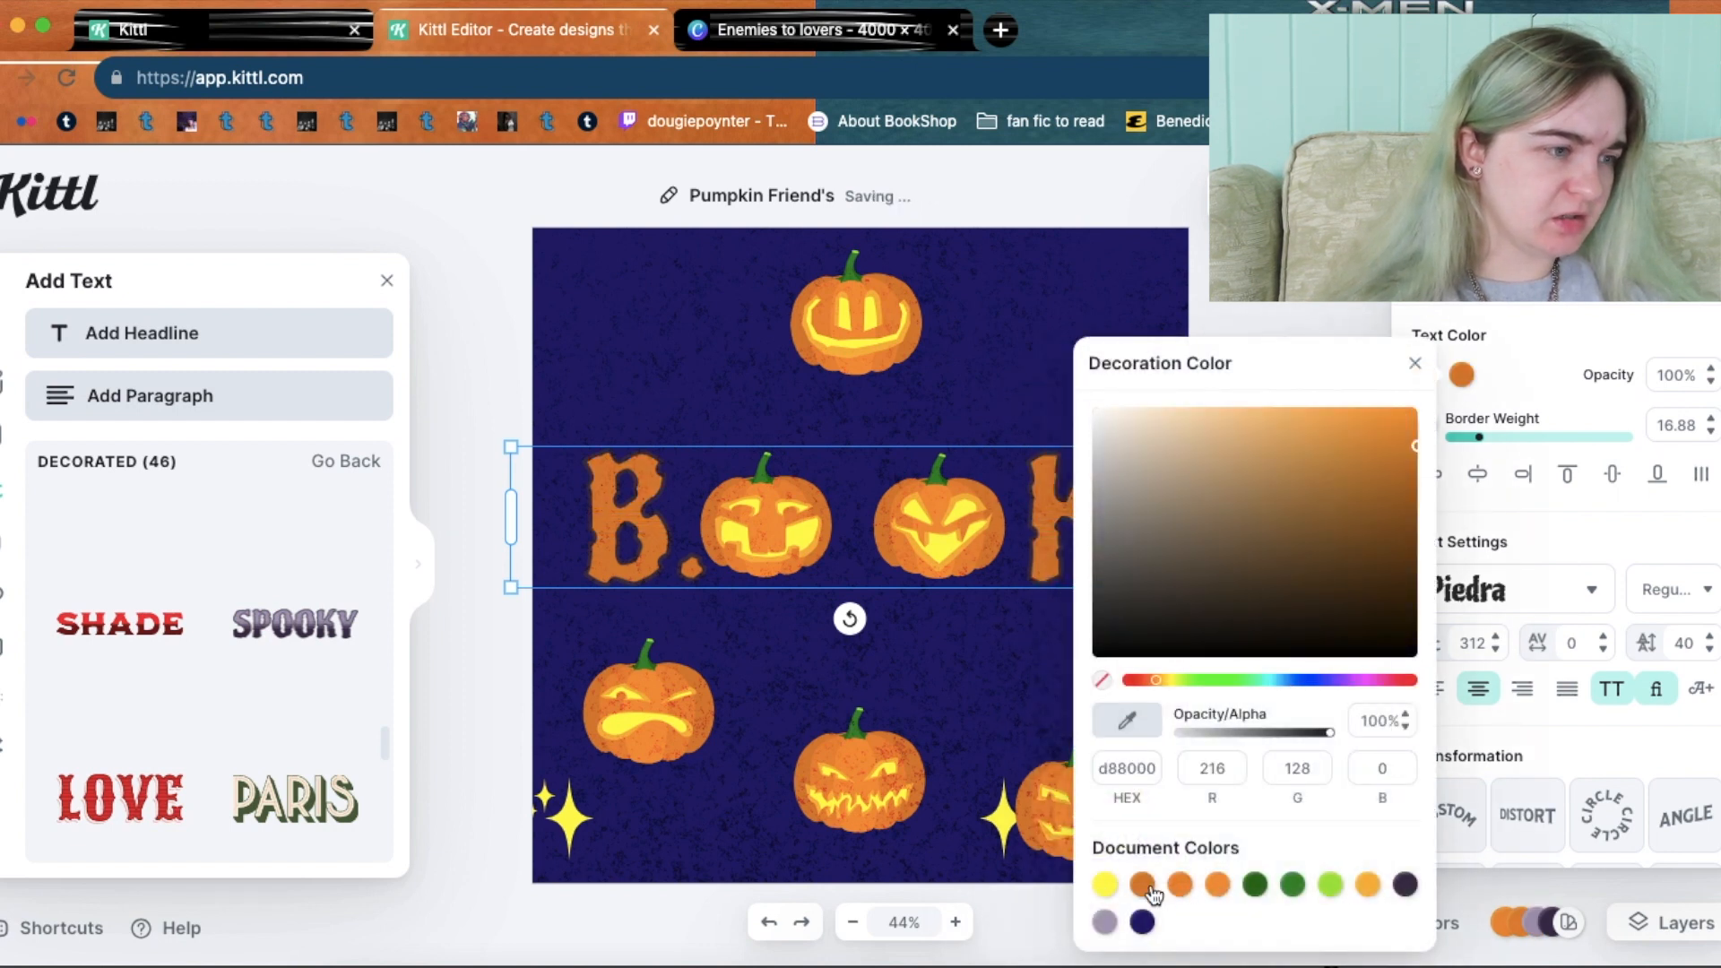
{"action": "left_click", "coordinate": [1217, 886]}
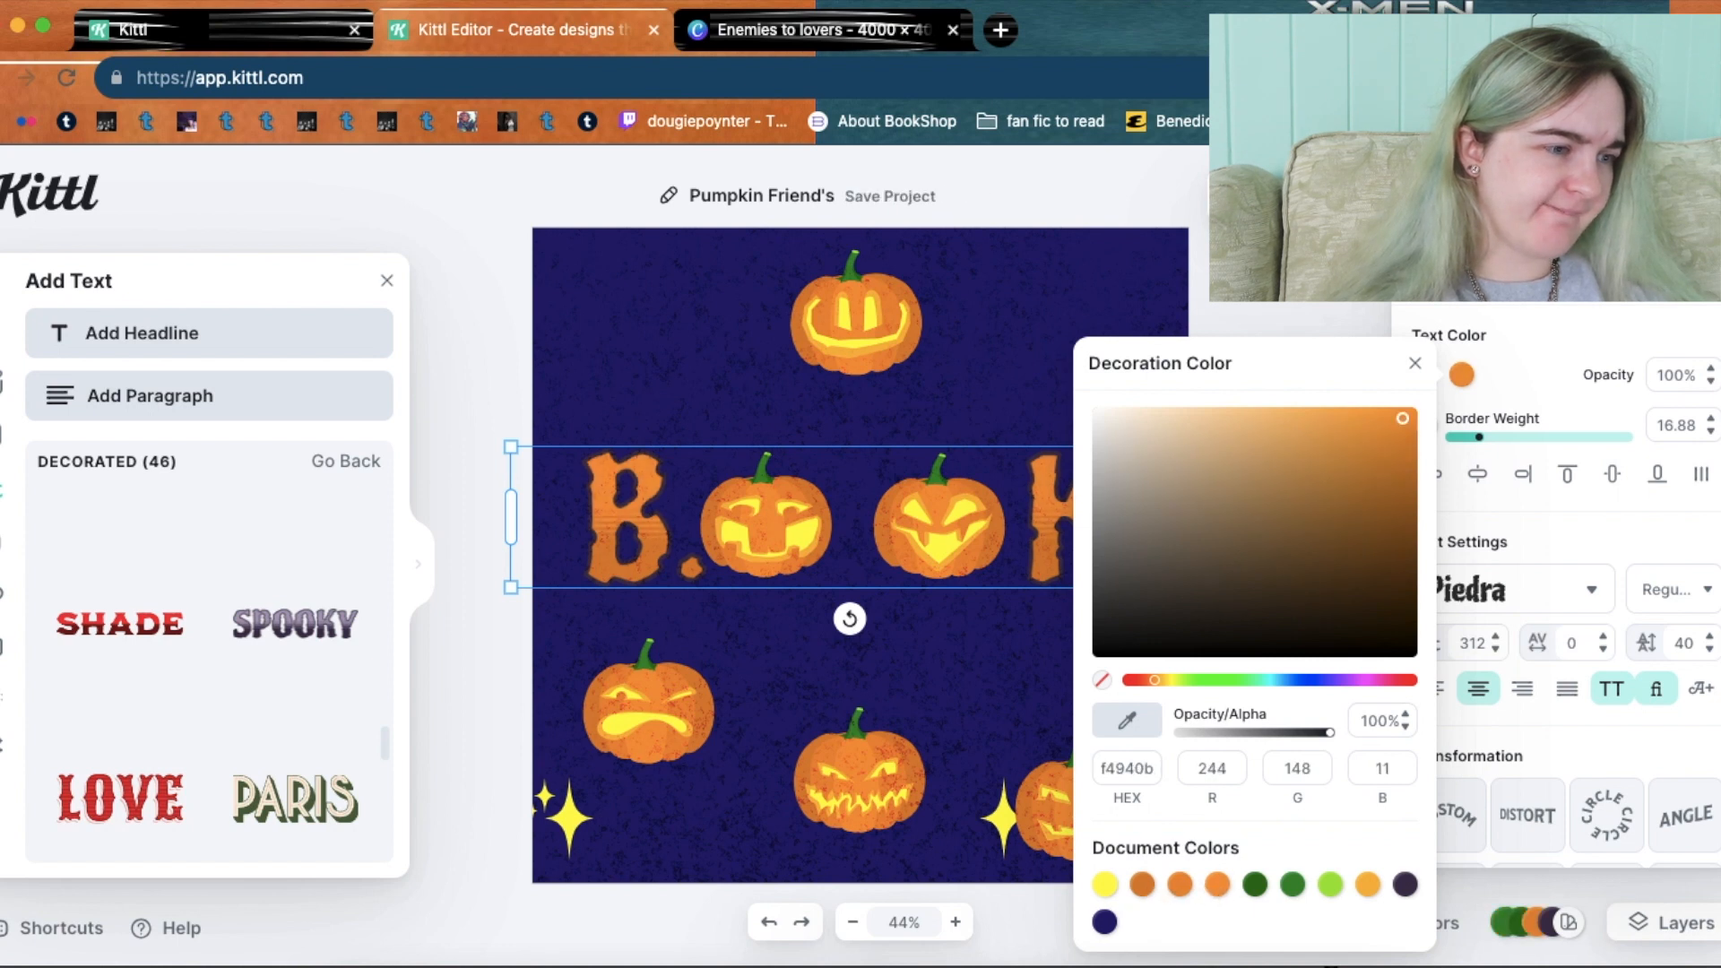
{"action": "key", "text": "Escape"}
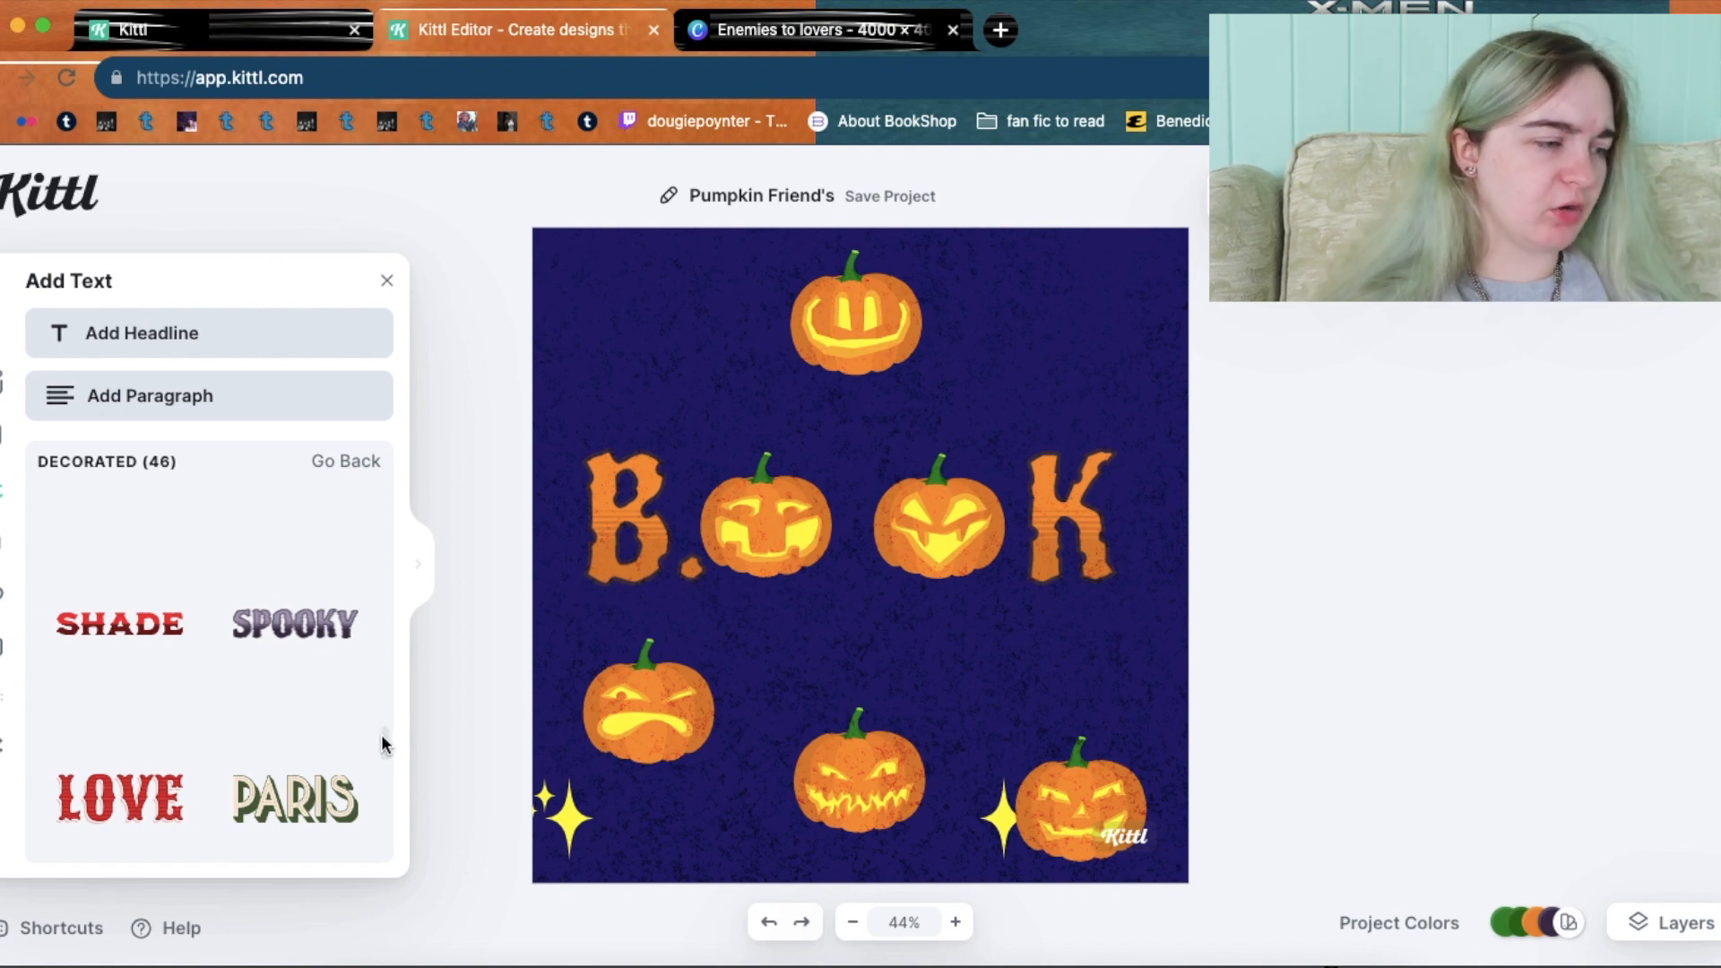
{"action": "left_click_drag", "start_coordinate": [387, 741], "coordinate": [383, 887]}
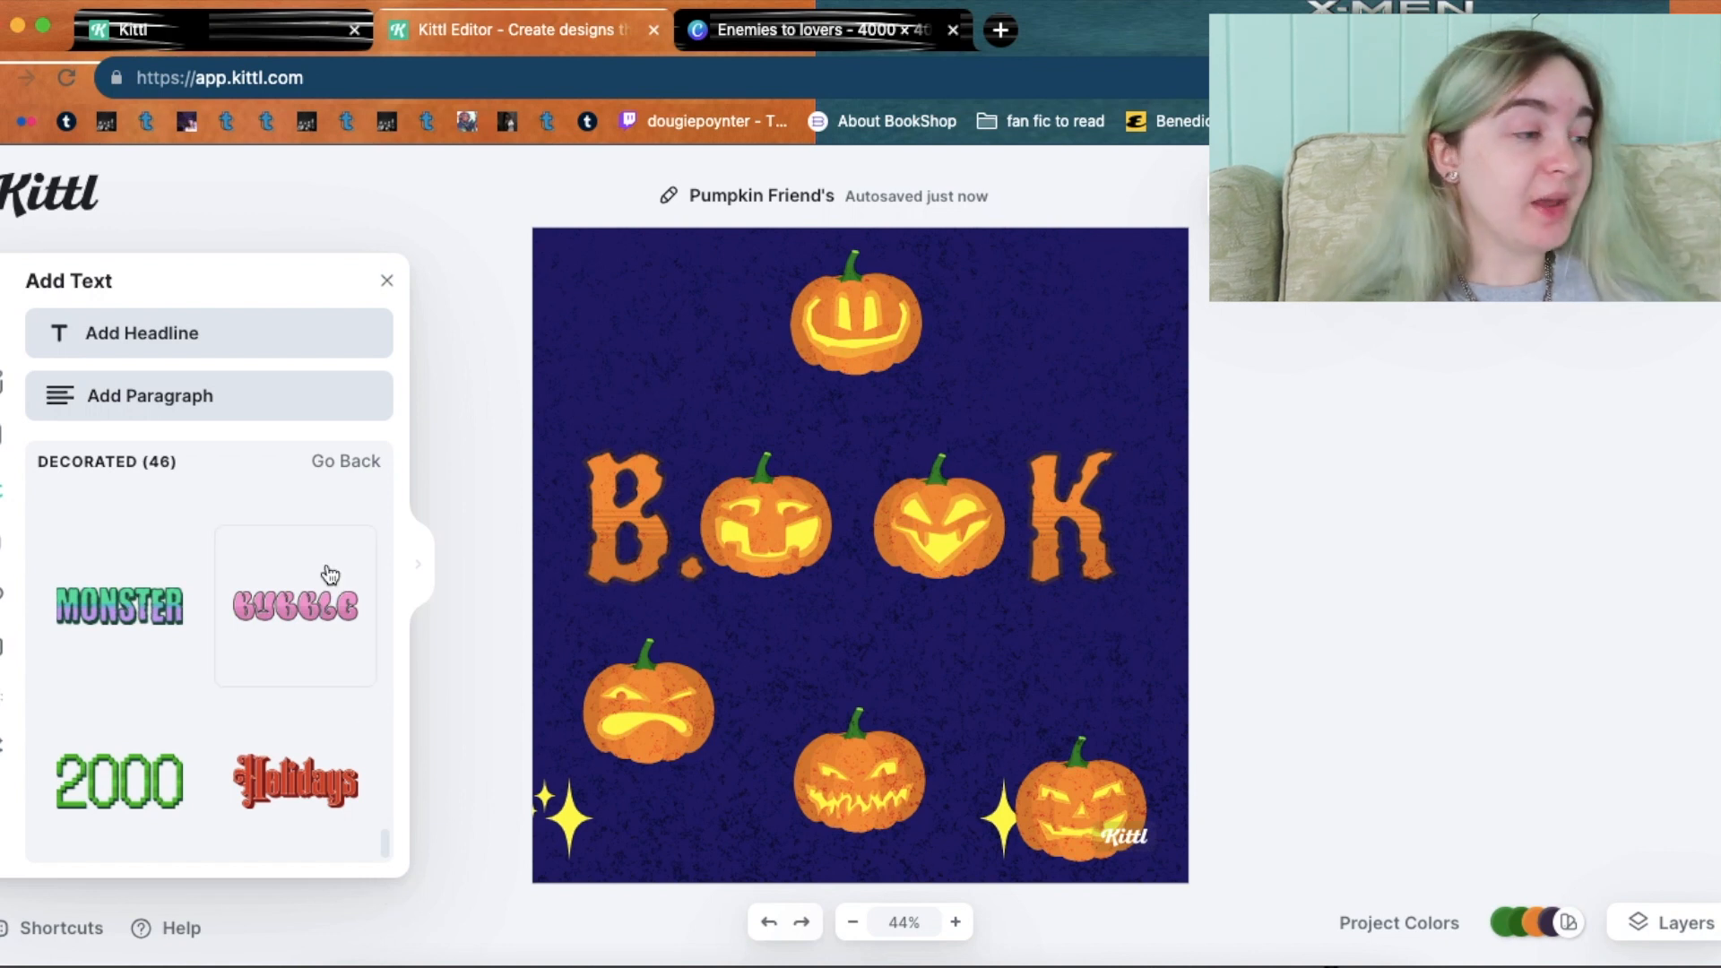
Add the MONSTER decorated text, enlarge it to span the design, and move it lower.
{"action": "left_click", "coordinate": [114, 615]}
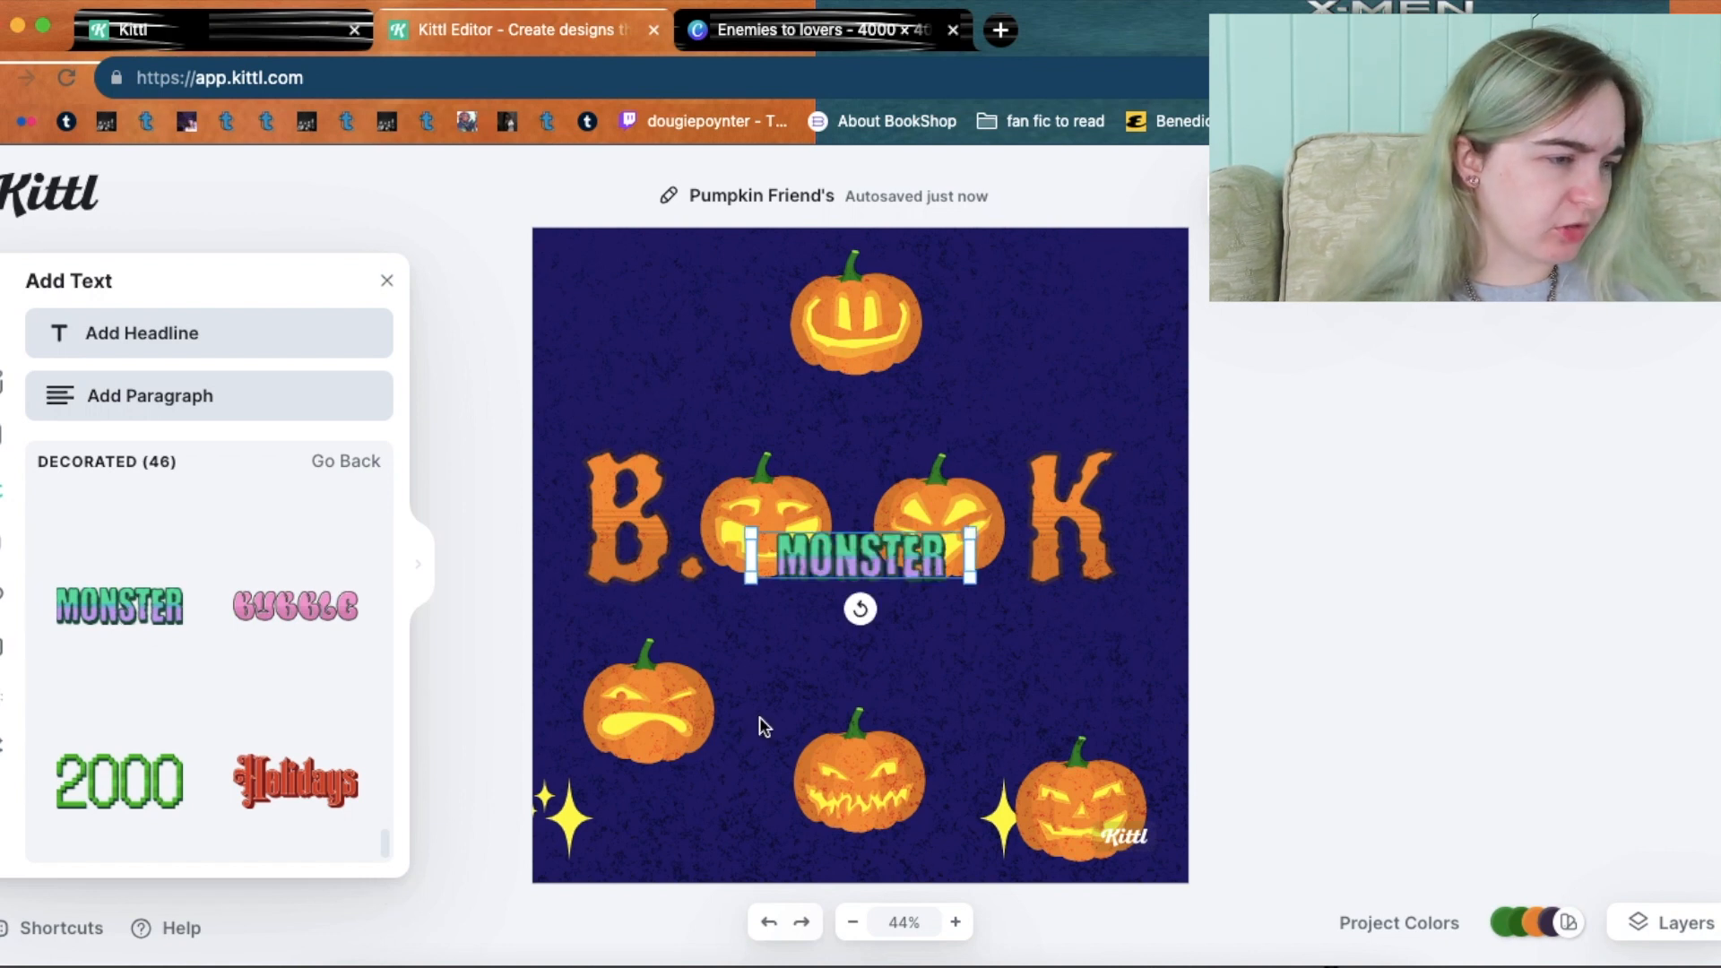
{"action": "left_click_drag", "start_coordinate": [751, 581], "coordinate": [607, 699]}
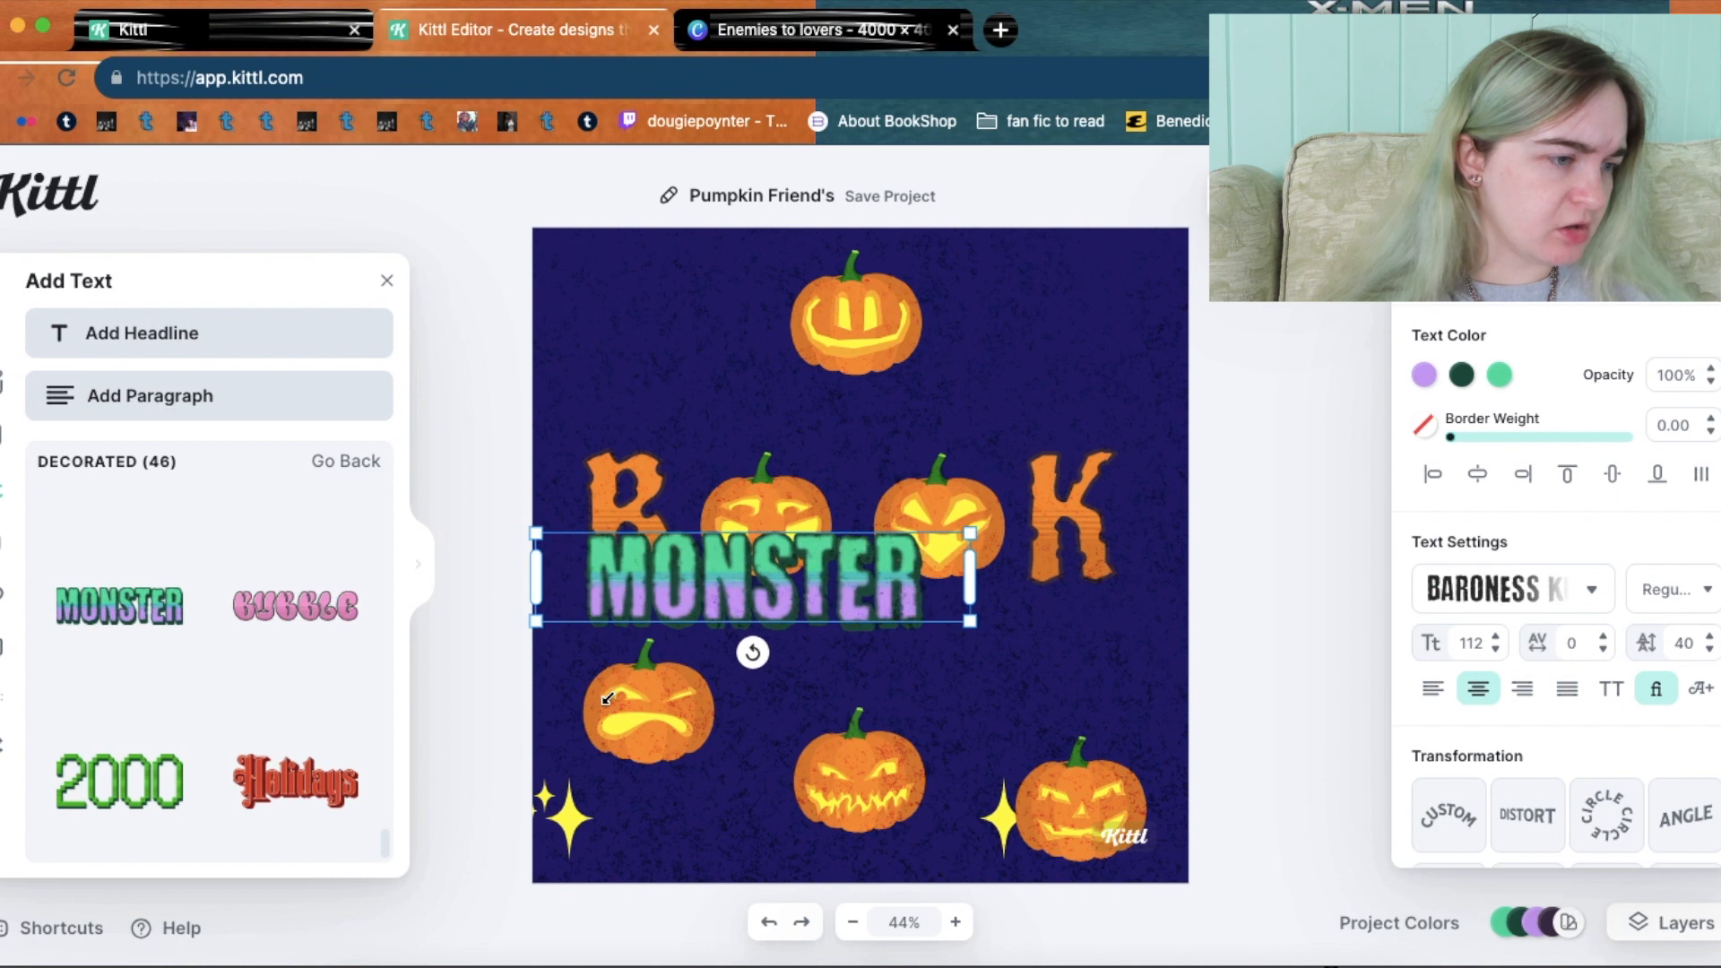
{"action": "left_click_drag", "start_coordinate": [973, 618], "coordinate": [1179, 668]}
{"action": "left_click_drag", "start_coordinate": [831, 578], "coordinate": [831, 618]}
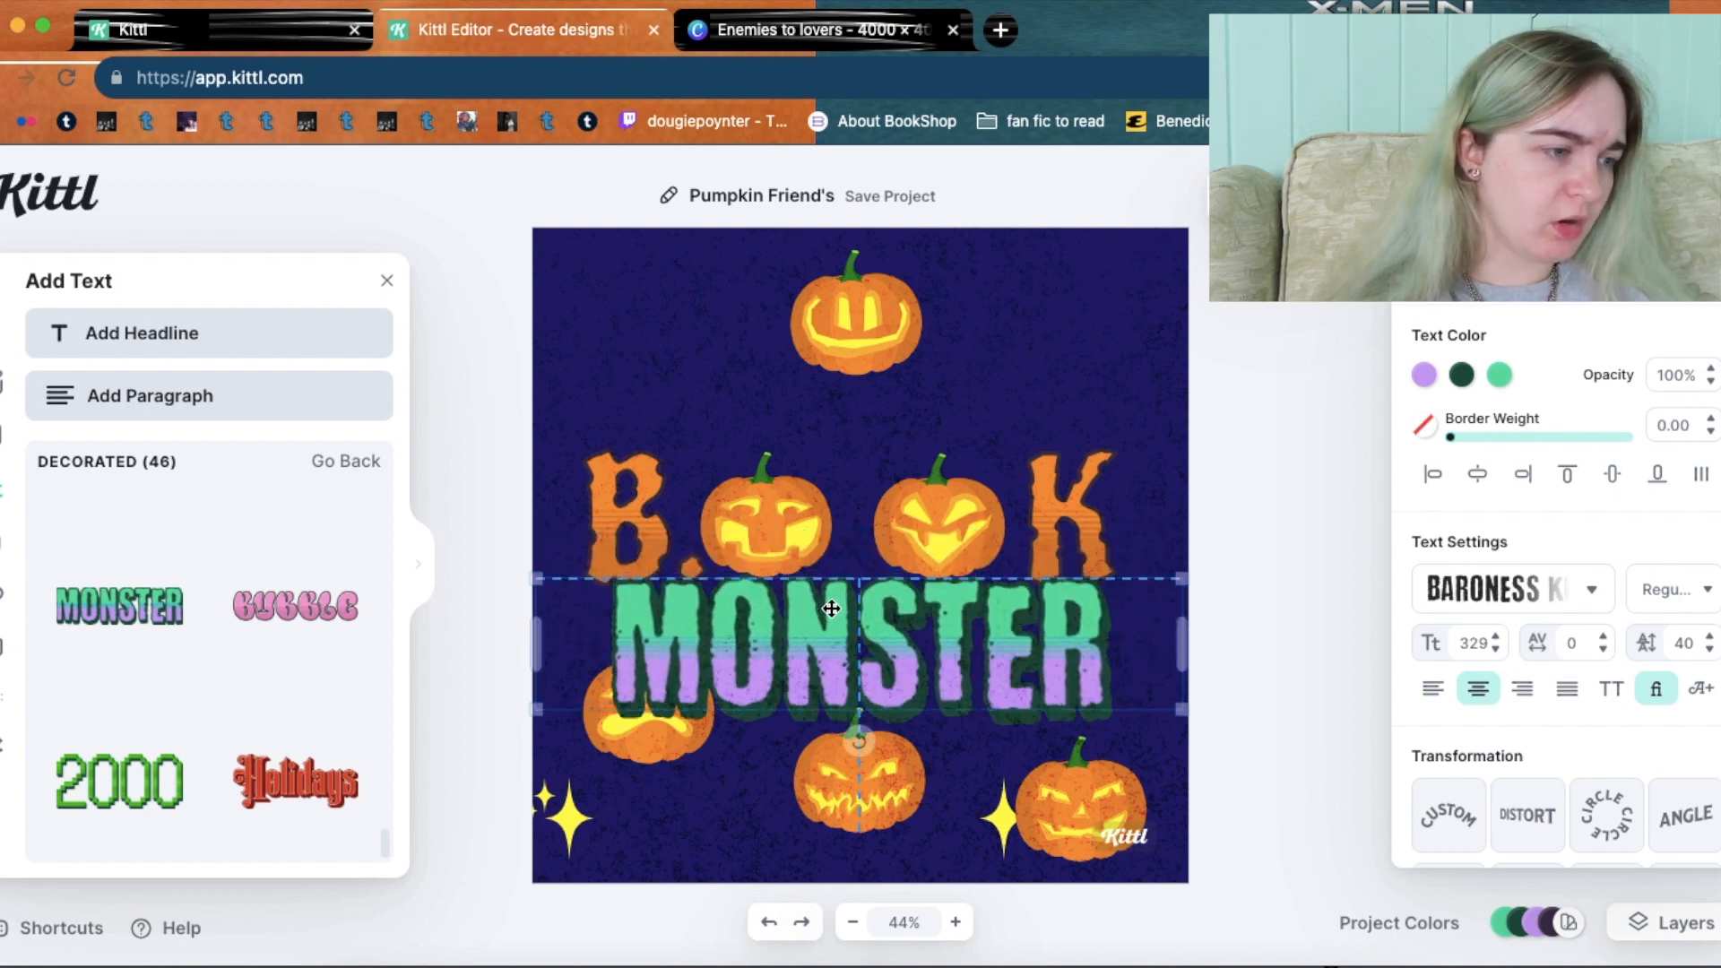
Move the angry, bottom-middle and bottom-right pumpkins to the top row, then lower the MONSTER text.
{"action": "left_click", "coordinate": [626, 737]}
{"action": "left_click_drag", "start_coordinate": [626, 737], "coordinate": [625, 360]}
{"action": "left_click_drag", "start_coordinate": [840, 838], "coordinate": [972, 367]}
{"action": "left_click", "coordinate": [1045, 795]}
{"action": "left_click_drag", "start_coordinate": [1088, 262], "coordinate": [1084, 340]}
{"action": "left_click_drag", "start_coordinate": [897, 574], "coordinate": [893, 612]}
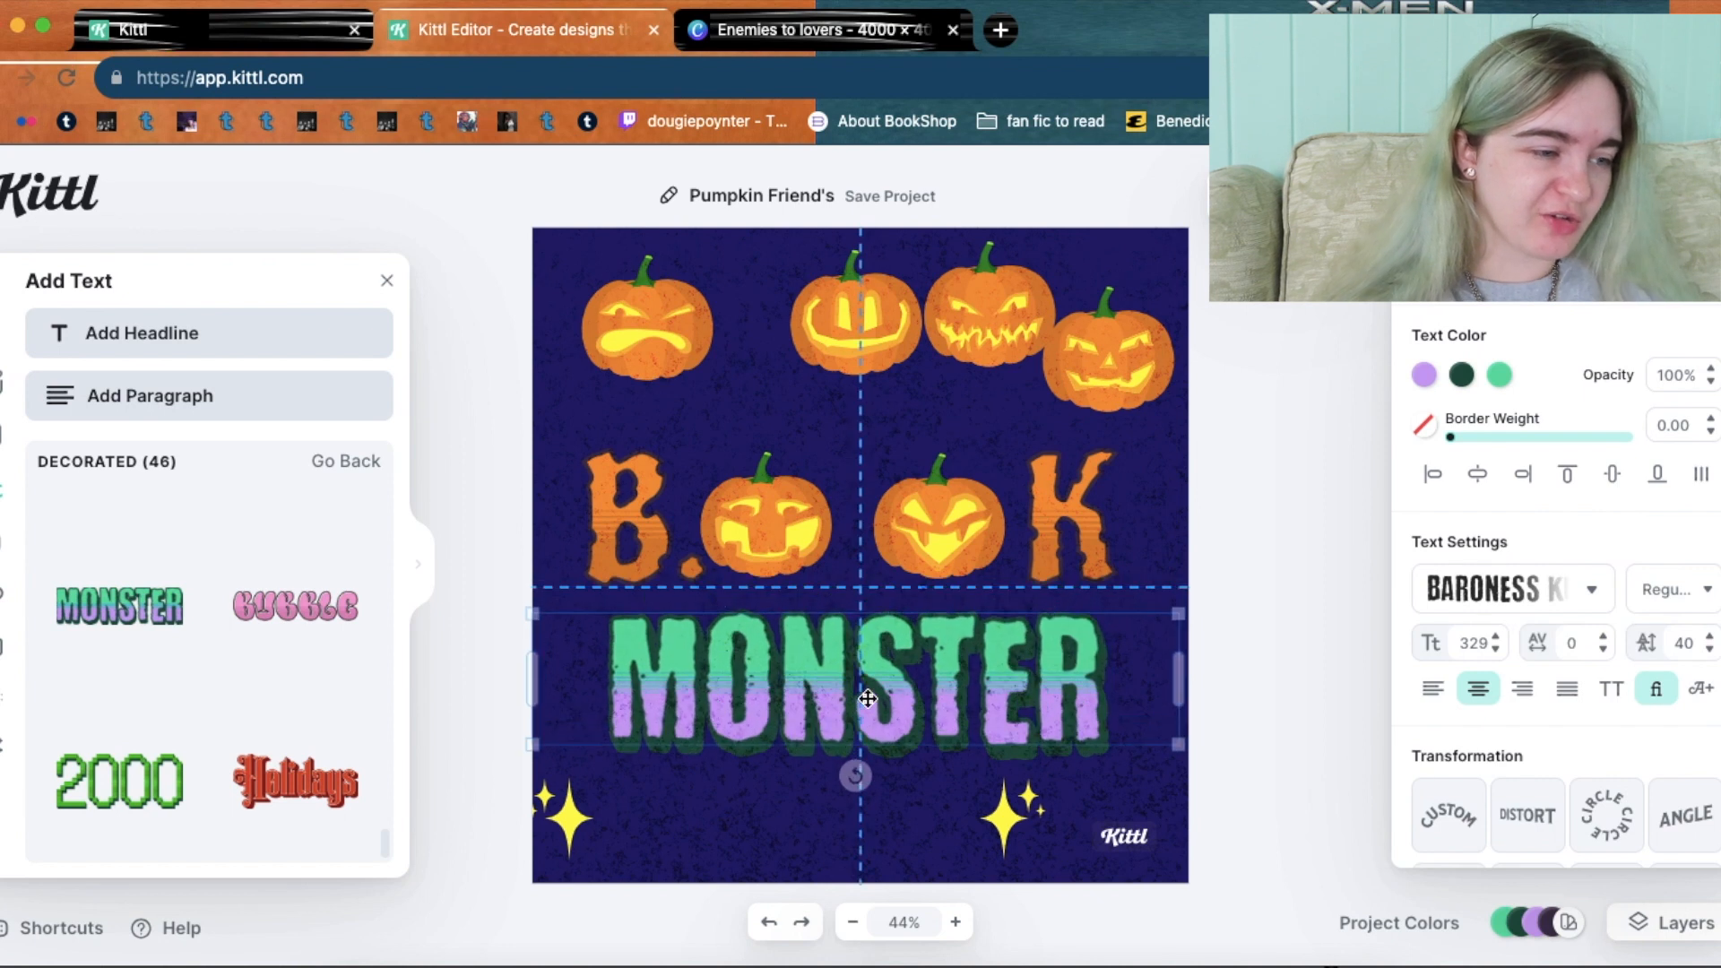
Retype the MONSTER text as 'B. K'.
{"action": "double_click", "coordinate": [1102, 681]}
{"action": "key", "text": "BackSpace"}
{"action": "key", "text": "BackSpace"}
{"action": "key", "text": "BackSpace"}
{"action": "key", "text": "BackSpace"}
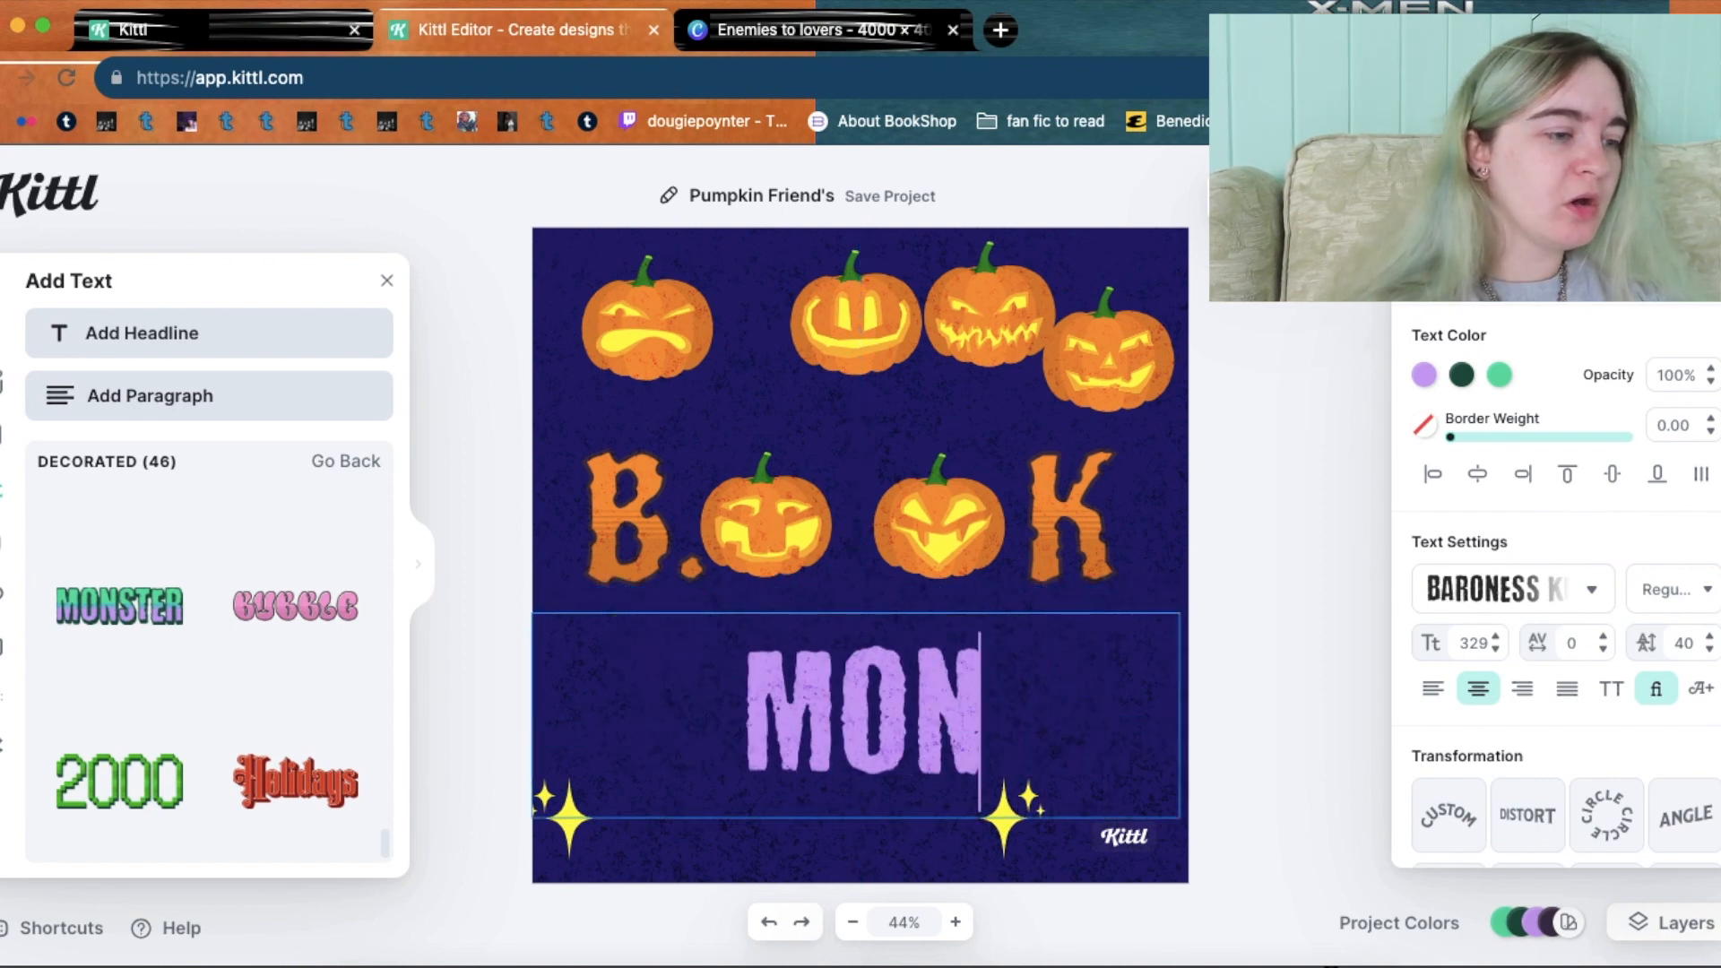
{"action": "key", "text": "BackSpace"}
{"action": "key", "text": "BackSpace"}
{"action": "key", "text": "BackSpace"}
{"action": "type", "text": "B"}
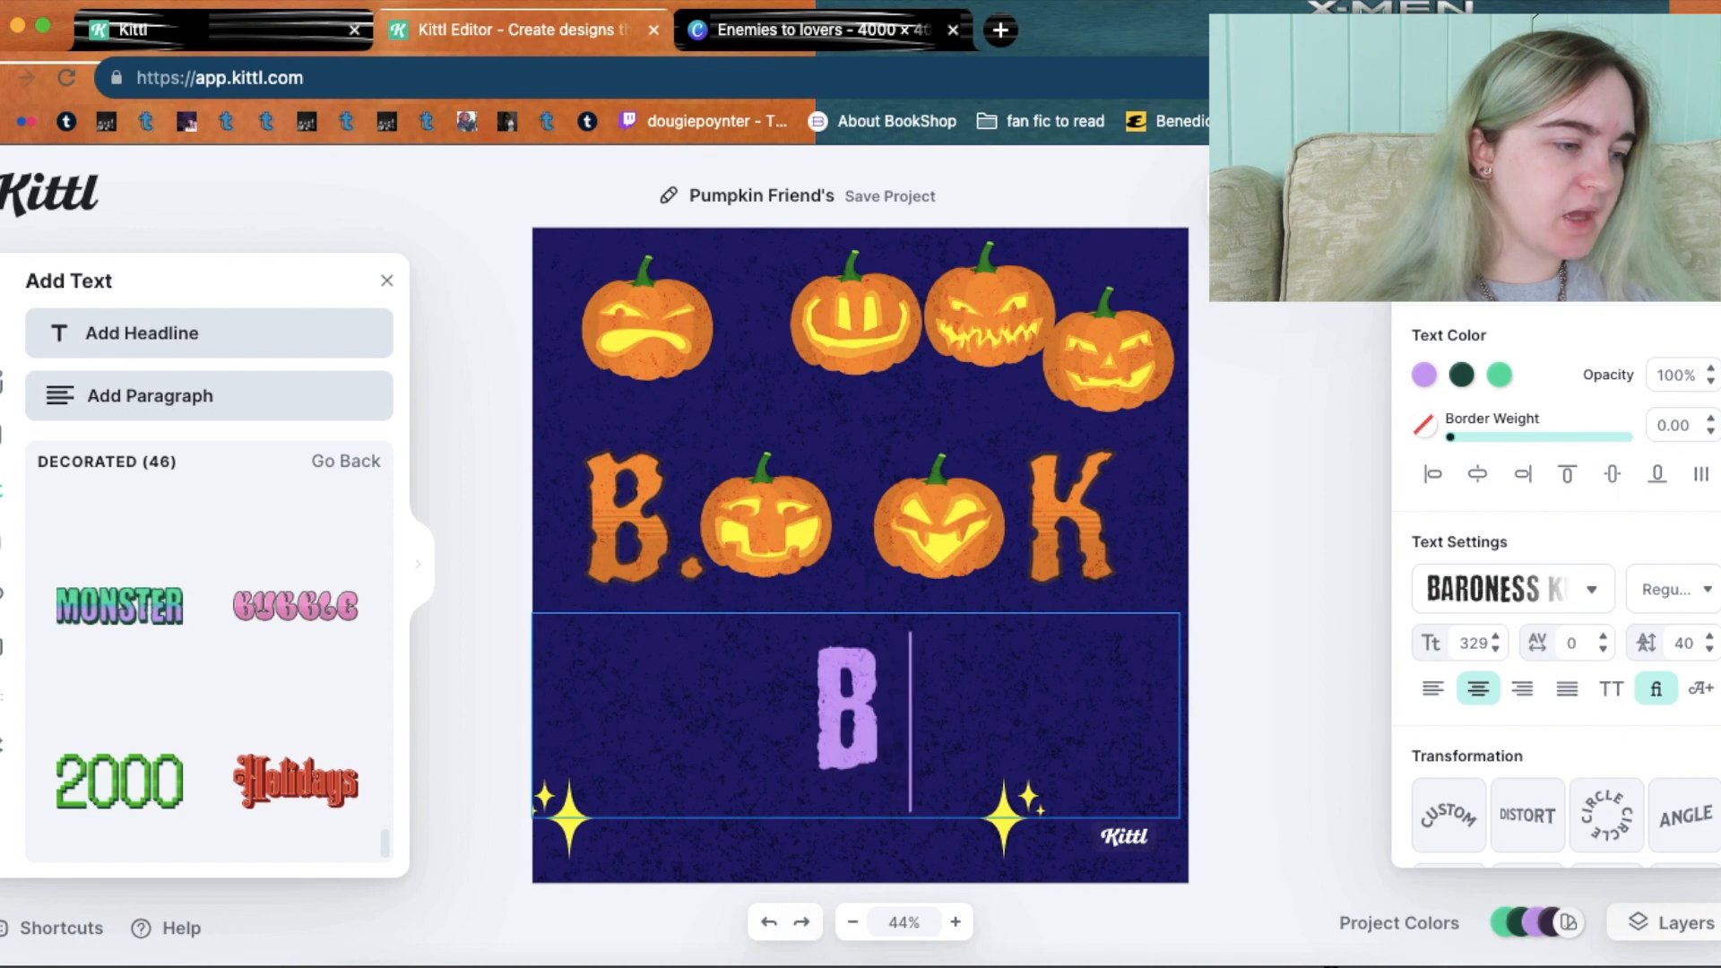
{"action": "type", "text": ".     K"}
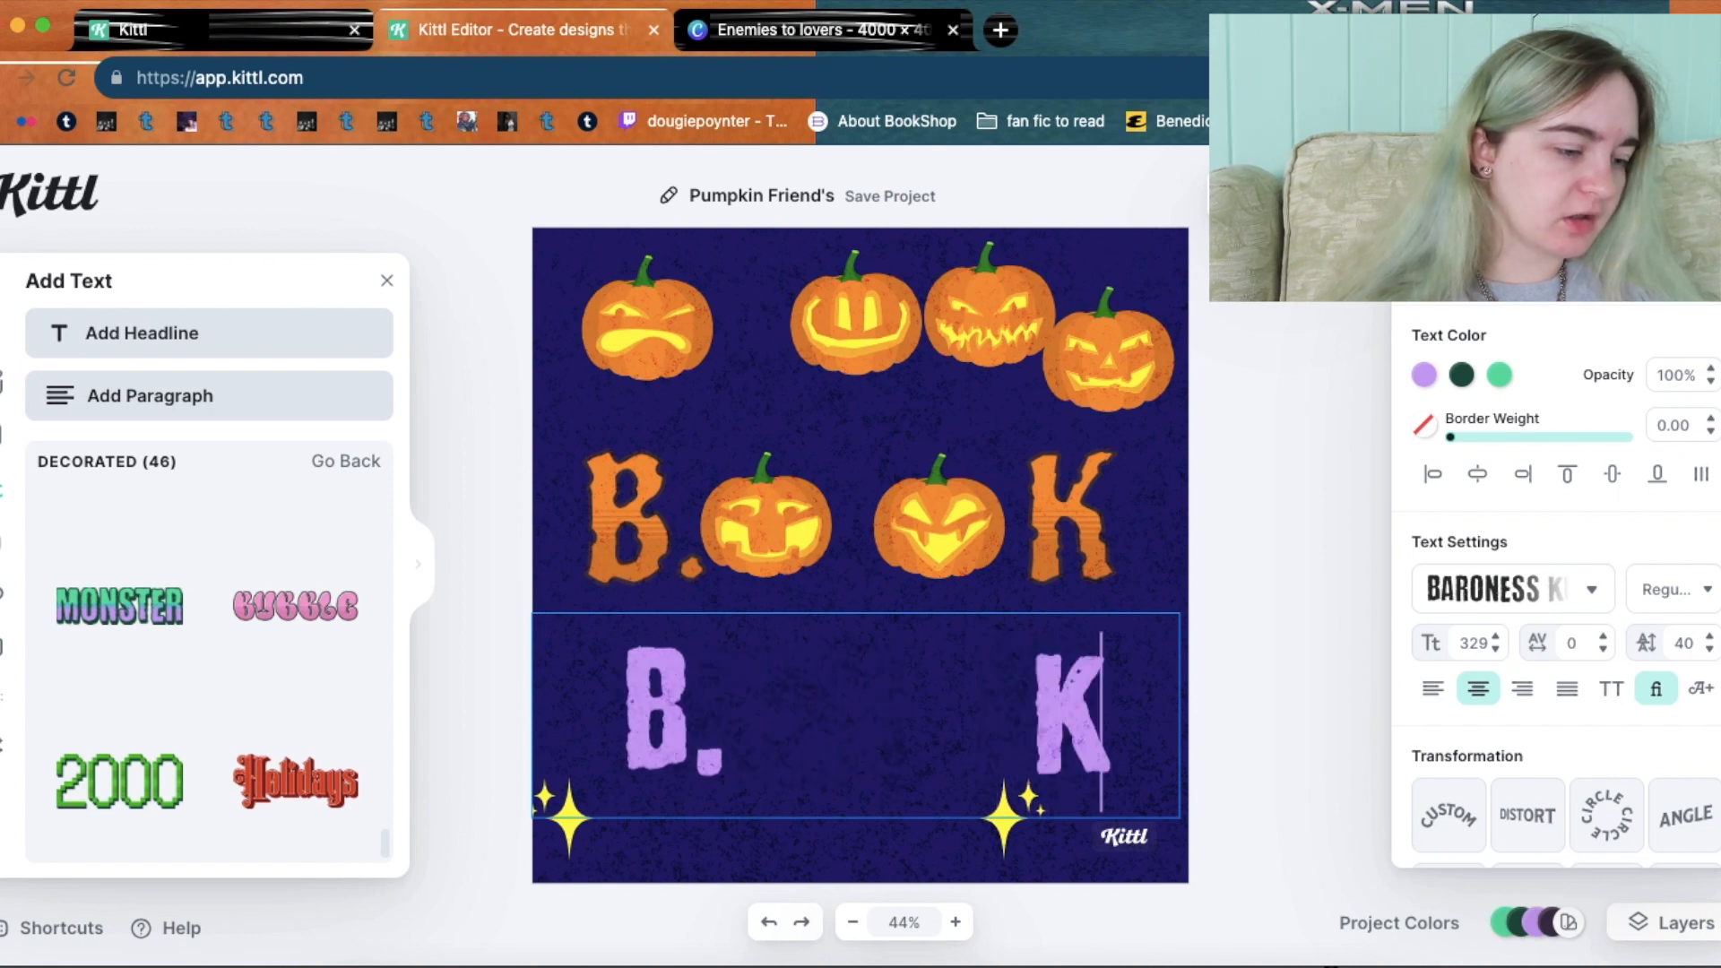
{"action": "key", "text": "Escape"}
Place the angry and smiling pumpkins in the second row's gap as its O's.
{"action": "left_click_drag", "start_coordinate": [659, 336], "coordinate": [791, 677]}
{"action": "left_click_drag", "start_coordinate": [853, 331], "coordinate": [928, 699]}
{"action": "left_click", "coordinate": [1326, 649]}
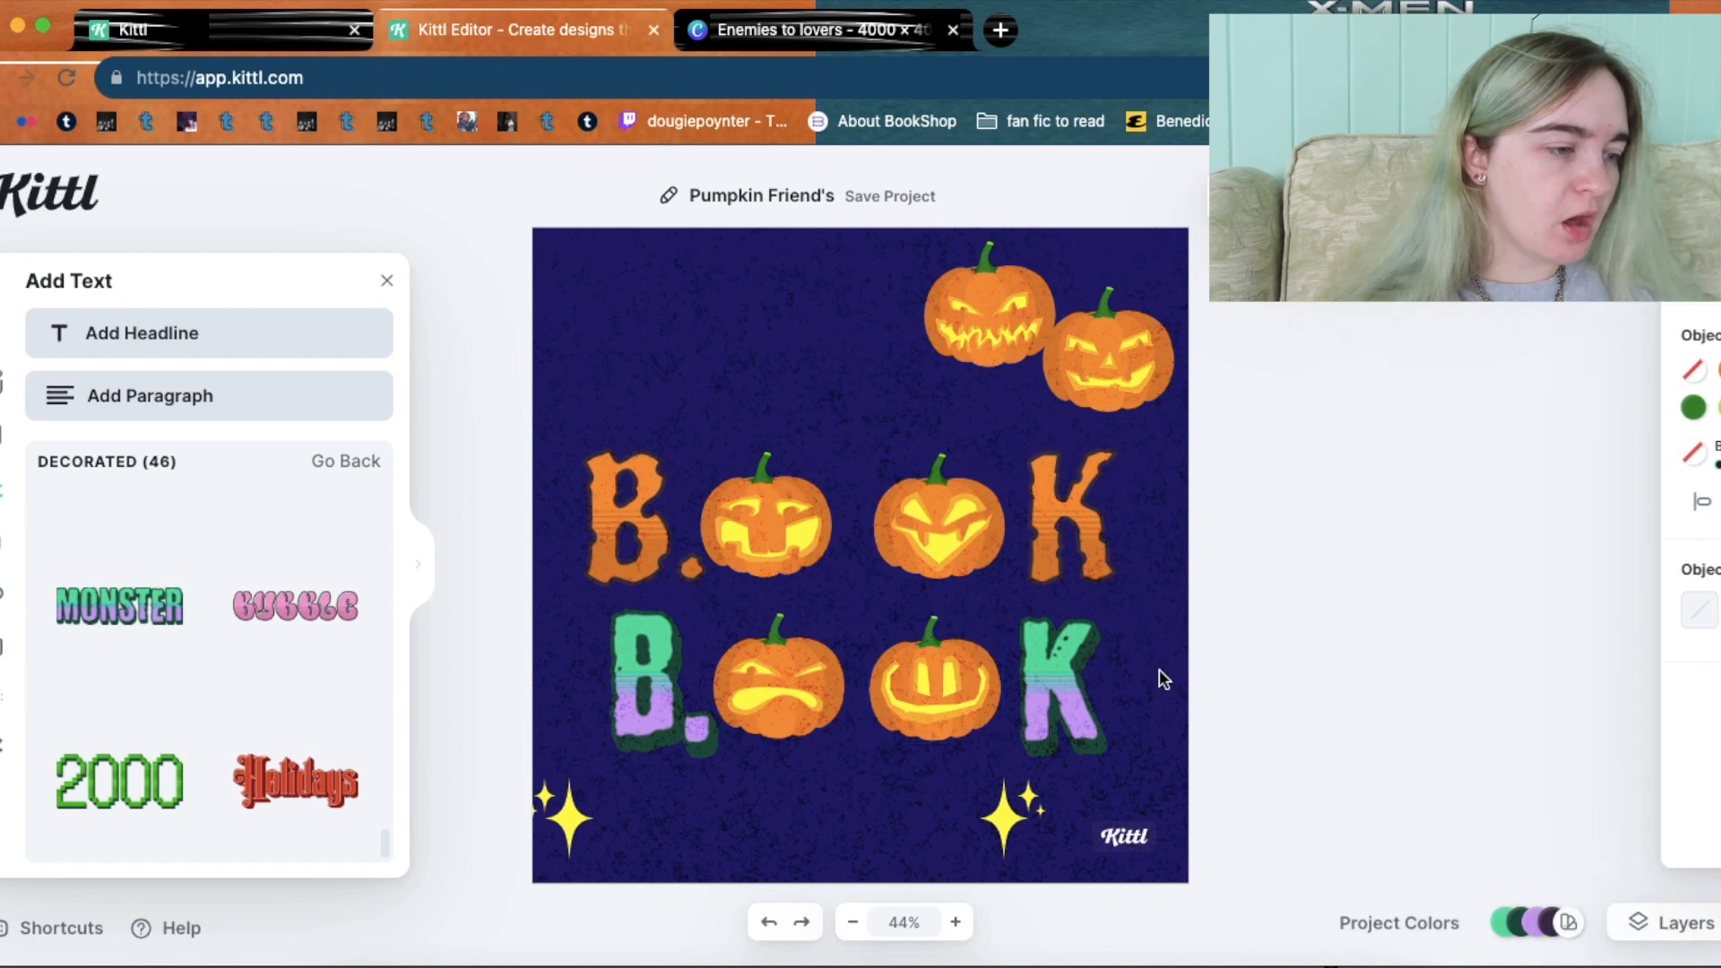
{"action": "left_click", "coordinate": [1062, 688]}
{"action": "double_click", "coordinate": [1058, 687]}
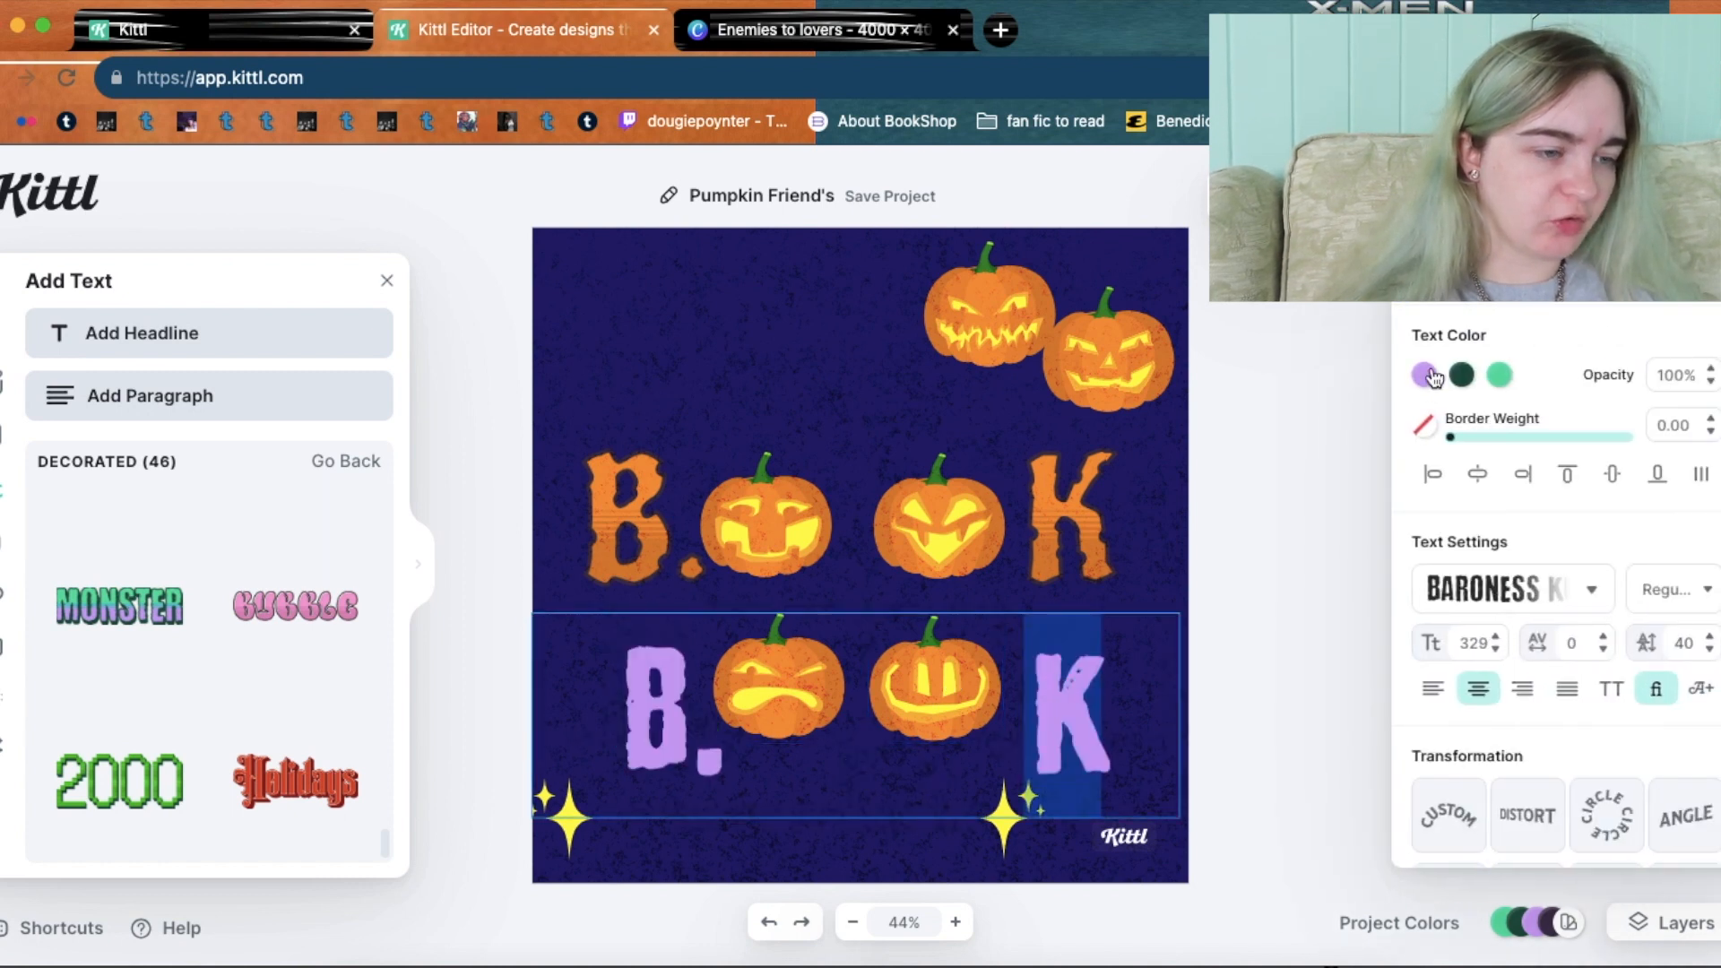
Make the lower B. K row's letters a bright orange.
{"action": "left_click", "coordinate": [1426, 376]}
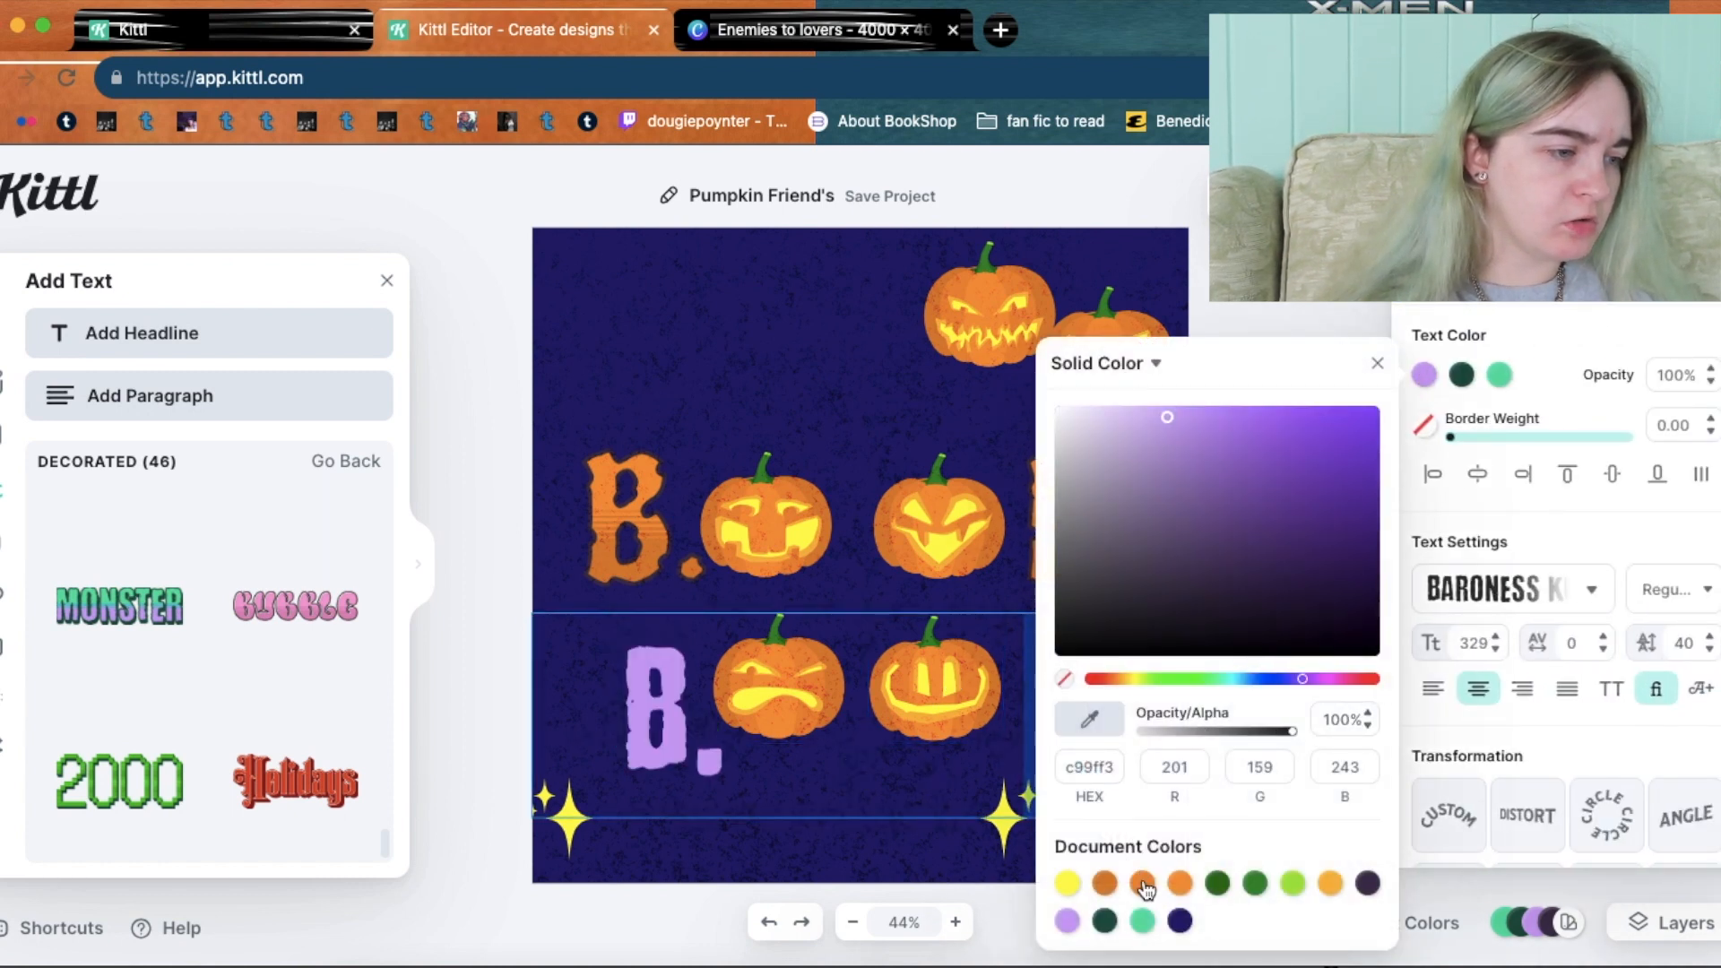
{"action": "left_click", "coordinate": [1143, 884]}
{"action": "left_click", "coordinate": [1181, 885]}
{"action": "left_click", "coordinate": [1457, 379]}
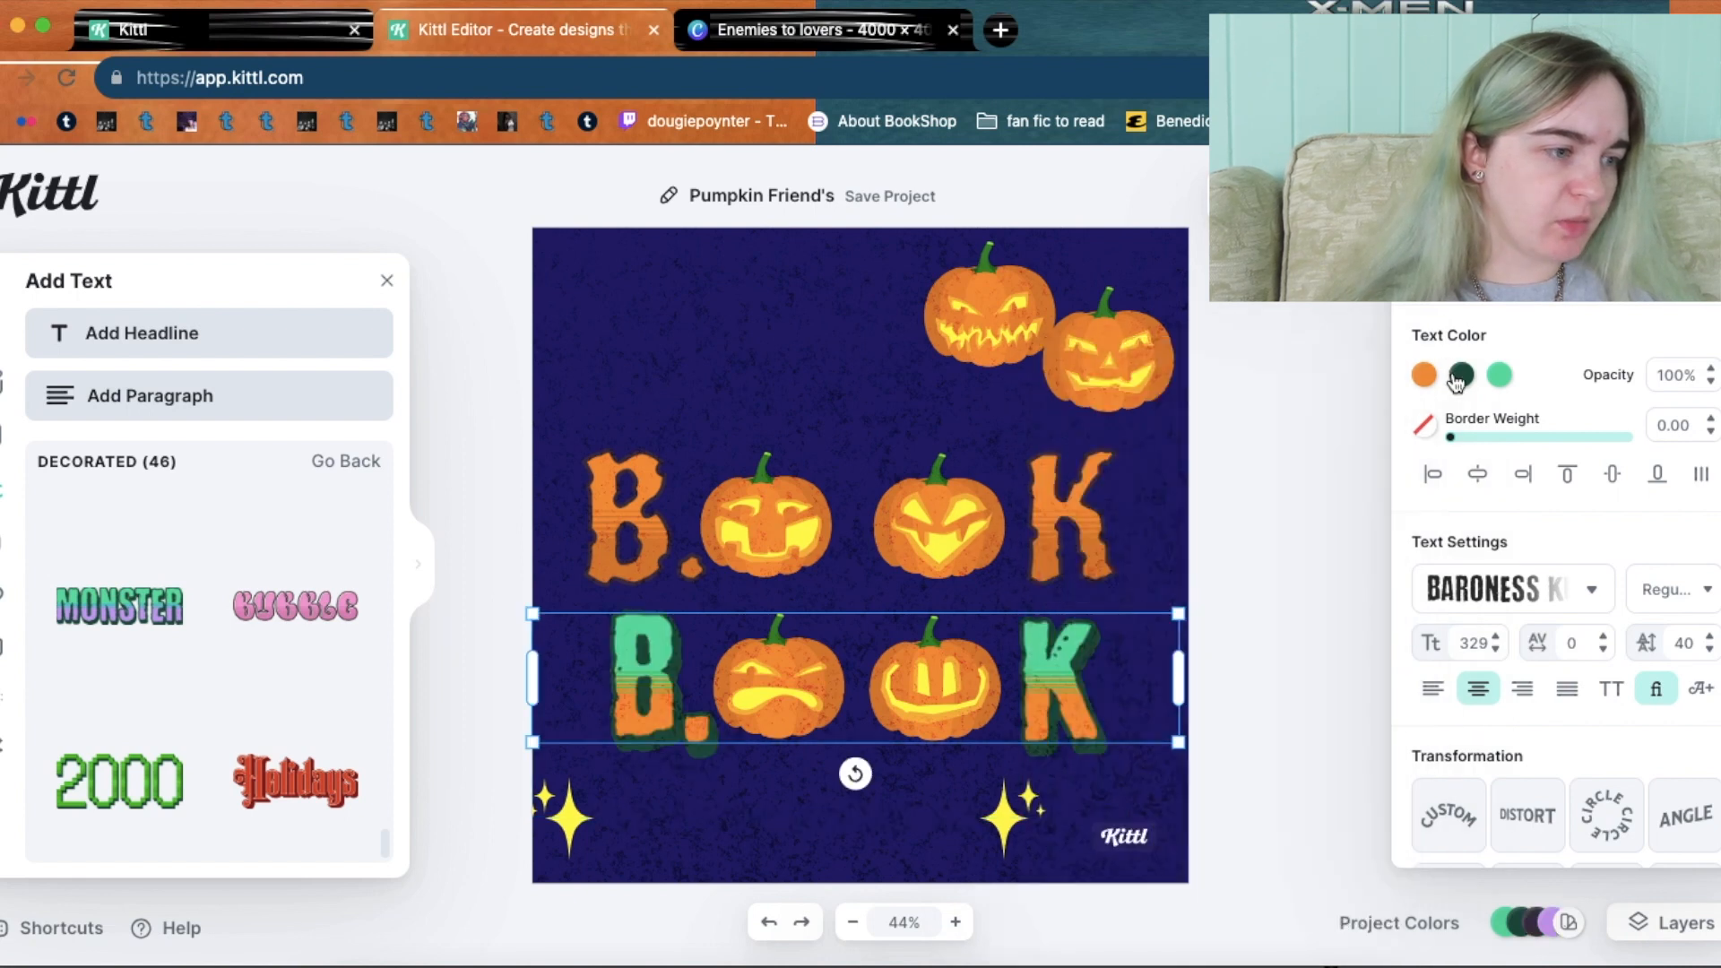
Set the lower row's shadow to orange and its decoration to light orange.
{"action": "left_click", "coordinate": [1460, 375]}
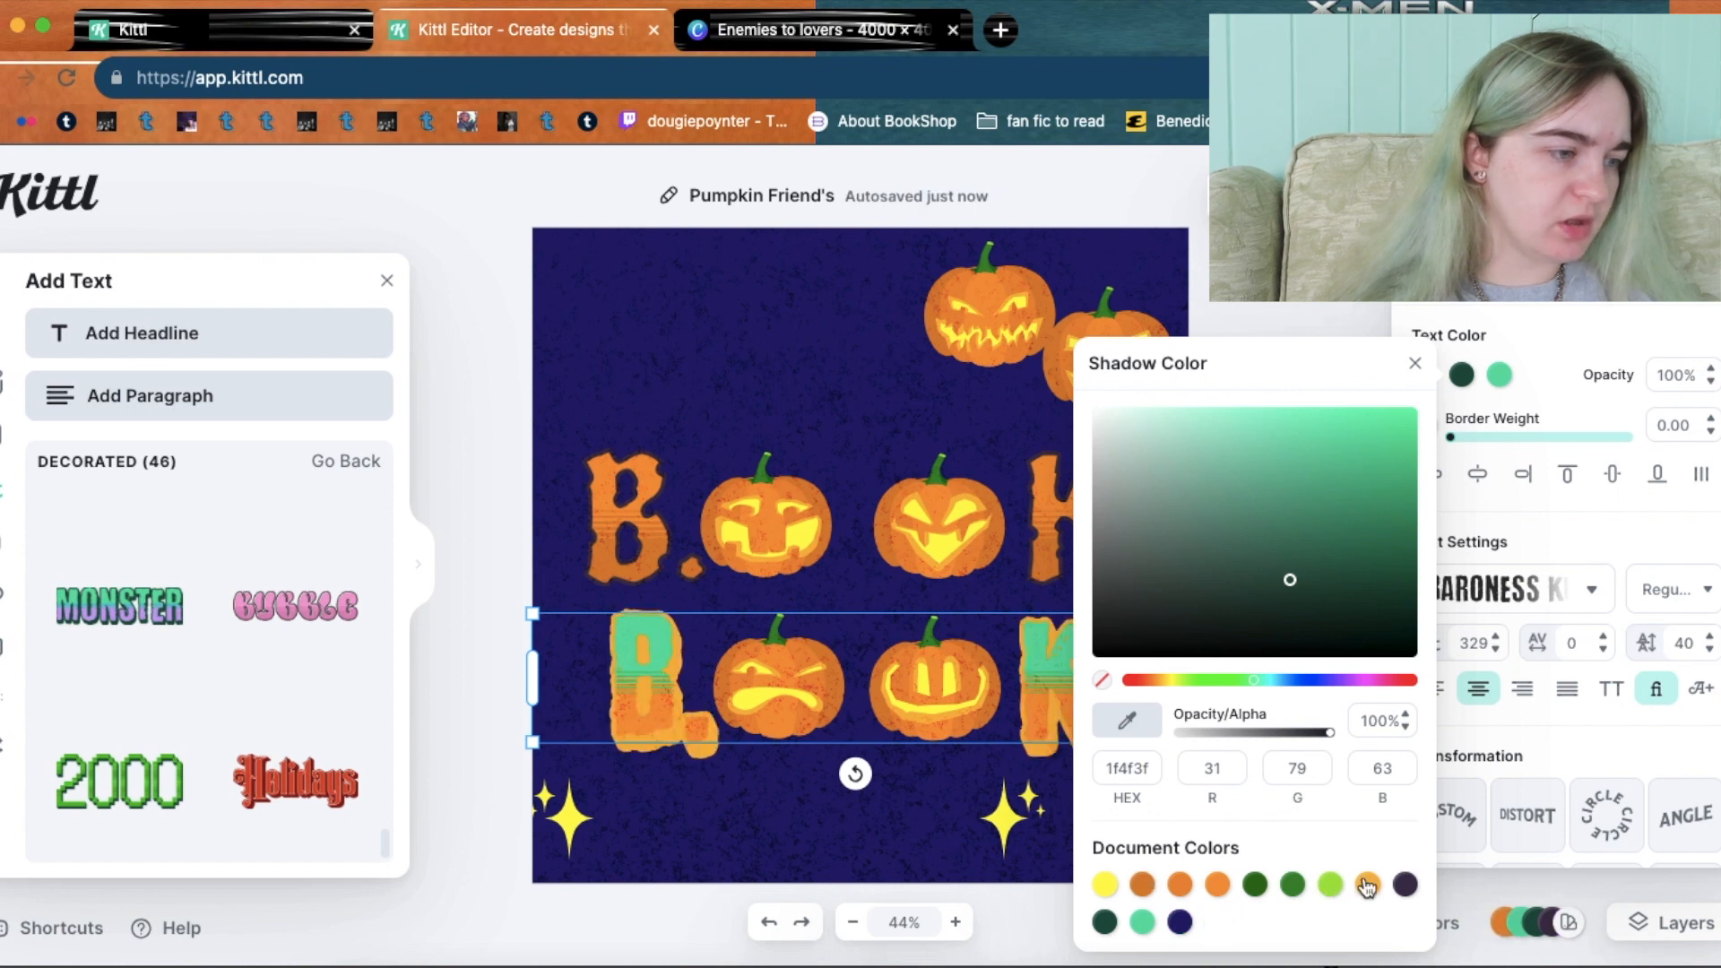
{"action": "left_click", "coordinate": [1180, 890]}
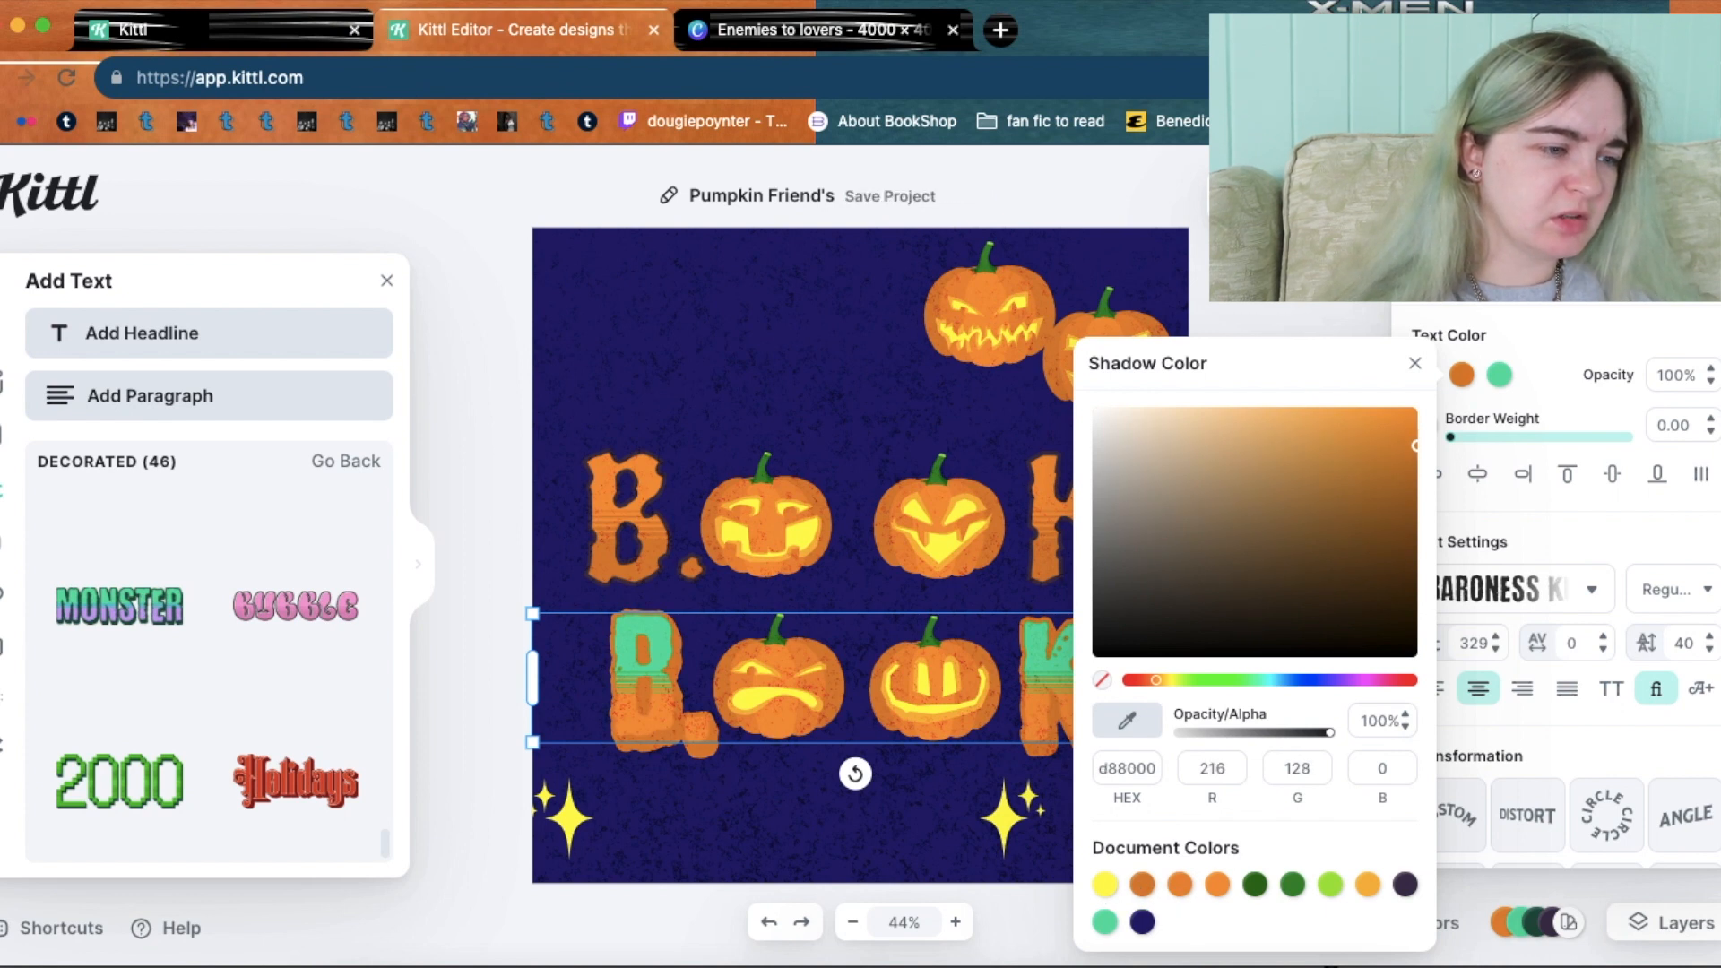
{"action": "left_click", "coordinate": [1315, 294]}
{"action": "left_click", "coordinate": [1084, 659]}
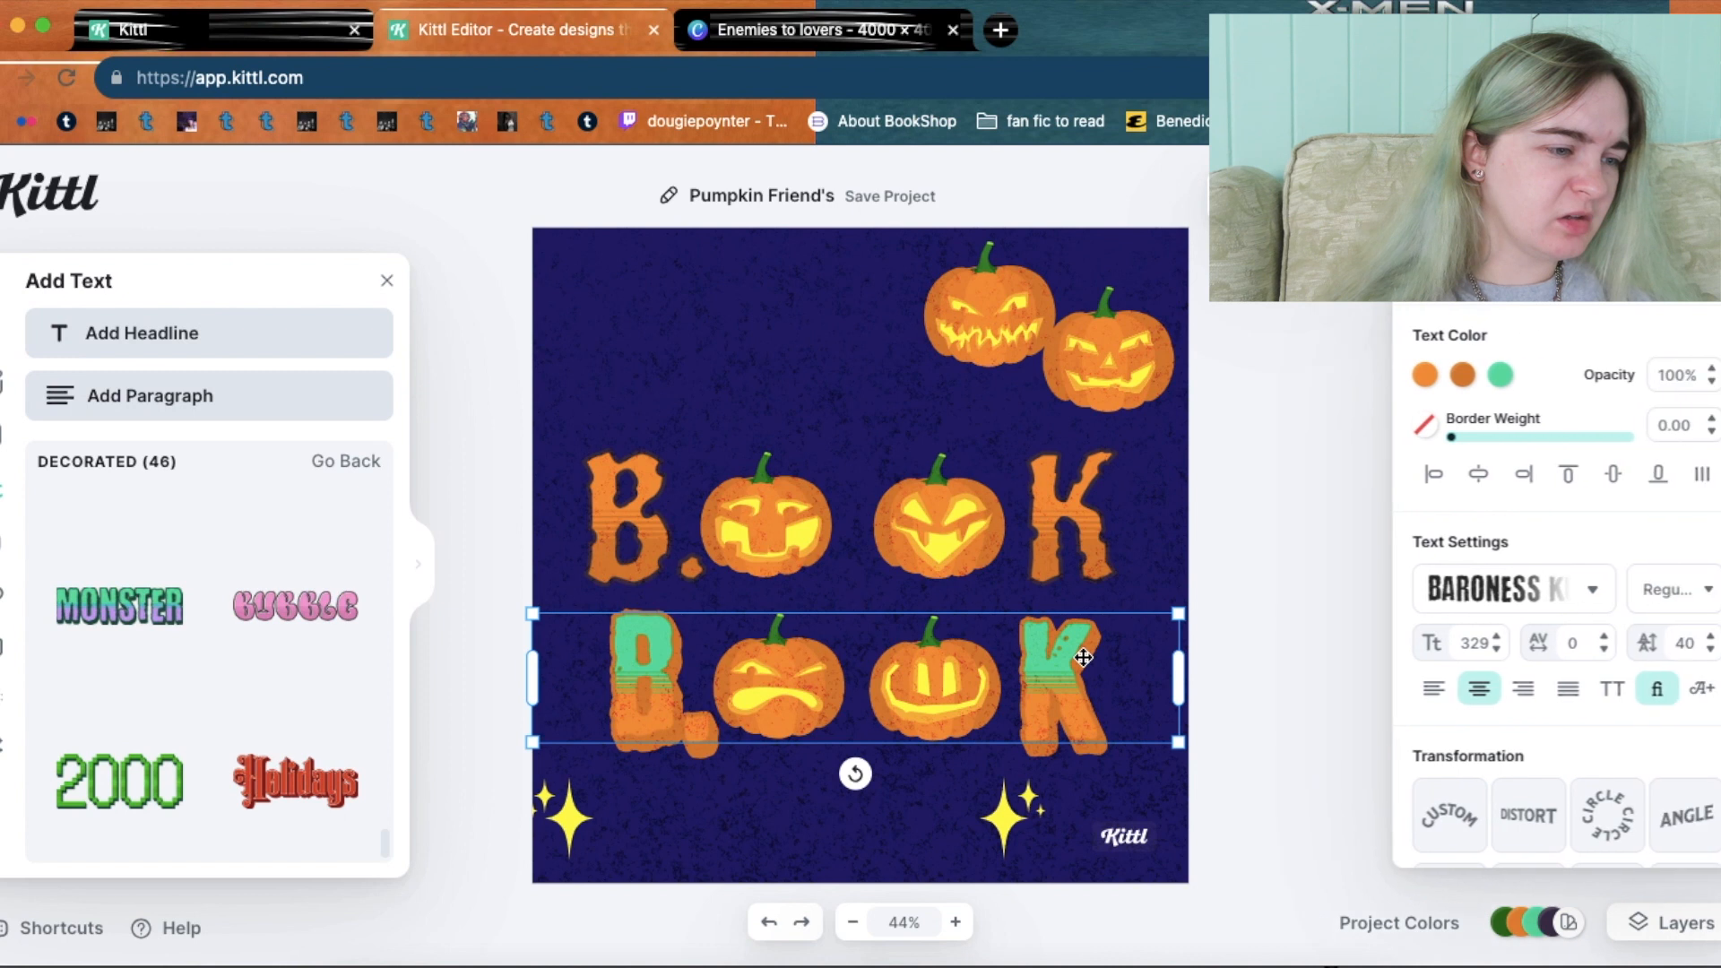
{"action": "double_click", "coordinate": [1084, 658]}
{"action": "left_click", "coordinate": [1500, 375]}
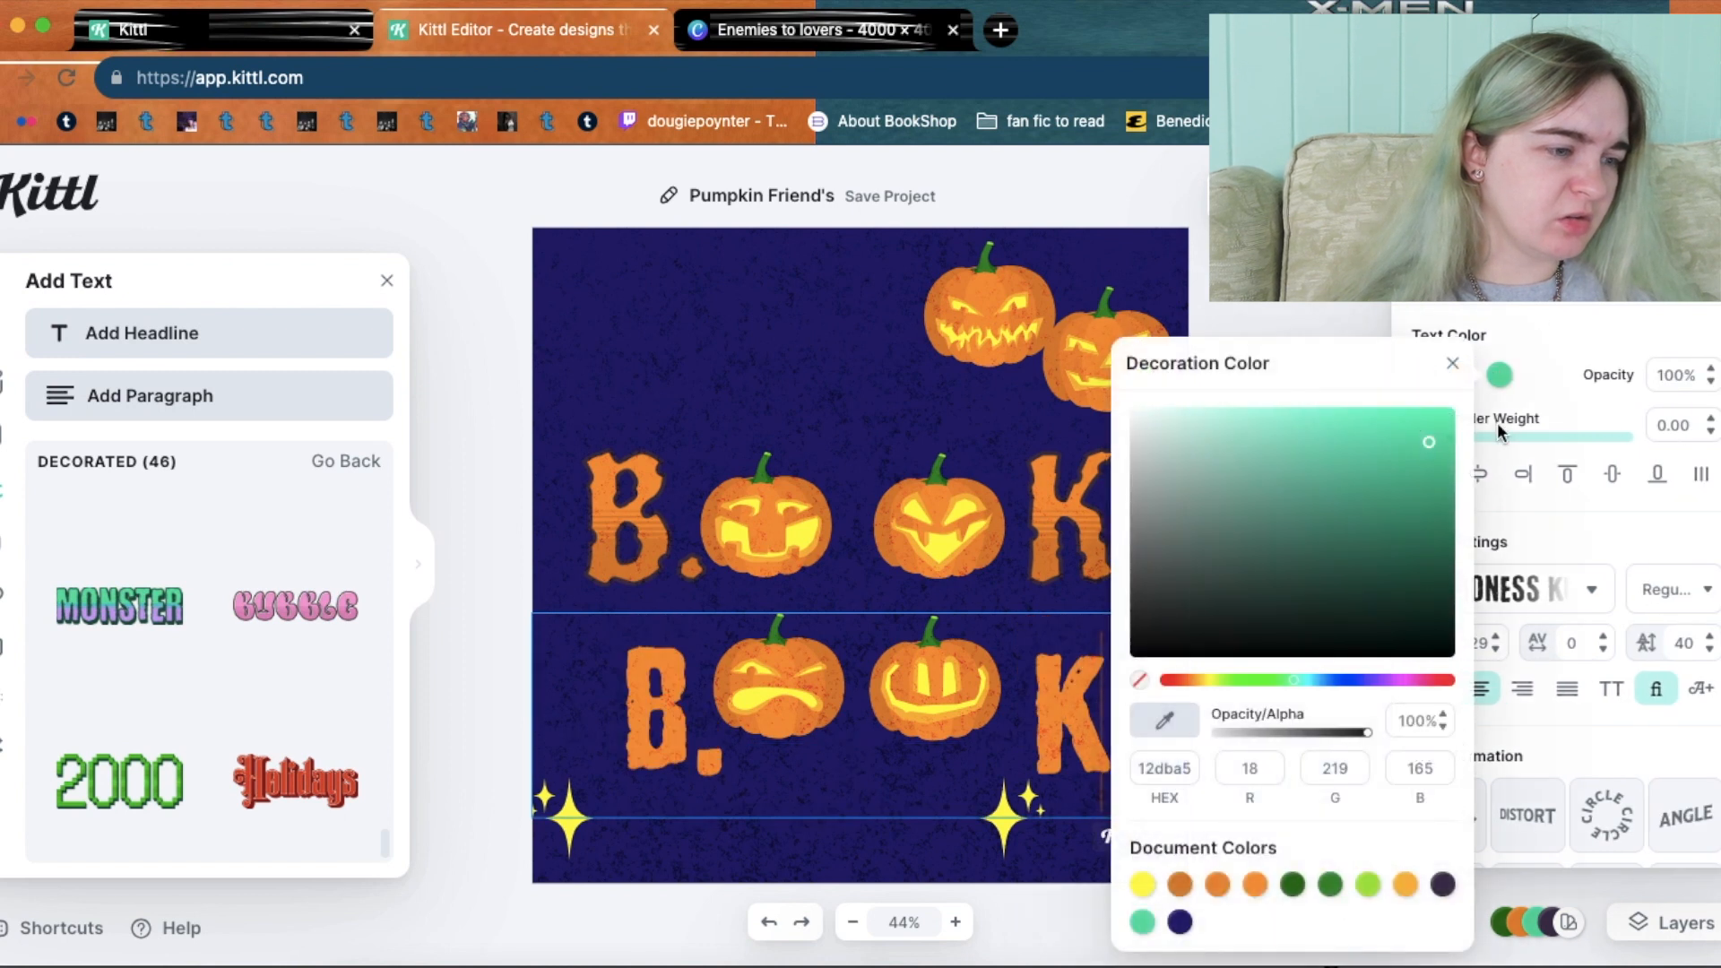
{"action": "left_click", "coordinate": [1406, 884]}
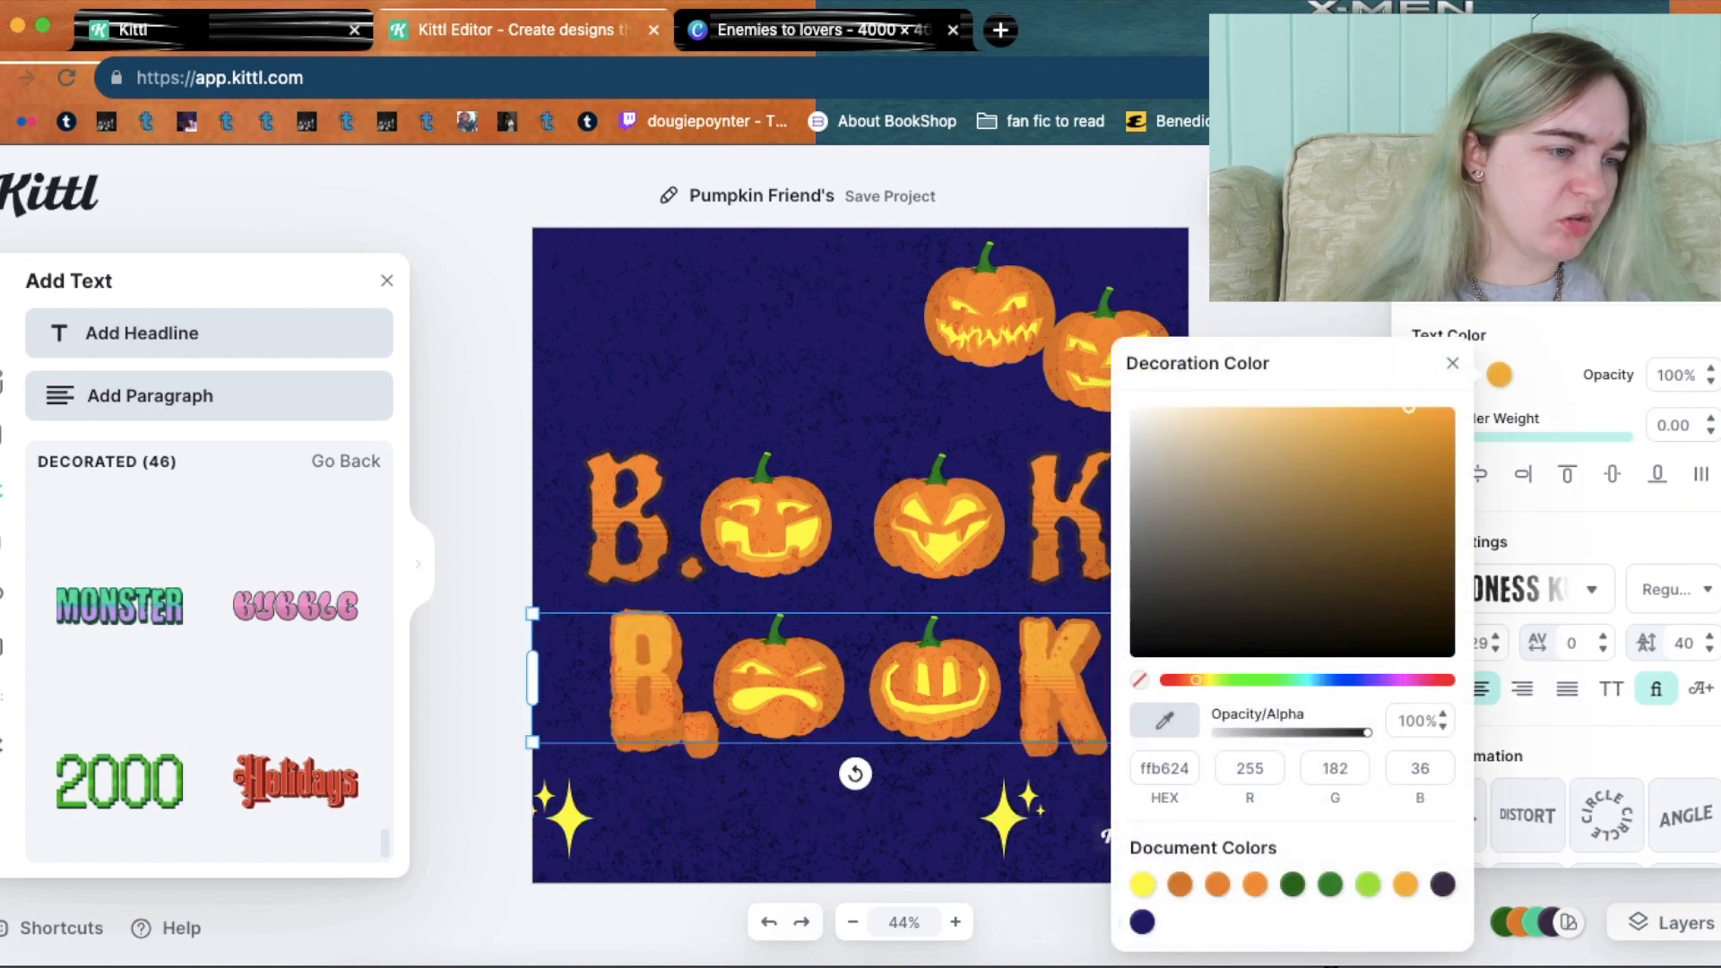
{"action": "left_click", "coordinate": [1334, 302]}
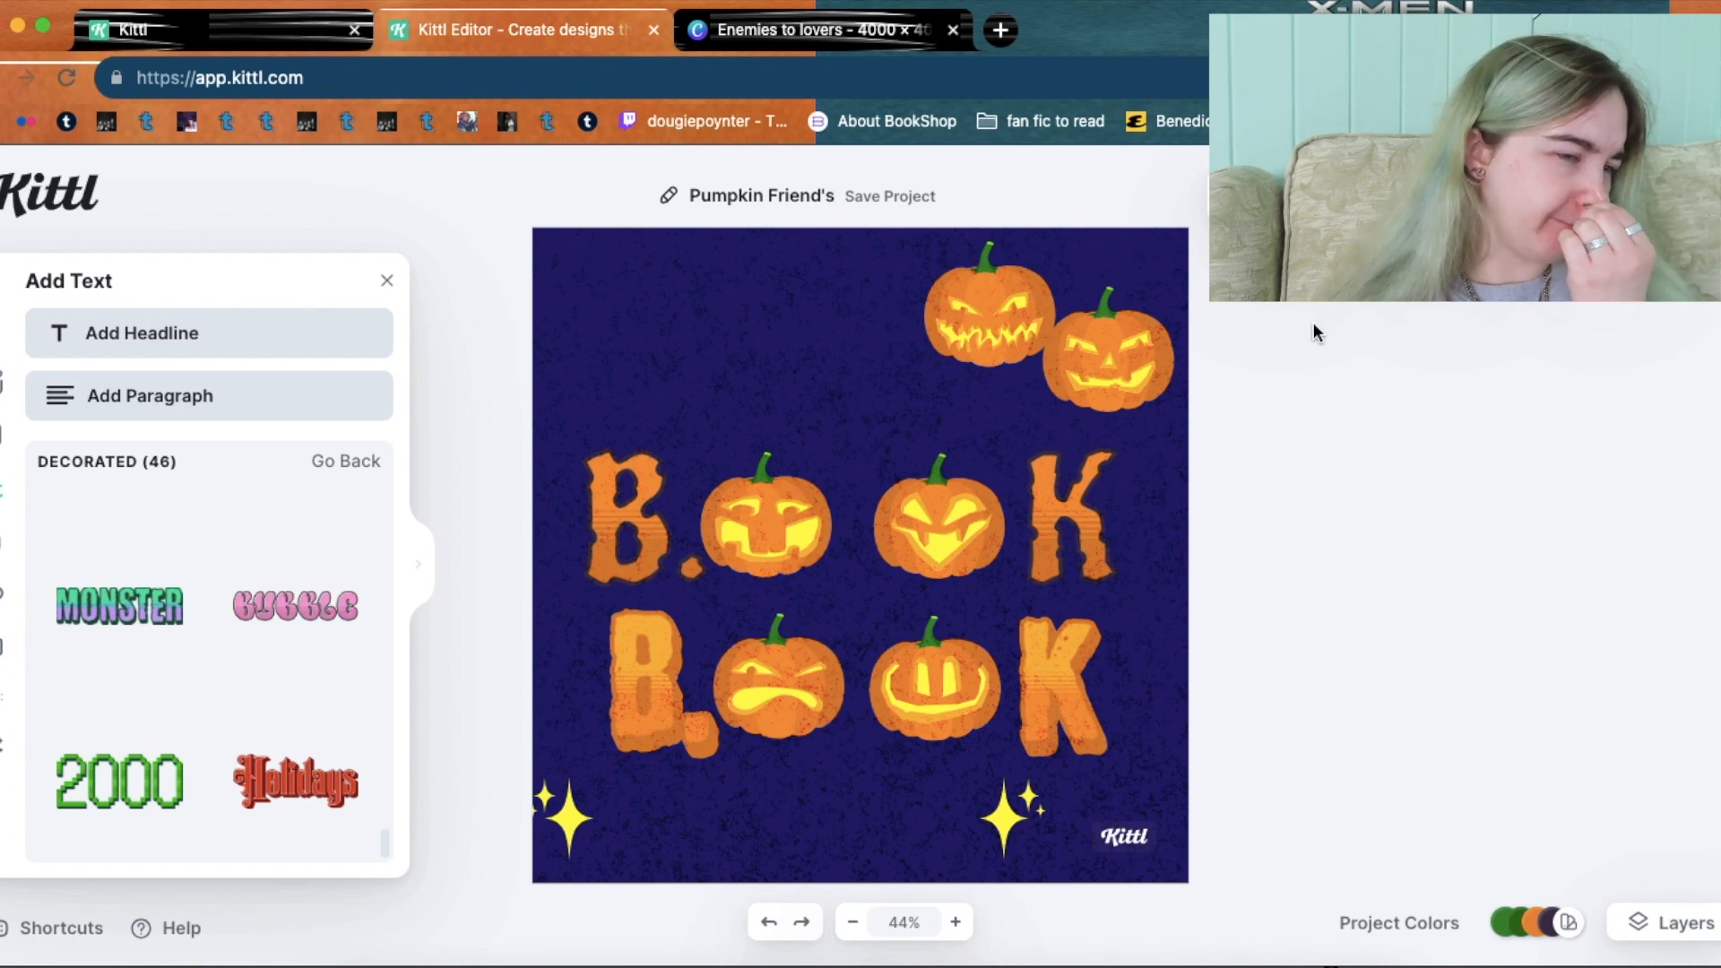
Leave the Decorated styles and browse the text categories down to Vintage and Paragraphs.
{"action": "mouse_move", "coordinate": [386, 844]}
{"action": "left_mouse_down"}
{"action": "mouse_move", "coordinate": [380, 798]}
{"action": "mouse_move", "coordinate": [395, 816]}
{"action": "left_mouse_up"}
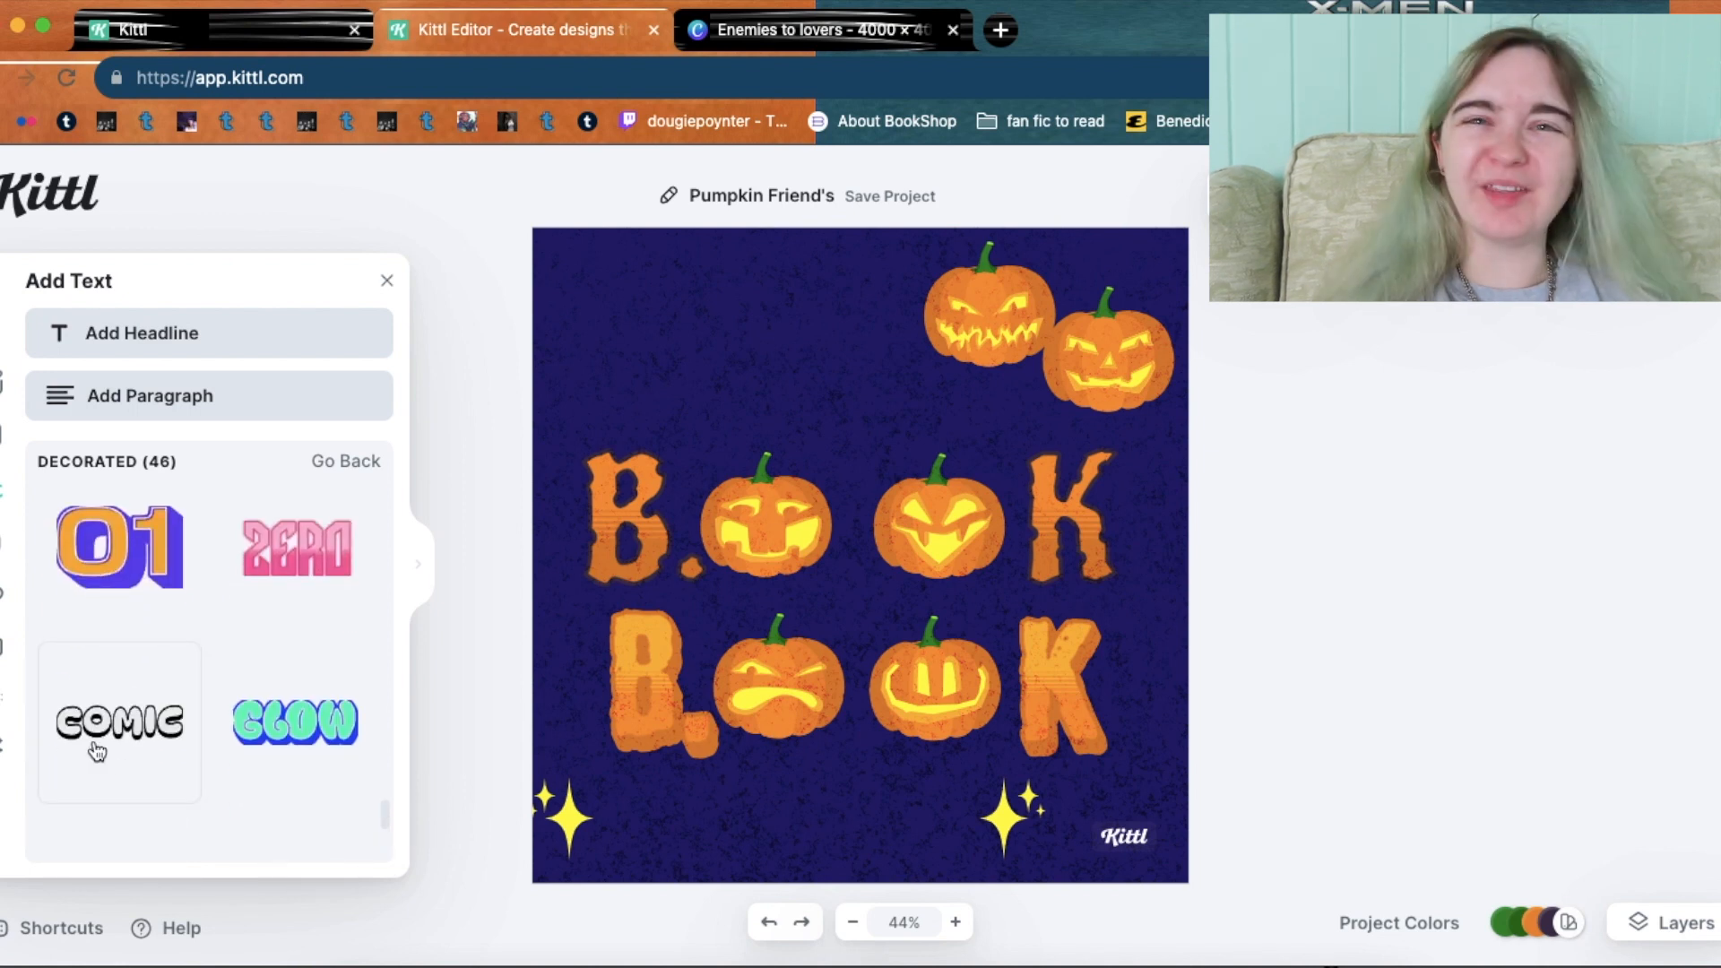
{"action": "left_click_drag", "start_coordinate": [382, 820], "coordinate": [358, 463]}
{"action": "left_click", "coordinate": [357, 461]}
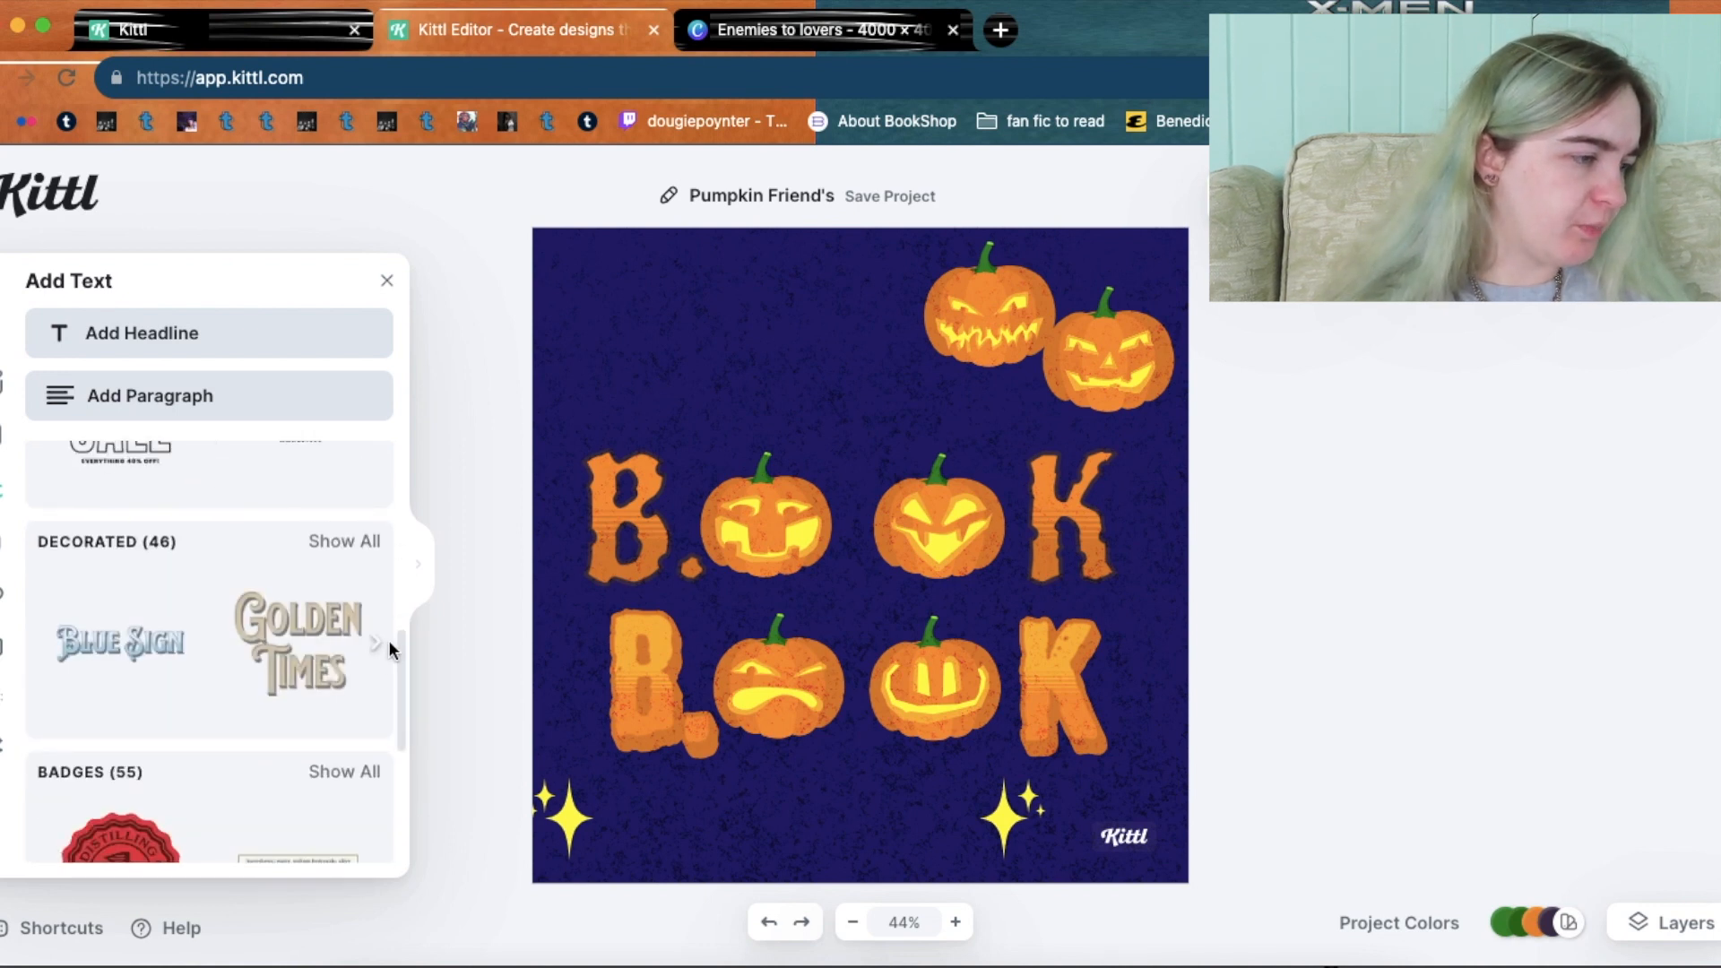
{"action": "left_click_drag", "start_coordinate": [400, 671], "coordinate": [385, 444]}
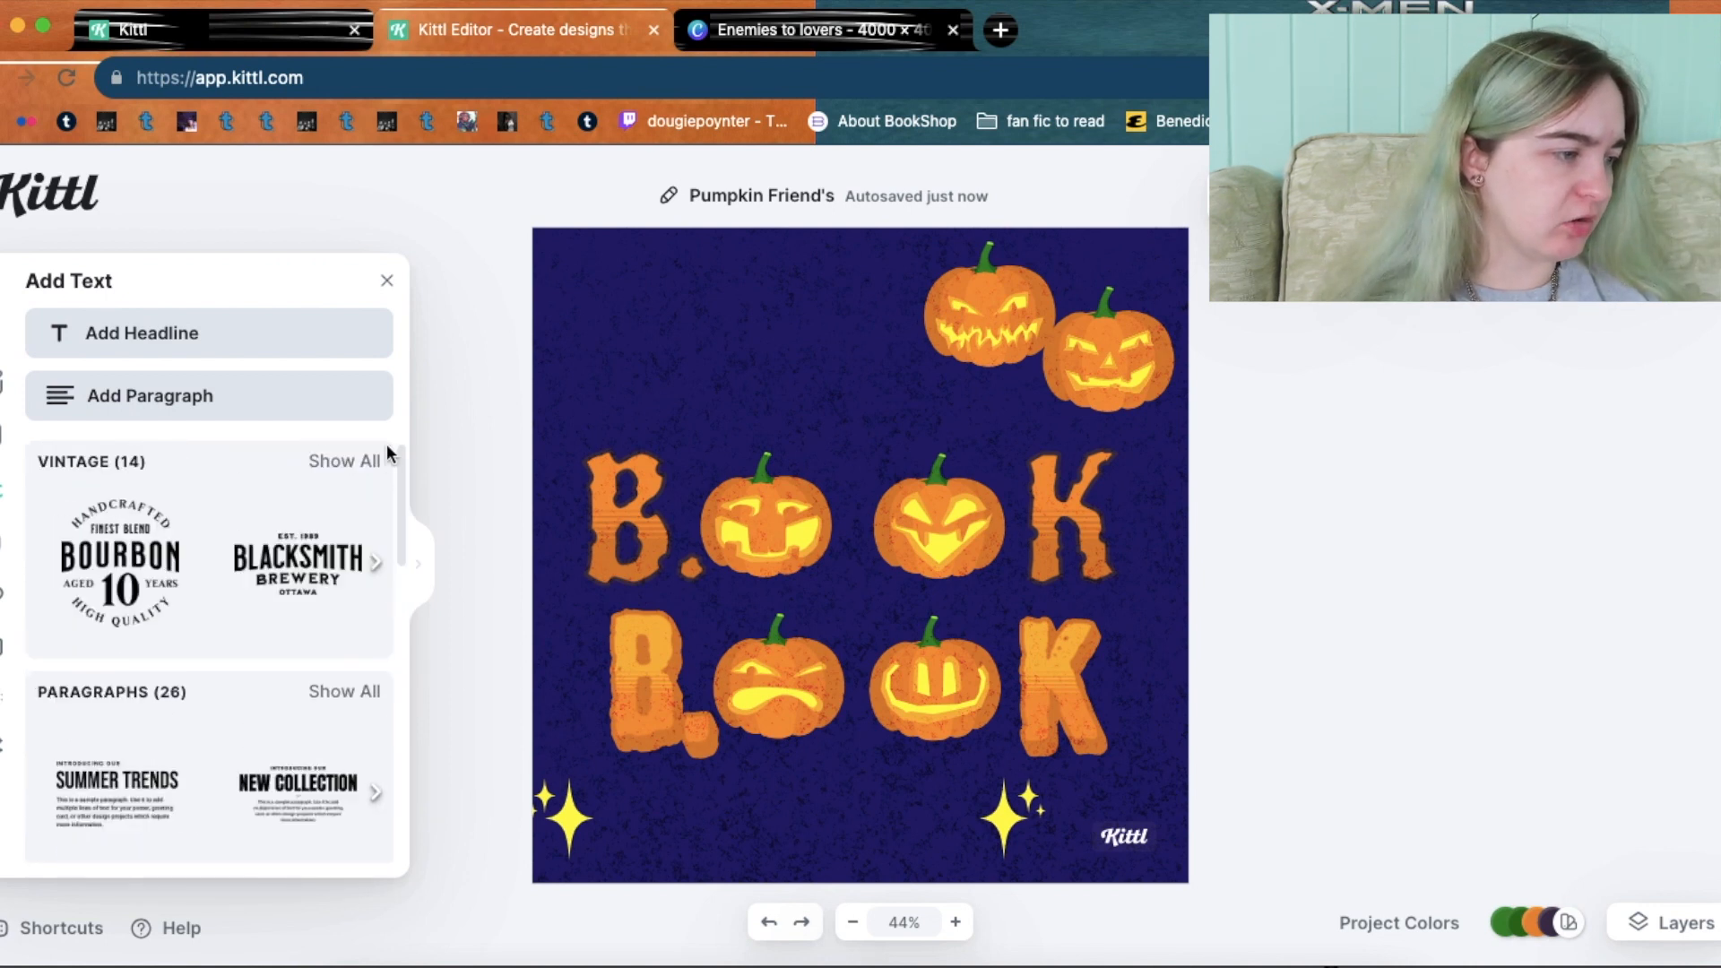
Add a headline reading 'B.' and 'k' separated by a long run of spaces.
{"action": "left_click", "coordinate": [301, 334]}
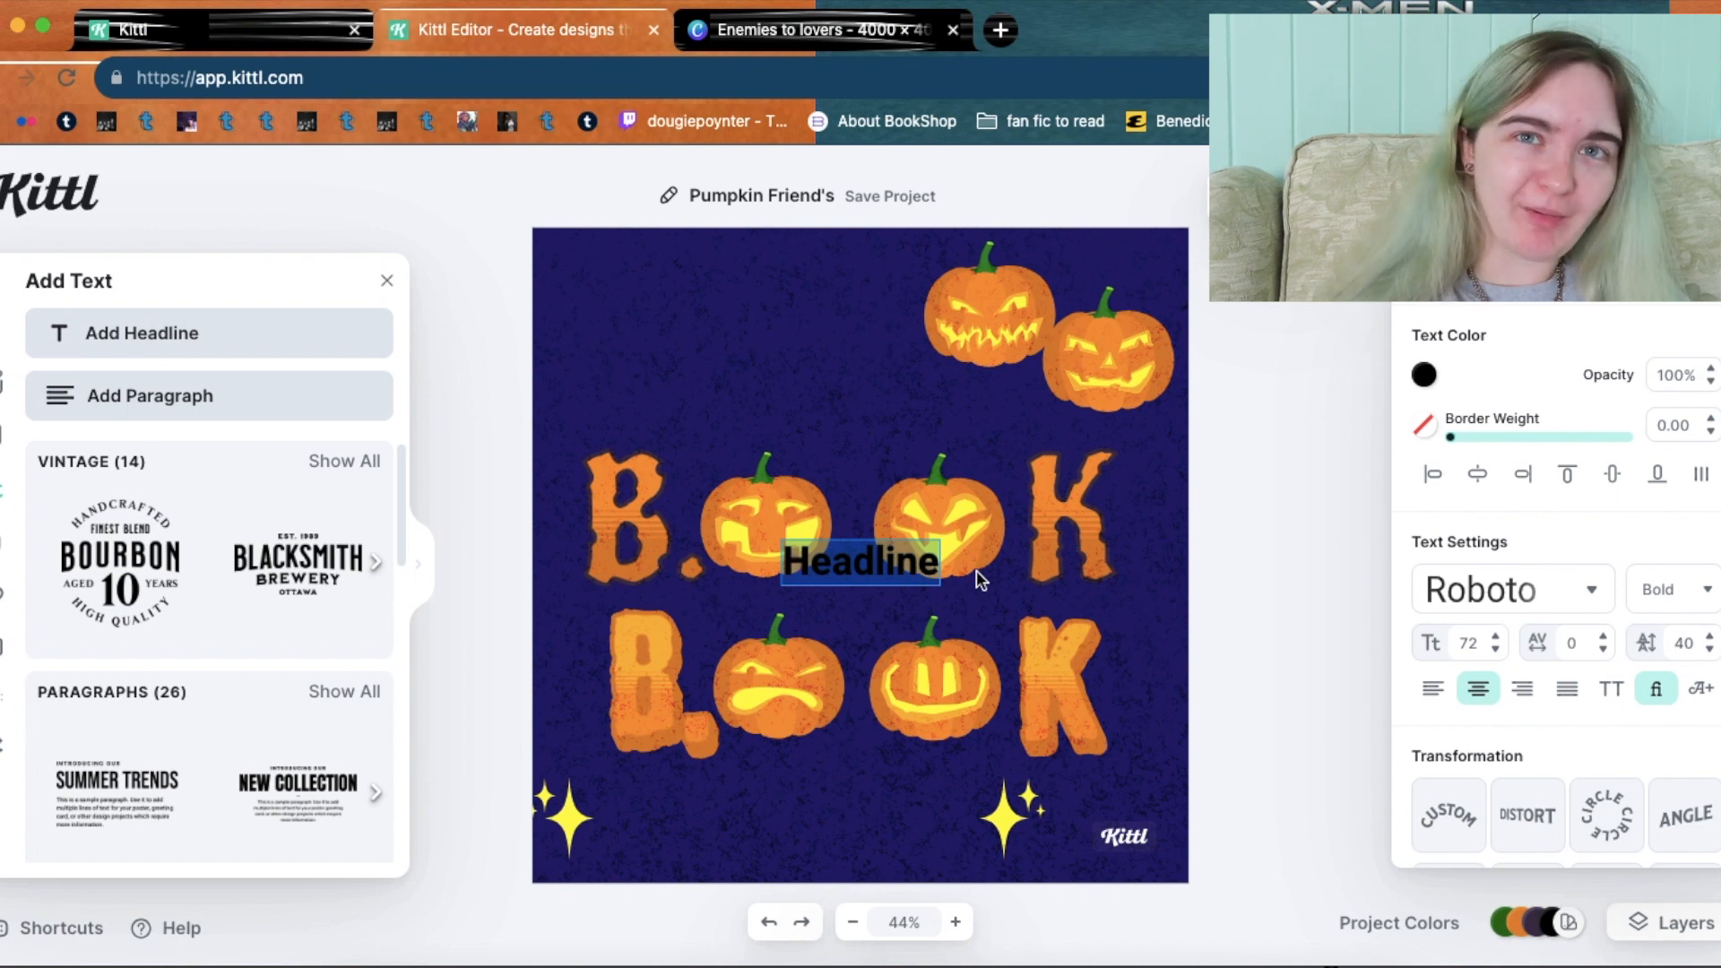
{"action": "key", "text": "BackSpace"}
{"action": "type", "text": "B.               "}
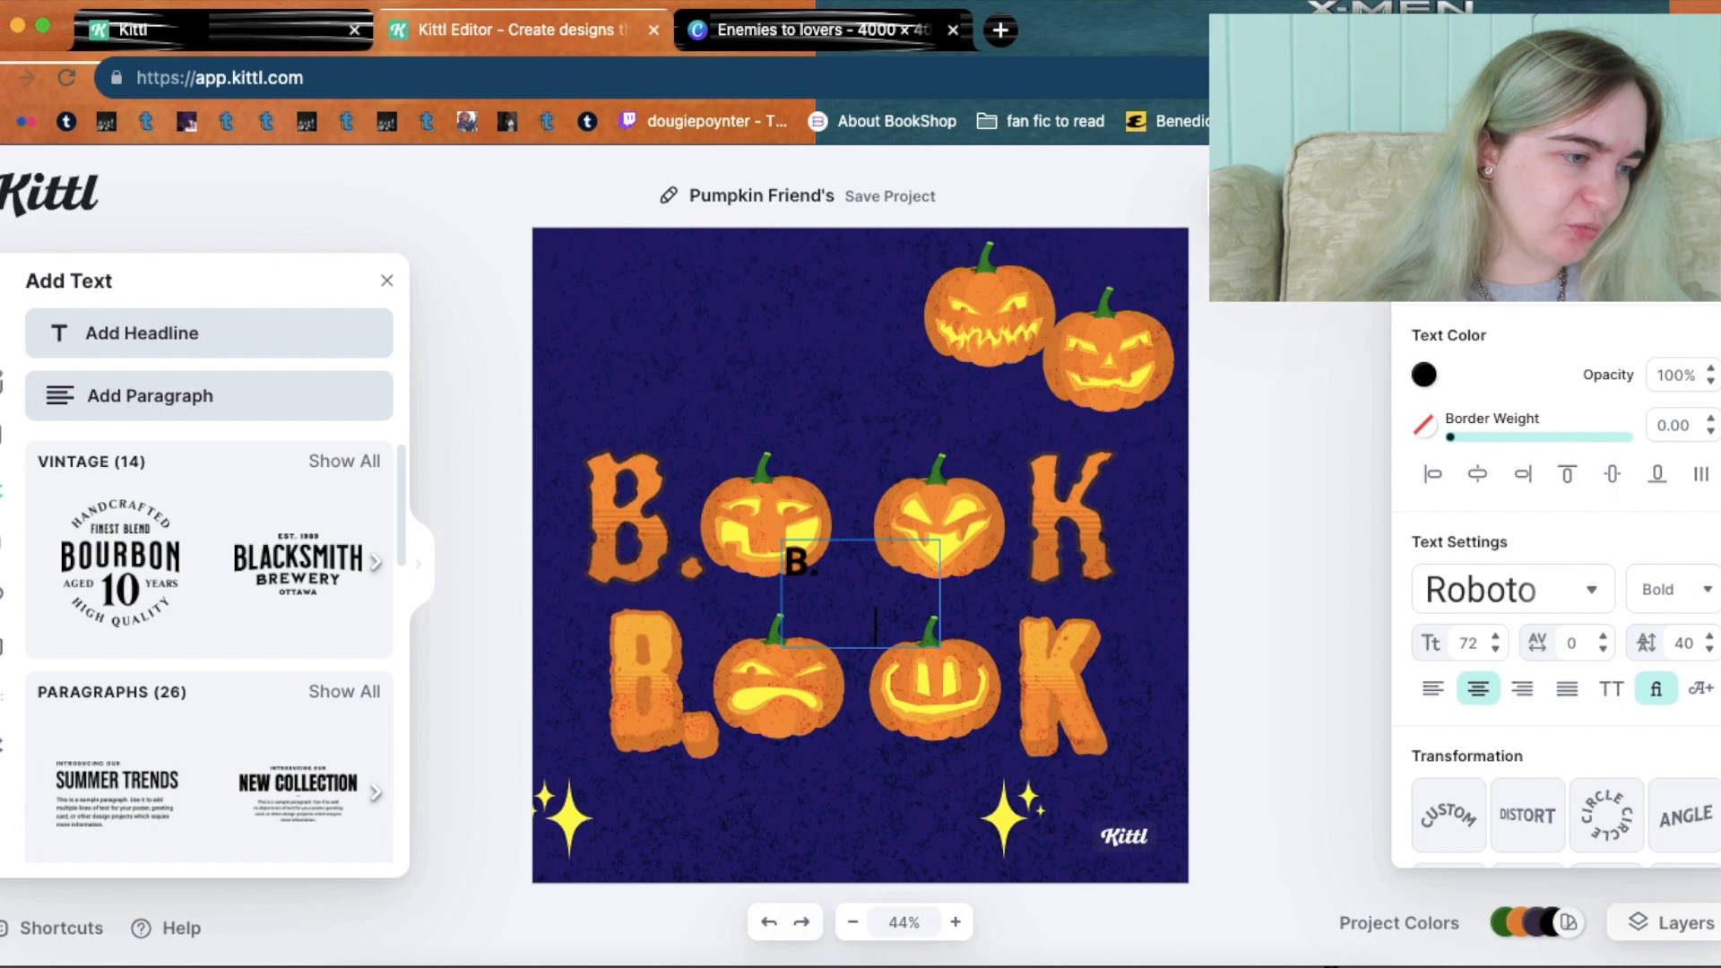
{"action": "type", "text": "k"}
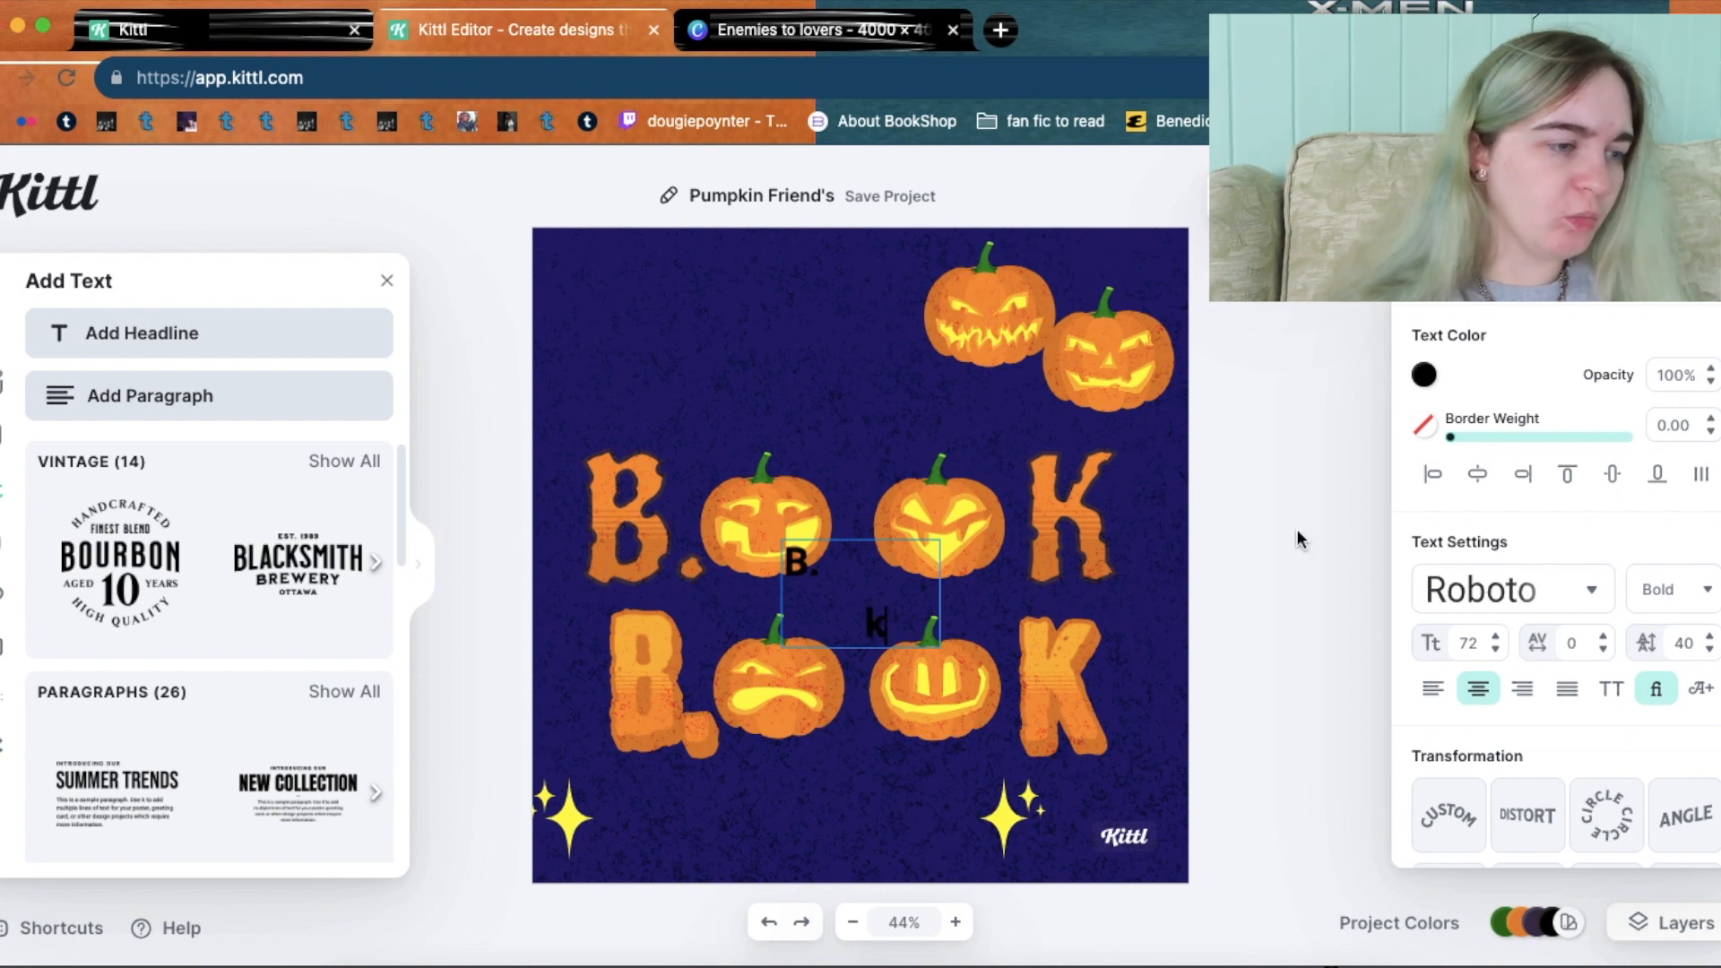
{"action": "key", "text": "Escape"}
Widen the B. k text box and enlarge it to size 160 across the top.
{"action": "left_click_drag", "start_coordinate": [946, 584], "coordinate": [1103, 584]}
{"action": "left_click_drag", "start_coordinate": [916, 532], "coordinate": [670, 348]}
{"action": "left_click", "coordinate": [840, 549]}
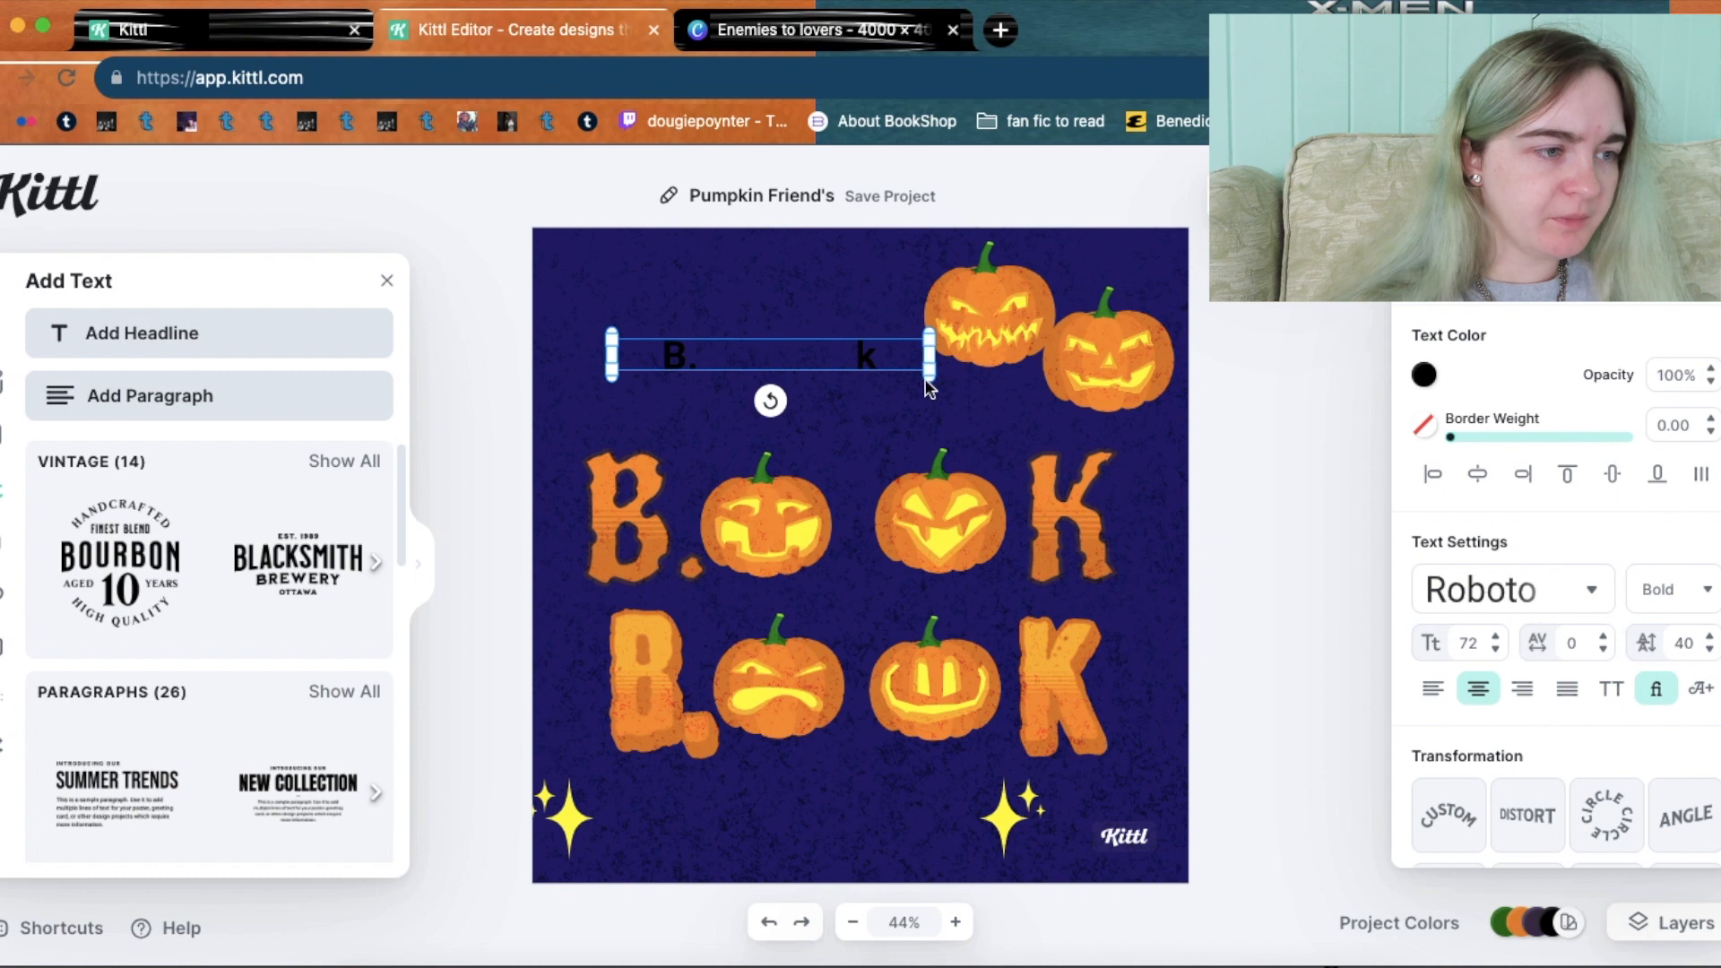
{"action": "left_click", "coordinate": [918, 375]}
{"action": "left_click", "coordinate": [862, 359]}
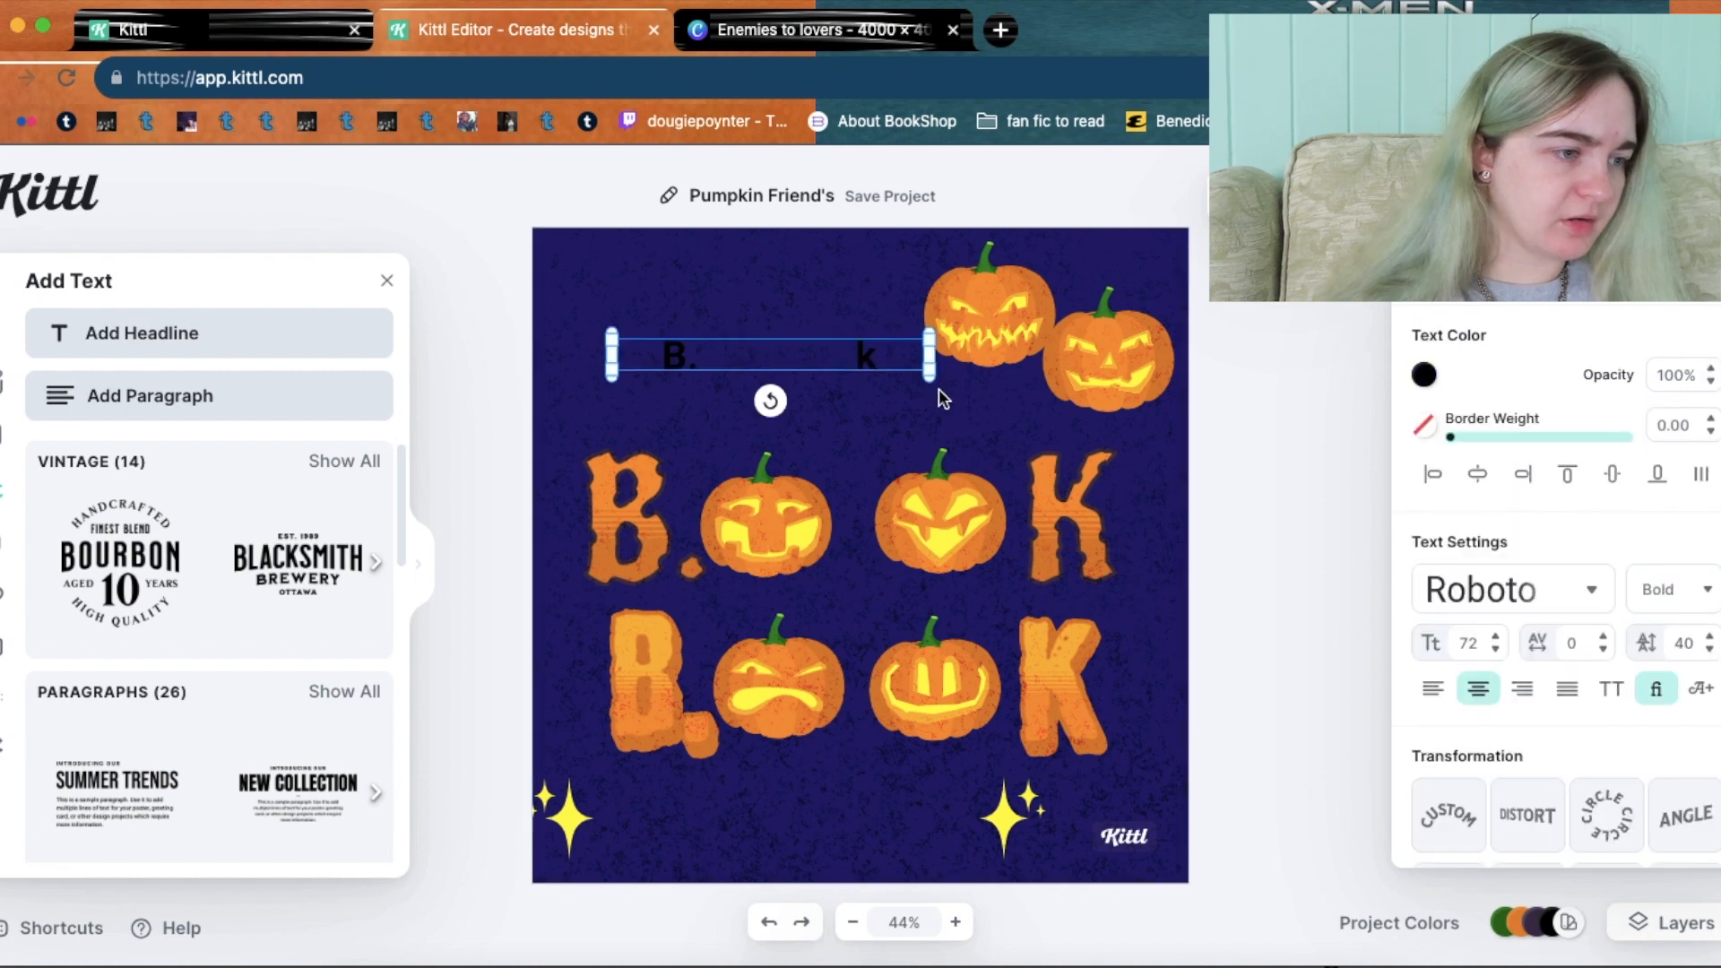
{"action": "left_click_drag", "start_coordinate": [947, 382], "coordinate": [1247, 403]}
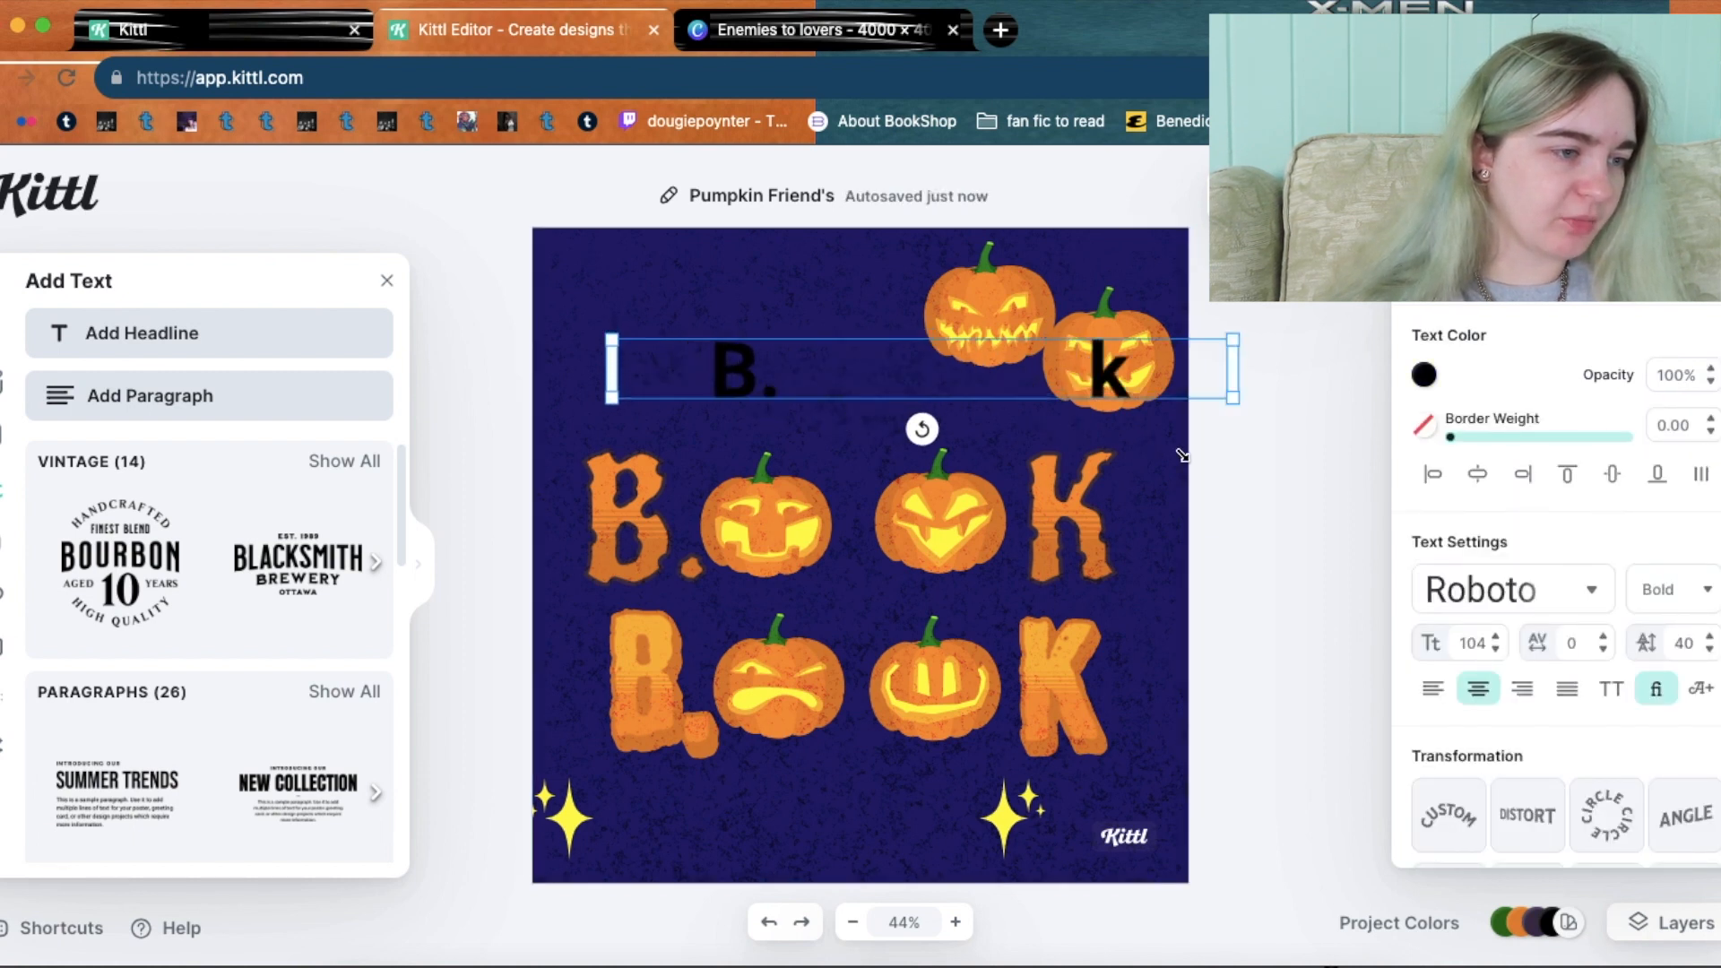
{"action": "left_click_drag", "start_coordinate": [611, 339], "coordinate": [534, 340]}
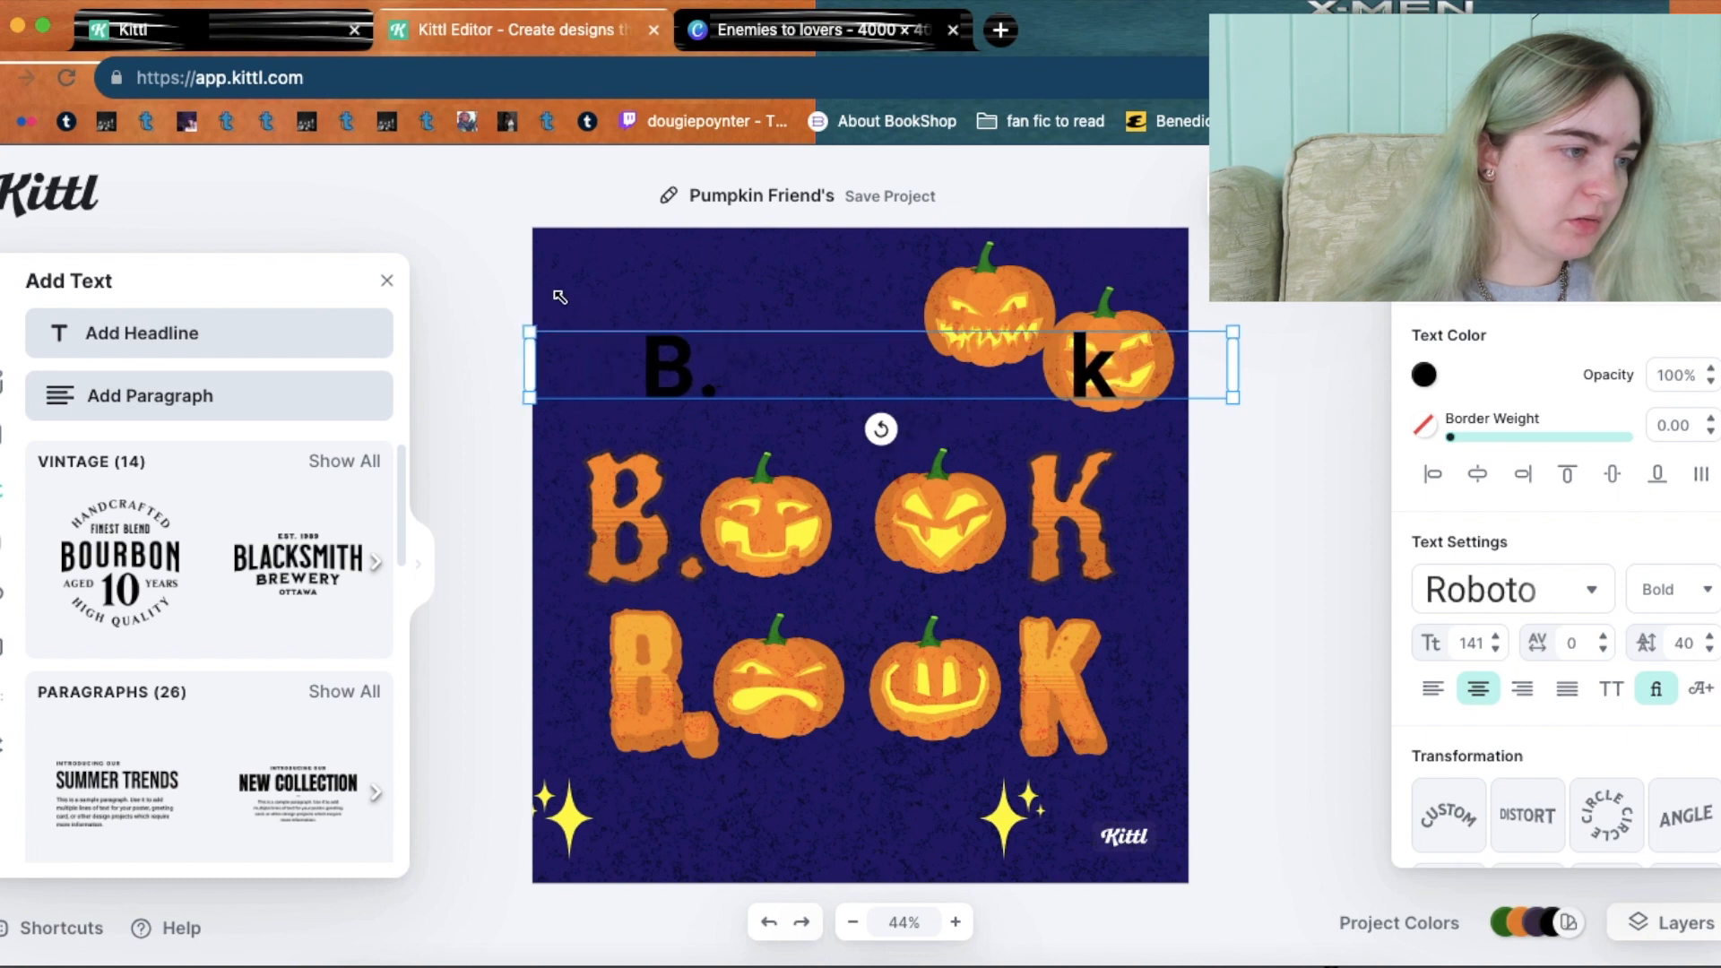
{"action": "left_click", "coordinate": [880, 373]}
{"action": "left_click", "coordinate": [737, 371]}
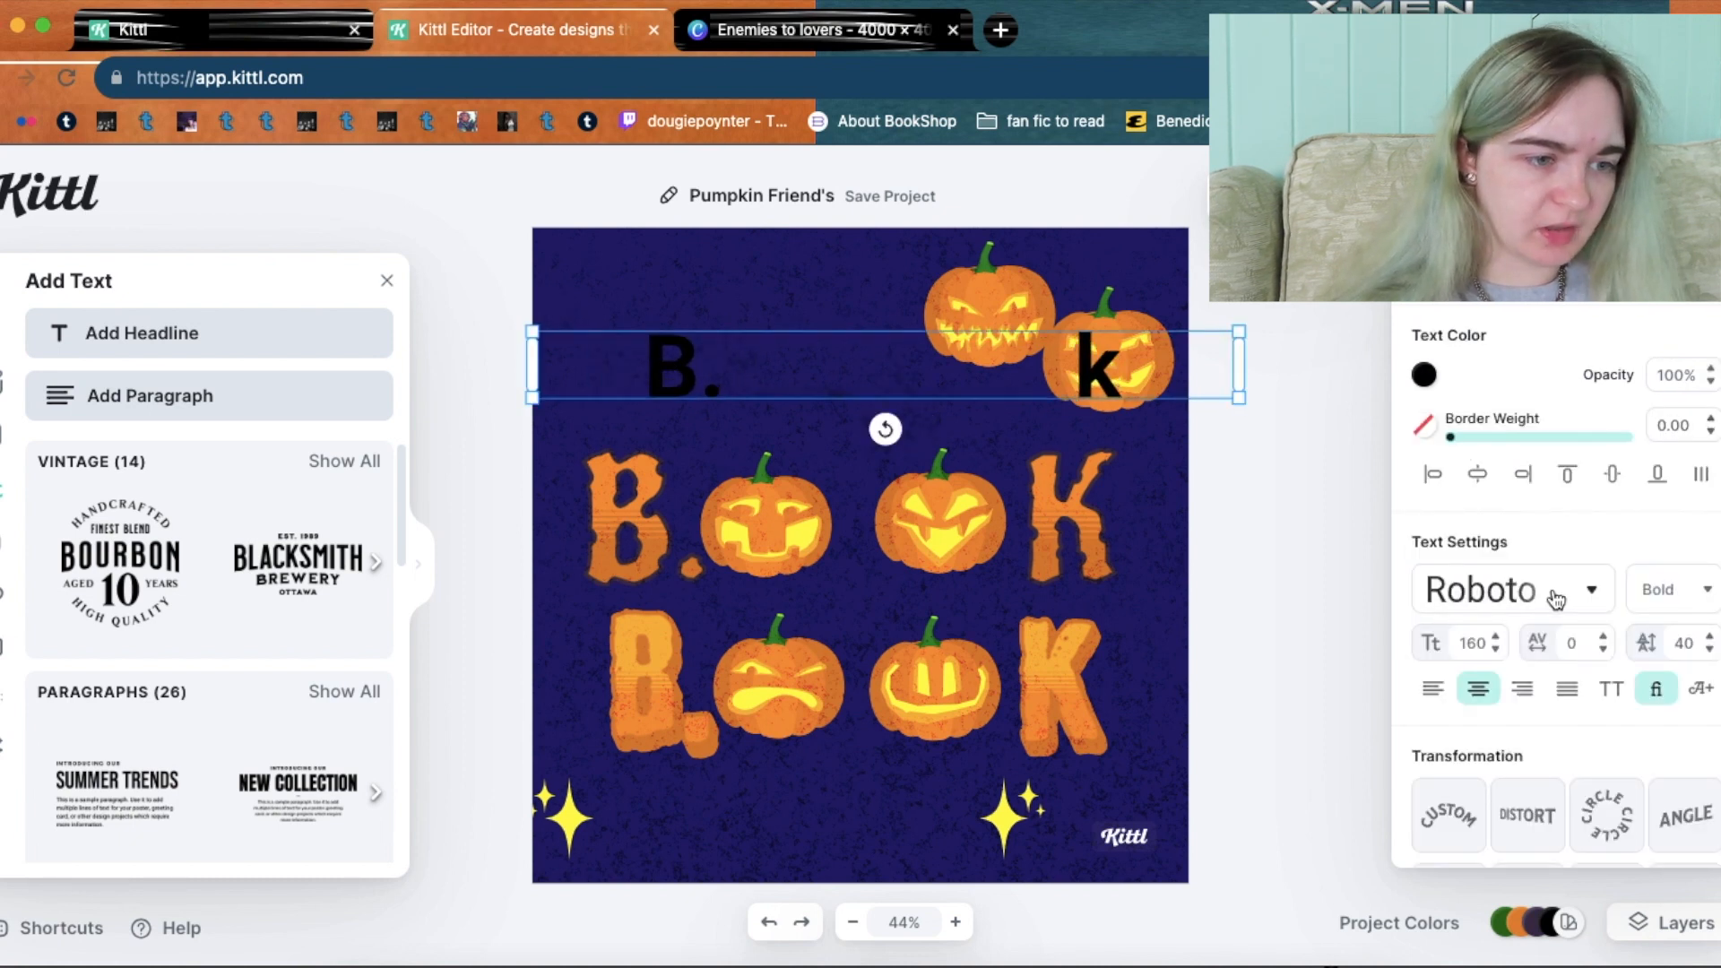
Change the B. k headline's font from Roboto Bold to Jolly Lodger.
{"action": "left_click", "coordinate": [1556, 599]}
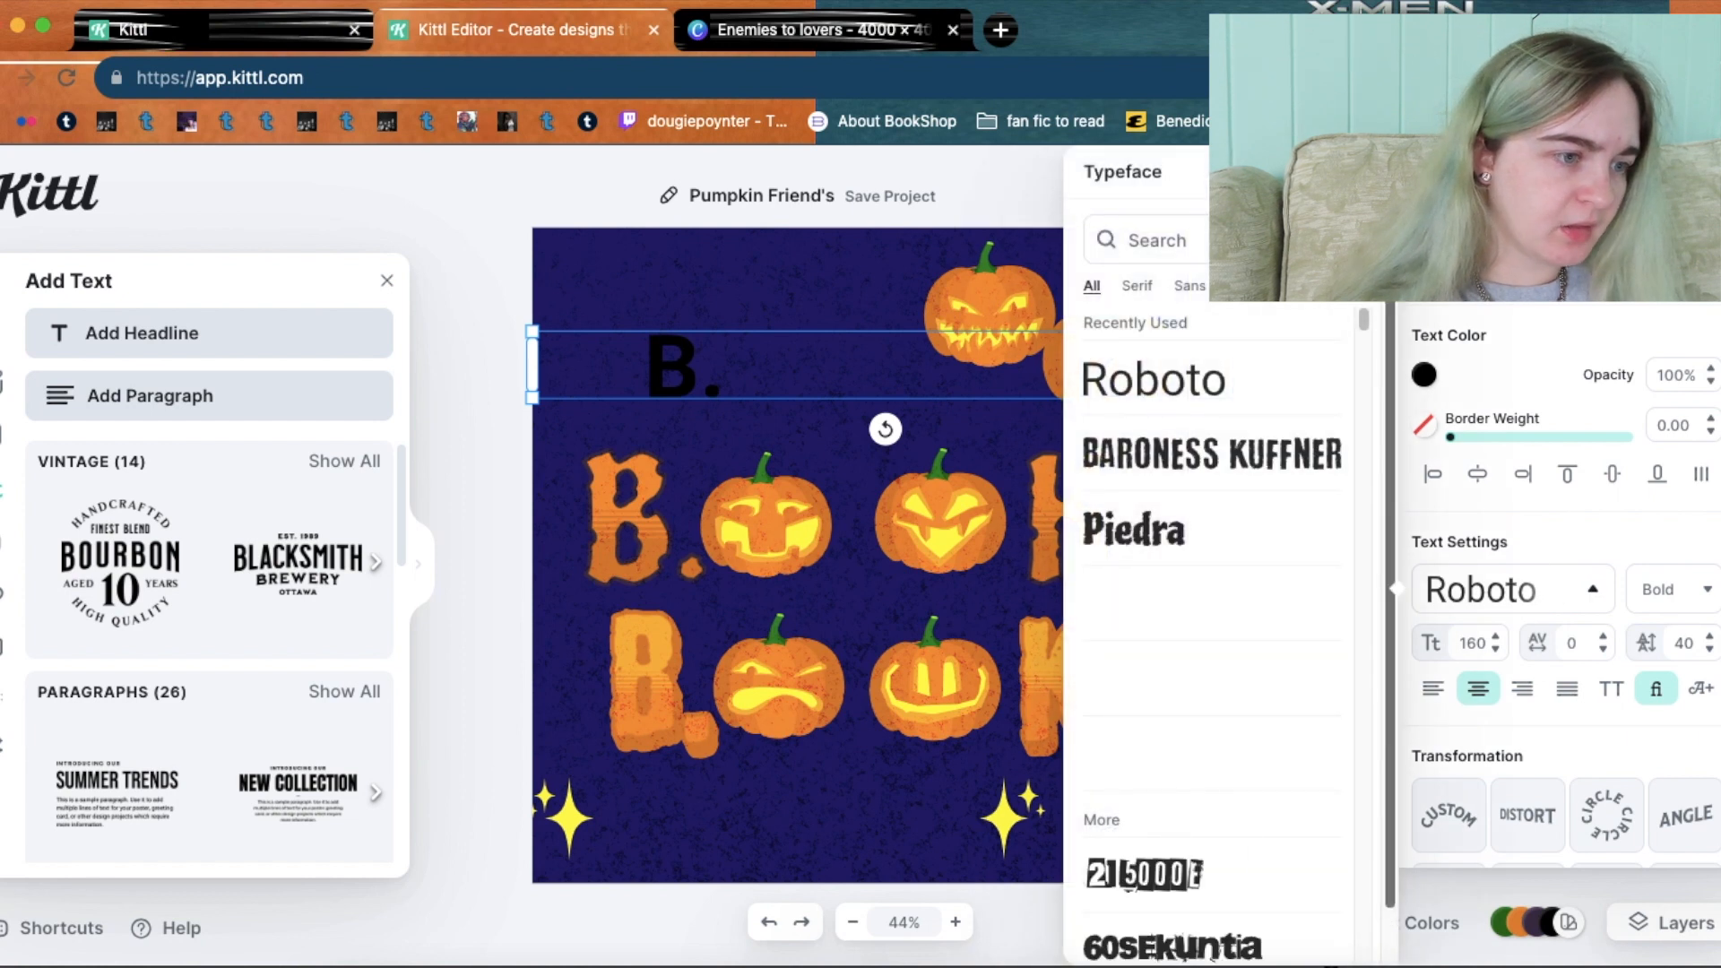
{"action": "type", "text": "spo"}
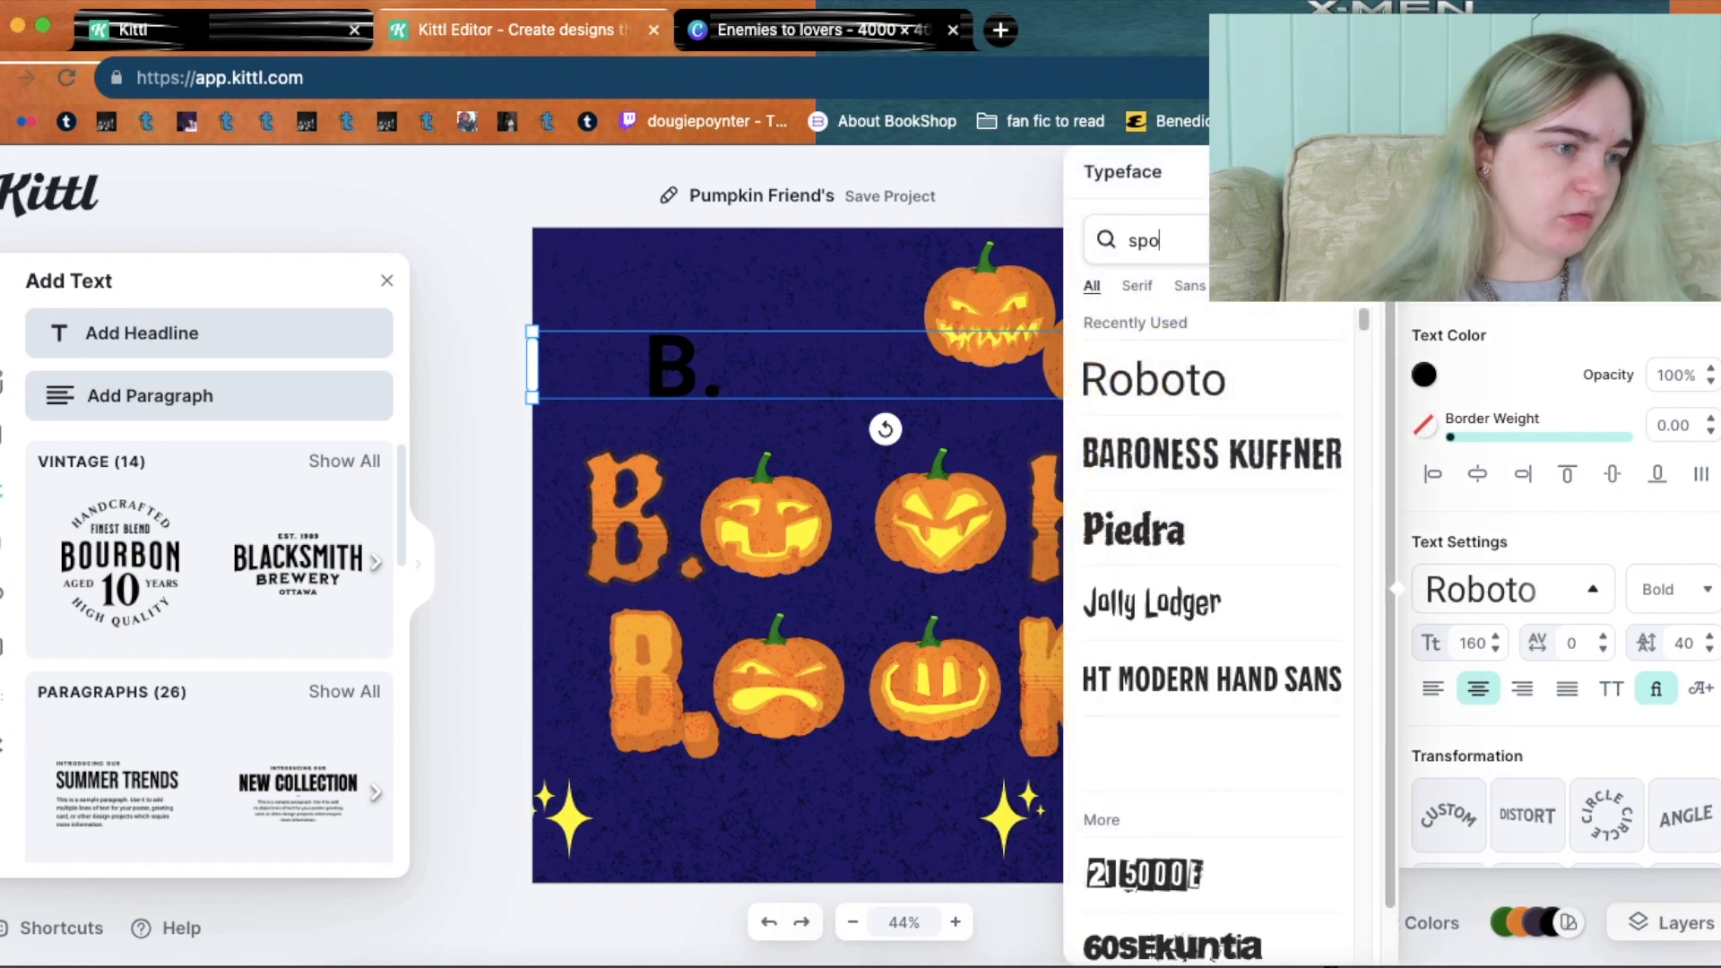
{"action": "type", "text": "oky"}
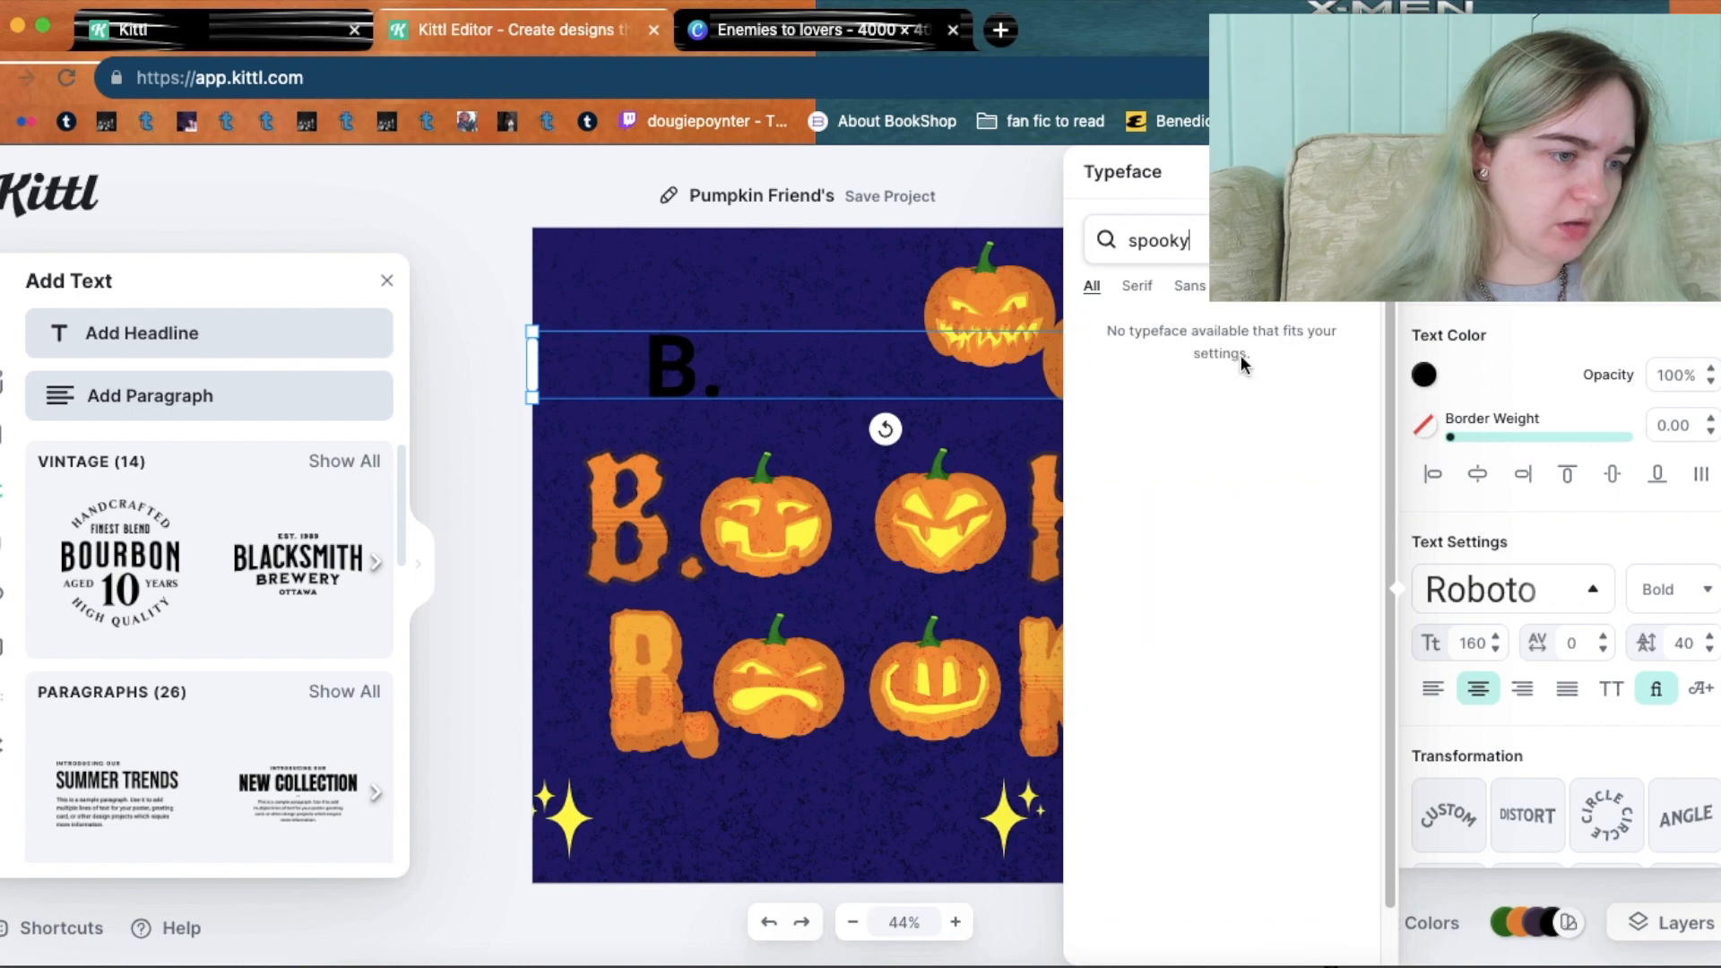
{"action": "key", "text": "BackSpace"}
{"action": "key", "text": "BackSpace"}
{"action": "key", "text": "BackSpace"}
{"action": "key", "text": "BackSpace"}
{"action": "key", "text": "BackSpace"}
{"action": "key", "text": "BackSpace"}
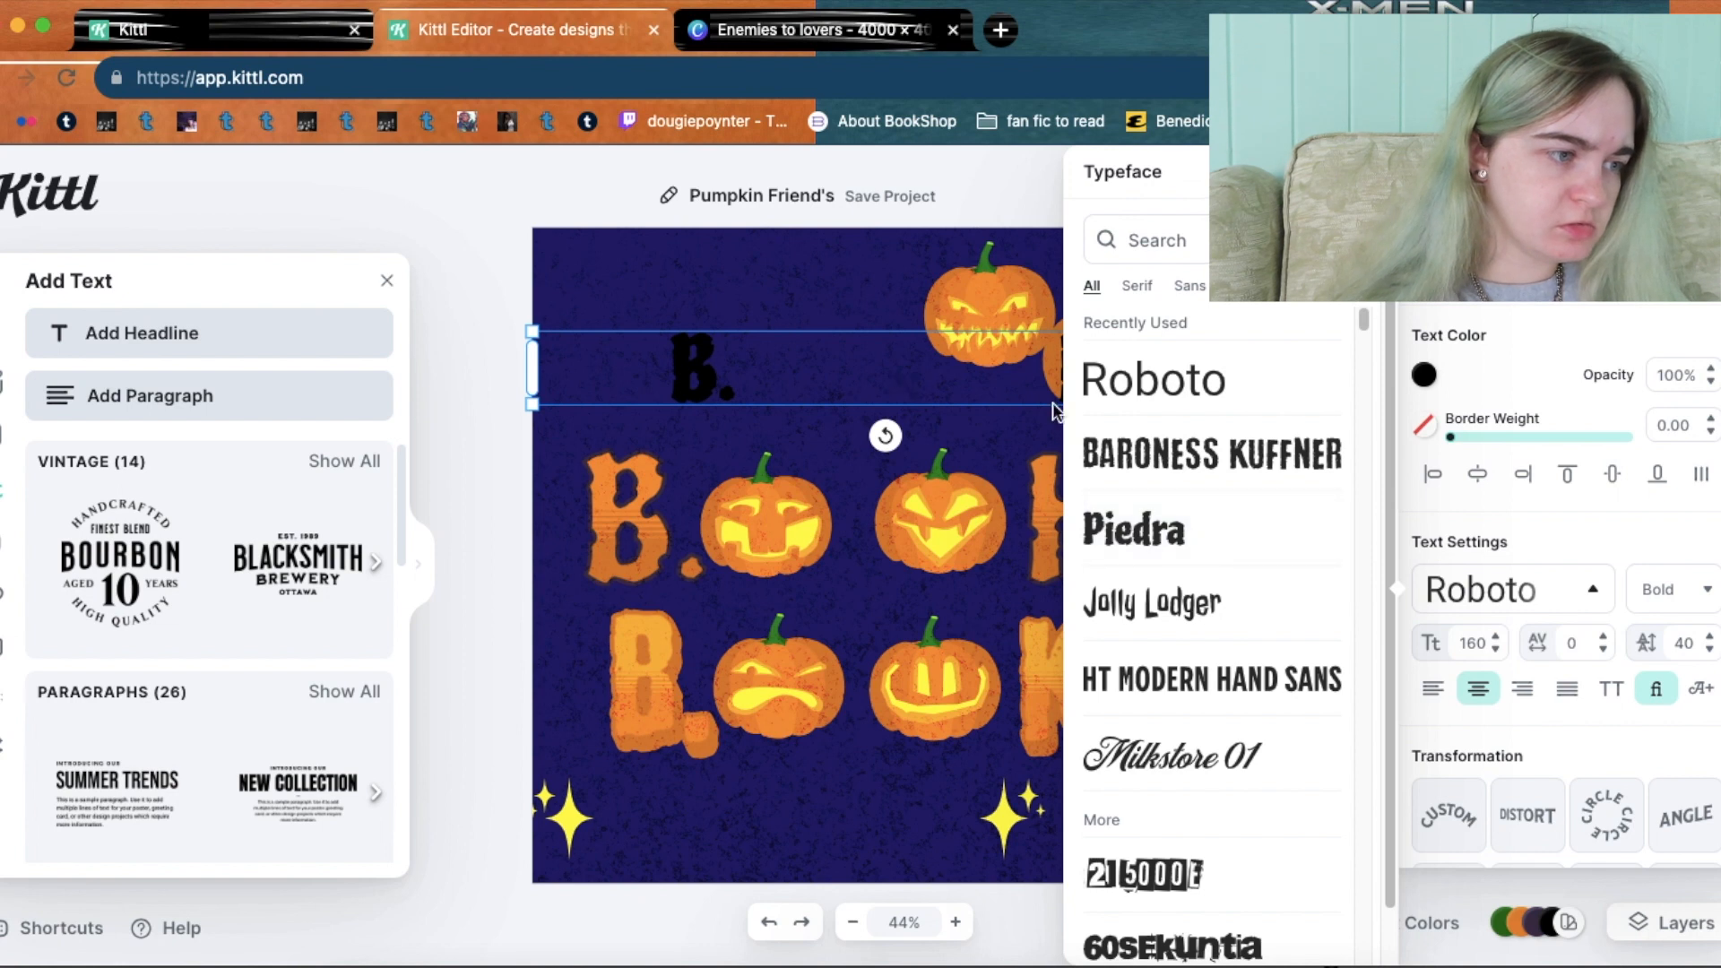
{"action": "left_click", "coordinate": [1224, 620]}
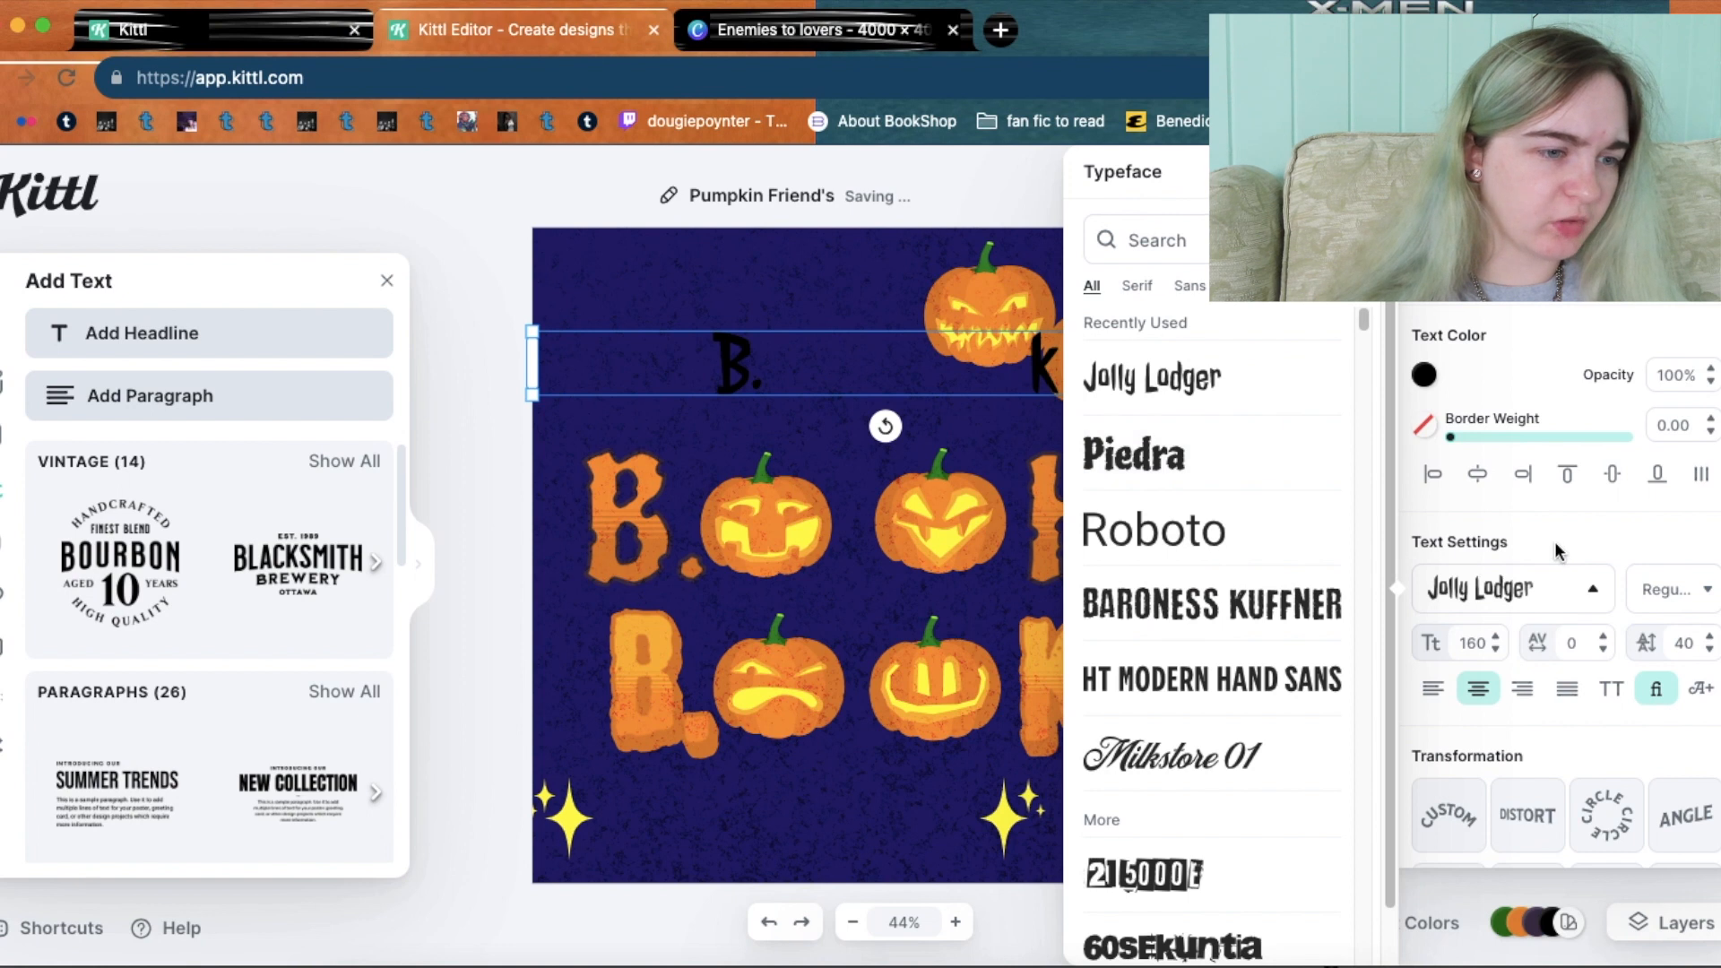
{"action": "left_click", "coordinate": [1555, 542]}
{"action": "left_click", "coordinate": [1424, 375]}
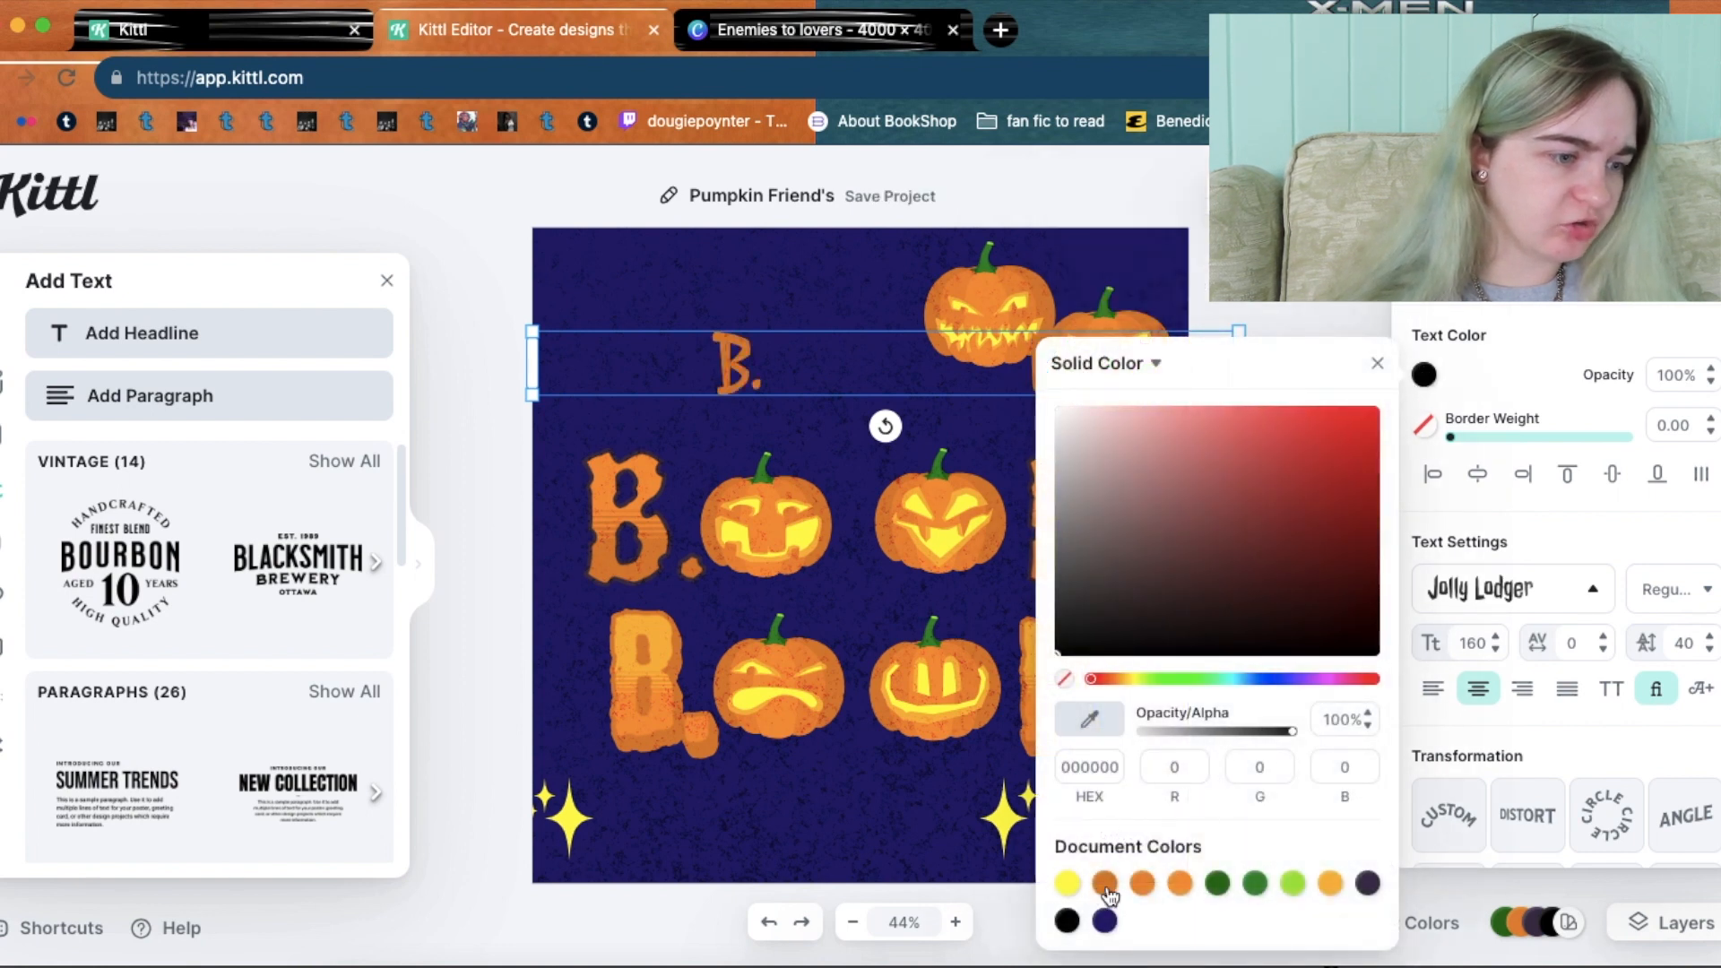
Colour the B. k headline orange while trying the first decoration and shadow styles.
{"action": "left_click", "coordinate": [1107, 886]}
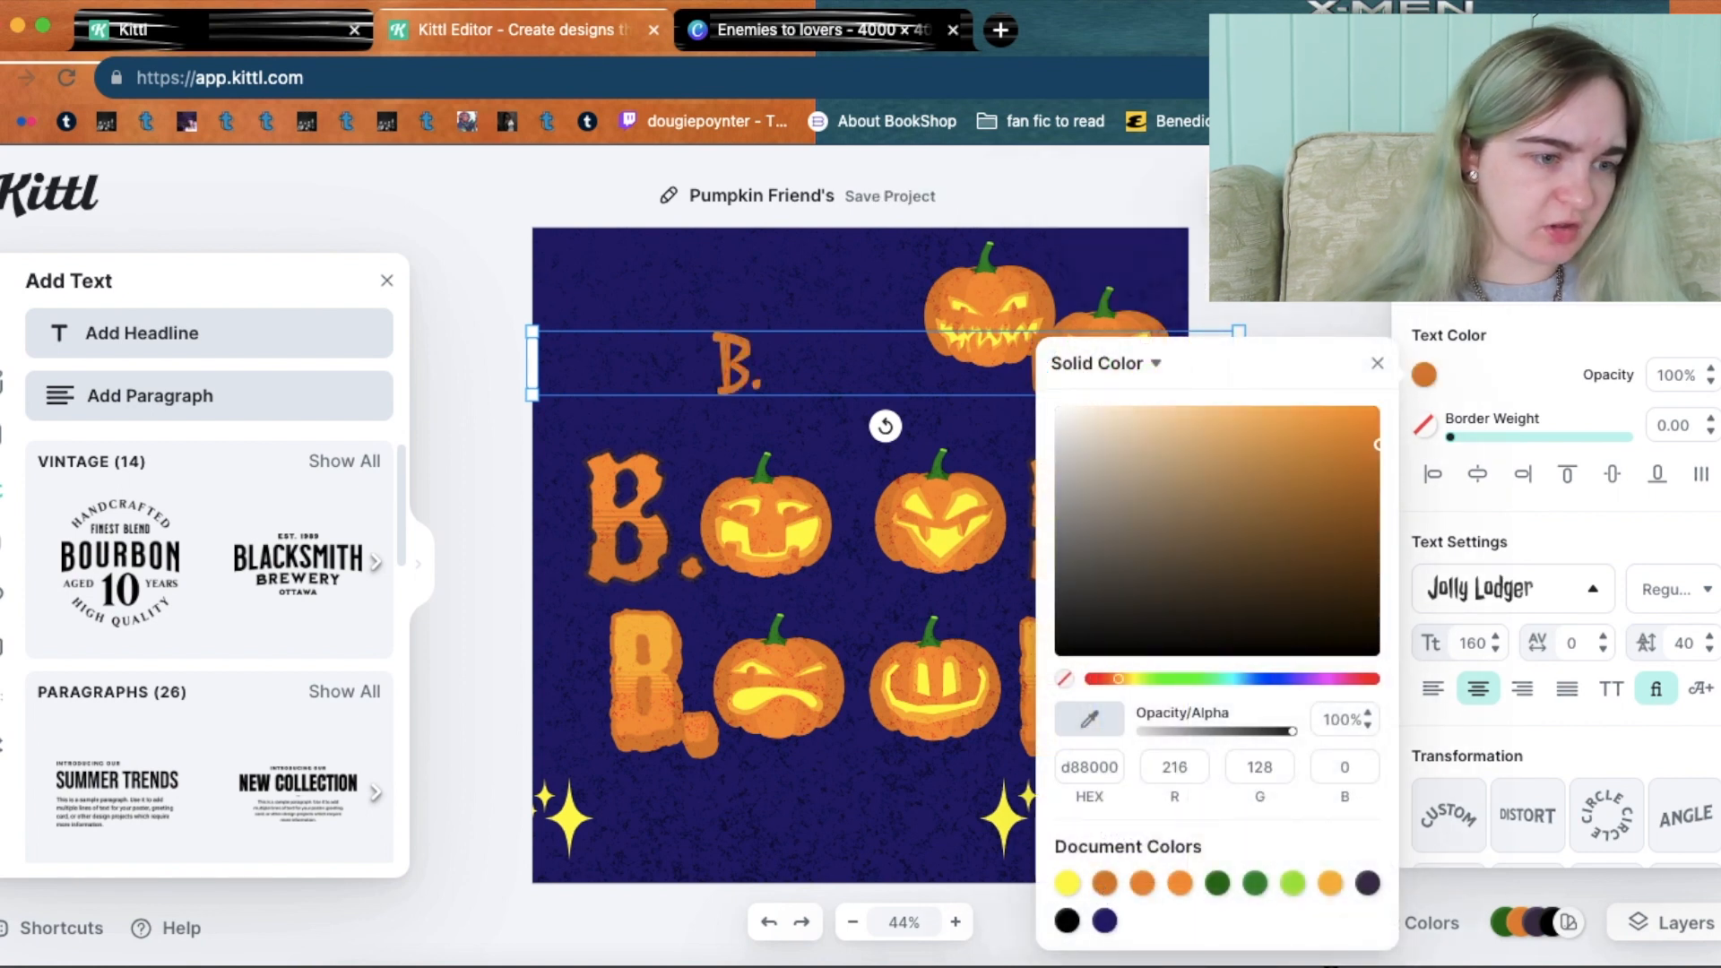
{"action": "scroll", "coordinate": [1565, 619], "scroll_direction": "down", "scroll_amount": 2}
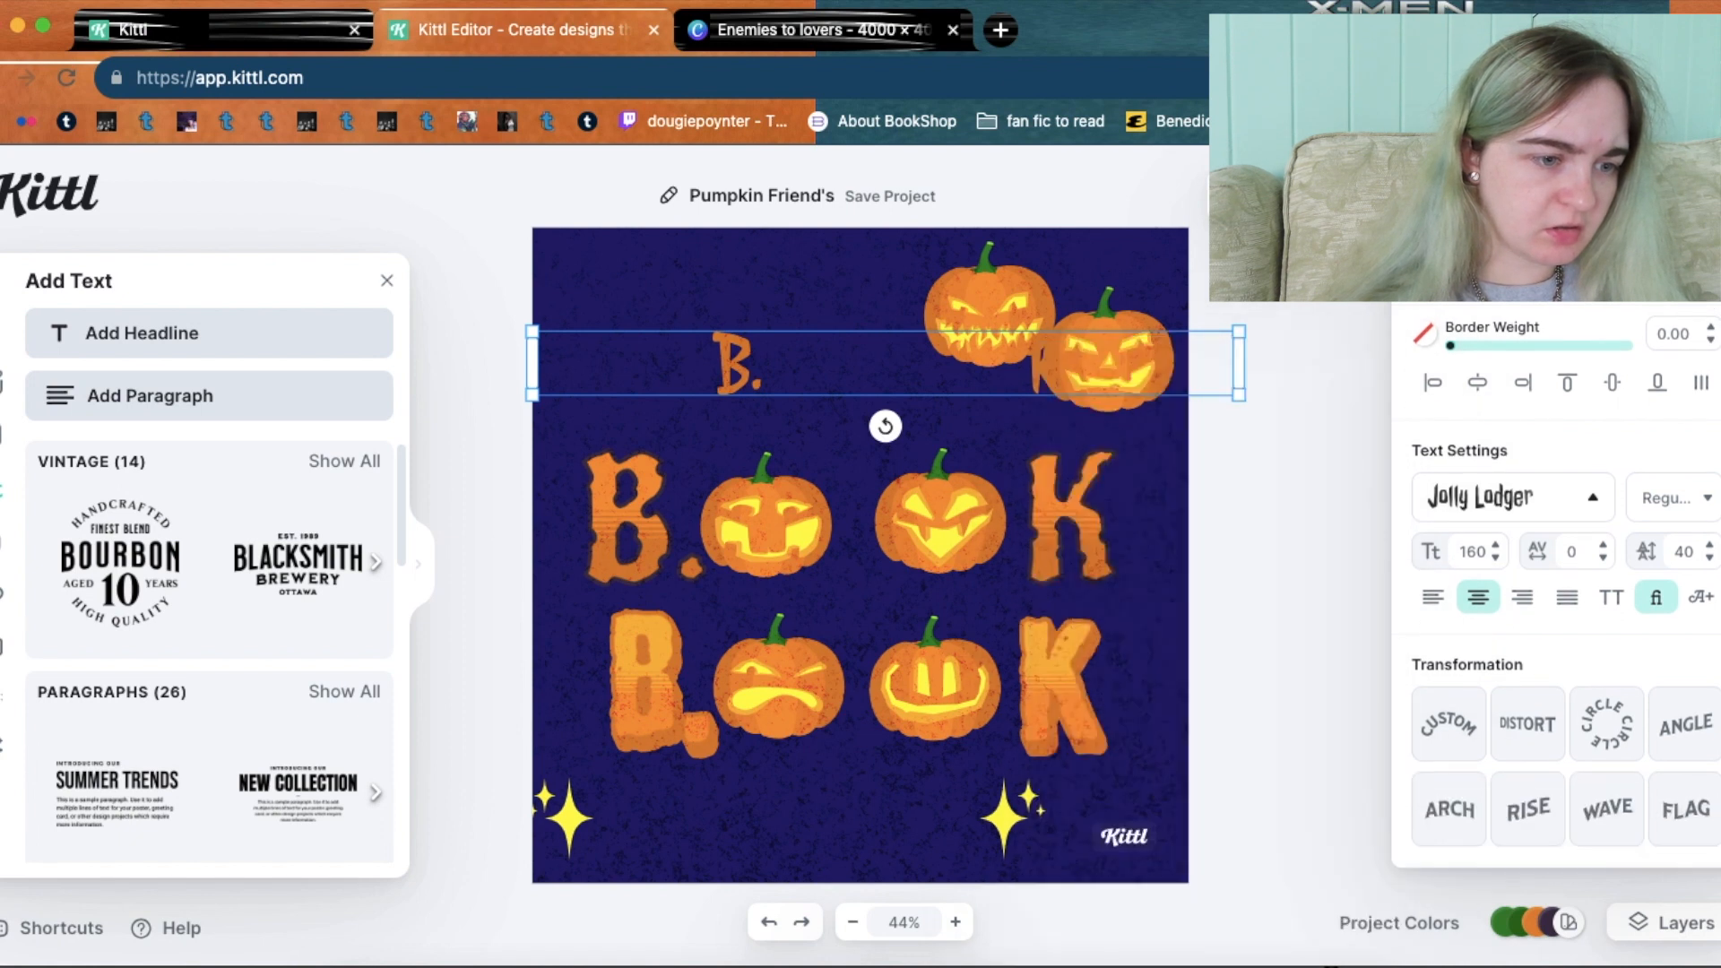
{"action": "scroll", "coordinate": [1564, 619], "scroll_direction": "up", "scroll_amount": 2}
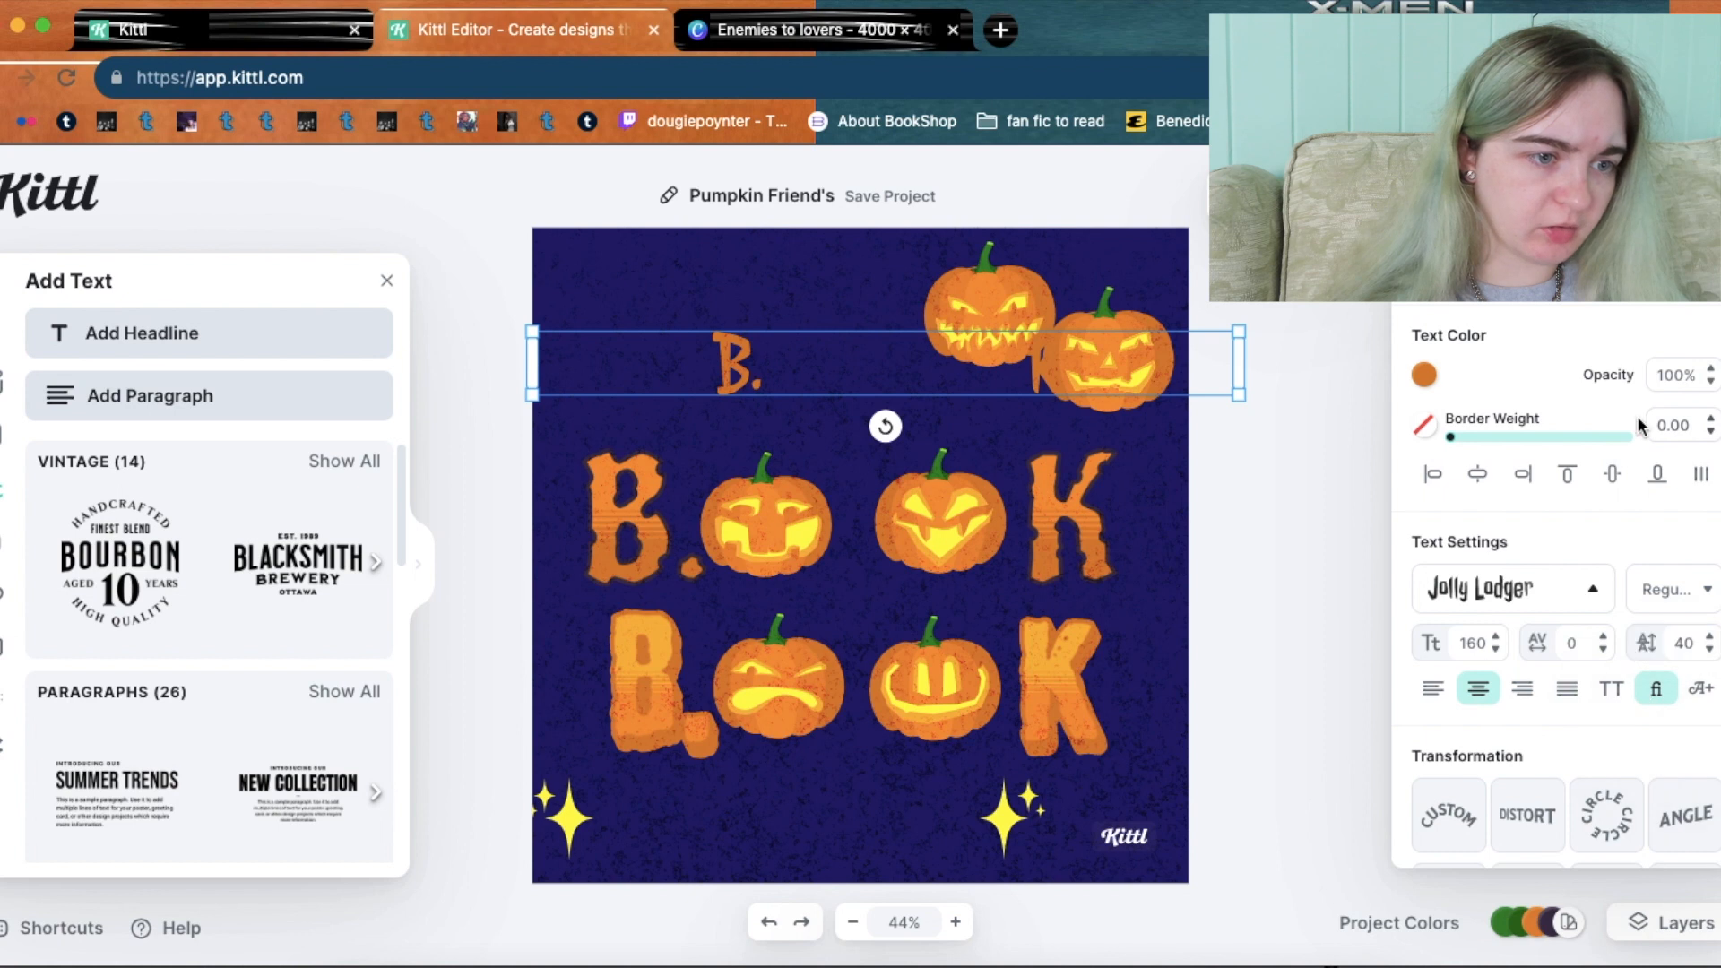
{"action": "scroll", "coordinate": [1639, 425], "scroll_direction": "down", "scroll_amount": 10}
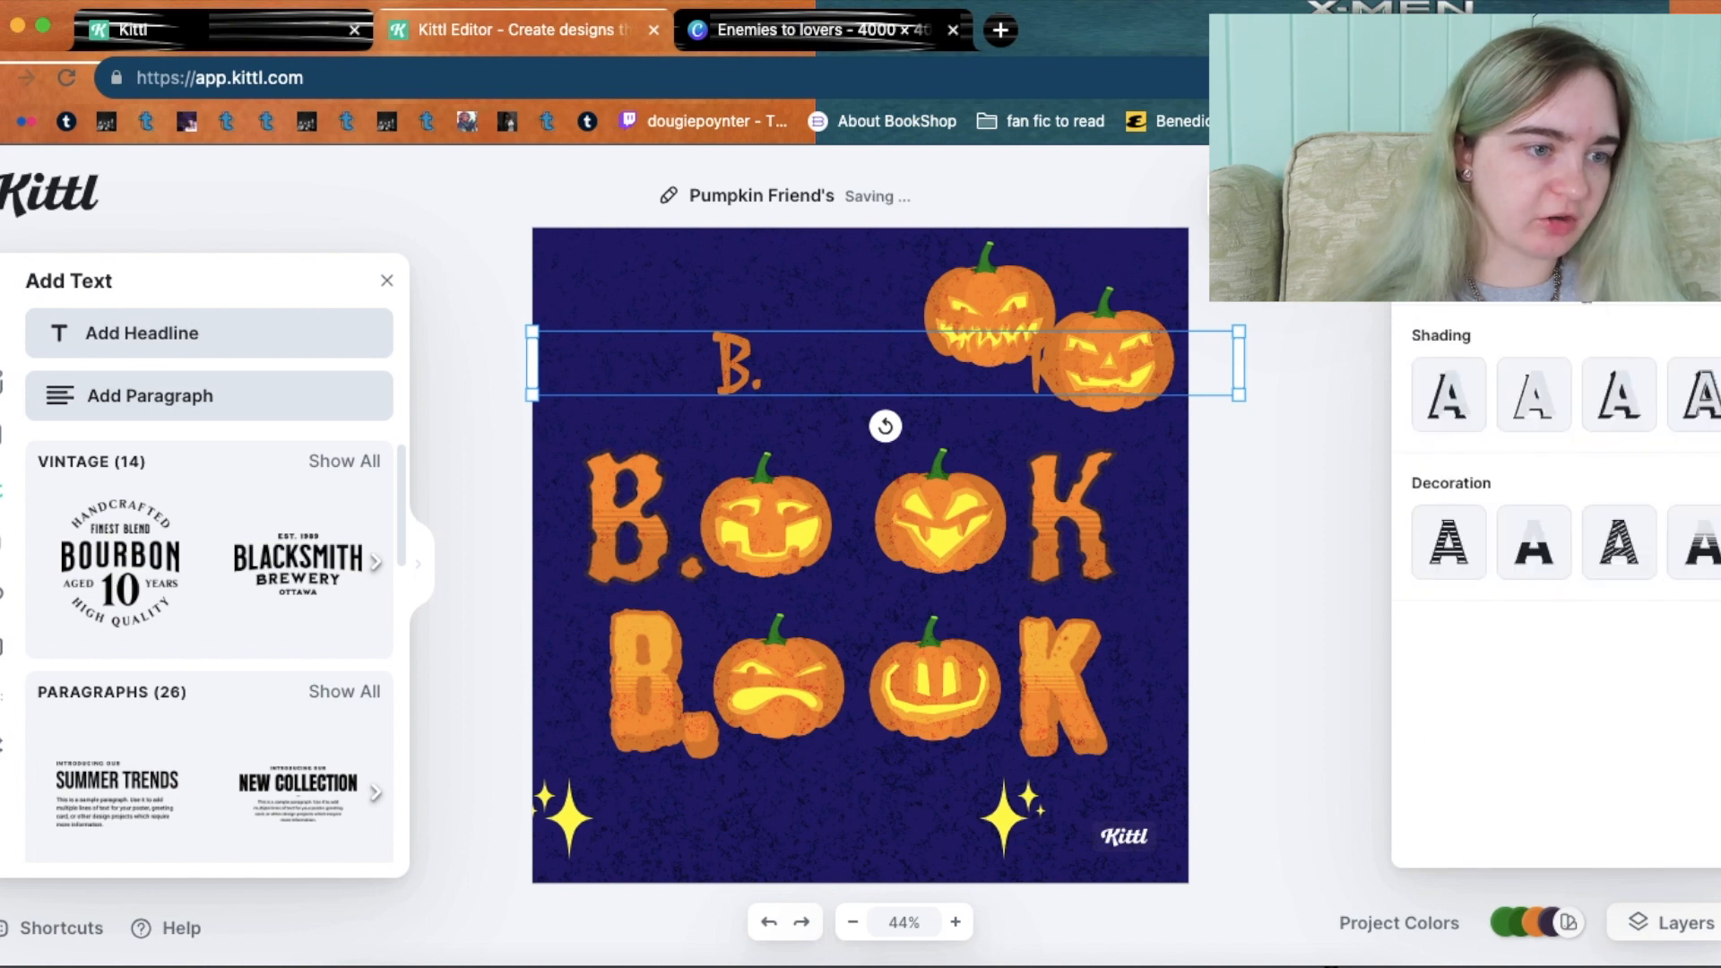
{"action": "left_click", "coordinate": [1449, 541]}
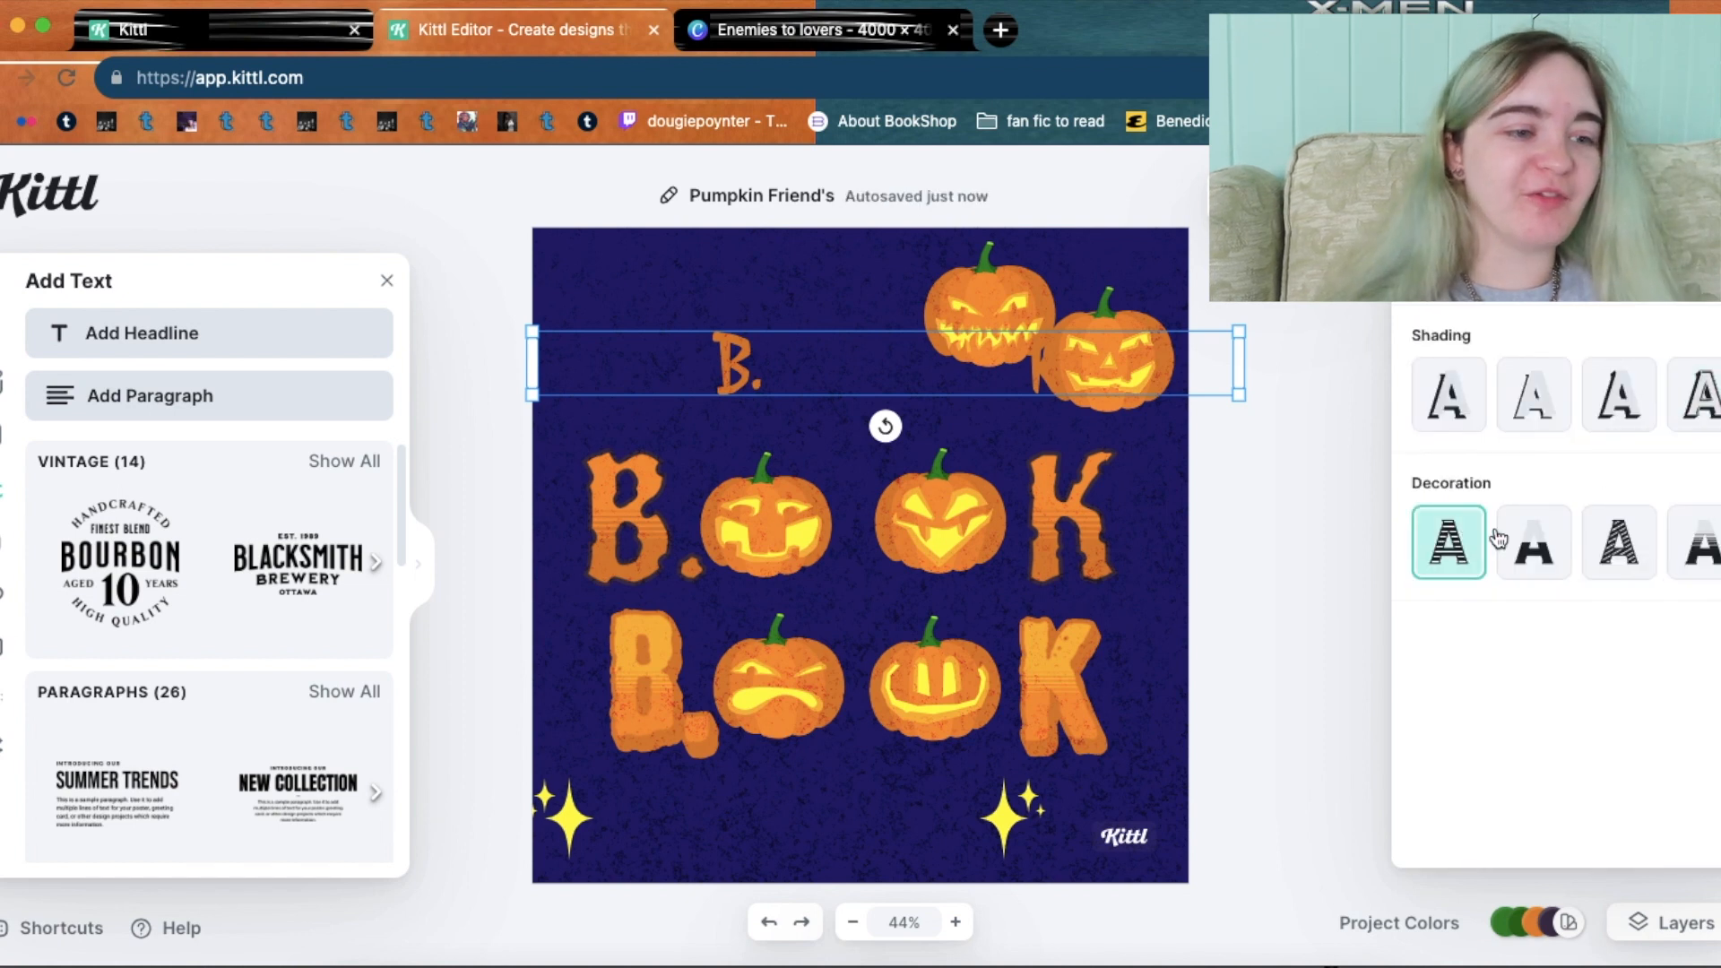
{"action": "left_click", "coordinate": [1498, 538]}
{"action": "left_click", "coordinate": [1441, 413]}
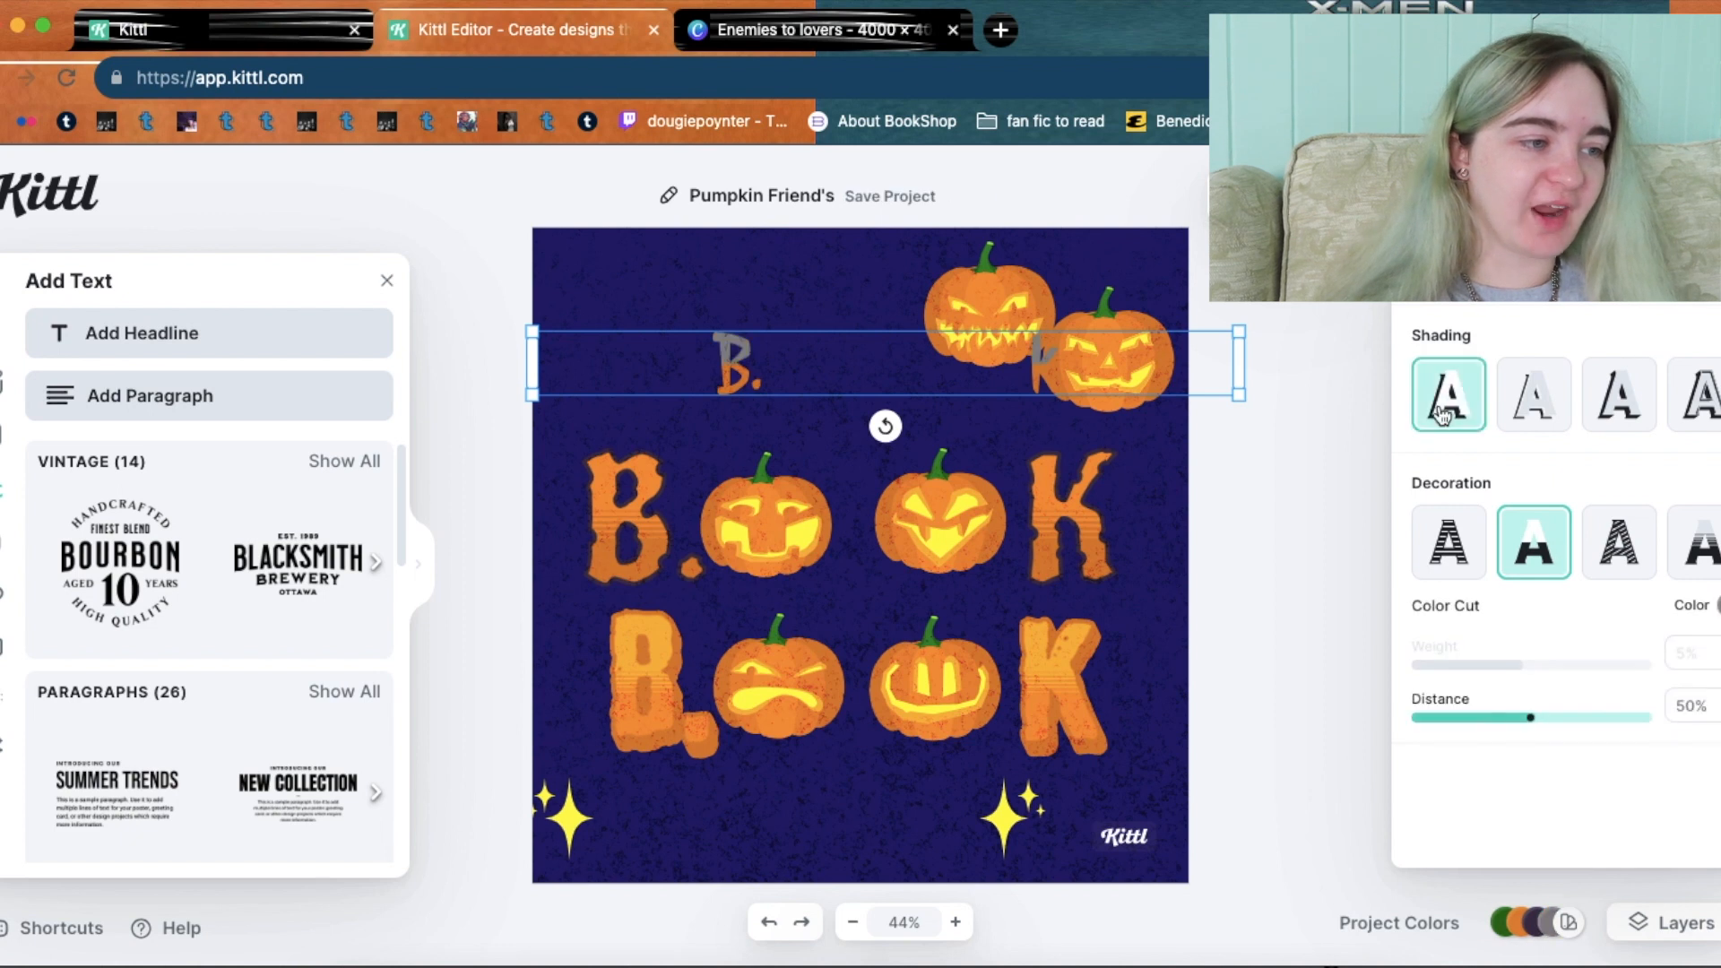
{"action": "left_click", "coordinate": [1699, 603]}
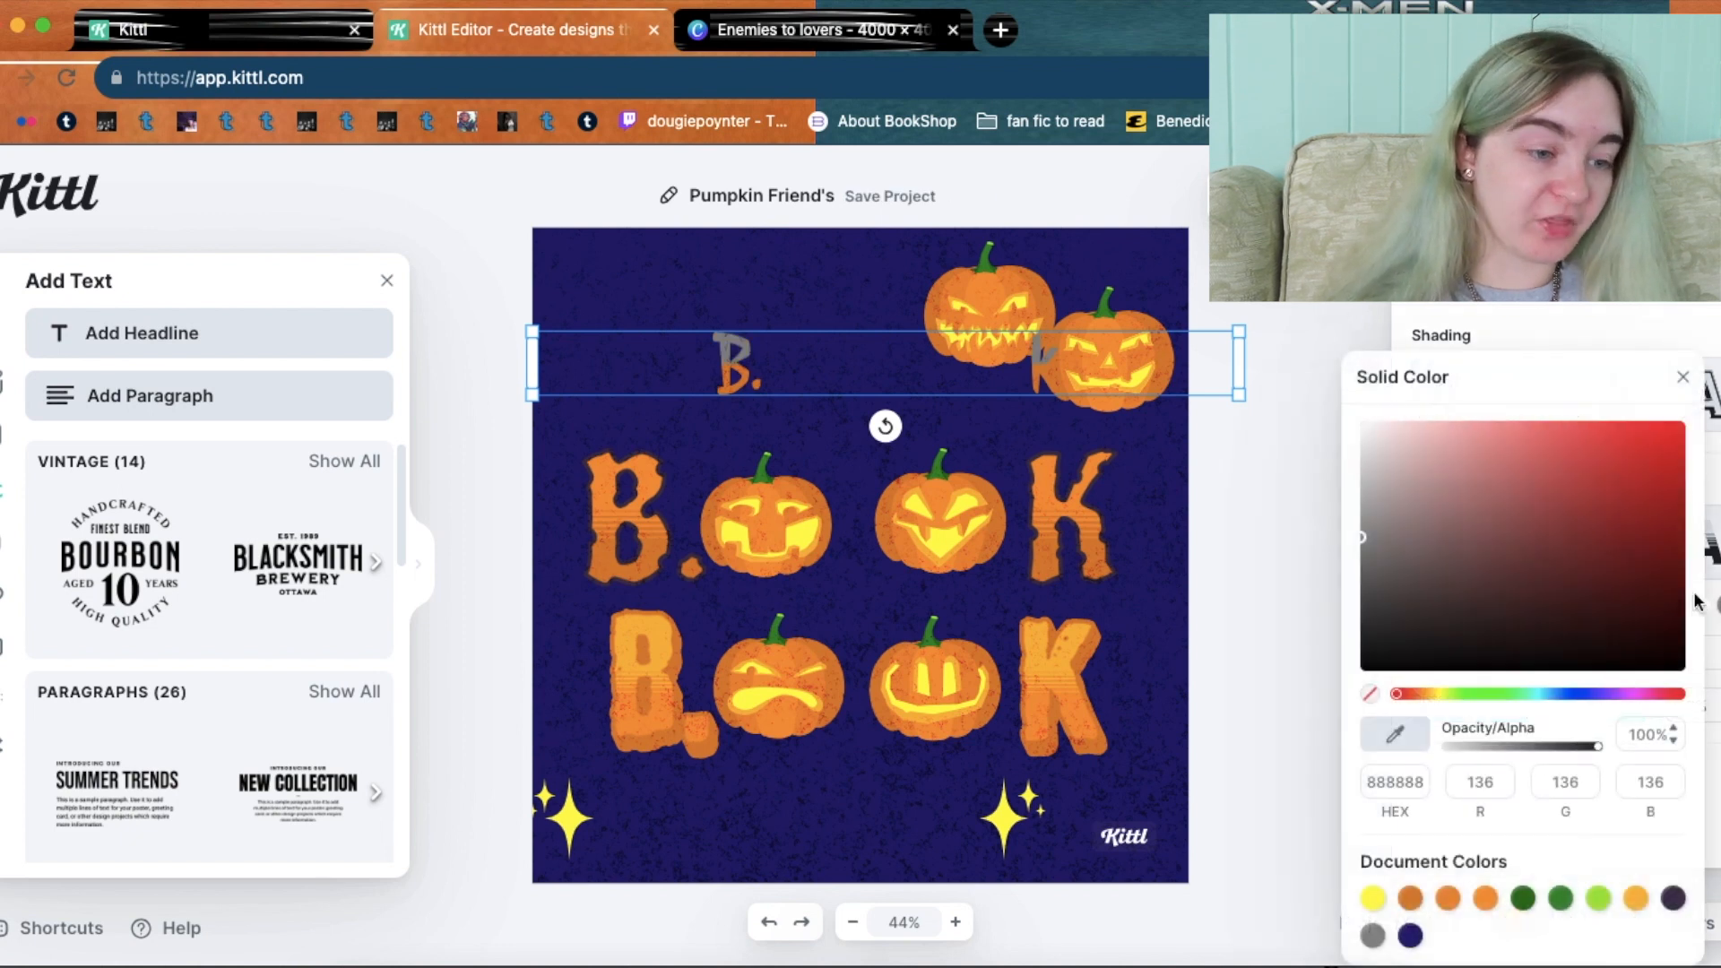
{"action": "left_click", "coordinate": [1635, 900]}
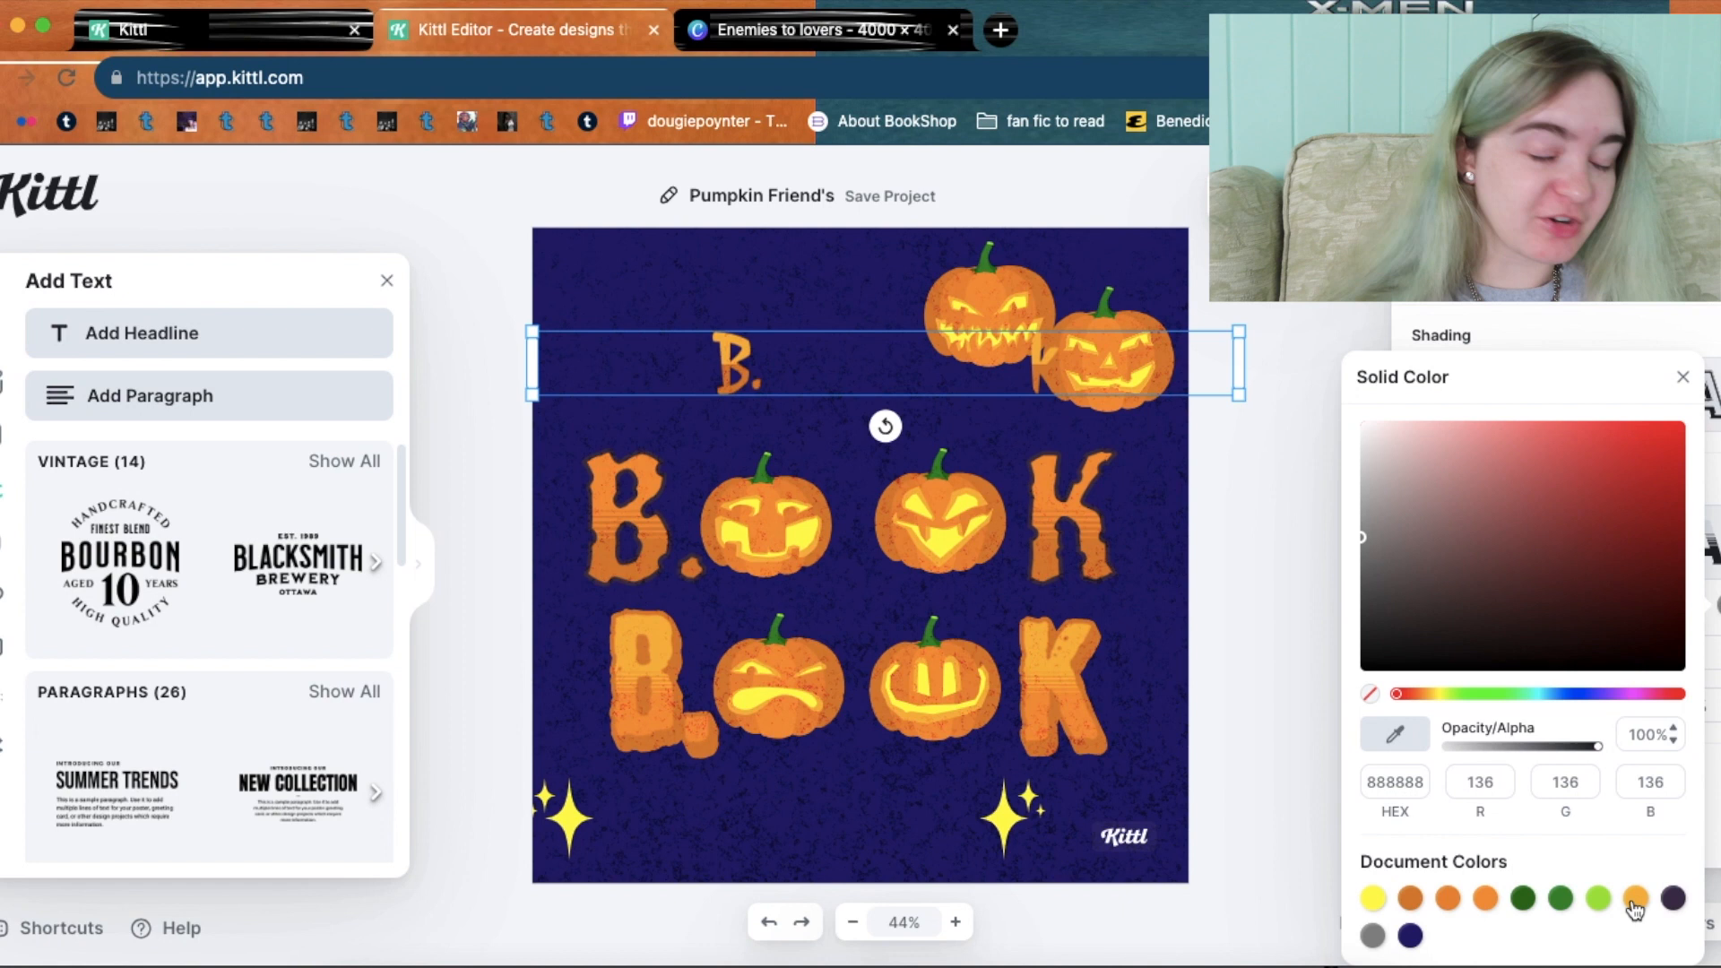
{"action": "left_click", "coordinate": [1588, 318]}
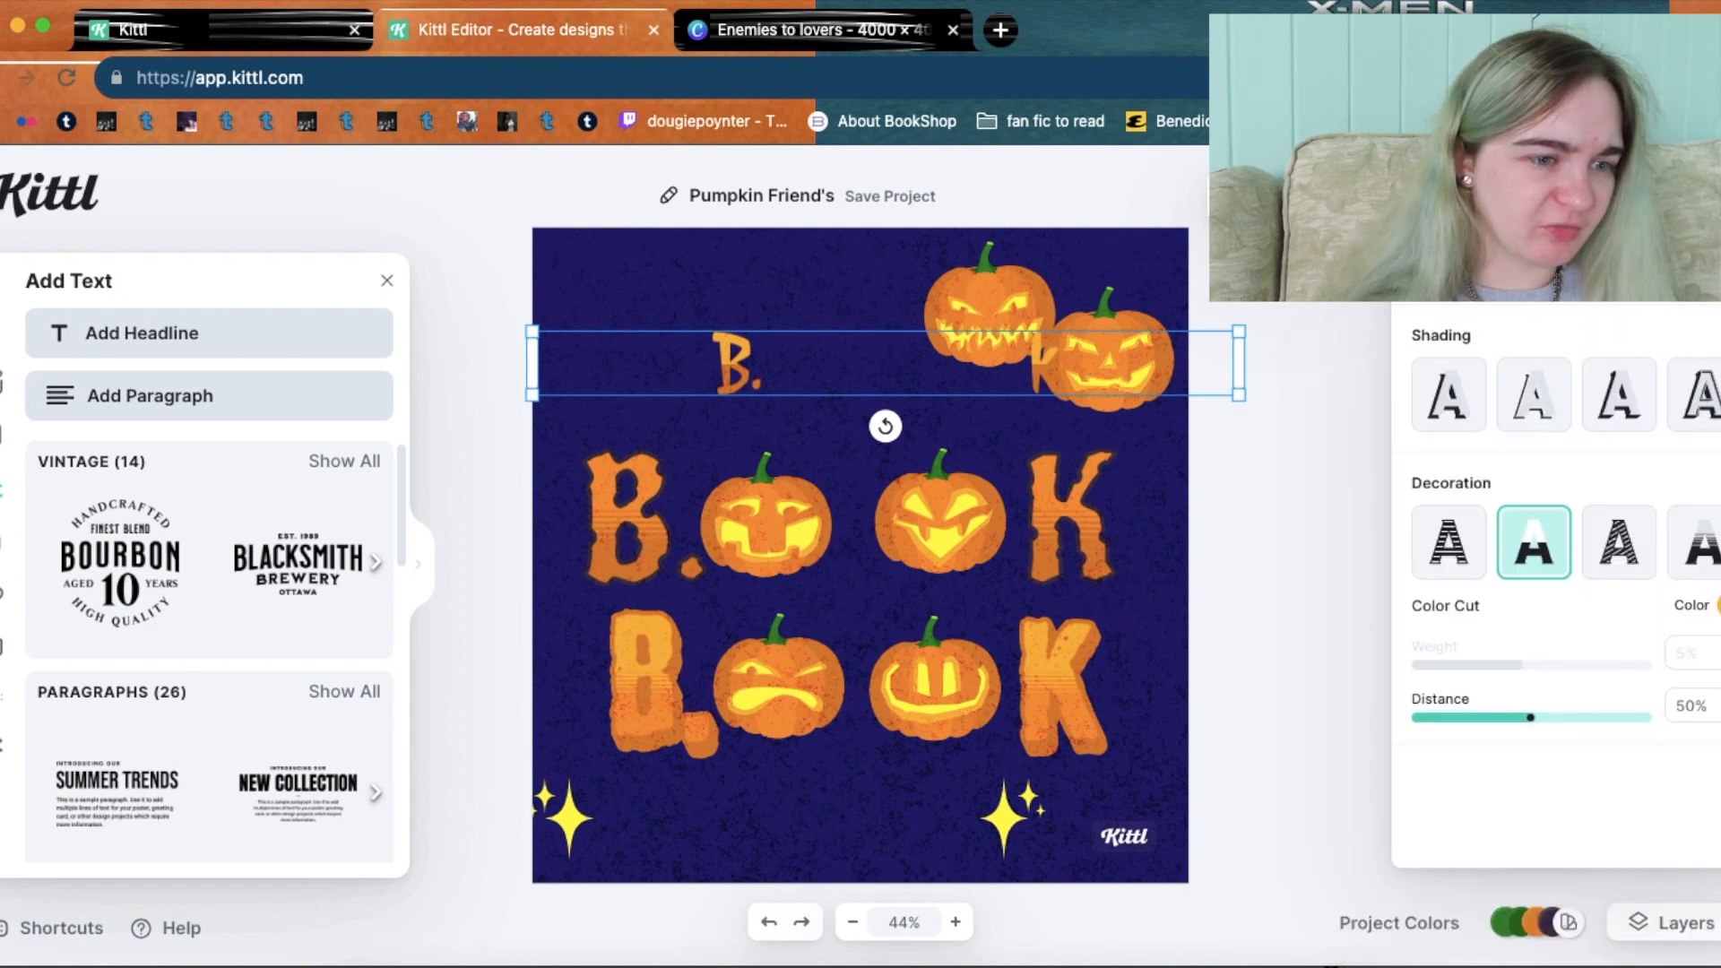
Settle on a Horizontal Lines decoration, then try 3D, block and line shadows.
{"action": "left_click", "coordinate": [1620, 543]}
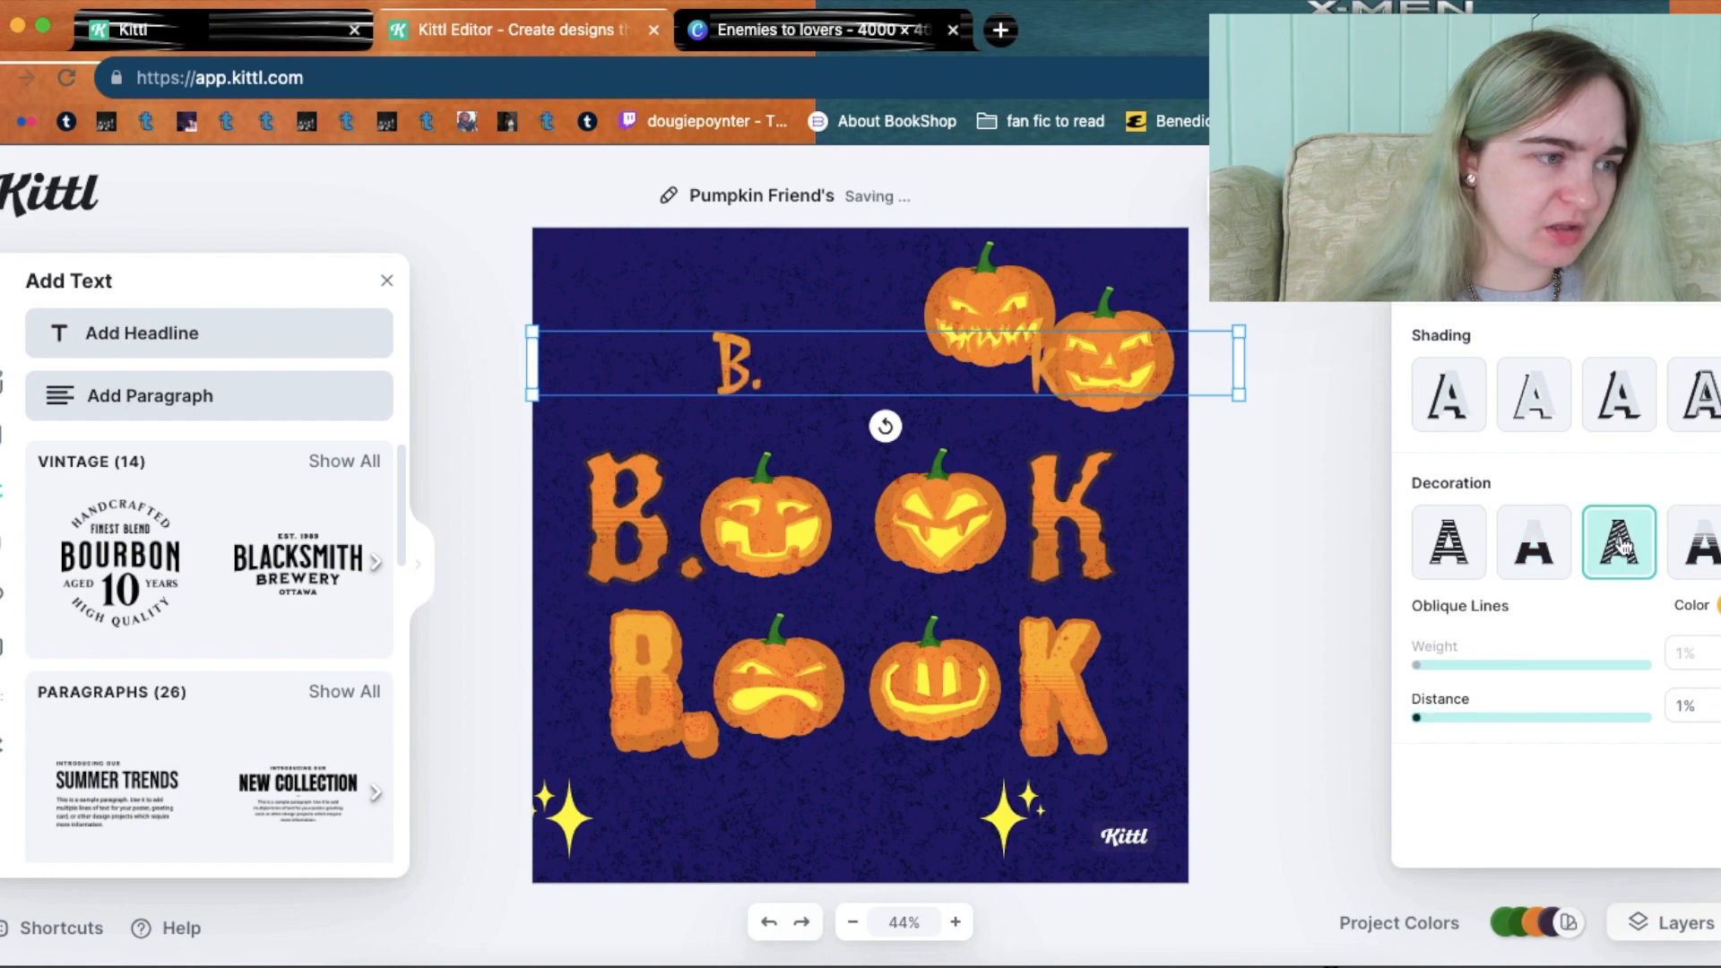
{"action": "left_click", "coordinate": [1695, 547]}
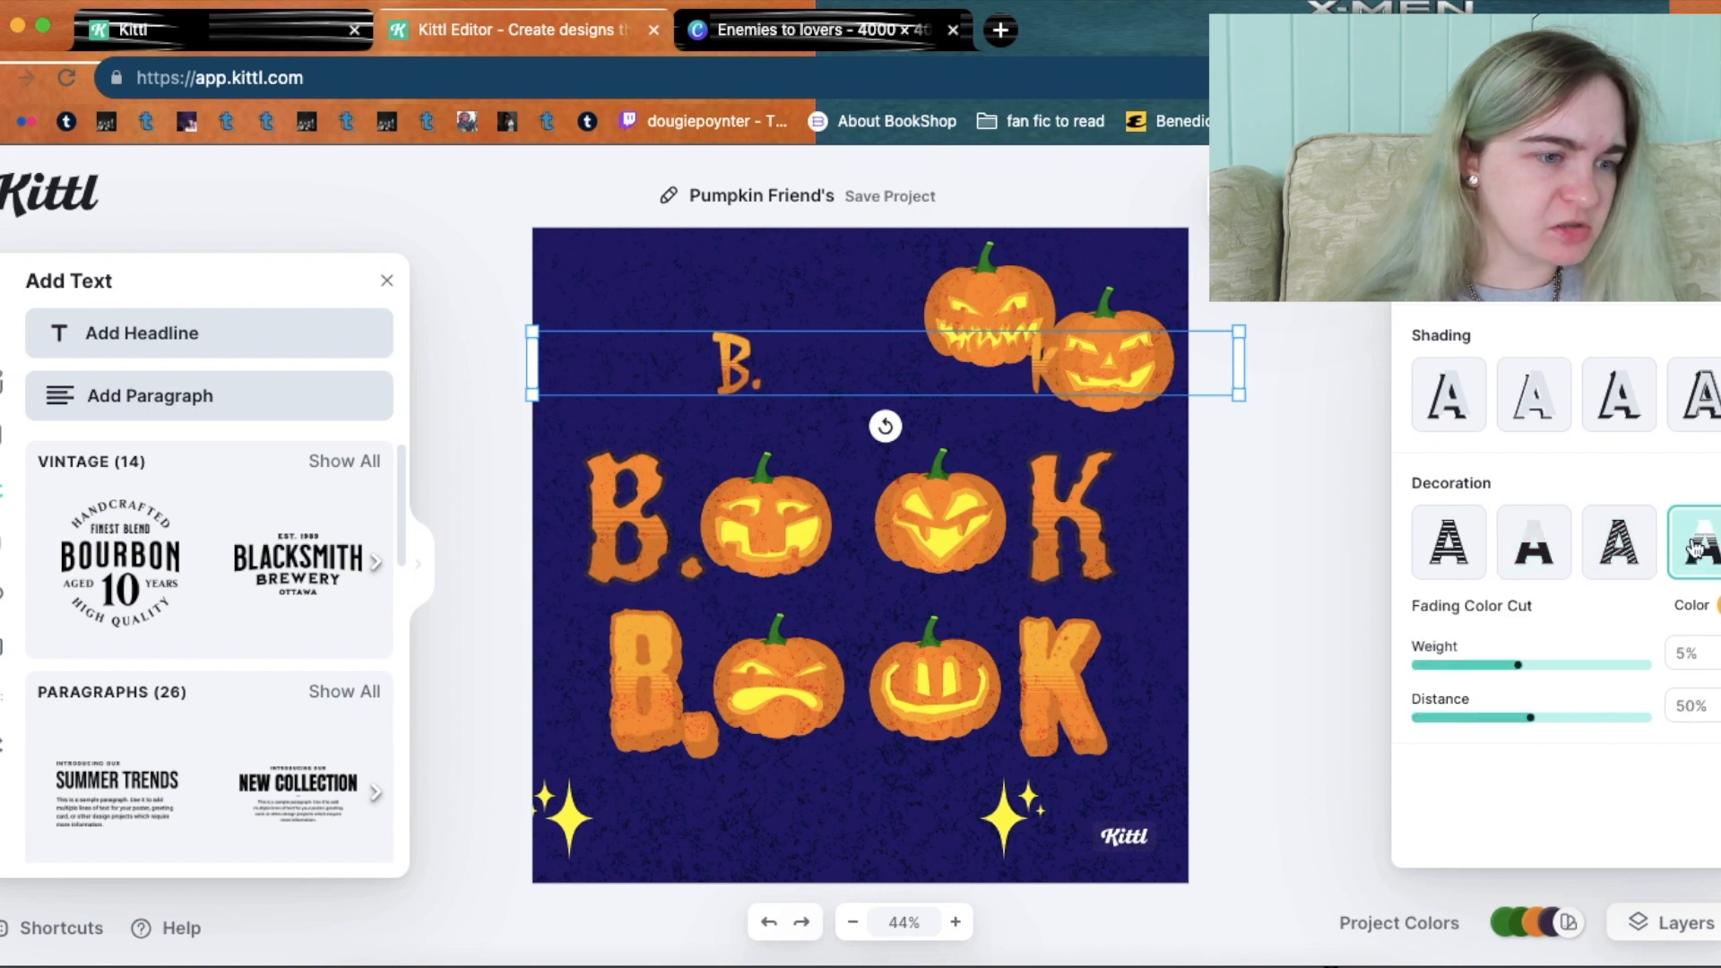
{"action": "left_click", "coordinate": [1453, 552]}
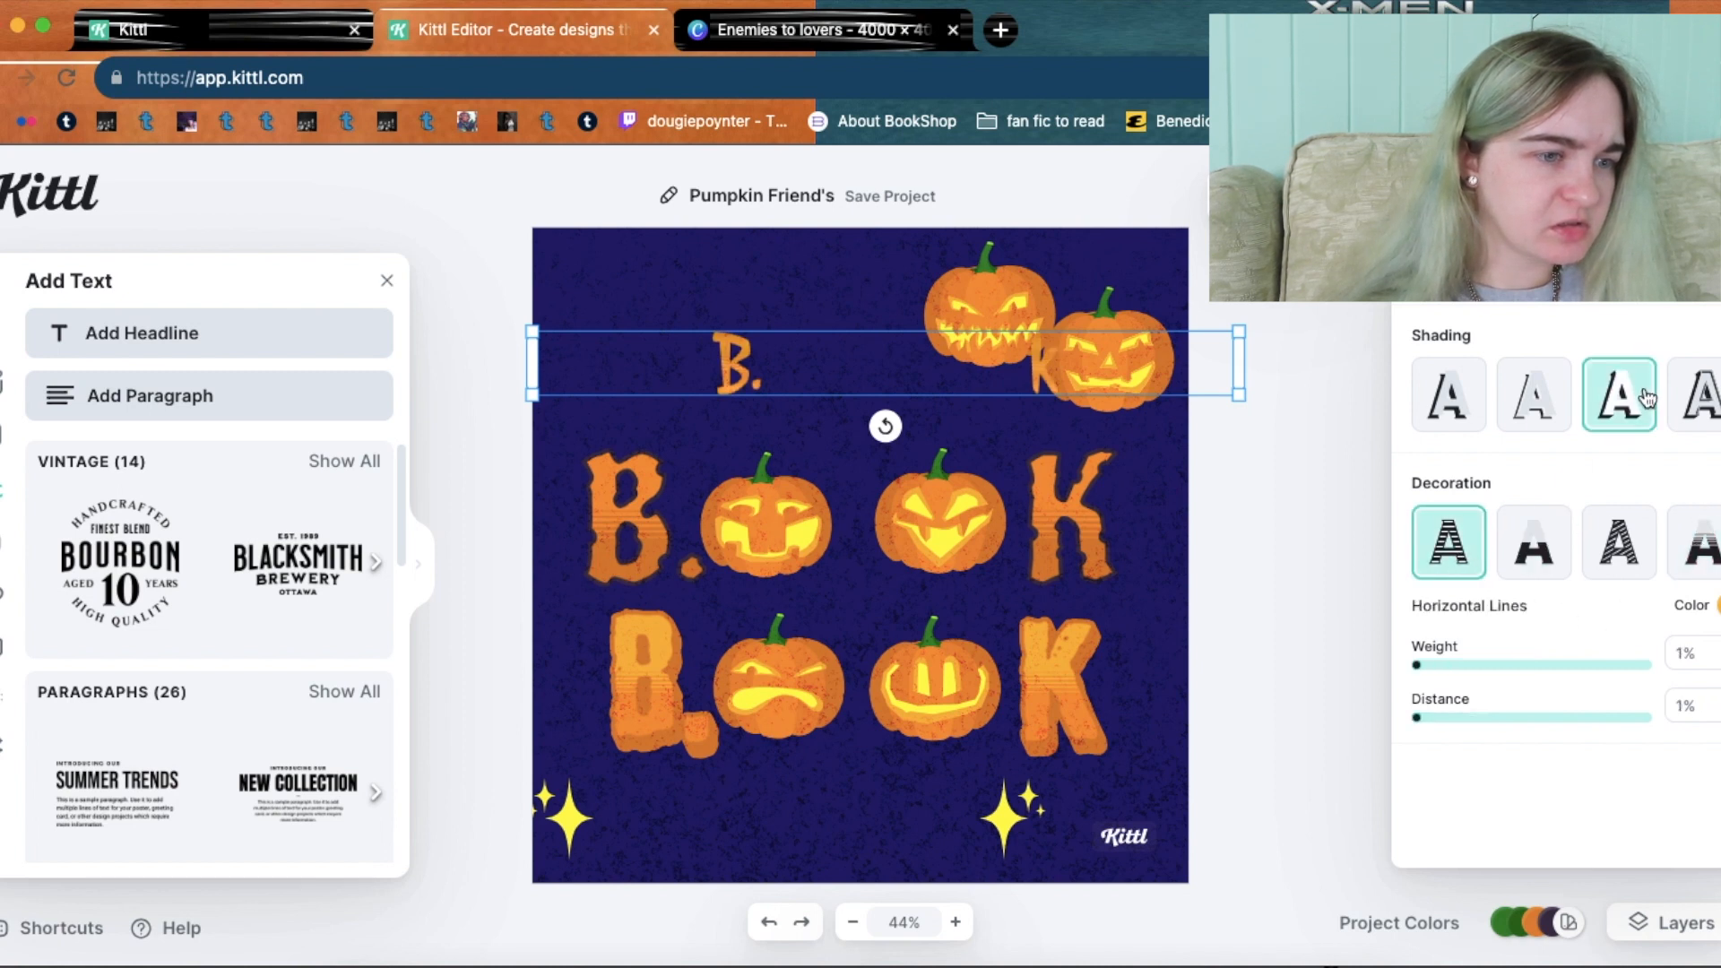
{"action": "left_click", "coordinate": [1695, 394]}
{"action": "left_click", "coordinate": [1708, 394]}
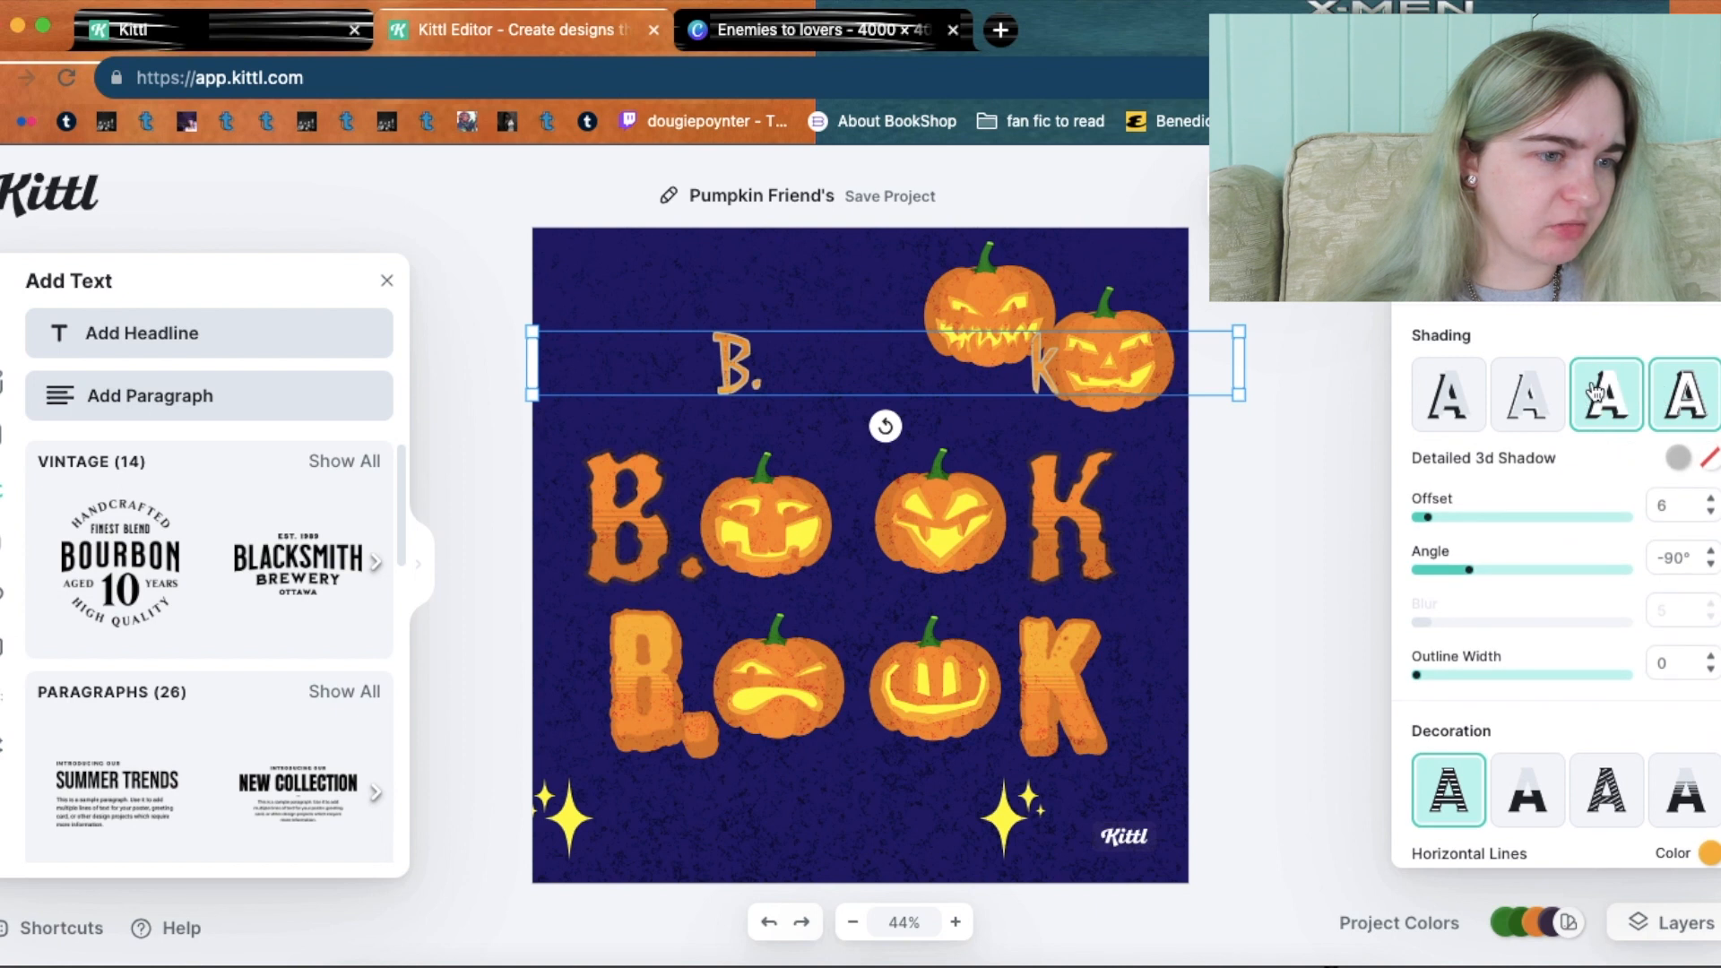
{"action": "left_click", "coordinate": [1594, 392]}
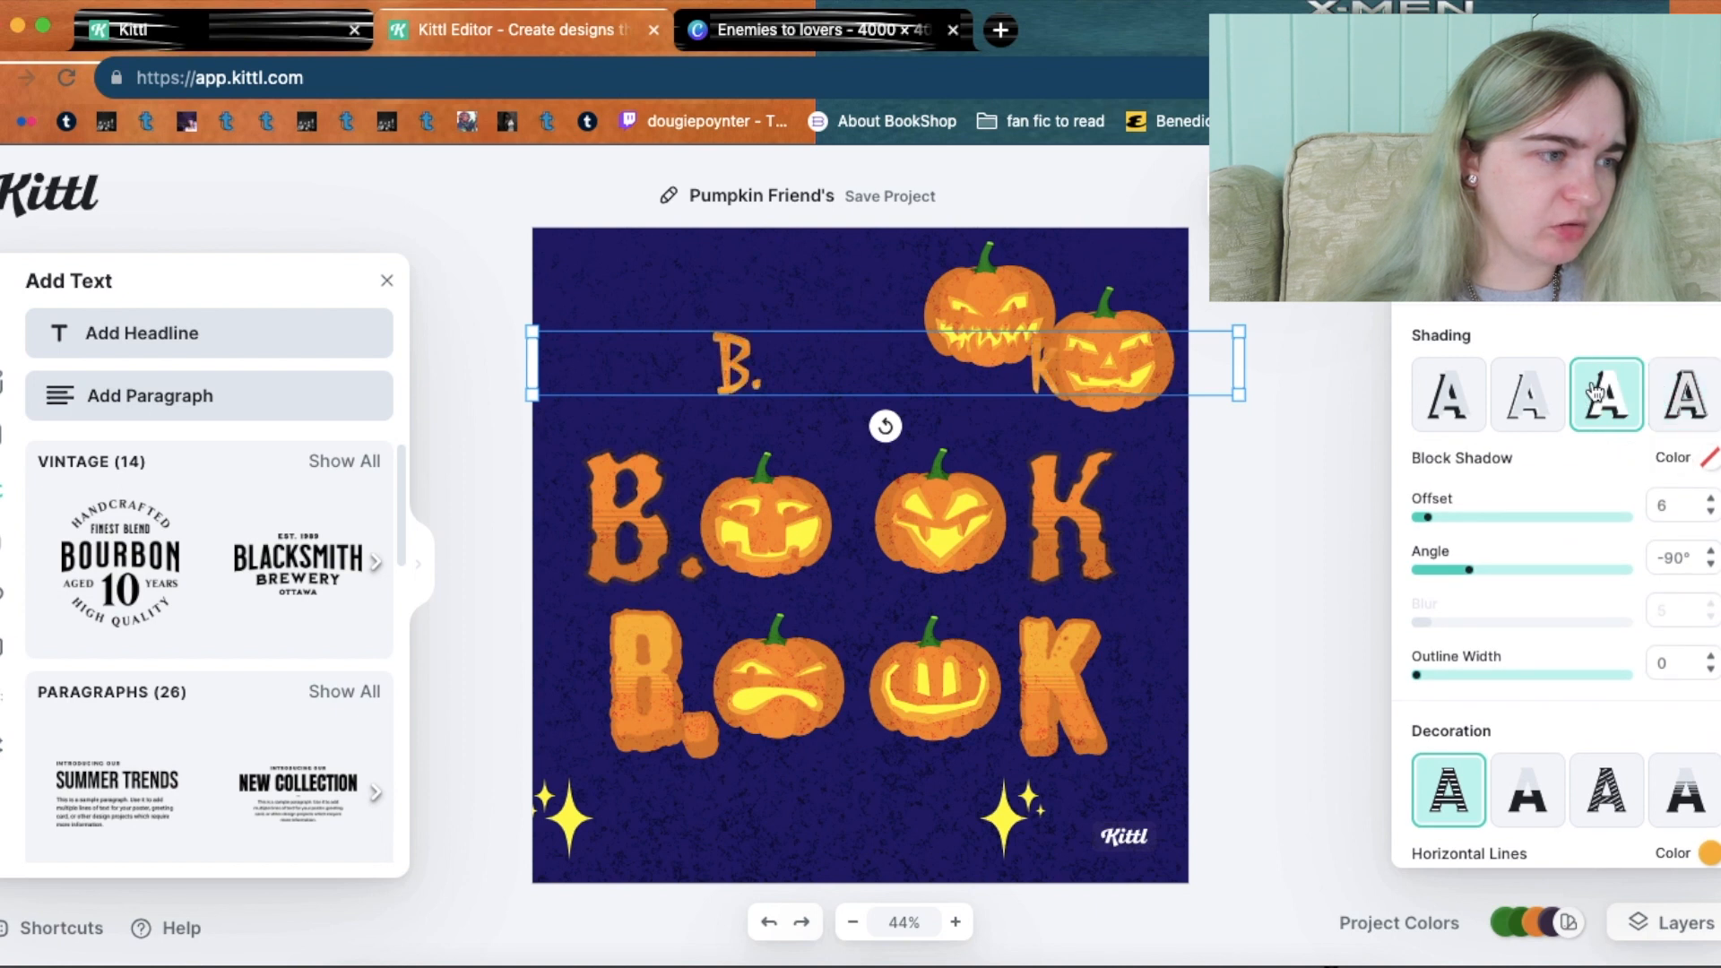
{"action": "left_click", "coordinate": [1533, 392]}
Switch the text to a drop shadow and delete the background's speckled texture.
{"action": "left_click", "coordinate": [1470, 392]}
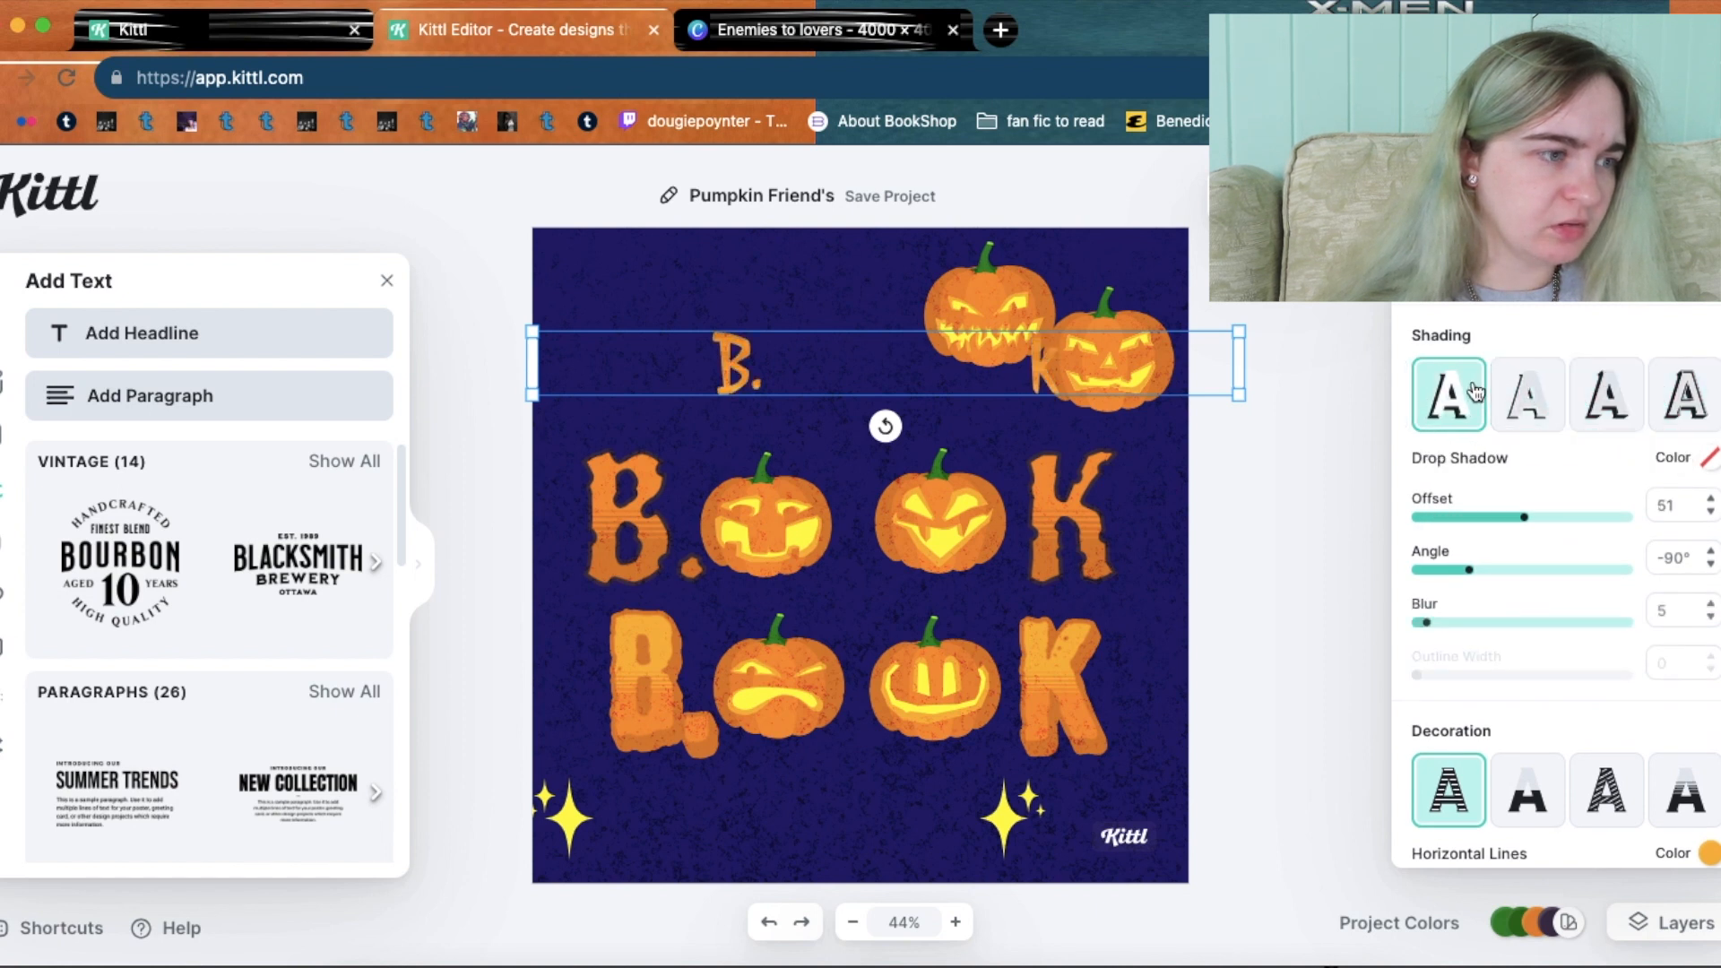
{"action": "left_click", "coordinate": [678, 297]}
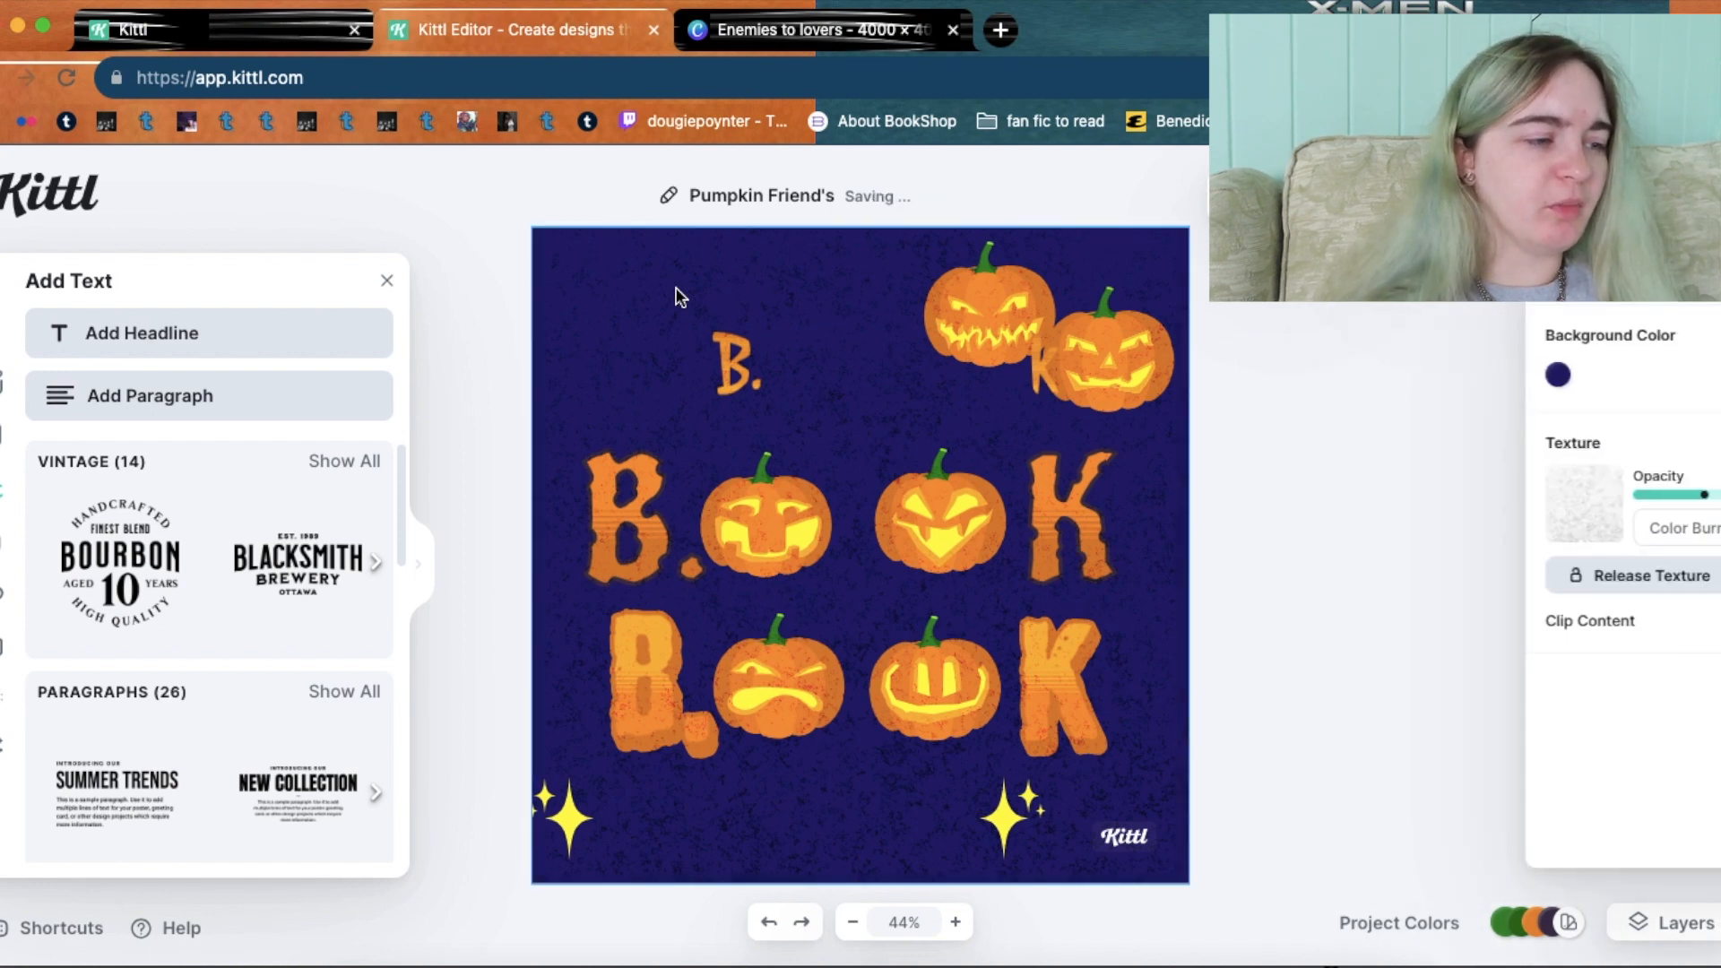
{"action": "left_click", "coordinate": [1674, 929]}
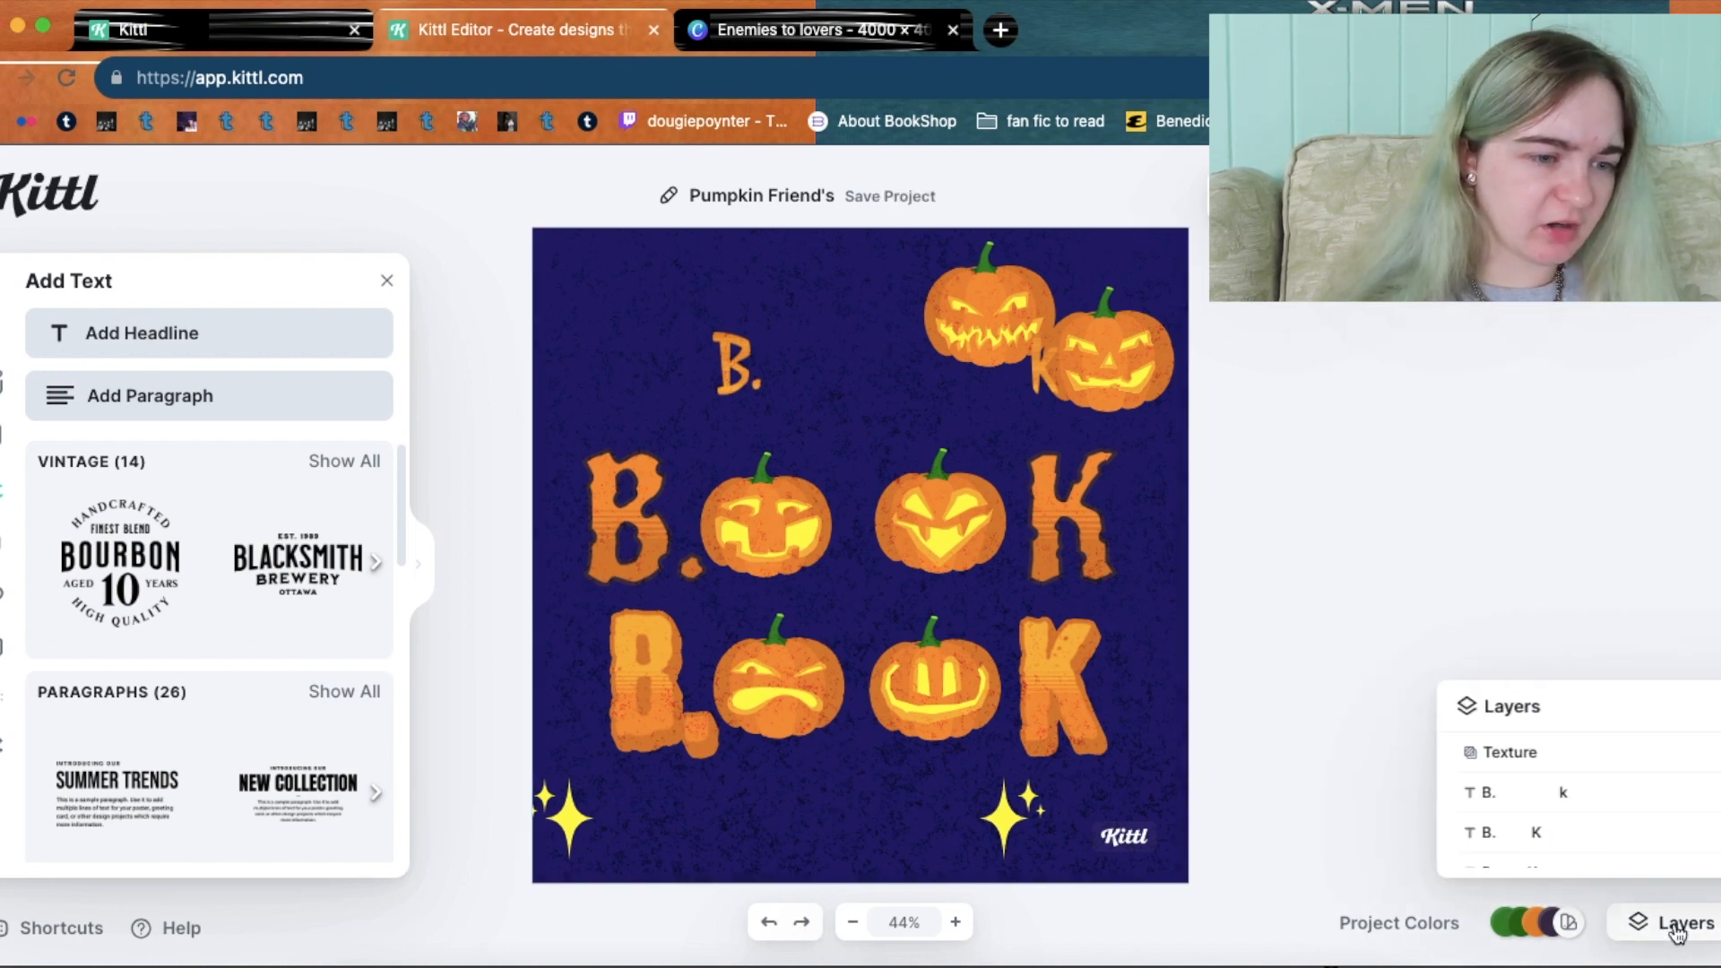
{"action": "scroll", "coordinate": [1578, 789], "scroll_direction": "down", "scroll_amount": 4}
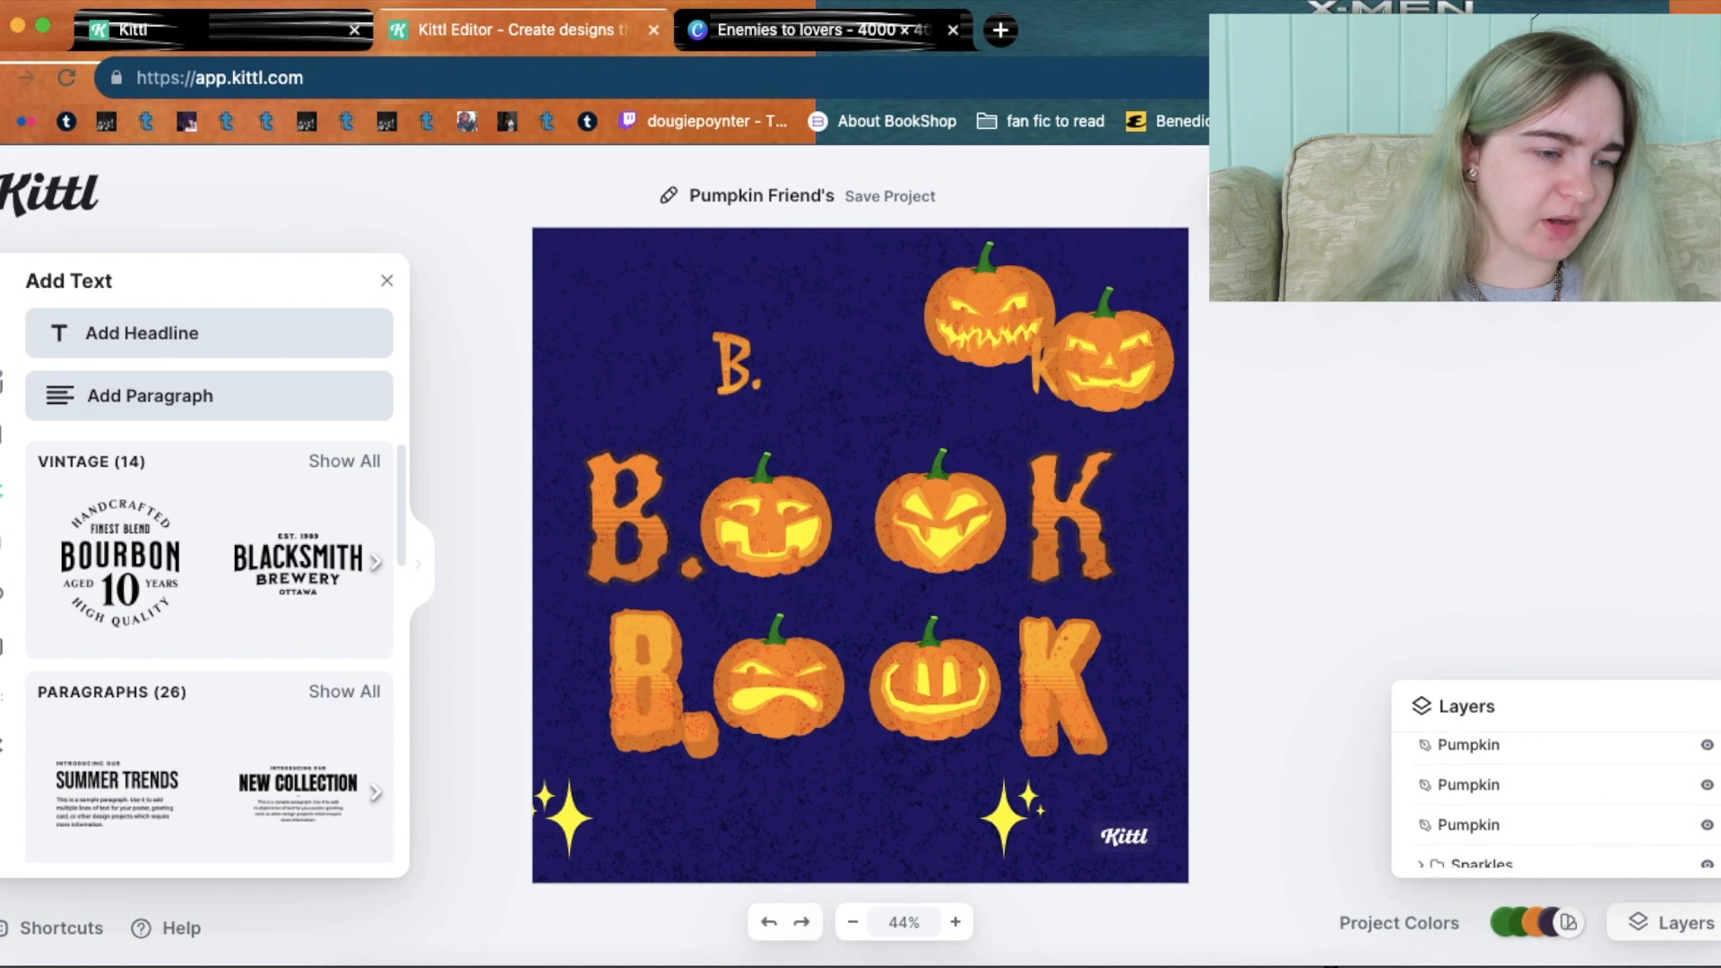
{"action": "scroll", "coordinate": [1560, 789], "scroll_direction": "down", "scroll_amount": 2}
{"action": "left_click", "coordinate": [1587, 858]}
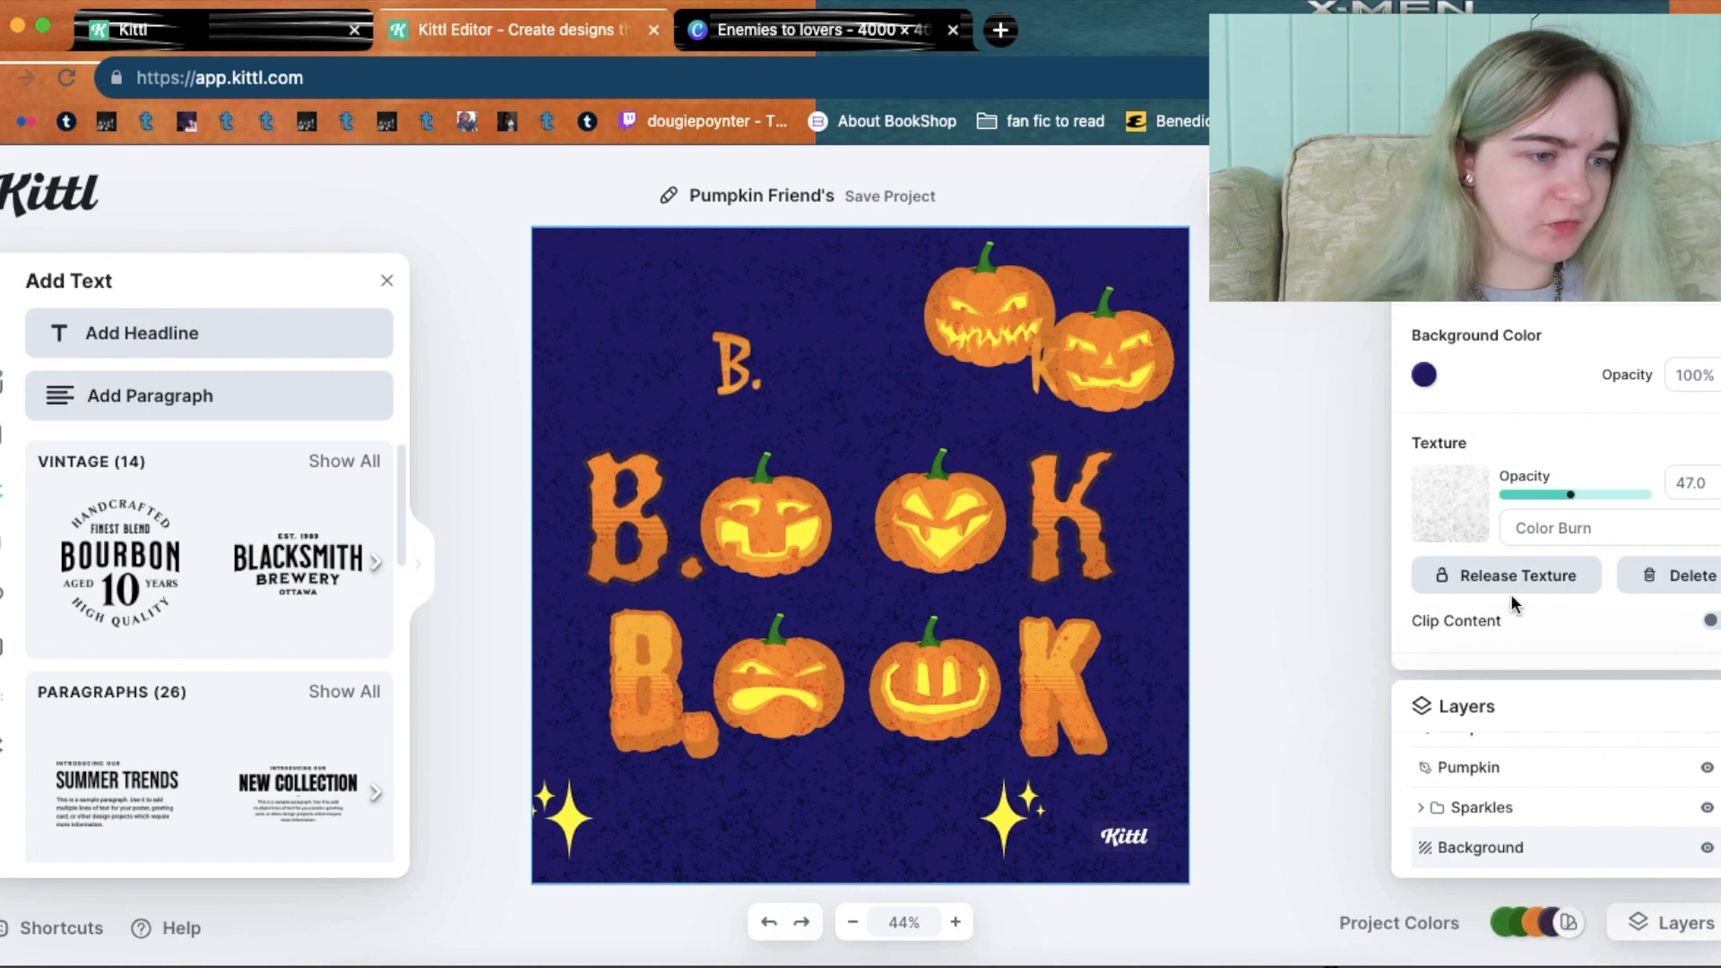
{"action": "left_click", "coordinate": [1669, 578]}
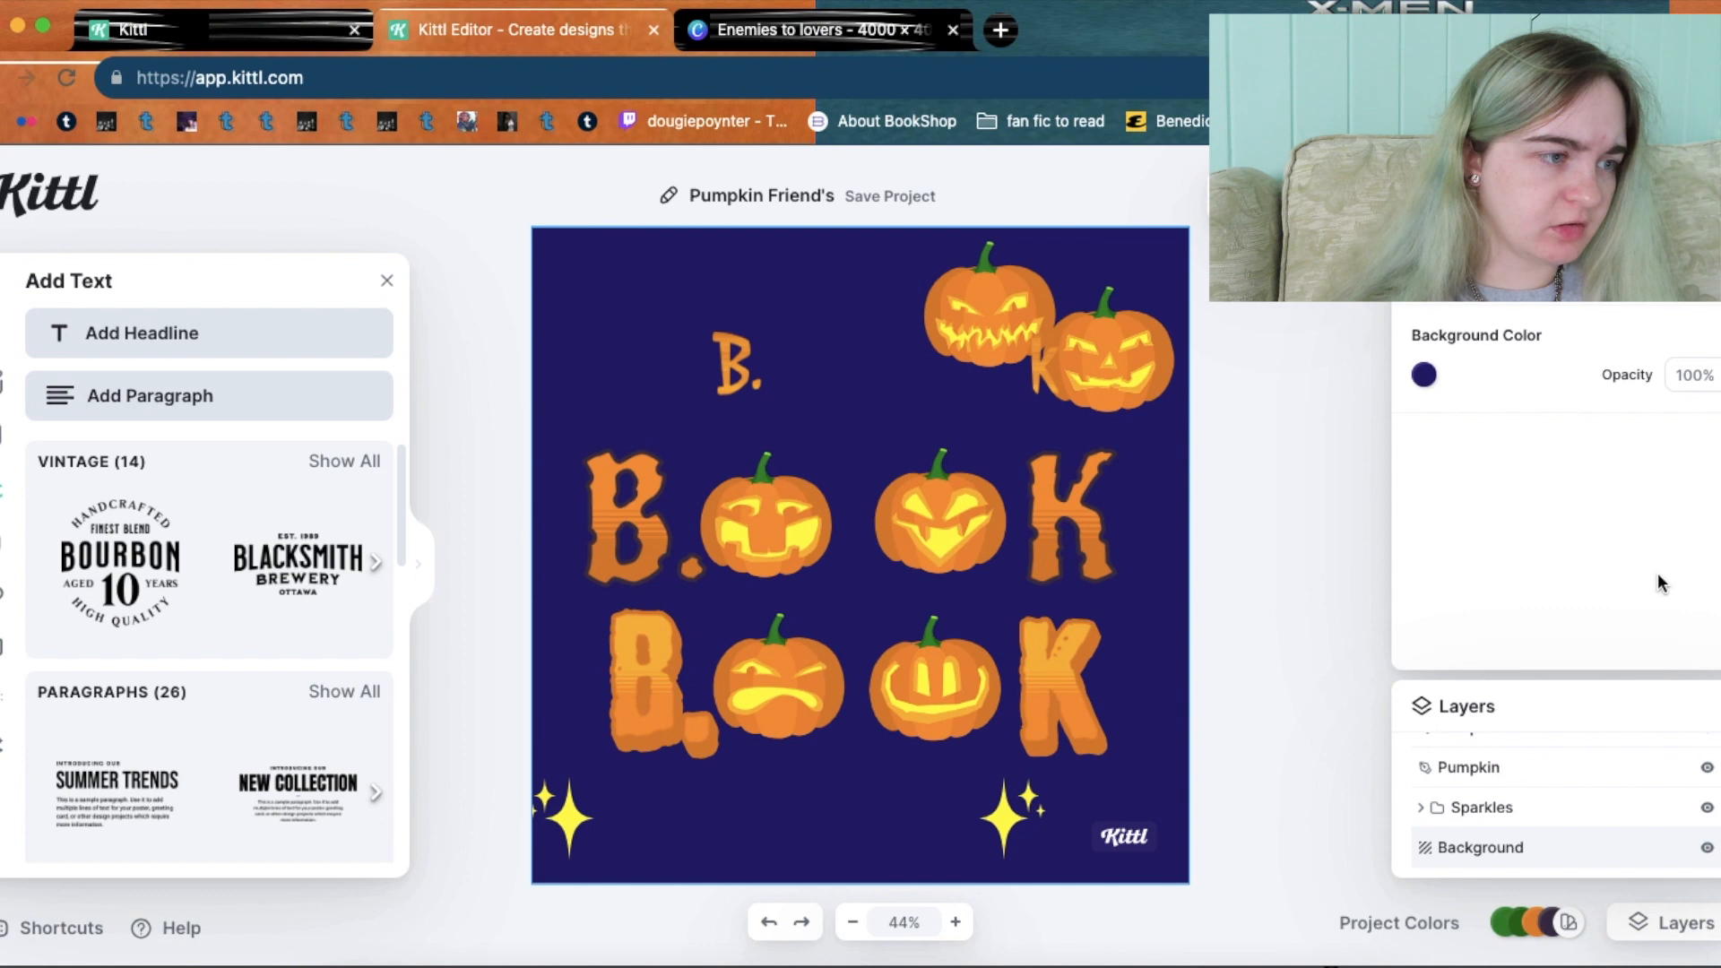
Make the background pure white (ffffff) and enlarge the top B. k headline to size 206.
{"action": "left_click", "coordinate": [1425, 374]}
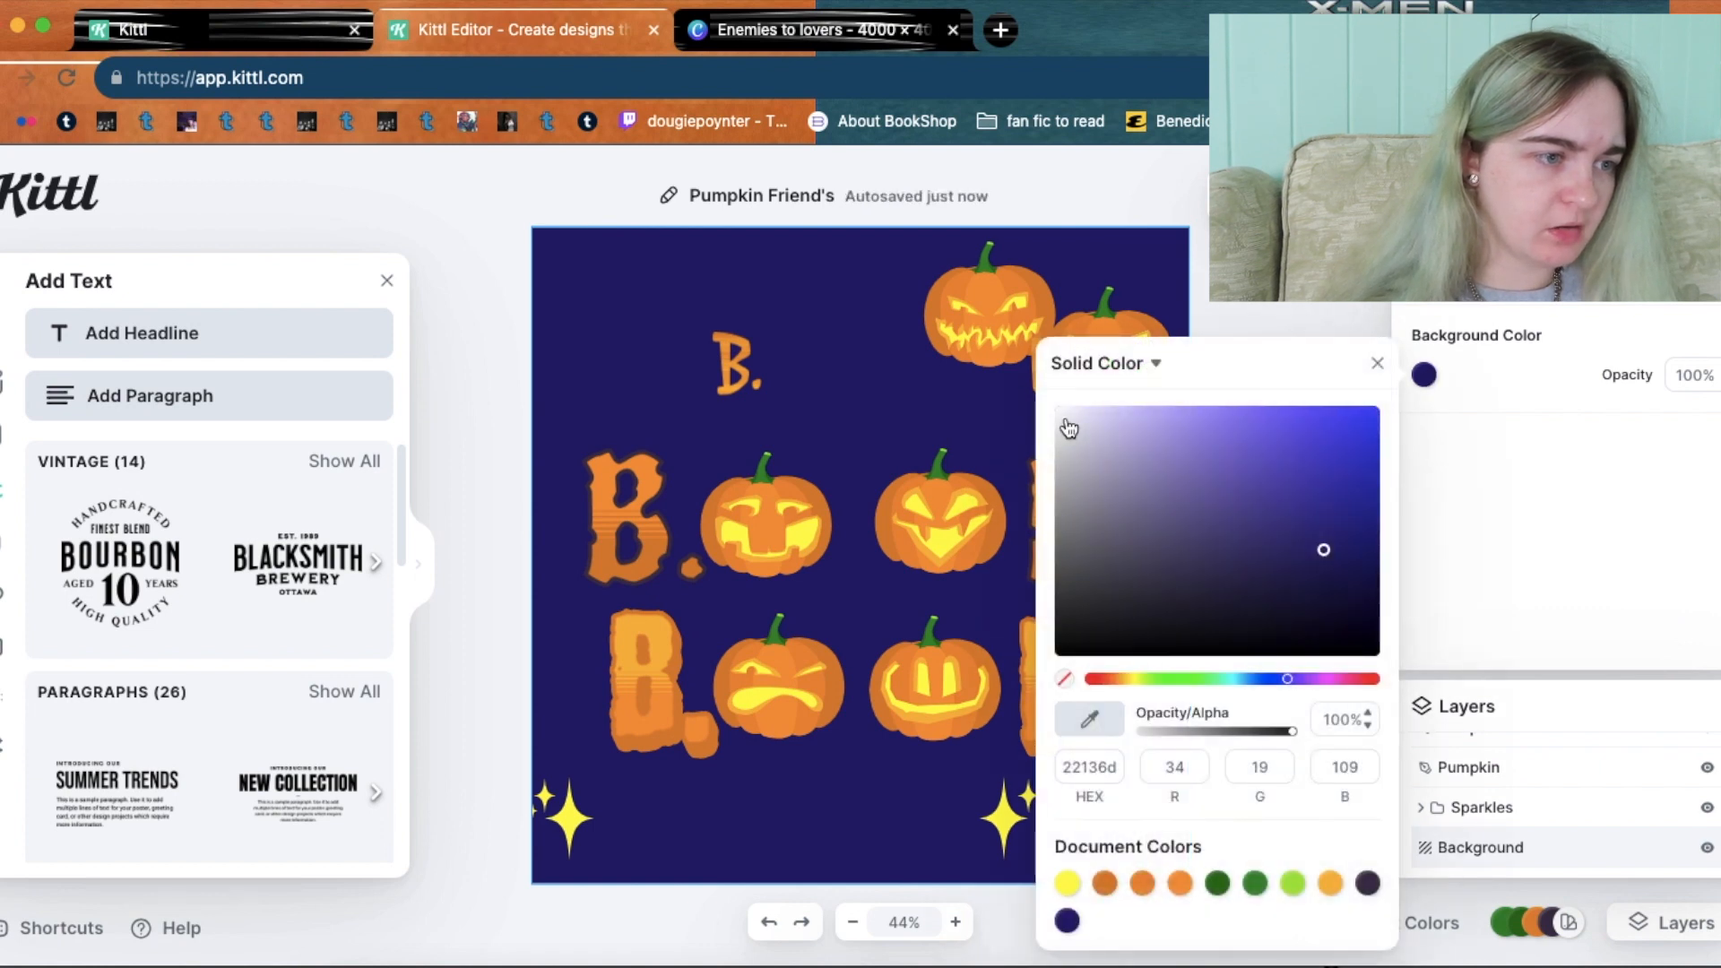
{"action": "left_click", "coordinate": [1066, 420]}
{"action": "left_click_drag", "start_coordinate": [1065, 421], "coordinate": [1028, 403]}
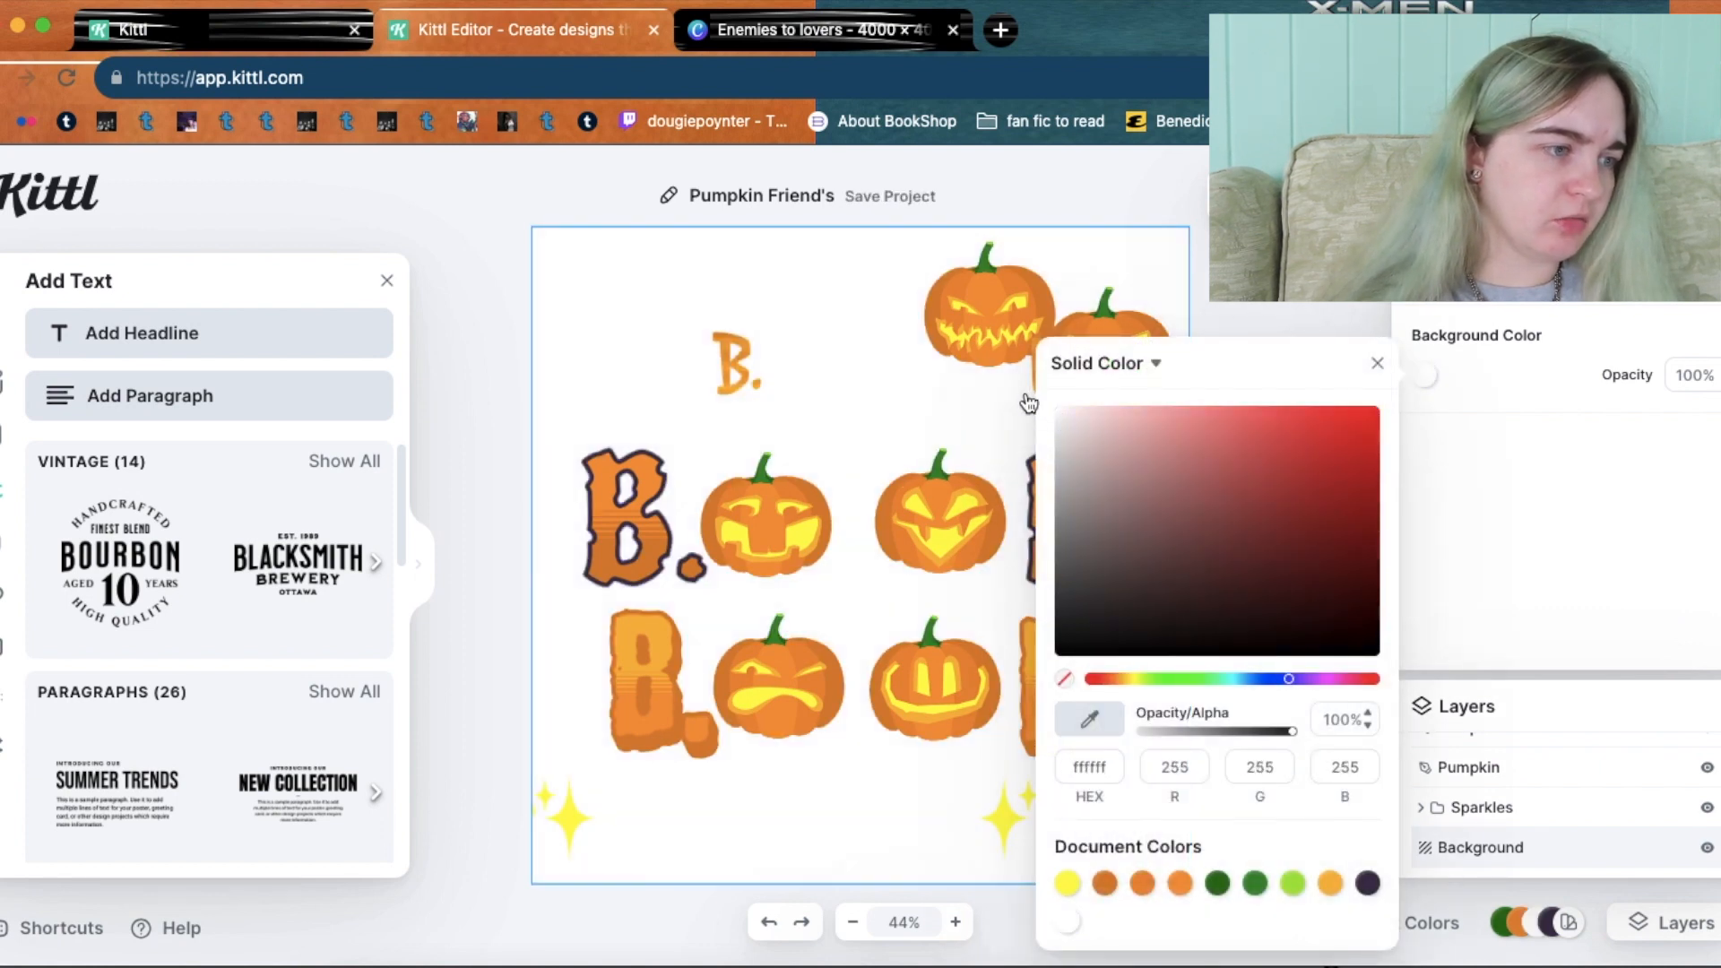
{"action": "left_click", "coordinate": [1246, 300]}
{"action": "left_click", "coordinate": [719, 365]}
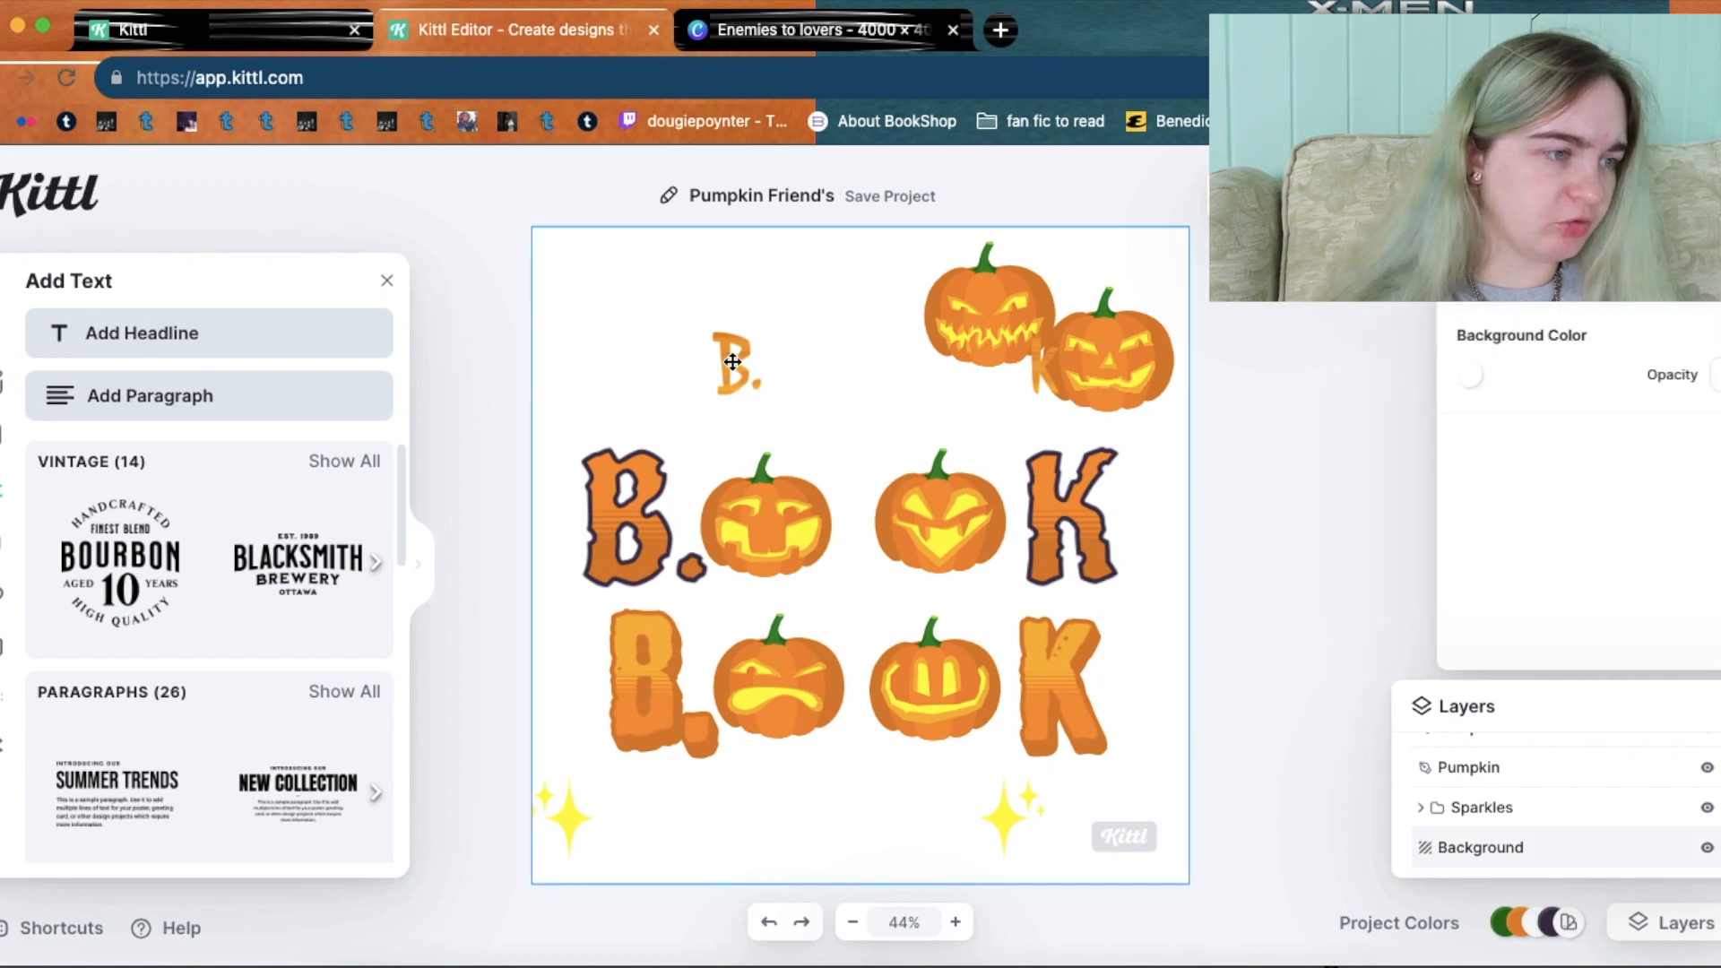
{"action": "left_click", "coordinate": [732, 361]}
{"action": "mouse_move", "coordinate": [526, 328]}
{"action": "left_mouse_down"}
{"action": "mouse_move", "coordinate": [434, 261]}
{"action": "mouse_move", "coordinate": [396, 264]}
{"action": "left_mouse_up"}
Place the two upper jack-o'-lanterns side by side between the top row's B. and k.
{"action": "left_click", "coordinate": [707, 363]}
{"action": "left_click", "coordinate": [724, 360]}
{"action": "left_click_drag", "start_coordinate": [856, 332], "coordinate": [1048, 385]}
{"action": "left_click", "coordinate": [1241, 395]}
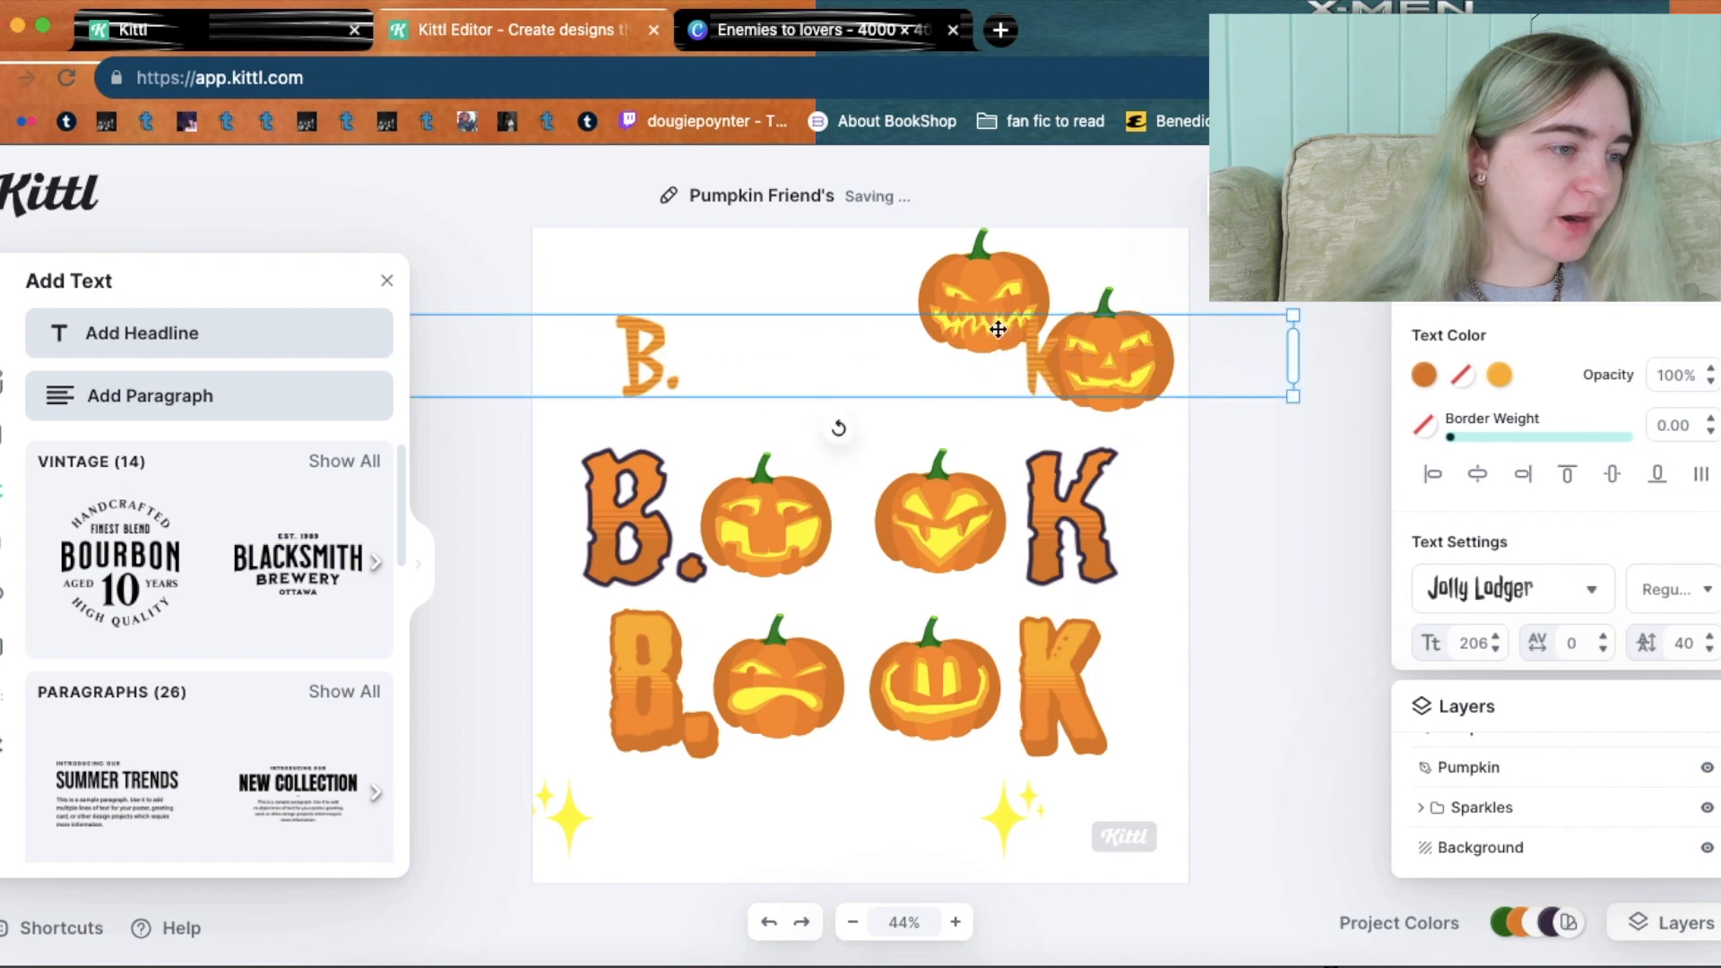
{"action": "left_click_drag", "start_coordinate": [972, 277], "coordinate": [748, 317]}
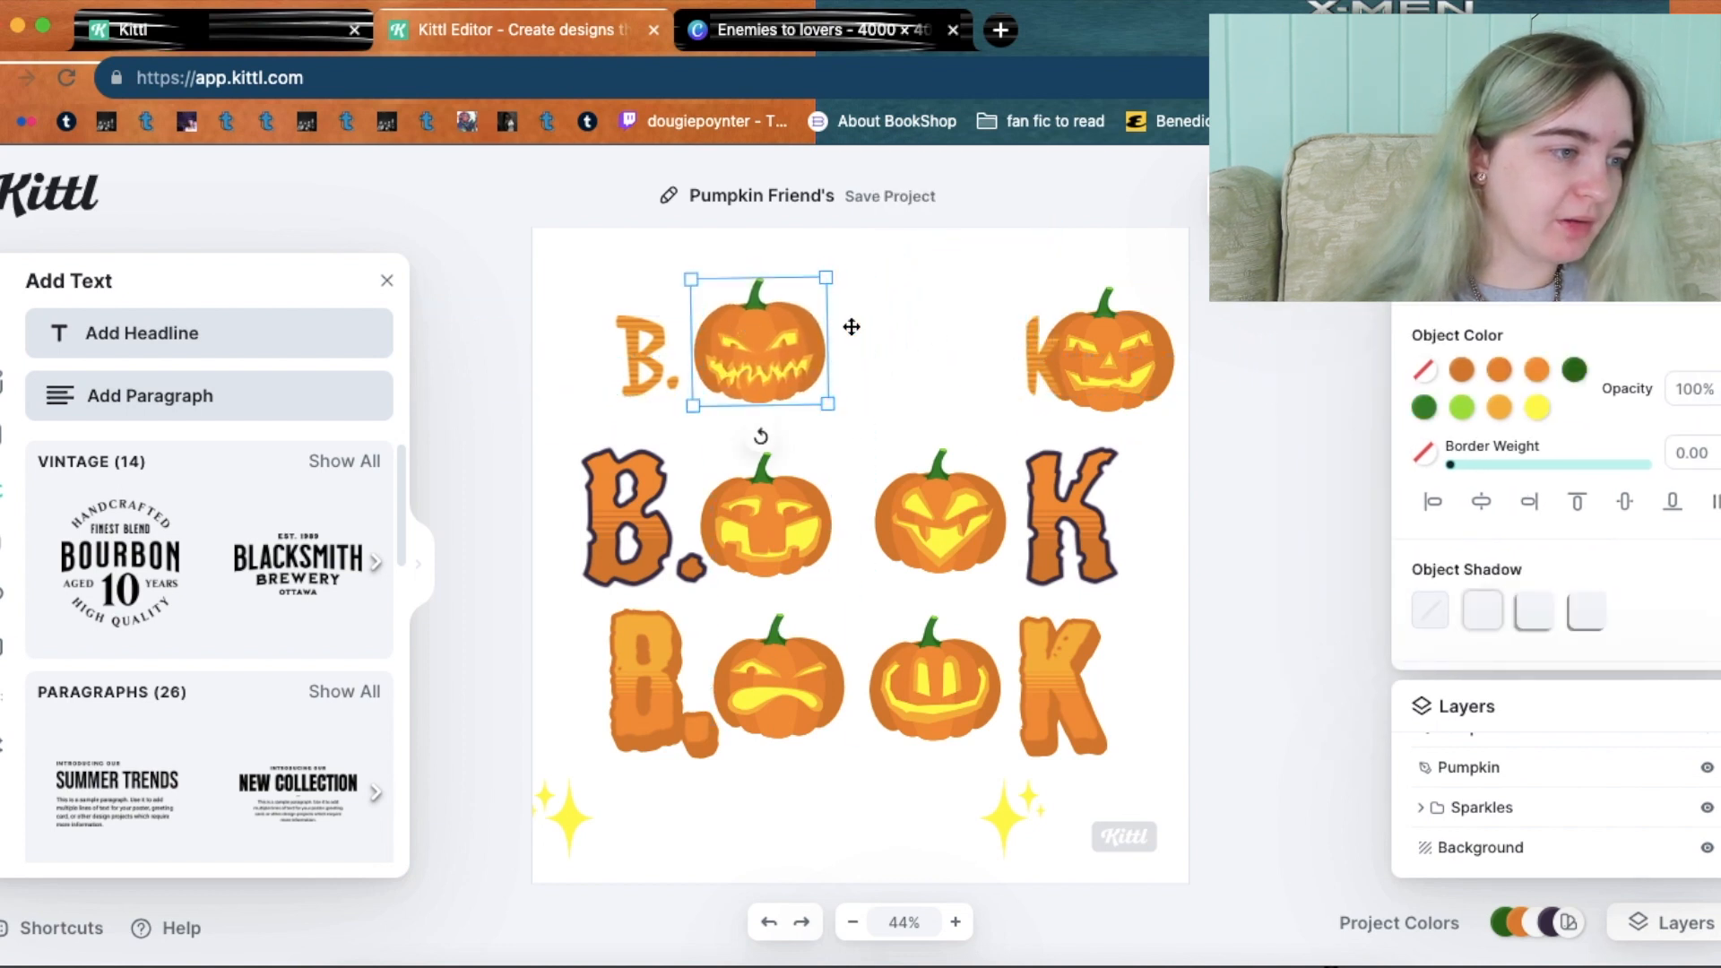
{"action": "left_click_drag", "start_coordinate": [1114, 342], "coordinate": [932, 335]}
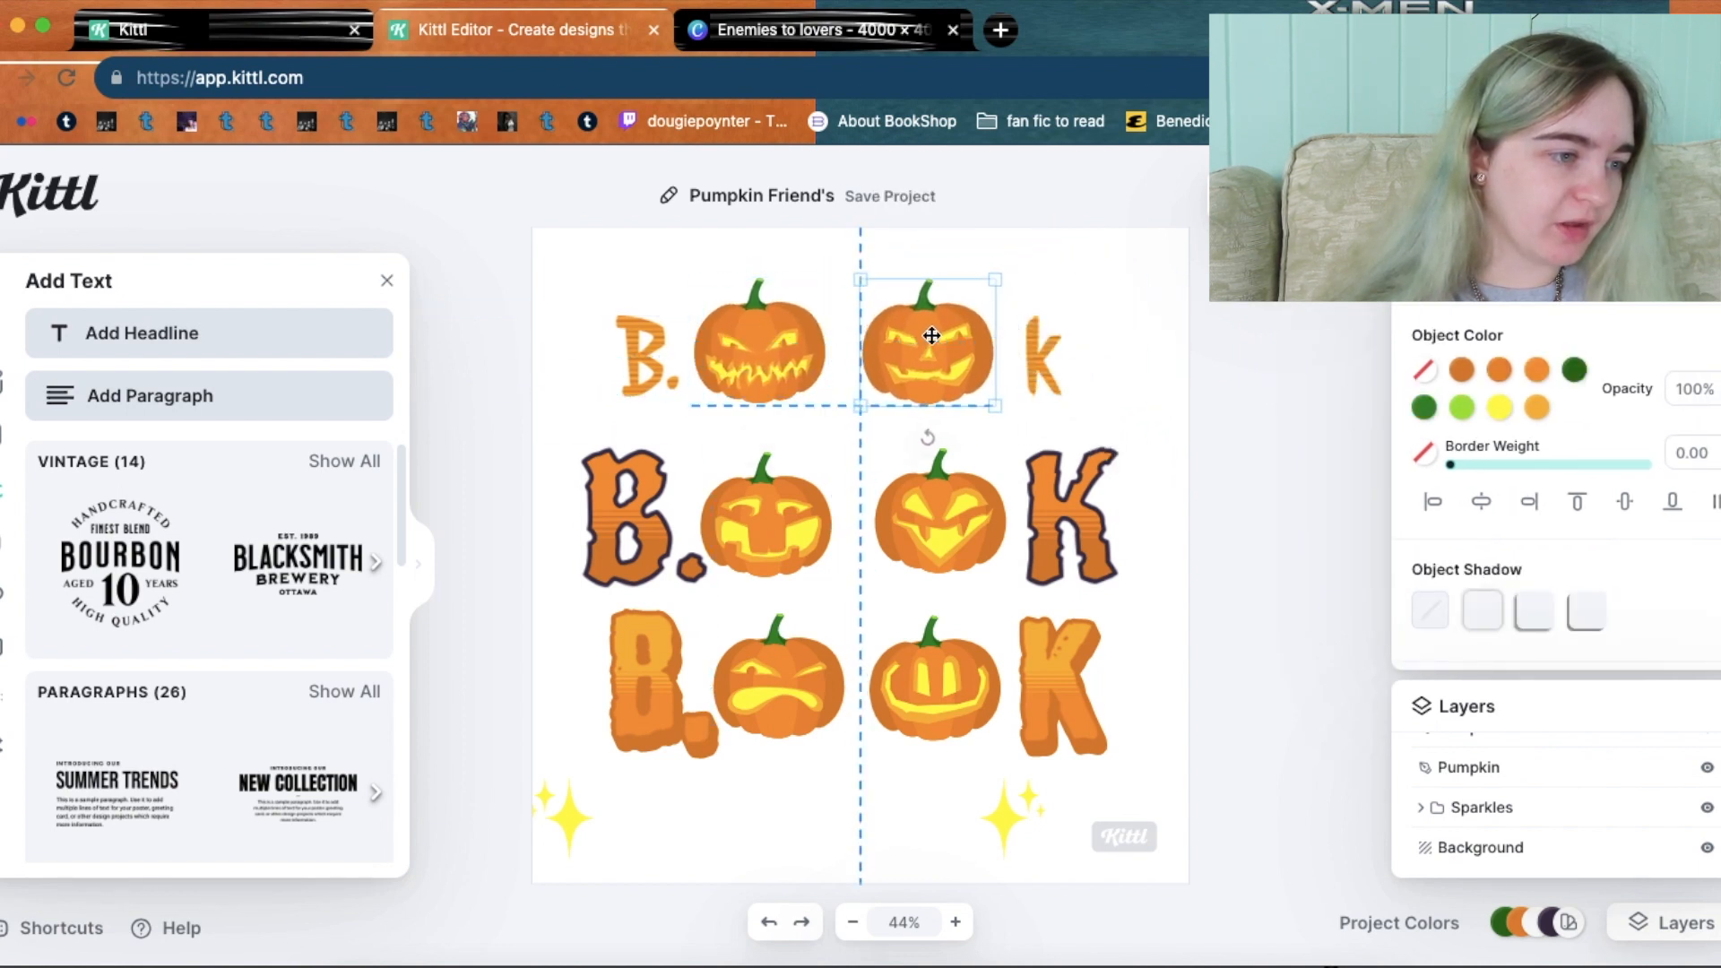
{"action": "left_click", "coordinate": [1263, 355]}
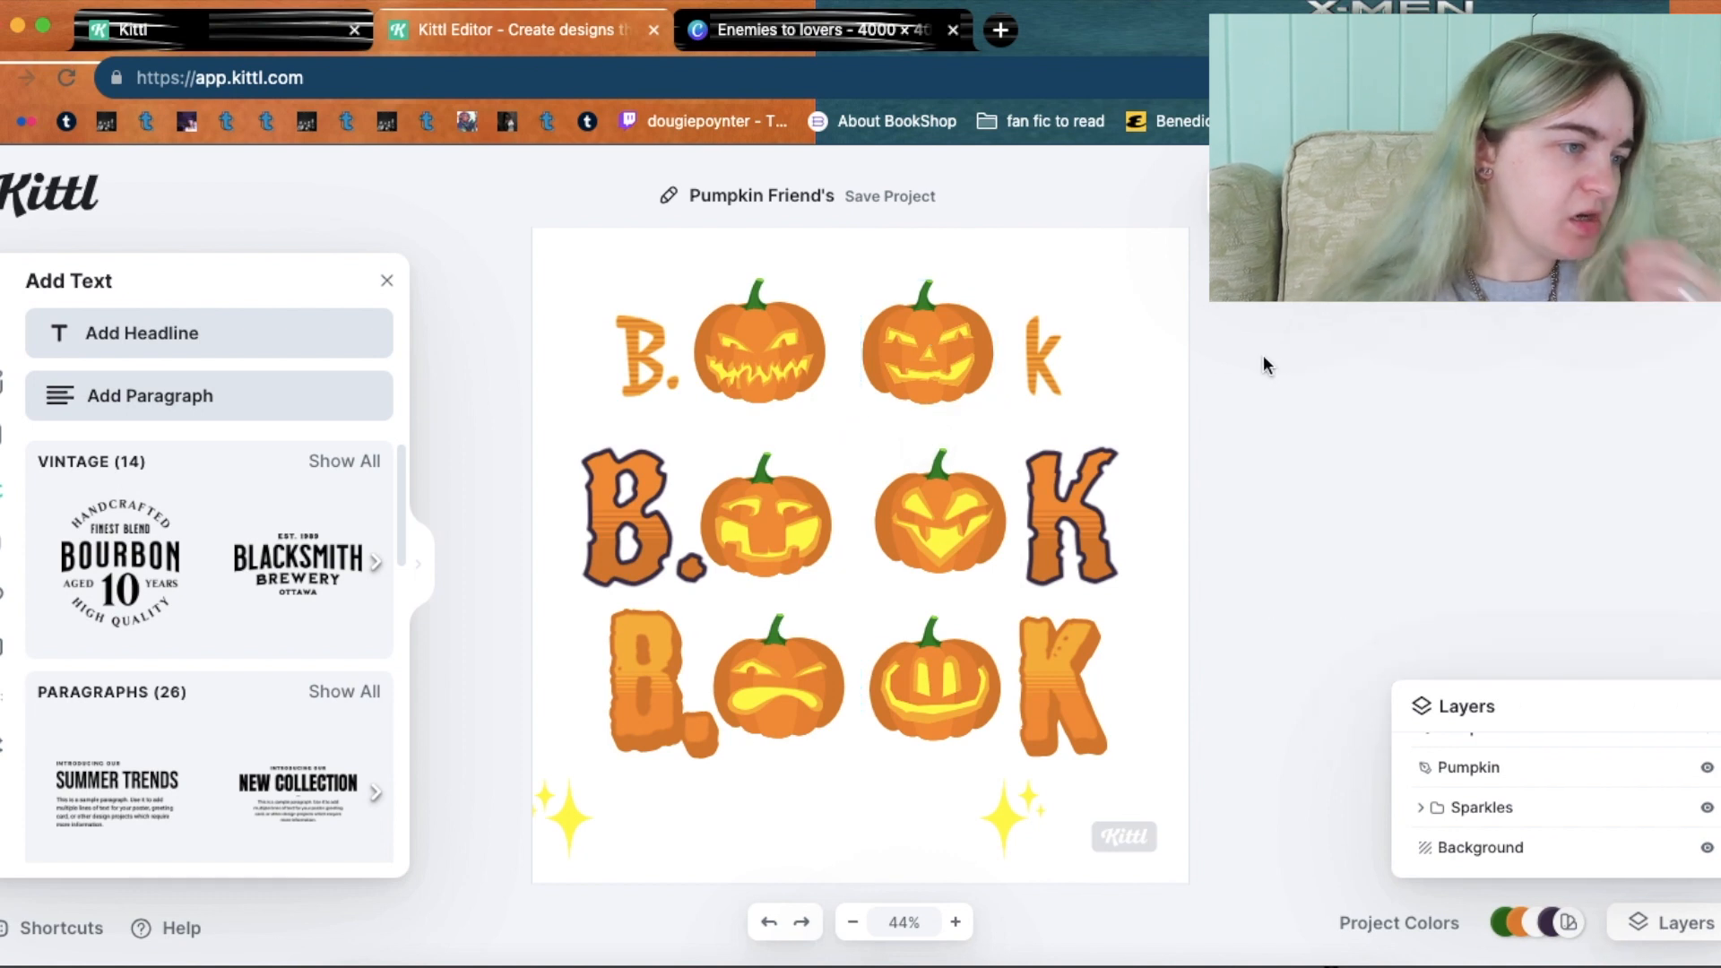
{"action": "left_click", "coordinate": [1054, 368]}
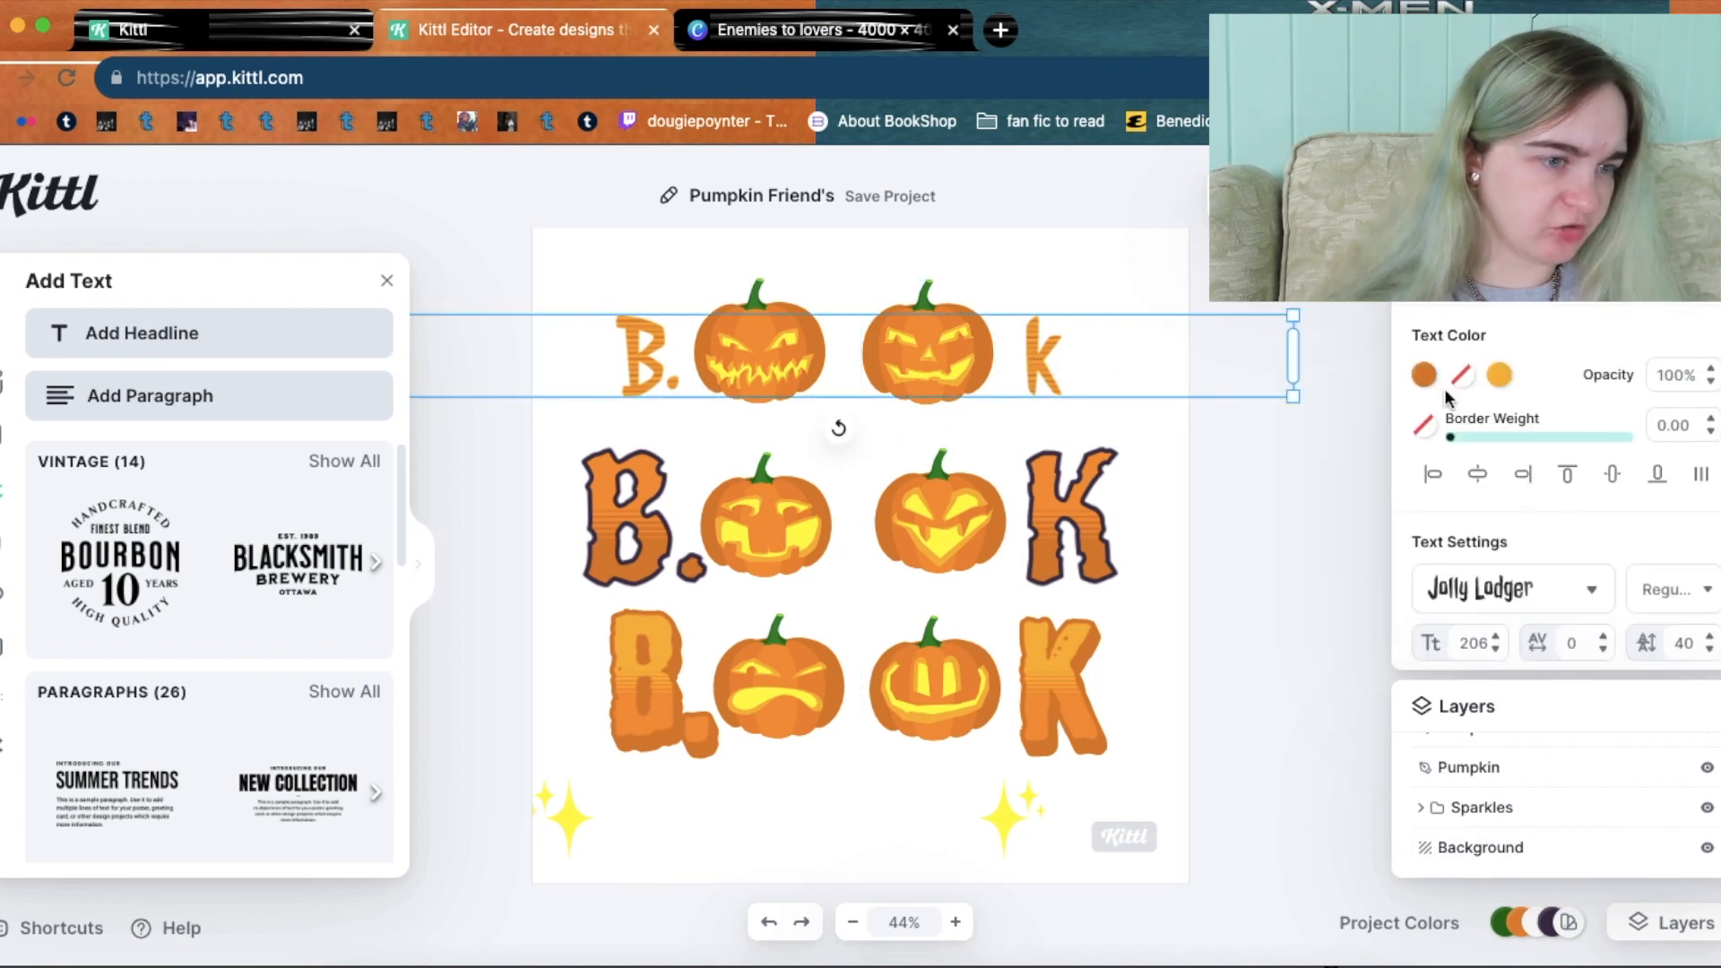
Replace the drop shadow with Fading Color Cut (weight 8%, distance 39%), then enlarge and recentre.
{"action": "scroll", "coordinate": [1610, 359], "scroll_direction": "down", "scroll_amount": 3}
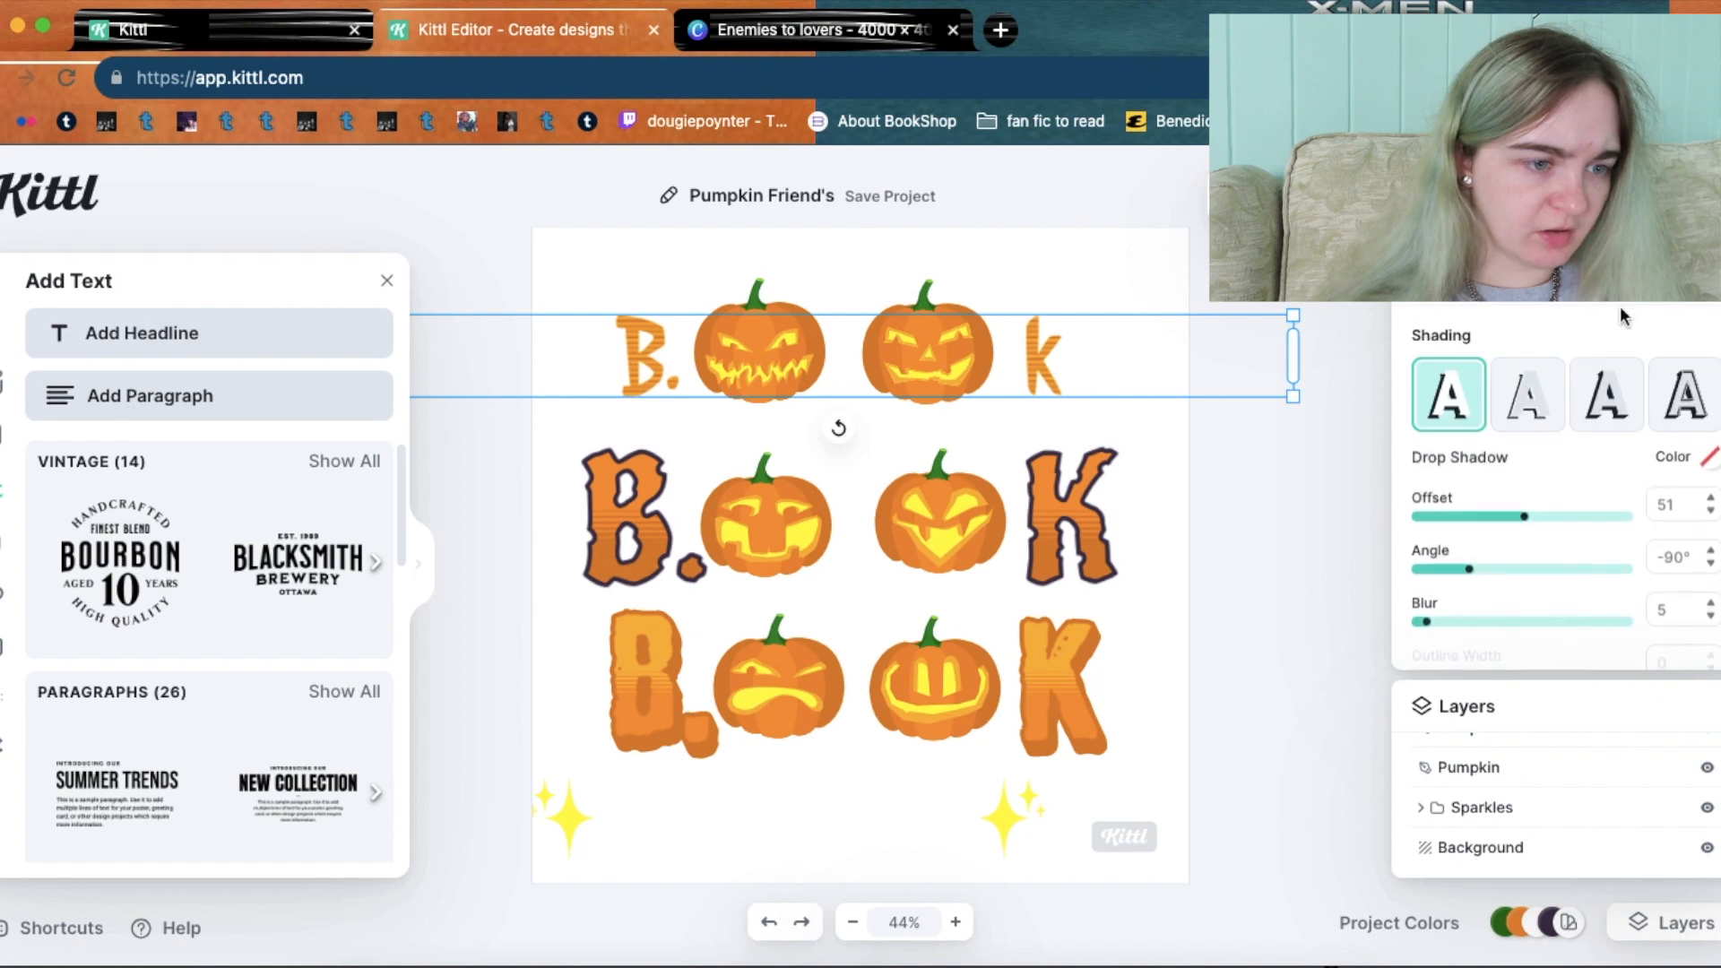
{"action": "left_click", "coordinate": [1466, 393]}
{"action": "left_click", "coordinate": [1536, 554]}
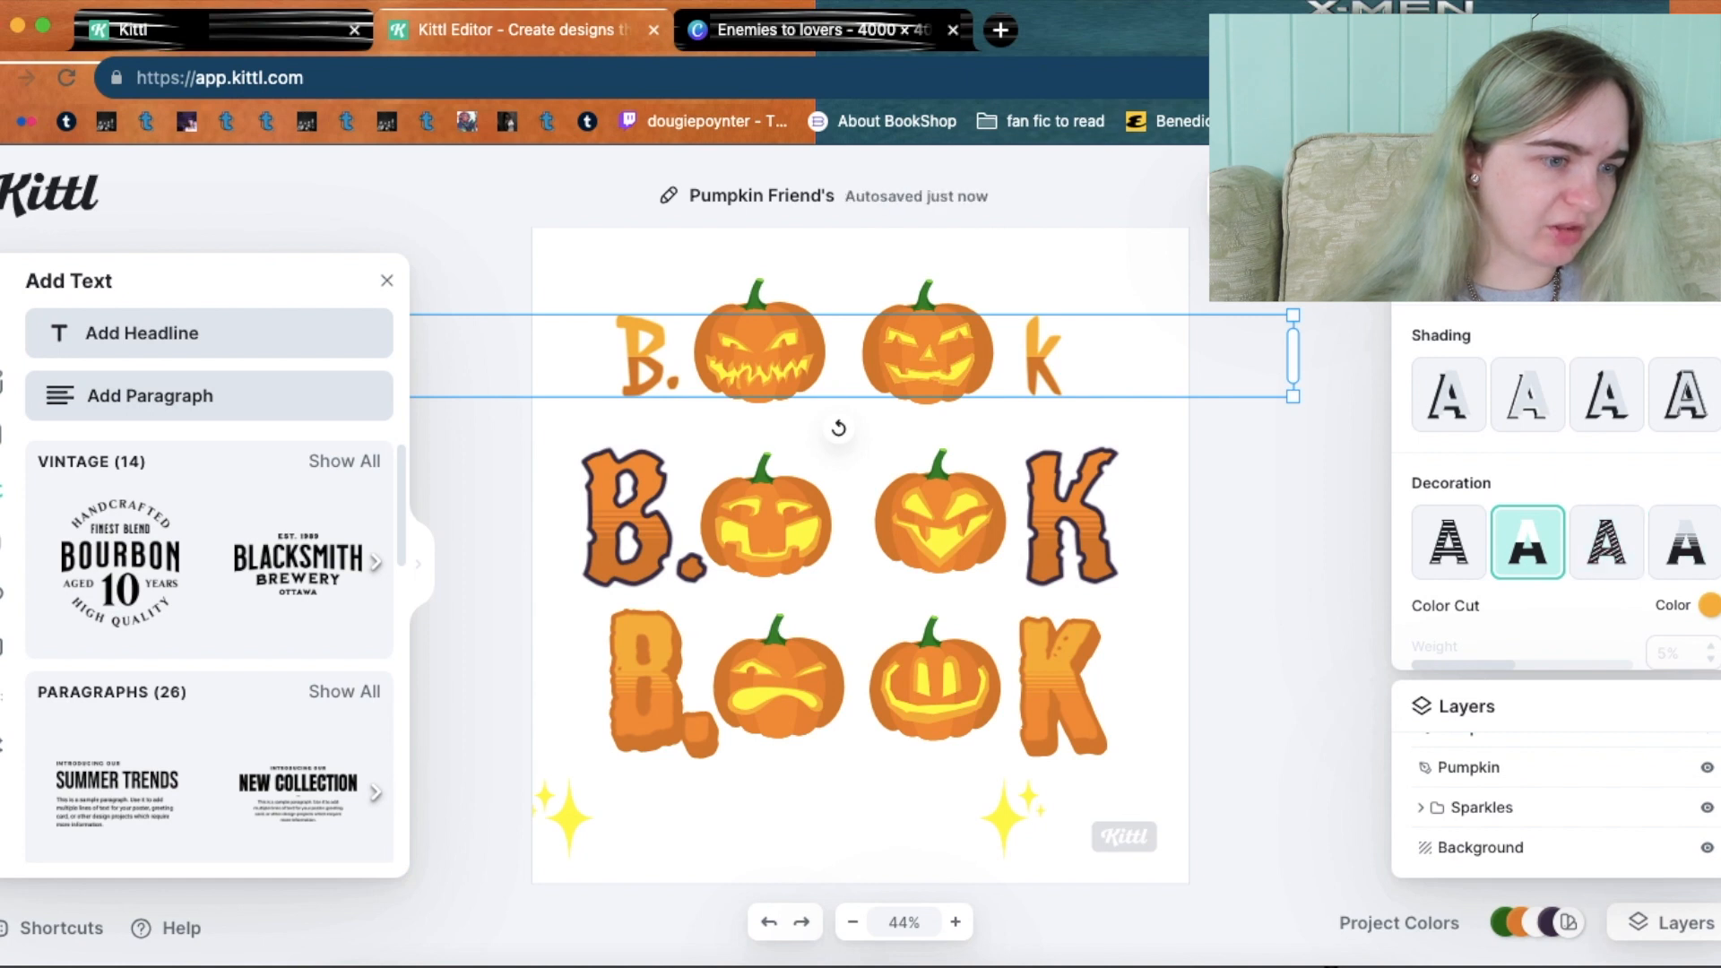
{"action": "scroll", "coordinate": [1684, 556], "scroll_direction": "down", "scroll_amount": 2}
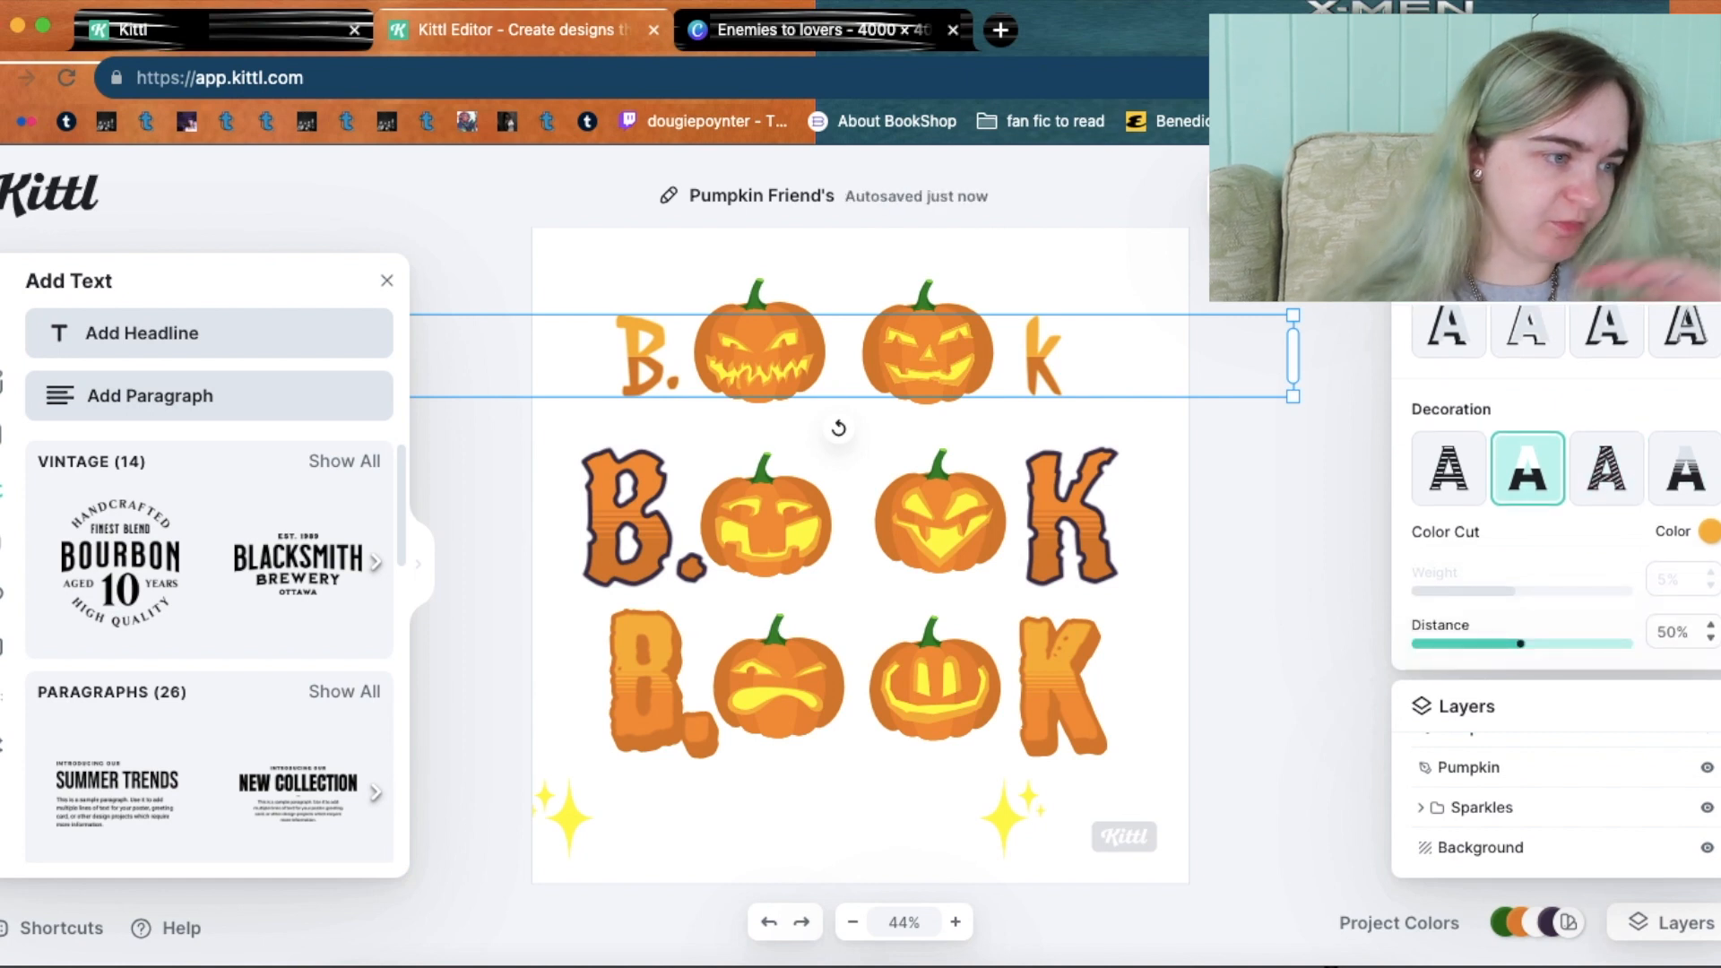
{"action": "left_click", "coordinate": [1606, 468]}
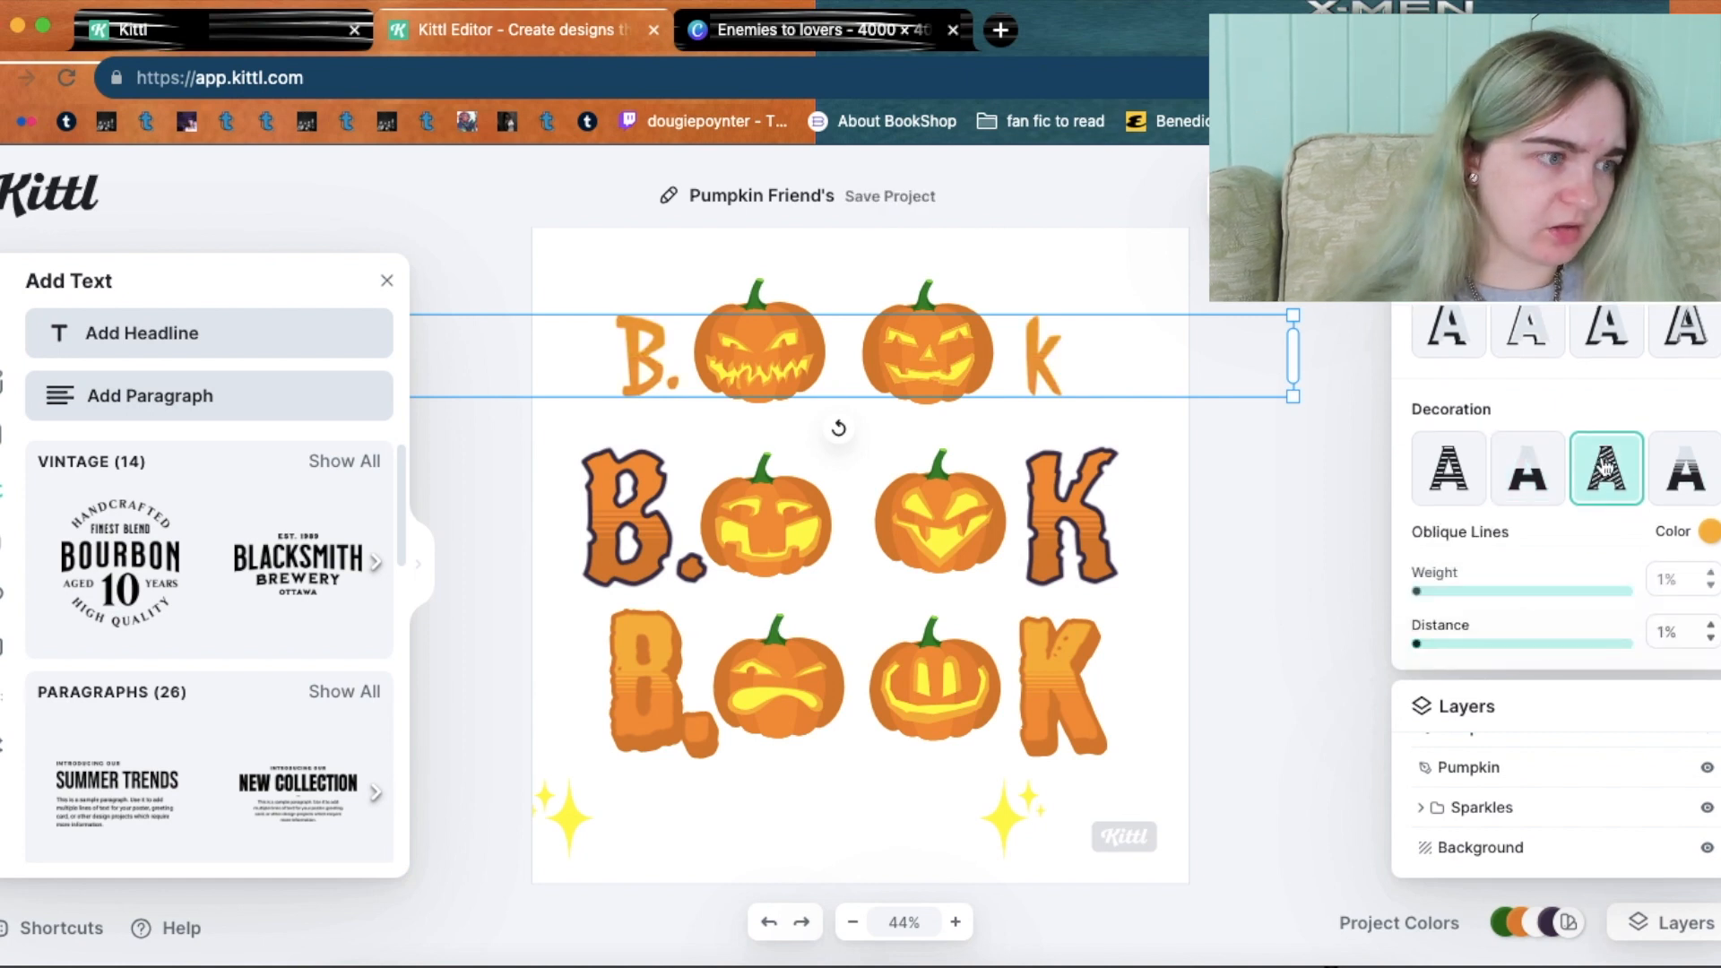
{"action": "left_click", "coordinate": [1685, 465]}
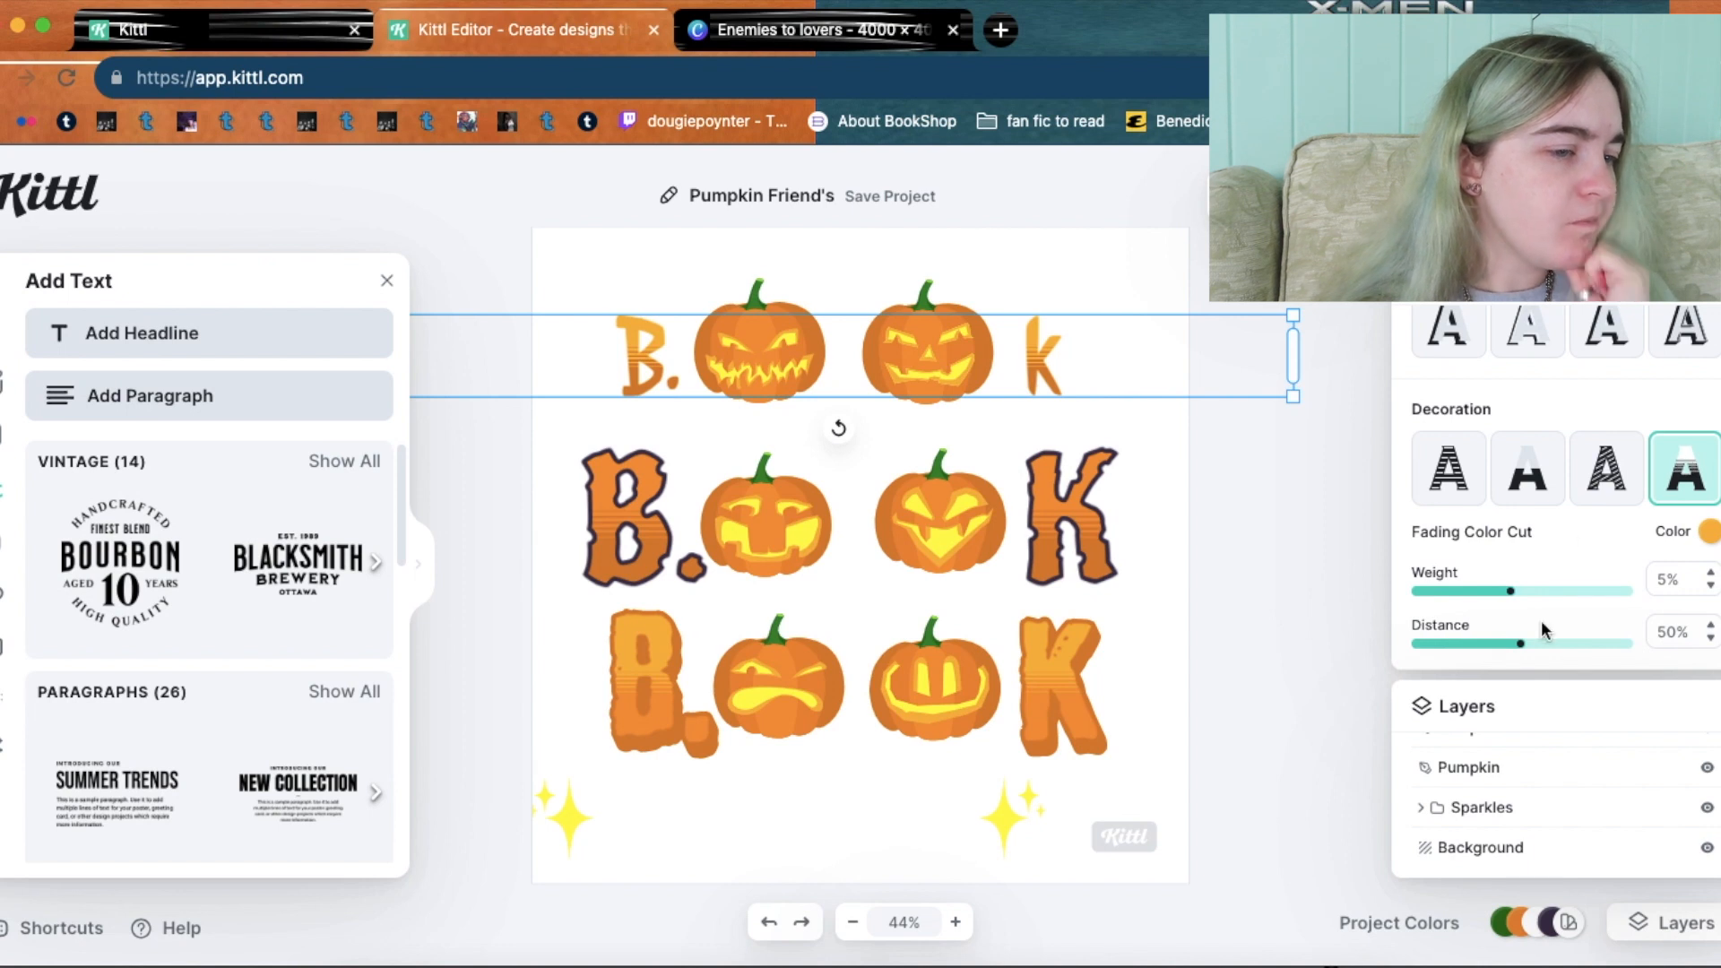
{"action": "left_click_drag", "start_coordinate": [1561, 654], "coordinate": [1488, 654]}
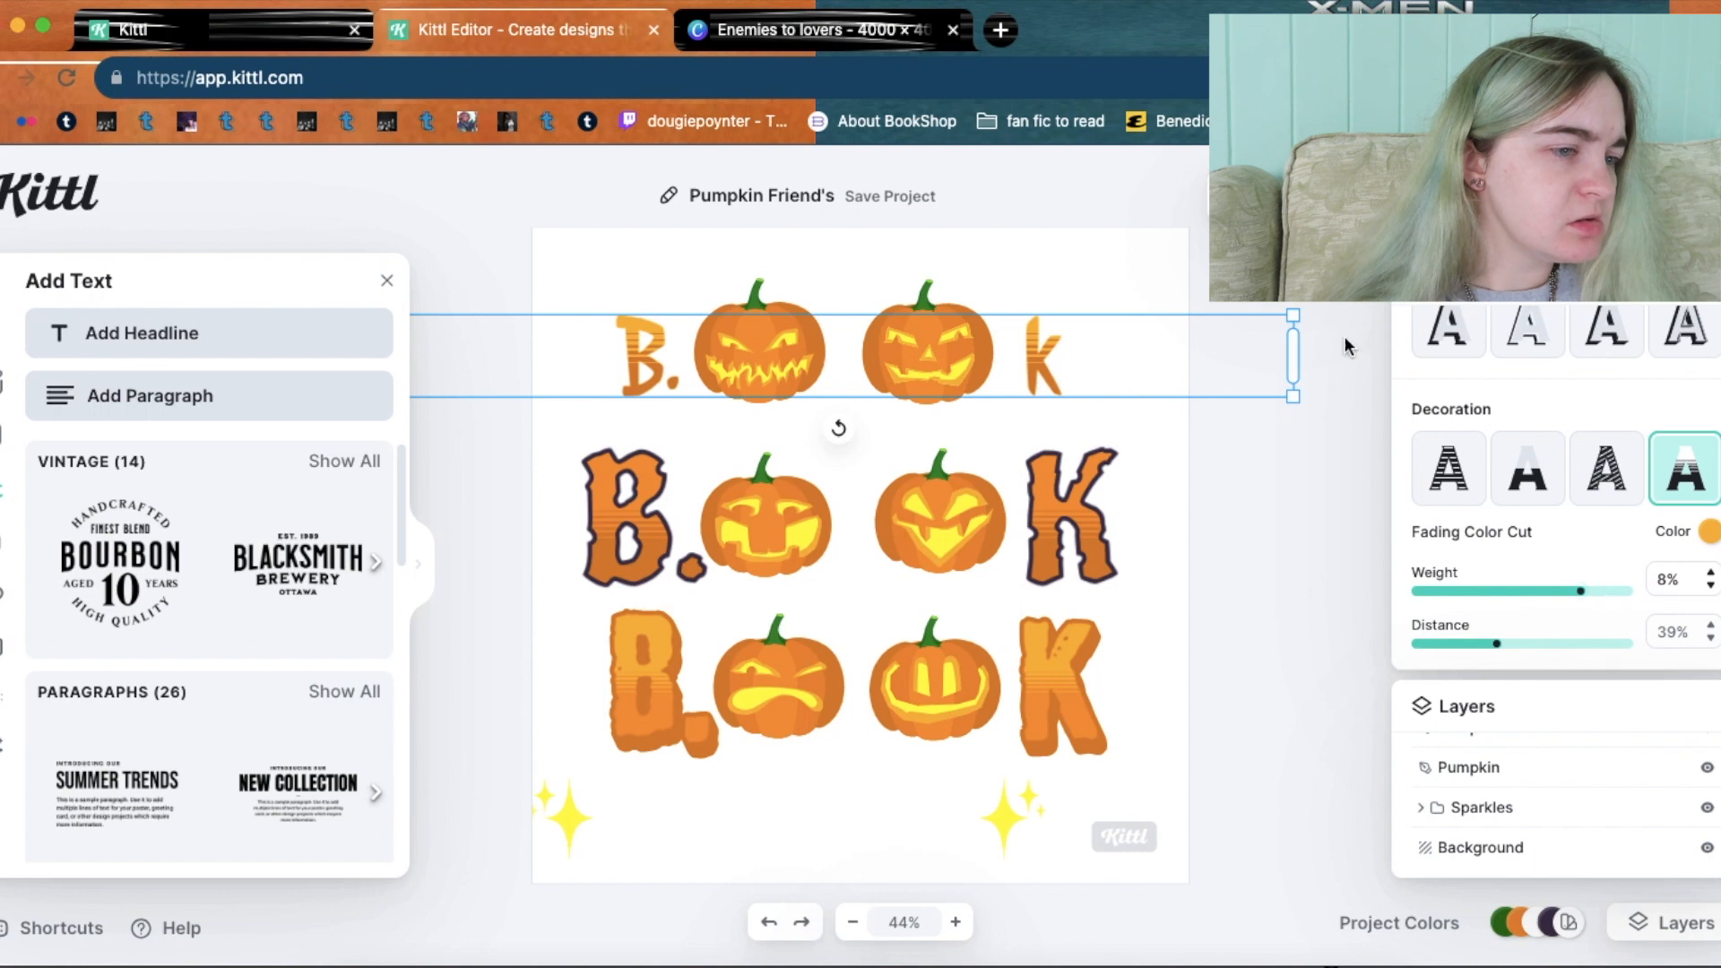
{"action": "left_click_drag", "start_coordinate": [1296, 312], "coordinate": [1466, 298]}
{"action": "left_click_drag", "start_coordinate": [1153, 355], "coordinate": [1081, 351]}
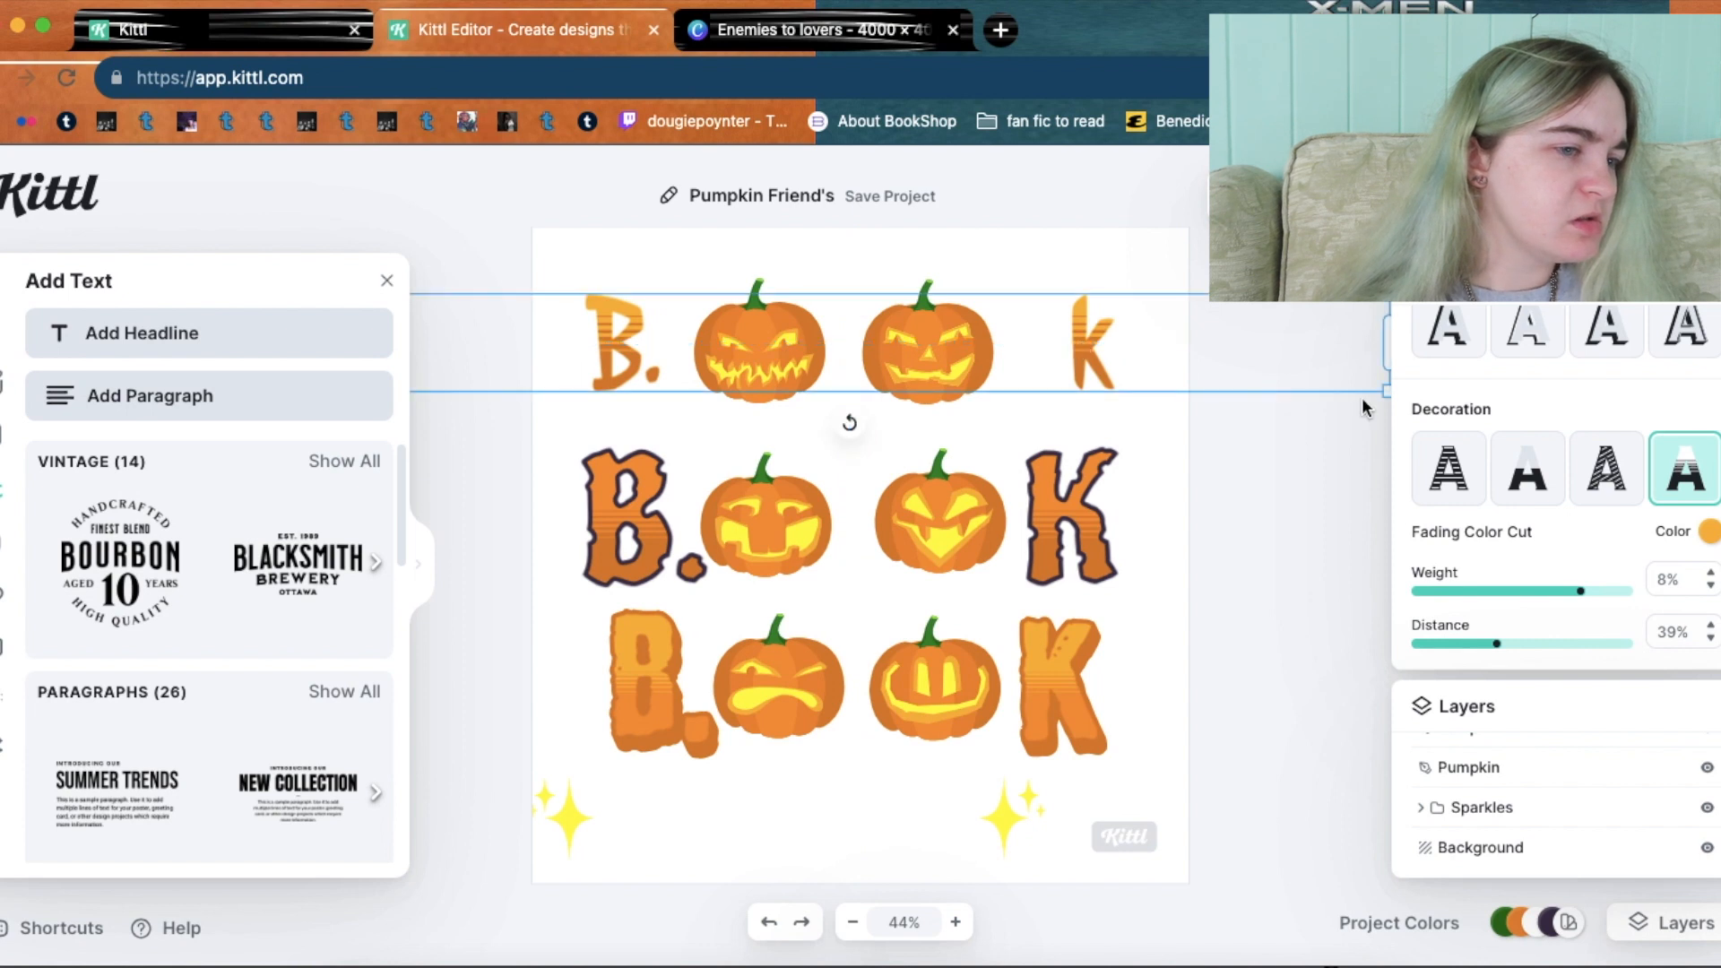
{"action": "scroll", "coordinate": [1560, 502], "scroll_direction": "down", "scroll_amount": 5}
Change the top headline's font to Atalon.
{"action": "left_click", "coordinate": [1580, 518]}
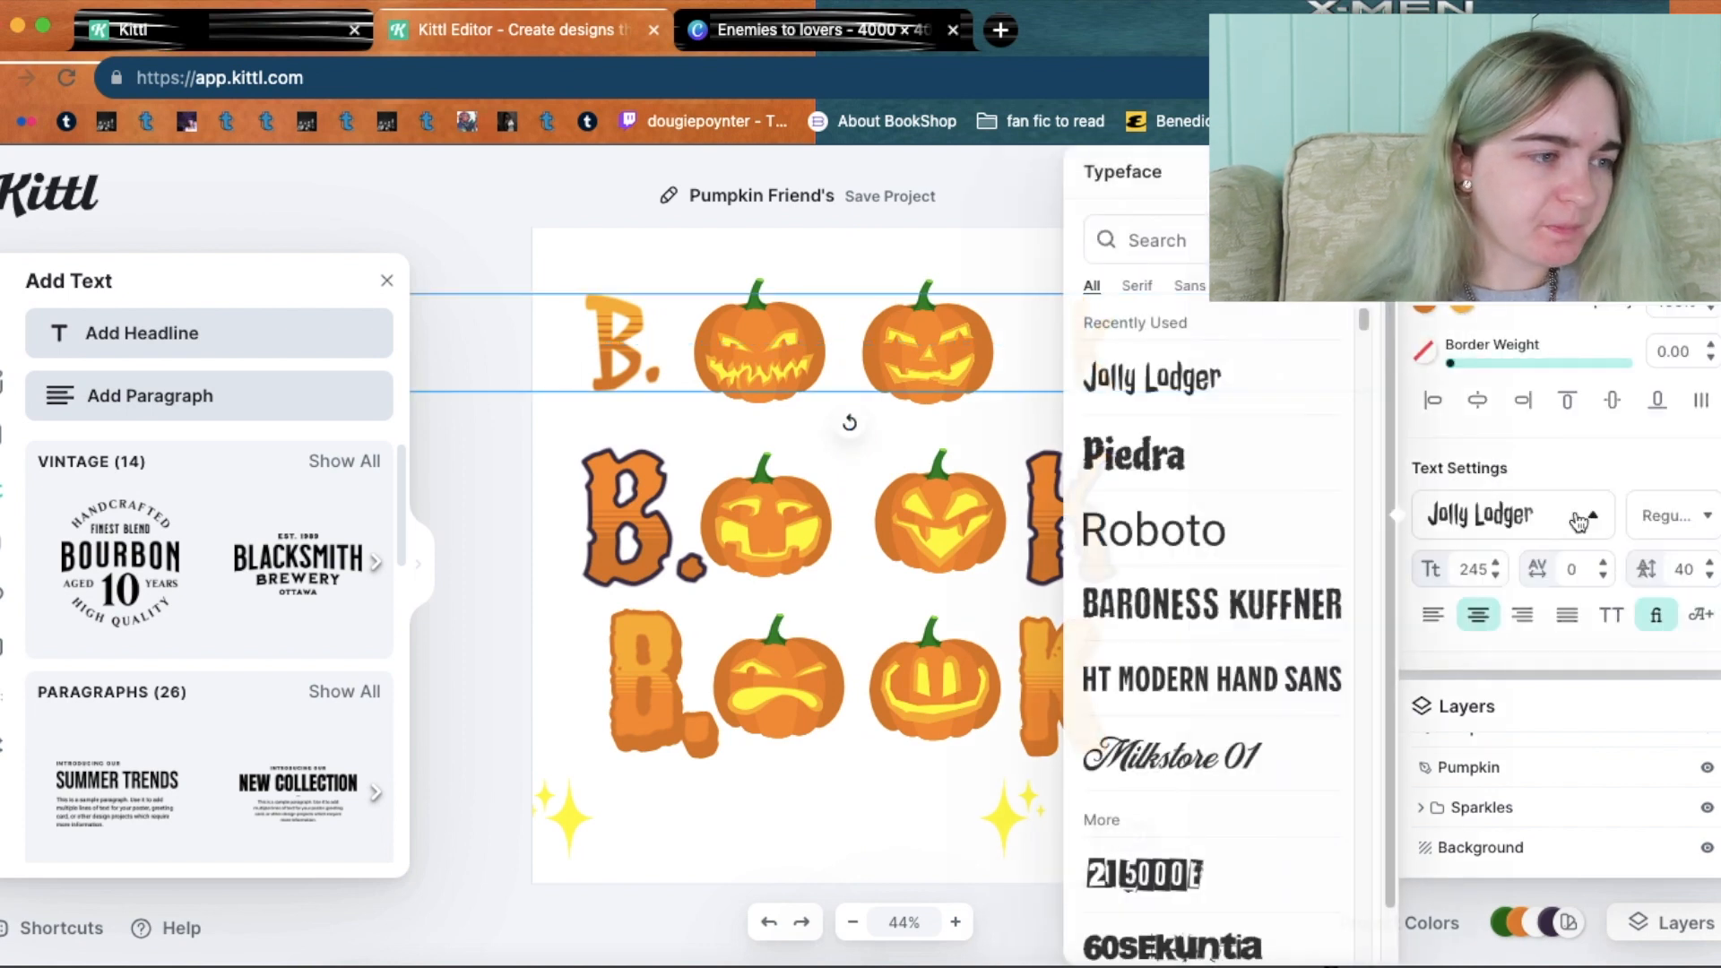
{"action": "left_click_drag", "start_coordinate": [1362, 312], "coordinate": [1376, 367]}
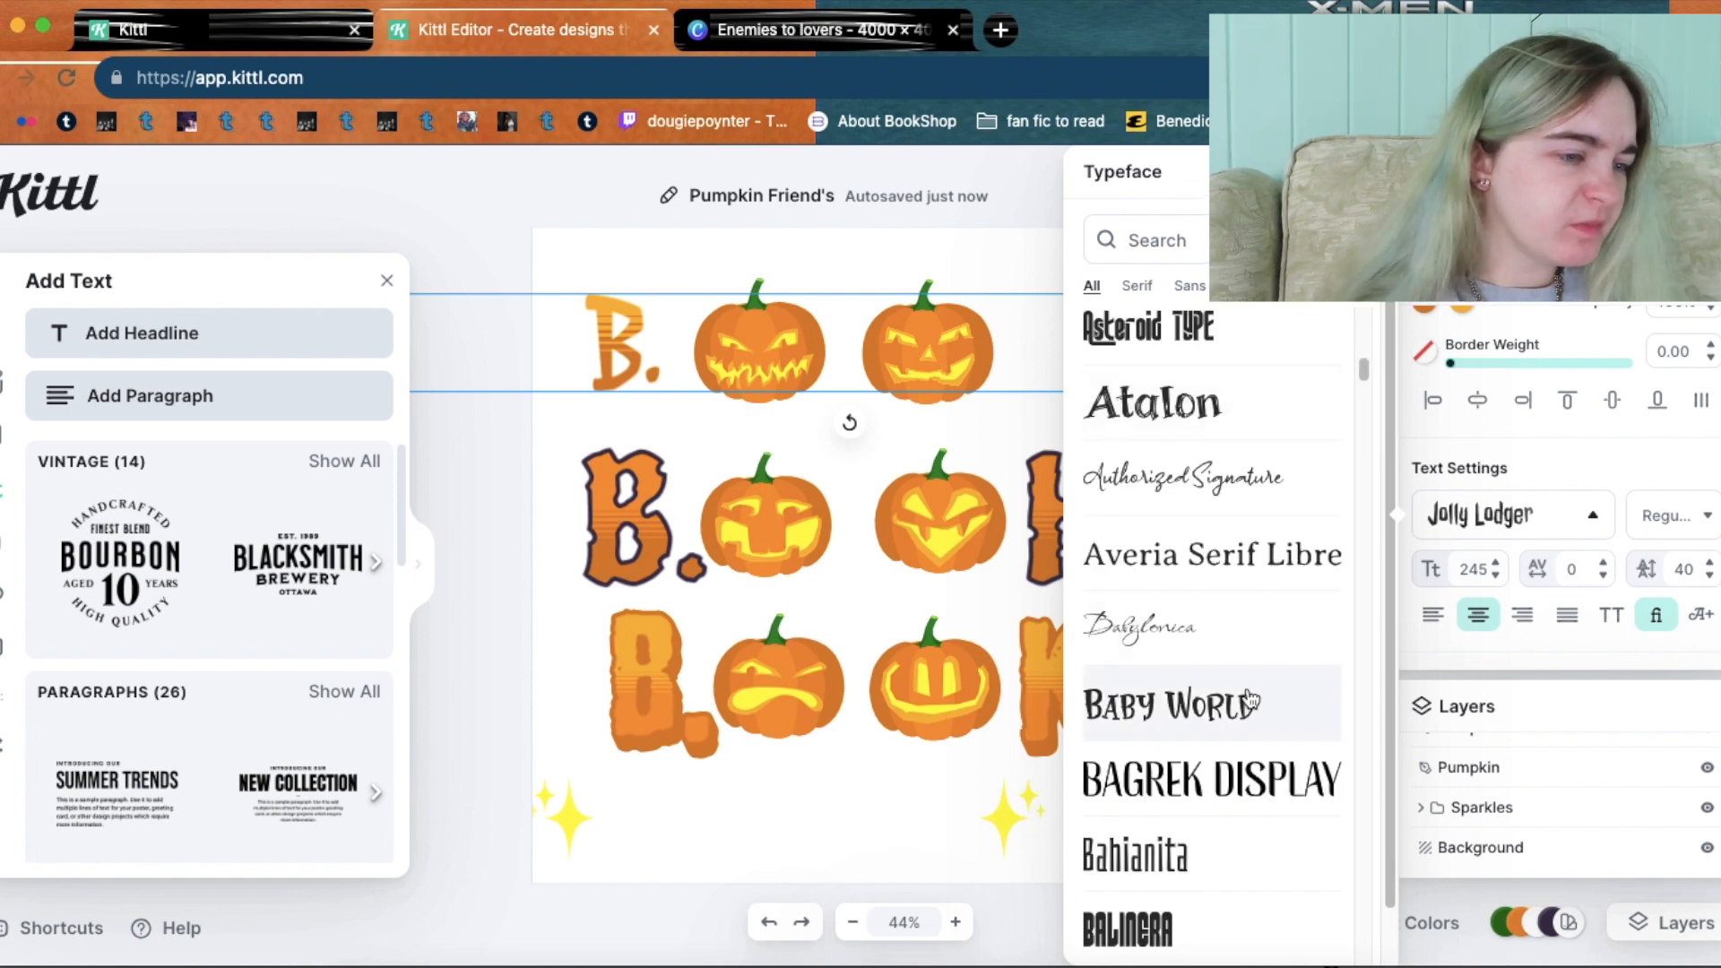
{"action": "left_click", "coordinate": [1248, 428]}
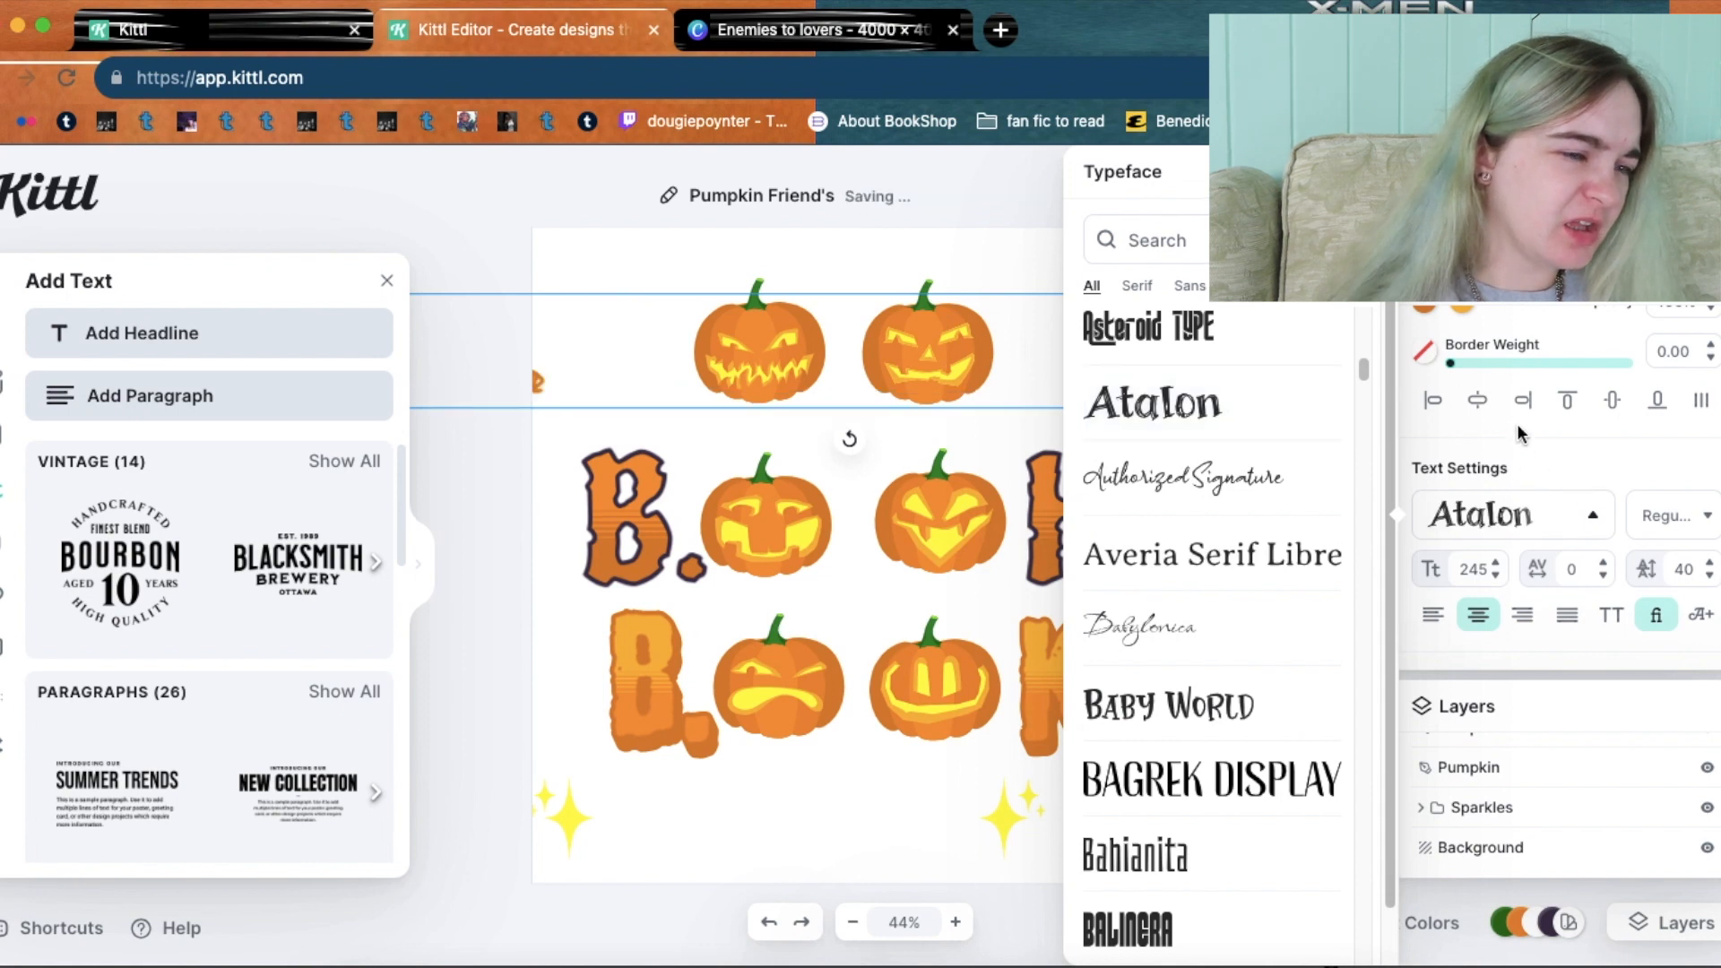
{"action": "left_click", "coordinate": [1119, 395]}
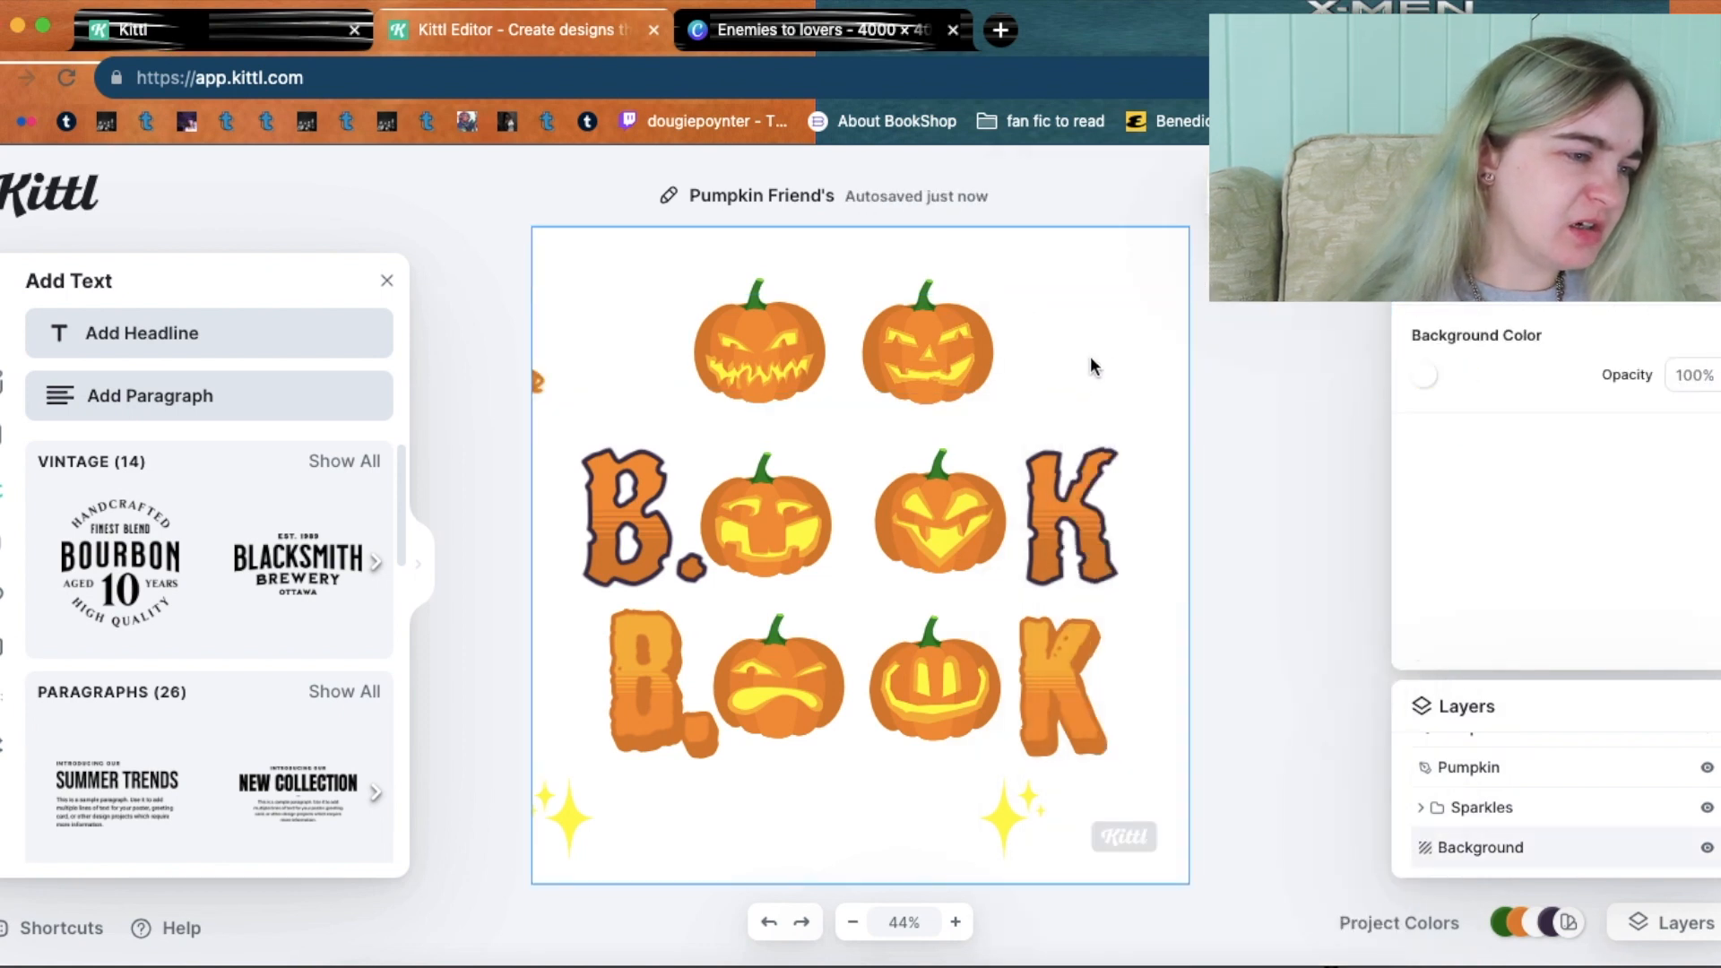
Delete the trailing spaces after B. and move it just left of the two pumpkins.
{"action": "left_click", "coordinate": [547, 385]}
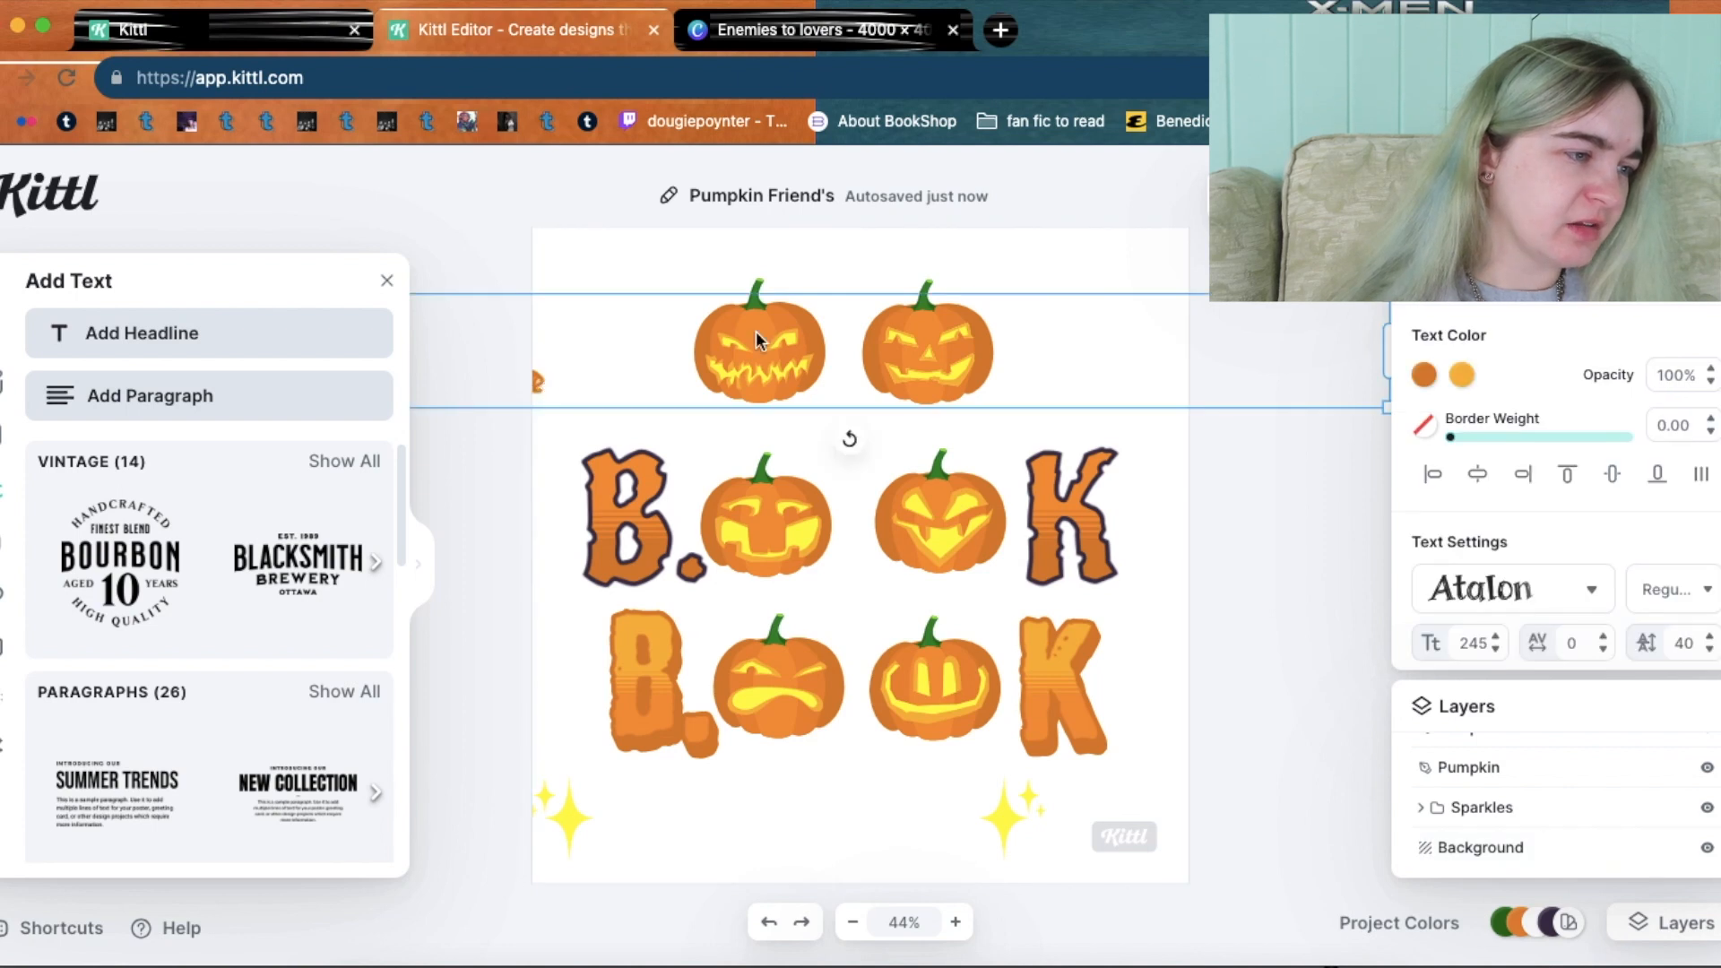
{"action": "left_click", "coordinate": [1126, 353]}
{"action": "left_click", "coordinate": [534, 385]}
{"action": "double_click", "coordinate": [535, 386]}
{"action": "key", "text": "BackSpace"}
{"action": "key", "text": "BackSpace"}
{"action": "key", "text": "BackSpace"}
{"action": "key", "text": "BackSpace"}
{"action": "key", "text": "BackSpace"}
{"action": "key", "text": "BackSpace"}
{"action": "key", "text": "BackSpace"}
{"action": "key", "text": "BackSpace"}
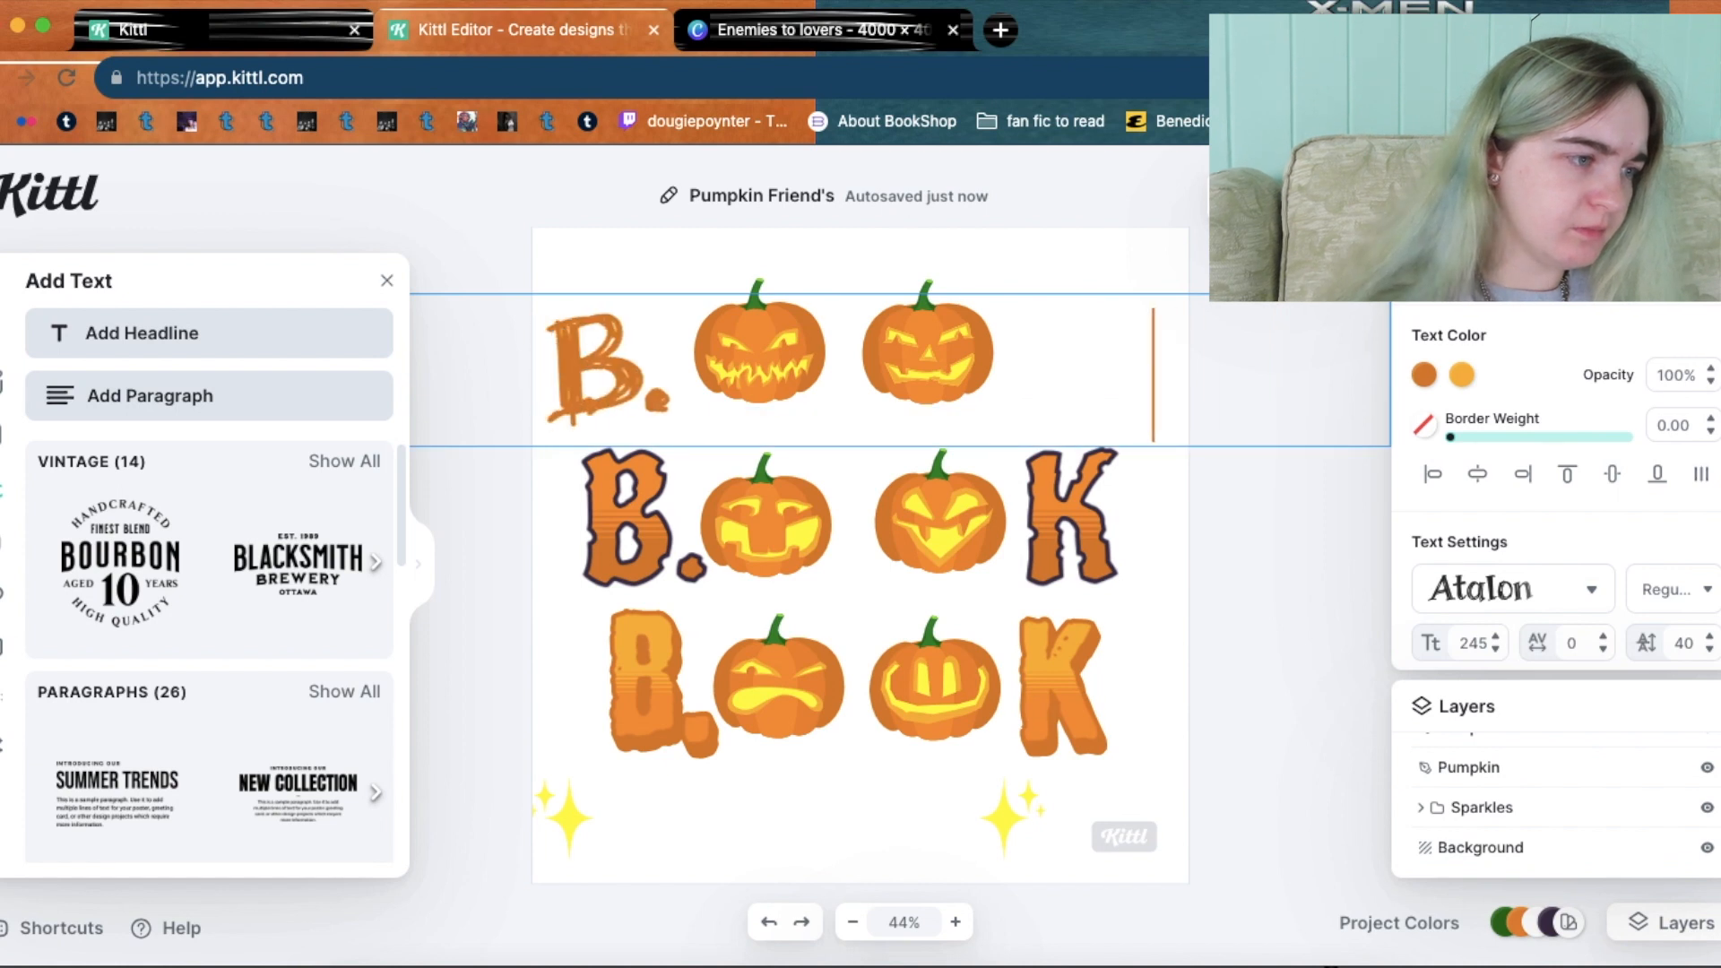
{"action": "key", "text": "BackSpace"}
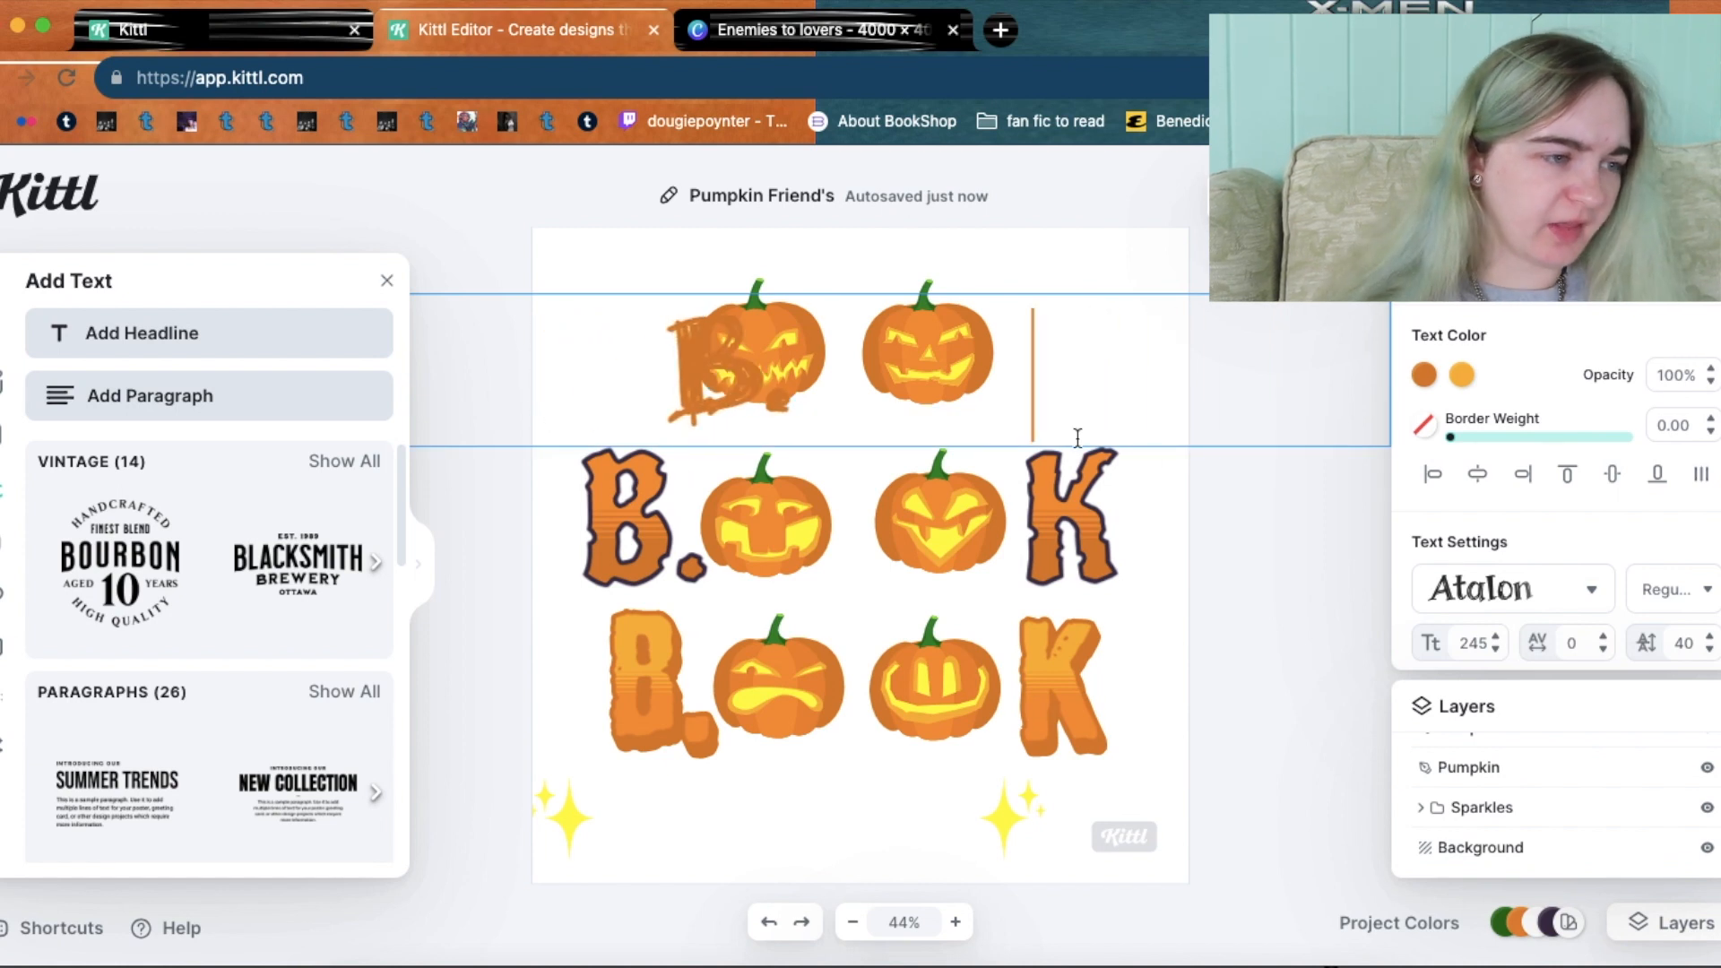
{"action": "key", "text": "BackSpace"}
{"action": "key", "text": "BackSpace"}
{"action": "key", "text": "BackSpace"}
{"action": "key", "text": "BackSpace"}
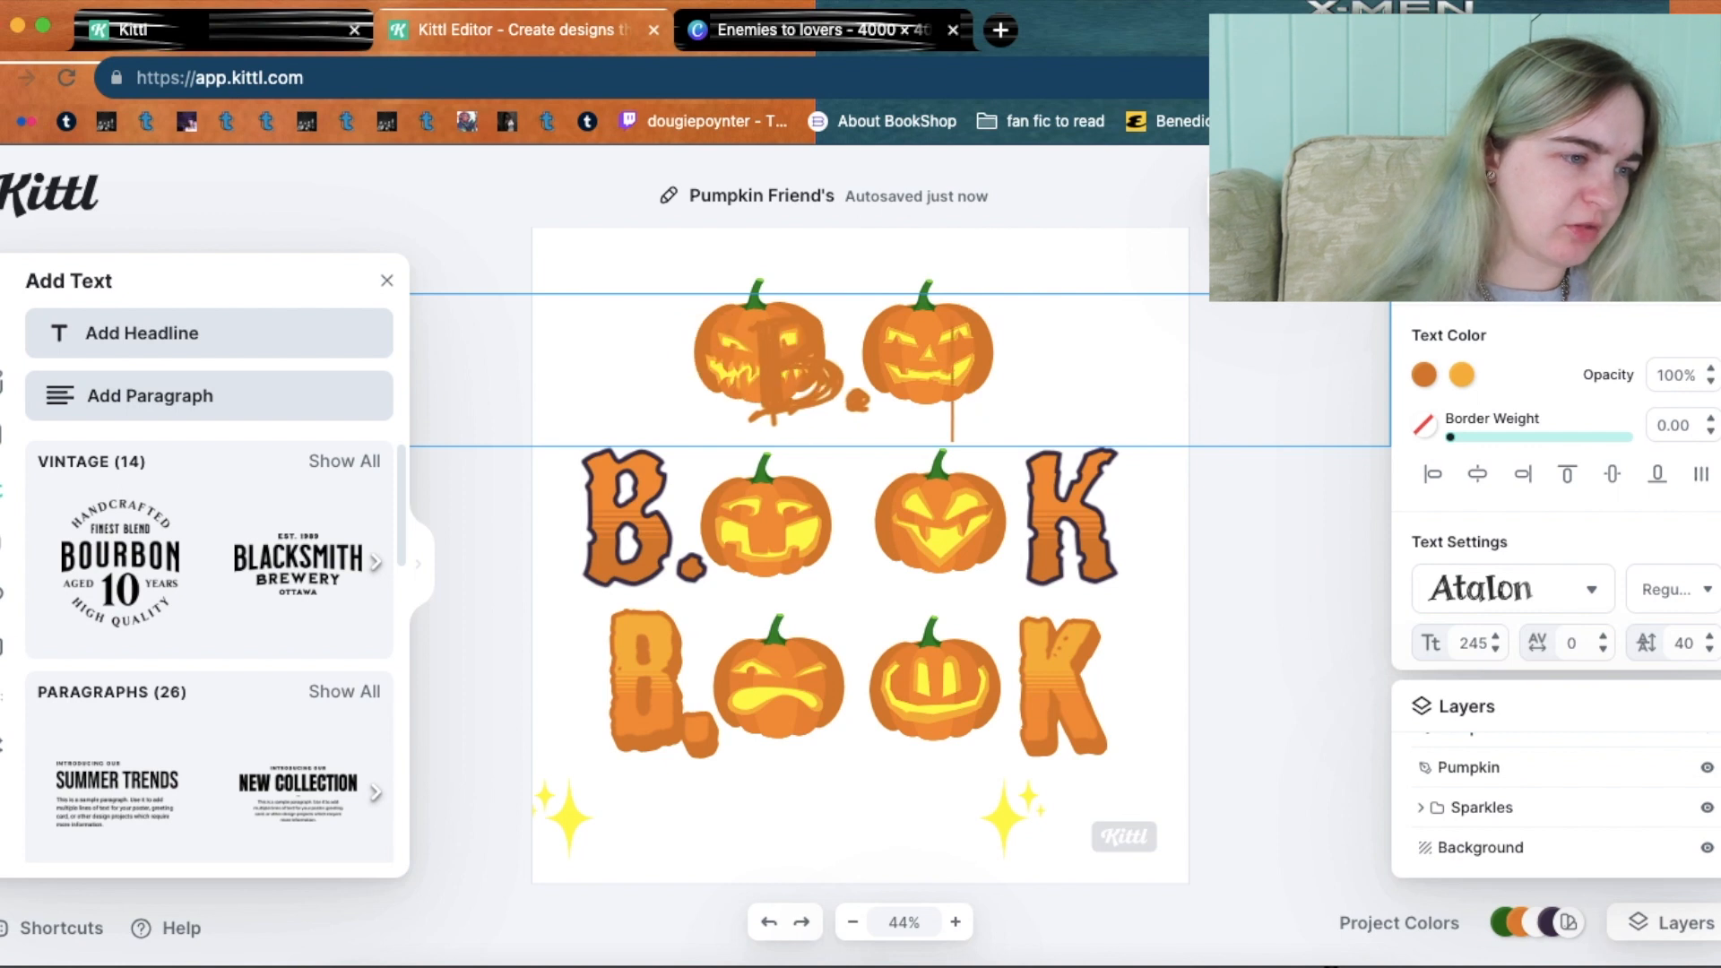
{"action": "left_click", "coordinate": [1281, 570]}
{"action": "left_click_drag", "start_coordinate": [870, 361], "coordinate": [654, 357]}
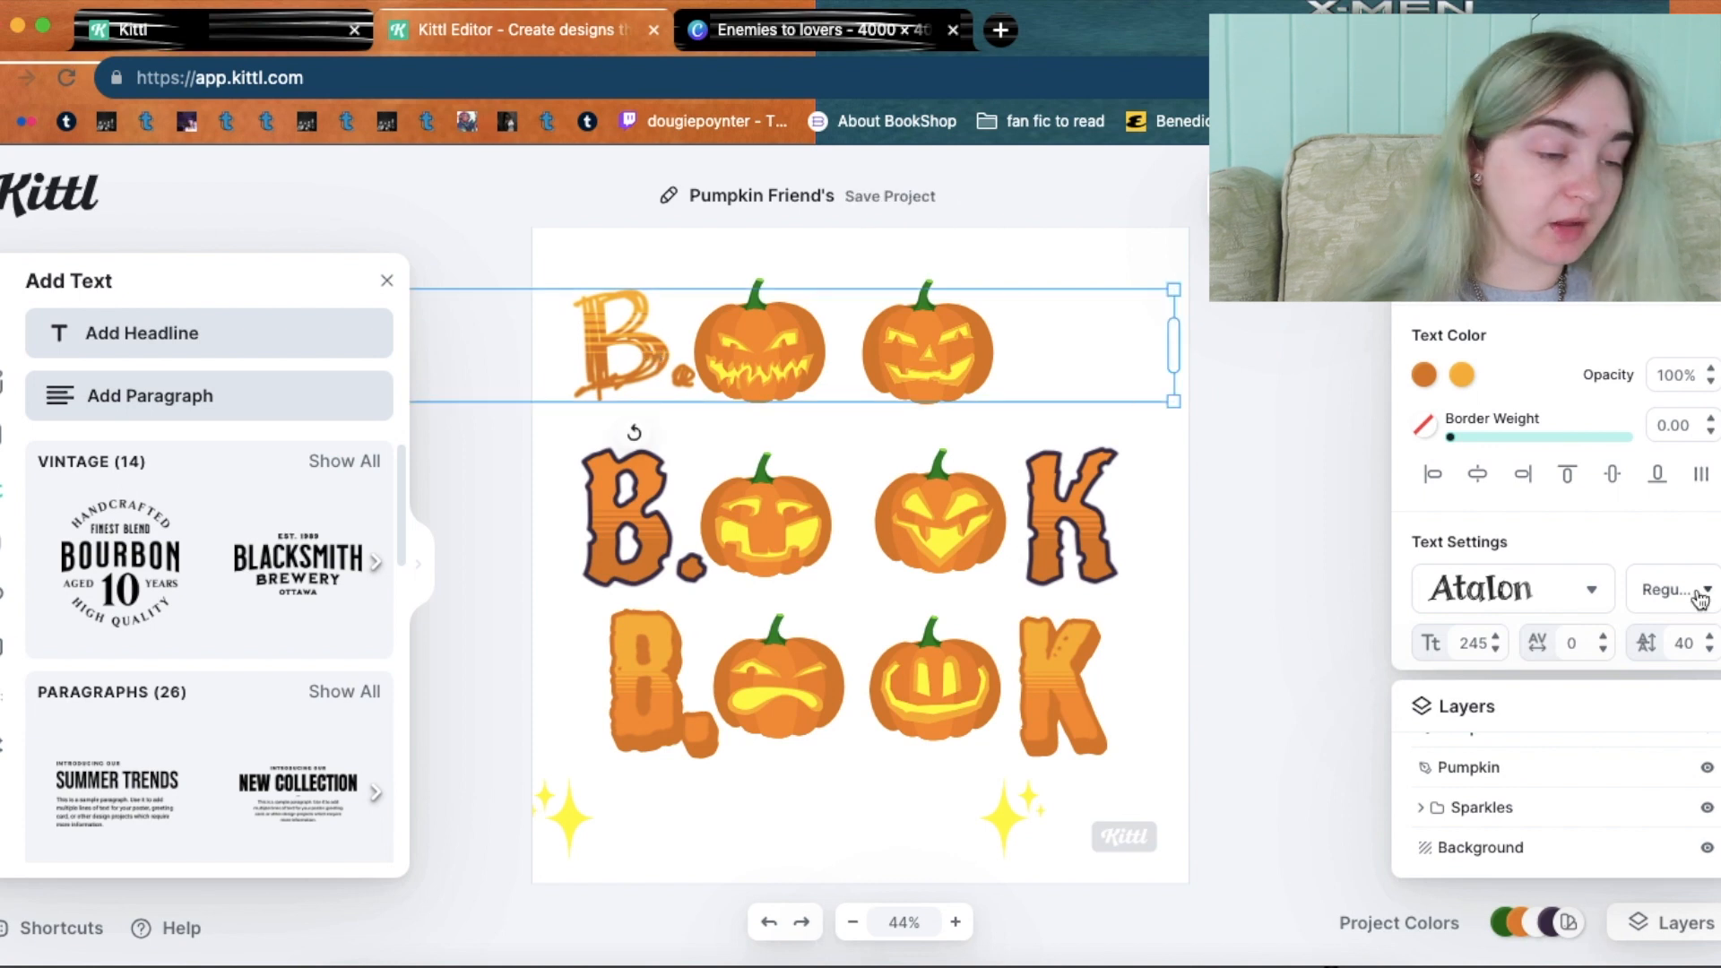
Switch the top-row B. from the Atalon typeface to Blackletter.
{"action": "left_click", "coordinate": [1569, 596]}
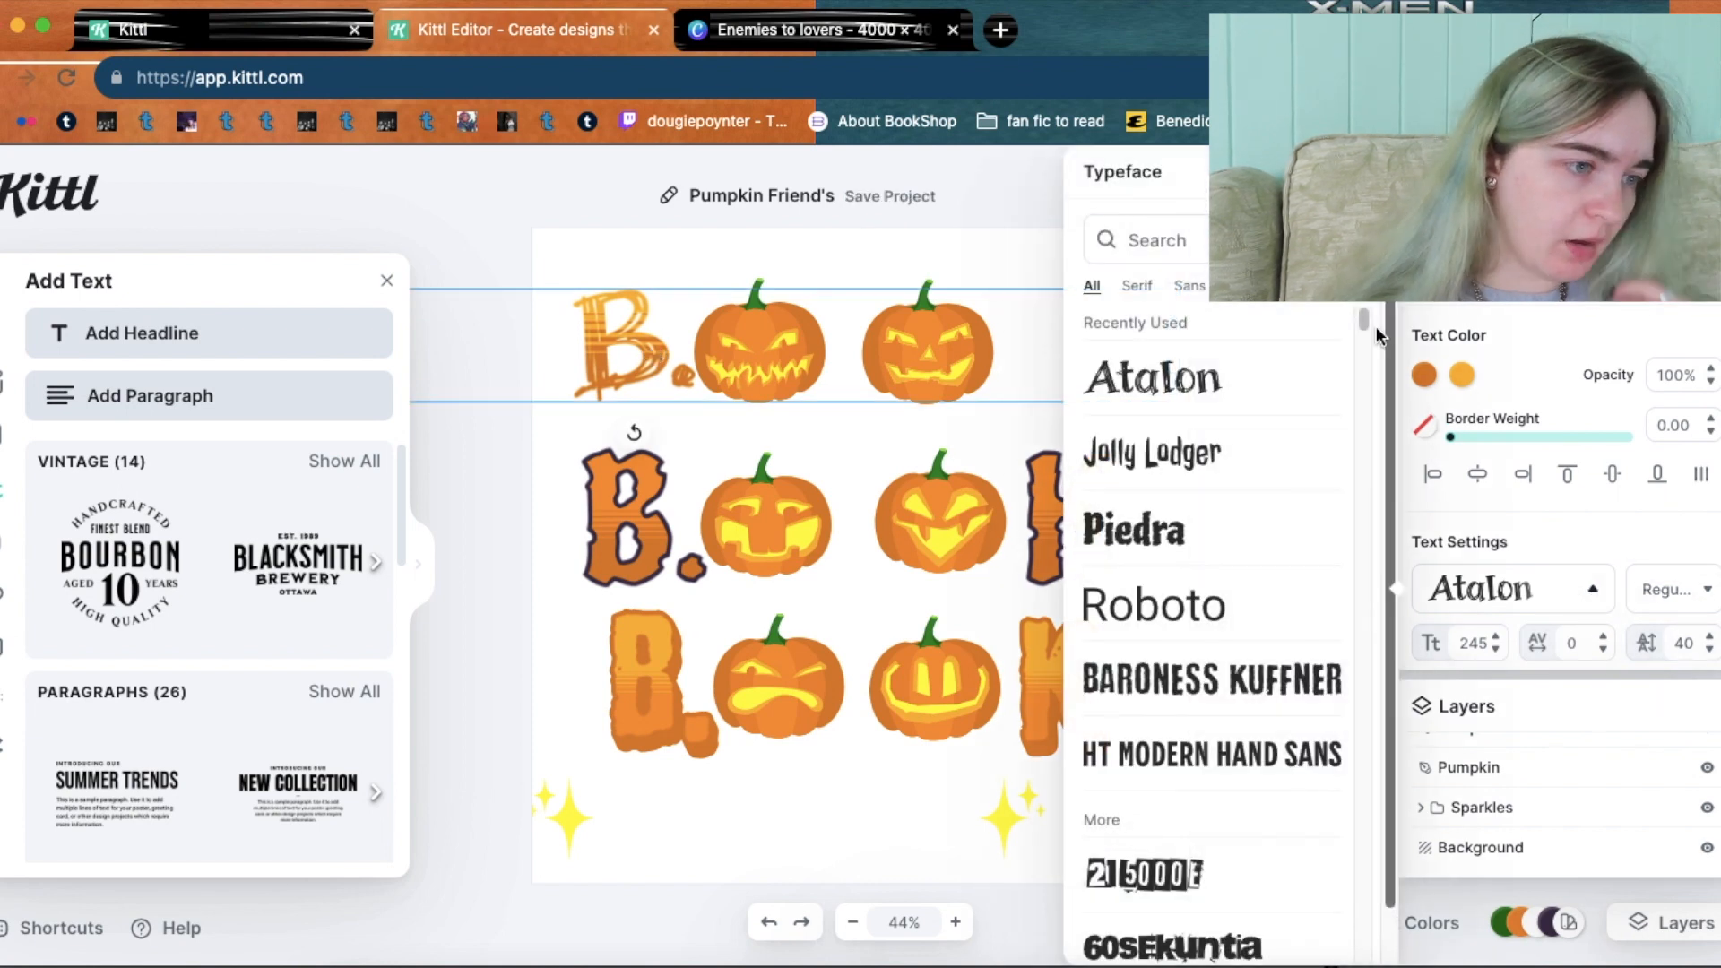
{"action": "left_click_drag", "start_coordinate": [1364, 322], "coordinate": [1367, 414]}
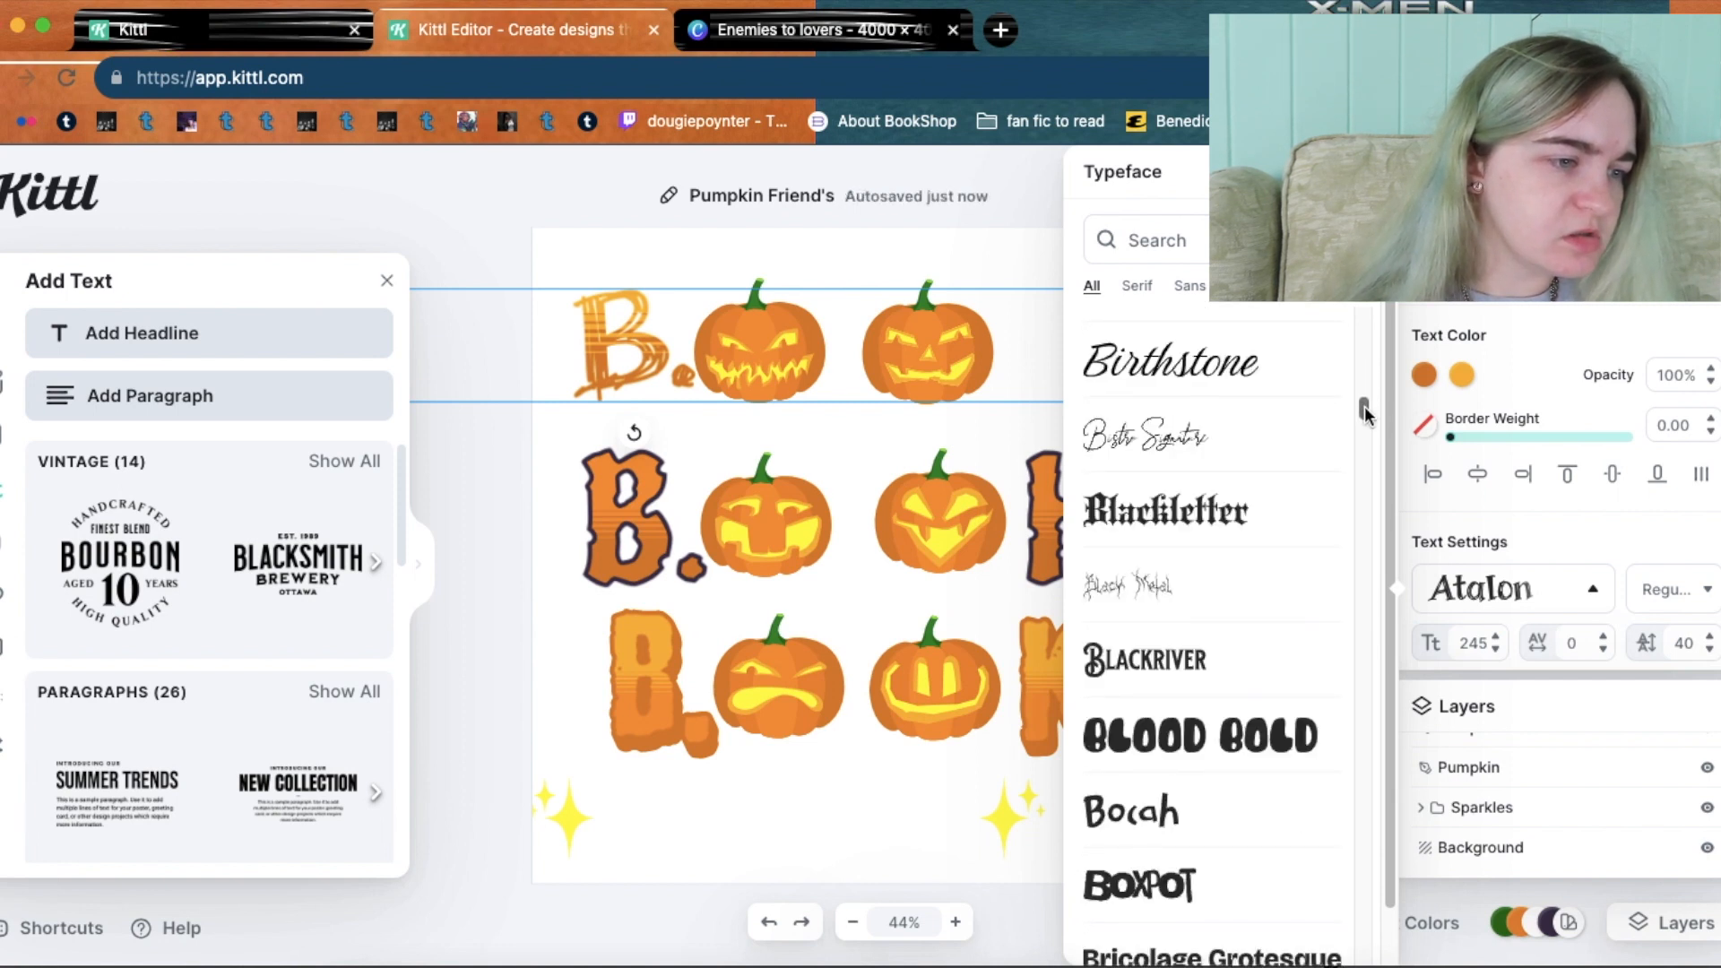
{"action": "left_click", "coordinate": [1224, 524]}
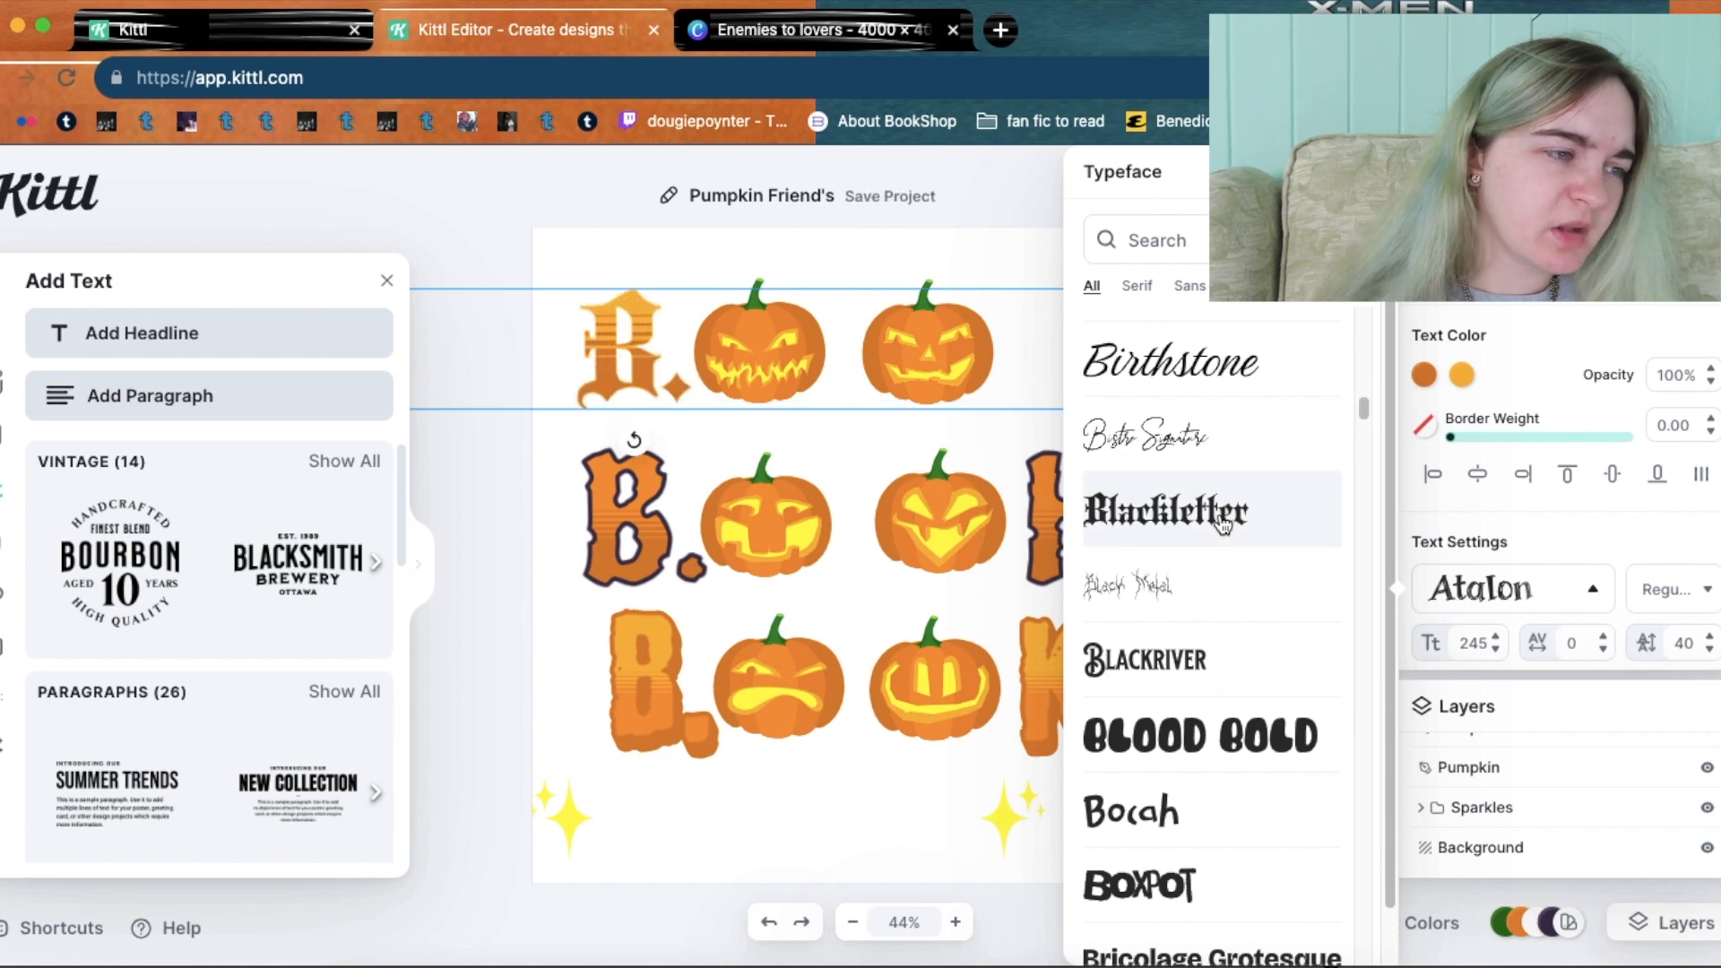
{"action": "left_click", "coordinate": [496, 470]}
{"action": "left_click", "coordinate": [978, 355]}
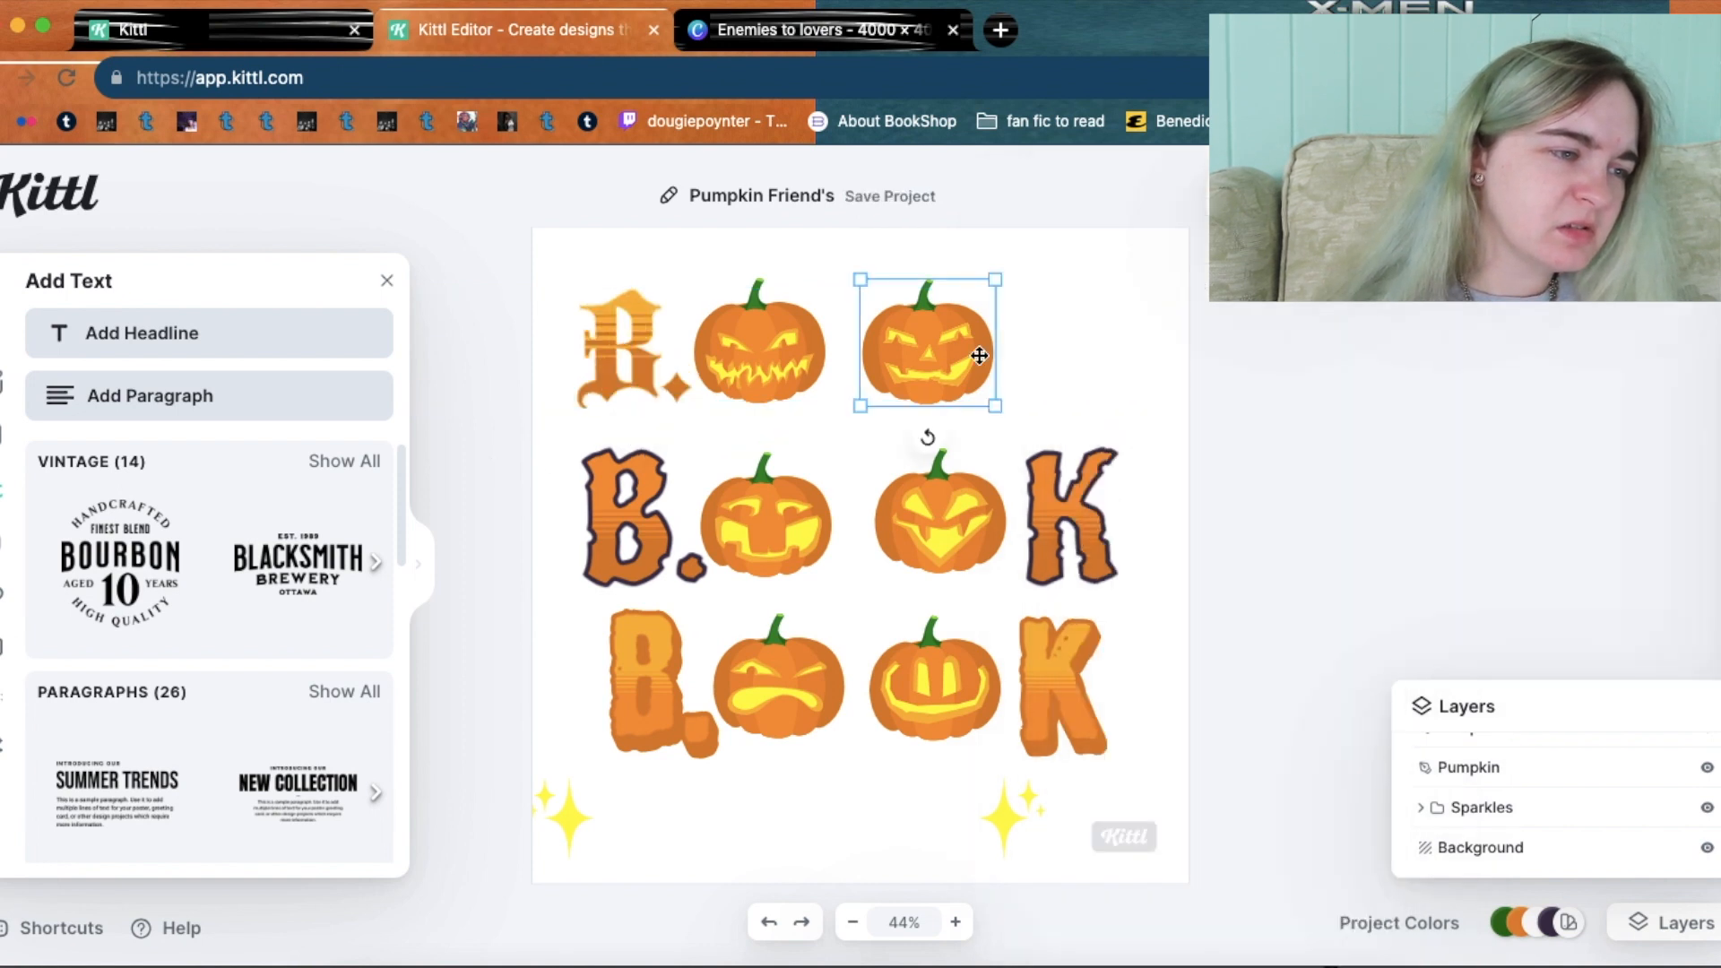
{"action": "double_click", "coordinate": [607, 358]}
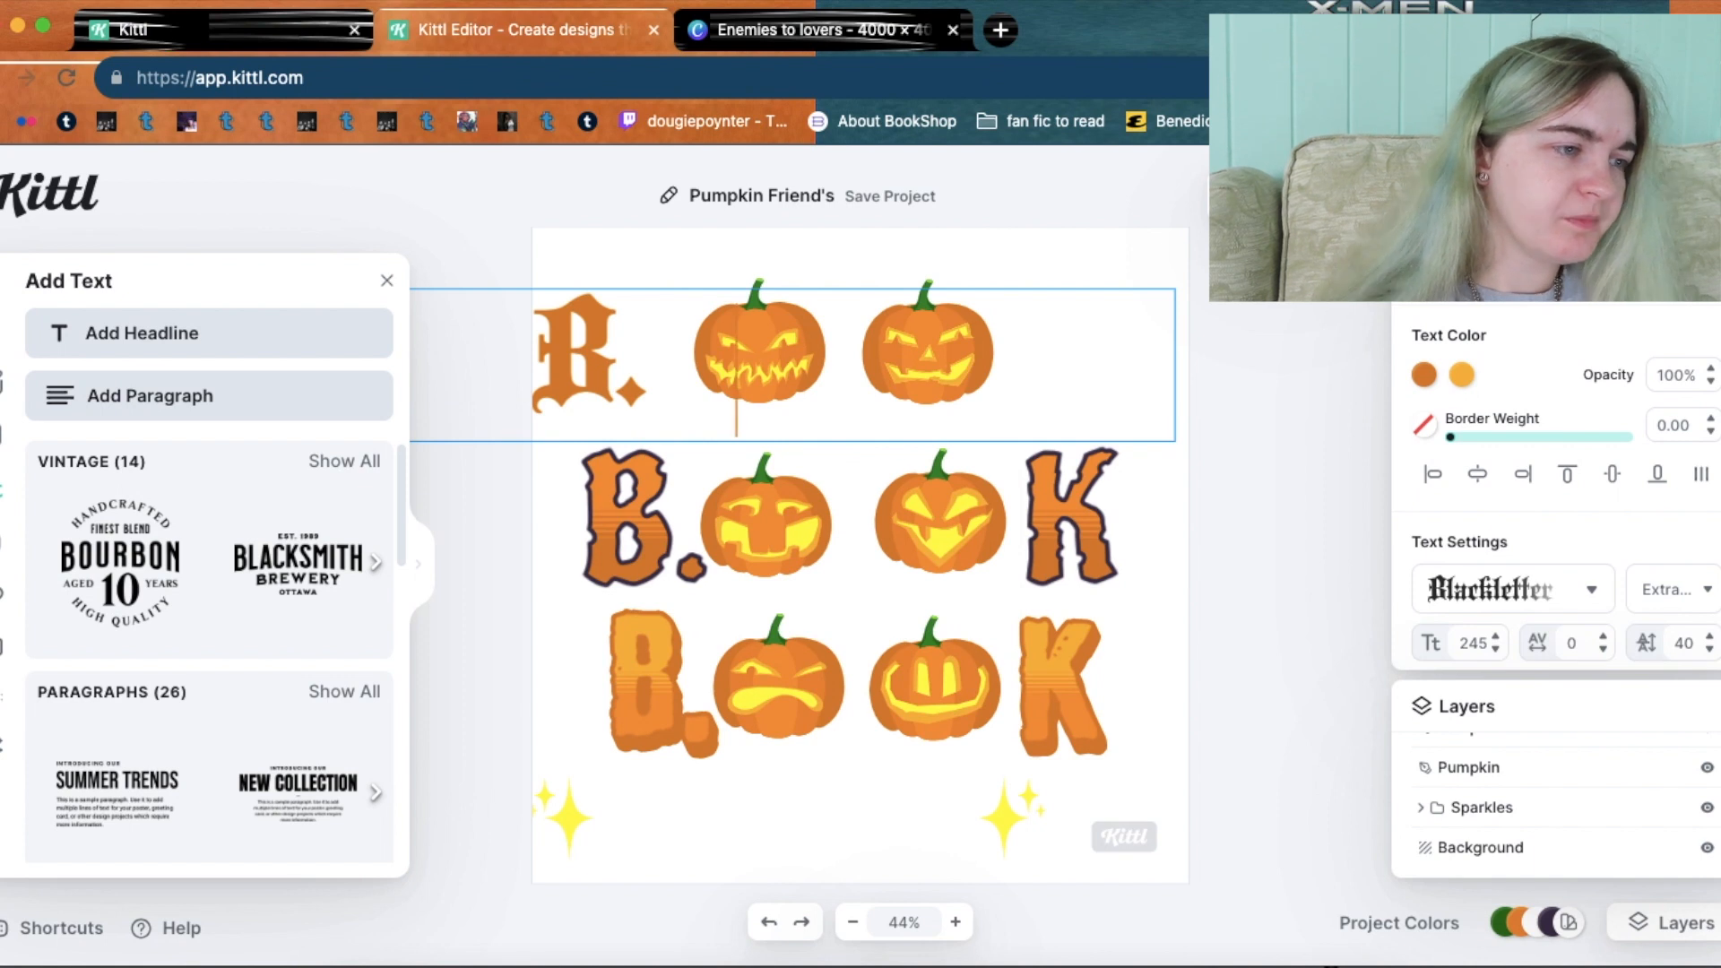
Resize the 'B.' text box and move it right beside the first top-row pumpkin.
{"action": "key", "text": "BackSpace"}
{"action": "key", "text": "BackSpace"}
{"action": "key", "text": "BackSpace"}
{"action": "key", "text": "BackSpace"}
{"action": "key", "text": "BackSpace"}
{"action": "key", "text": "BackSpace"}
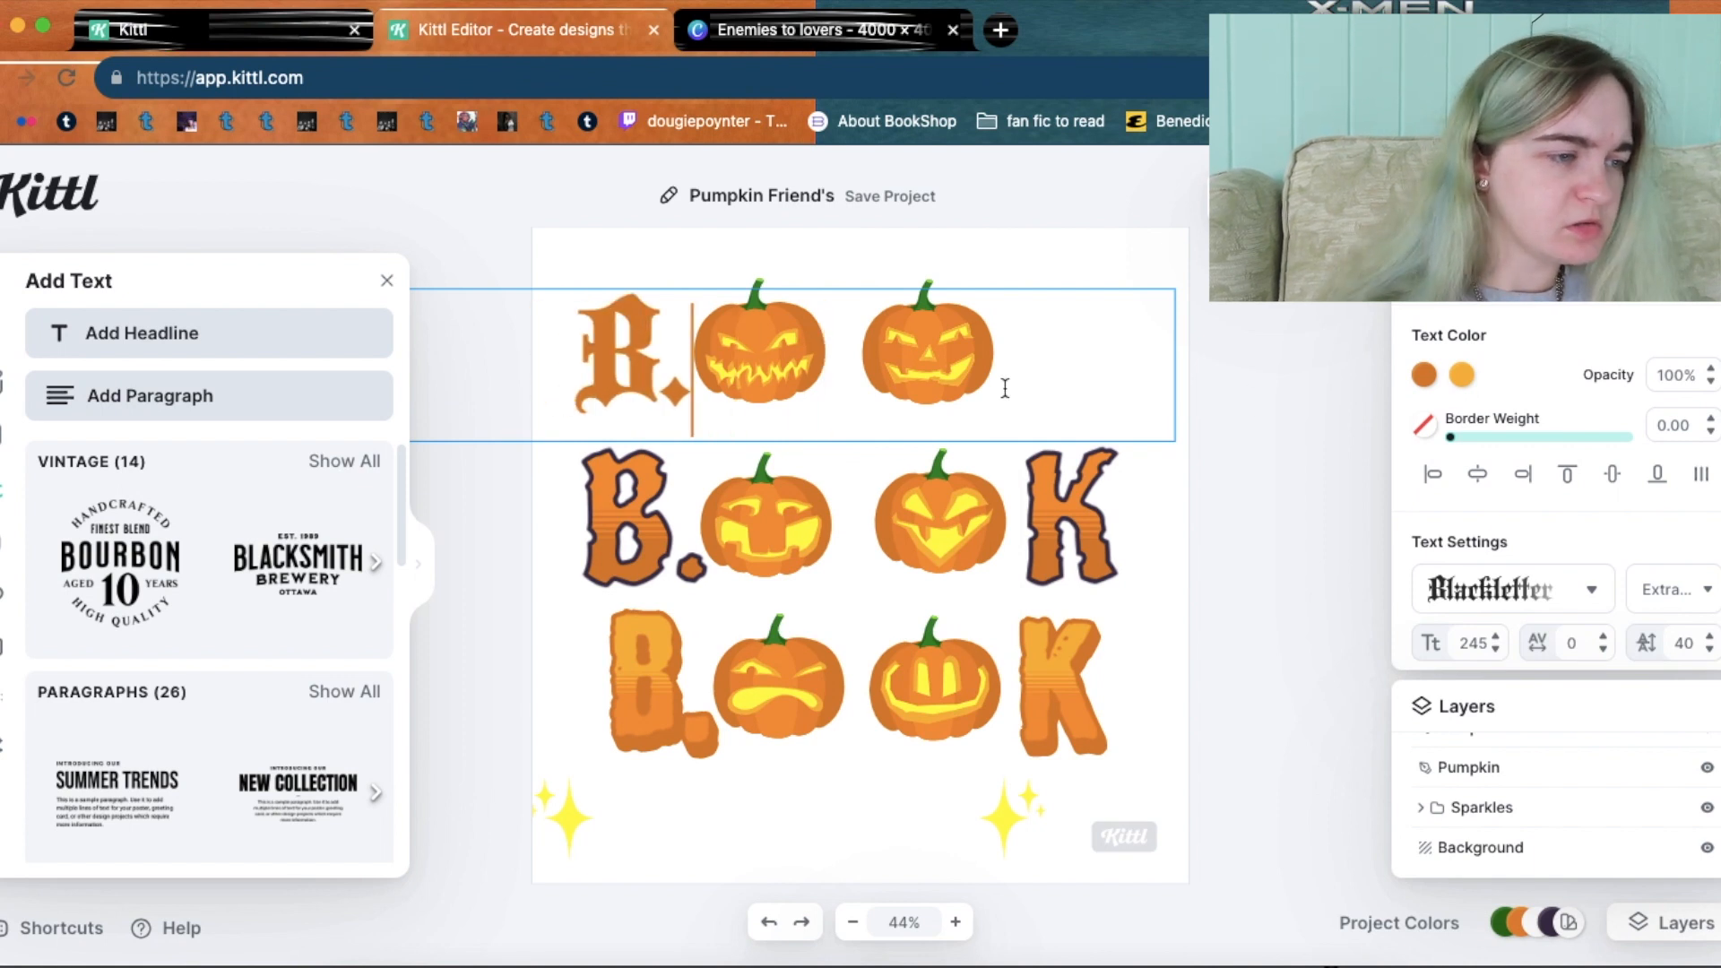
{"action": "key", "text": "Escape"}
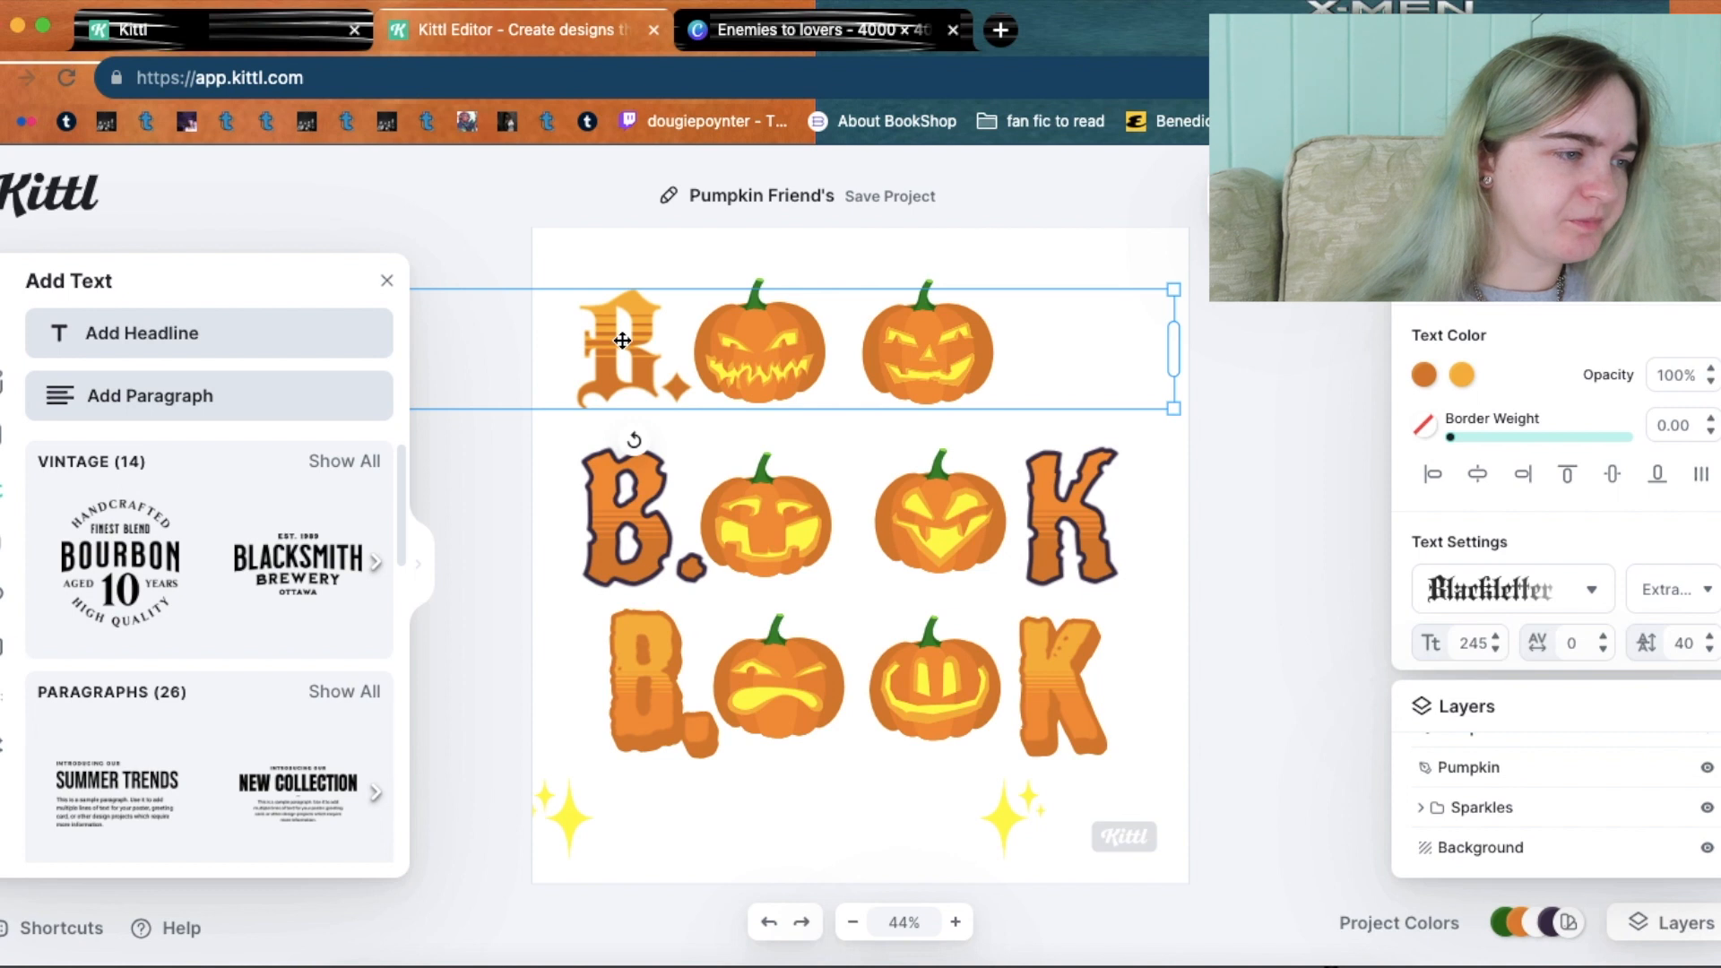
{"action": "left_click_drag", "start_coordinate": [1176, 330], "coordinate": [900, 334]}
{"action": "left_click_drag", "start_coordinate": [625, 329], "coordinate": [818, 339]}
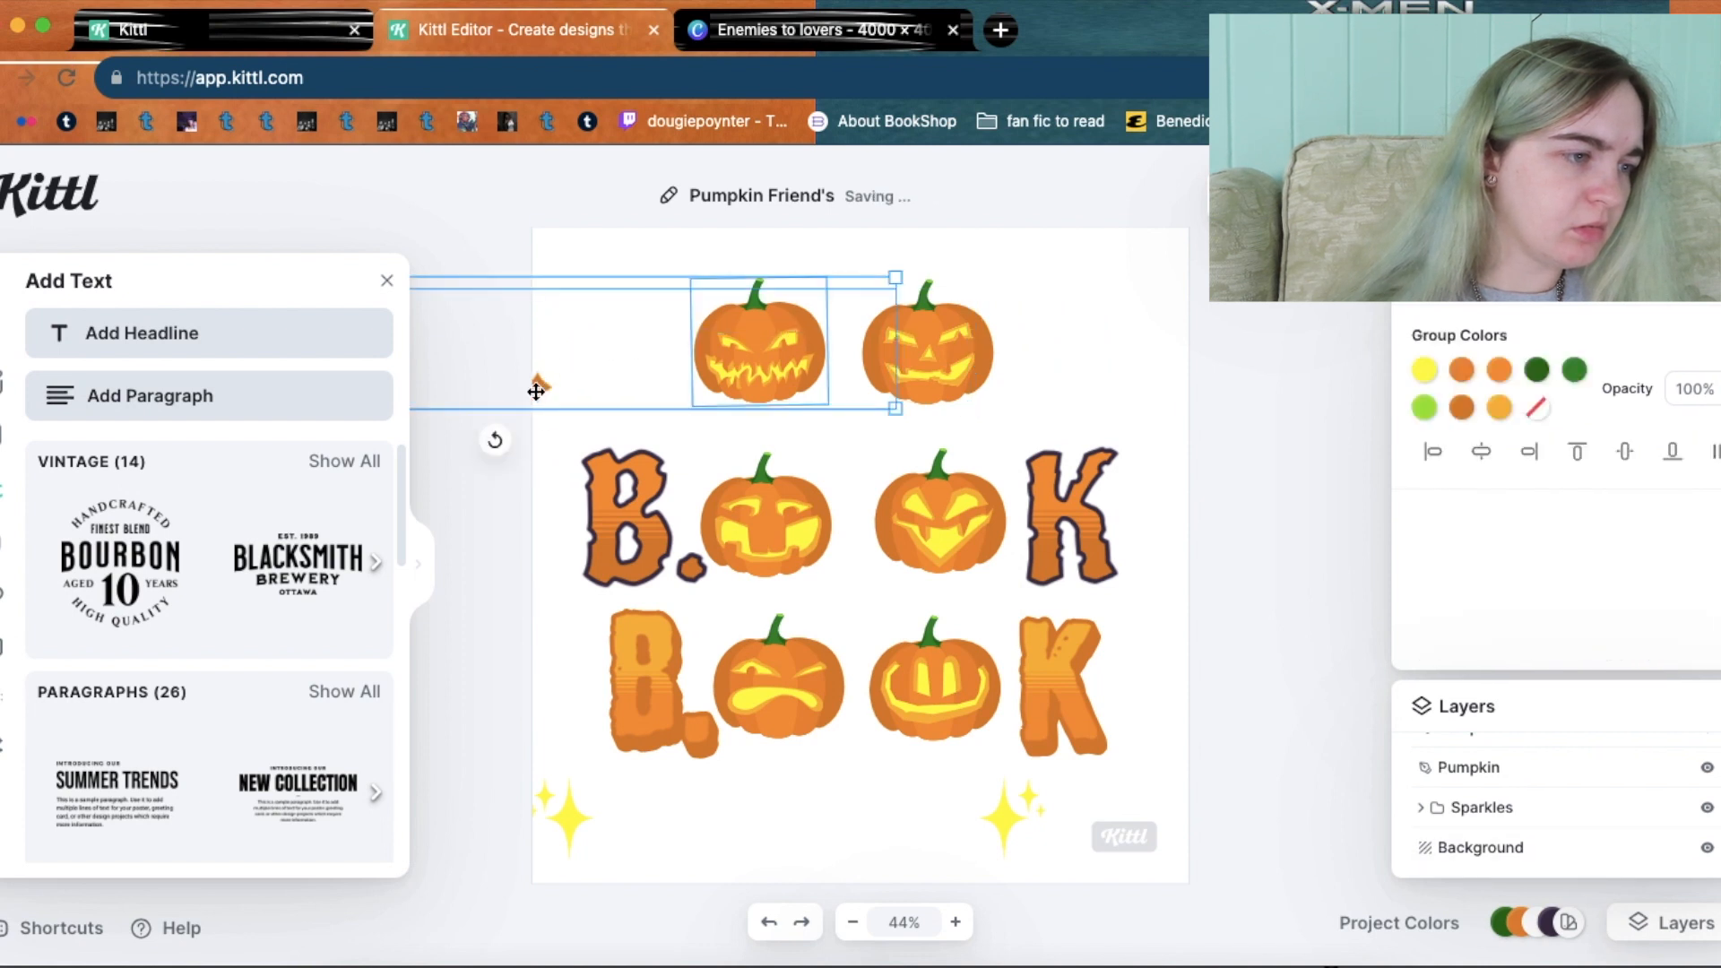
{"action": "left_click", "coordinate": [536, 392]}
{"action": "left_click_drag", "start_coordinate": [542, 386], "coordinate": [919, 396]}
{"action": "left_click_drag", "start_coordinate": [1270, 346], "coordinate": [776, 344]}
{"action": "left_click", "coordinate": [1203, 332]}
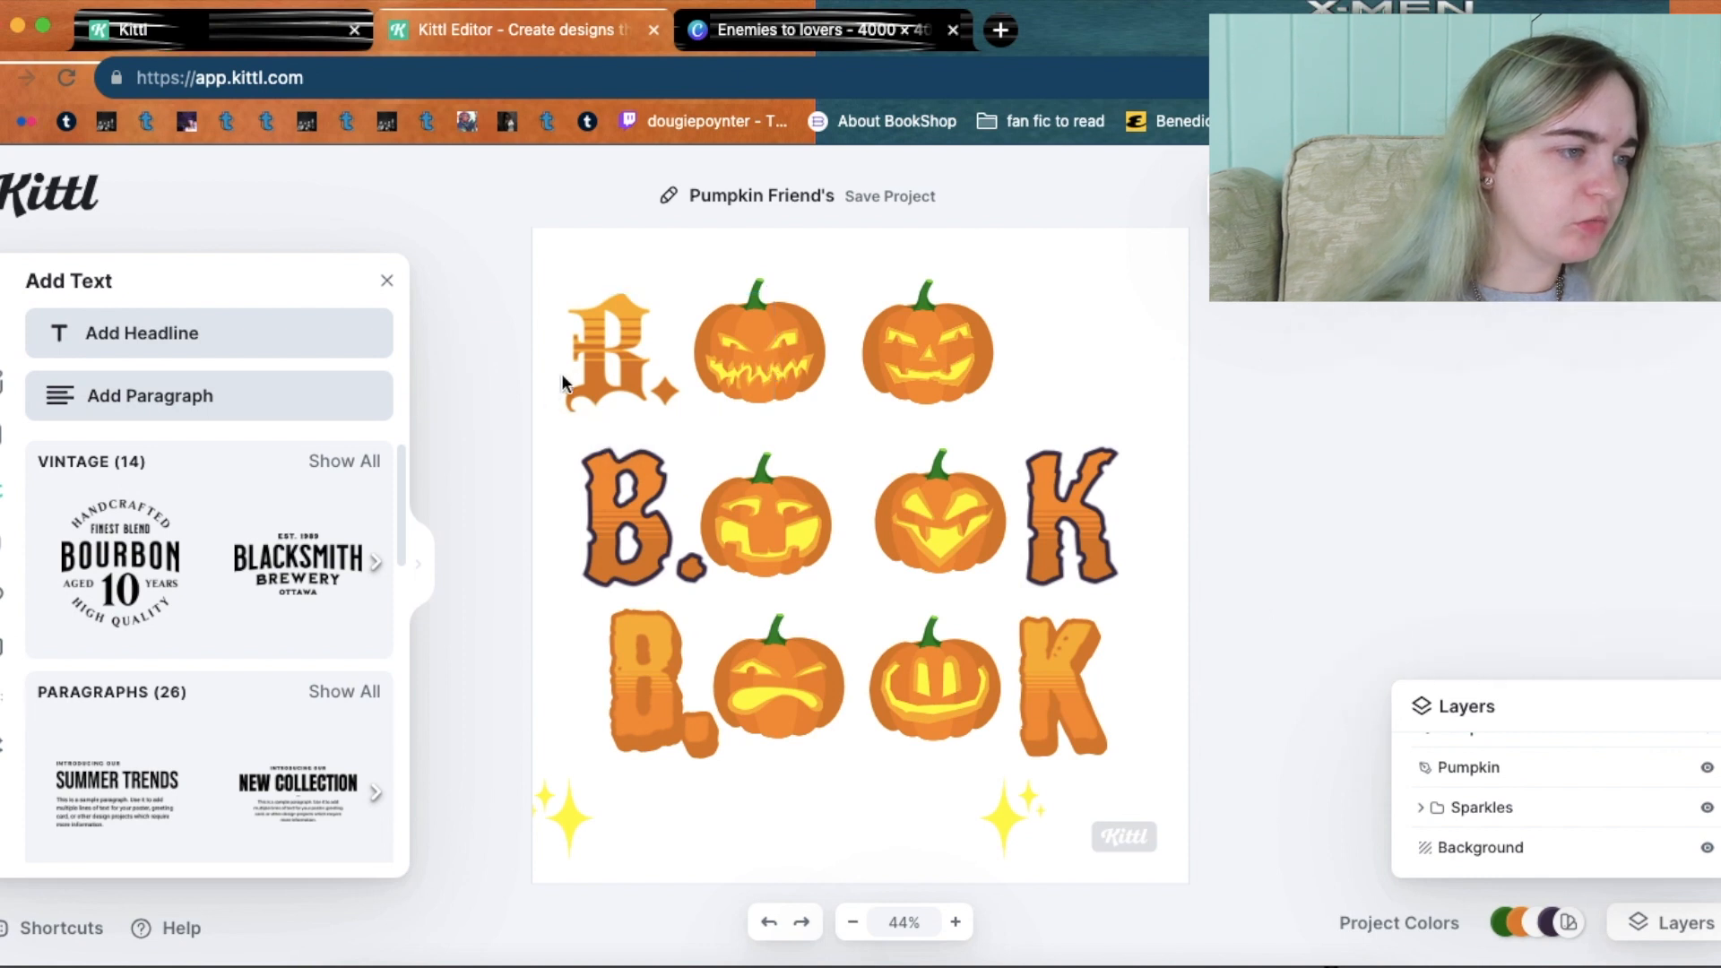
{"action": "left_click_drag", "start_coordinate": [592, 369], "coordinate": [605, 356]}
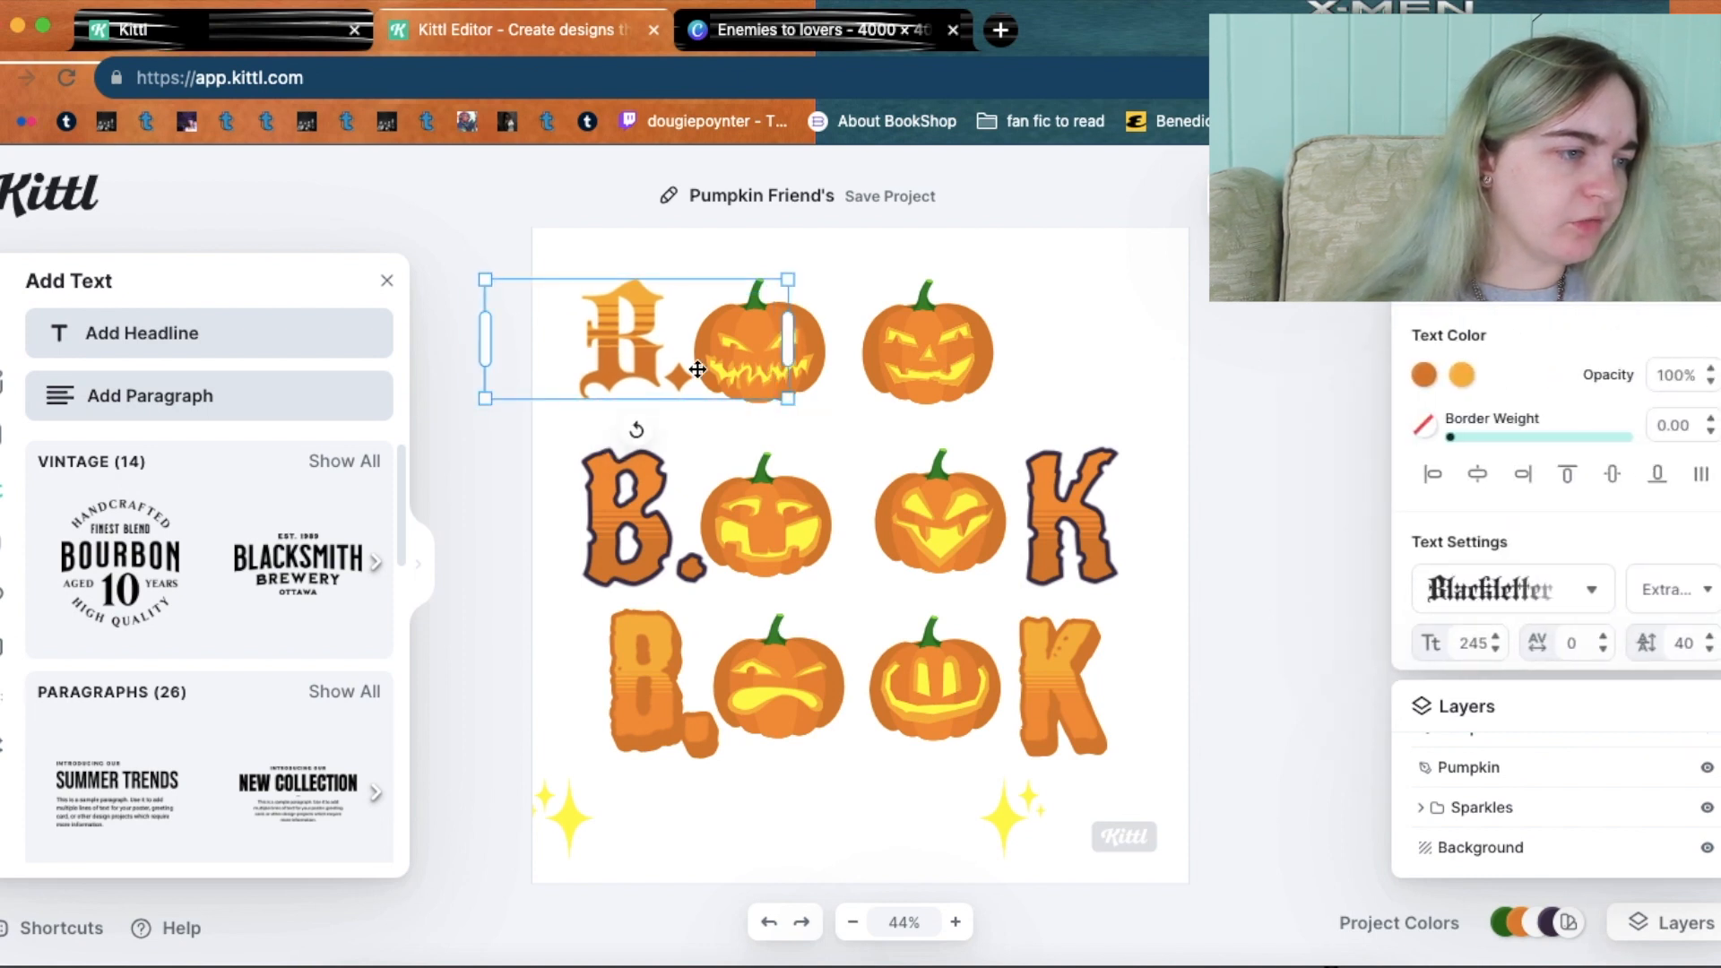
Delete the period so the top-row Blackletter letter reads just 'B'.
{"action": "left_click", "coordinate": [698, 369]}
{"action": "double_click", "coordinate": [633, 350]}
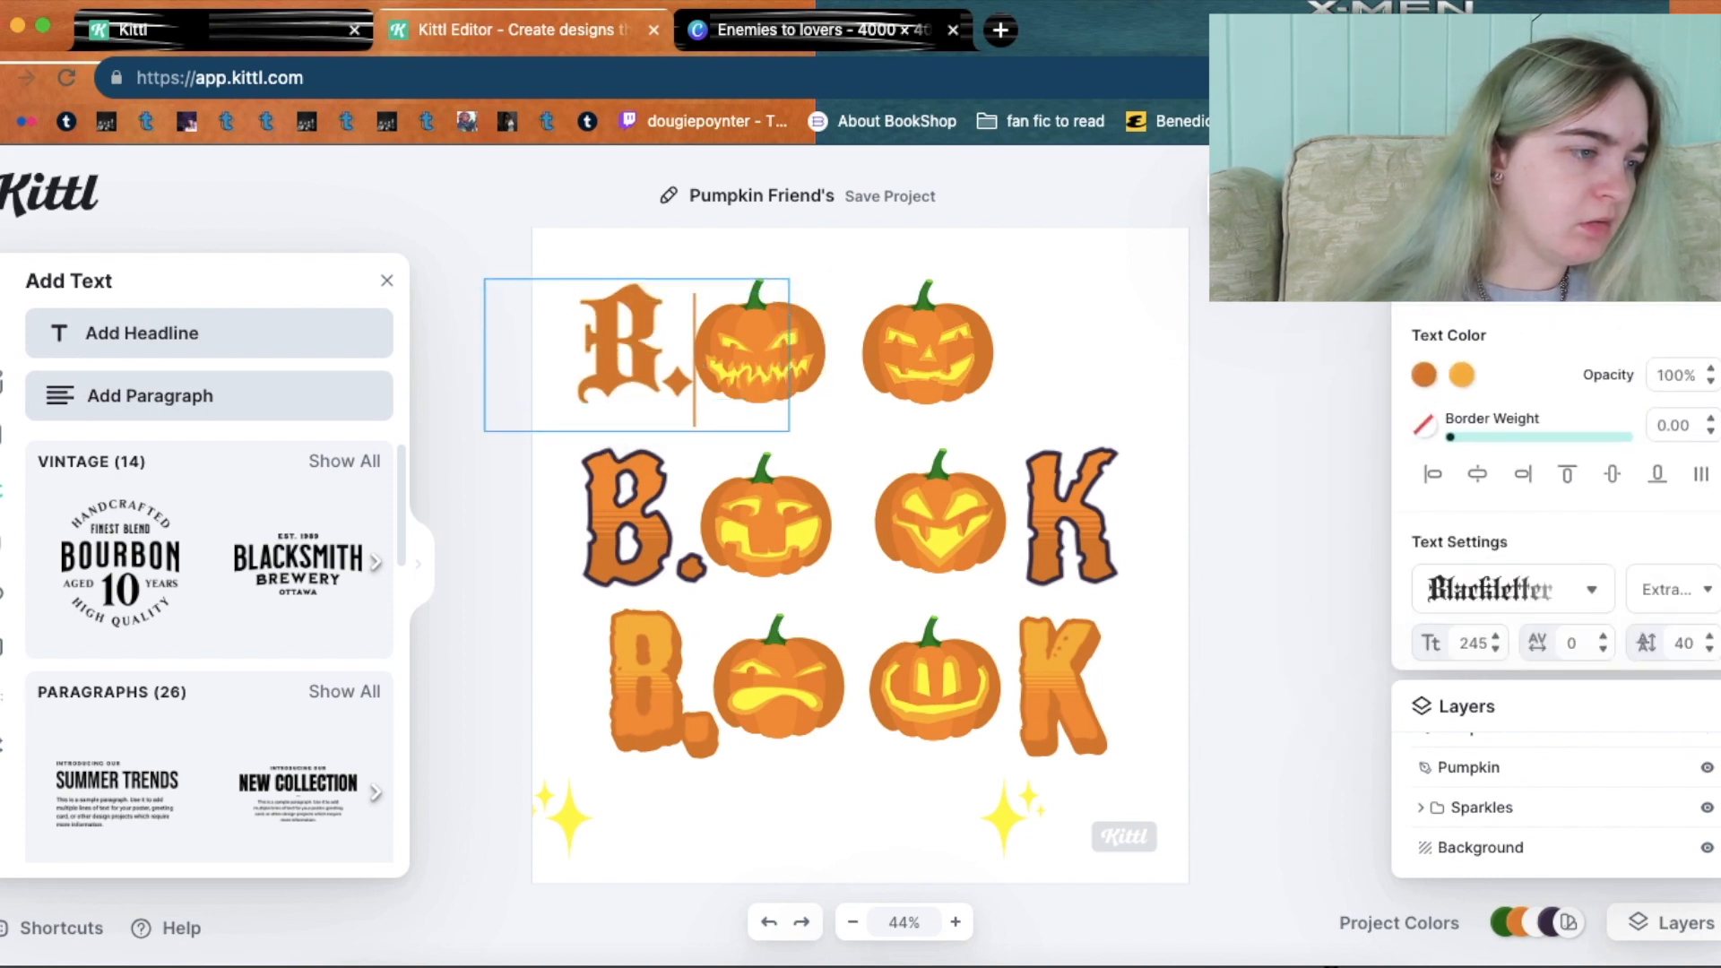
{"action": "key", "text": "BackSpace"}
{"action": "key", "text": "Escape"}
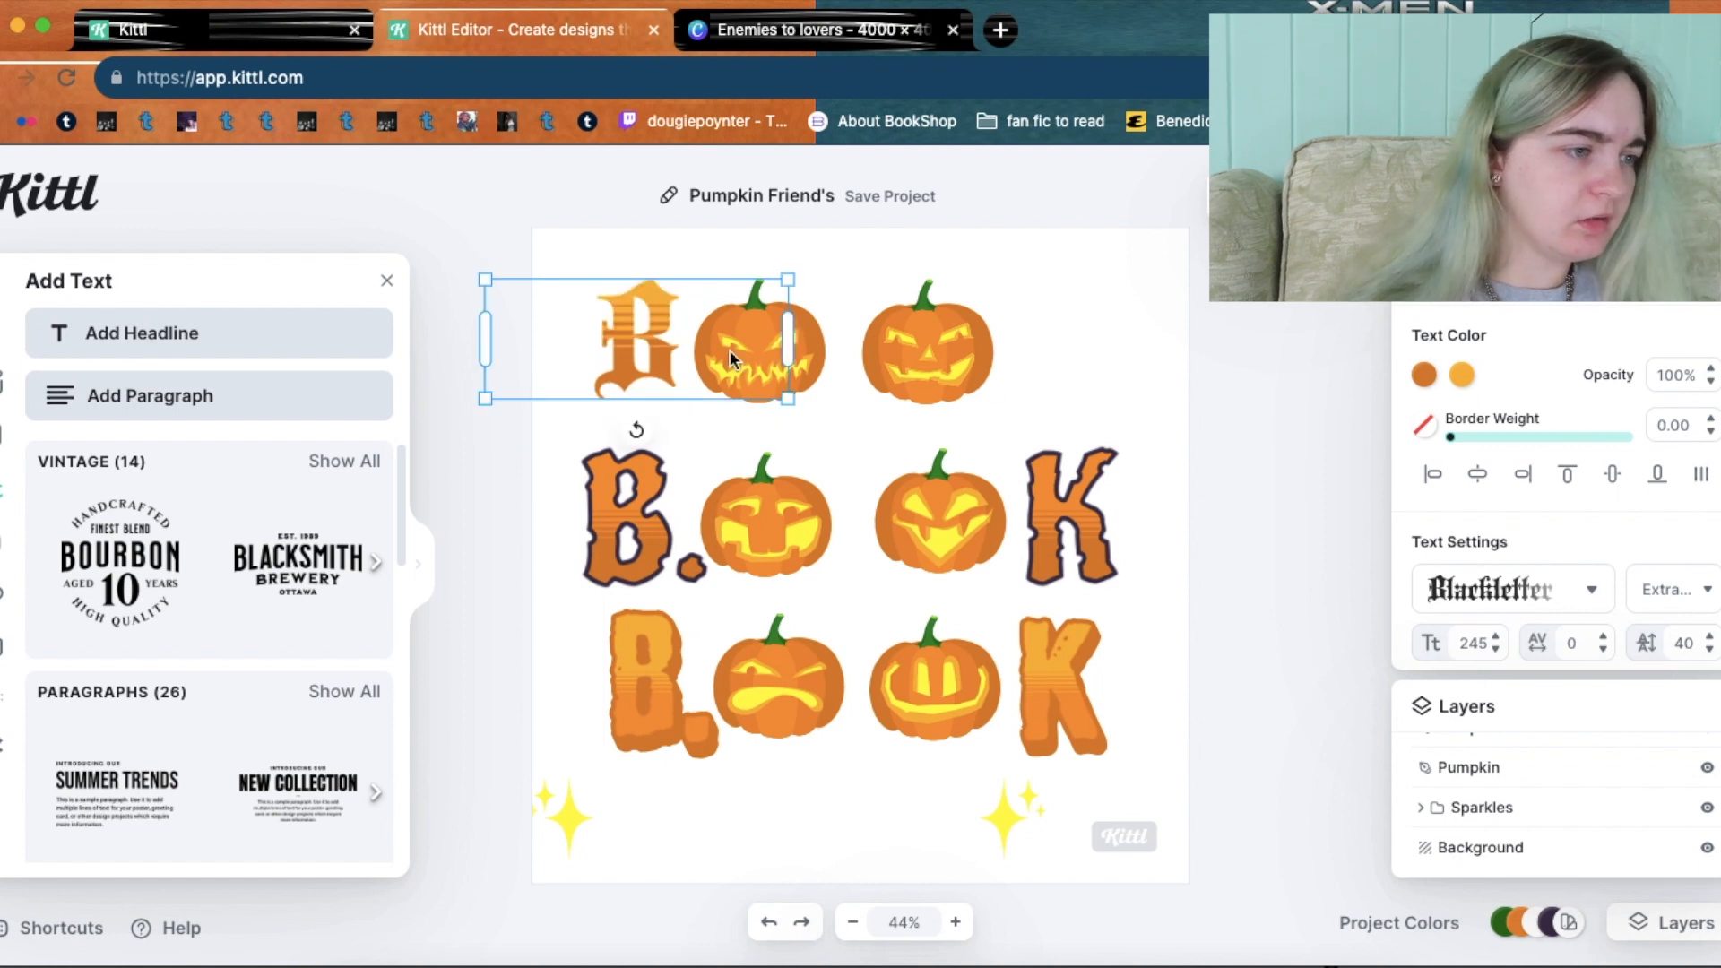
{"action": "double_click", "coordinate": [664, 351]}
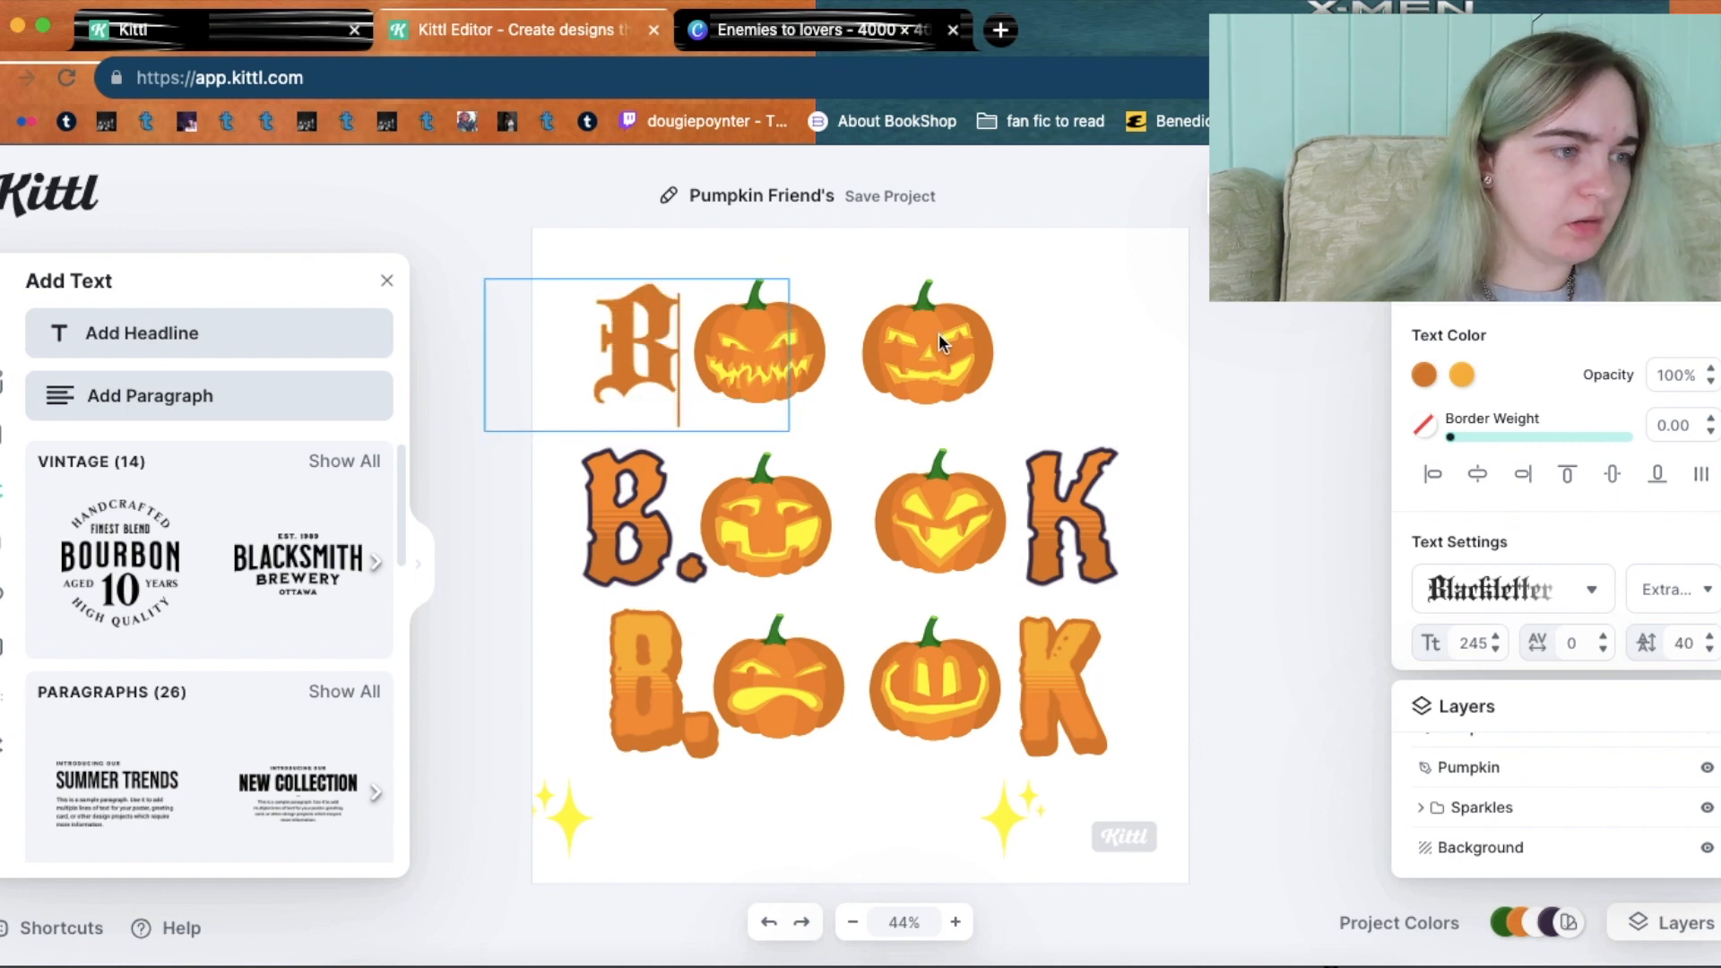
{"action": "key", "text": "Escape"}
Paste a stray orange piece onto the canvas, then delete it.
{"action": "right_click", "coordinate": [642, 328]}
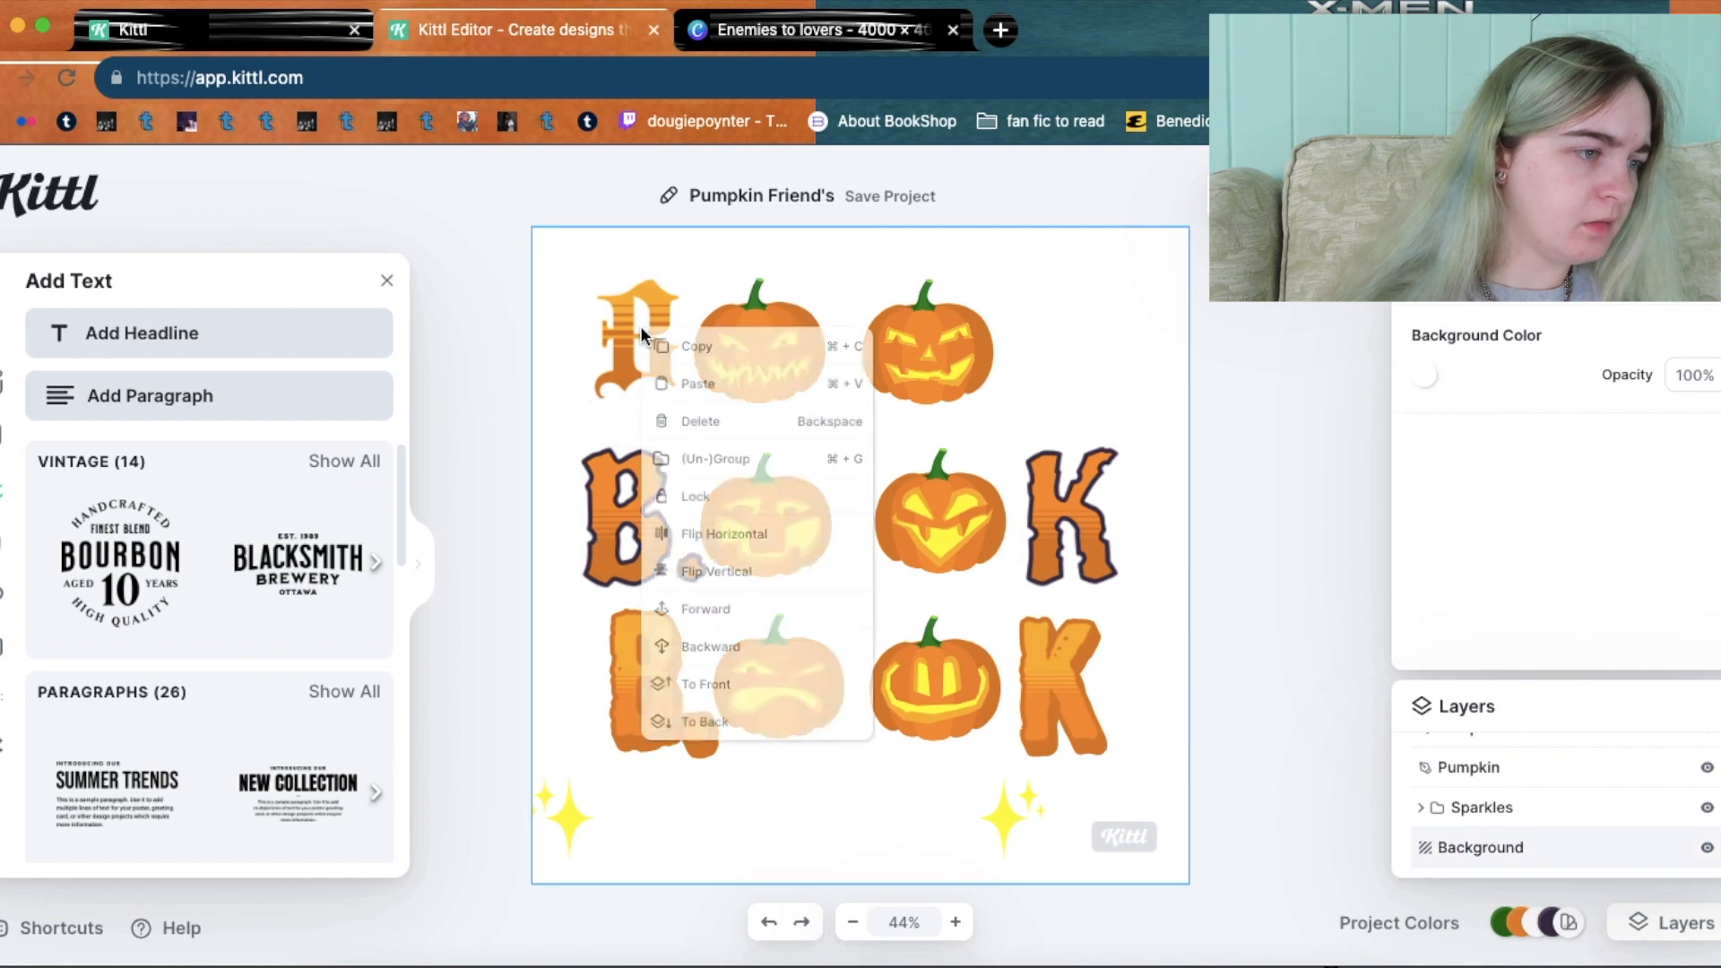
{"action": "left_click", "coordinate": [1110, 305]}
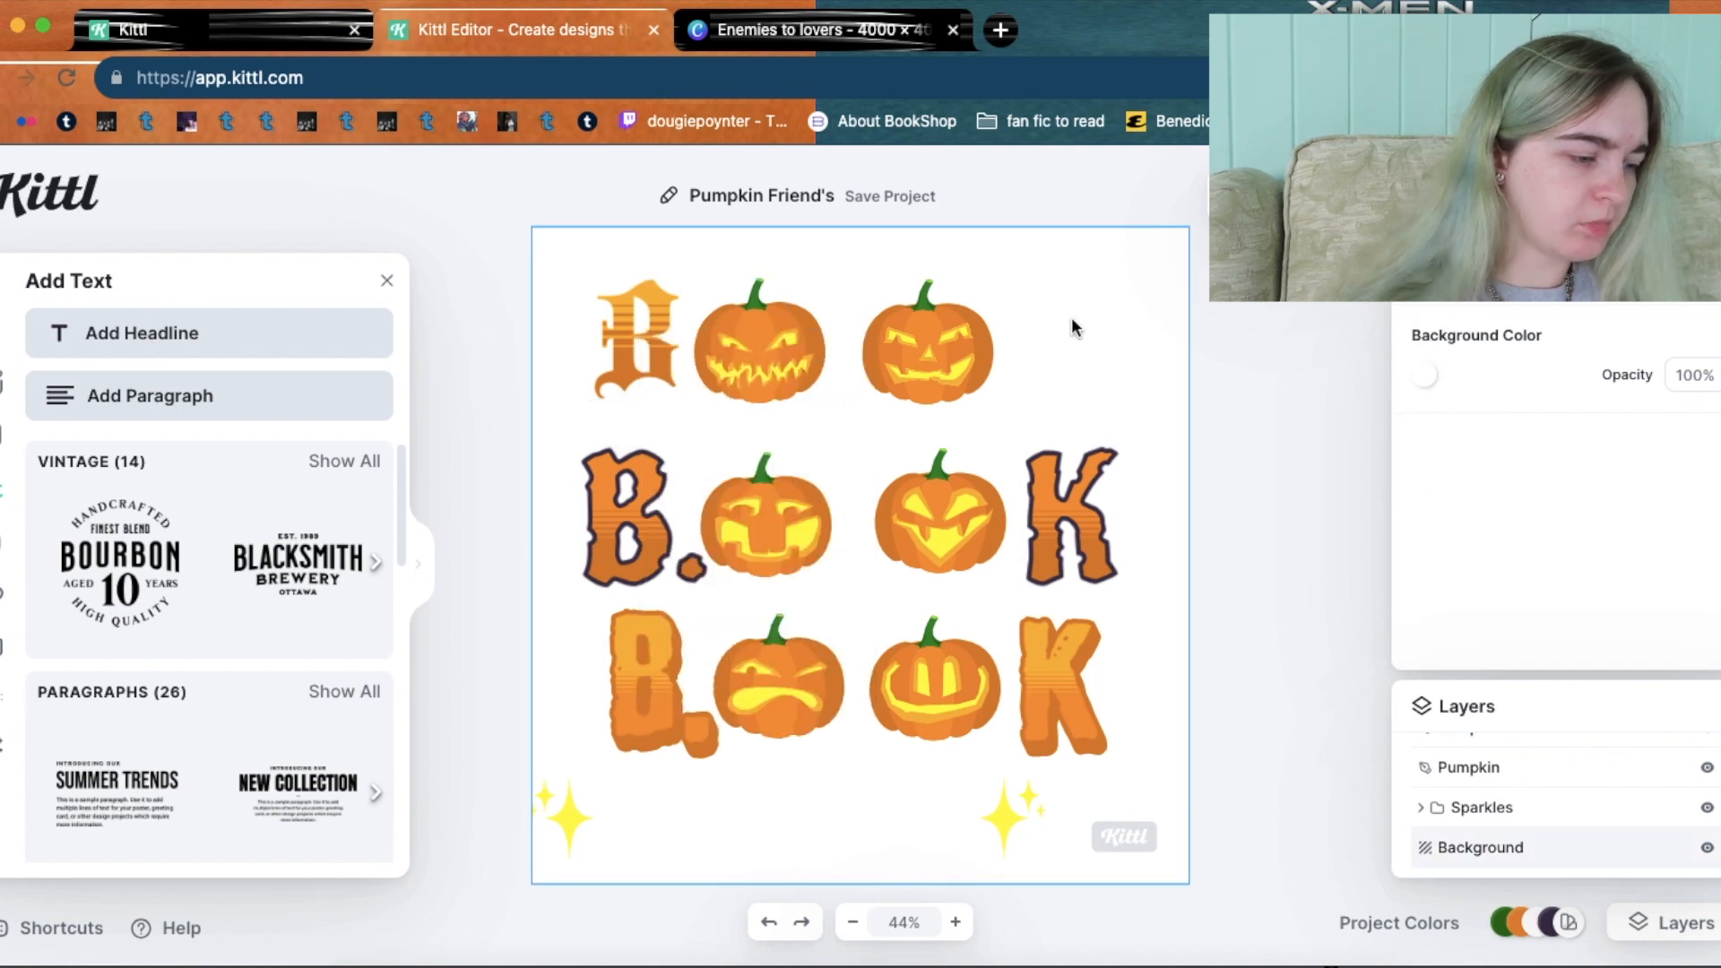
{"action": "key", "text": "ctrl+v"}
{"action": "left_click_drag", "start_coordinate": [619, 507], "coordinate": [1063, 427]}
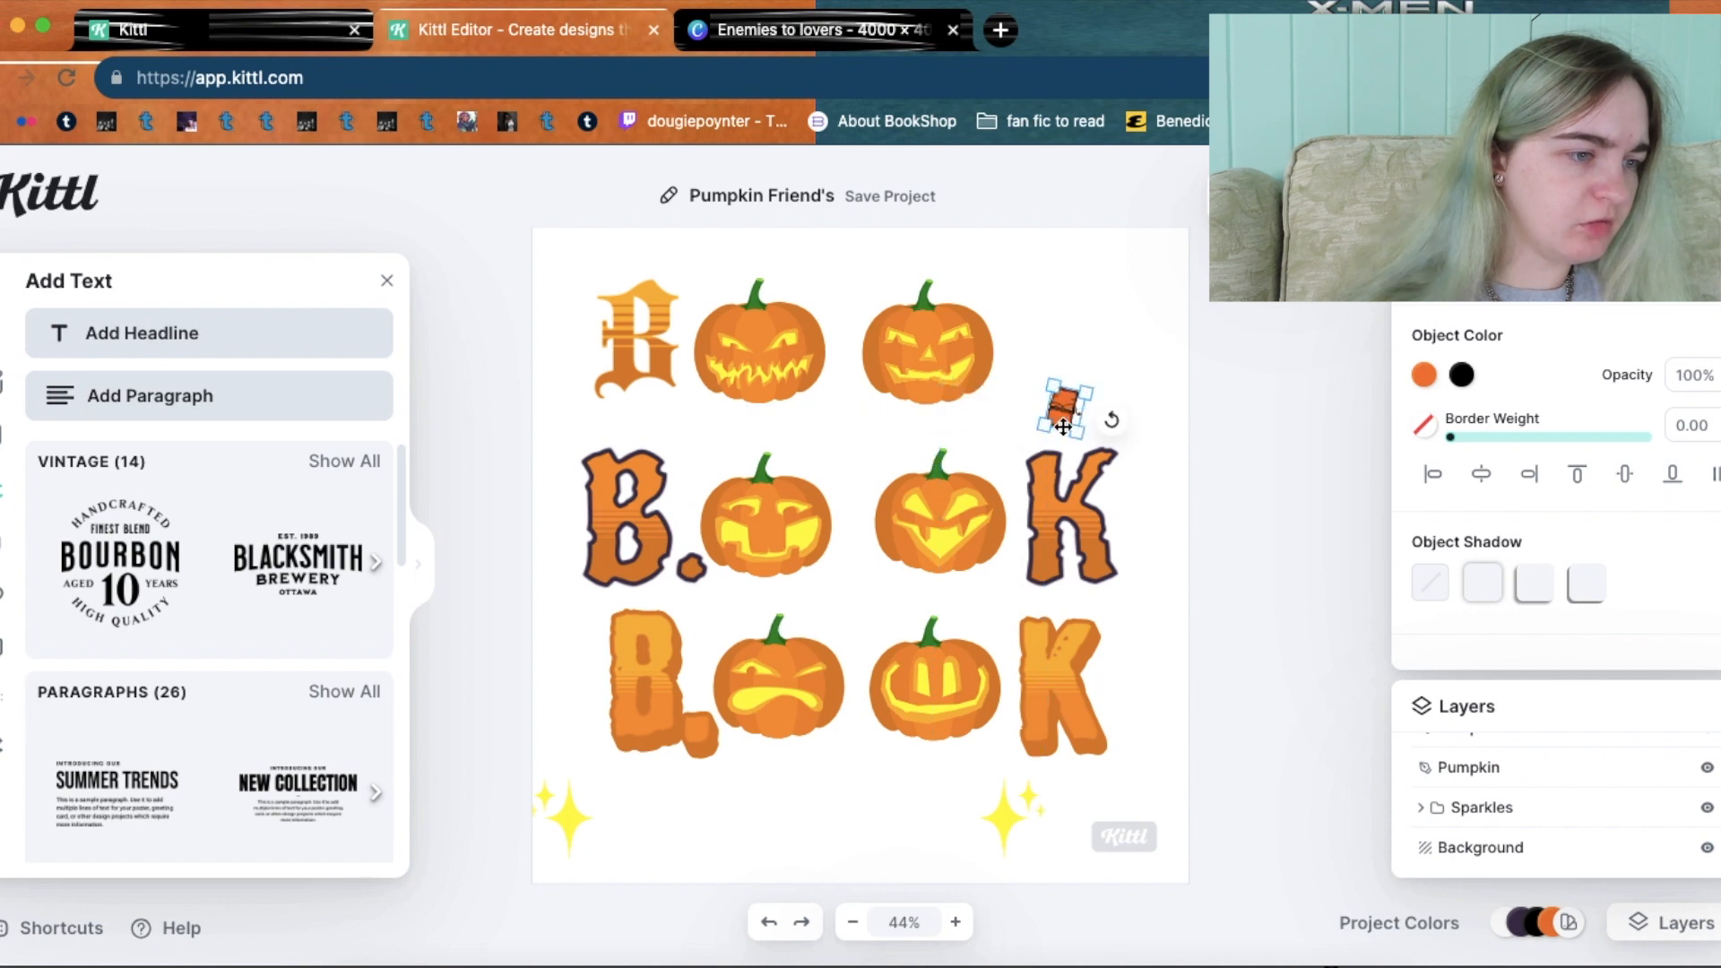
{"action": "key", "text": "Delete"}
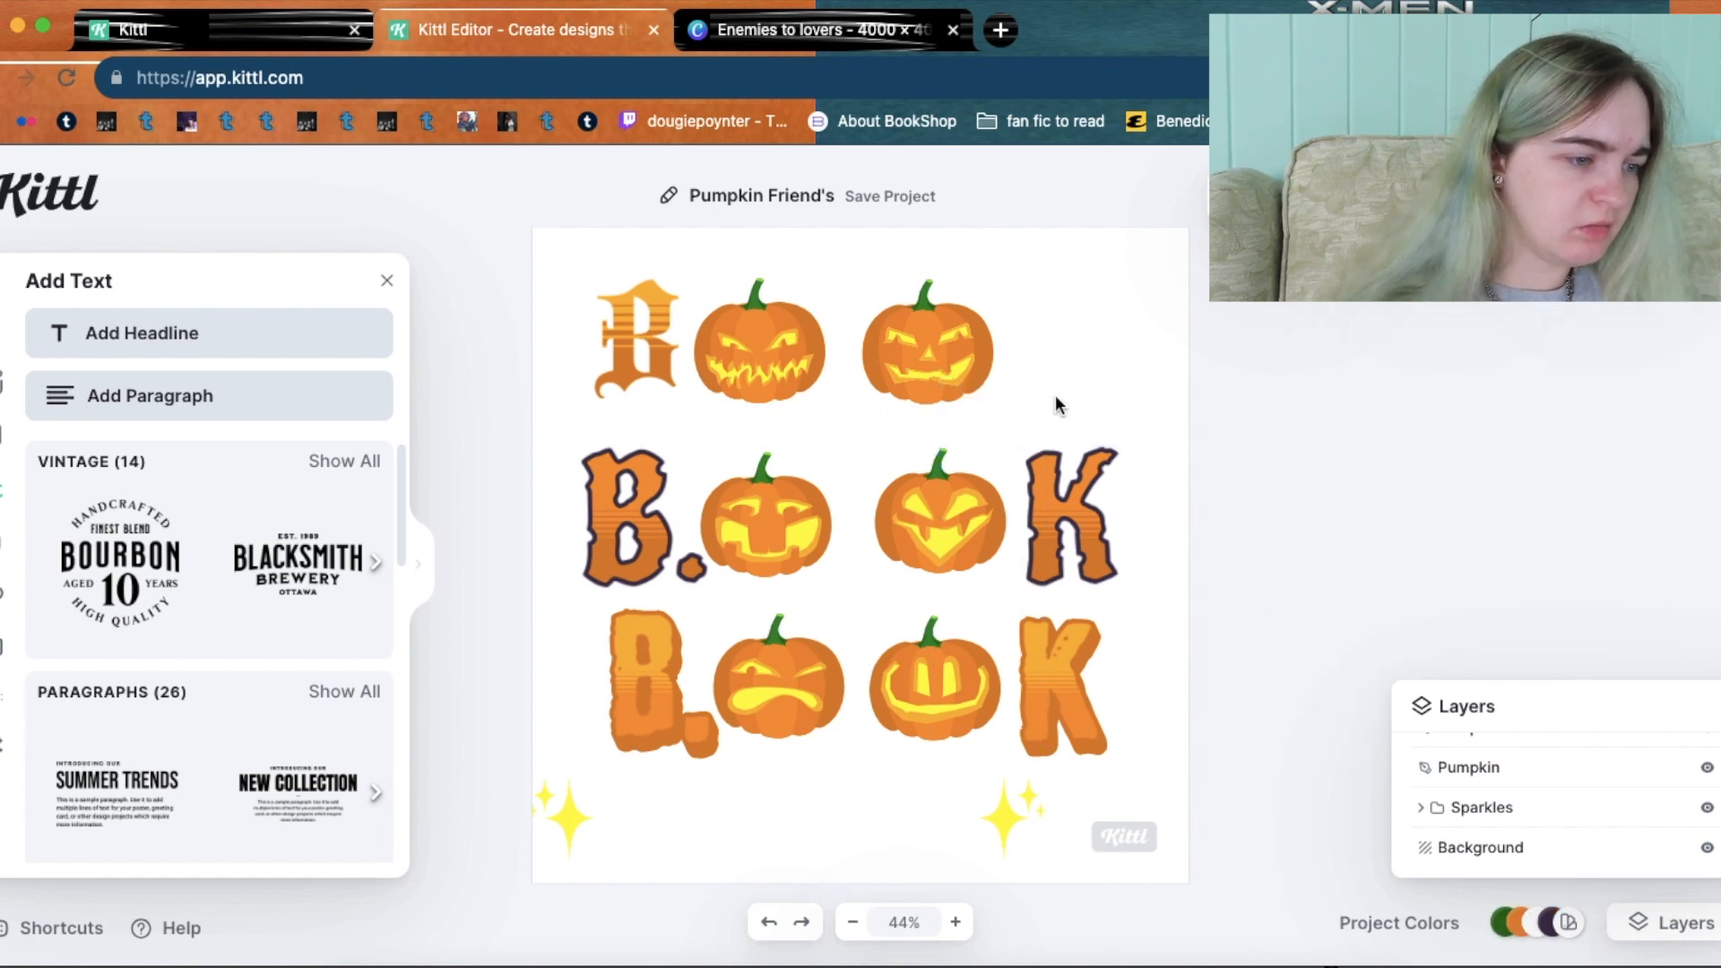
Copy the Blackletter B and place the copy at the top row's right end.
{"action": "left_click", "coordinate": [609, 337]}
{"action": "right_click", "coordinate": [657, 330]}
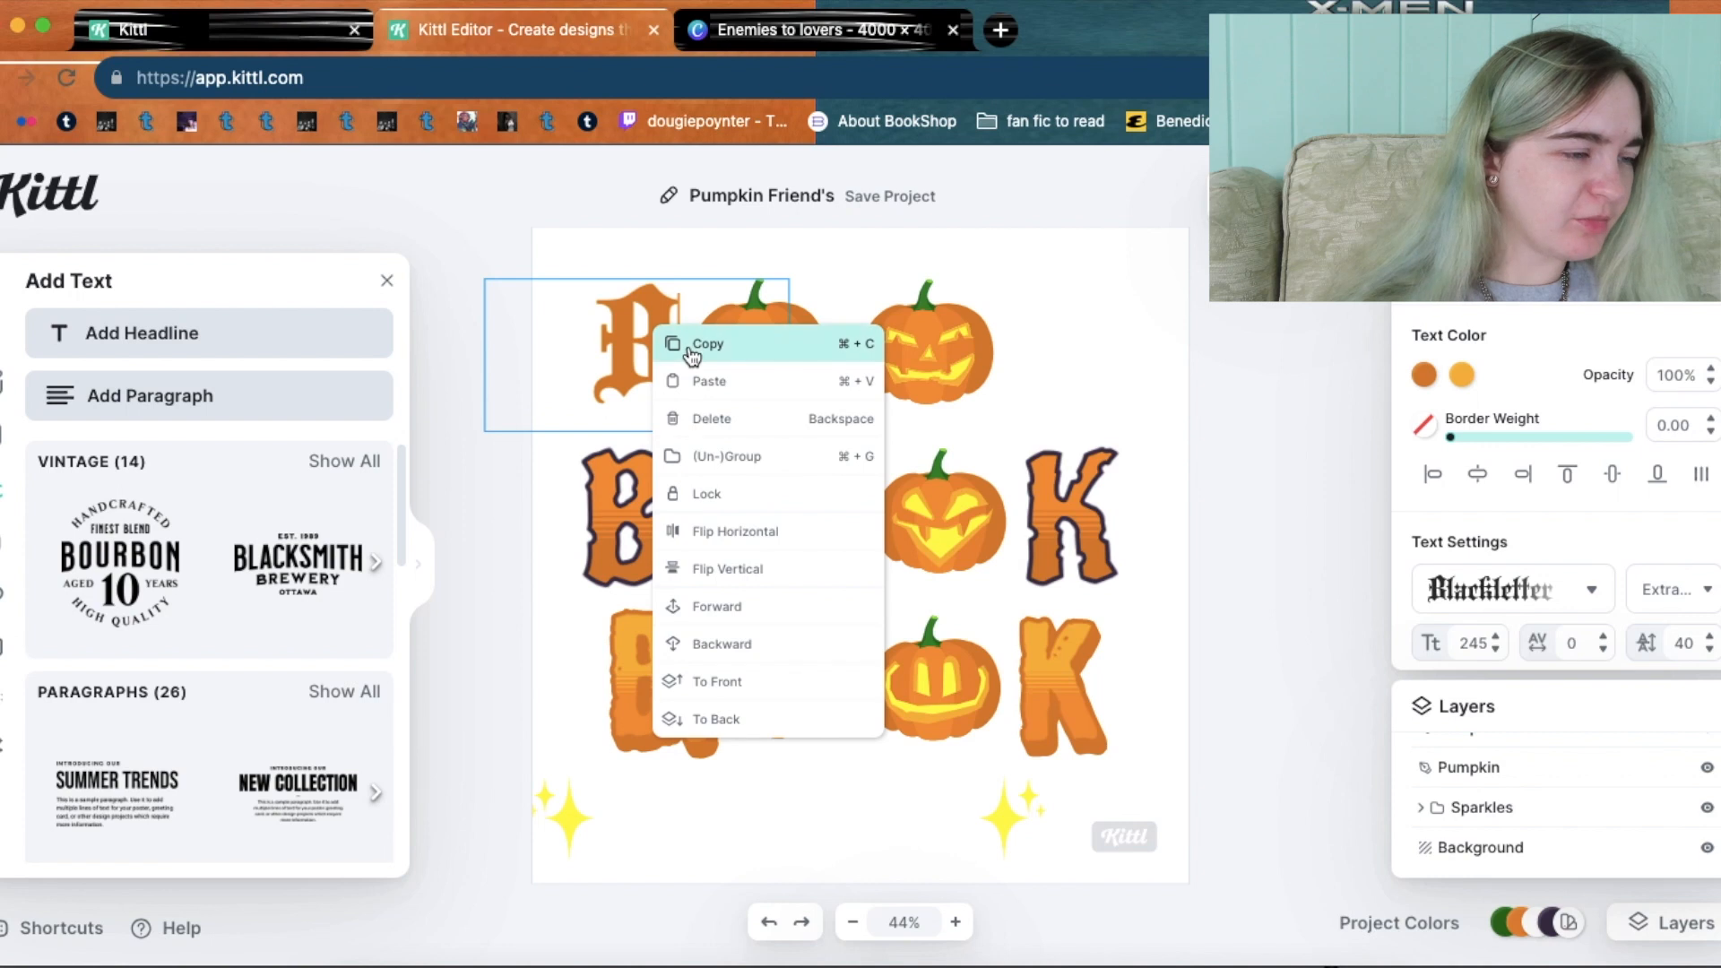
{"action": "left_click", "coordinate": [692, 347]}
{"action": "left_click", "coordinate": [1133, 336]}
{"action": "right_click", "coordinate": [1133, 336]}
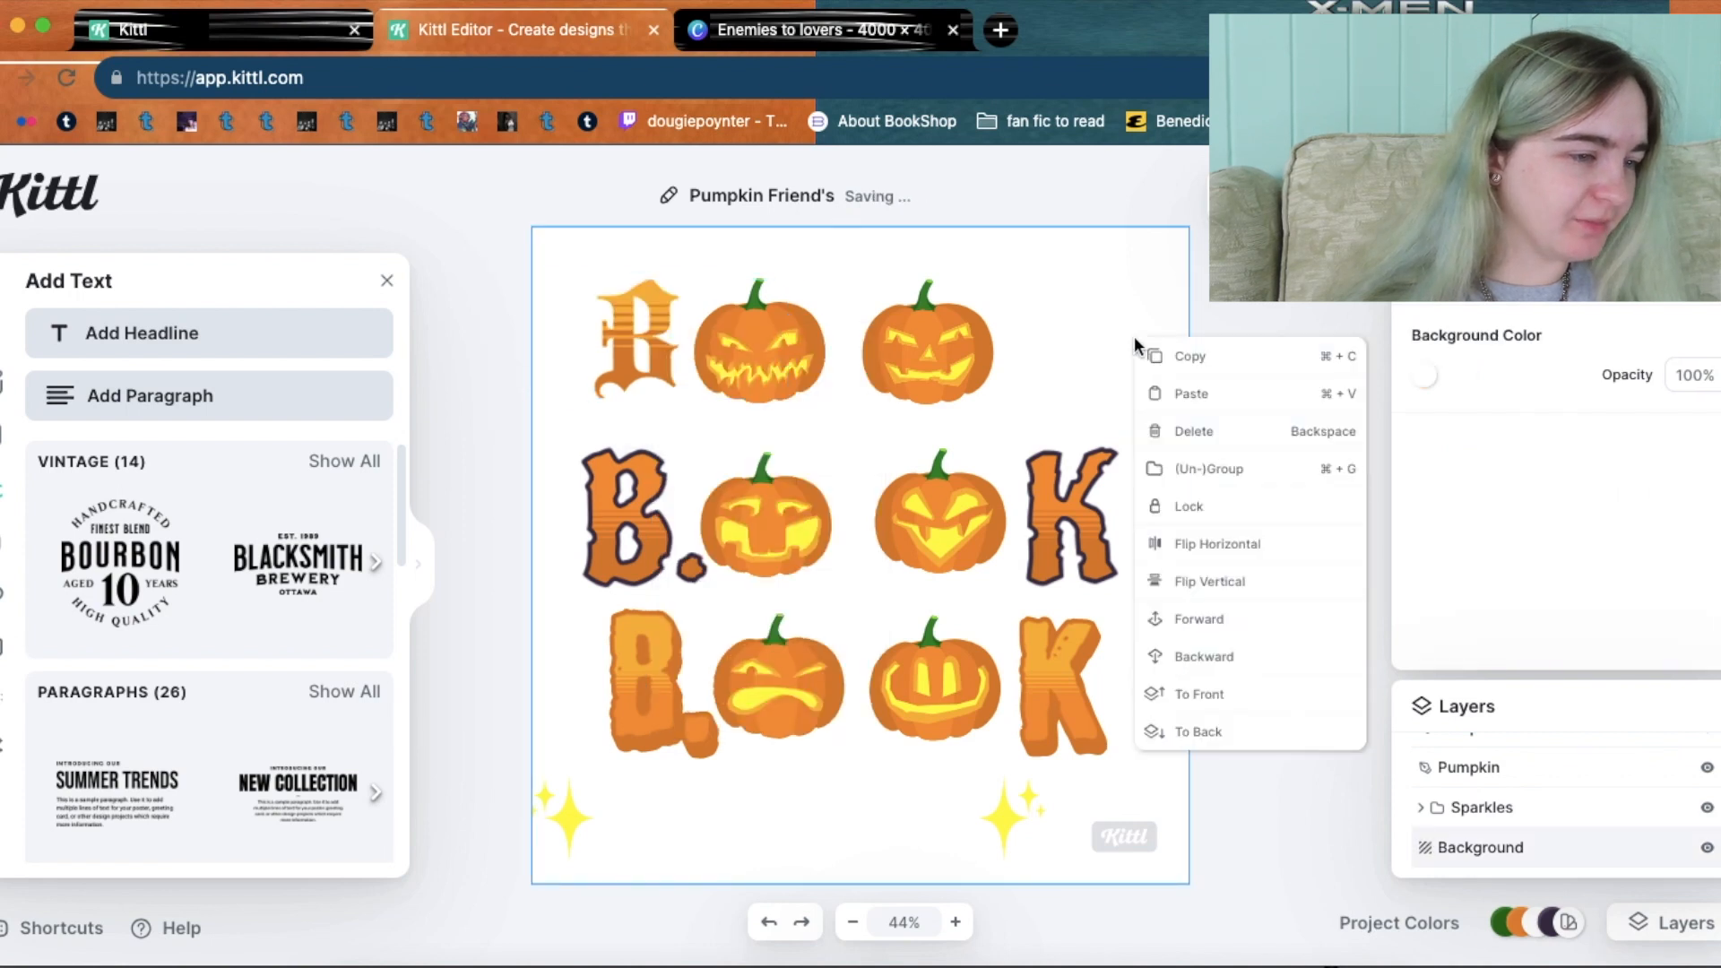
{"action": "left_click", "coordinate": [1171, 385]}
{"action": "left_click_drag", "start_coordinate": [627, 337], "coordinate": [1076, 340]}
Change the copied letter's text to 'KS' so the top row reads BOOKS.
{"action": "double_click", "coordinate": [1077, 343]}
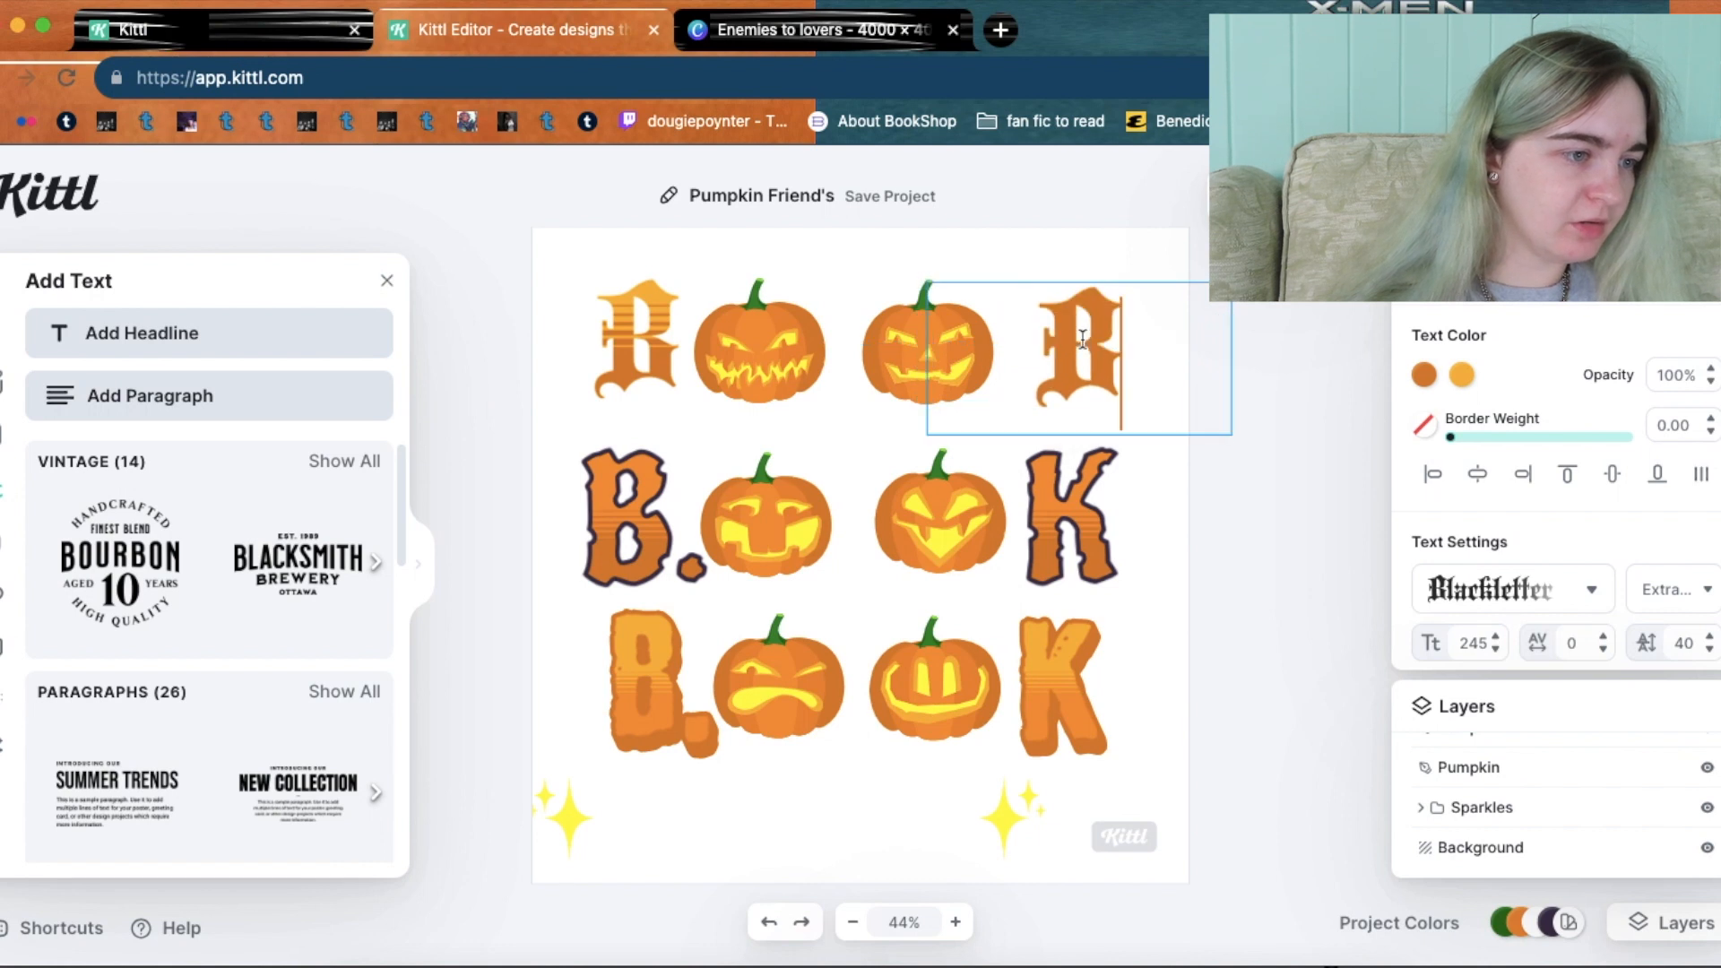
{"action": "type", "text": "k"}
{"action": "key", "text": "Escape"}
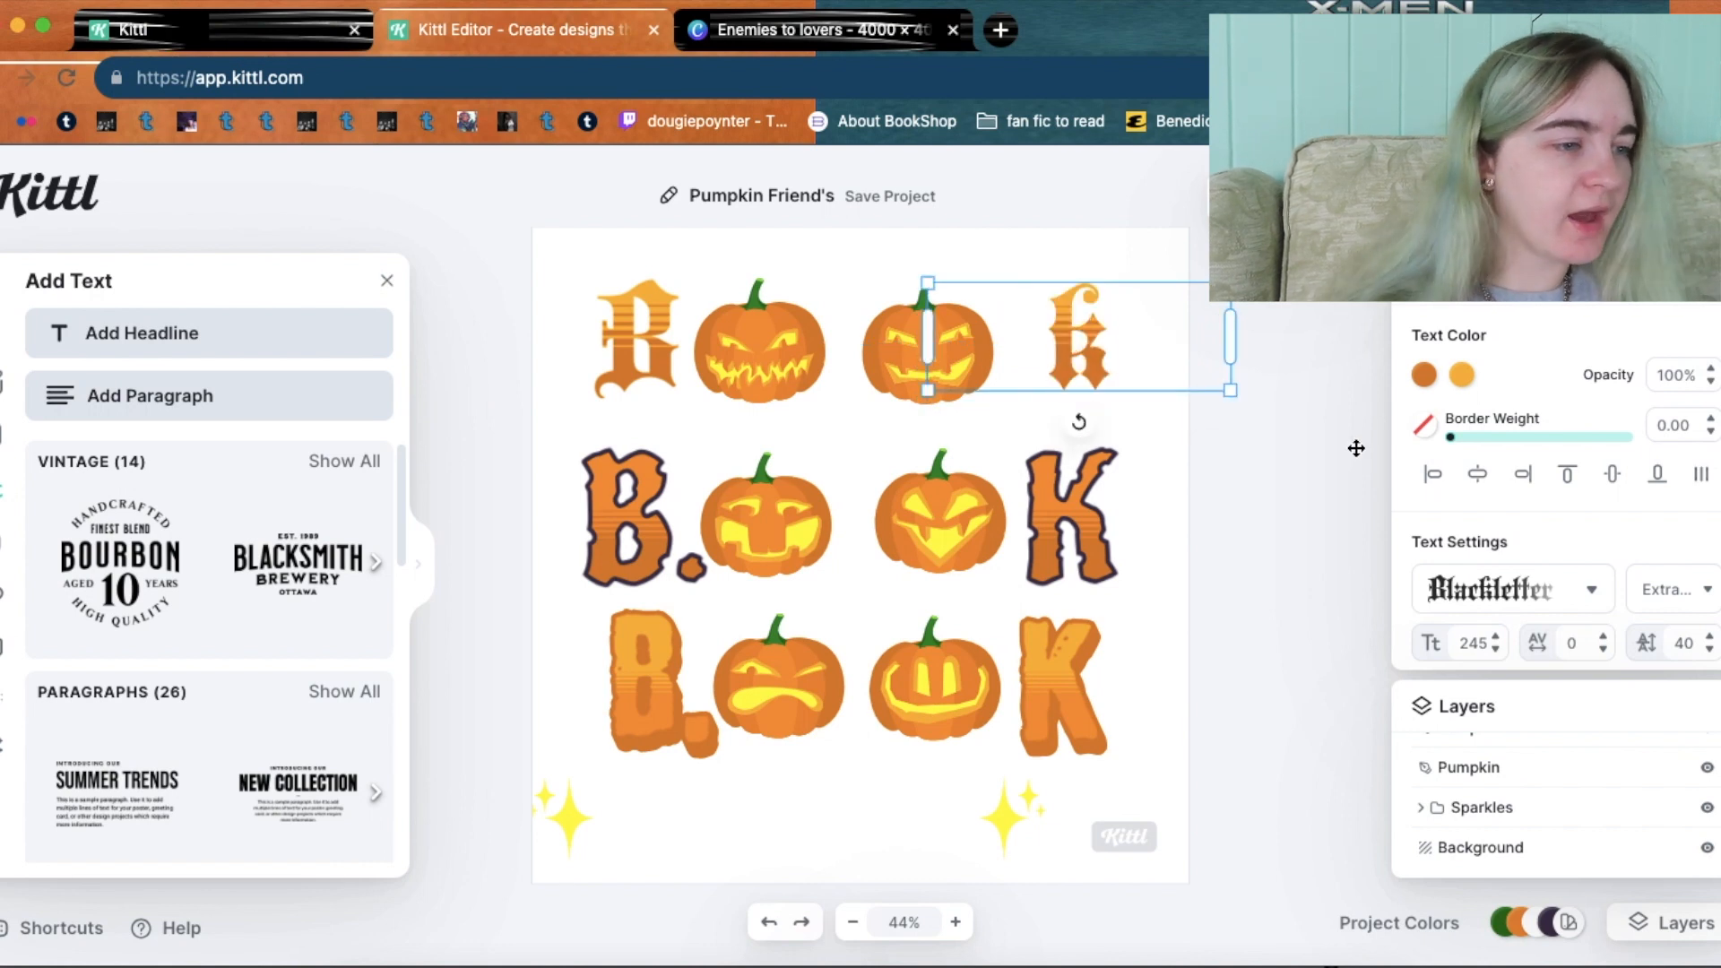
{"action": "double_click", "coordinate": [1107, 348]}
{"action": "key", "text": "BackSpace"}
{"action": "type", "text": "K"}
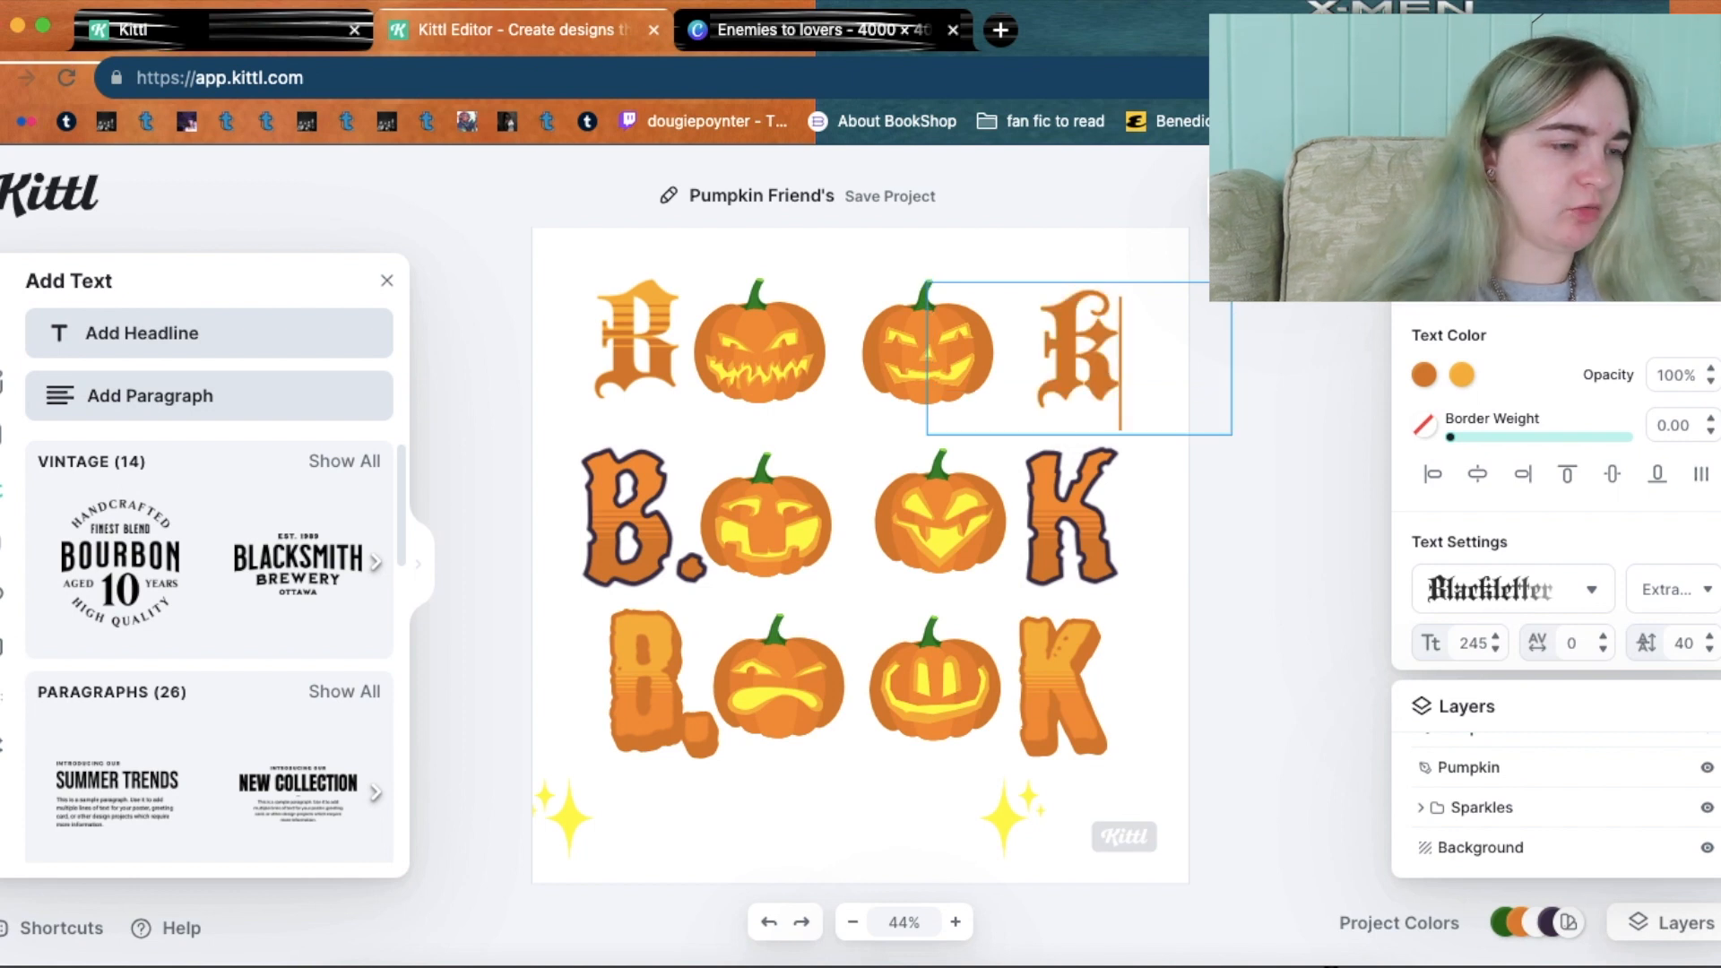
{"action": "type", "text": "S"}
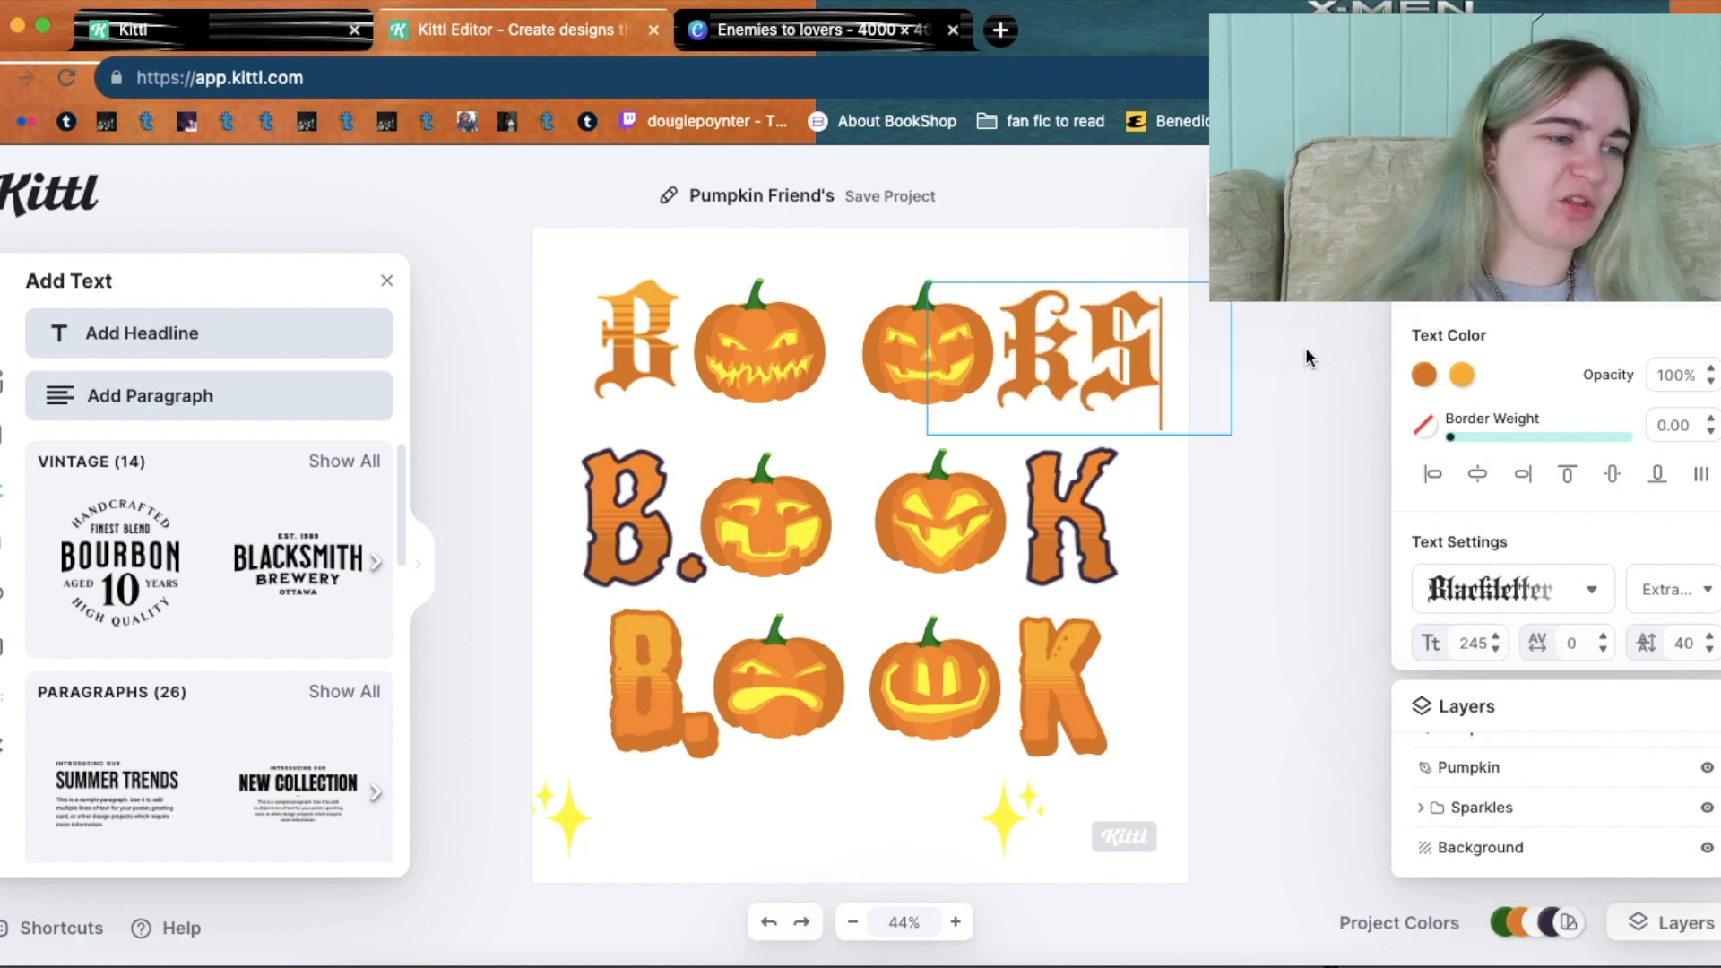
{"action": "key", "text": "Escape"}
Nudge the second top pumpkin and the 'KS' letters slightly left into line.
{"action": "left_click_drag", "start_coordinate": [925, 345], "coordinate": [907, 346]}
{"action": "left_click_drag", "start_coordinate": [1031, 346], "coordinate": [1014, 346]}
{"action": "left_click", "coordinate": [1234, 406]}
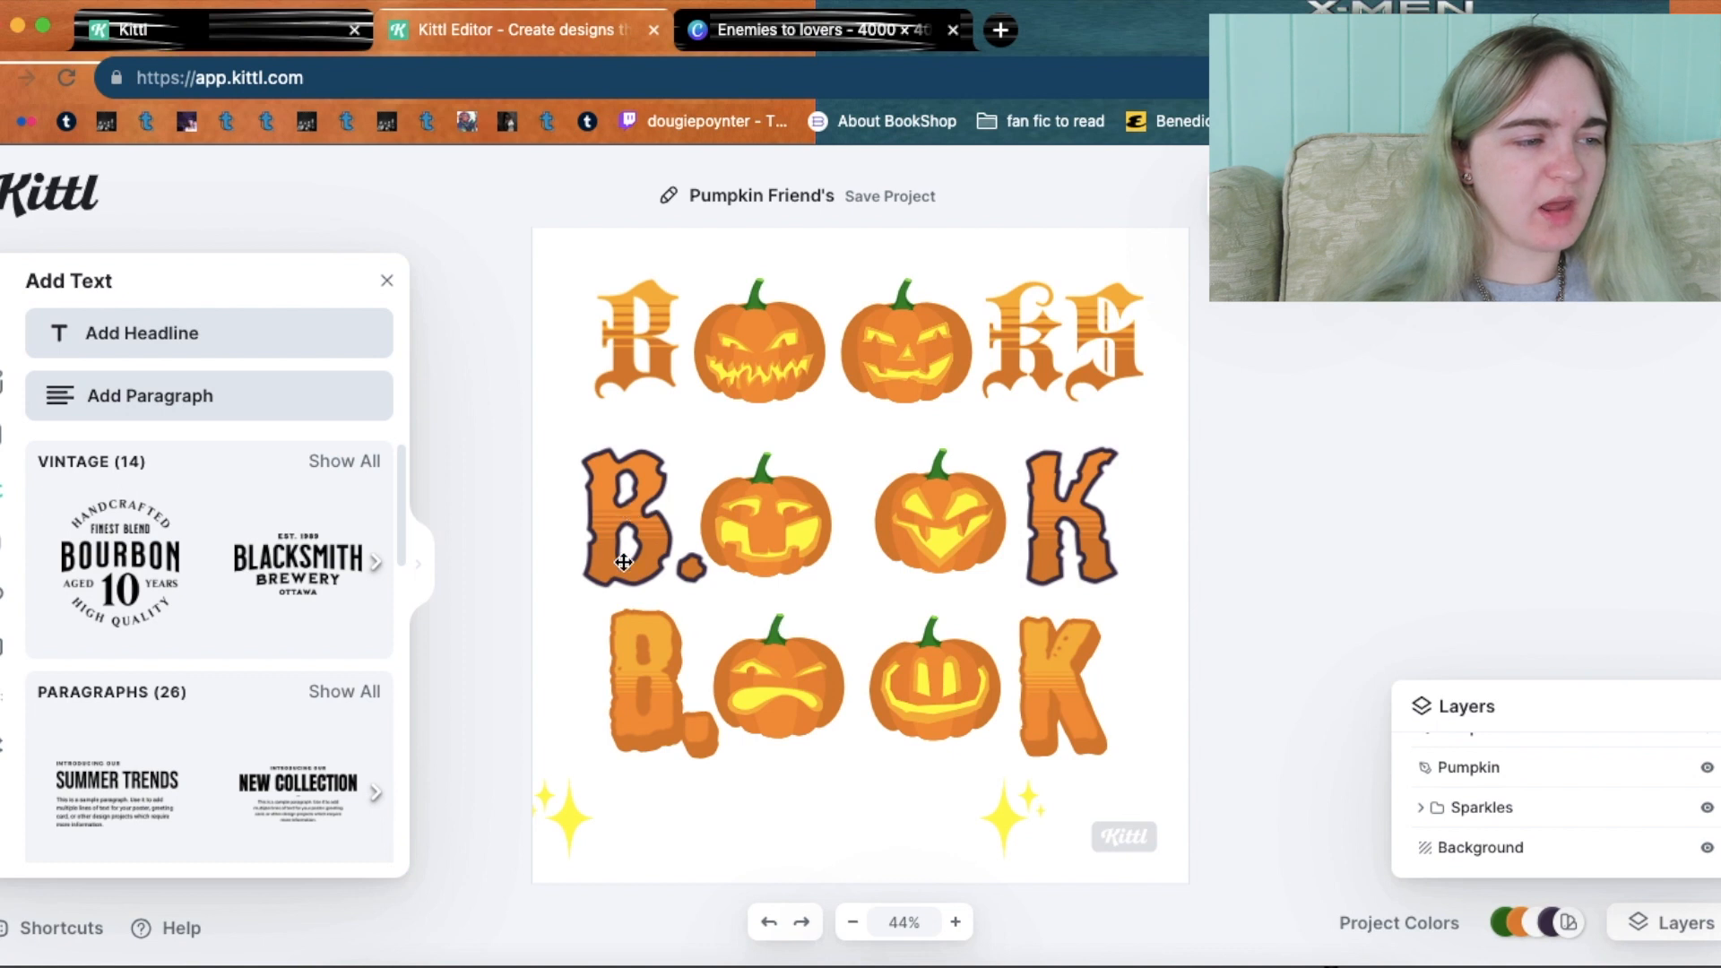
{"action": "left_click", "coordinate": [712, 547]}
Delete the top-row Blackletter 'B' and 'KS' texts.
{"action": "double_click", "coordinate": [641, 351]}
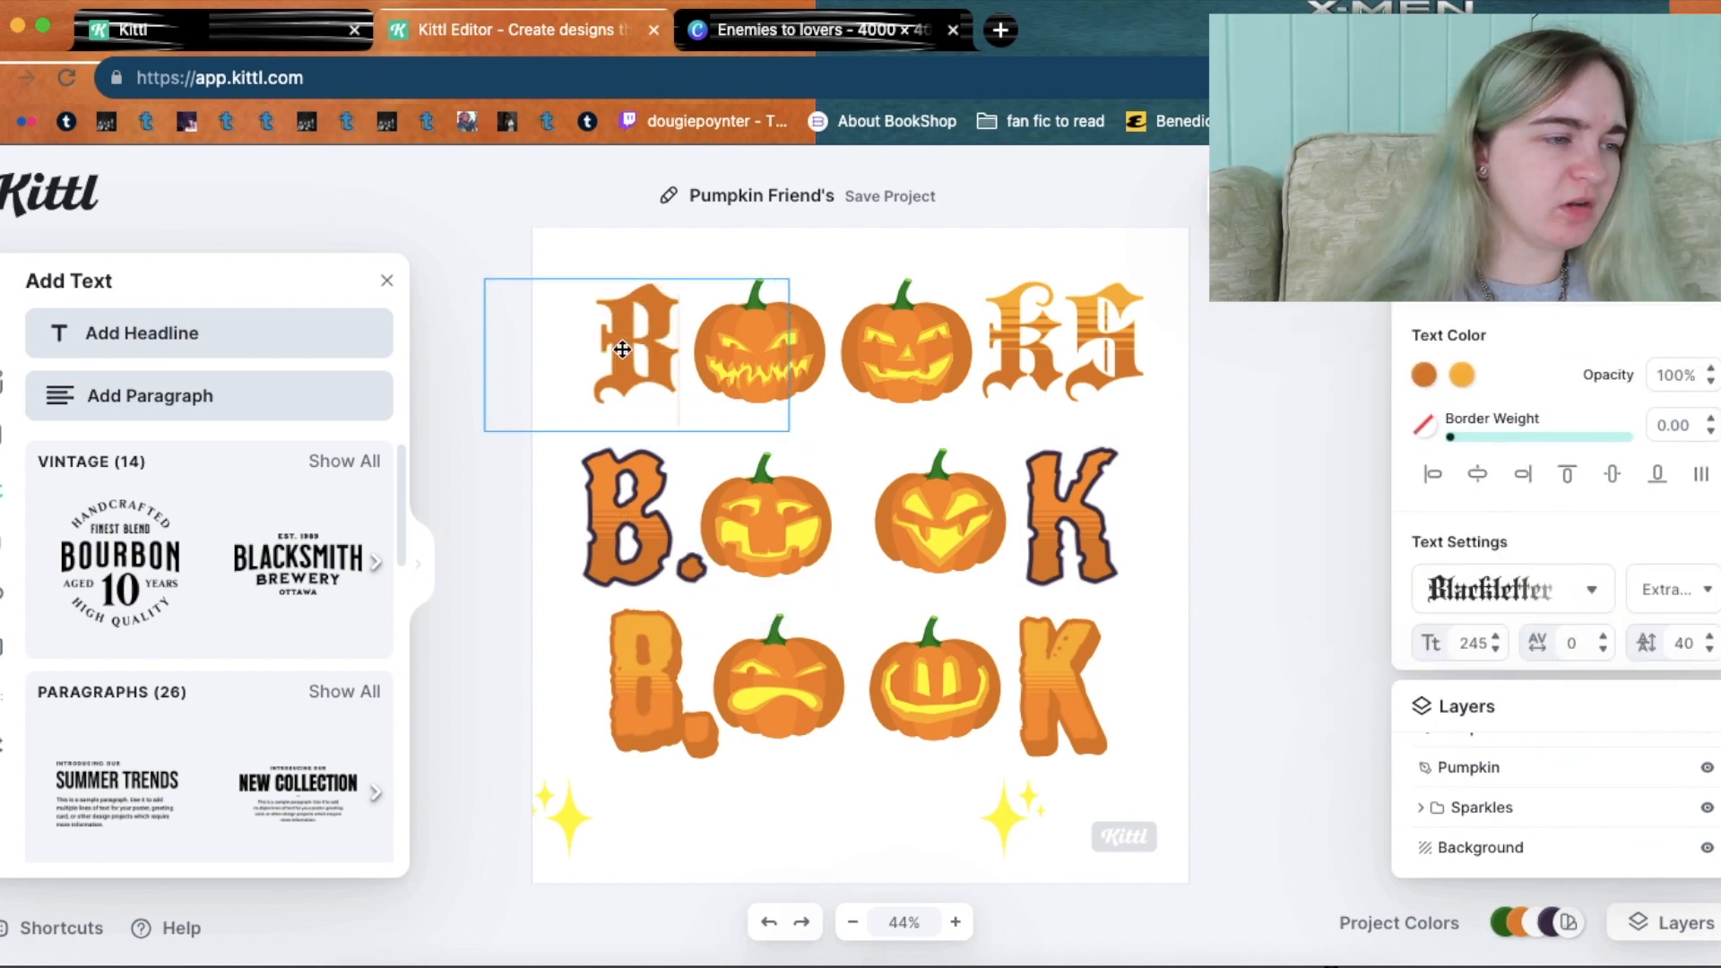
{"action": "key", "text": "BackSpace"}
{"action": "left_click", "coordinate": [1166, 324]}
{"action": "left_click", "coordinate": [1114, 330]}
{"action": "key", "text": "BackSpace"}
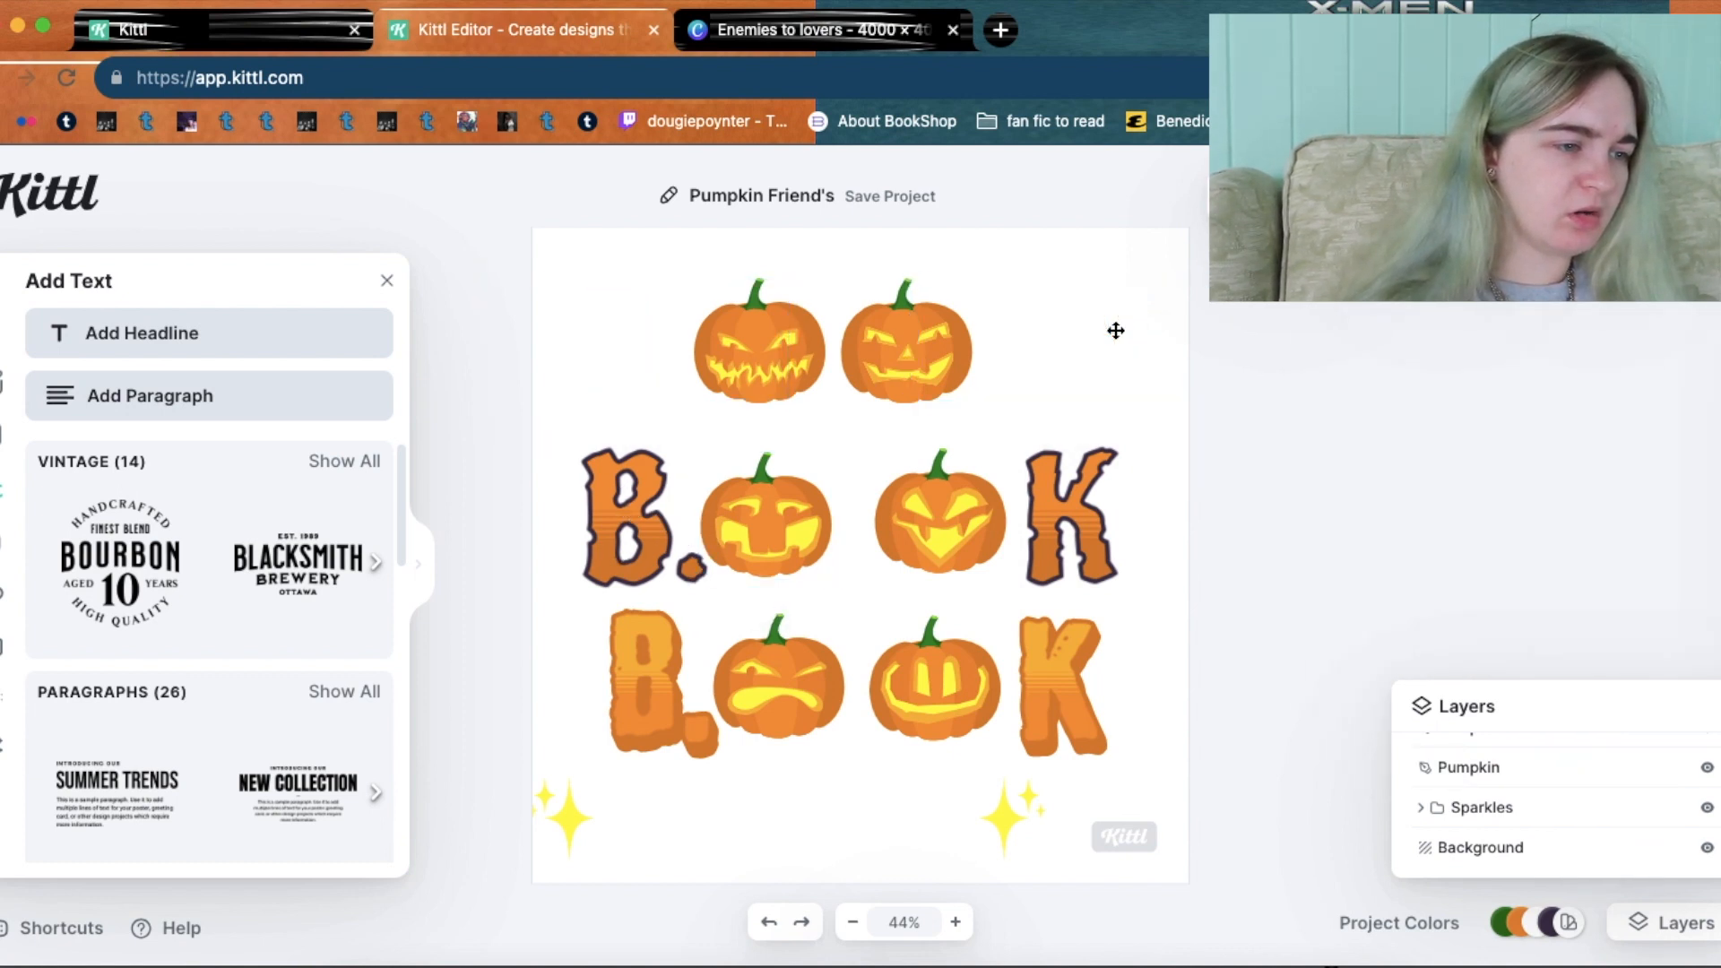
Edit the middle 'B.OOK' text to 'BOOKS' and shift it right into place.
{"action": "left_click", "coordinate": [616, 528]}
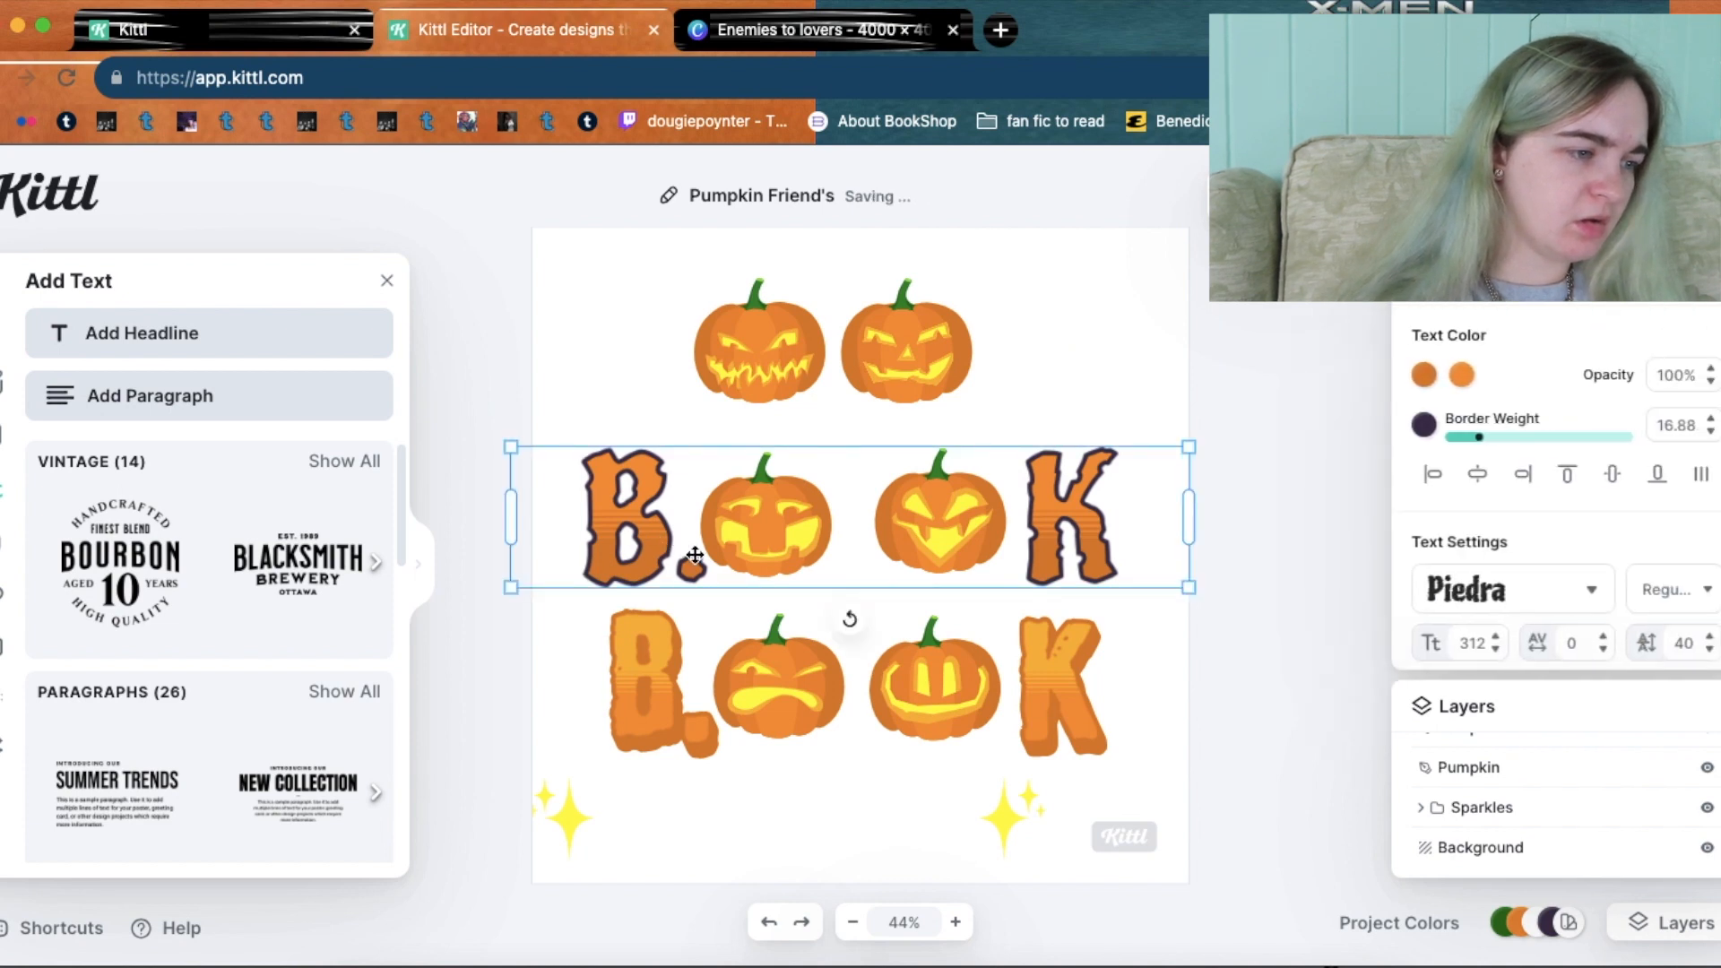
{"action": "double_click", "coordinate": [699, 558]}
{"action": "key", "text": "BackSpace"}
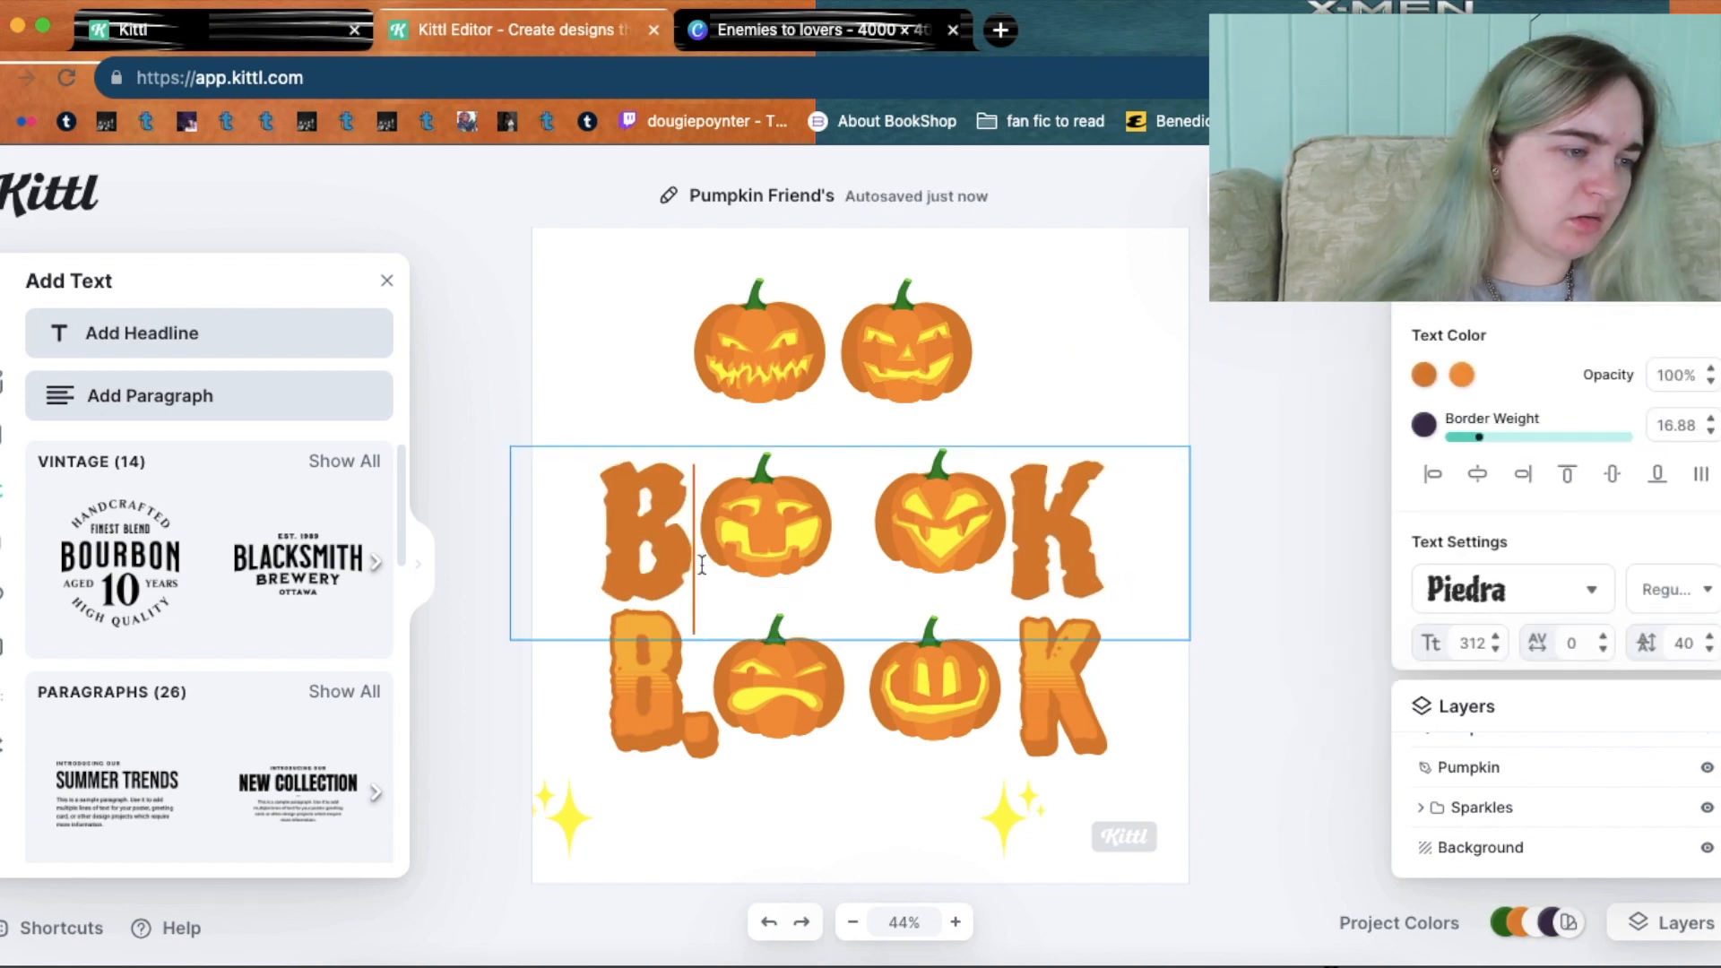
{"action": "left_click", "coordinate": [1109, 489]}
{"action": "type", "text": "S"}
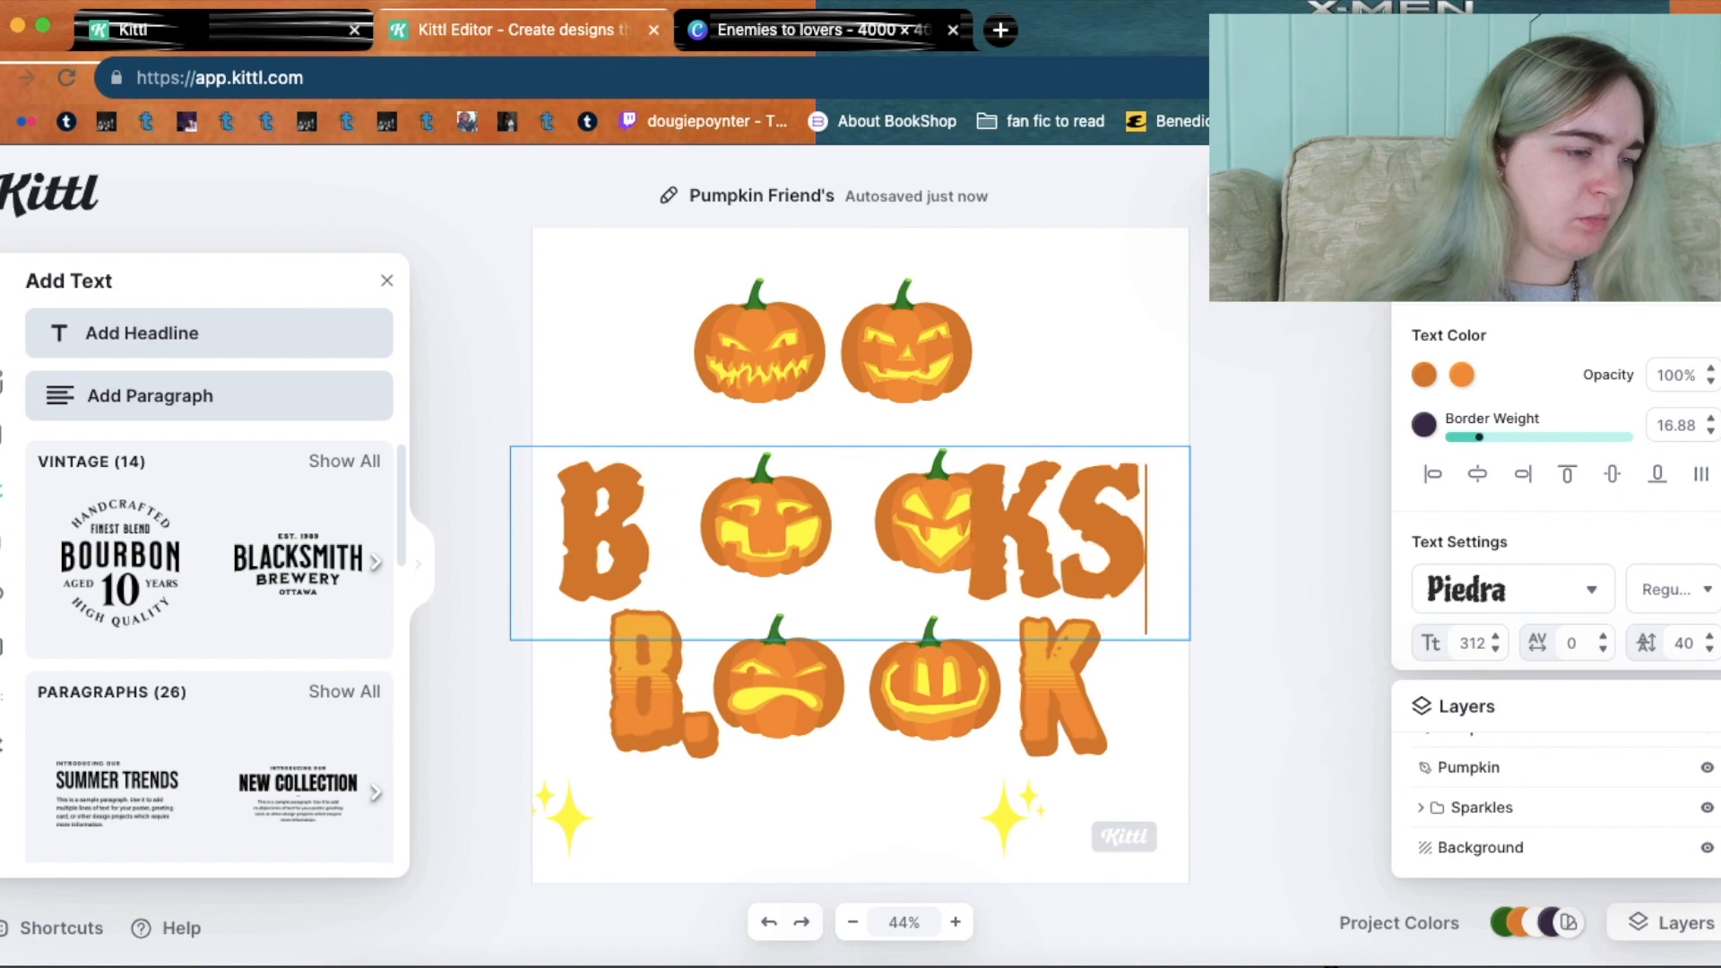
{"action": "key", "text": "Escape"}
{"action": "left_click_drag", "start_coordinate": [1076, 524], "coordinate": [1119, 524]}
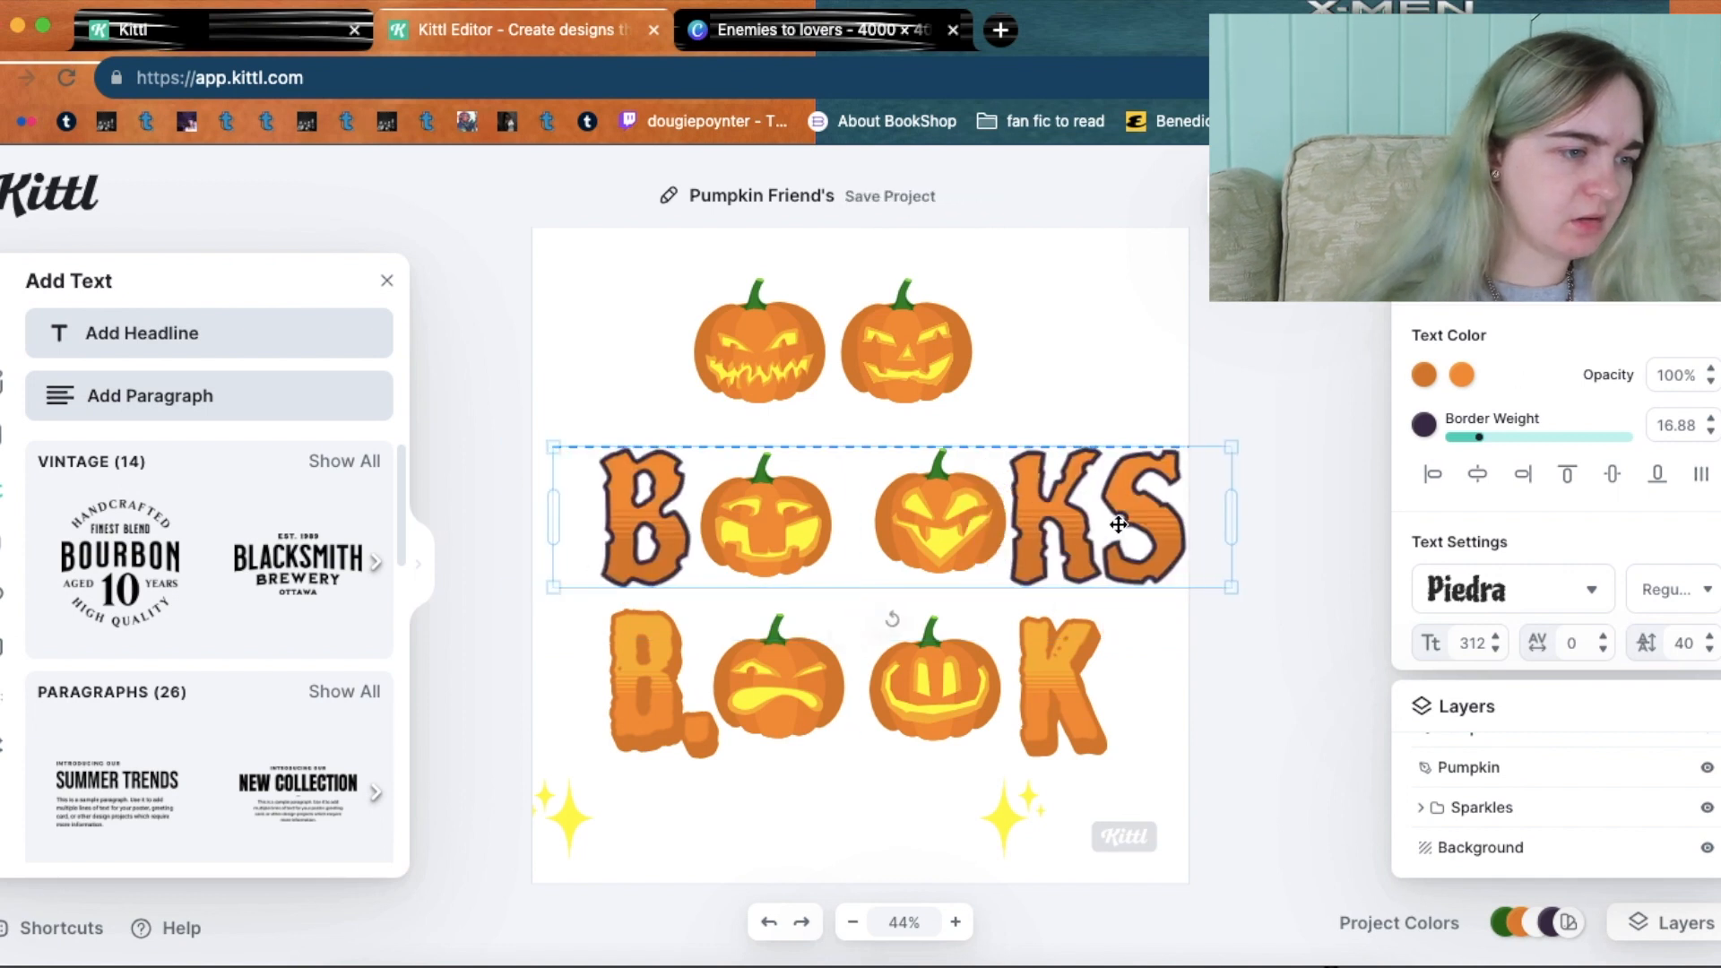
Enlarge and reposition both middle-row pumpkins to fill the O's.
{"action": "left_click", "coordinate": [947, 528]}
{"action": "left_click_drag", "start_coordinate": [947, 527], "coordinate": [930, 530]}
{"action": "left_click", "coordinate": [788, 511]}
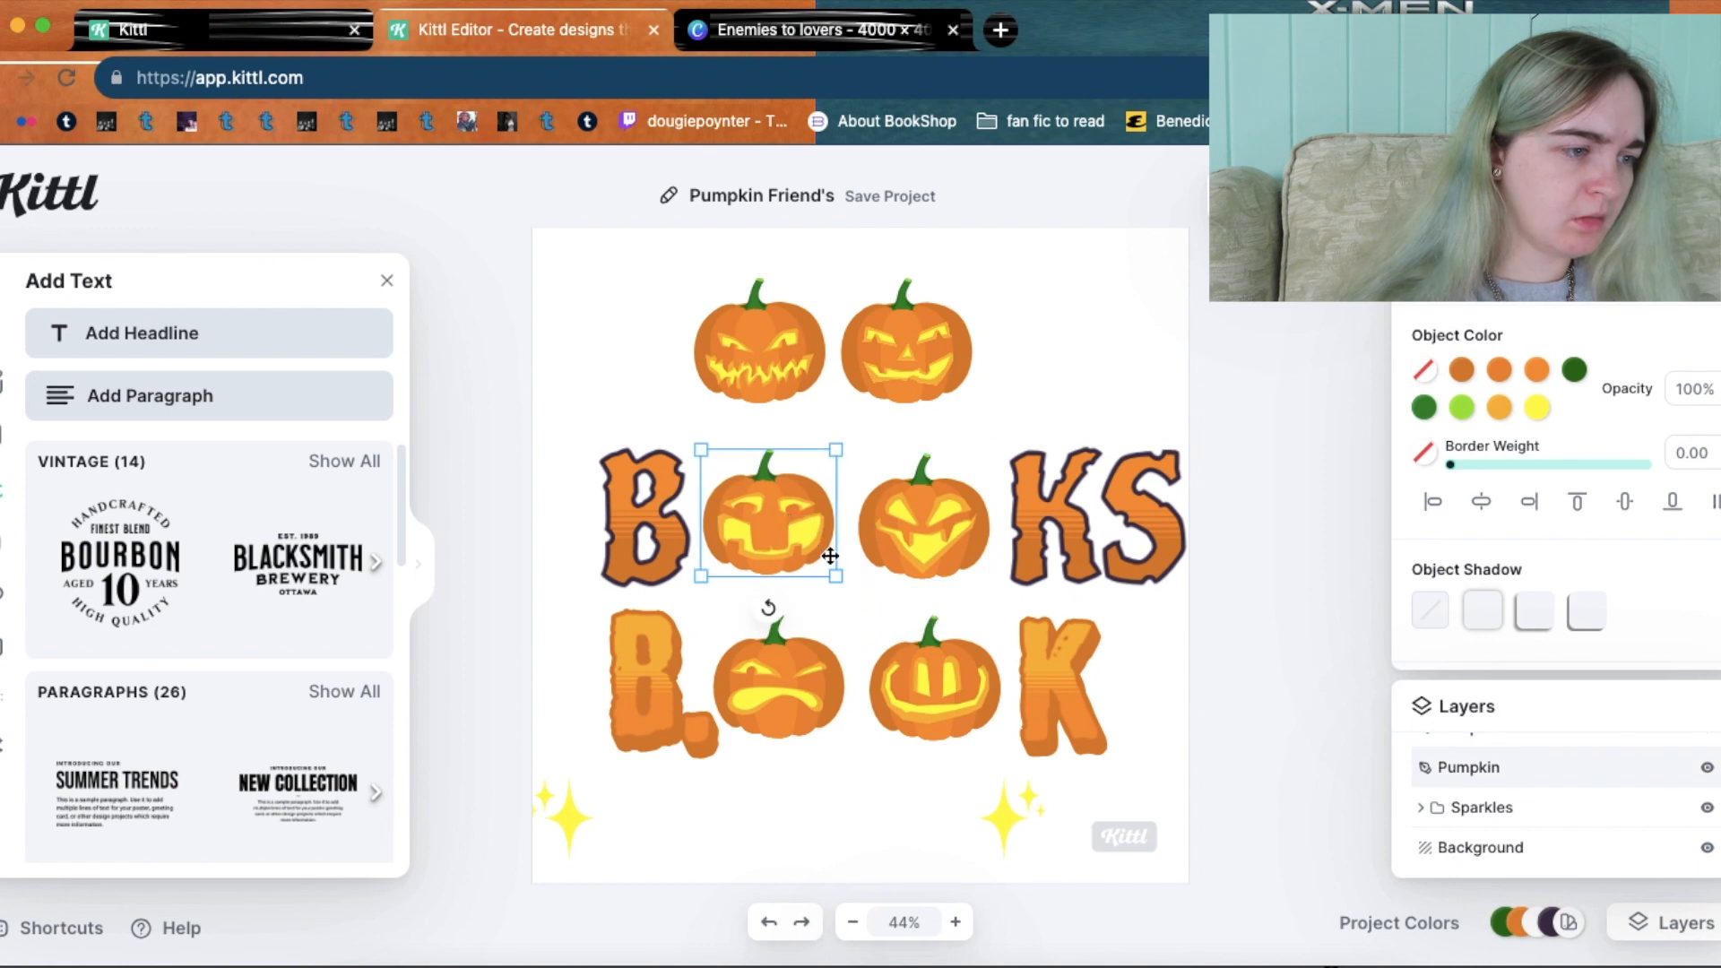
{"action": "left_click_drag", "start_coordinate": [838, 583], "coordinate": [886, 608]}
{"action": "left_click_drag", "start_coordinate": [782, 535], "coordinate": [773, 518]}
{"action": "left_click", "coordinate": [919, 522]}
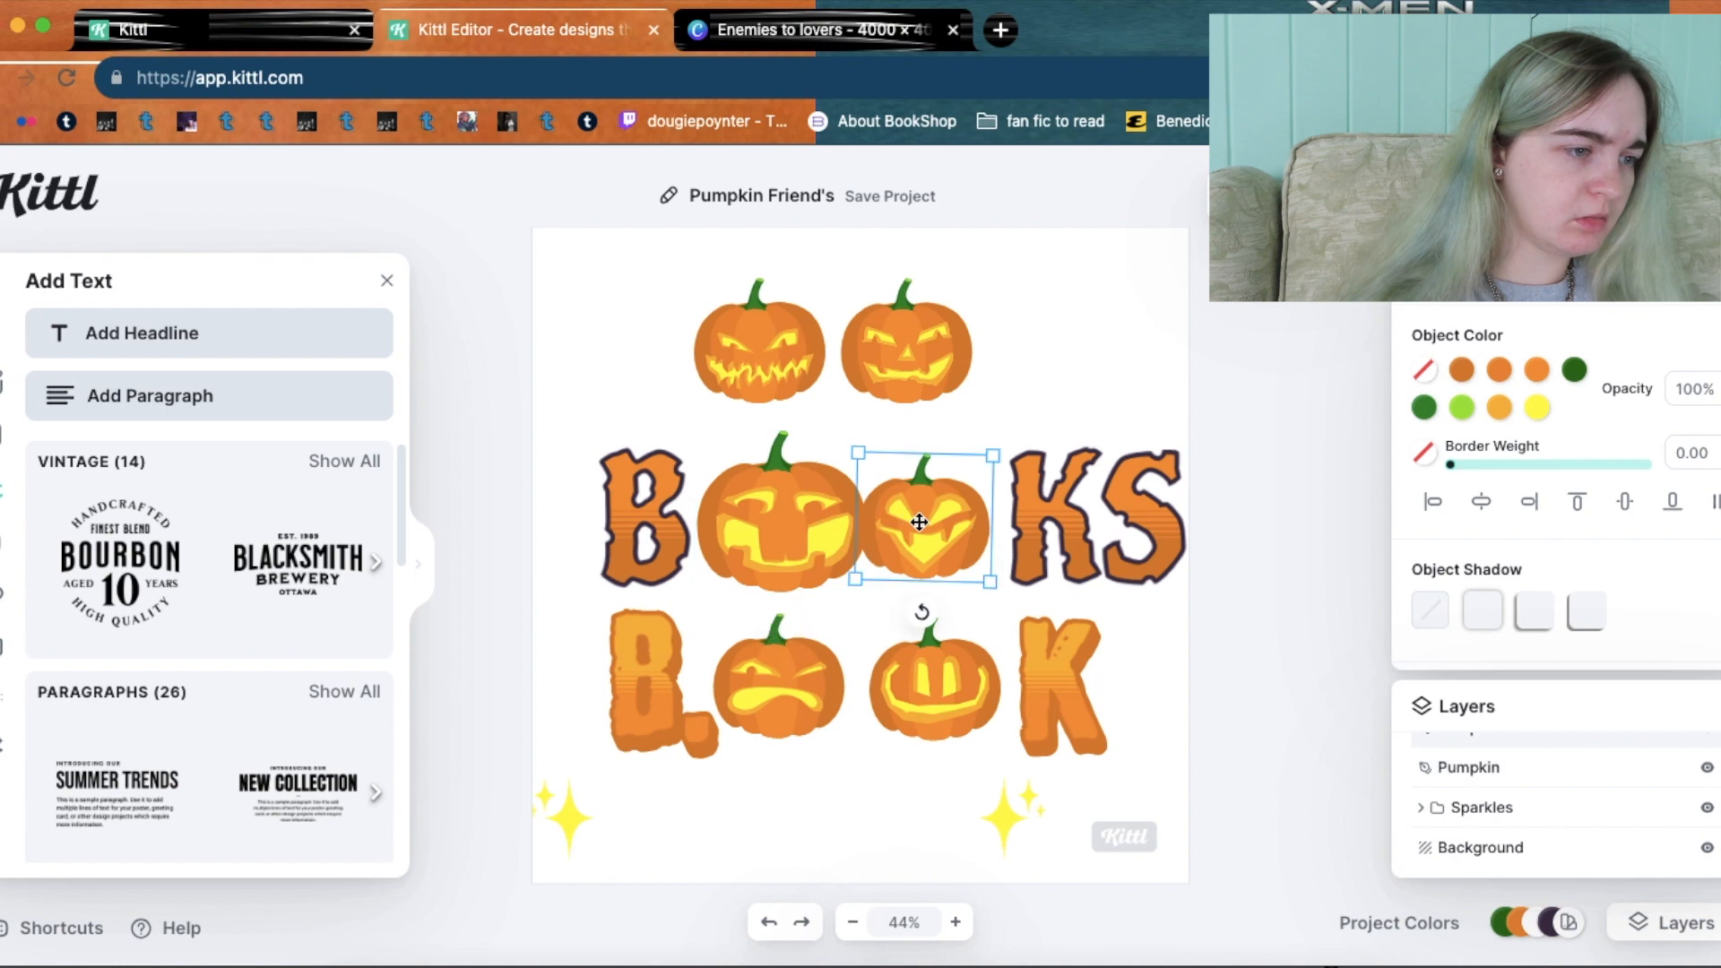
{"action": "mouse_move", "coordinate": [994, 451]}
{"action": "left_mouse_down"}
{"action": "mouse_move", "coordinate": [1025, 425]}
{"action": "mouse_move", "coordinate": [1000, 447]}
{"action": "left_mouse_up"}
Shrink and lower the first middle pumpkin, then set the BOOKS text back over the pumpkins.
{"action": "left_click", "coordinate": [751, 537]}
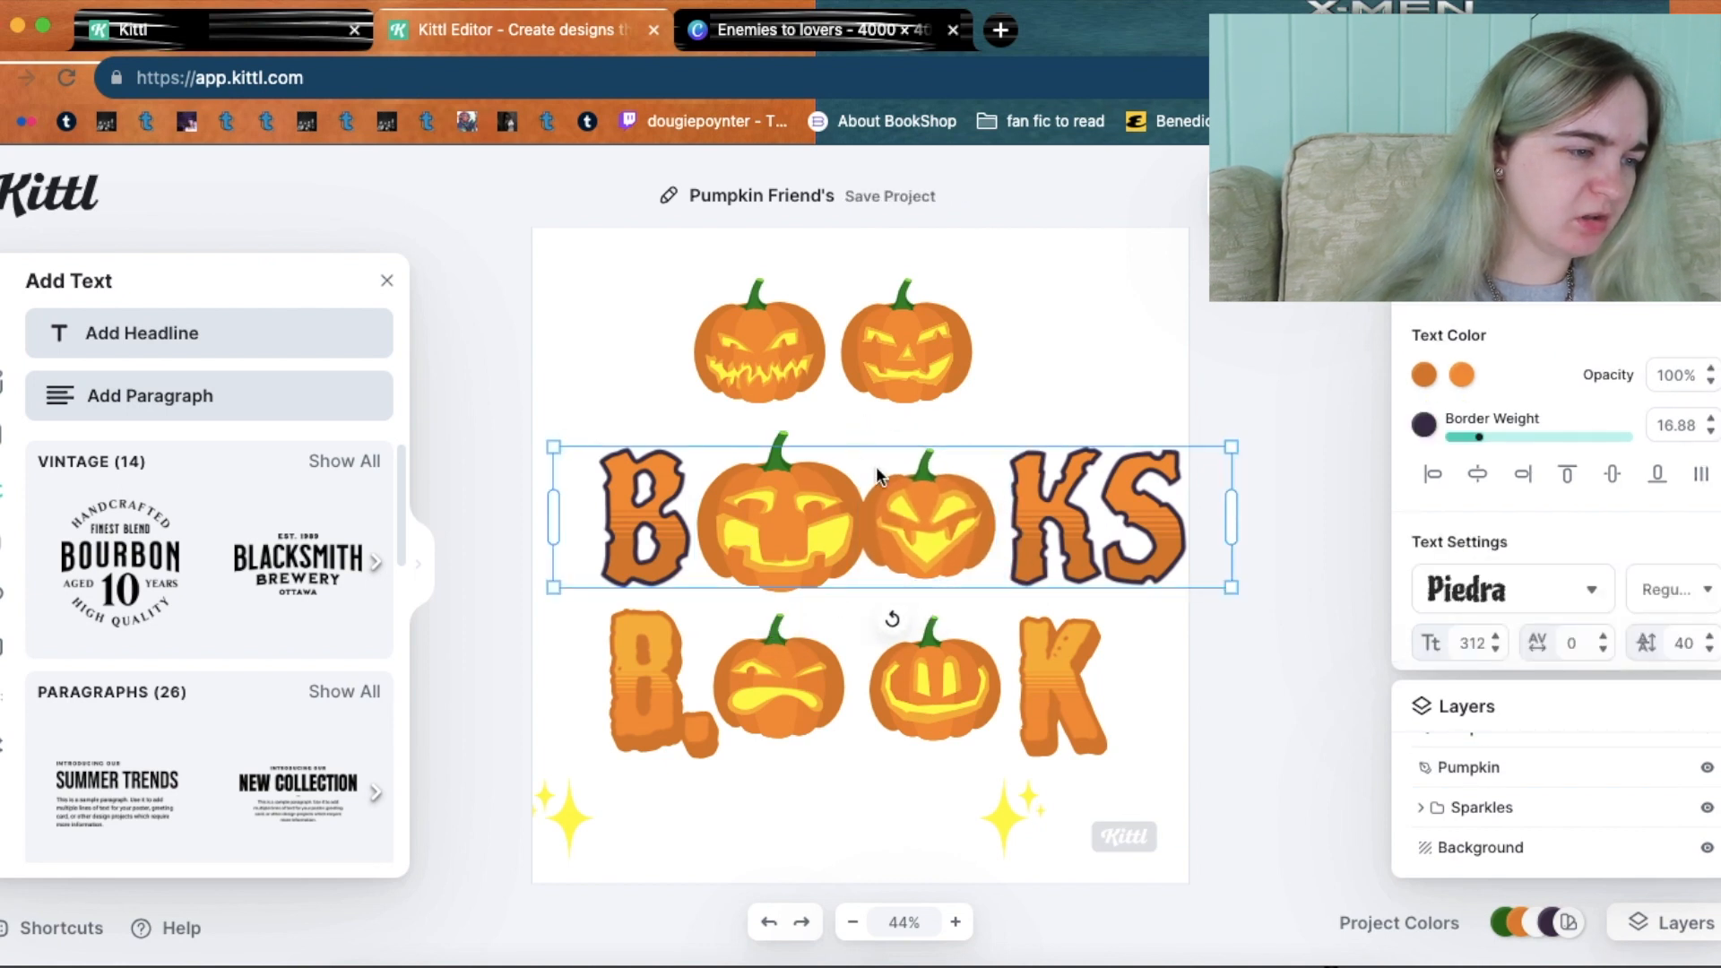
{"action": "left_click_drag", "start_coordinate": [1068, 515], "coordinate": [1066, 405]}
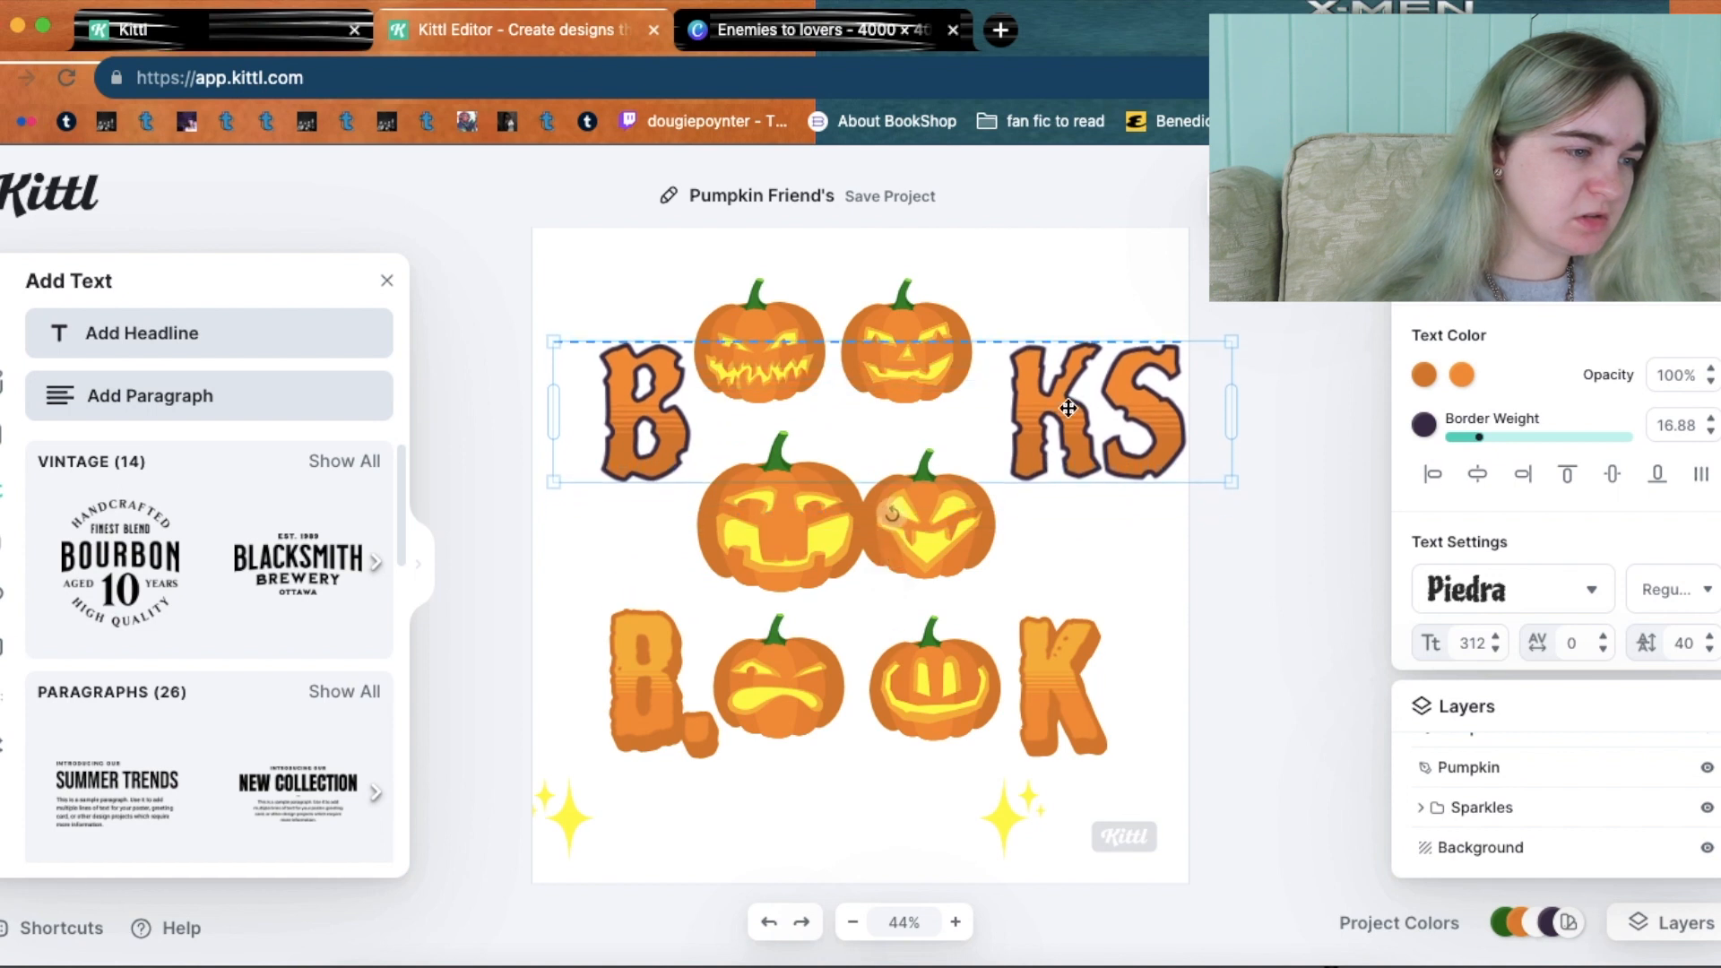
{"action": "left_click", "coordinate": [823, 550]}
{"action": "left_click_drag", "start_coordinate": [865, 598], "coordinate": [841, 572]}
{"action": "left_click_drag", "start_coordinate": [754, 472], "coordinate": [753, 484]}
{"action": "left_click_drag", "start_coordinate": [632, 439], "coordinate": [632, 538]}
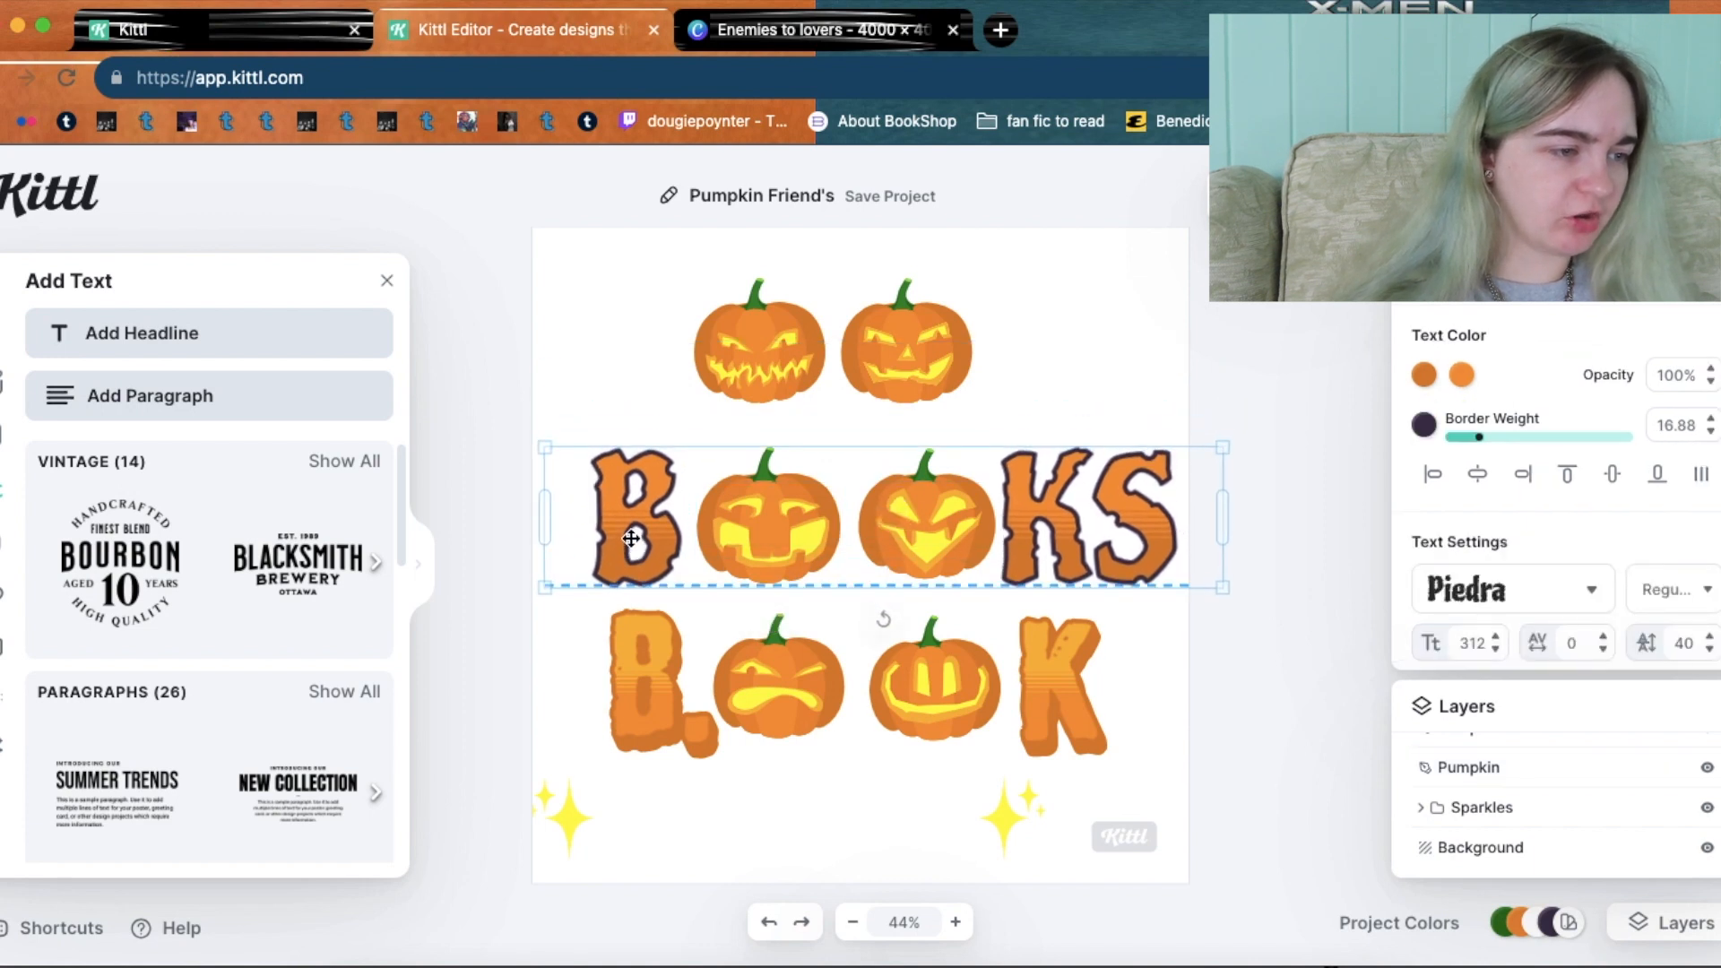
{"action": "left_click", "coordinate": [1126, 675]}
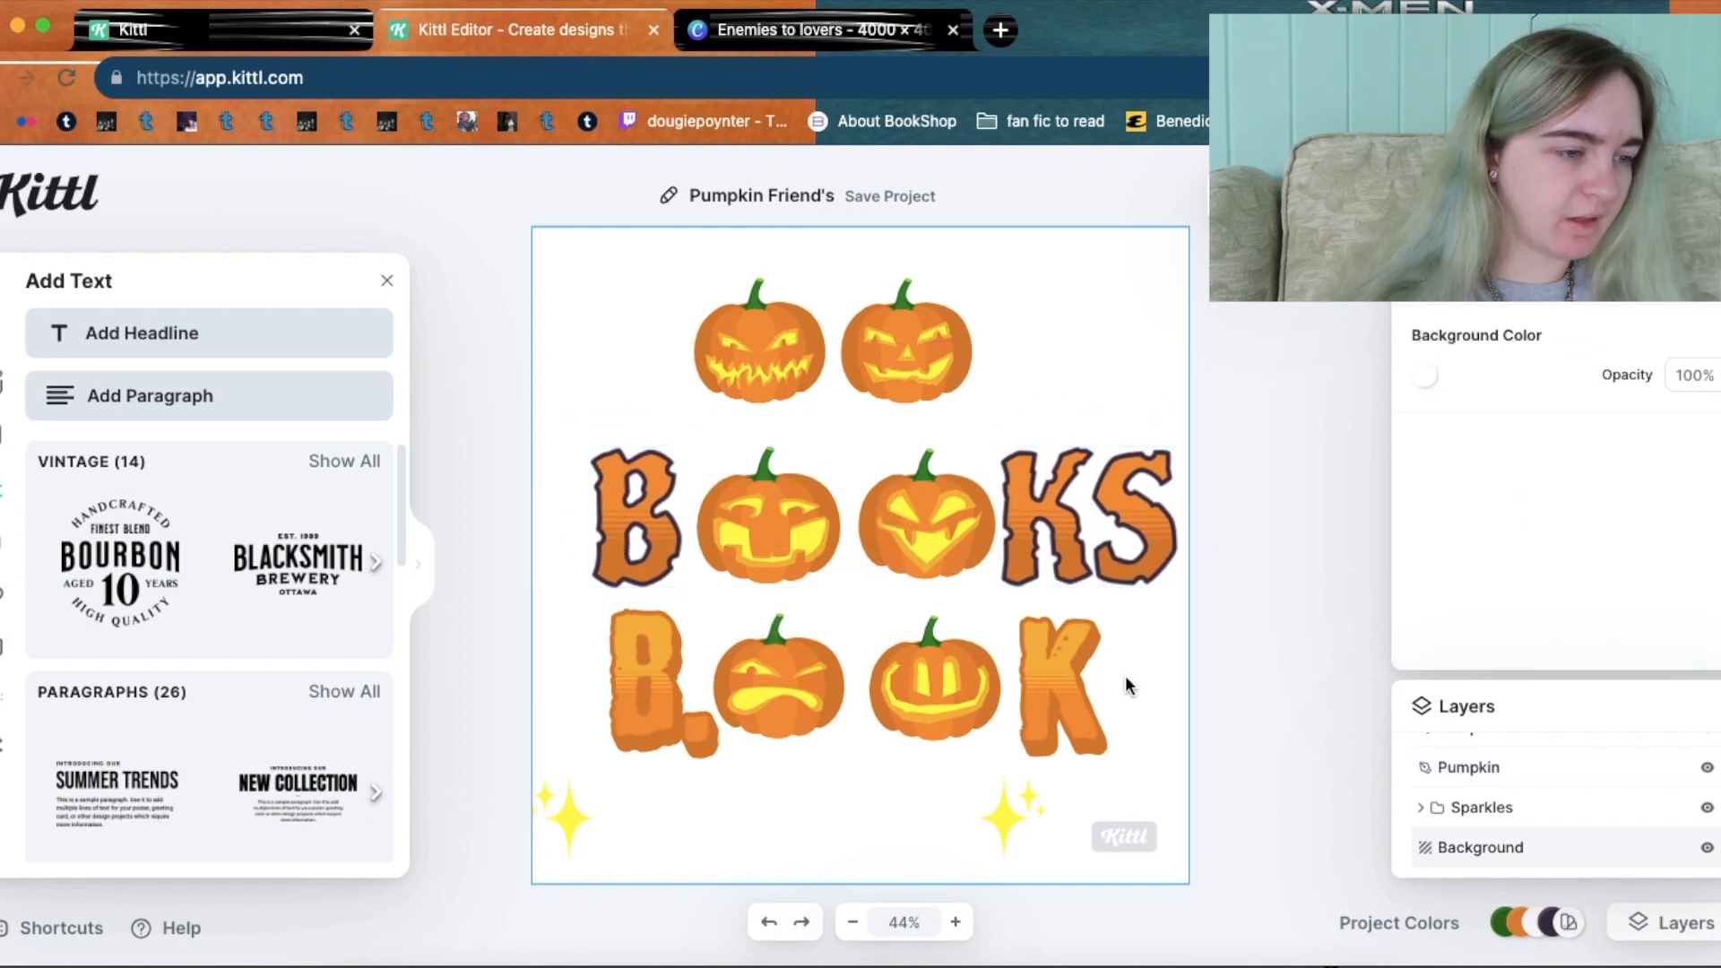
Delete the bottom row's 'B.OOK' letters.
{"action": "left_click", "coordinate": [1072, 673]}
{"action": "left_click", "coordinate": [1072, 672]}
{"action": "key", "text": "BackSpace"}
{"action": "key", "text": "BackSpace"}
{"action": "key", "text": "BackSpace"}
{"action": "key", "text": "BackSpace"}
{"action": "key", "text": "BackSpace"}
{"action": "key", "text": "BackSpace"}
{"action": "key", "text": "BackSpace"}
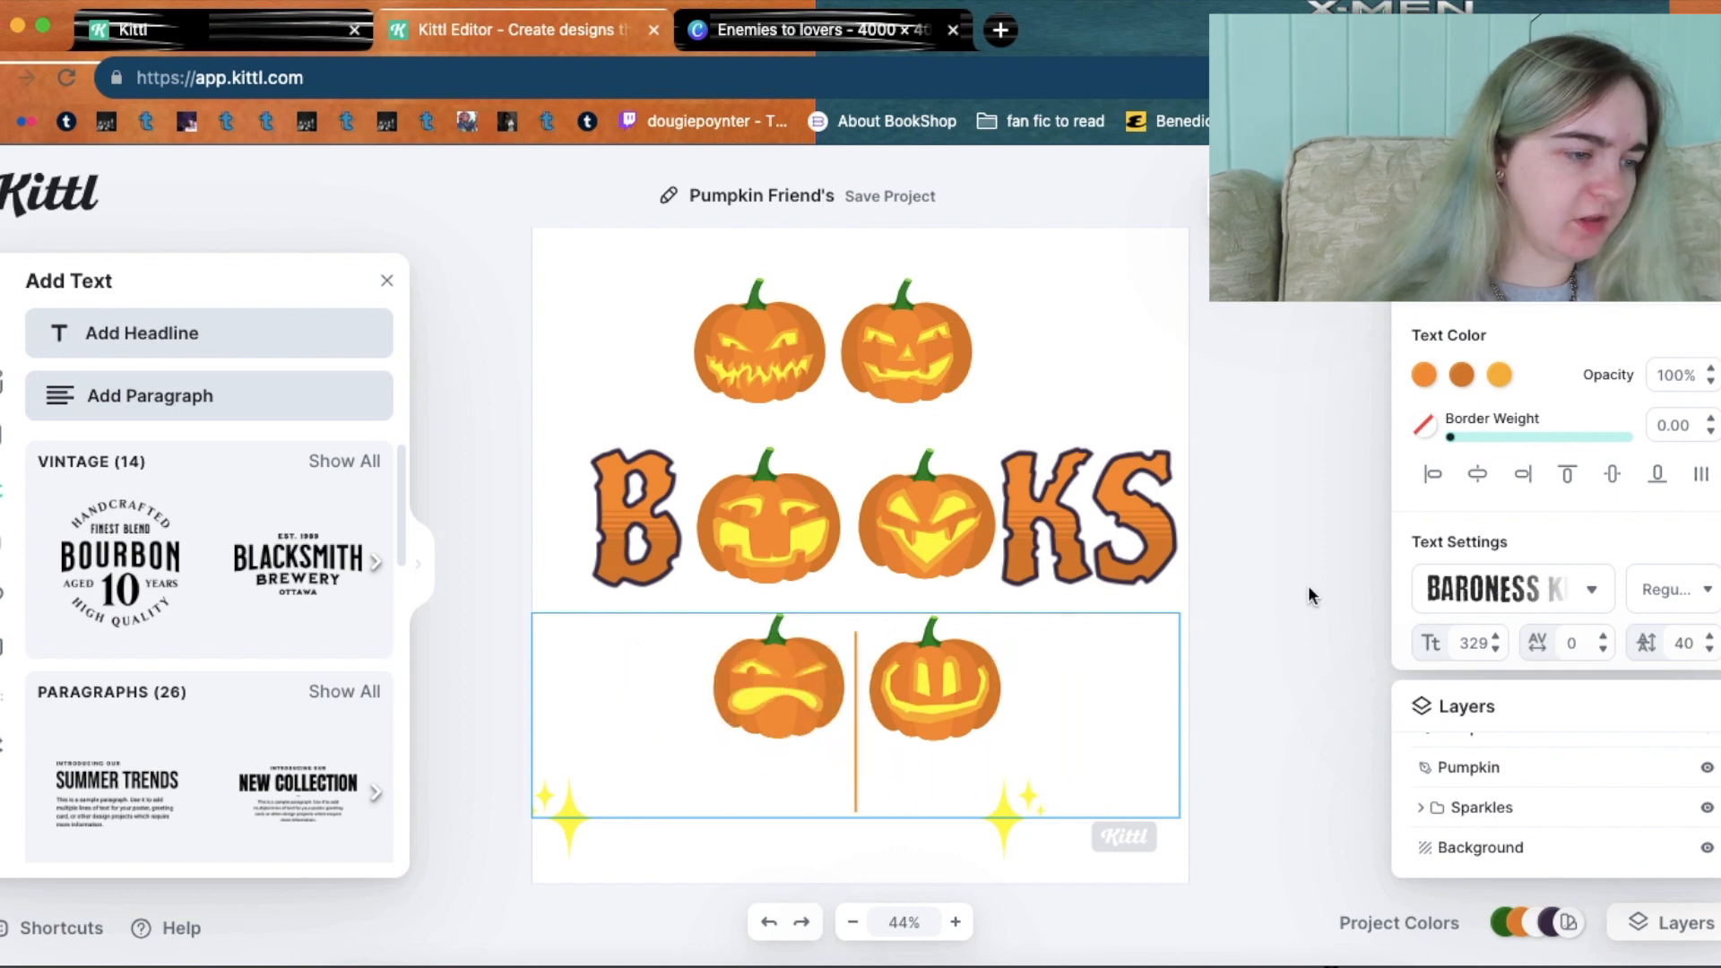
{"action": "left_click", "coordinate": [1246, 540]}
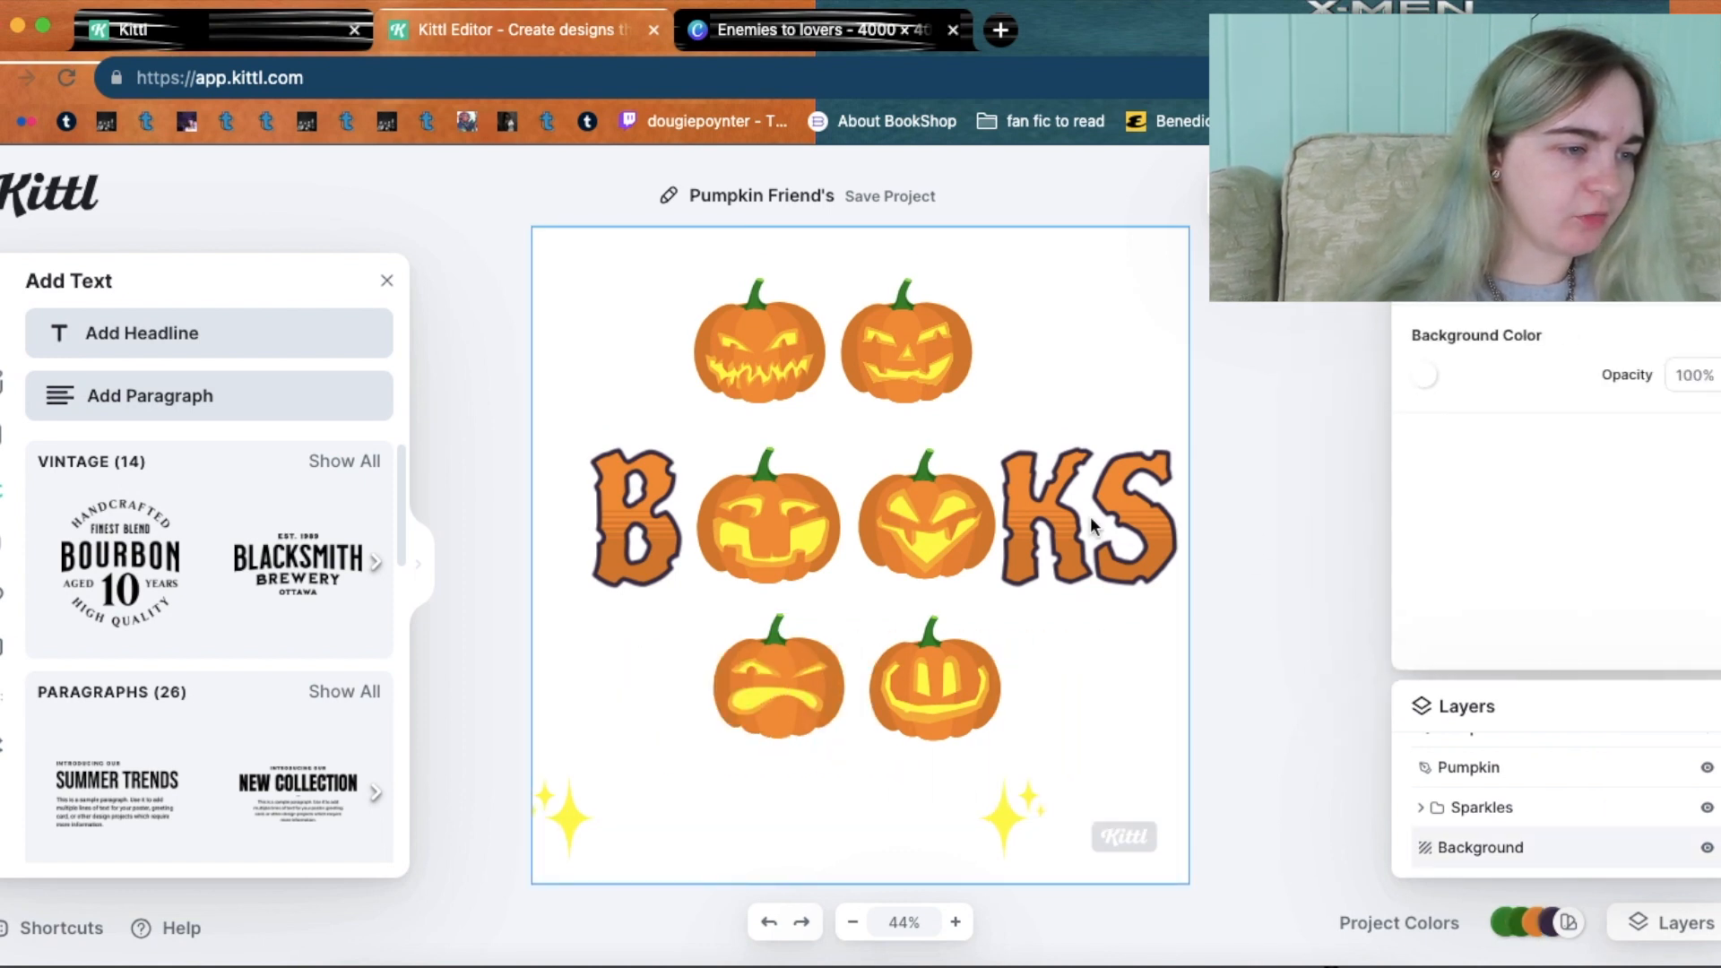
Copy the middle BOOKS text, discarding a misplaced first paste.
{"action": "left_click", "coordinate": [1057, 544]}
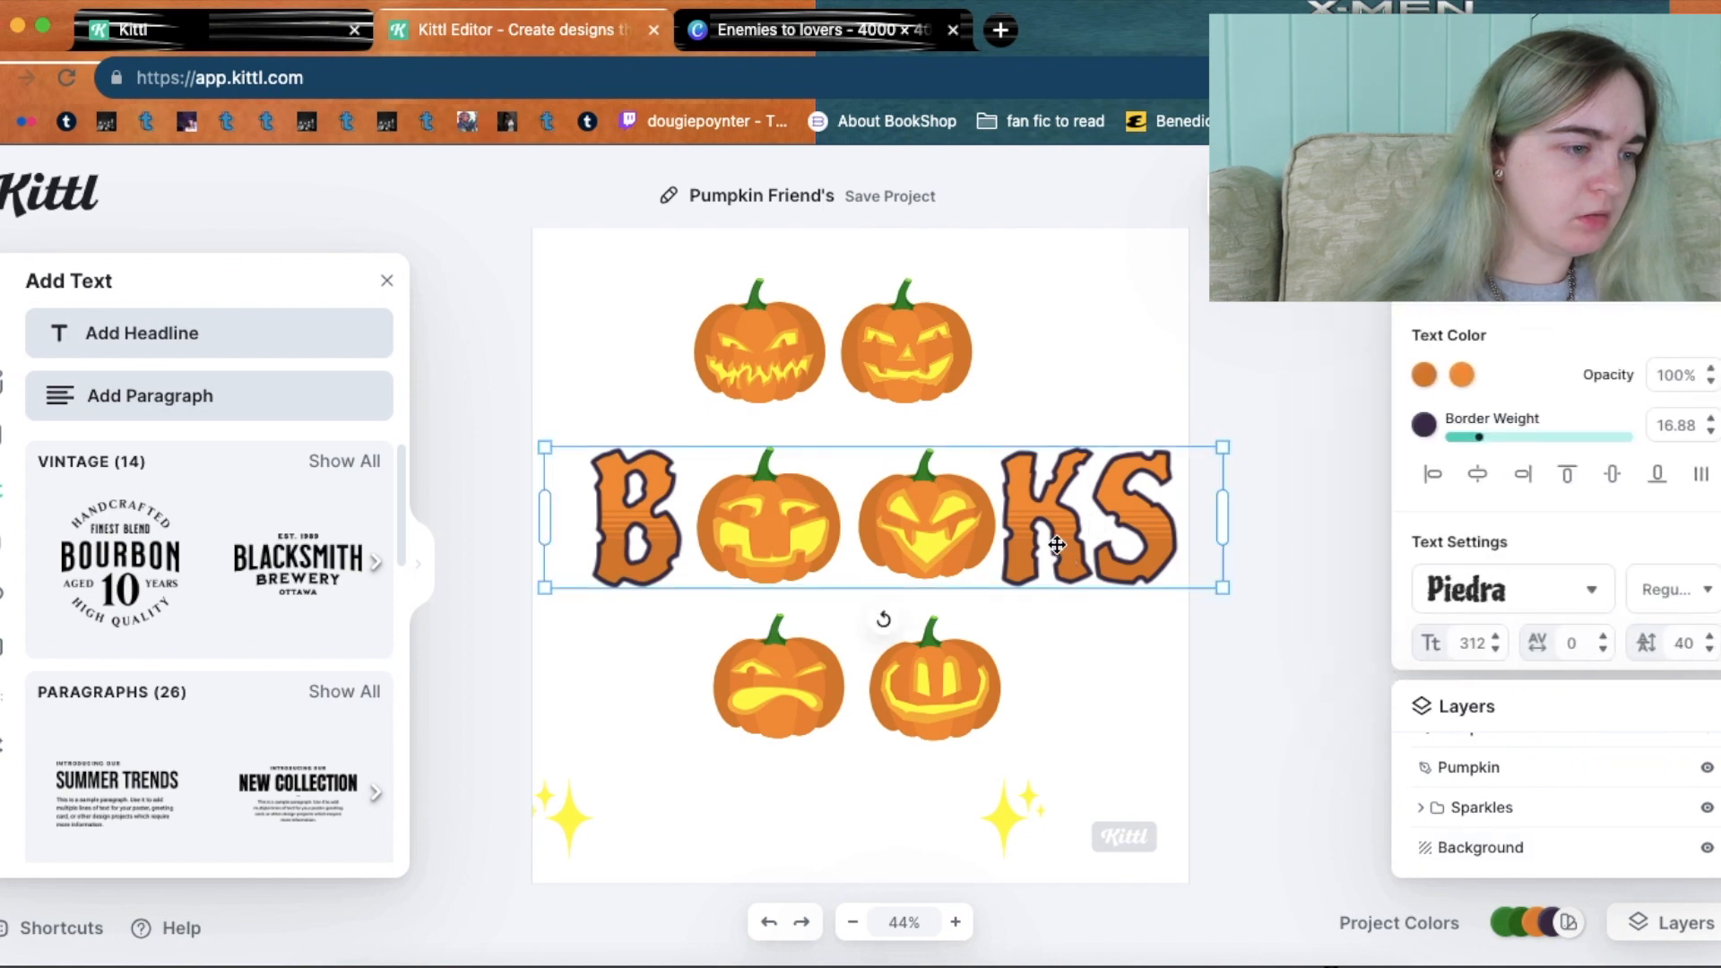
{"action": "right_click", "coordinate": [1057, 545]}
{"action": "left_click", "coordinate": [1062, 718]}
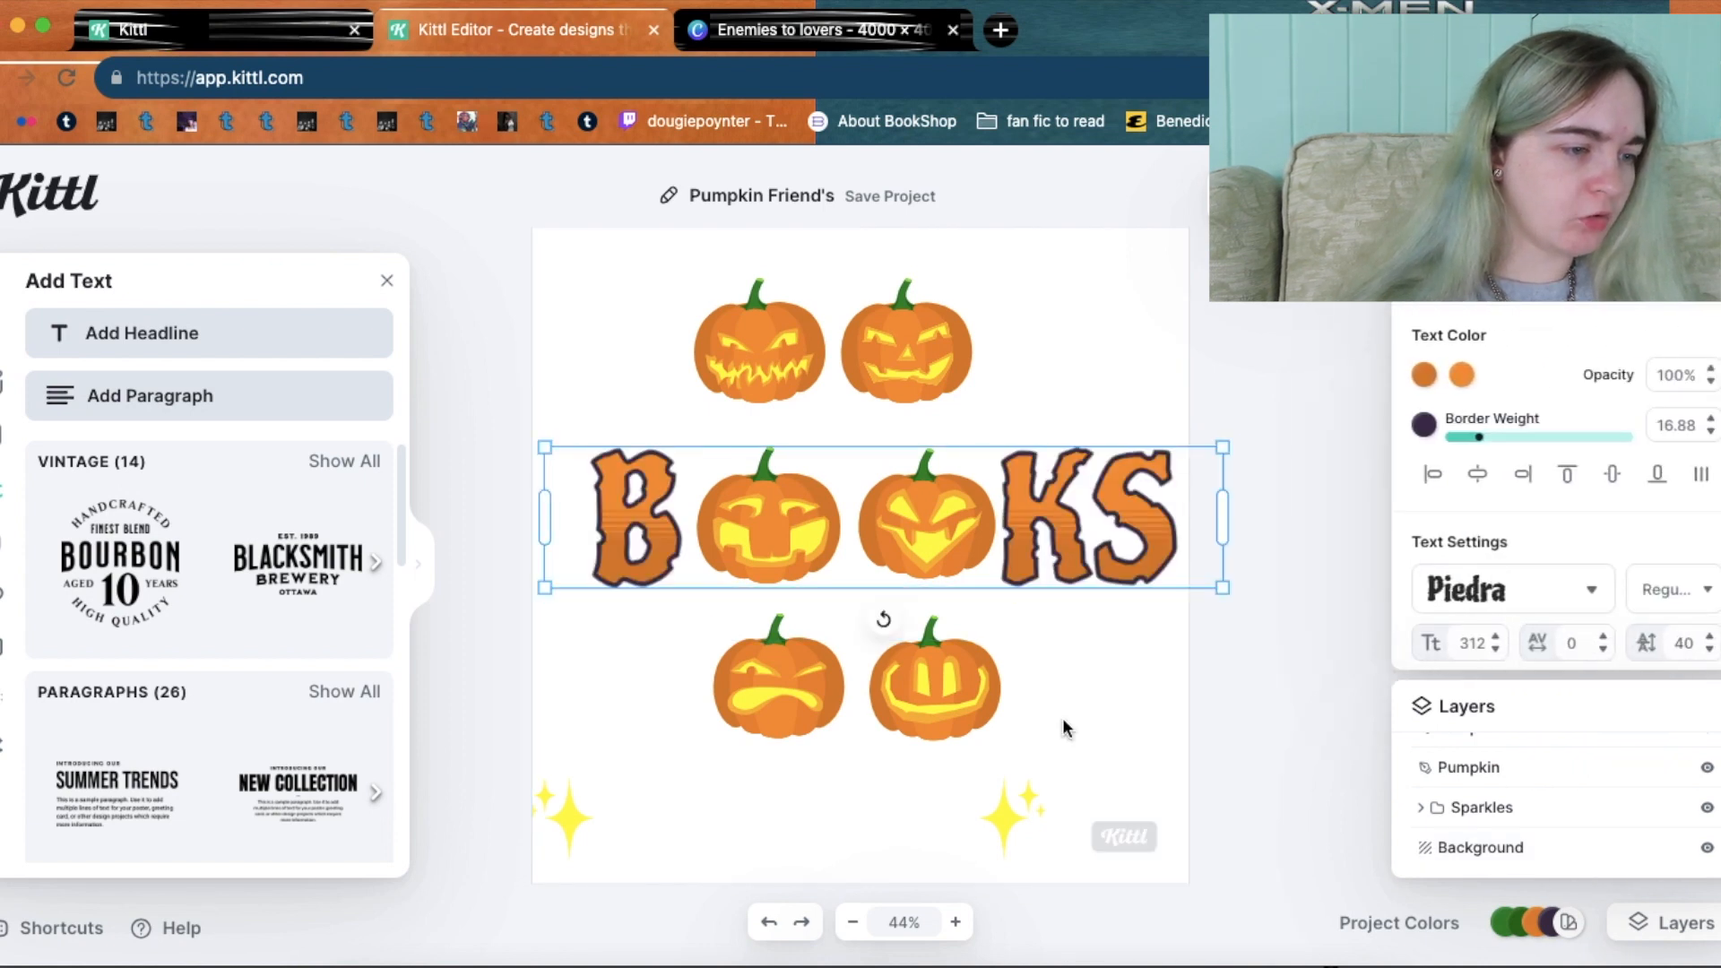
{"action": "left_click", "coordinate": [1063, 718]}
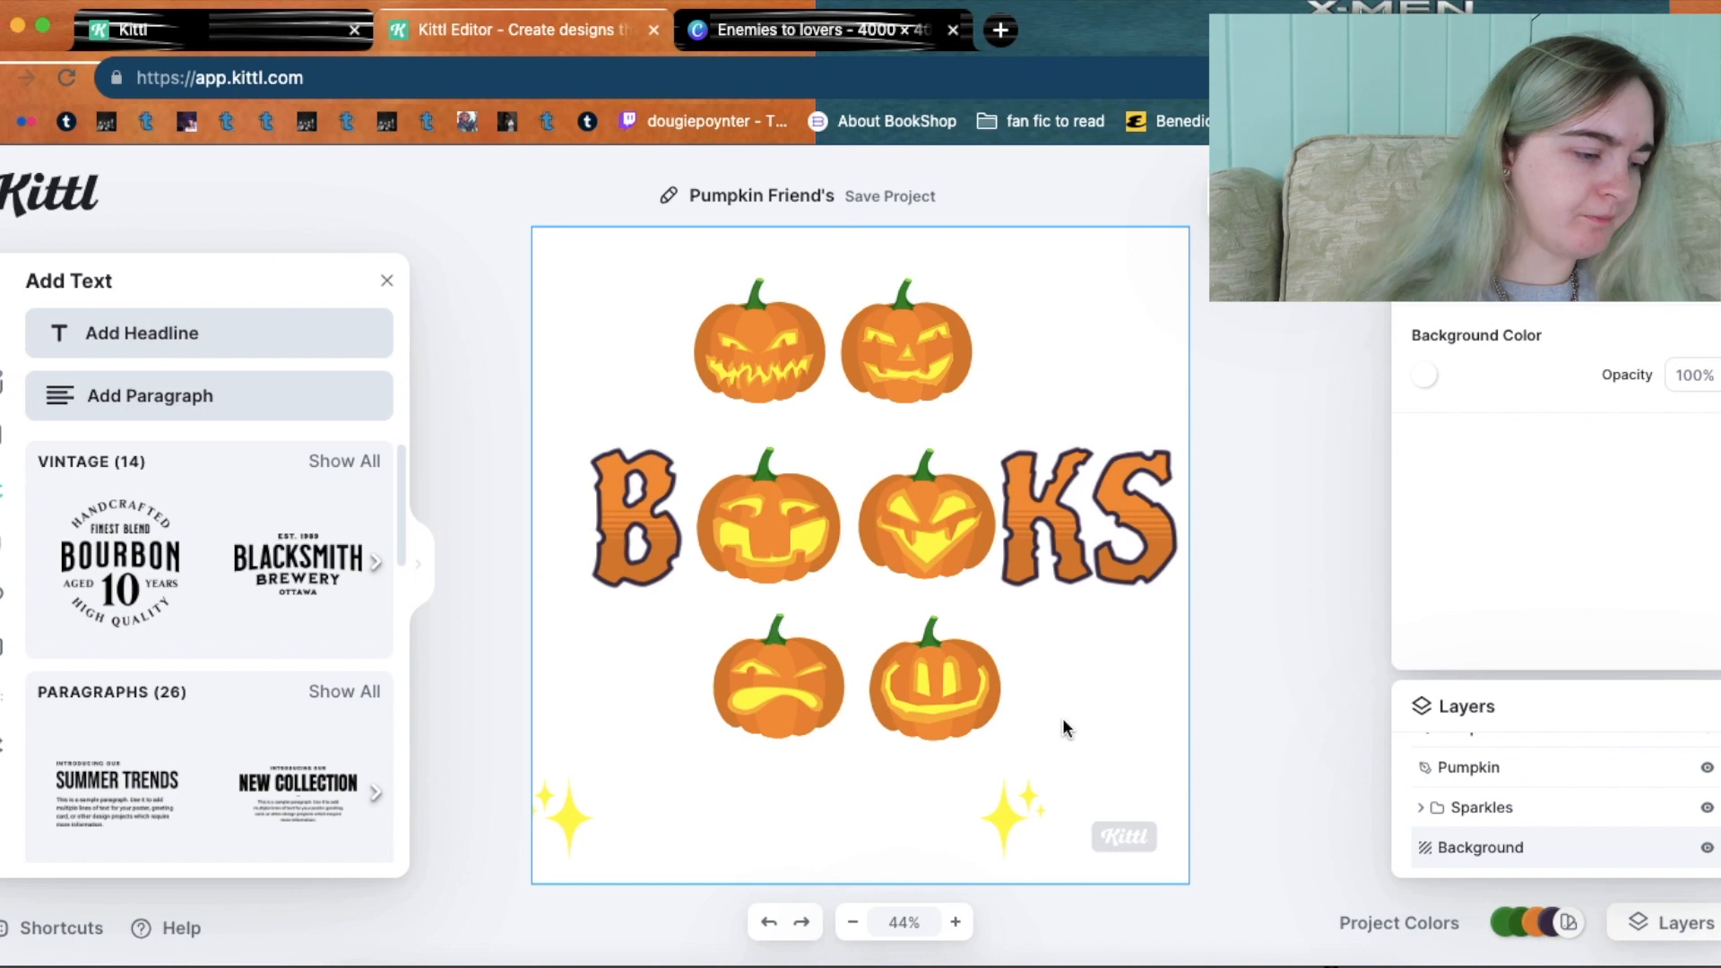
{"action": "key", "text": "super+v"}
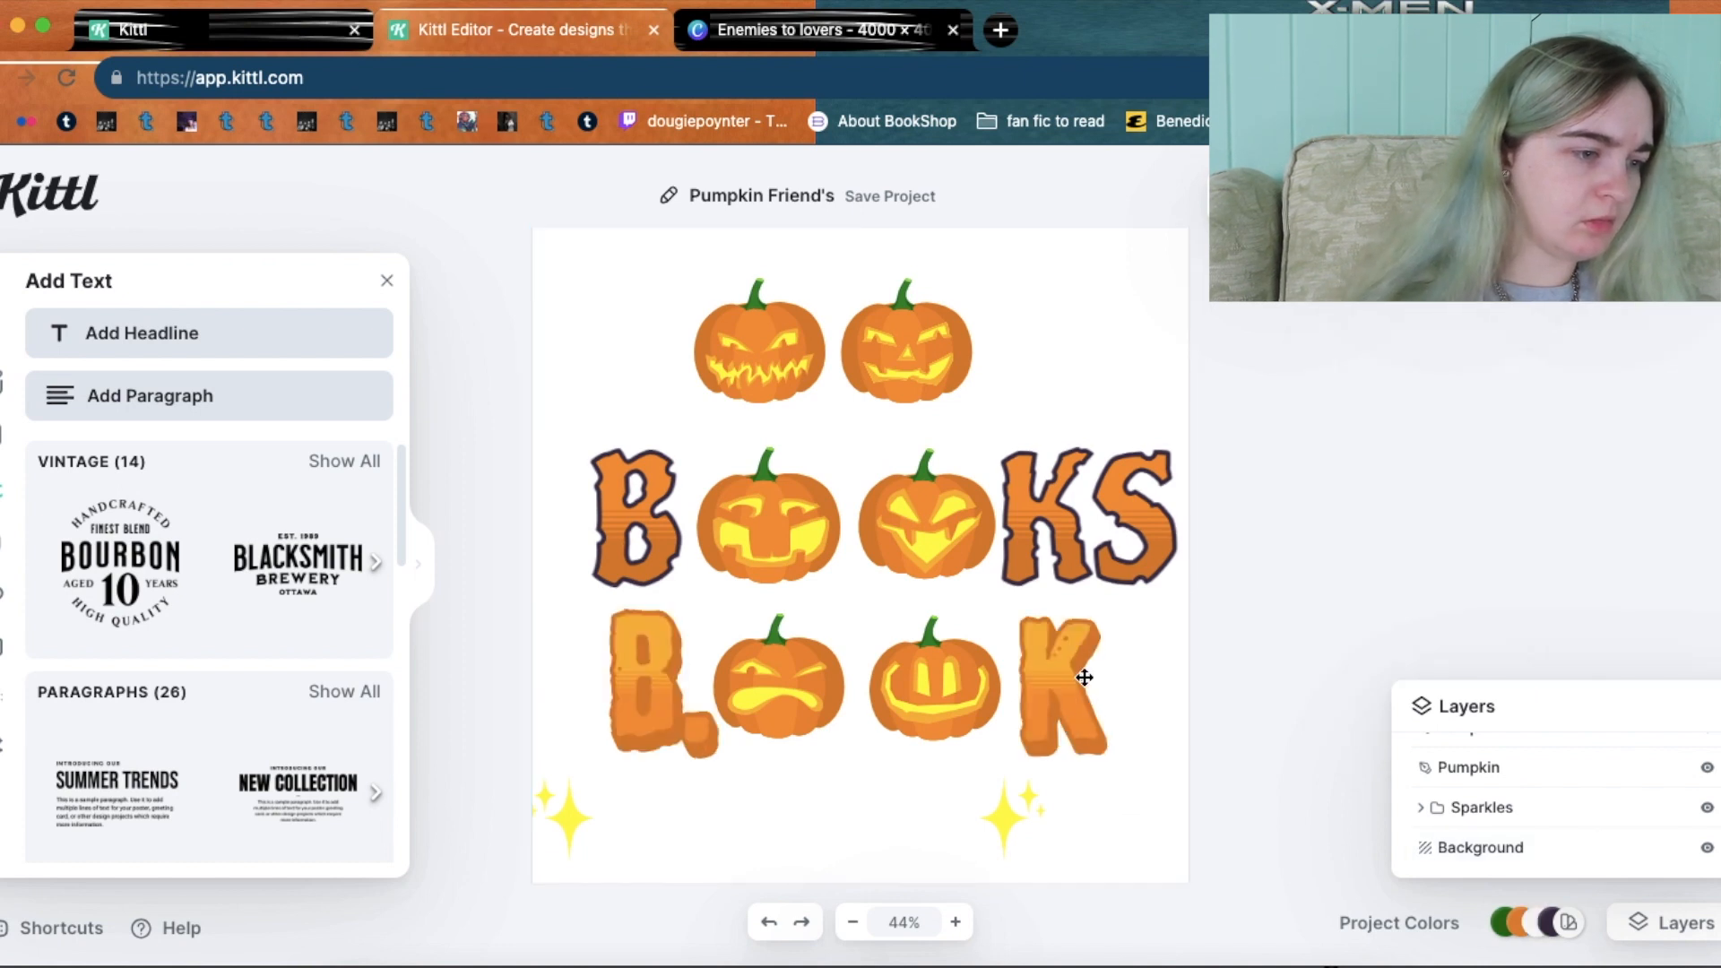
{"action": "key", "text": "BackSpace"}
Paste a copy of the BOOKS text over the bottom pumpkin row.
{"action": "left_click", "coordinate": [884, 622]}
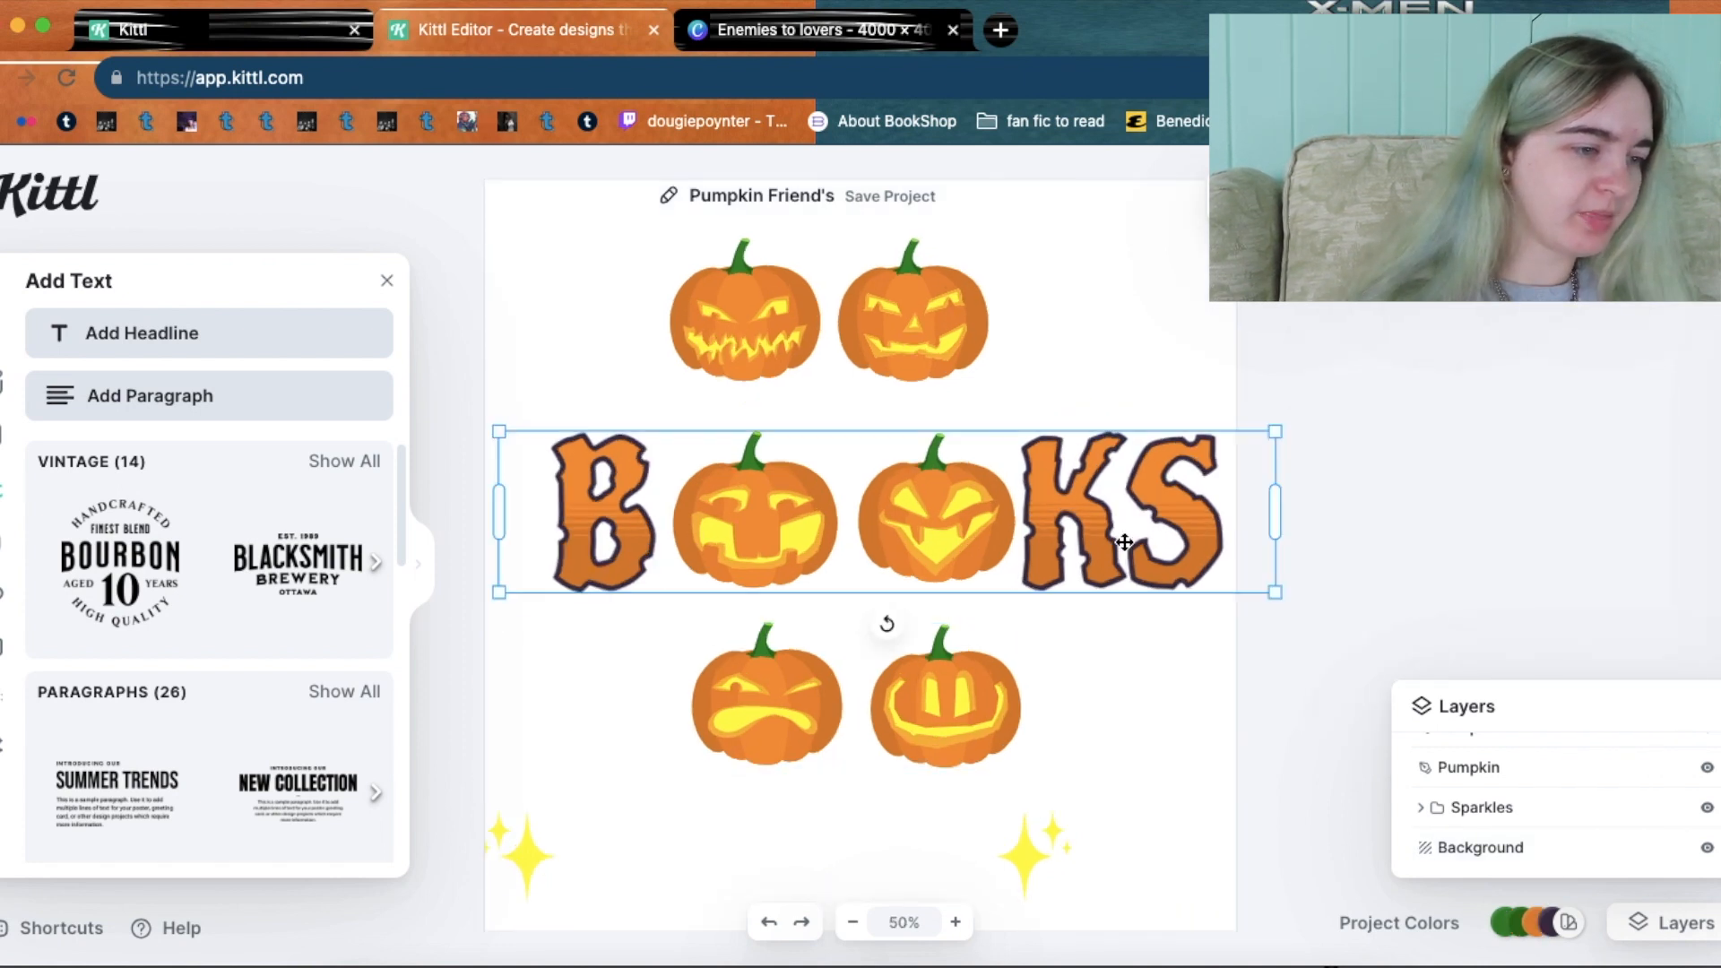
{"action": "right_click", "coordinate": [1124, 543]}
{"action": "left_click", "coordinate": [1143, 559]}
{"action": "left_click", "coordinate": [1107, 740]}
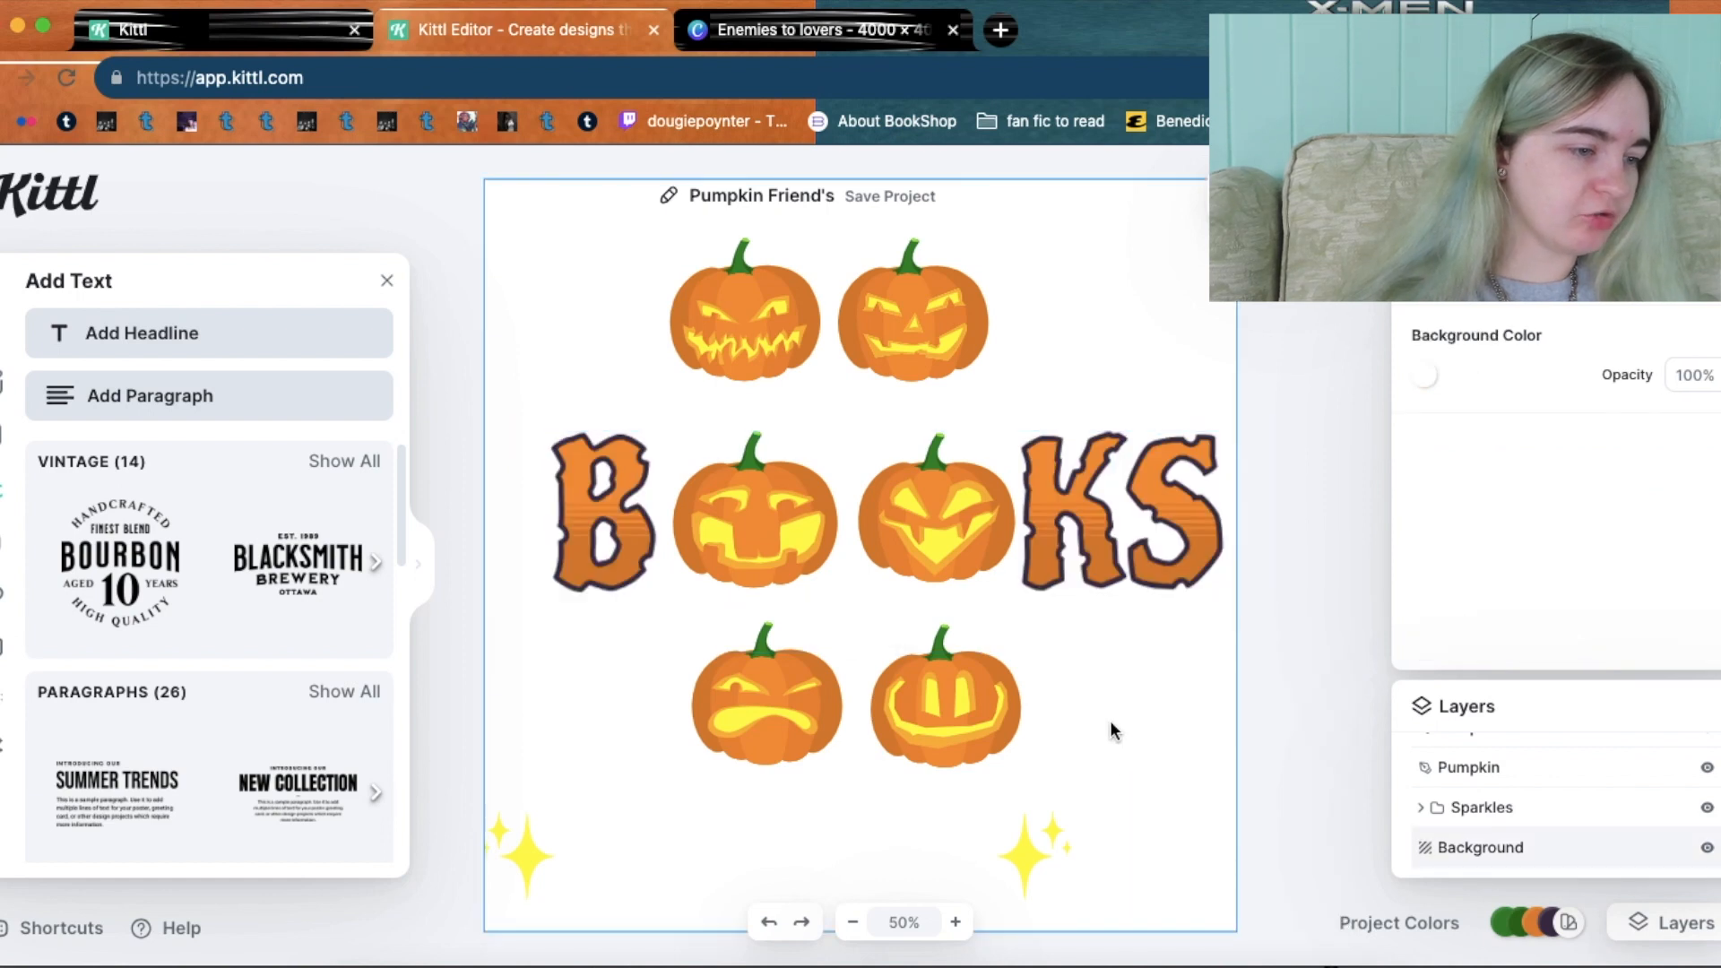
{"action": "right_click", "coordinate": [1110, 719]}
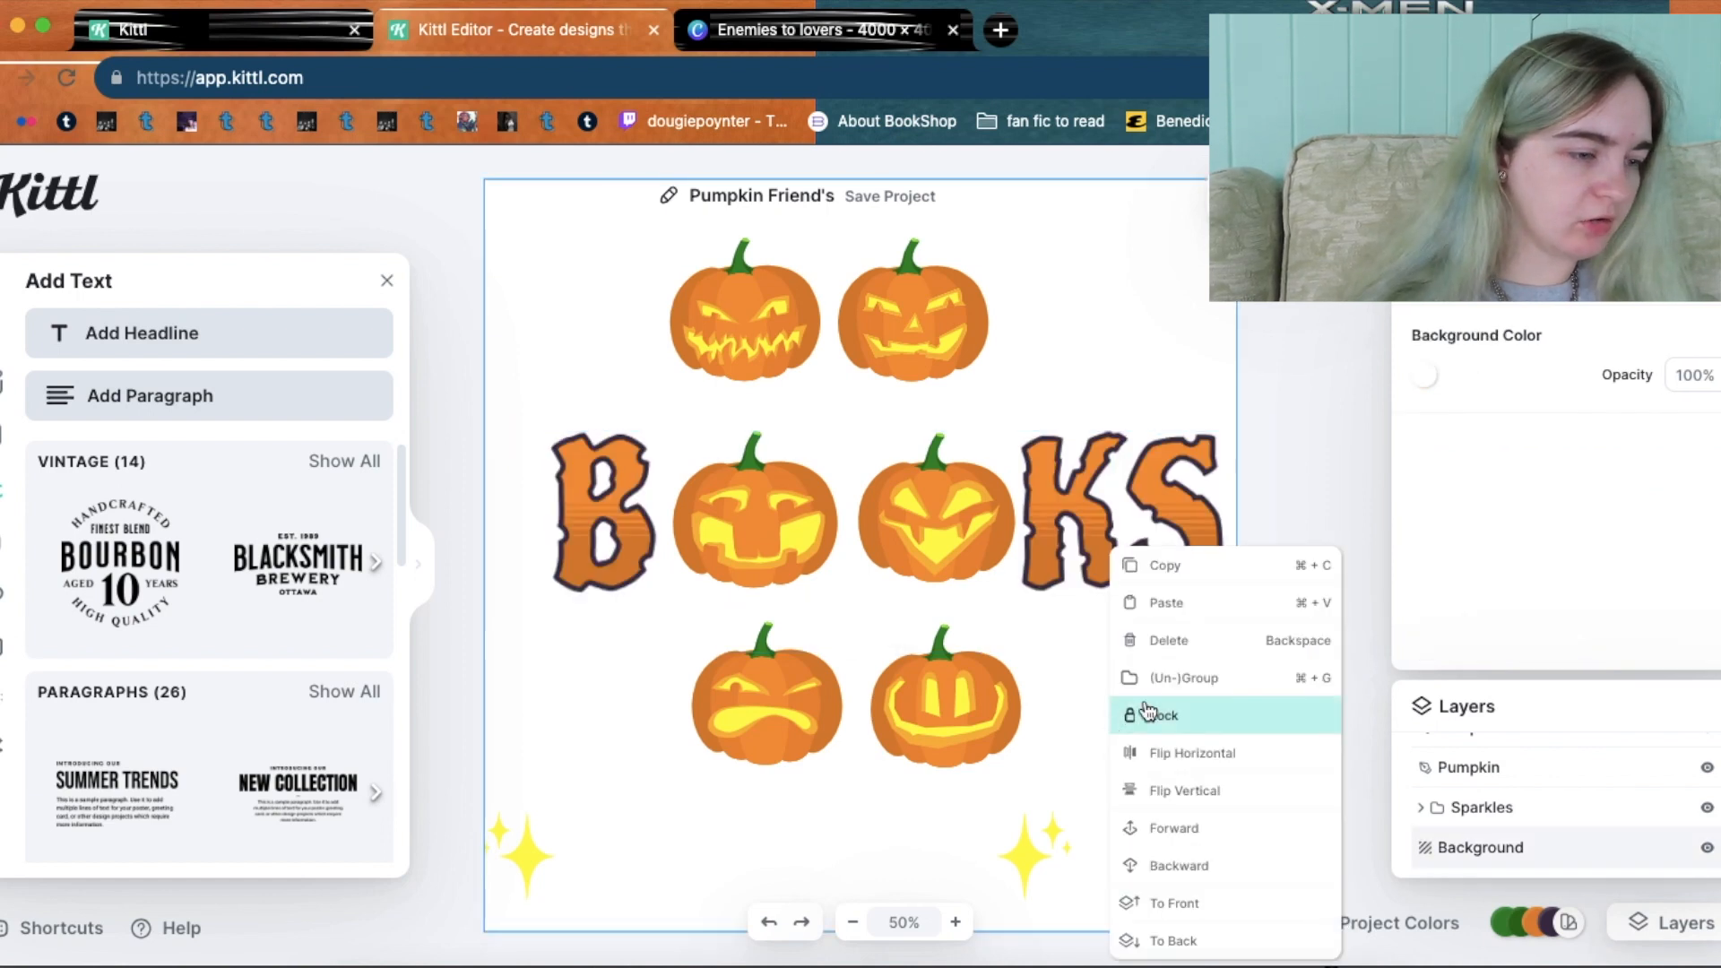
{"action": "left_click", "coordinate": [1174, 606]}
{"action": "left_click_drag", "start_coordinate": [1113, 523], "coordinate": [1113, 715]}
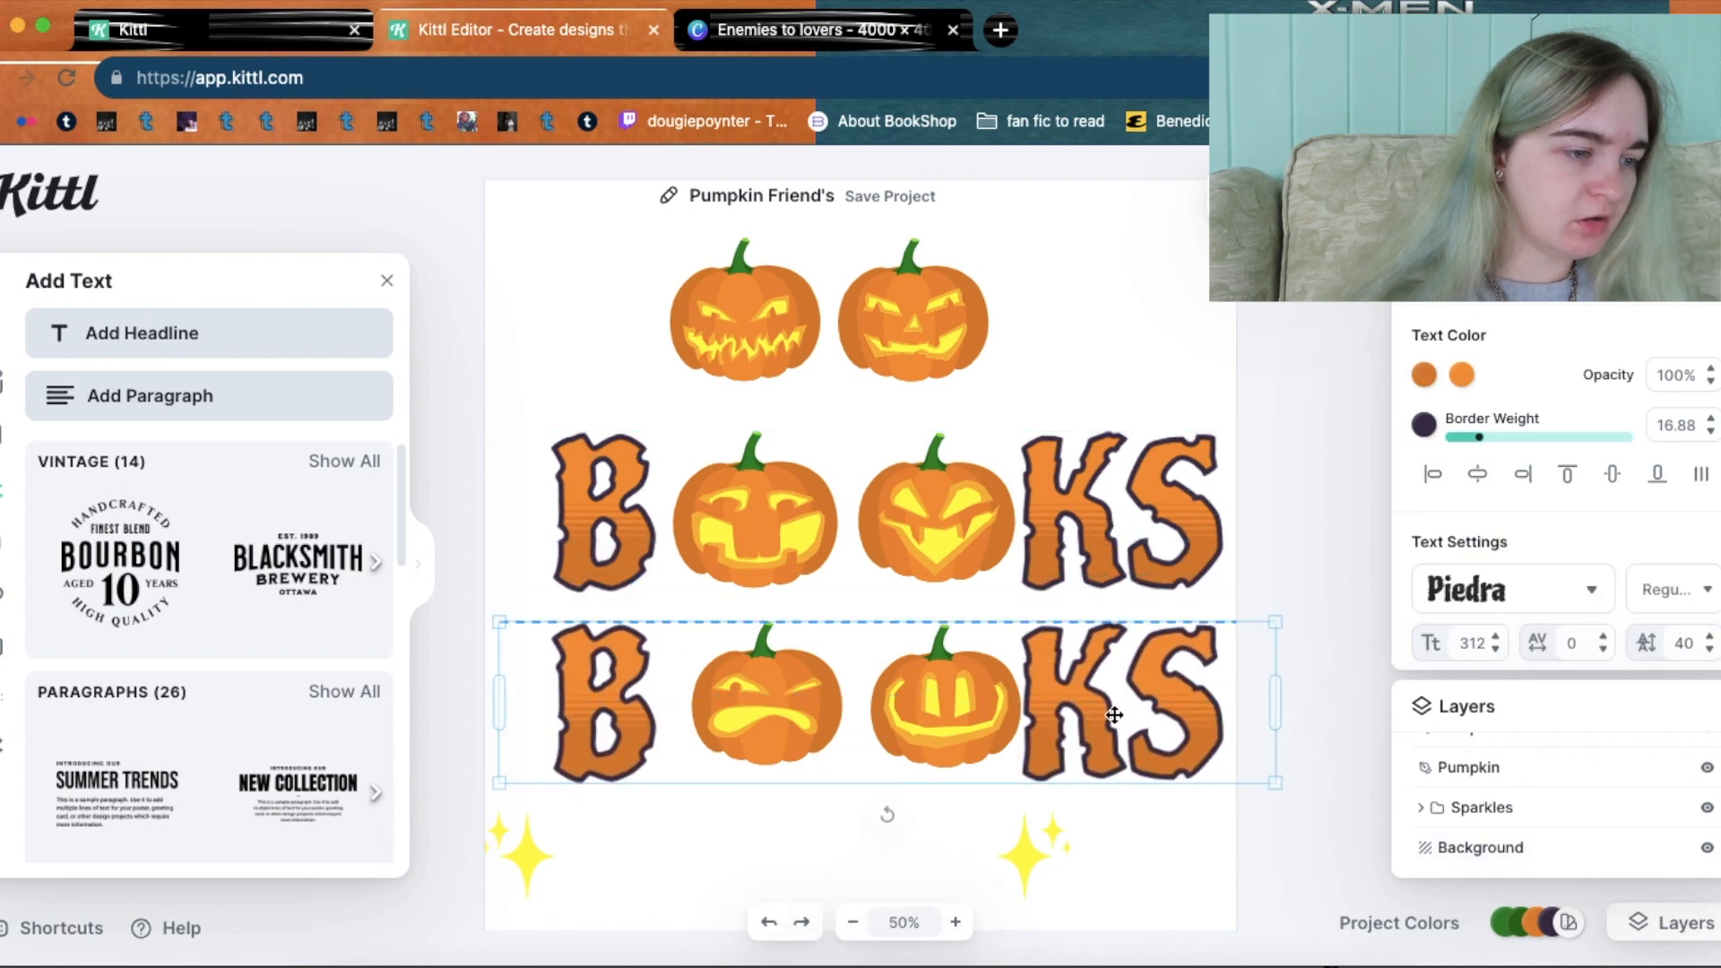
{"action": "left_click", "coordinate": [1088, 255]}
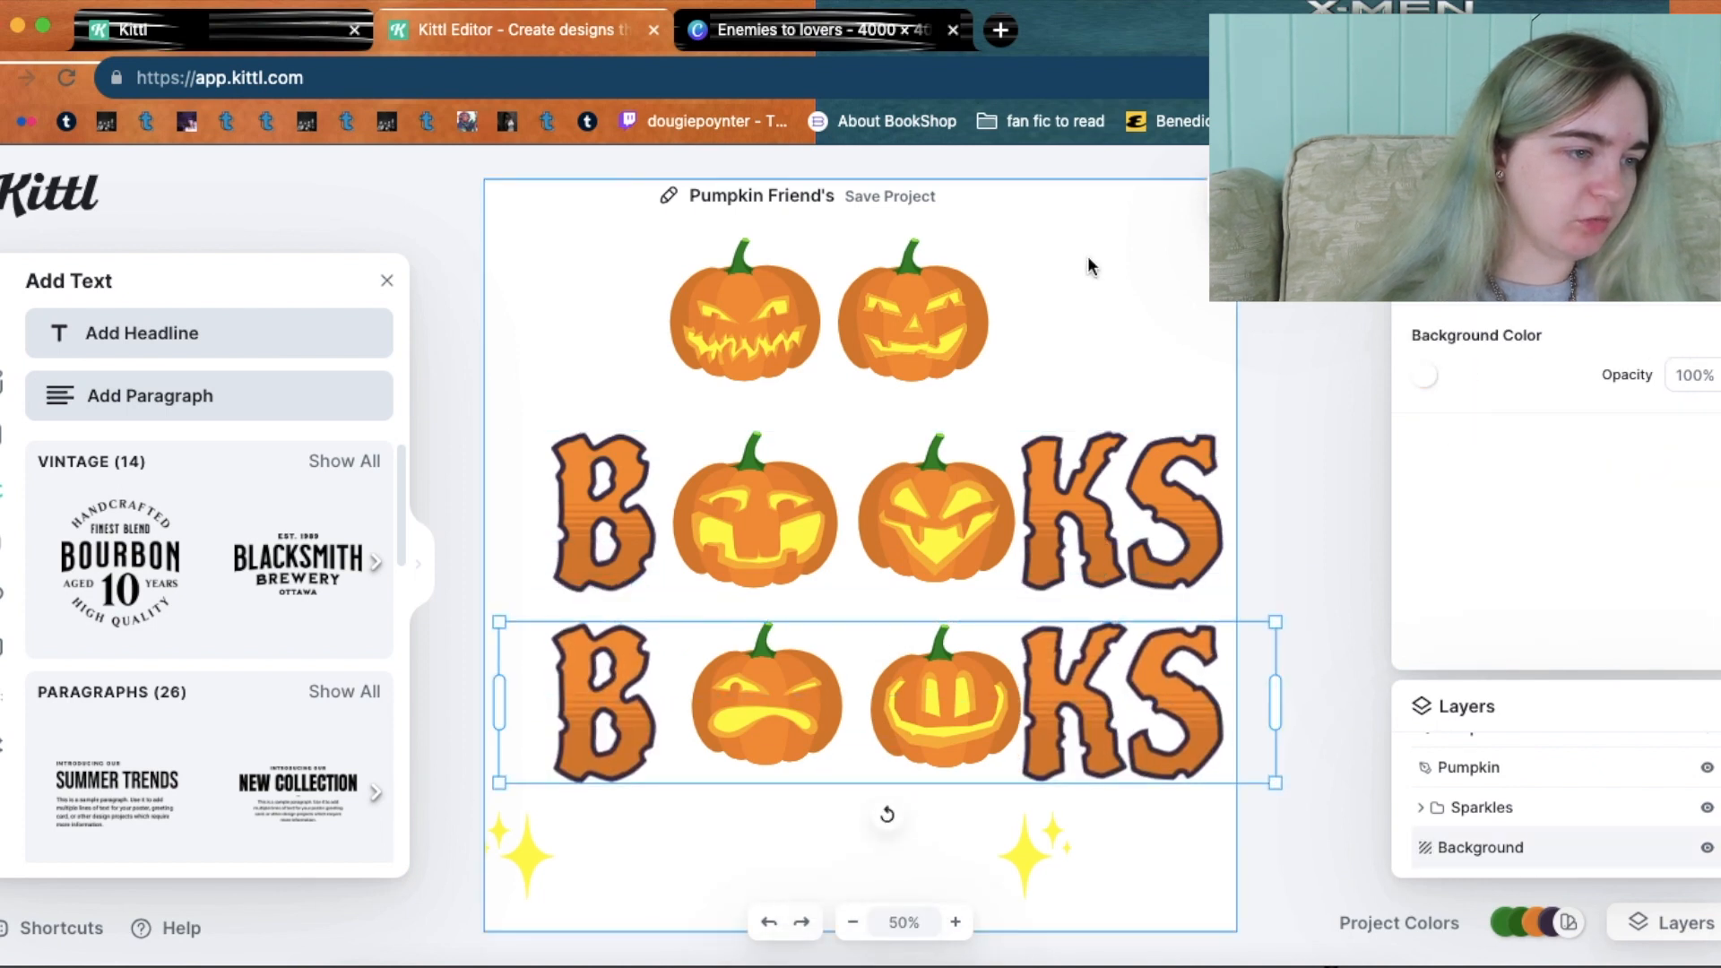
Paste another BOOKS copy onto the top pumpkin row and zoom out to view the design.
{"action": "right_click", "coordinate": [1090, 315]}
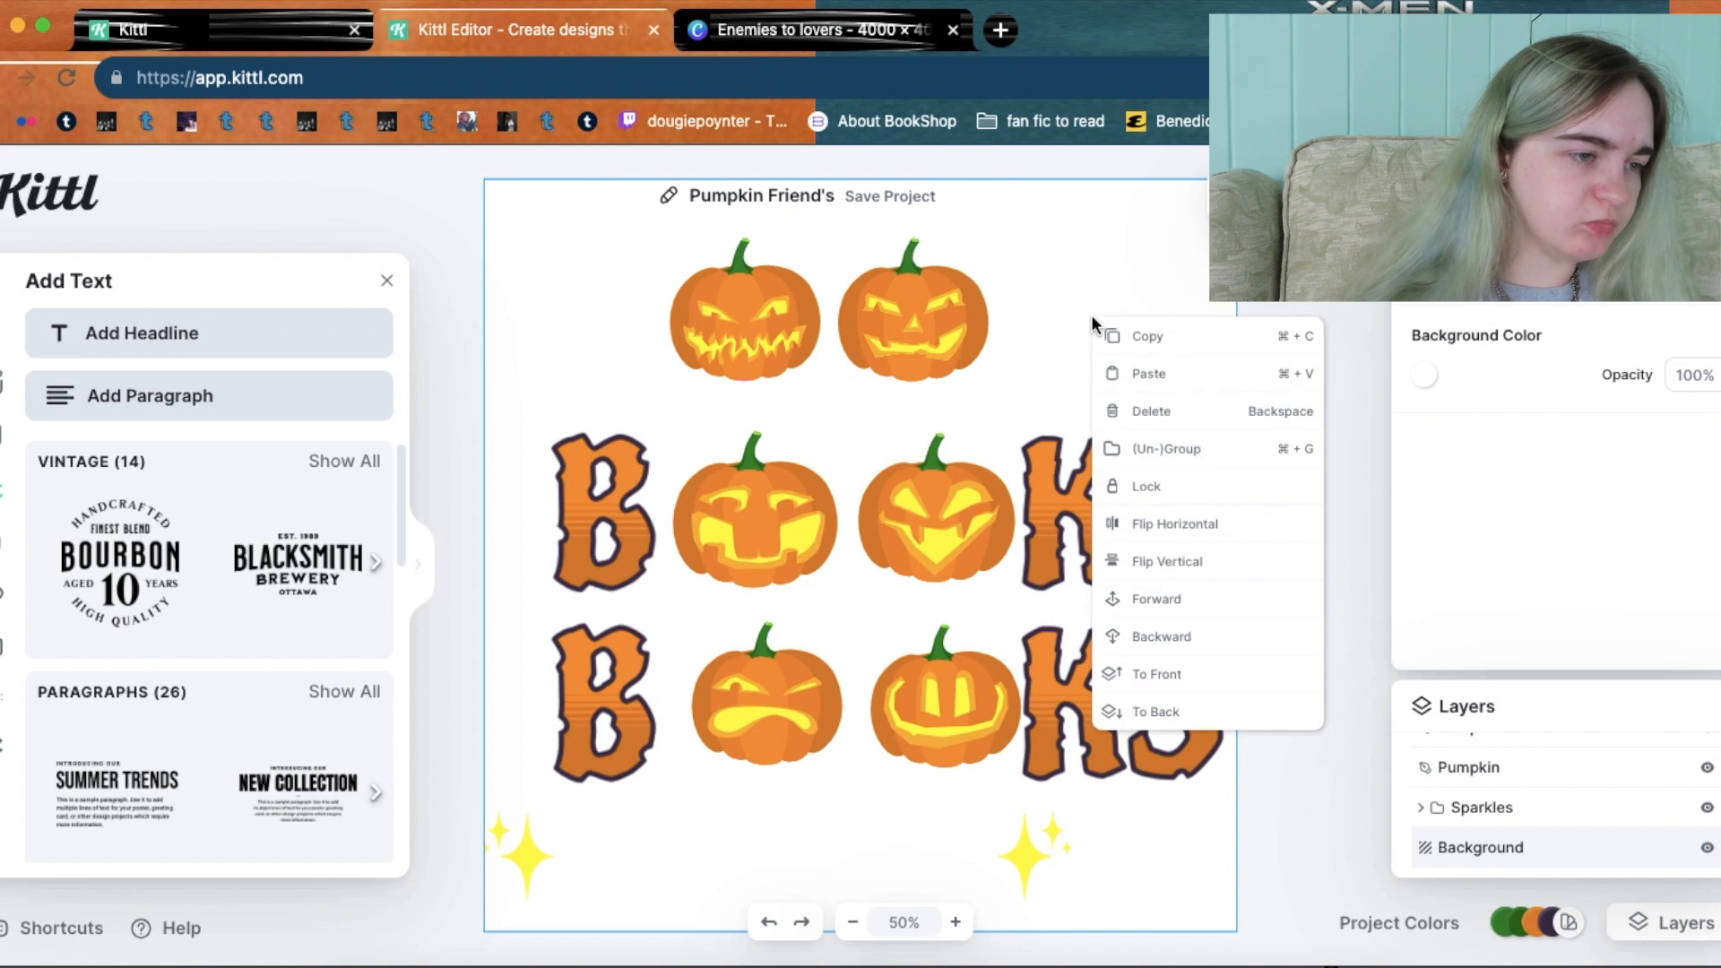
{"action": "left_click", "coordinate": [1116, 387]}
{"action": "left_click_drag", "start_coordinate": [1097, 540], "coordinate": [1091, 335]}
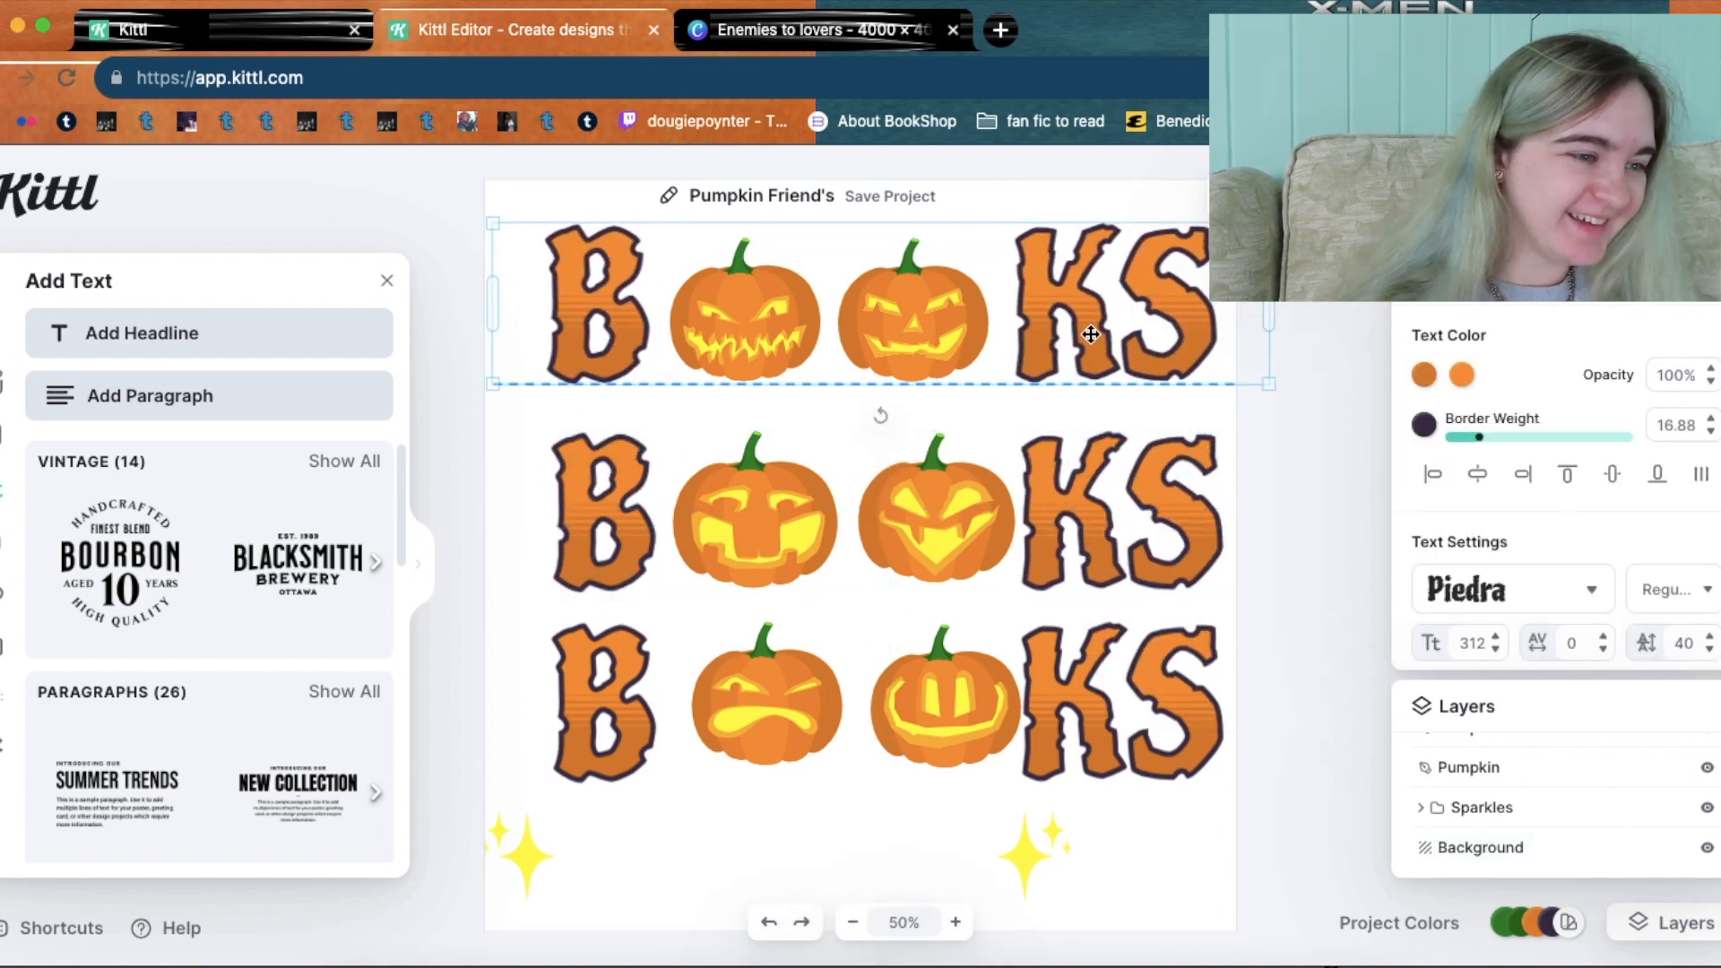
{"action": "left_click", "coordinate": [1321, 498]}
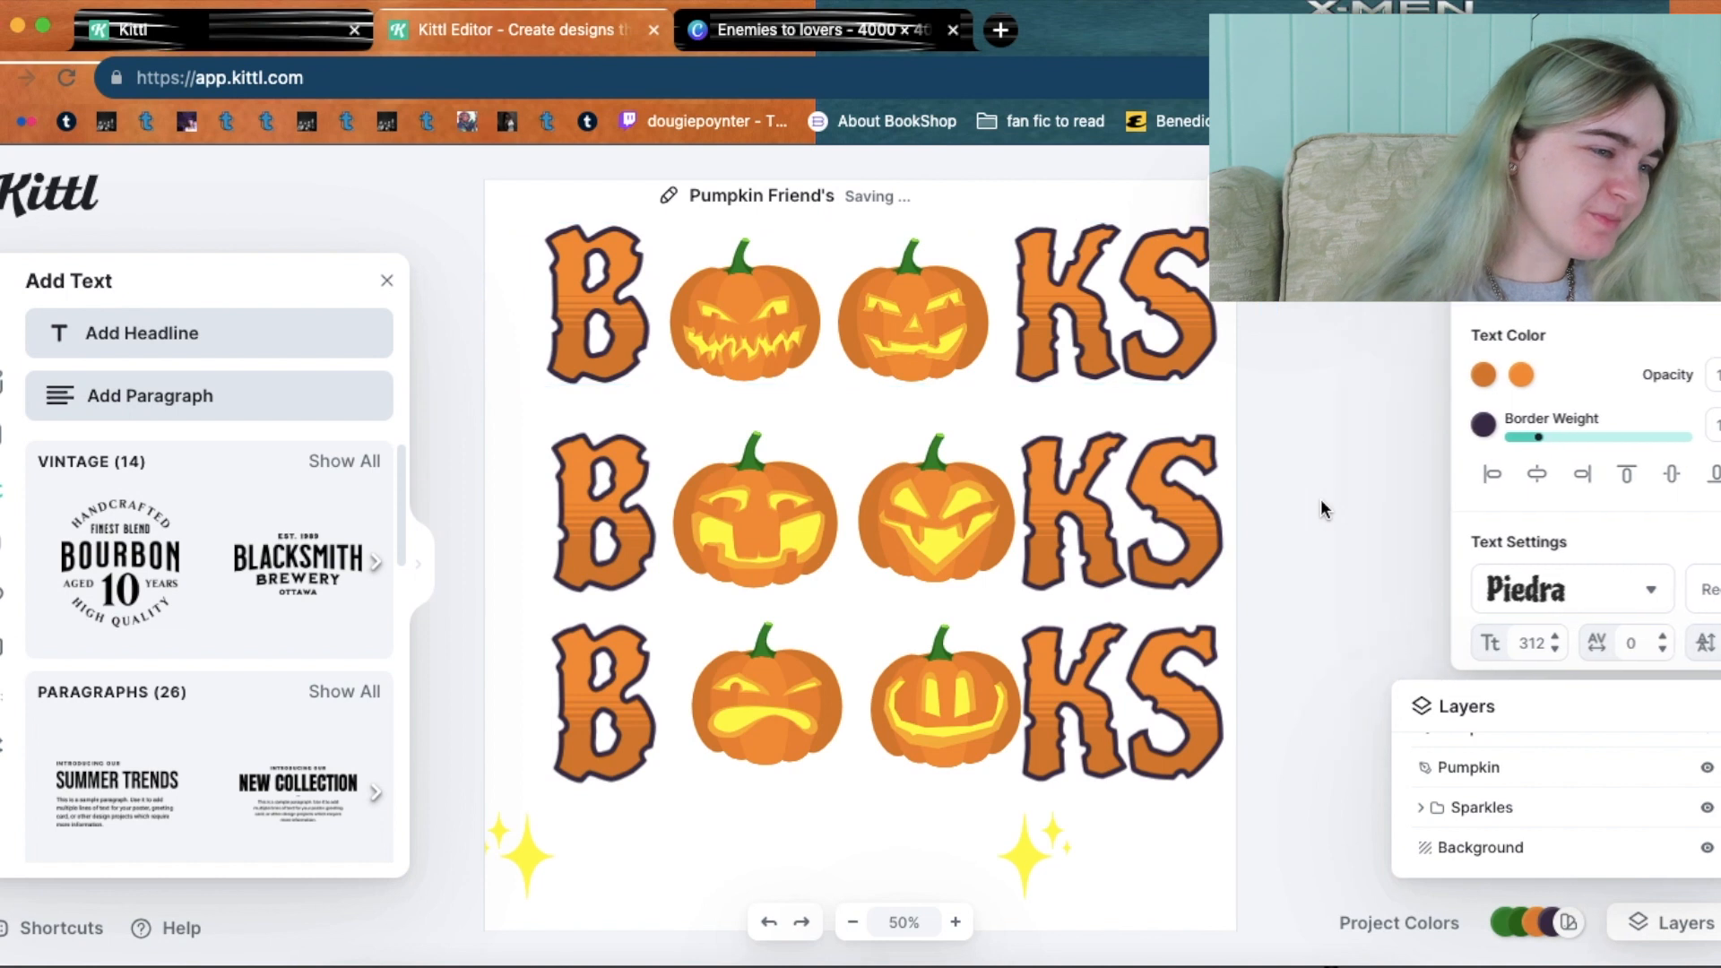
{"action": "left_click", "coordinate": [854, 923]}
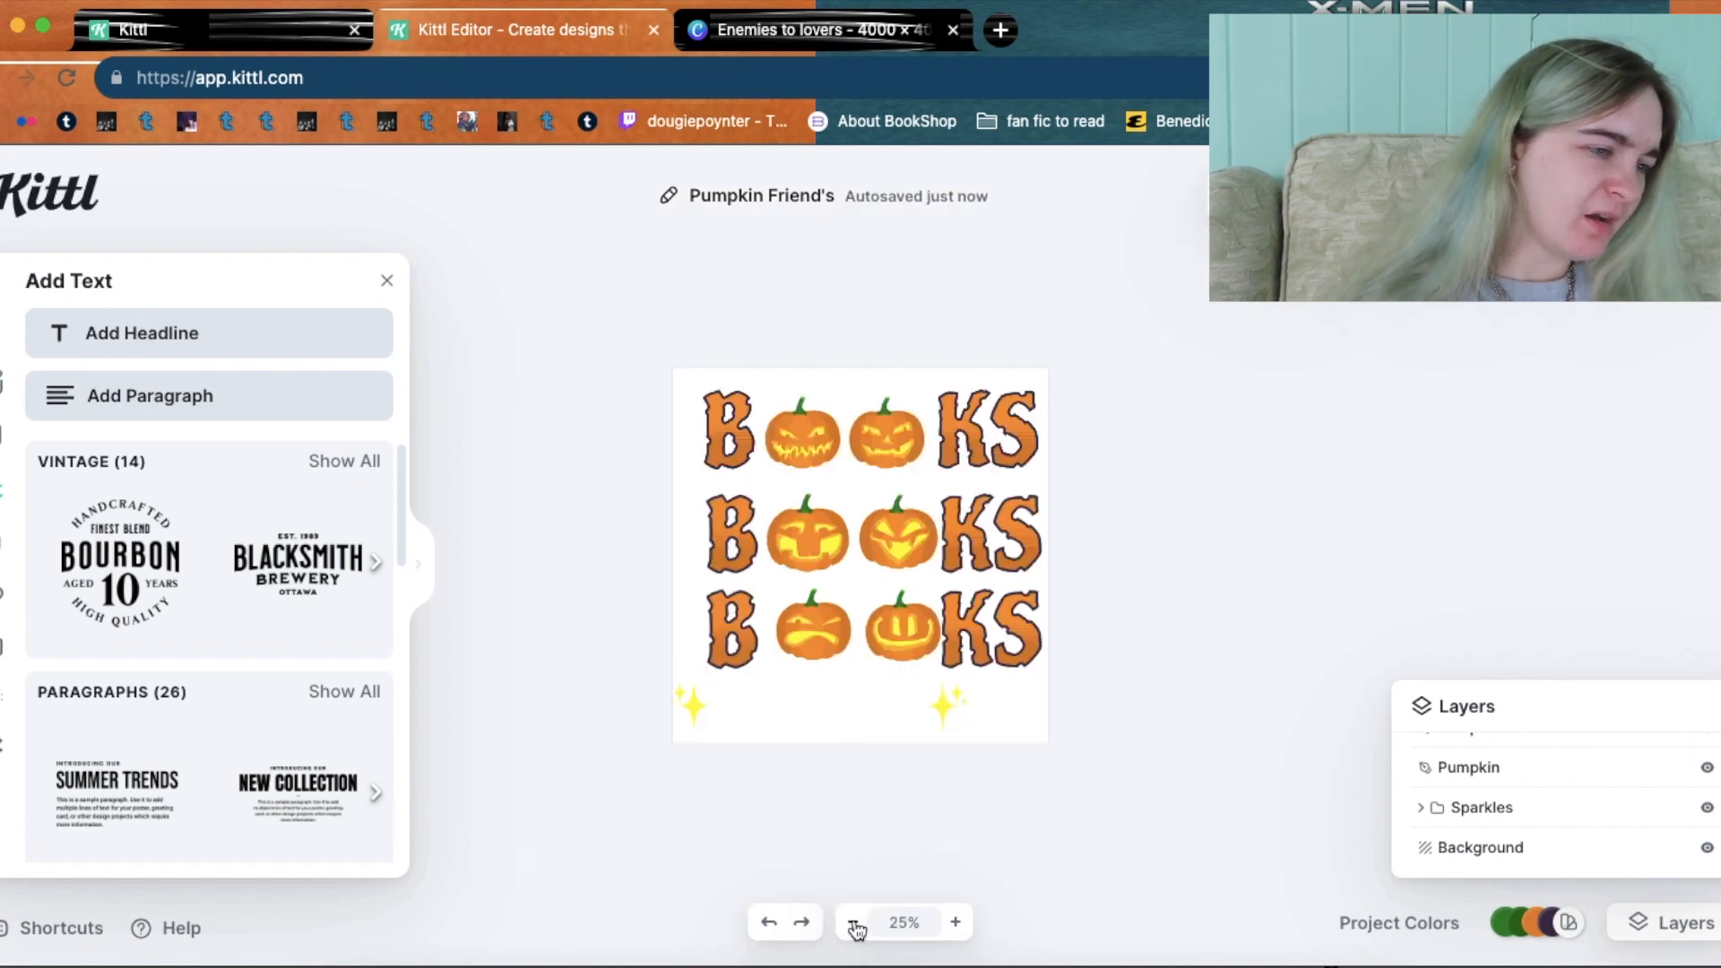
Delete the yellow sparkles group from the design.
{"action": "left_click", "coordinate": [956, 925]}
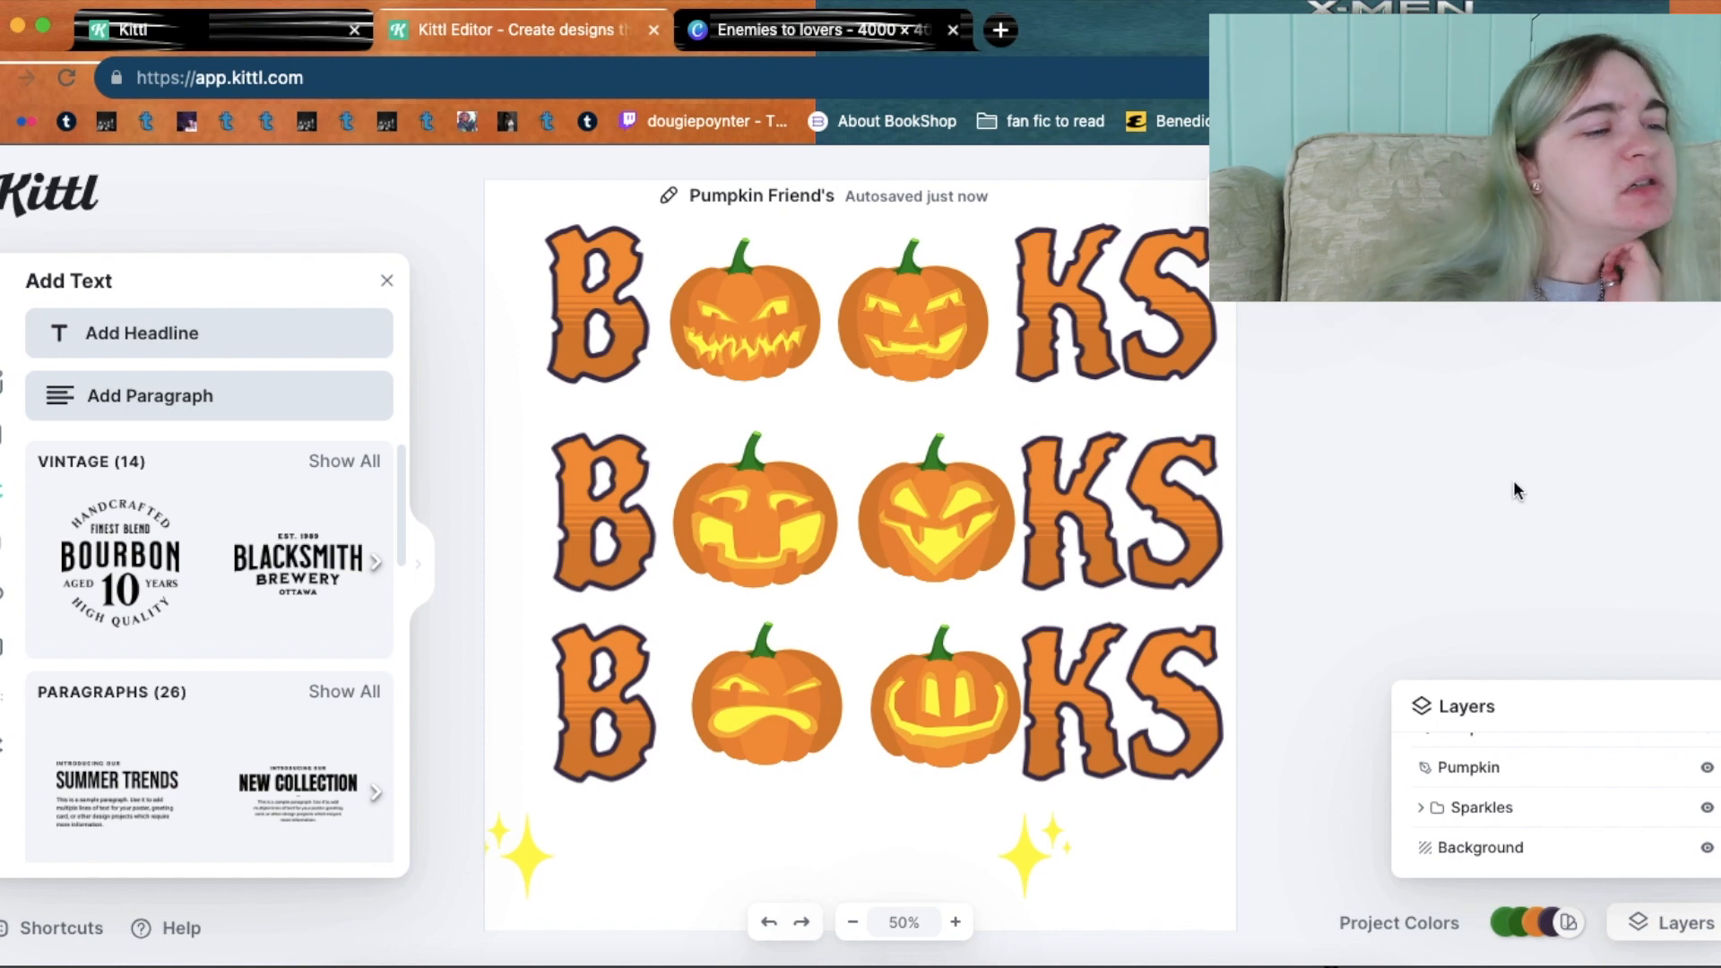
{"action": "scroll", "coordinate": [1425, 437], "scroll_direction": "down", "scroll_amount": 2}
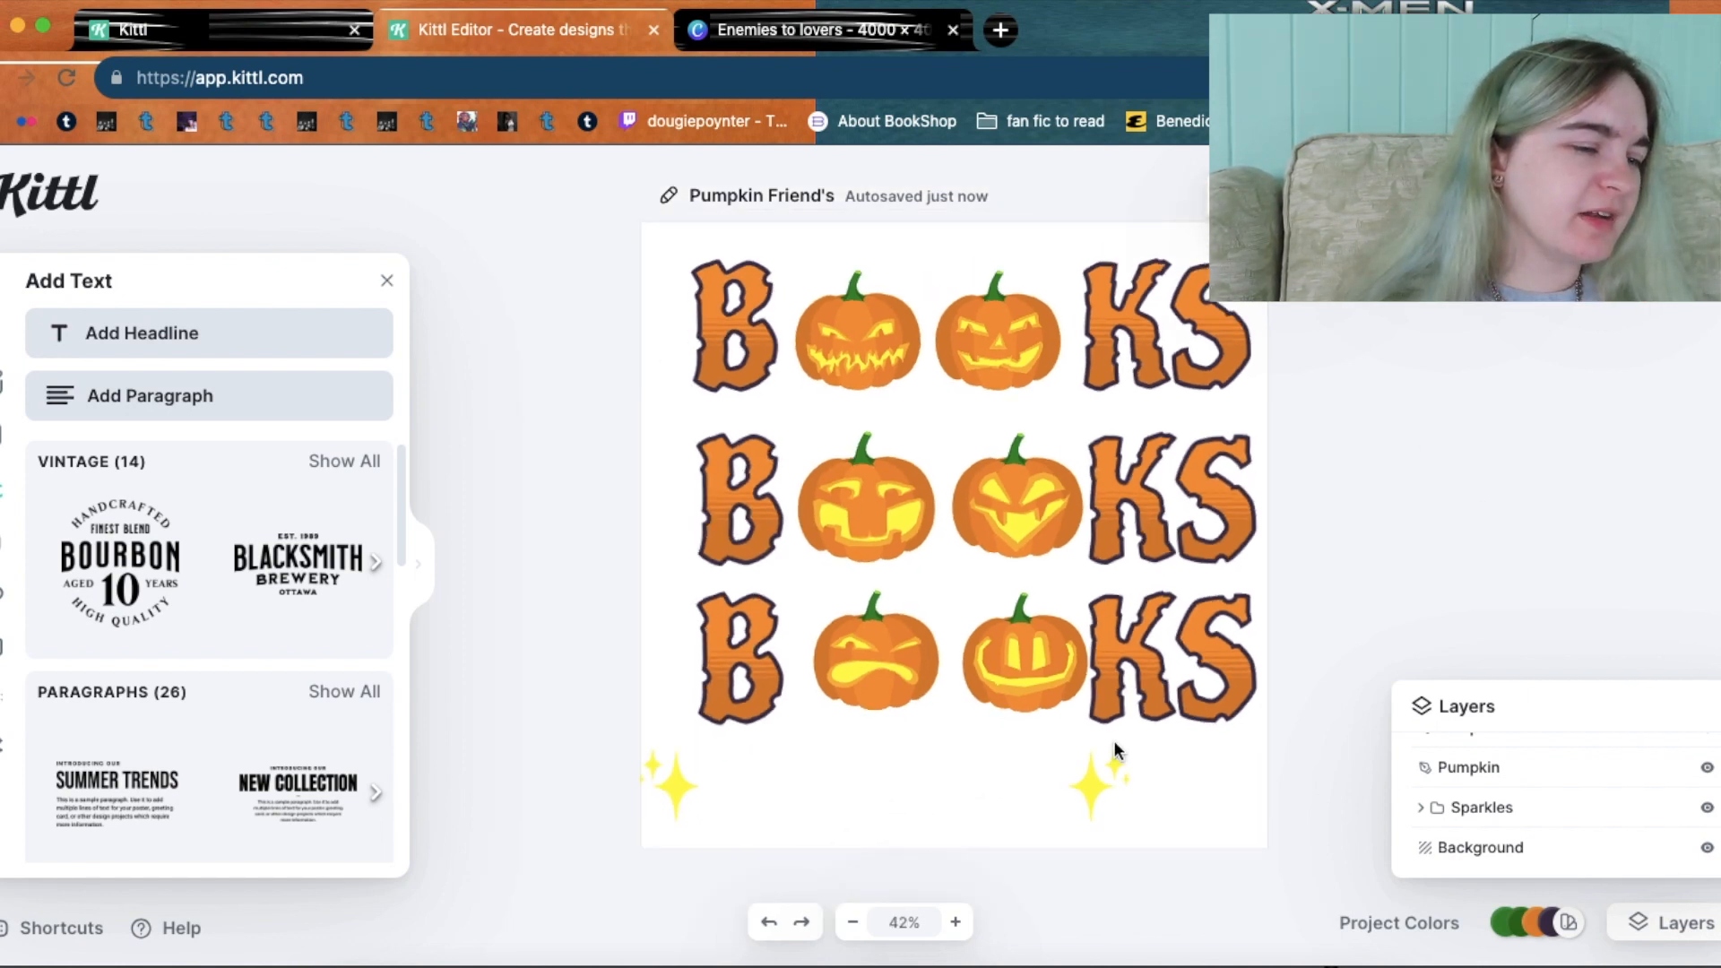
{"action": "left_click", "coordinate": [1095, 781]}
{"action": "key", "text": "Delete"}
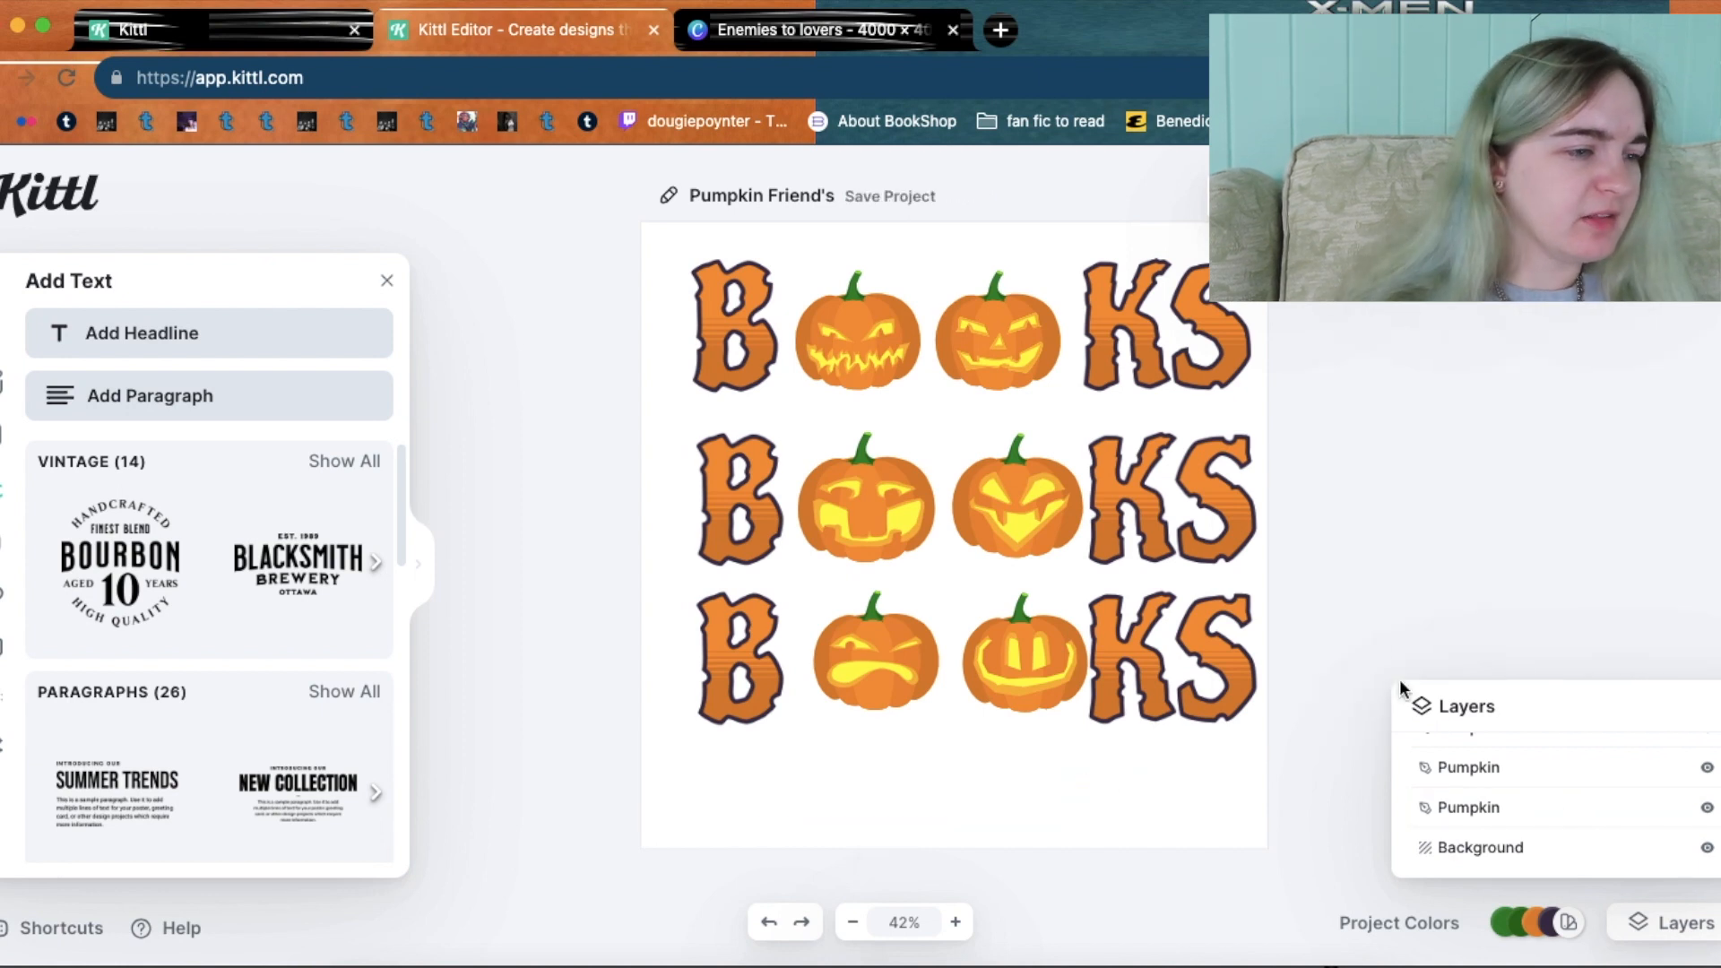
Select all three BOOKS rows and shift them slightly left and down.
{"action": "left_click_drag", "start_coordinate": [1300, 674], "coordinate": [530, 249]}
{"action": "left_click_drag", "start_coordinate": [954, 345], "coordinate": [959, 382]}
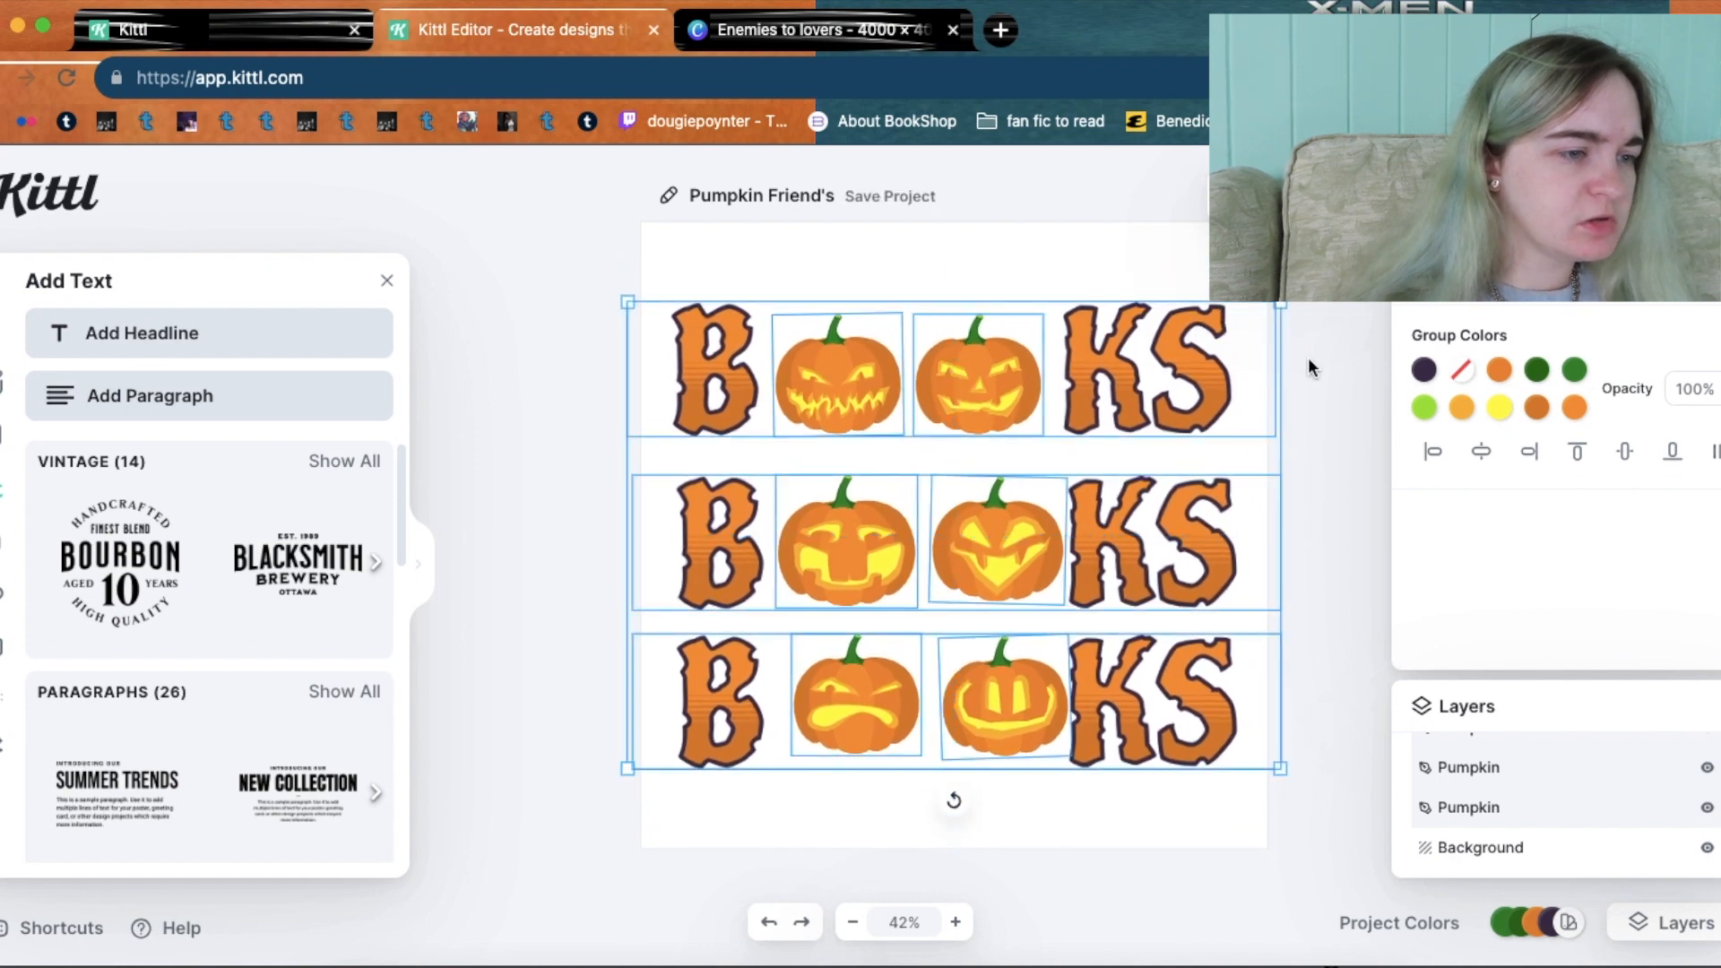
{"action": "left_click", "coordinate": [1309, 358]}
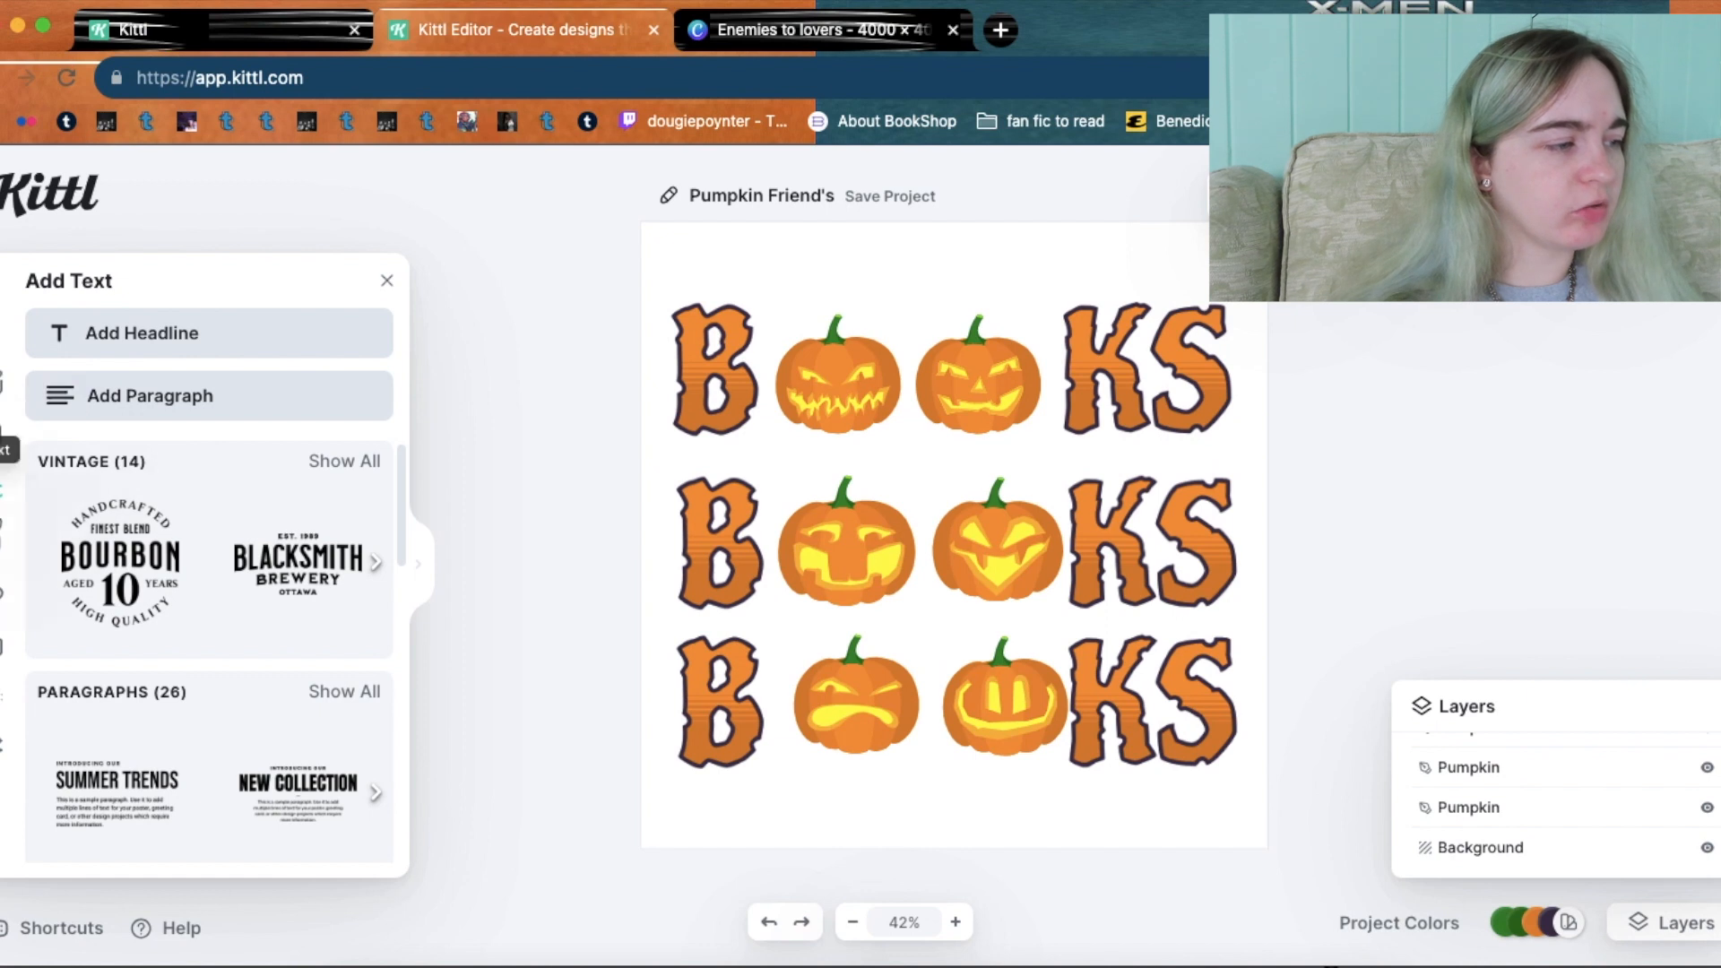
Search the Elements library for 'pumpkin' and scroll through the results.
{"action": "left_click", "coordinate": [1, 491]}
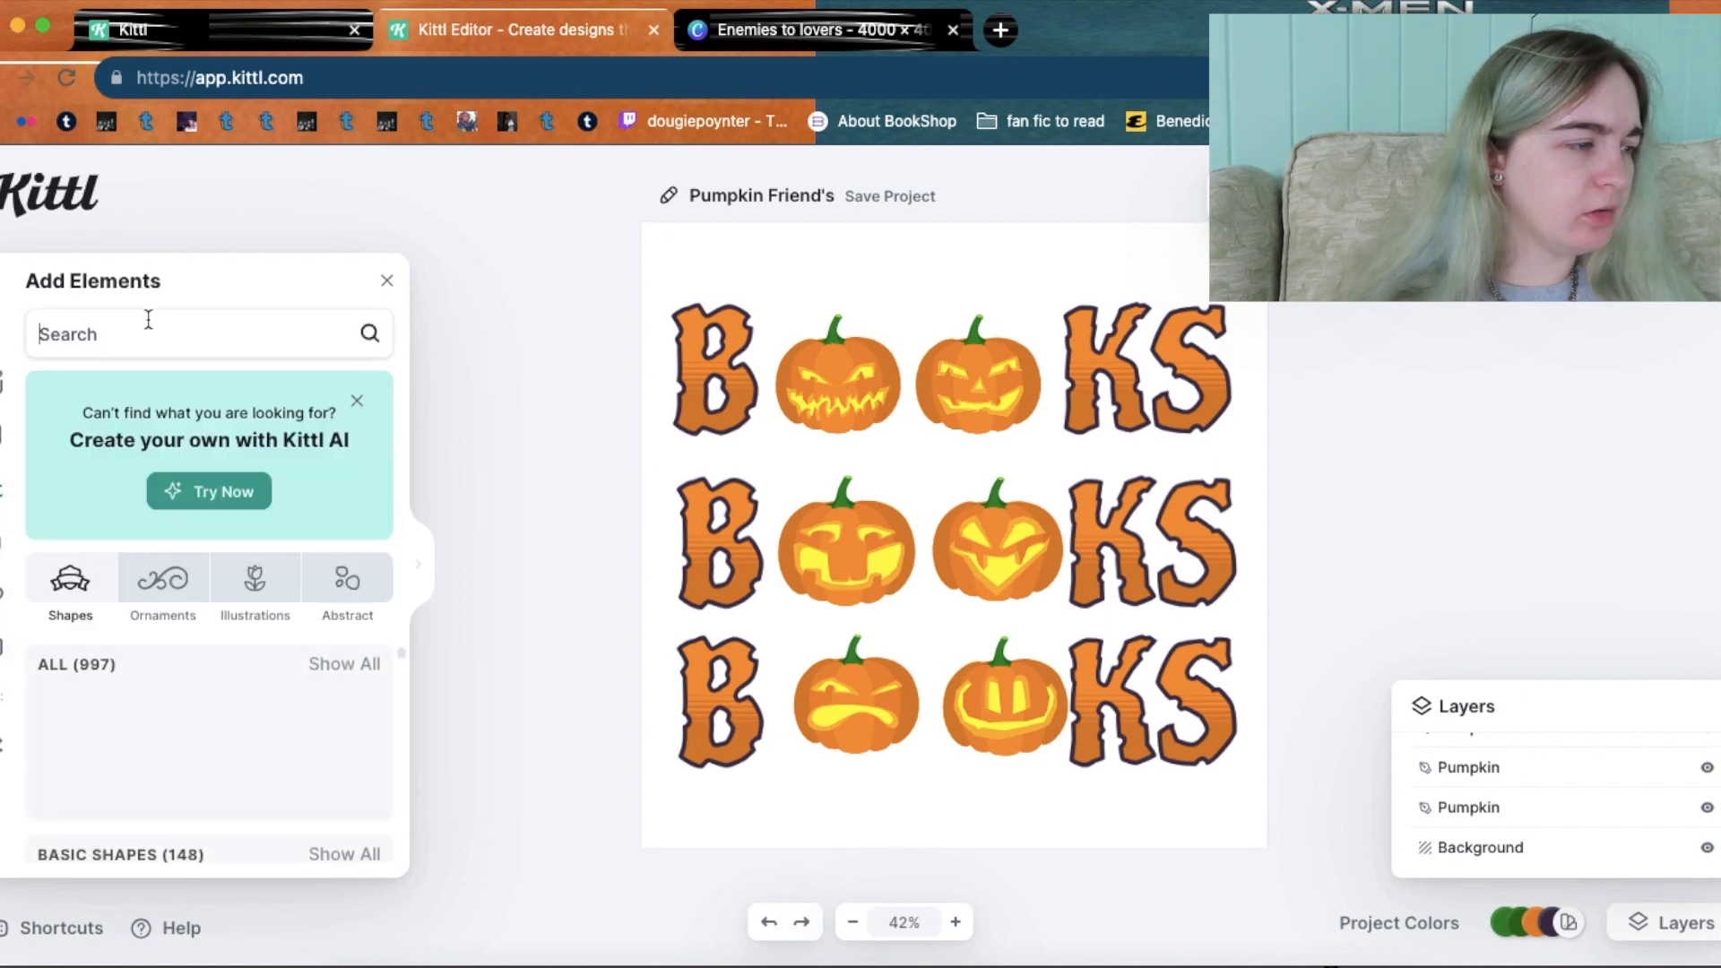
{"action": "type", "text": "pumpkin"}
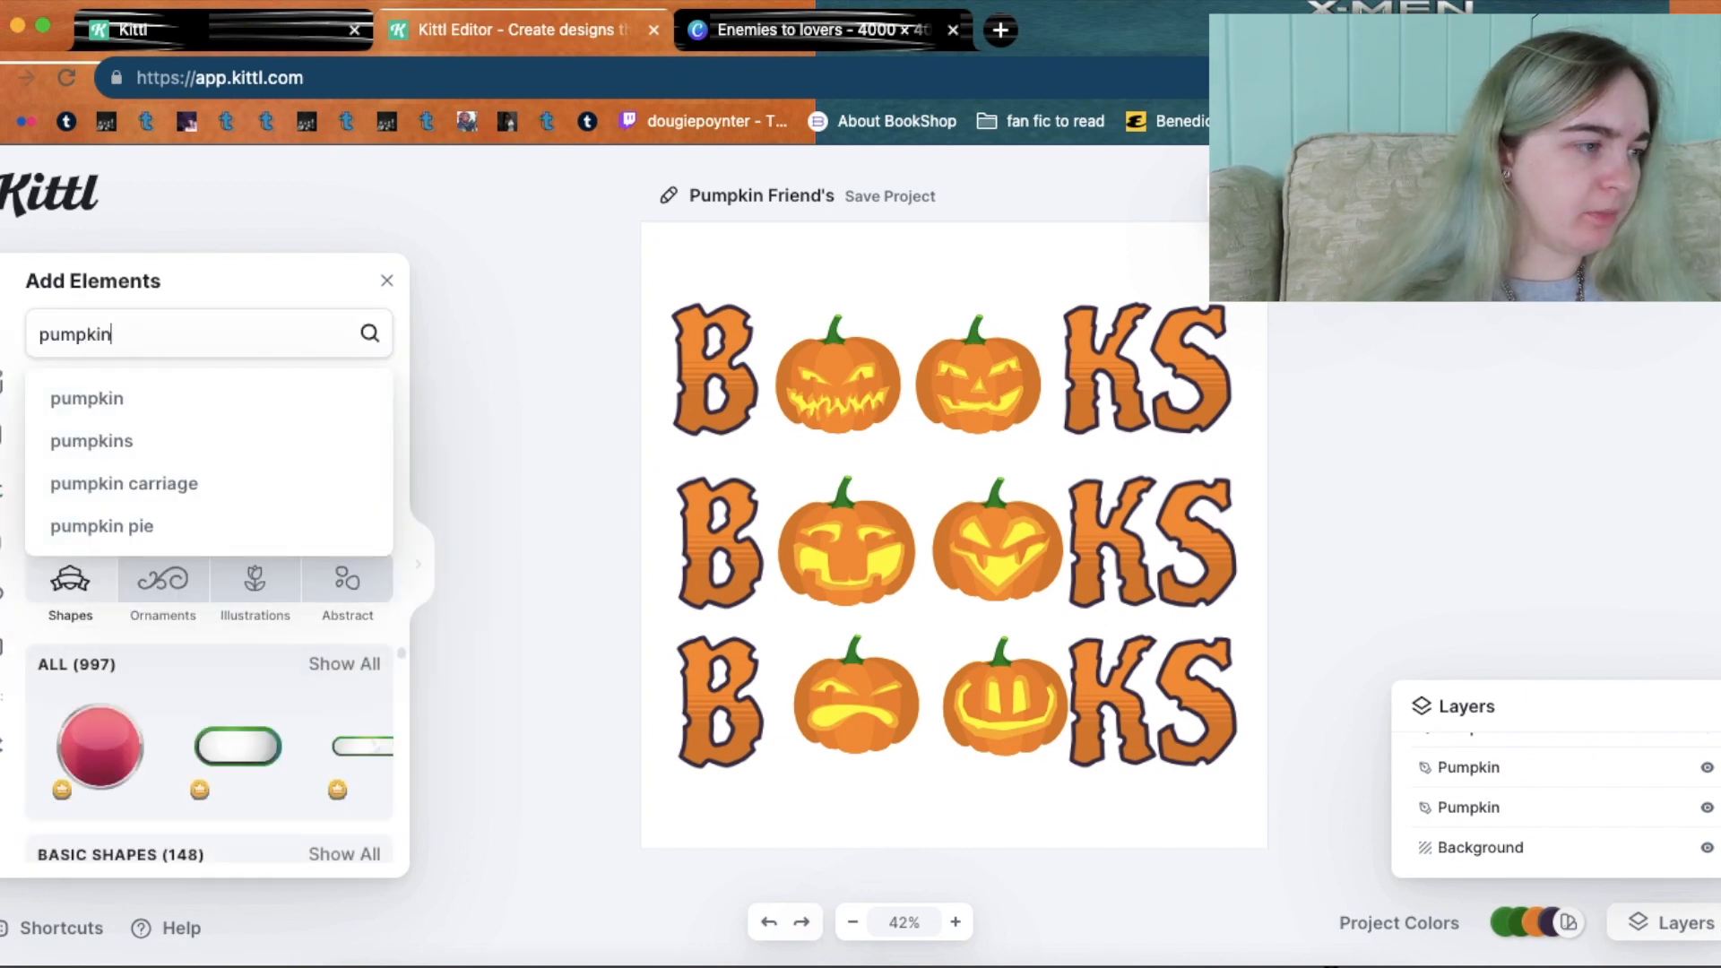
{"action": "key", "text": "Return"}
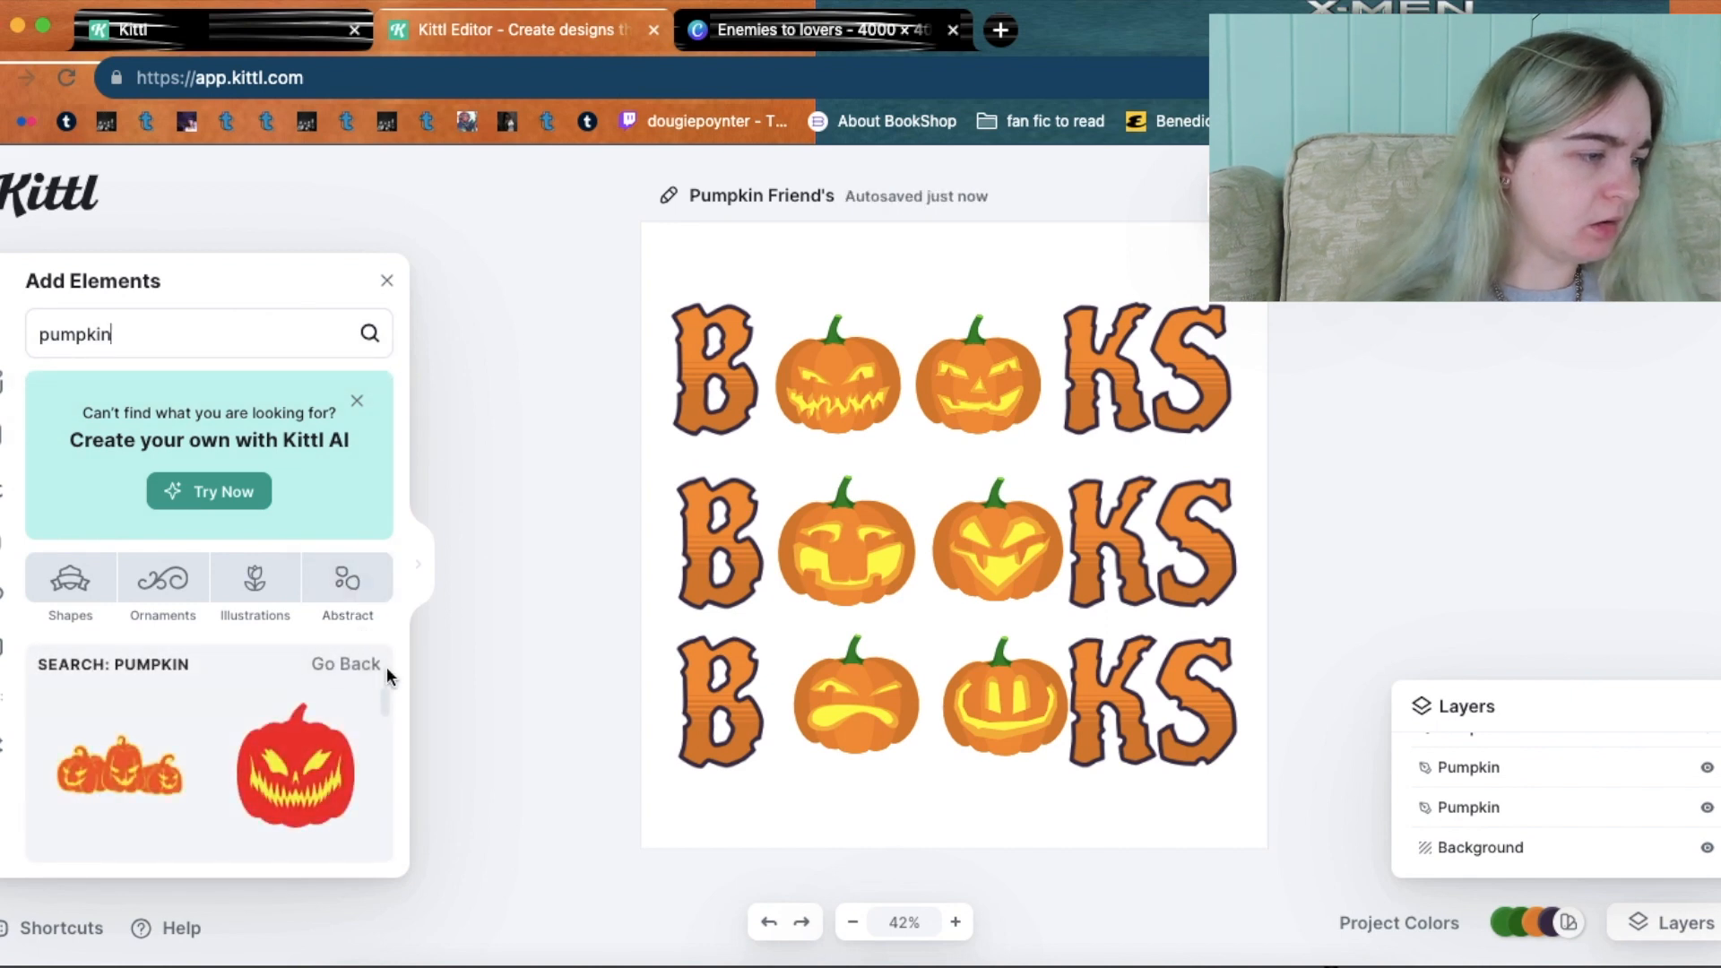
{"action": "left_click_drag", "start_coordinate": [380, 699], "coordinate": [377, 880]}
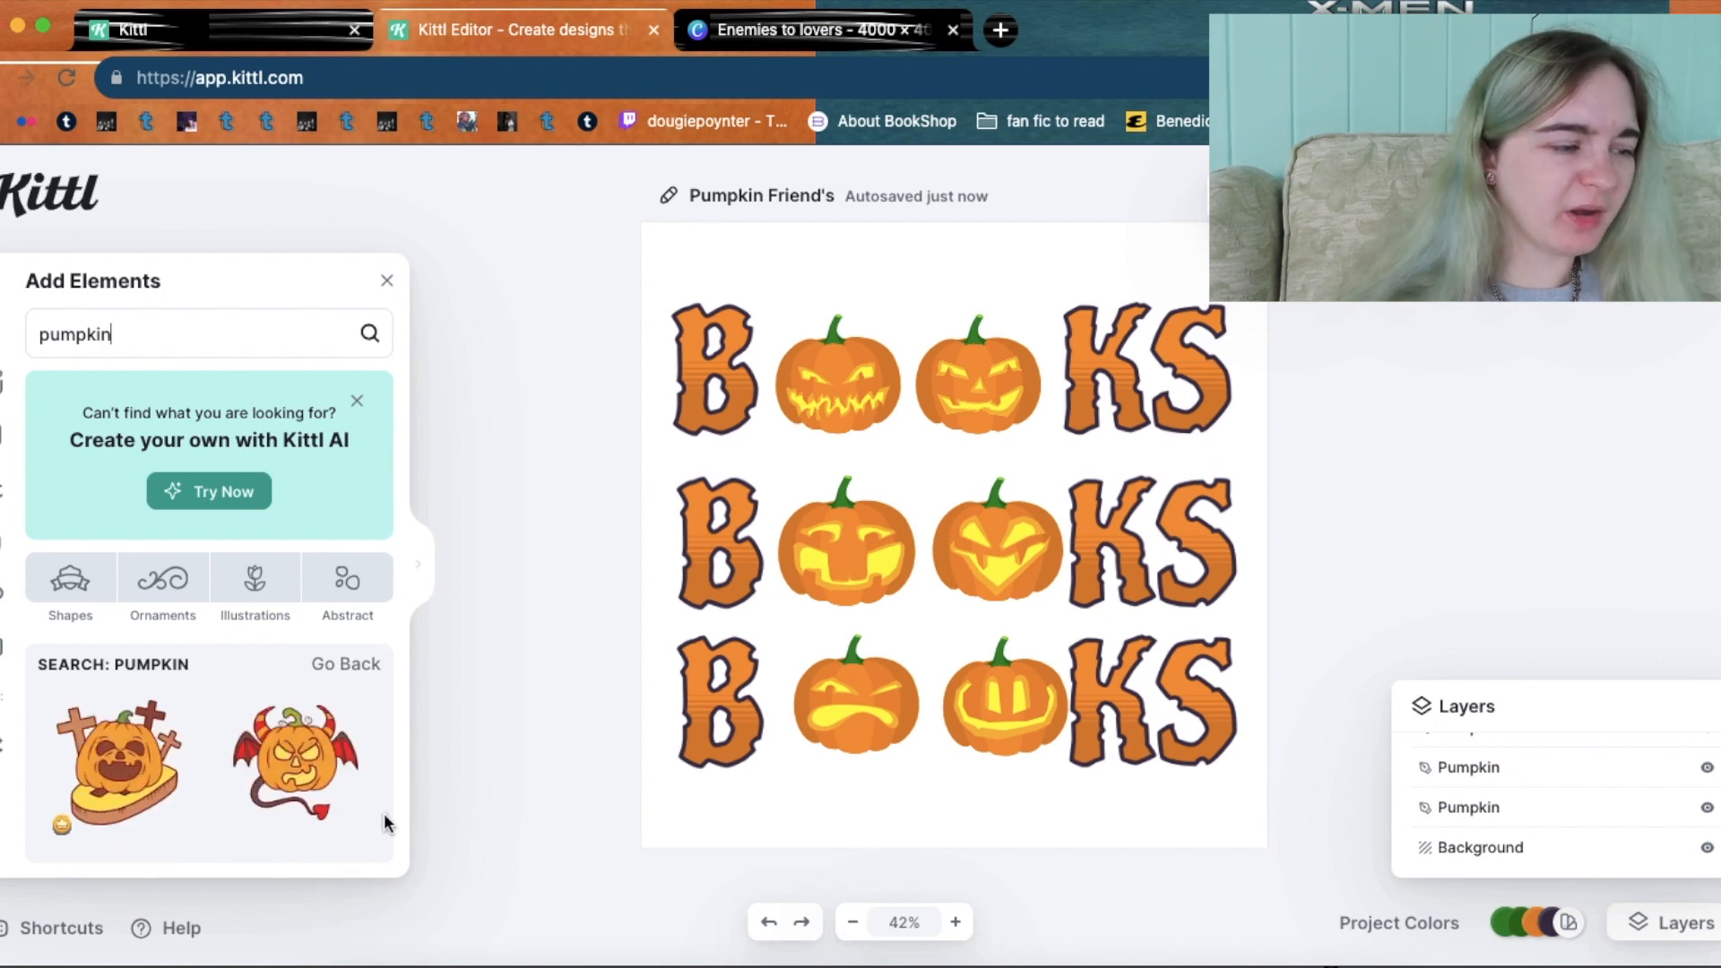
{"action": "left_click_drag", "start_coordinate": [384, 817], "coordinate": [379, 869]}
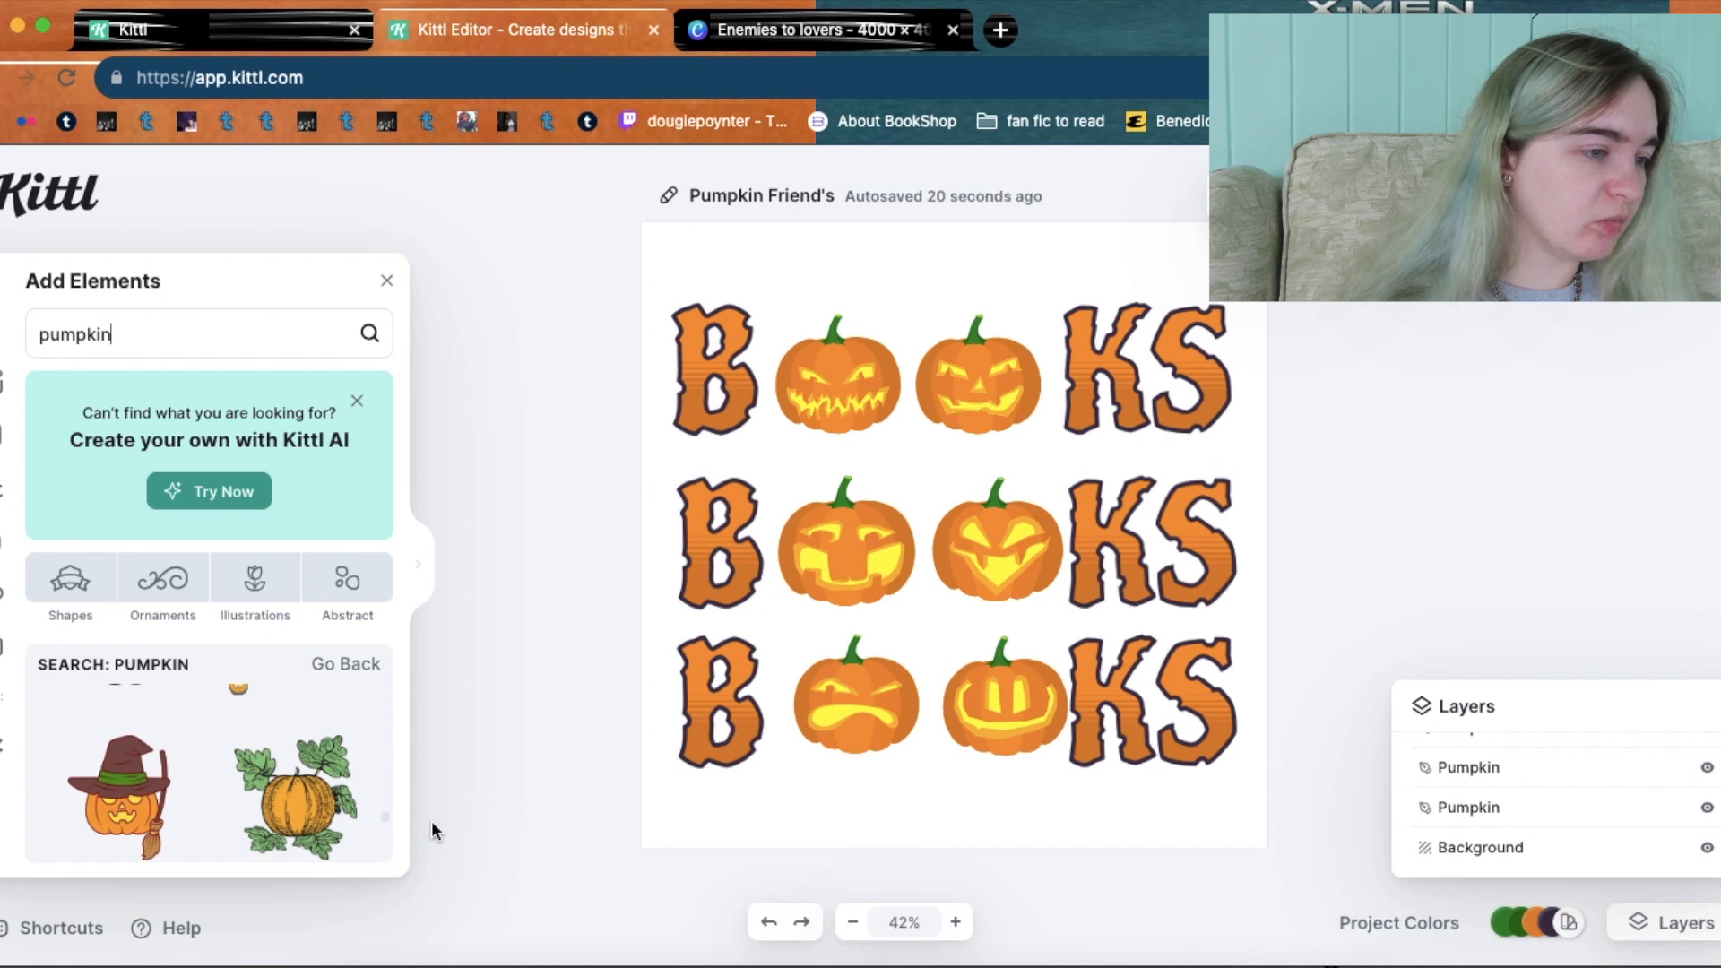
Move all six jack-o'-lanterns down into a single row along the bottom of the artboard.
{"action": "left_click", "coordinate": [865, 389]}
{"action": "left_click_drag", "start_coordinate": [865, 390], "coordinate": [1139, 824]}
{"action": "left_click_drag", "start_coordinate": [989, 402], "coordinate": [1237, 825]}
{"action": "left_click_drag", "start_coordinate": [1021, 574], "coordinate": [1054, 834]}
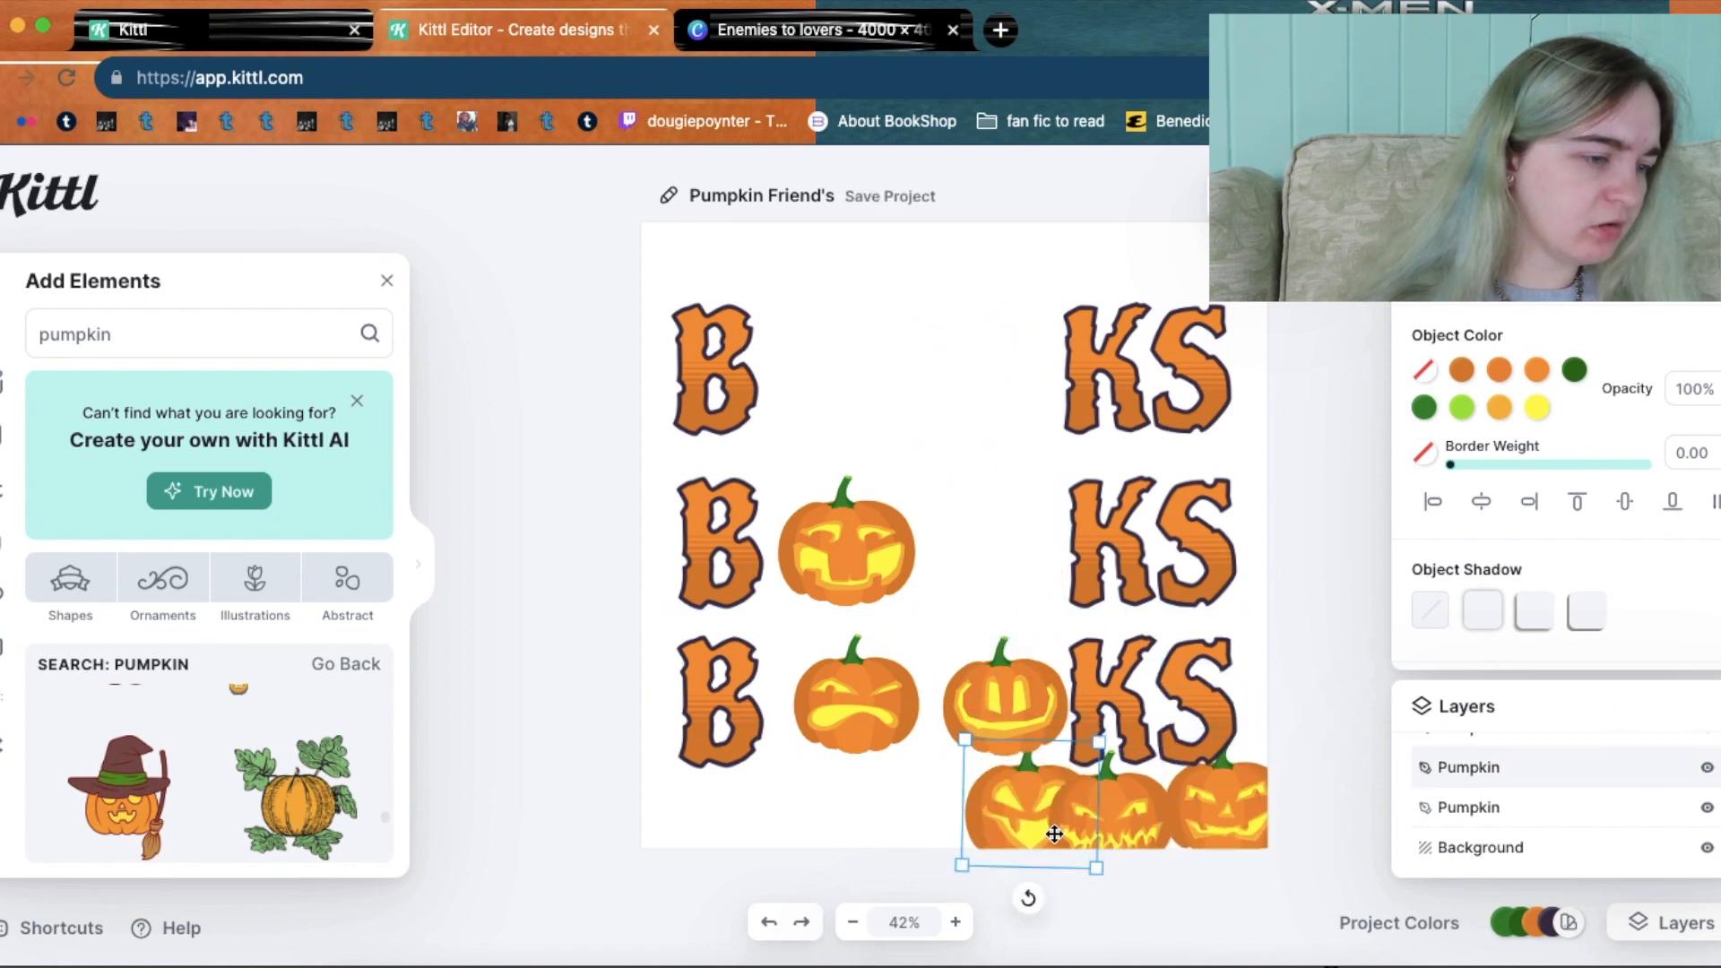
{"action": "left_click_drag", "start_coordinate": [852, 559], "coordinate": [939, 823]}
{"action": "left_click", "coordinate": [849, 744]}
{"action": "left_click_drag", "start_coordinate": [849, 744], "coordinate": [841, 821]}
{"action": "left_click_drag", "start_coordinate": [1016, 700], "coordinate": [741, 814]}
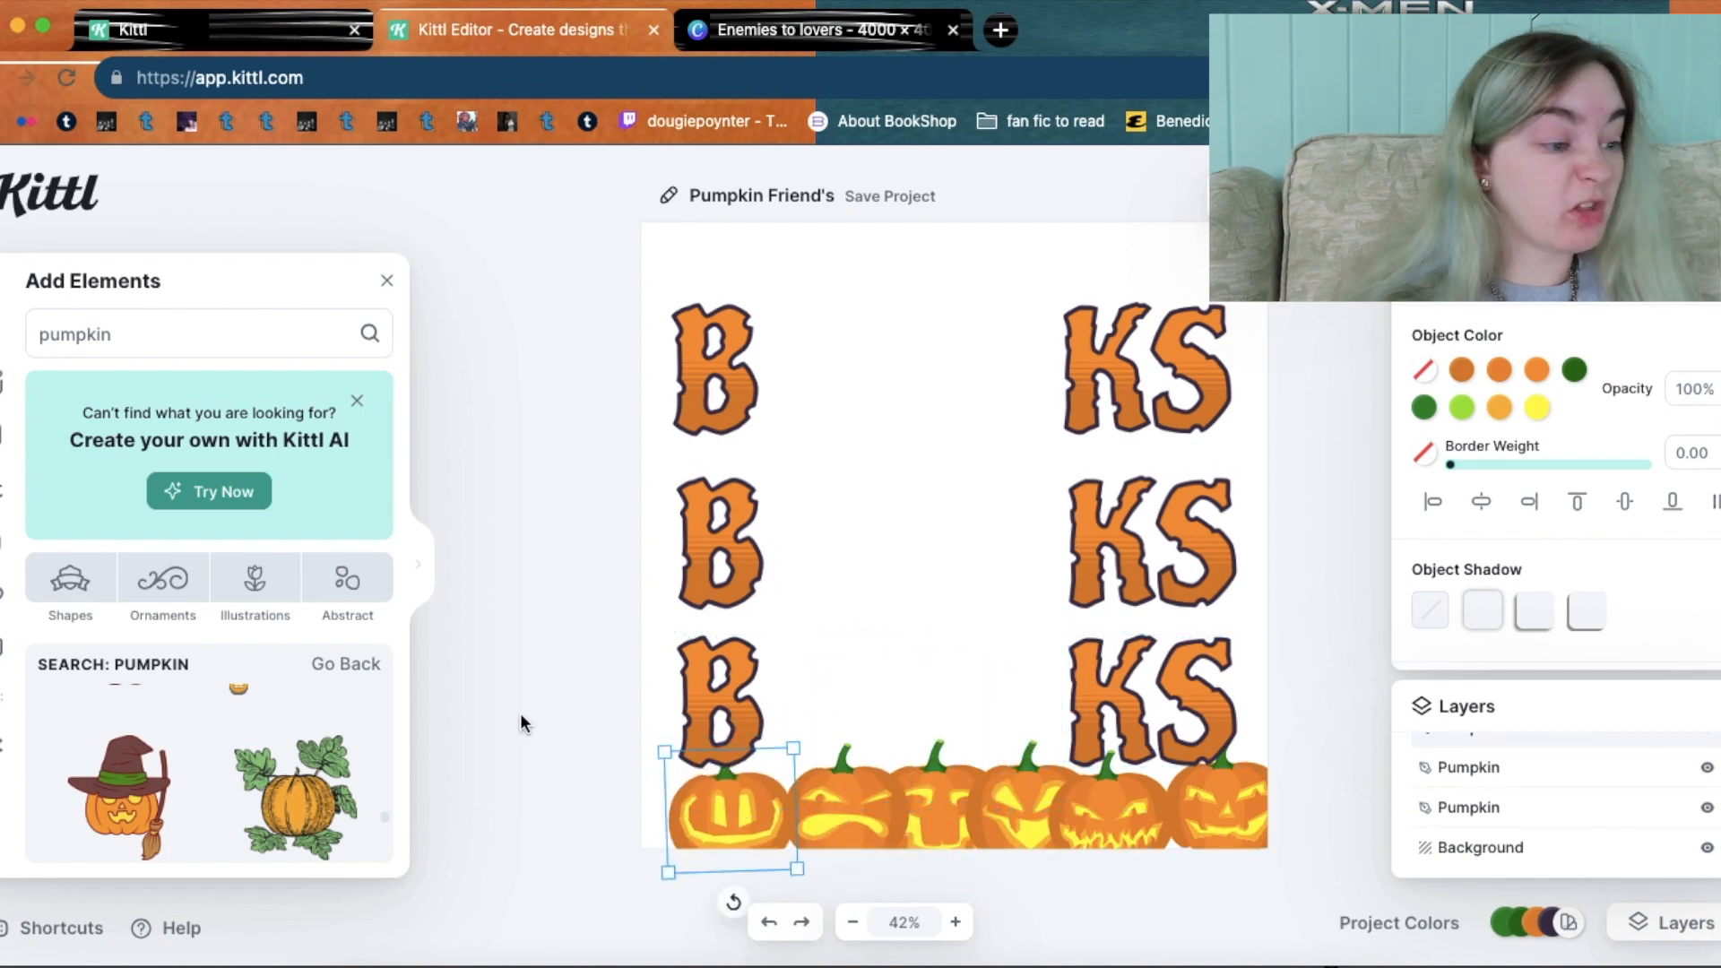
Place the witch-hat pumpkin beside the top-row B, shrunk to letter size.
{"action": "left_click_drag", "start_coordinate": [121, 793], "coordinate": [883, 354]}
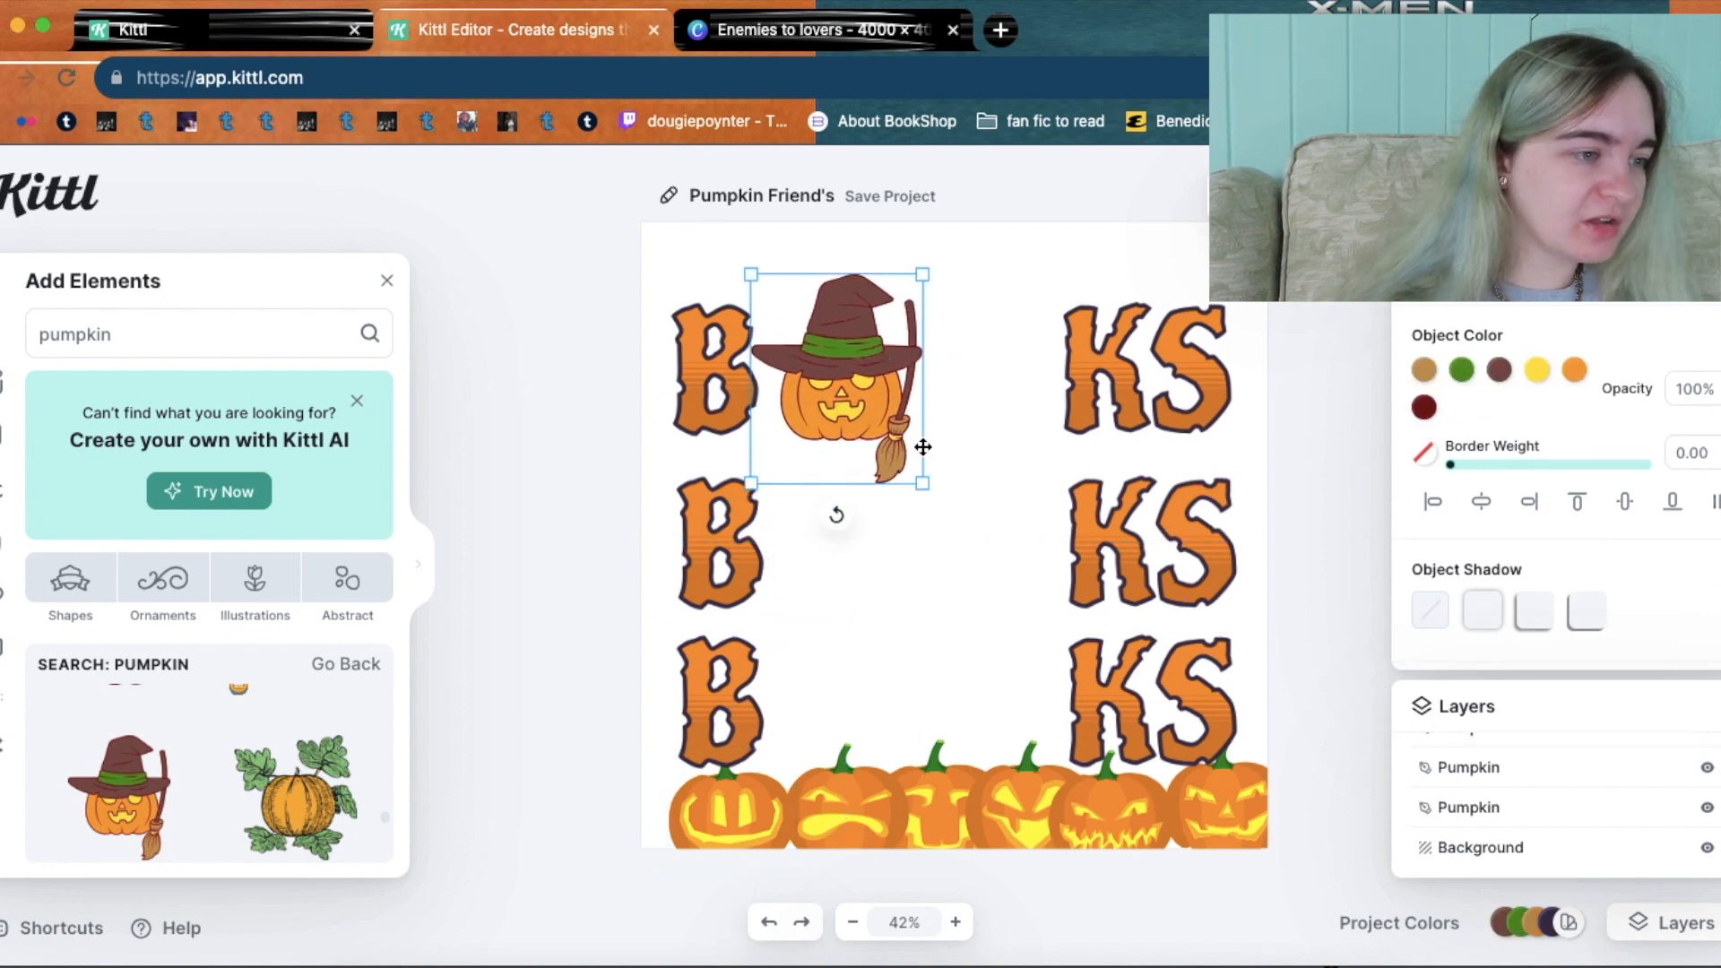
{"action": "left_click_drag", "start_coordinate": [928, 485], "coordinate": [904, 456]}
{"action": "left_click_drag", "start_coordinate": [836, 376], "coordinate": [836, 378]}
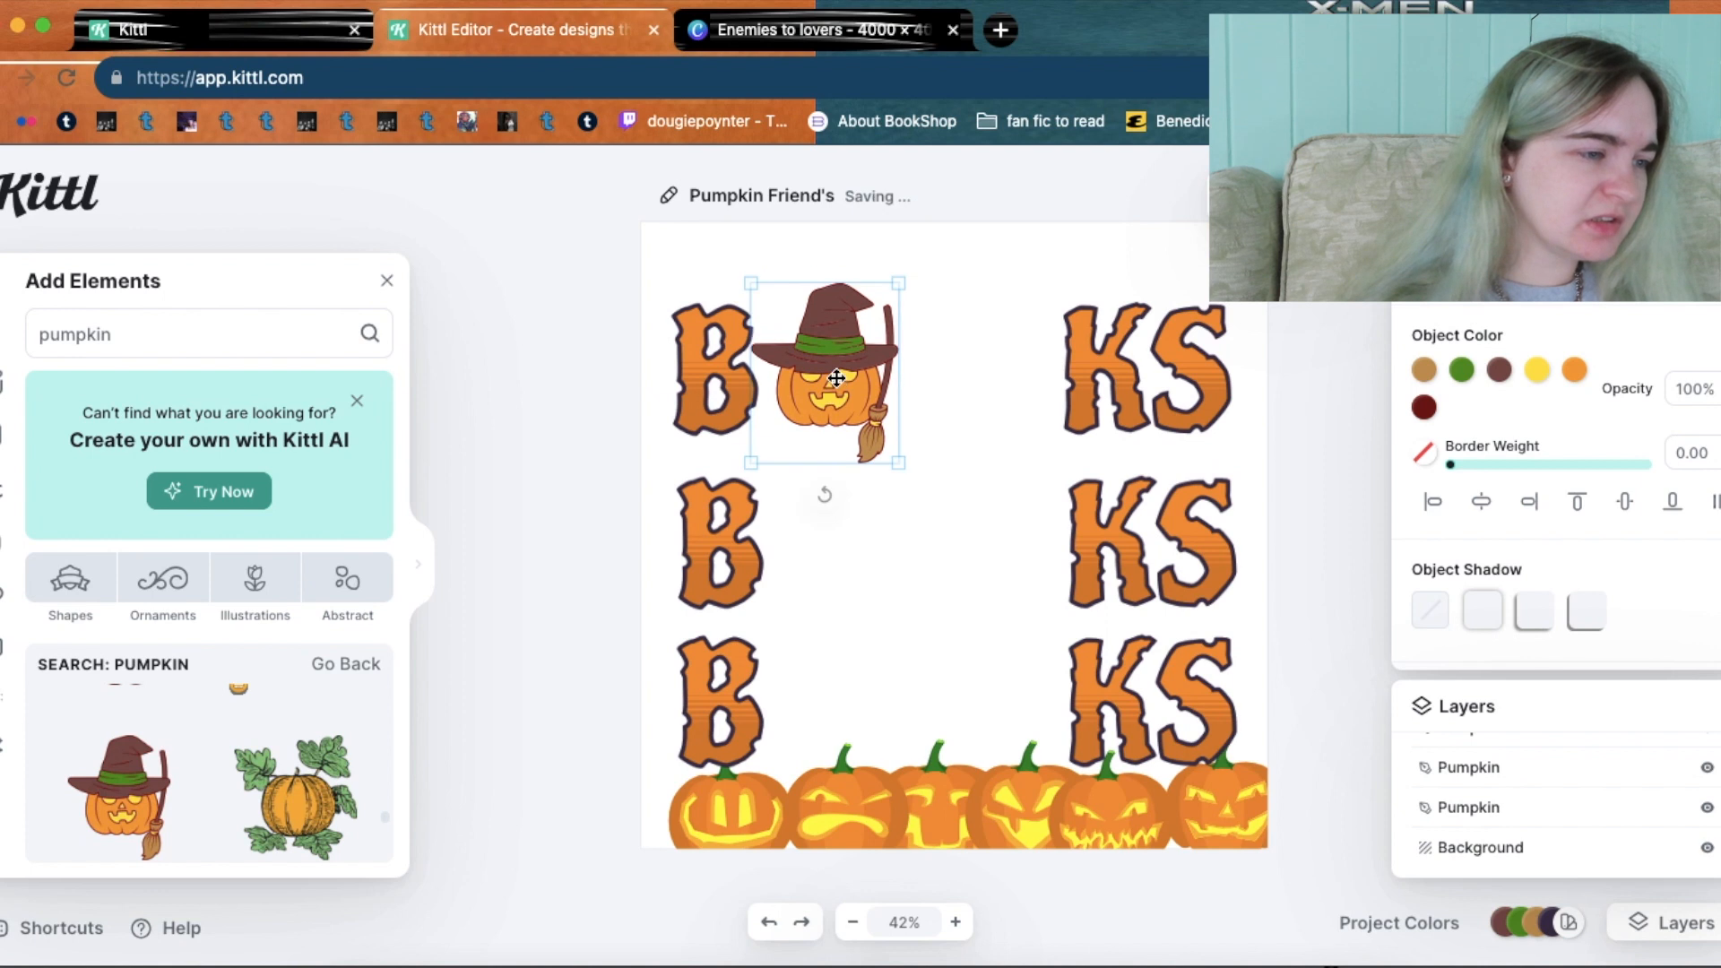
{"action": "scroll", "coordinate": [383, 820], "scroll_direction": "down", "scroll_amount": 5}
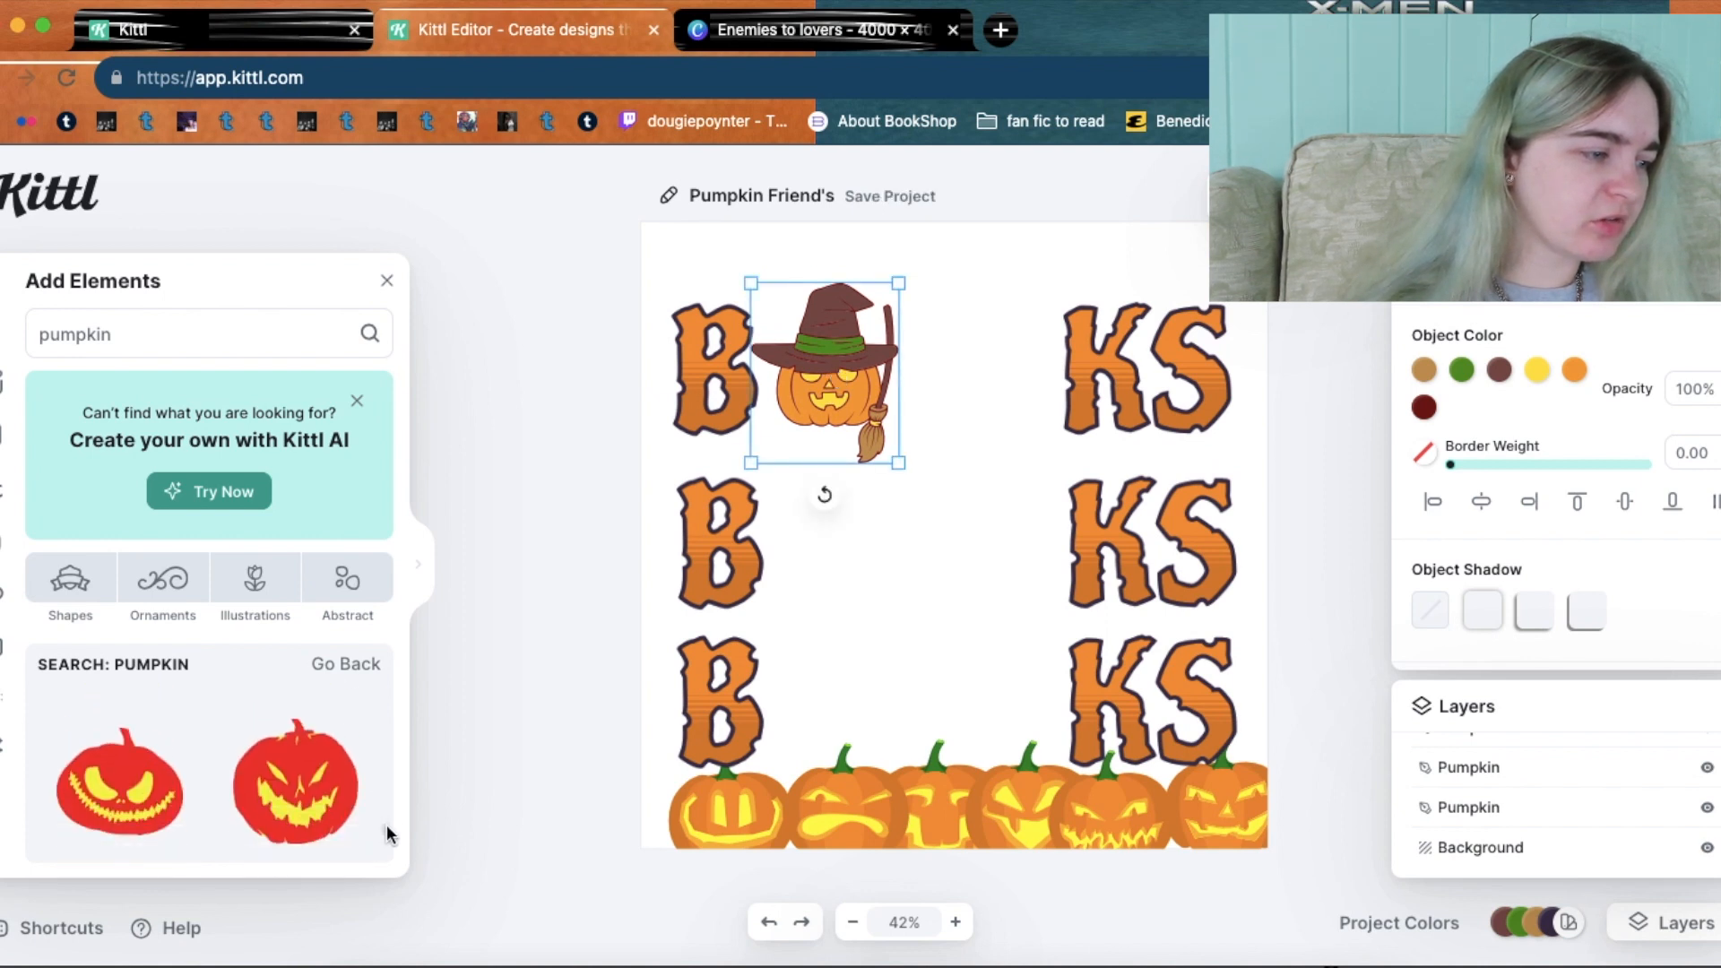
{"action": "scroll", "coordinate": [389, 851], "scroll_direction": "down", "scroll_amount": 6}
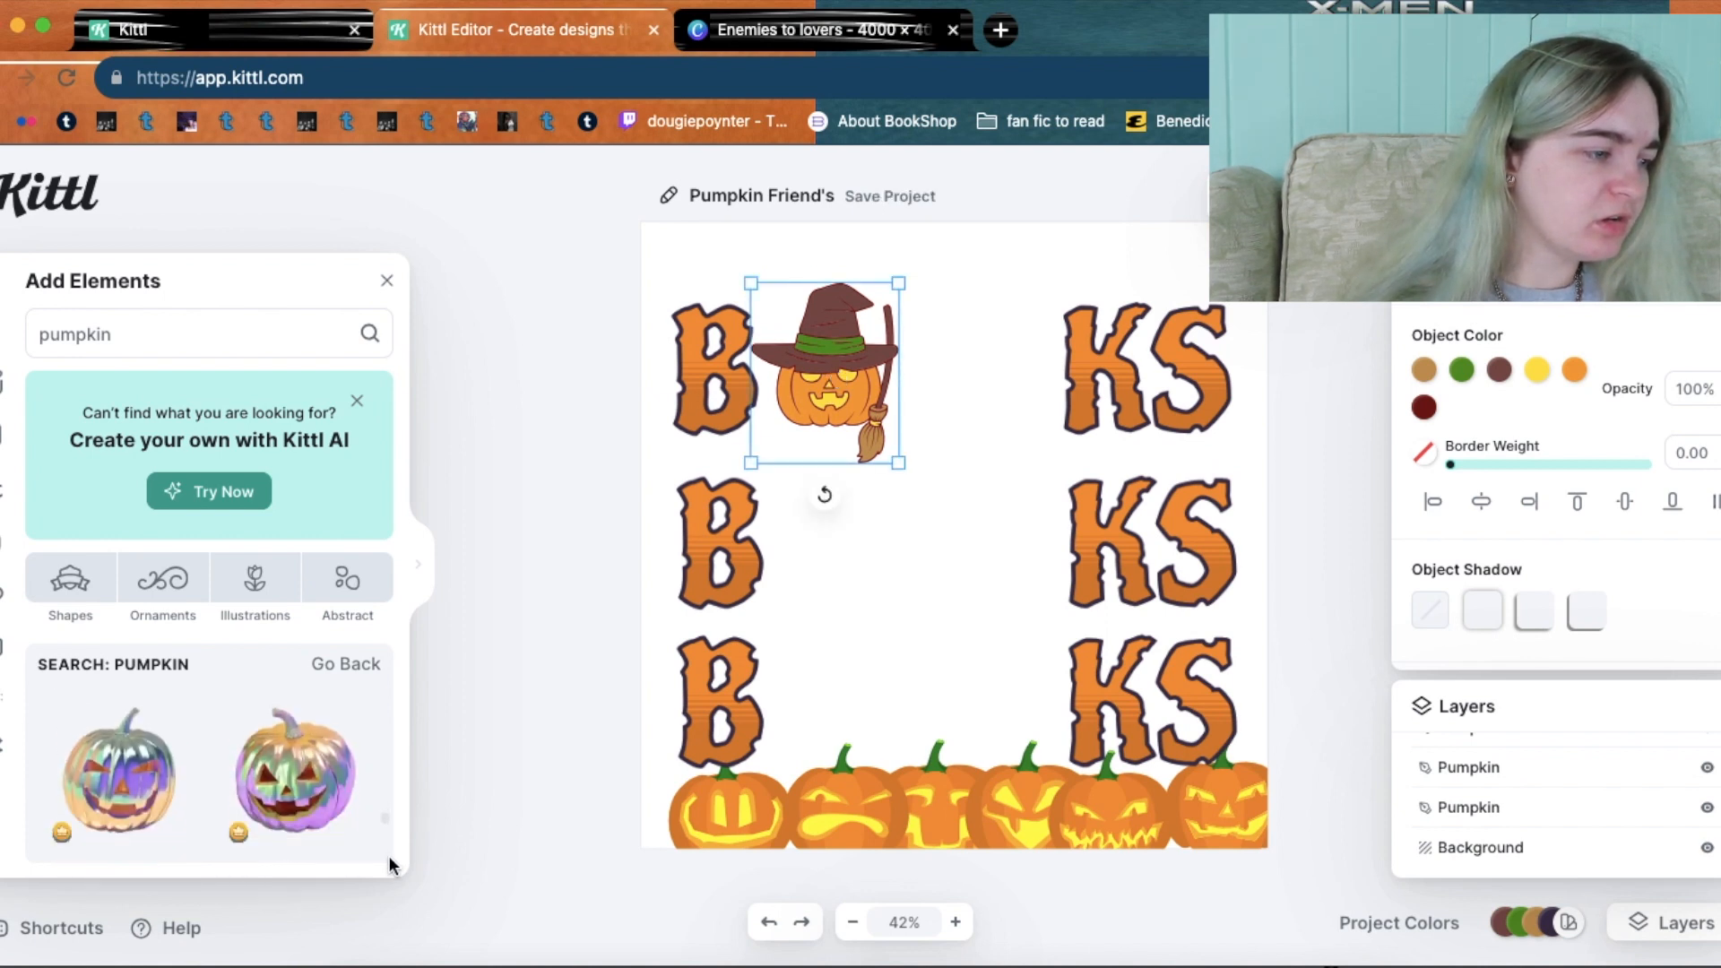
{"action": "scroll", "coordinate": [389, 868], "scroll_direction": "down", "scroll_amount": 8}
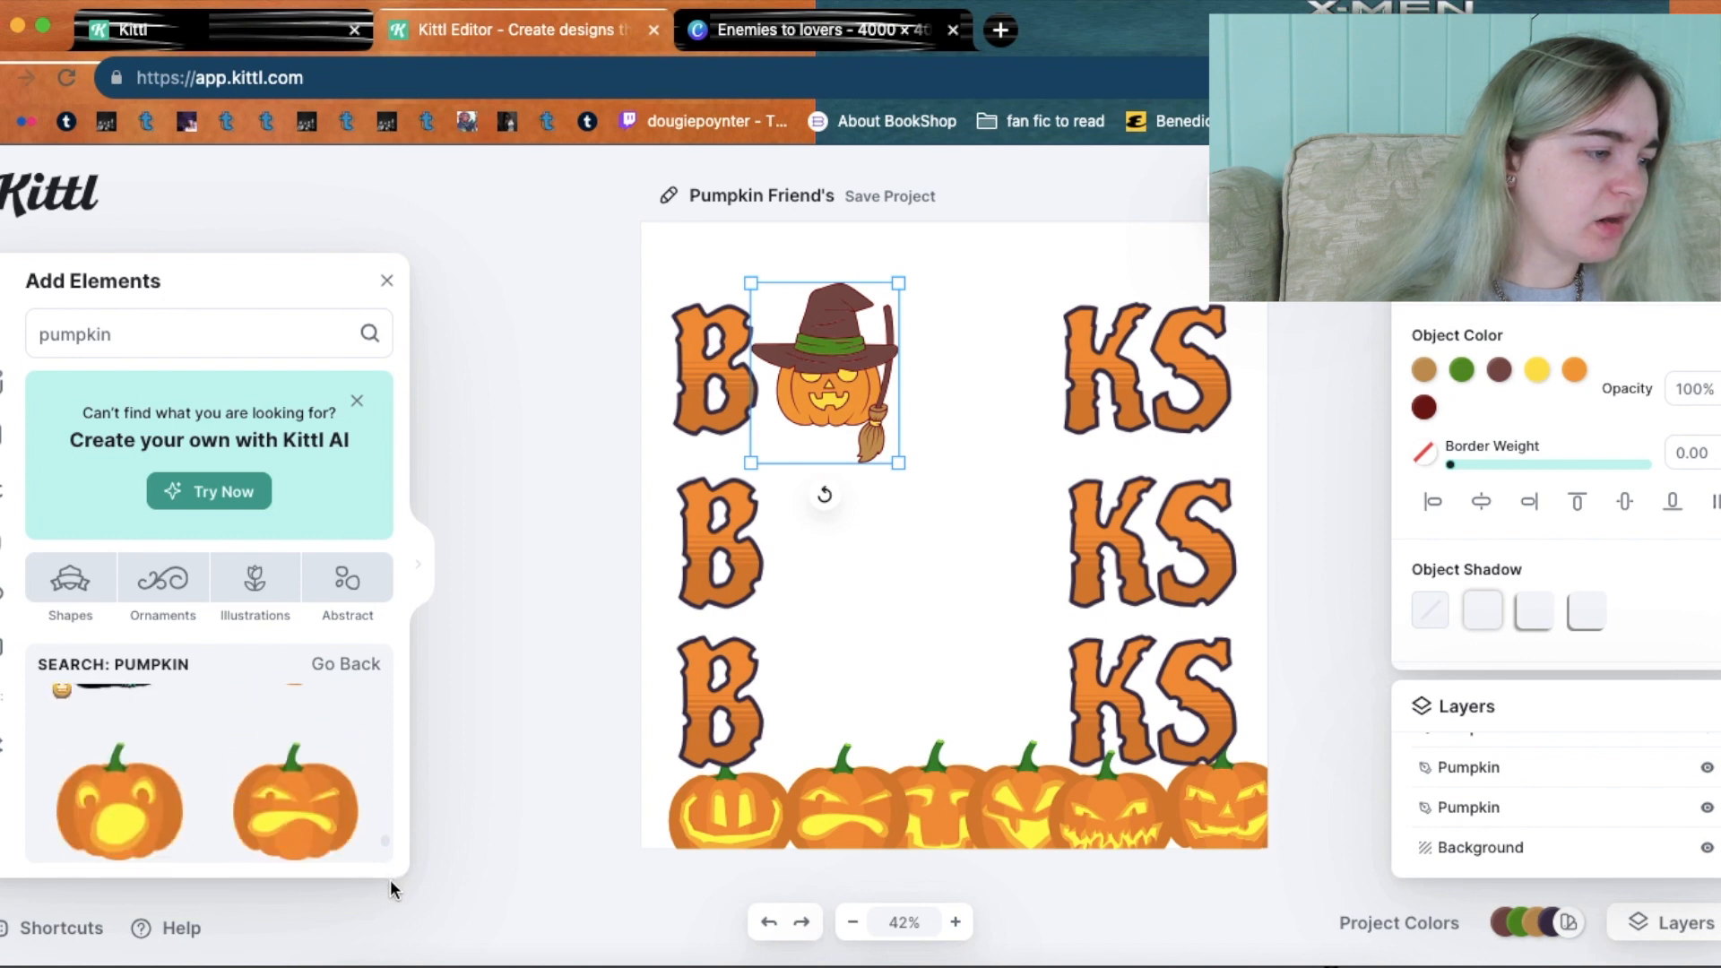
{"action": "scroll", "coordinate": [391, 887], "scroll_direction": "down", "scroll_amount": 8}
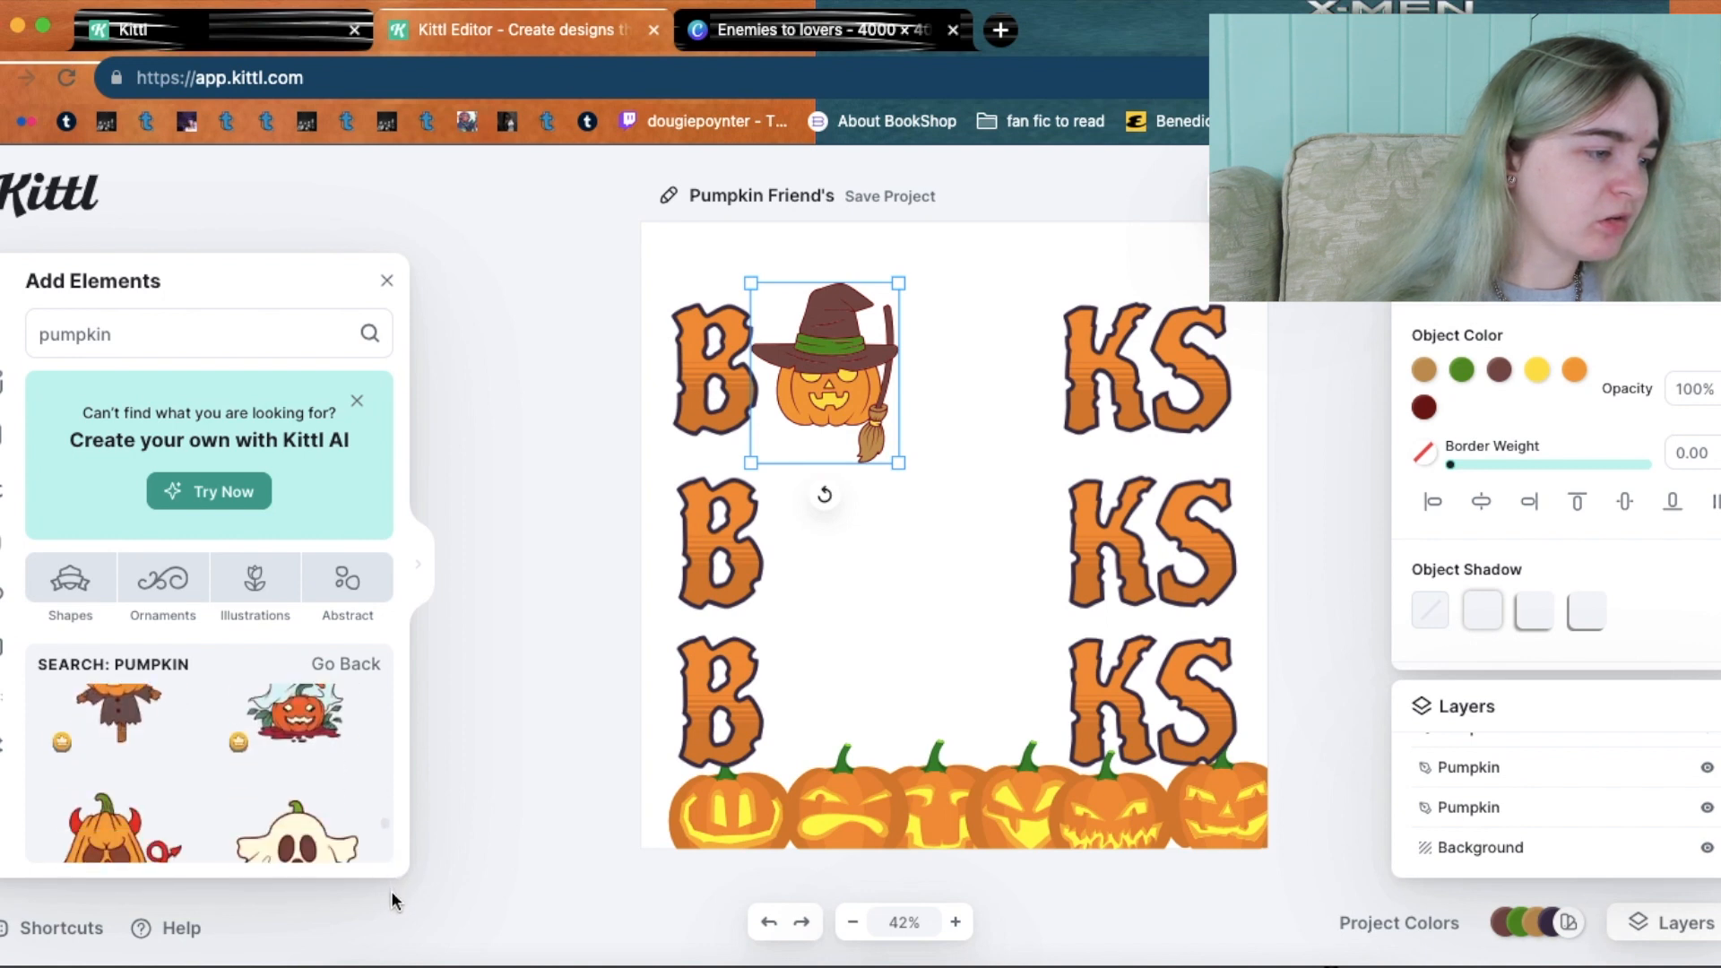
{"action": "scroll", "coordinate": [391, 896], "scroll_direction": "up", "scroll_amount": 4}
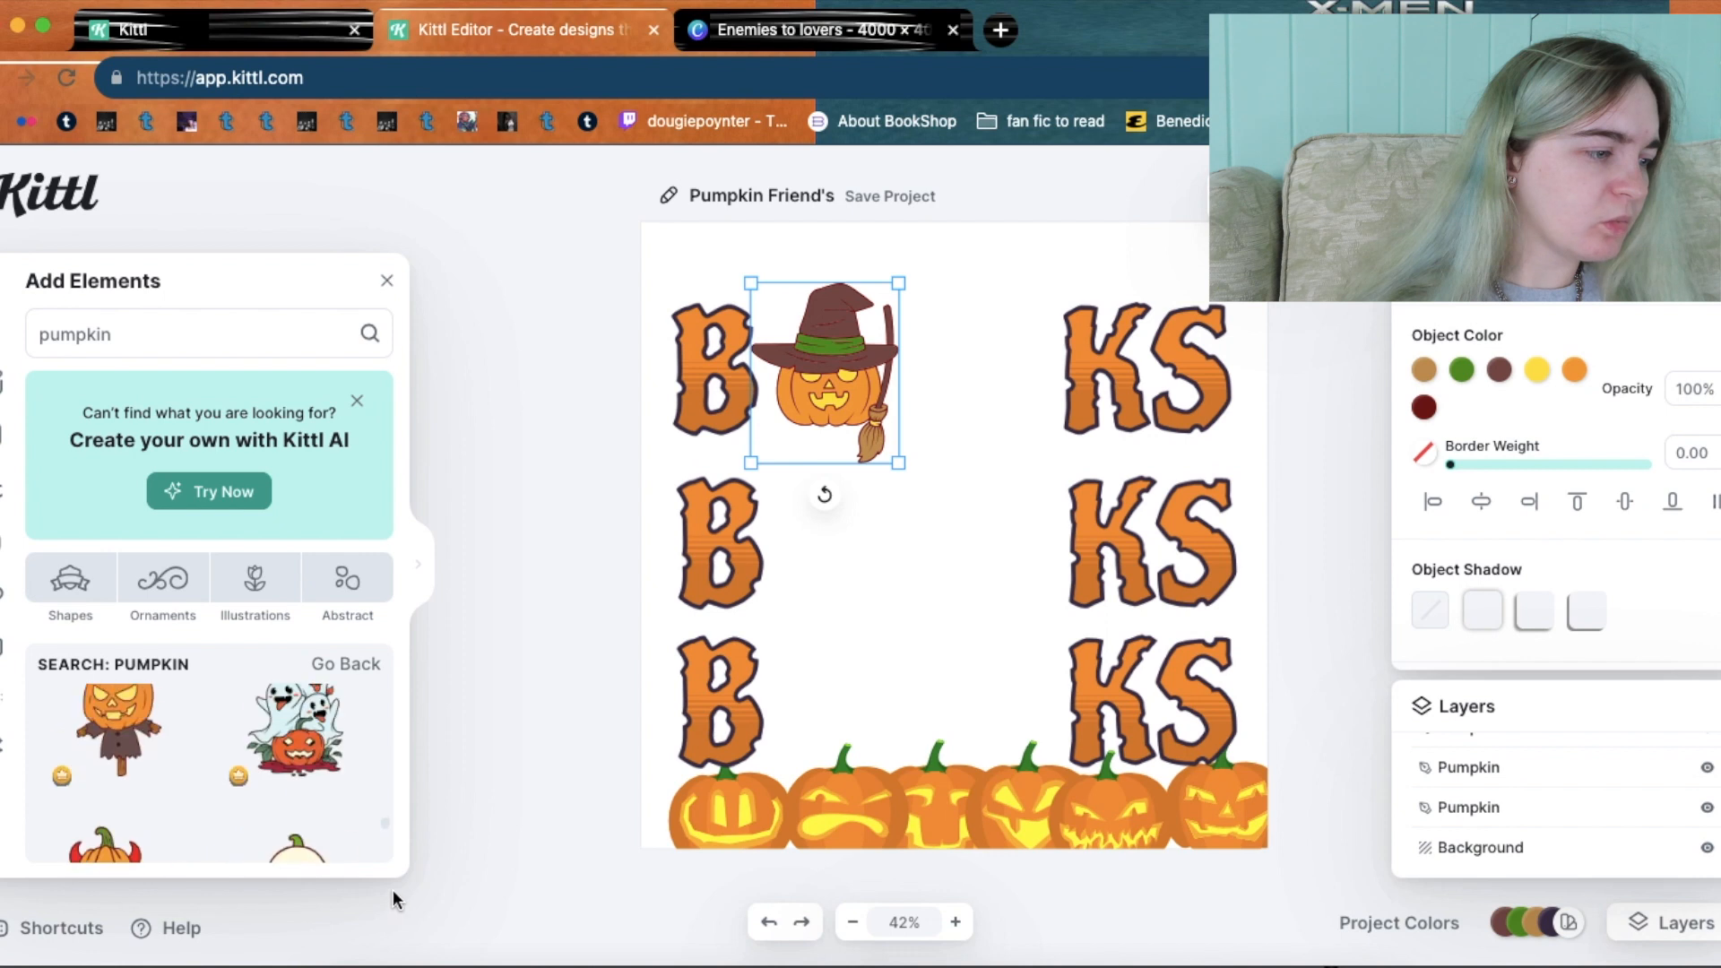
Add the ghost pumpkin beside the witch pumpkin, shrunk to letter size and aligned.
{"action": "left_click", "coordinate": [305, 771]}
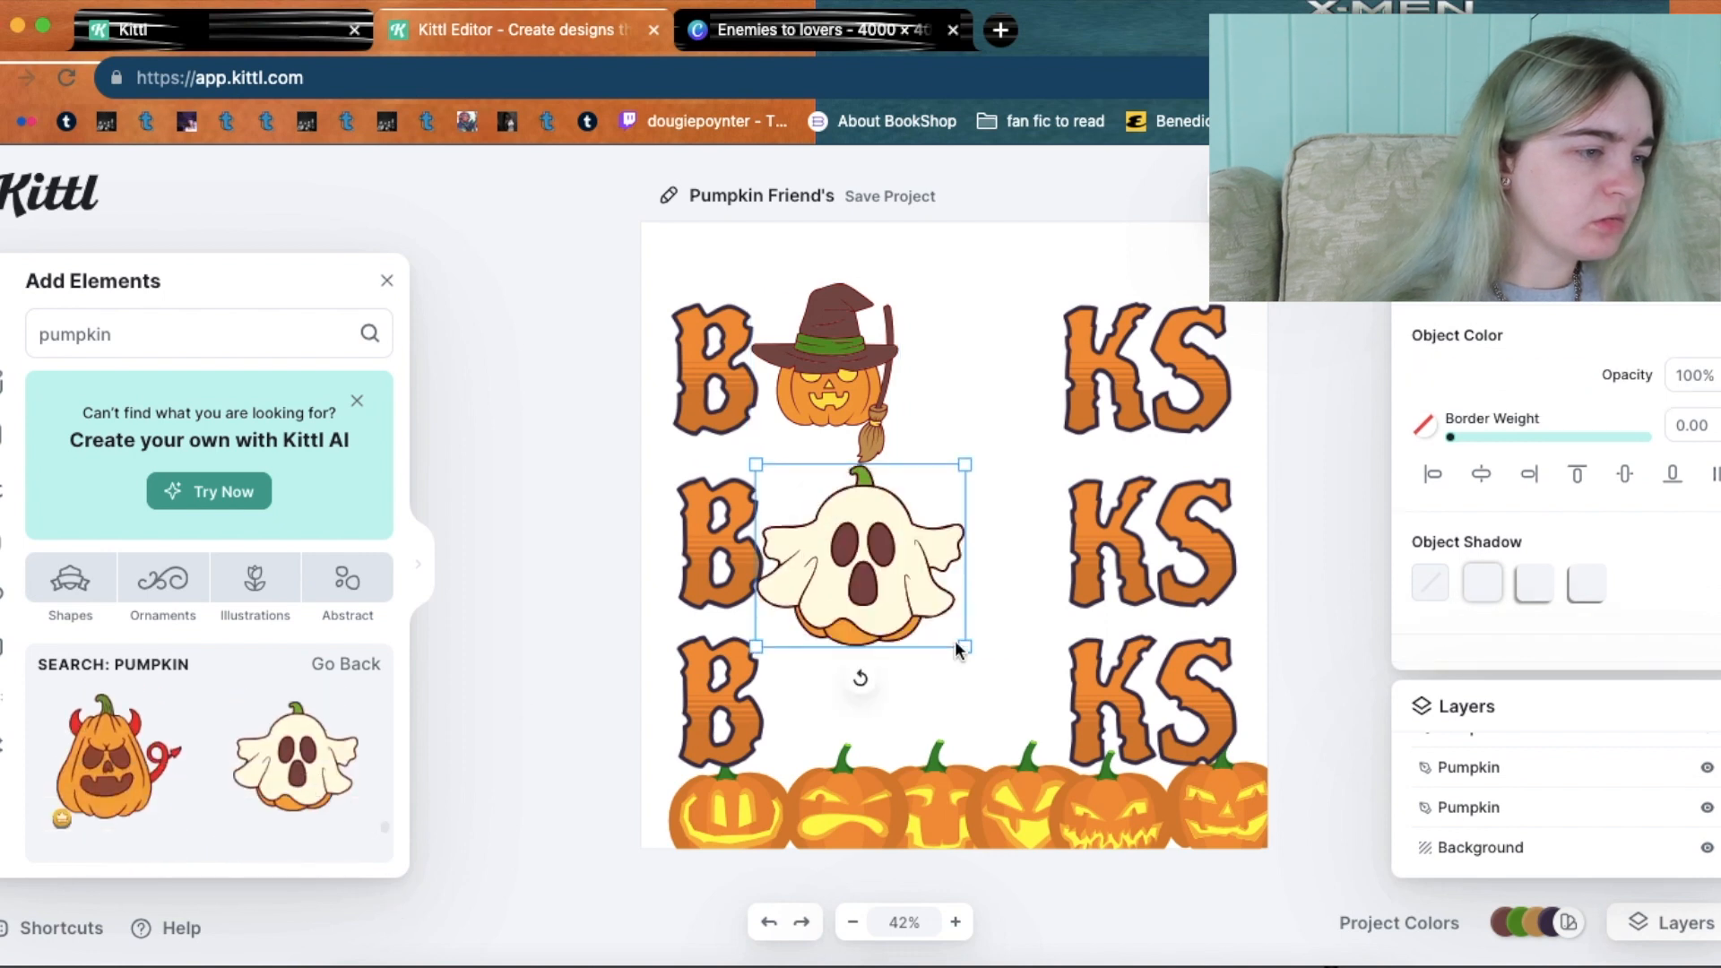
{"action": "left_click_drag", "start_coordinate": [829, 529], "coordinate": [921, 336]}
{"action": "left_click_drag", "start_coordinate": [877, 283], "coordinate": [920, 321]}
{"action": "left_click_drag", "start_coordinate": [1023, 387], "coordinate": [1008, 382]}
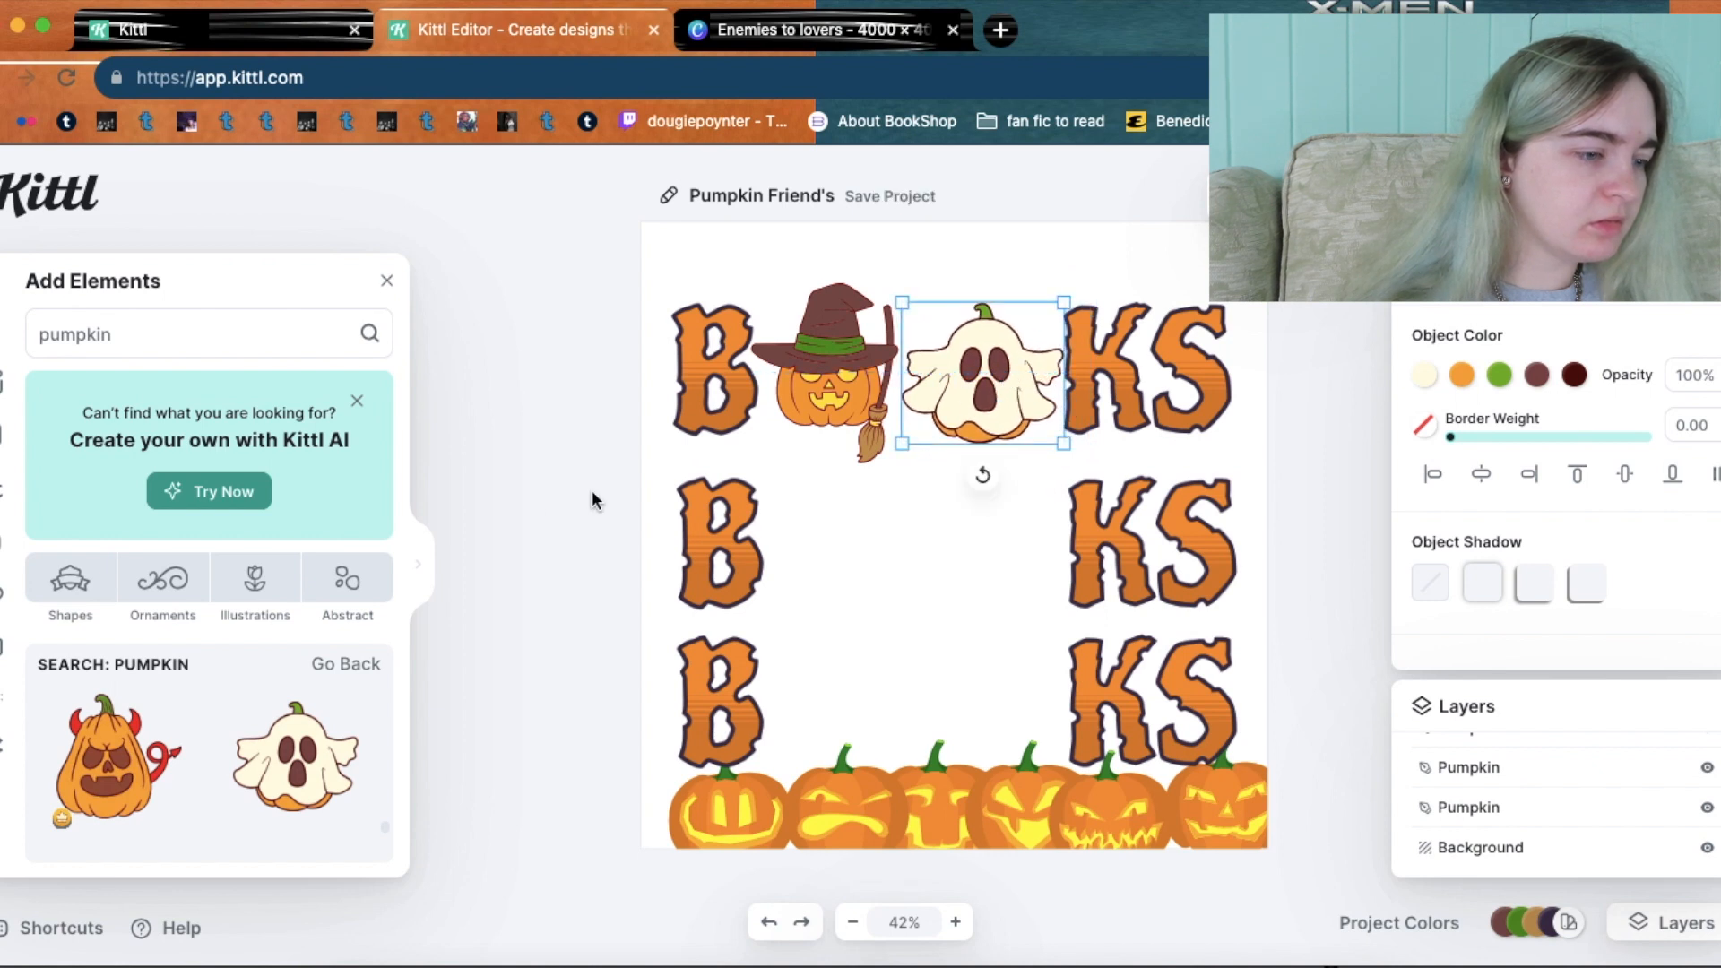
{"action": "left_click", "coordinate": [531, 499]}
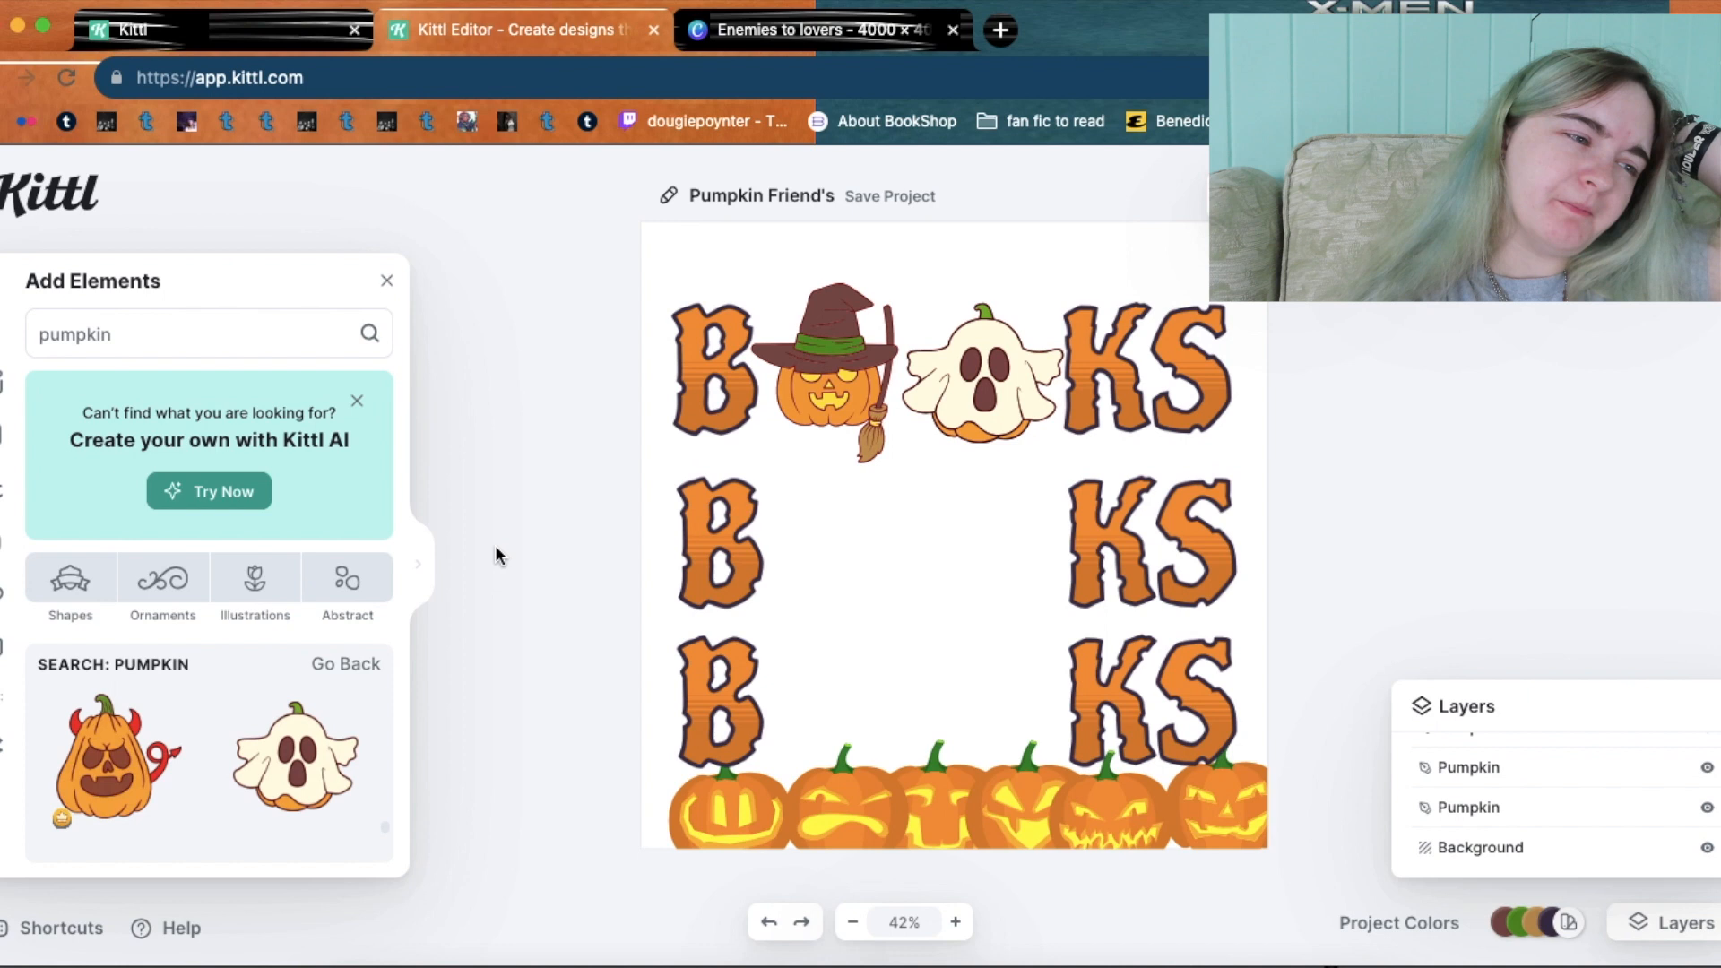
Scroll further down through the pumpkin search results.
{"action": "left_click_drag", "start_coordinate": [385, 826], "coordinate": [386, 922]}
{"action": "scroll", "coordinate": [386, 856], "scroll_direction": "down", "scroll_amount": 5}
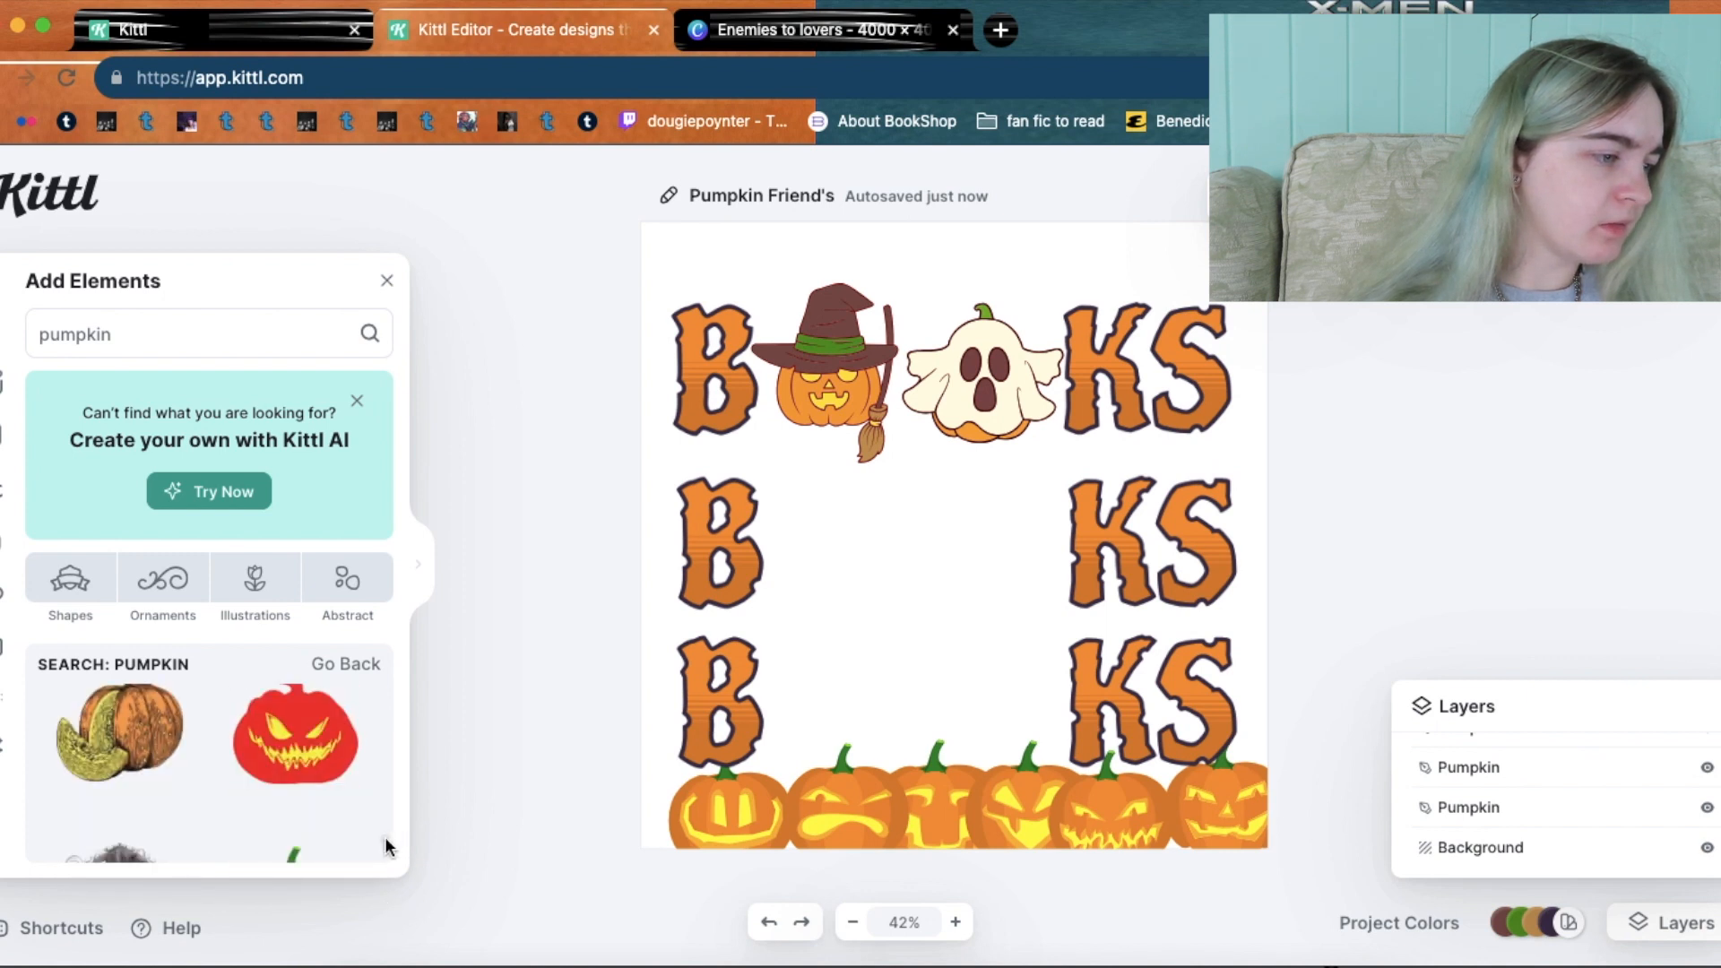
{"action": "scroll", "coordinate": [385, 857], "scroll_direction": "down", "scroll_amount": 2}
{"action": "scroll", "coordinate": [386, 859], "scroll_direction": "down", "scroll_amount": 5}
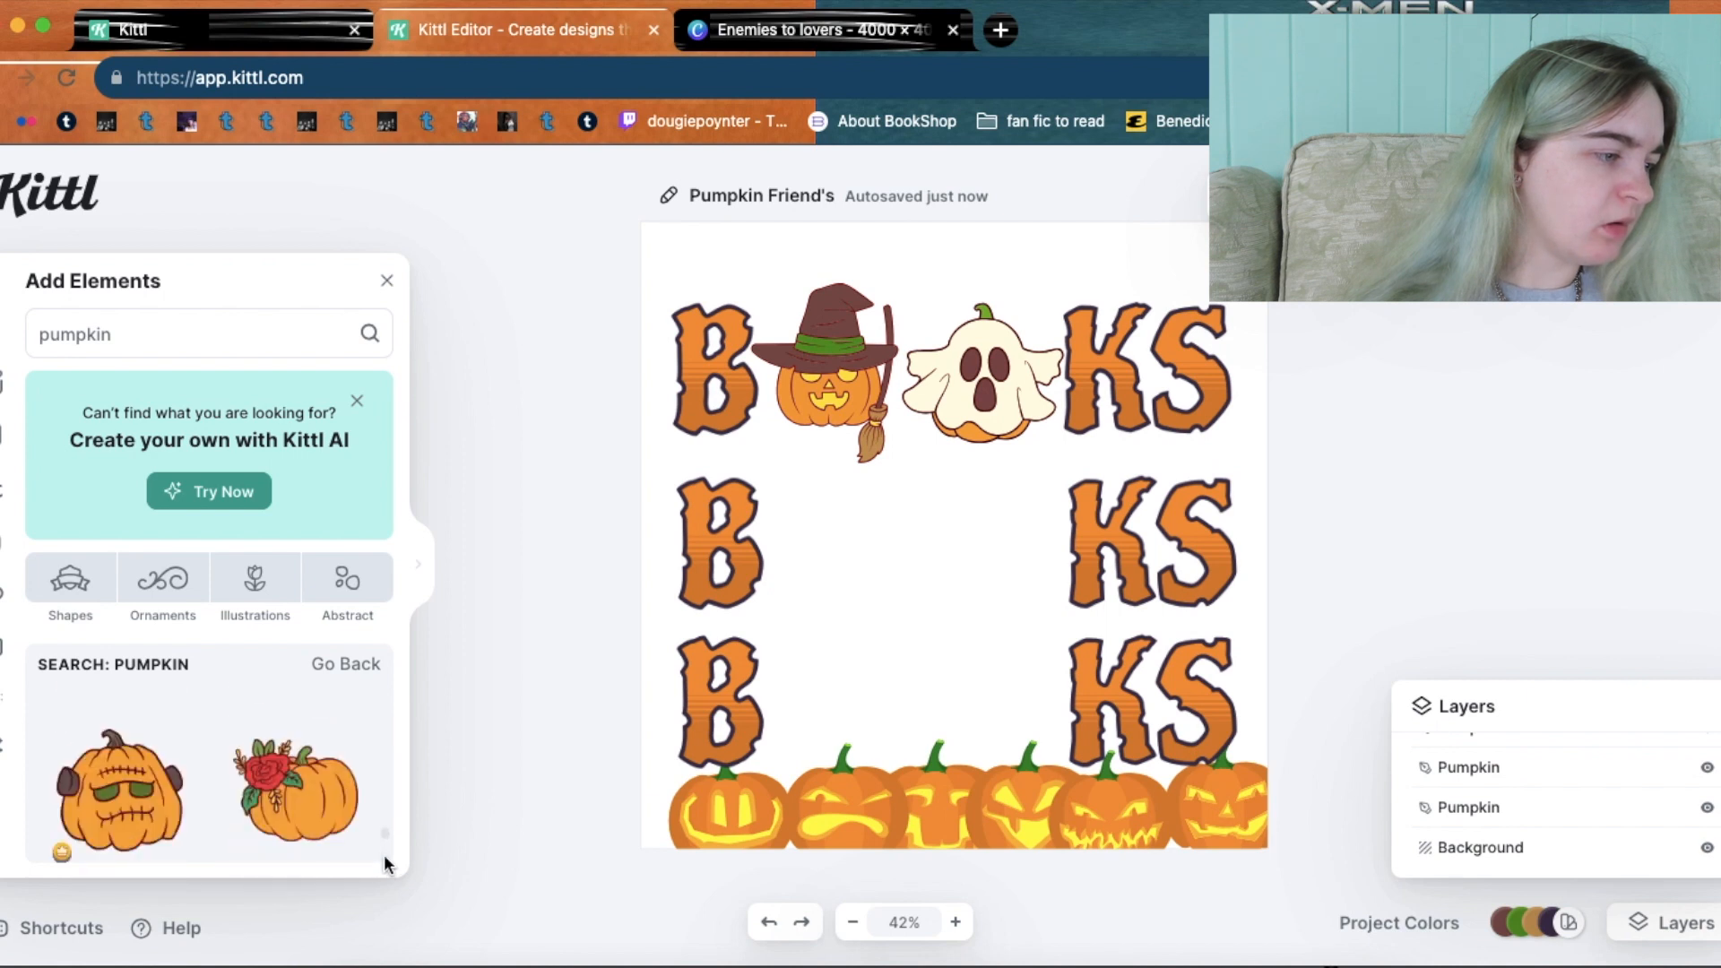
{"action": "scroll", "coordinate": [386, 863], "scroll_direction": "down", "scroll_amount": 3}
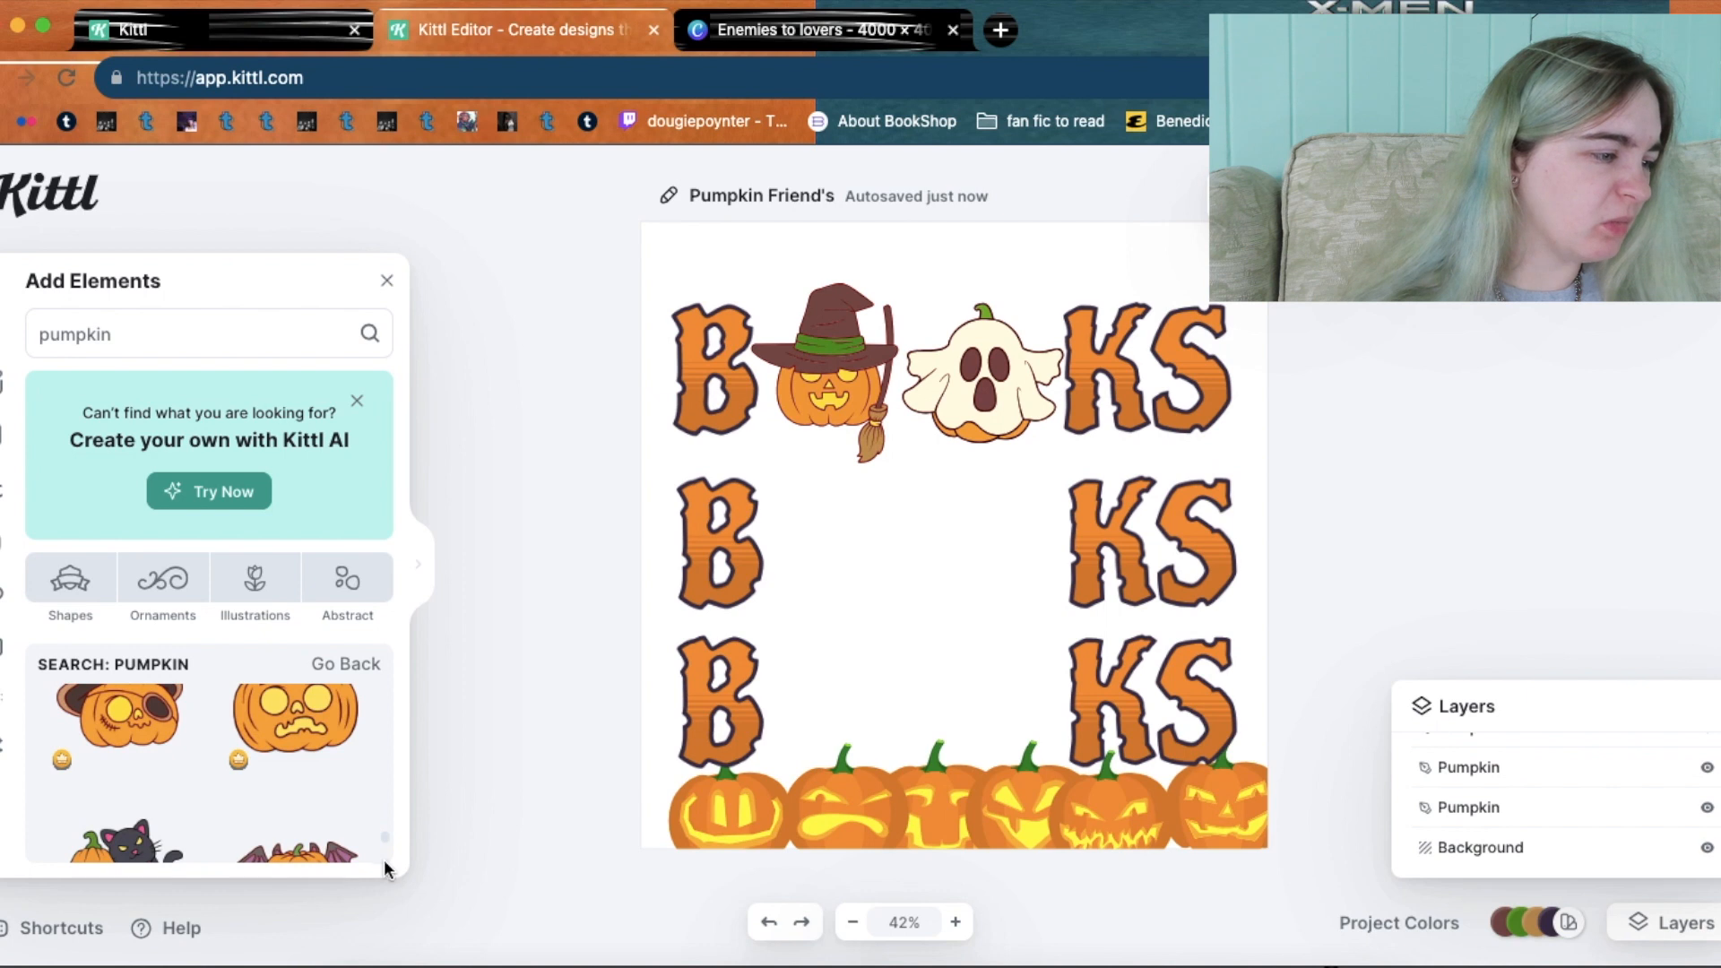
Add the bat-winged pumpkin, resized and lowered into the middle row's first O.
{"action": "left_click", "coordinate": [122, 745]}
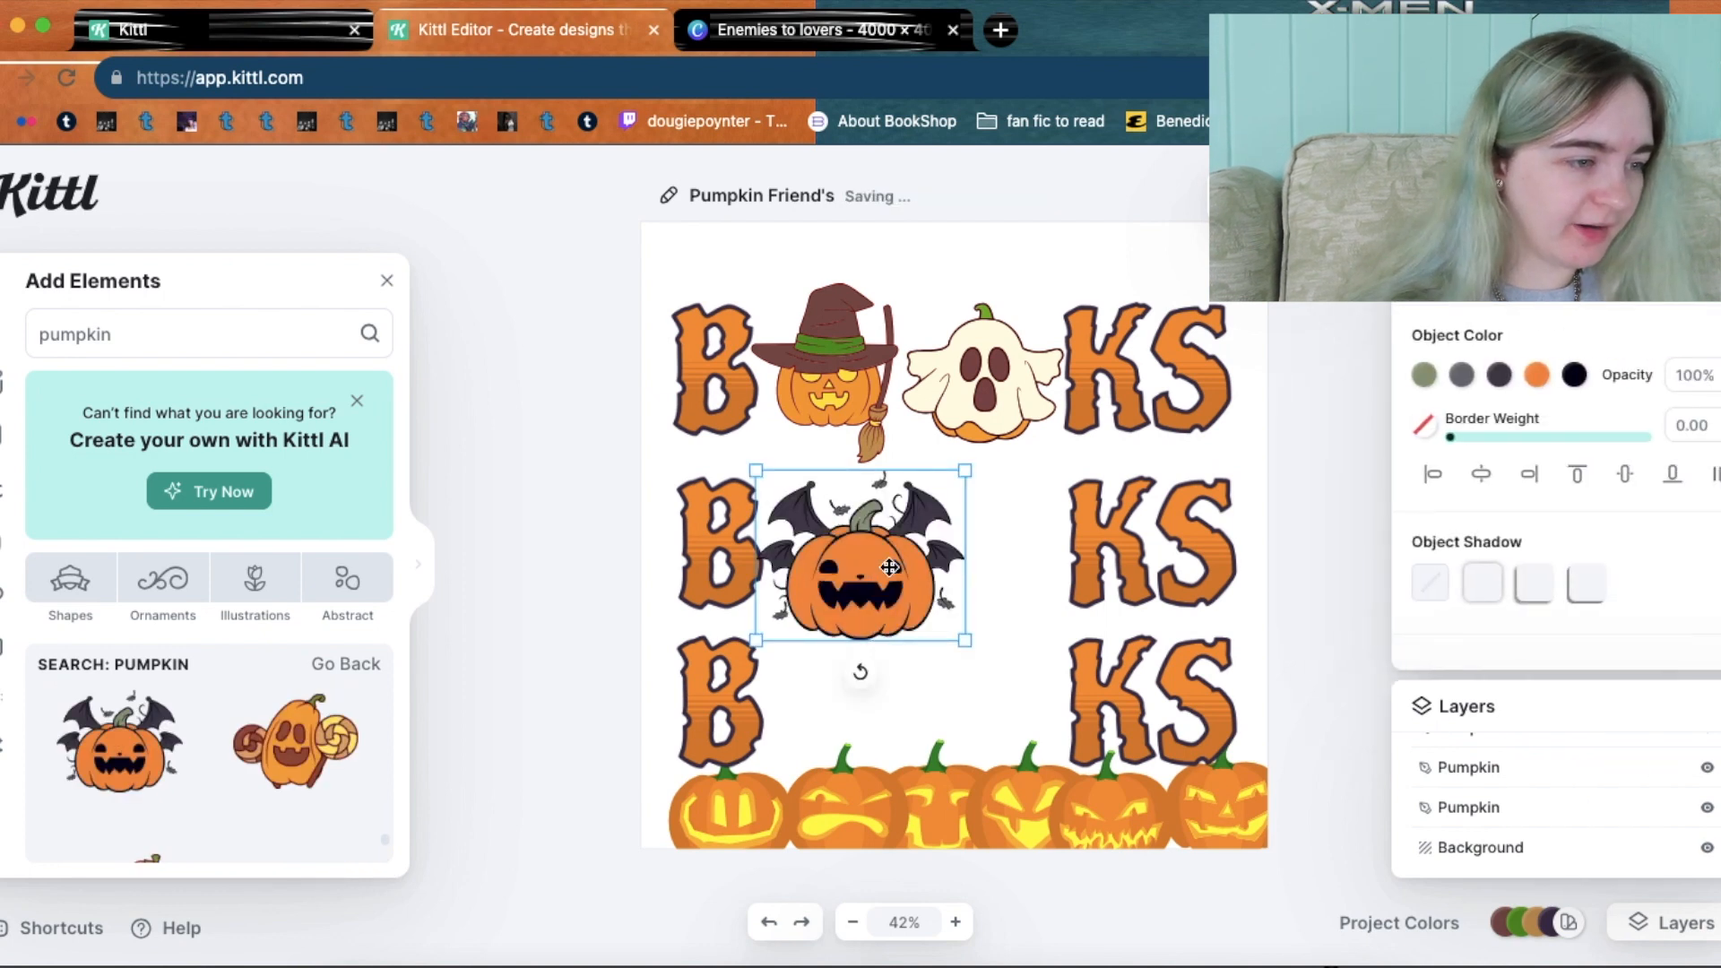
{"action": "left_click_drag", "start_coordinate": [889, 566], "coordinate": [886, 548]}
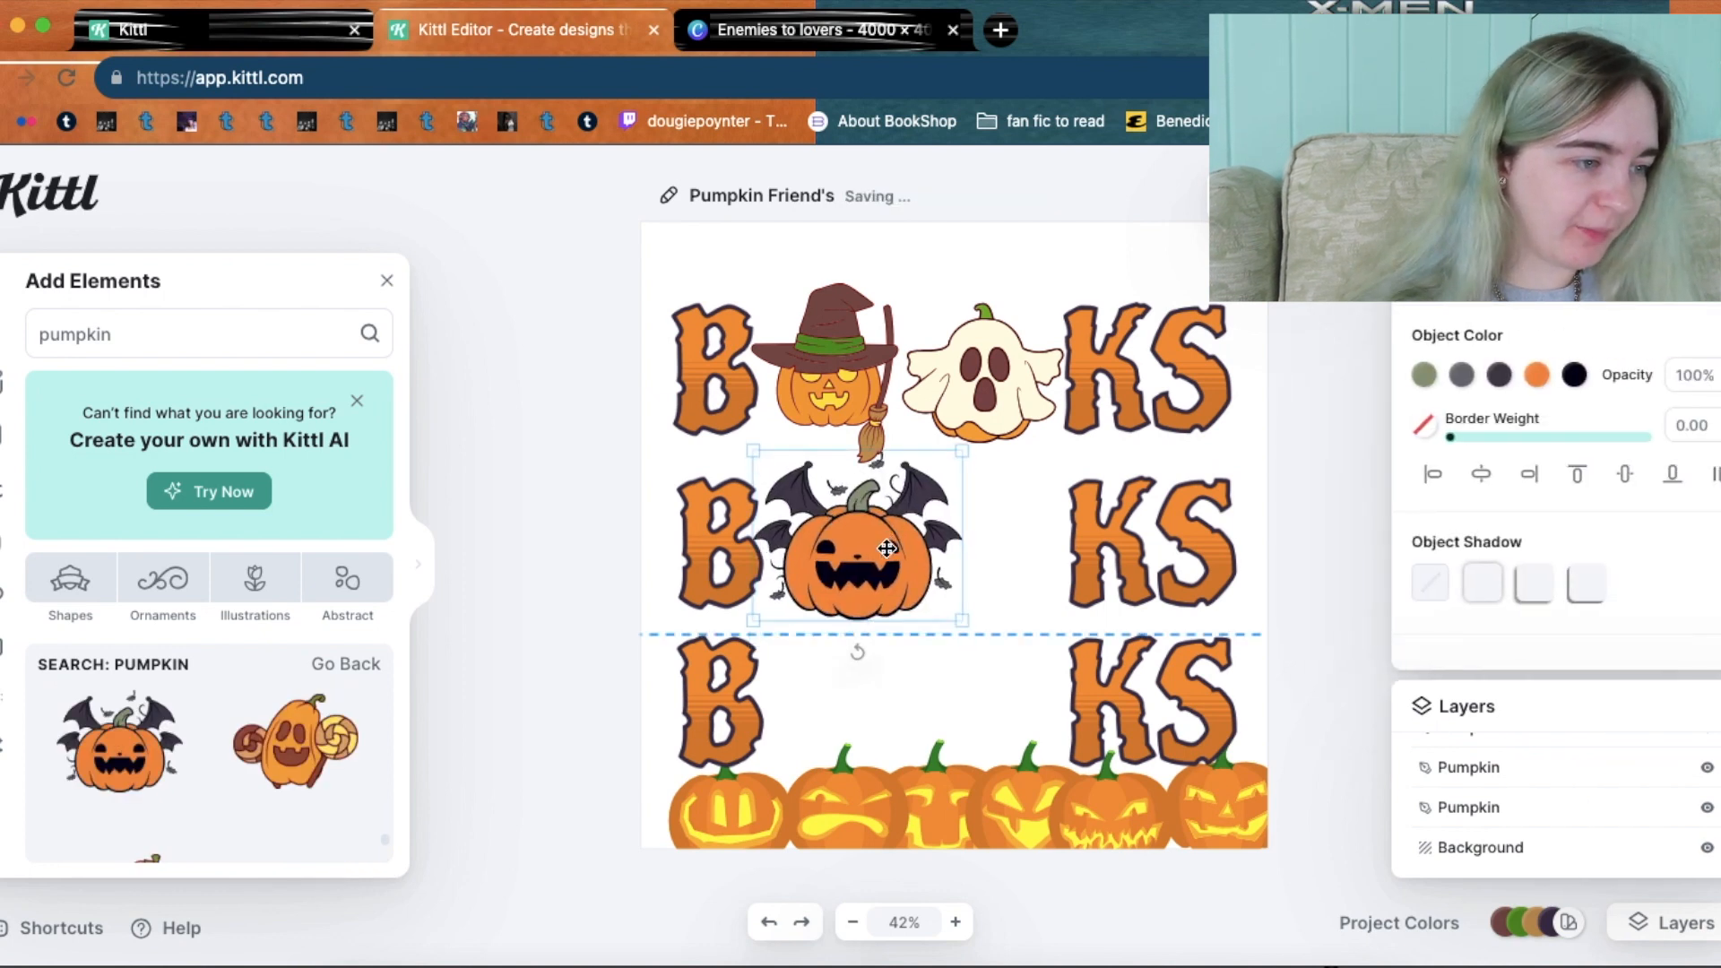
{"action": "left_click_drag", "start_coordinate": [959, 614], "coordinate": [886, 551]}
{"action": "left_click", "coordinate": [976, 647]}
{"action": "left_click", "coordinate": [903, 587]}
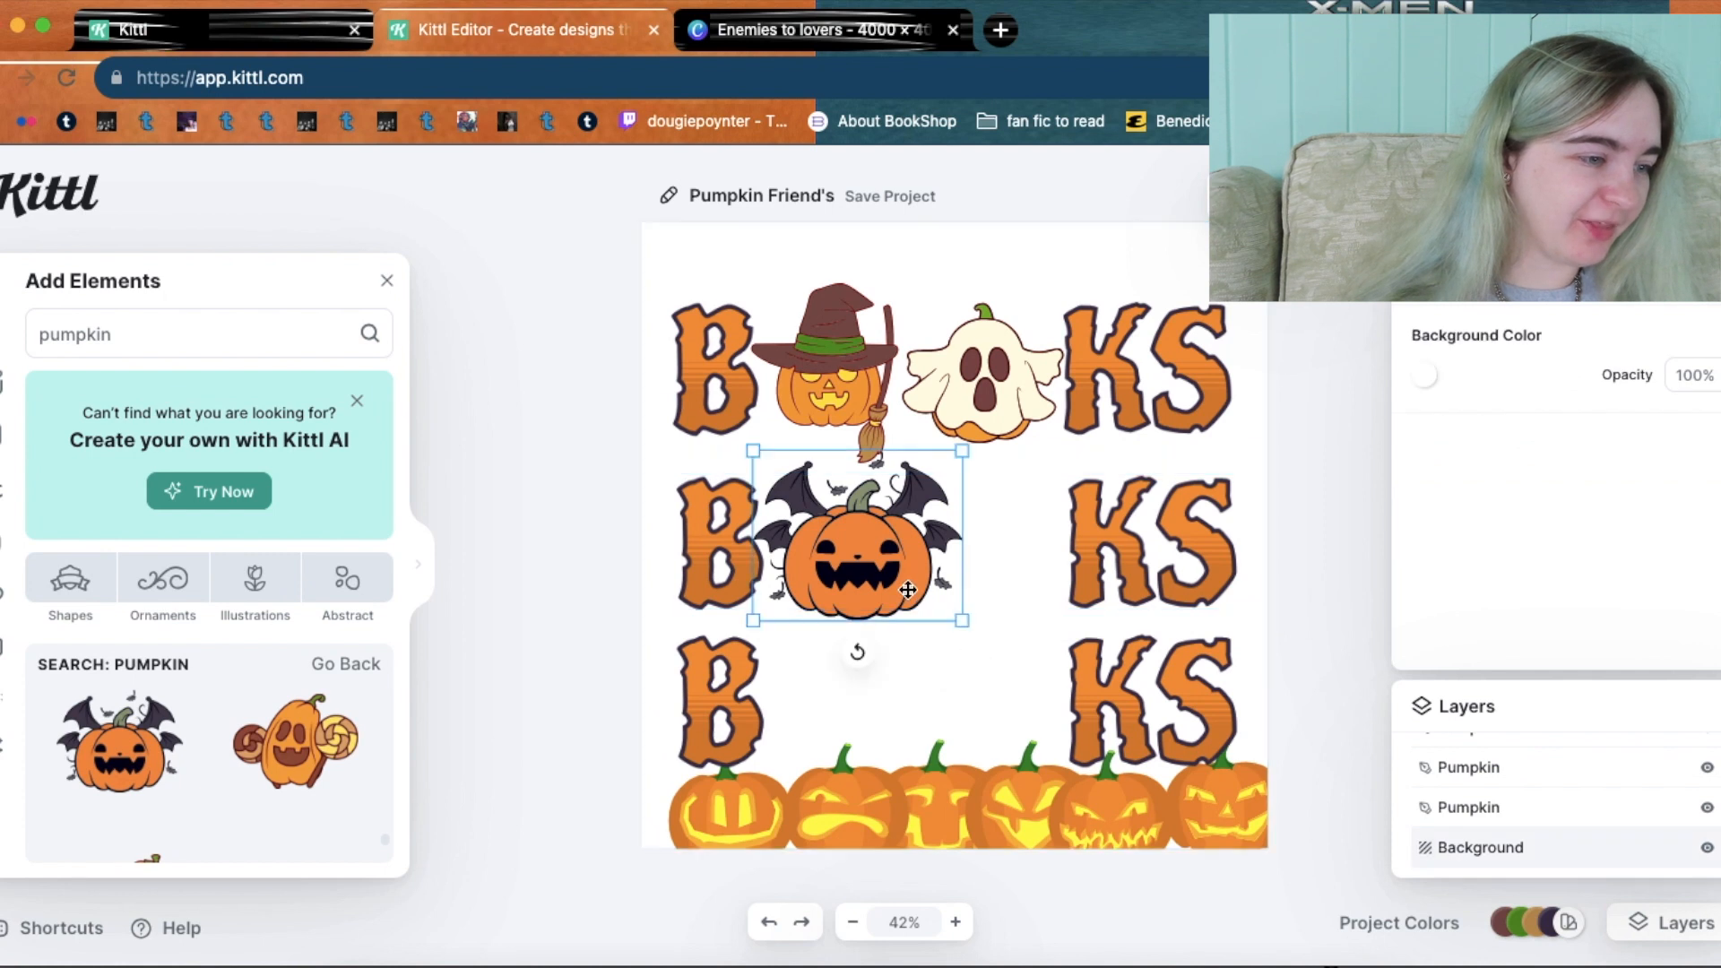
{"action": "left_click_drag", "start_coordinate": [961, 621], "coordinate": [930, 606]}
{"action": "left_click_drag", "start_coordinate": [886, 551], "coordinate": [887, 564]}
{"action": "left_click", "coordinate": [536, 706]}
Try then delete the lollipop pumpkin, and widen the pumpkin results to full width.
{"action": "left_click_drag", "start_coordinate": [888, 591], "coordinate": [1007, 577]}
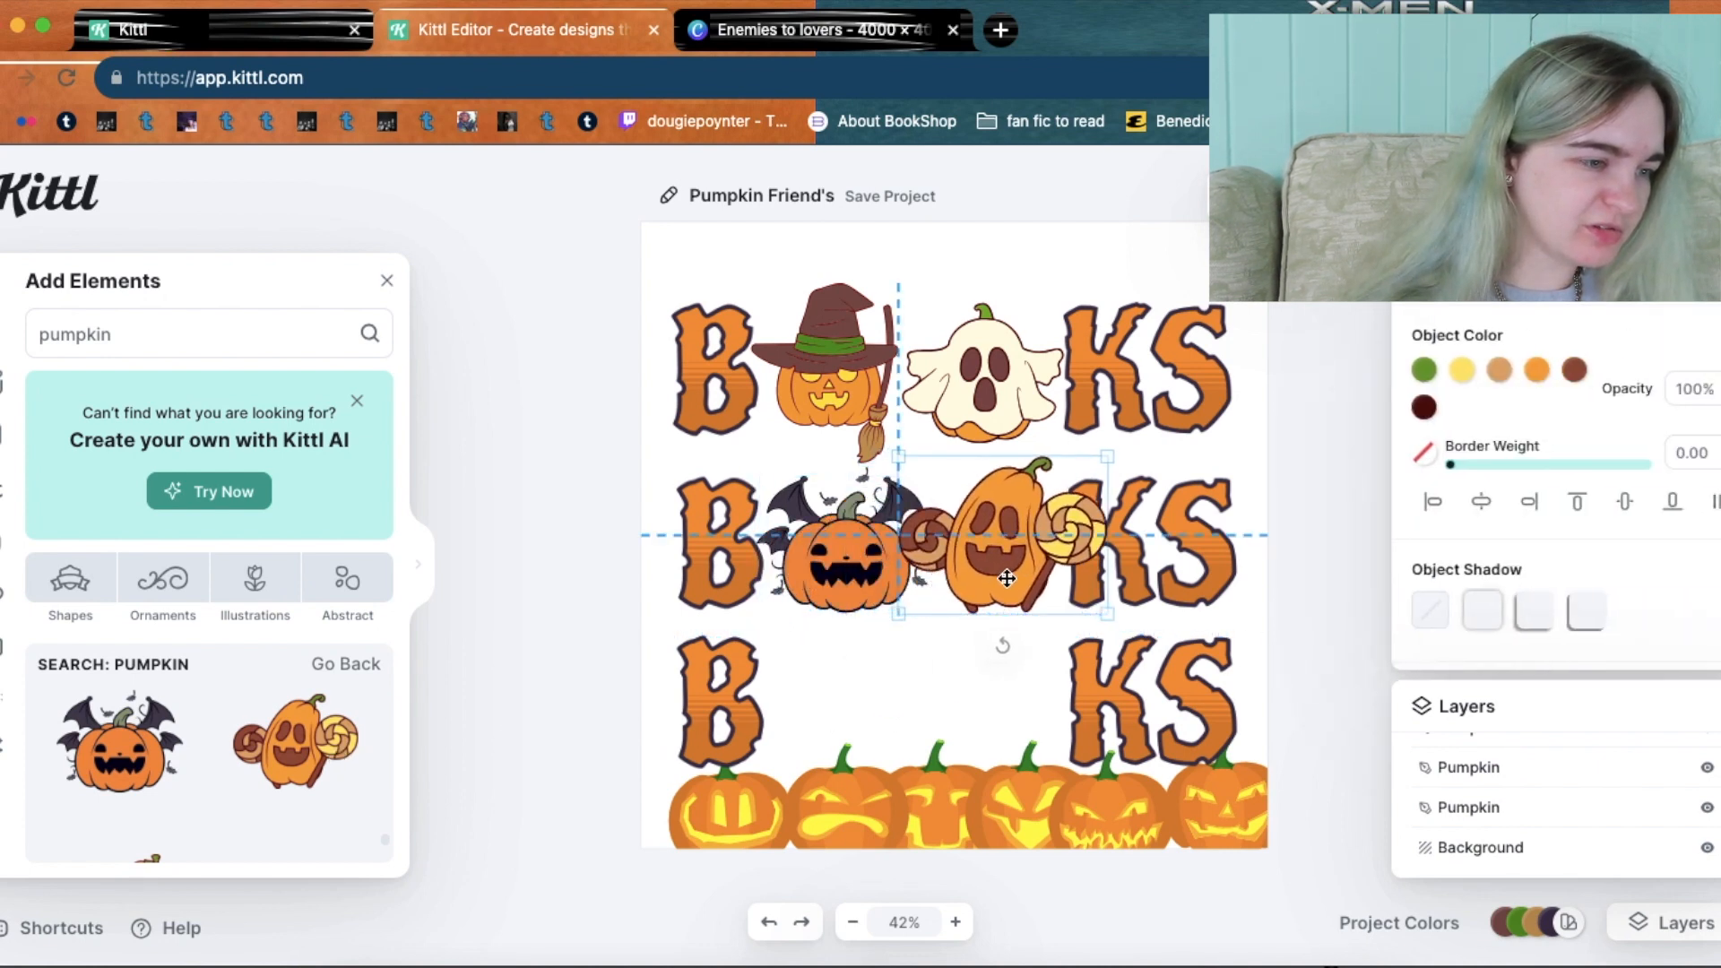
{"action": "key", "text": "Delete"}
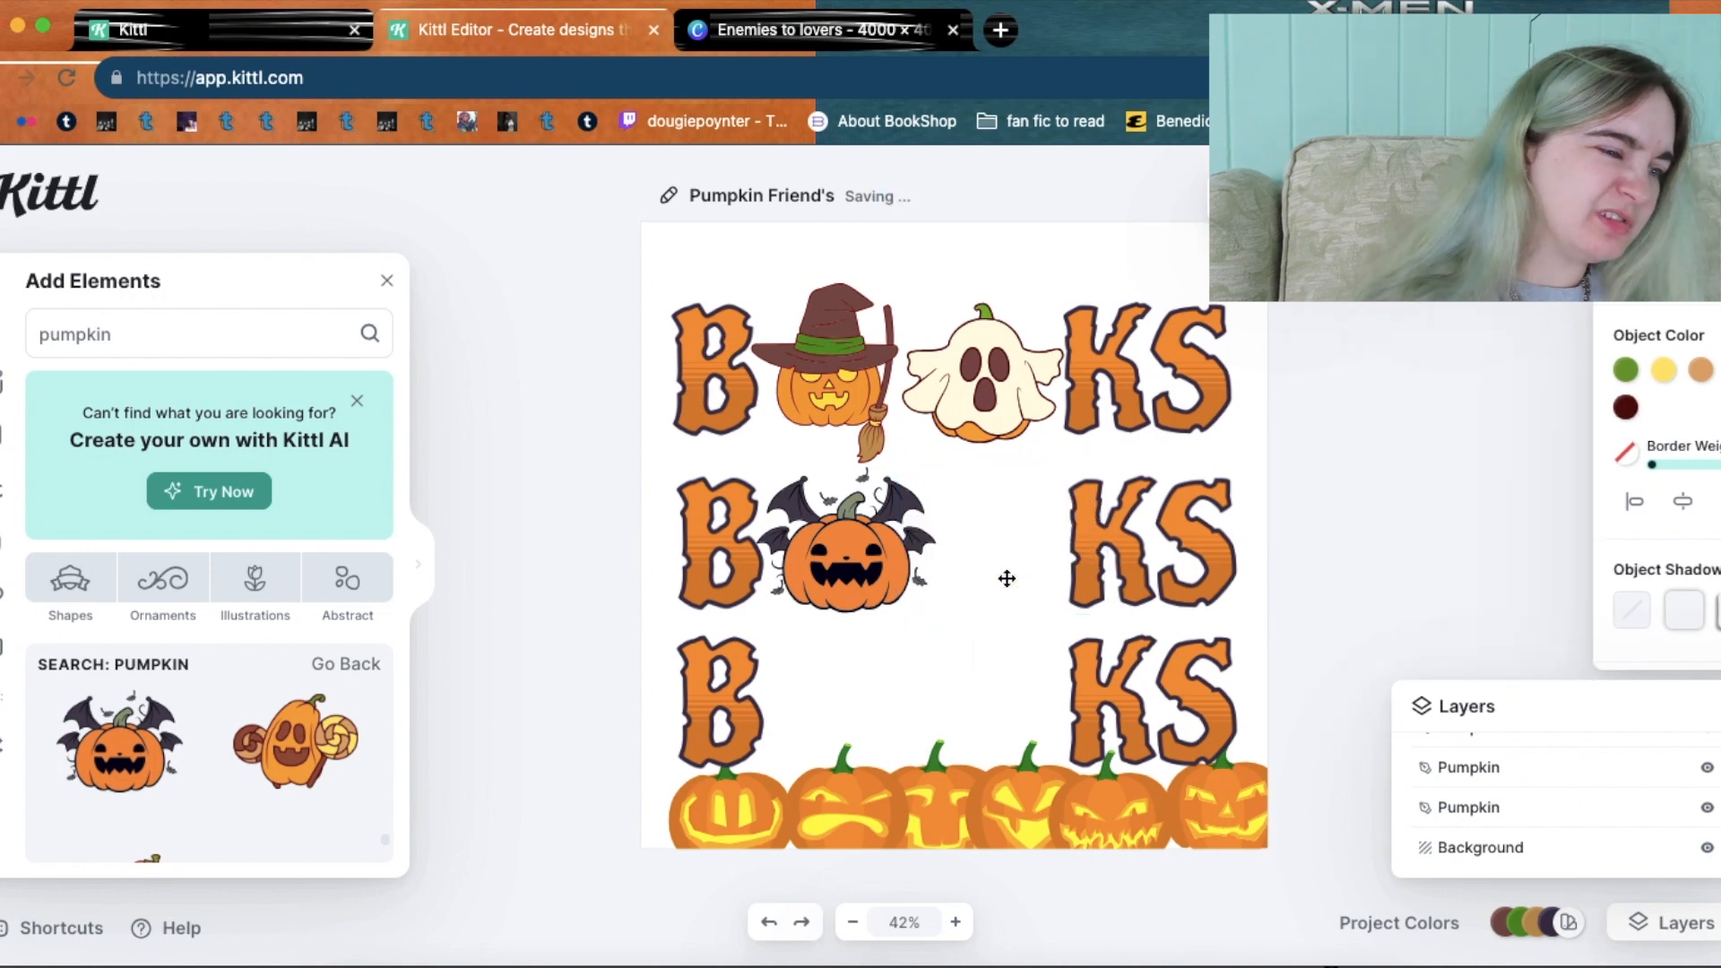
{"action": "left_click_drag", "start_coordinate": [387, 844], "coordinate": [1702, 799]}
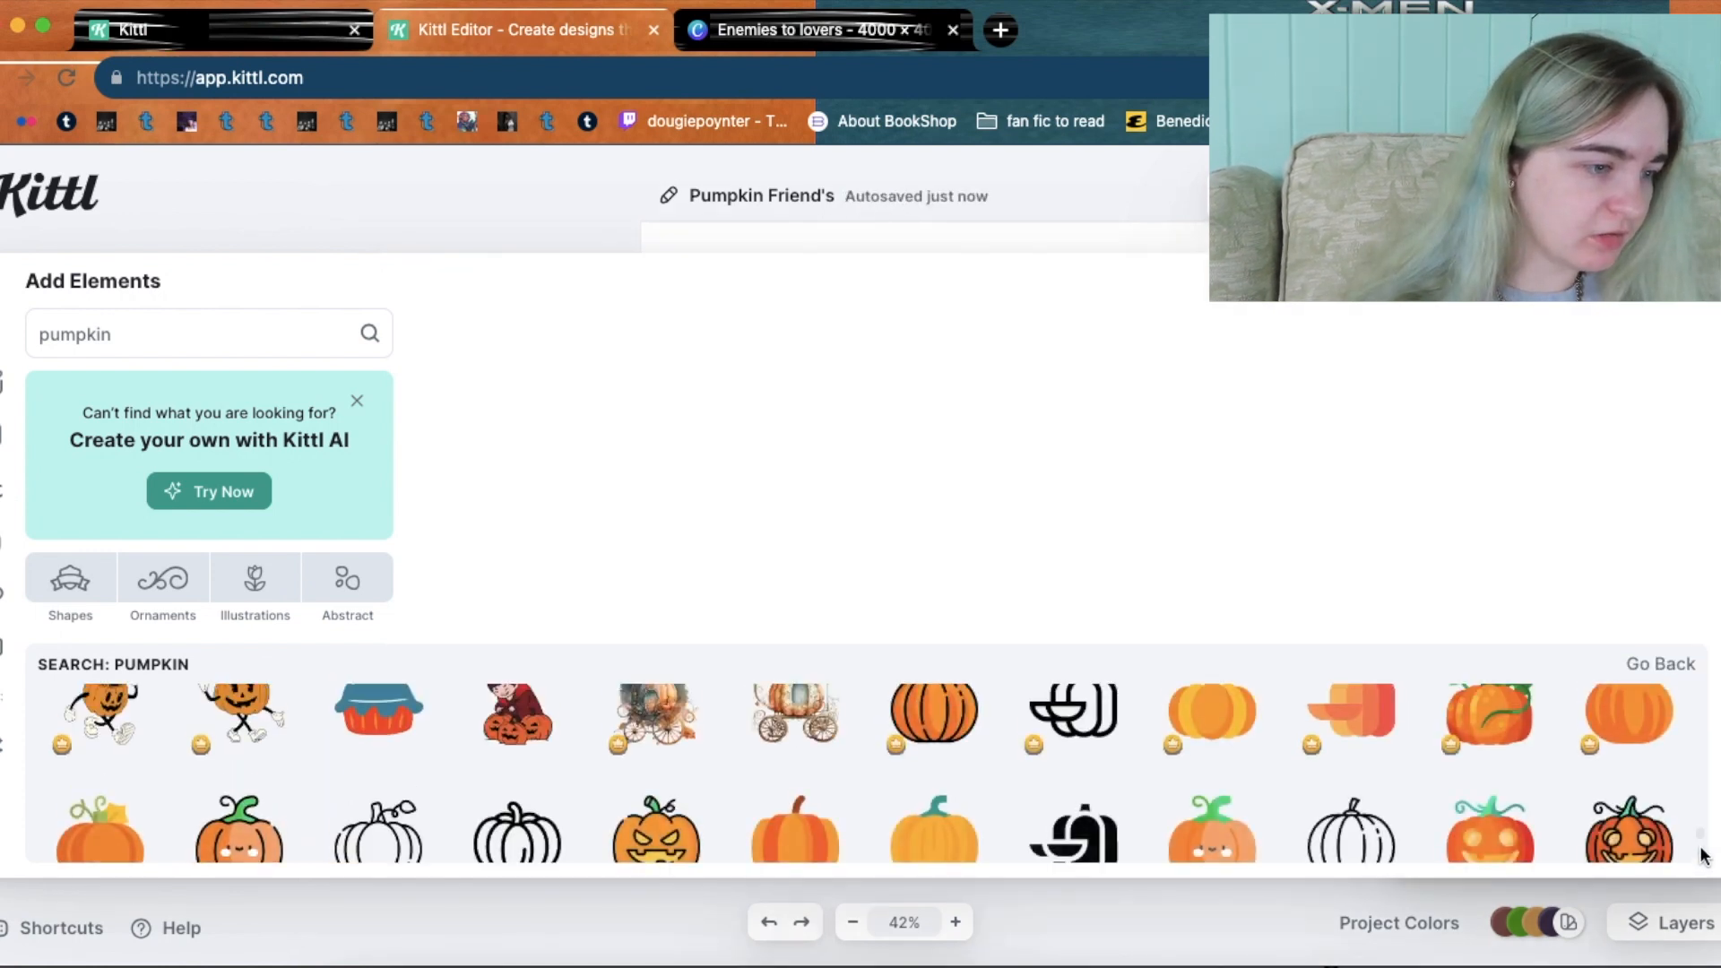
Add the purple witch-hat pumpkin from Elements and shrink it on the canvas.
{"action": "scroll", "coordinate": [1702, 852], "scroll_direction": "up", "scroll_amount": 5}
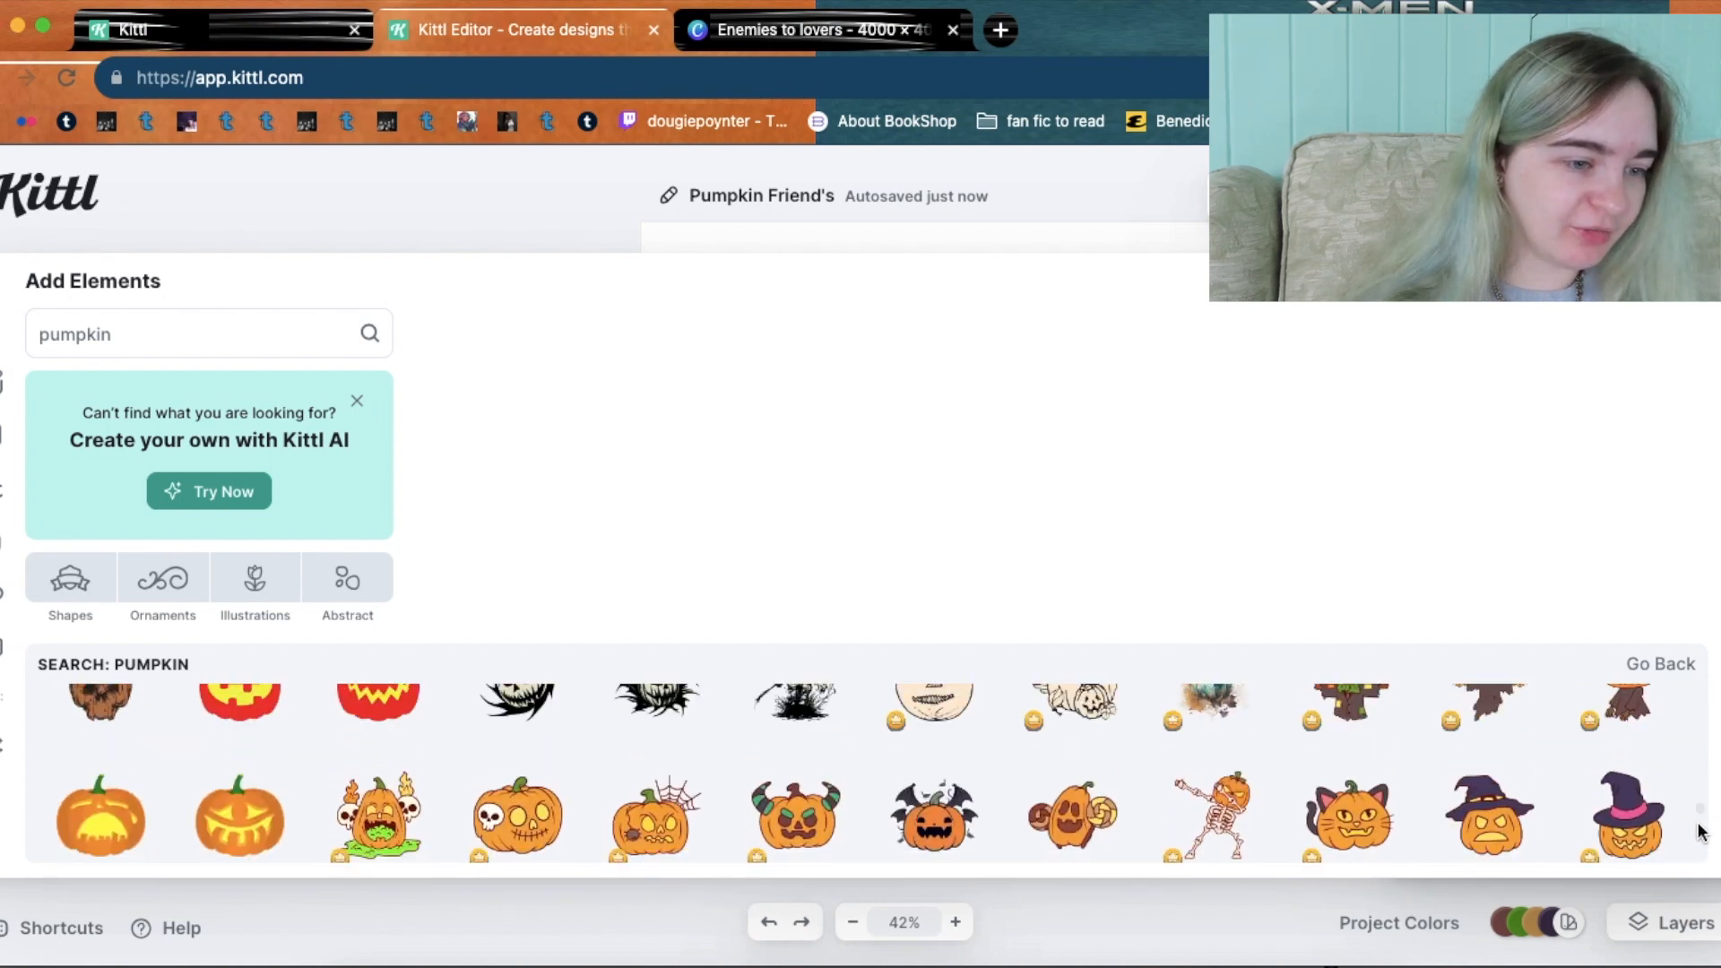
{"action": "scroll", "coordinate": [1701, 834], "scroll_direction": "down", "scroll_amount": 2}
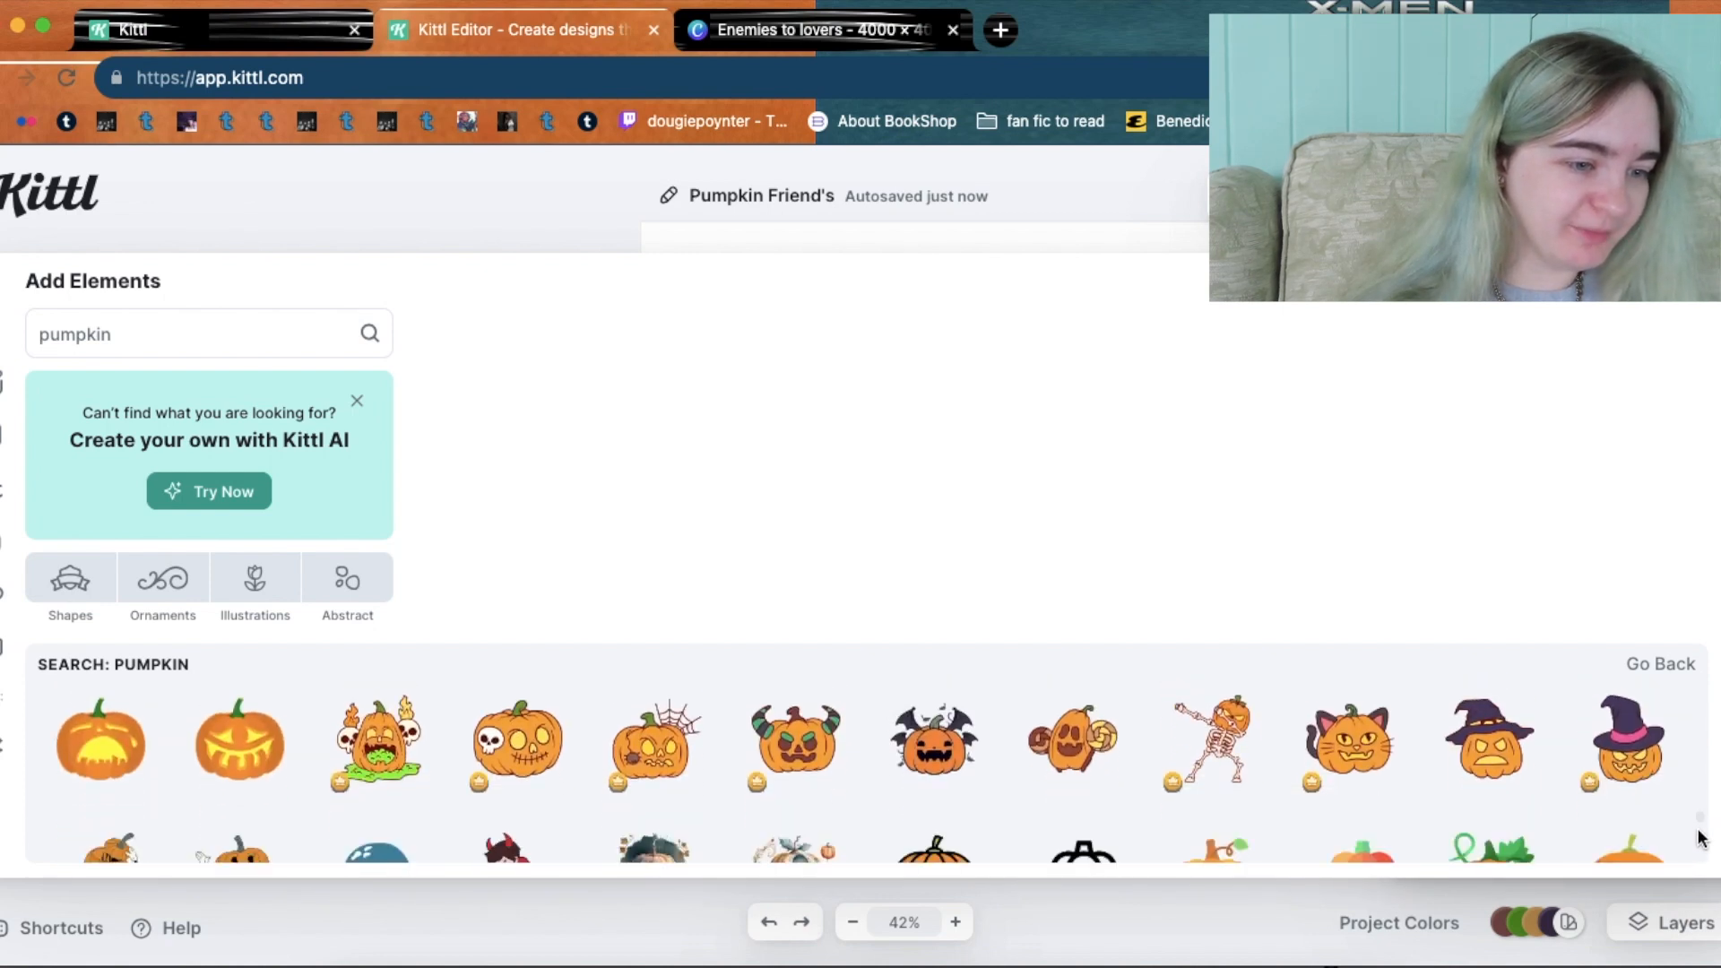
{"action": "left_click", "coordinate": [1524, 746]}
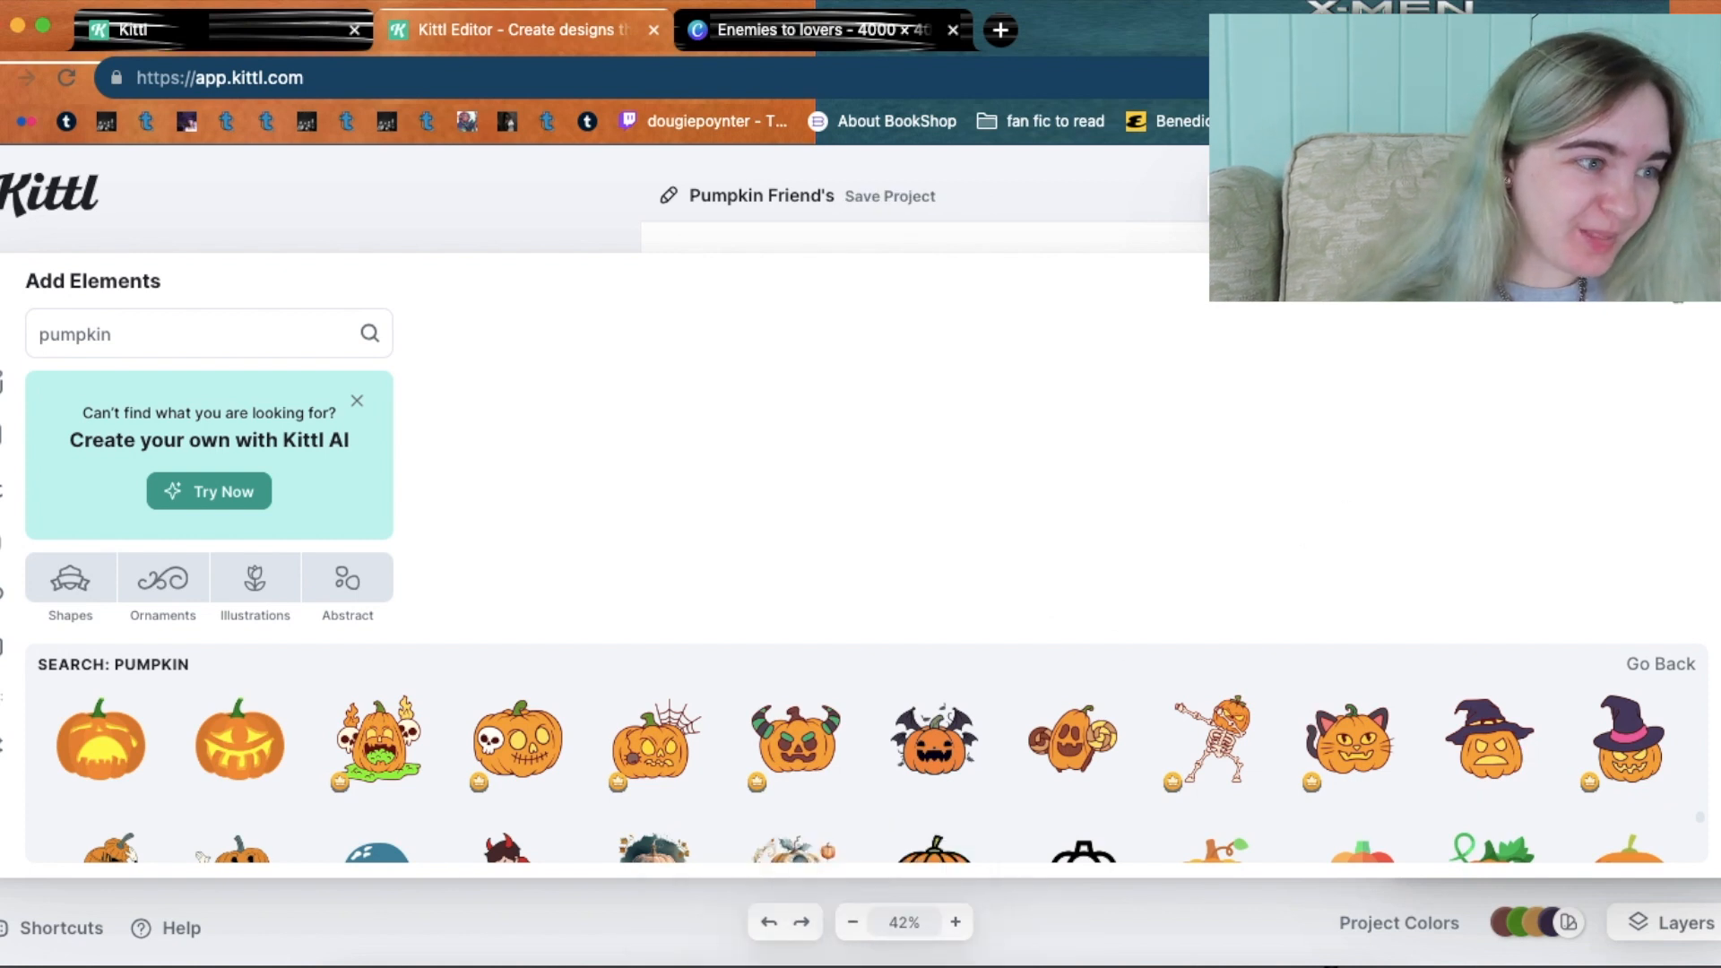
{"action": "left_click", "coordinate": [1675, 282]}
{"action": "left_click_drag", "start_coordinate": [917, 549], "coordinate": [1029, 536]}
{"action": "left_click_drag", "start_coordinate": [861, 445], "coordinate": [937, 485]}
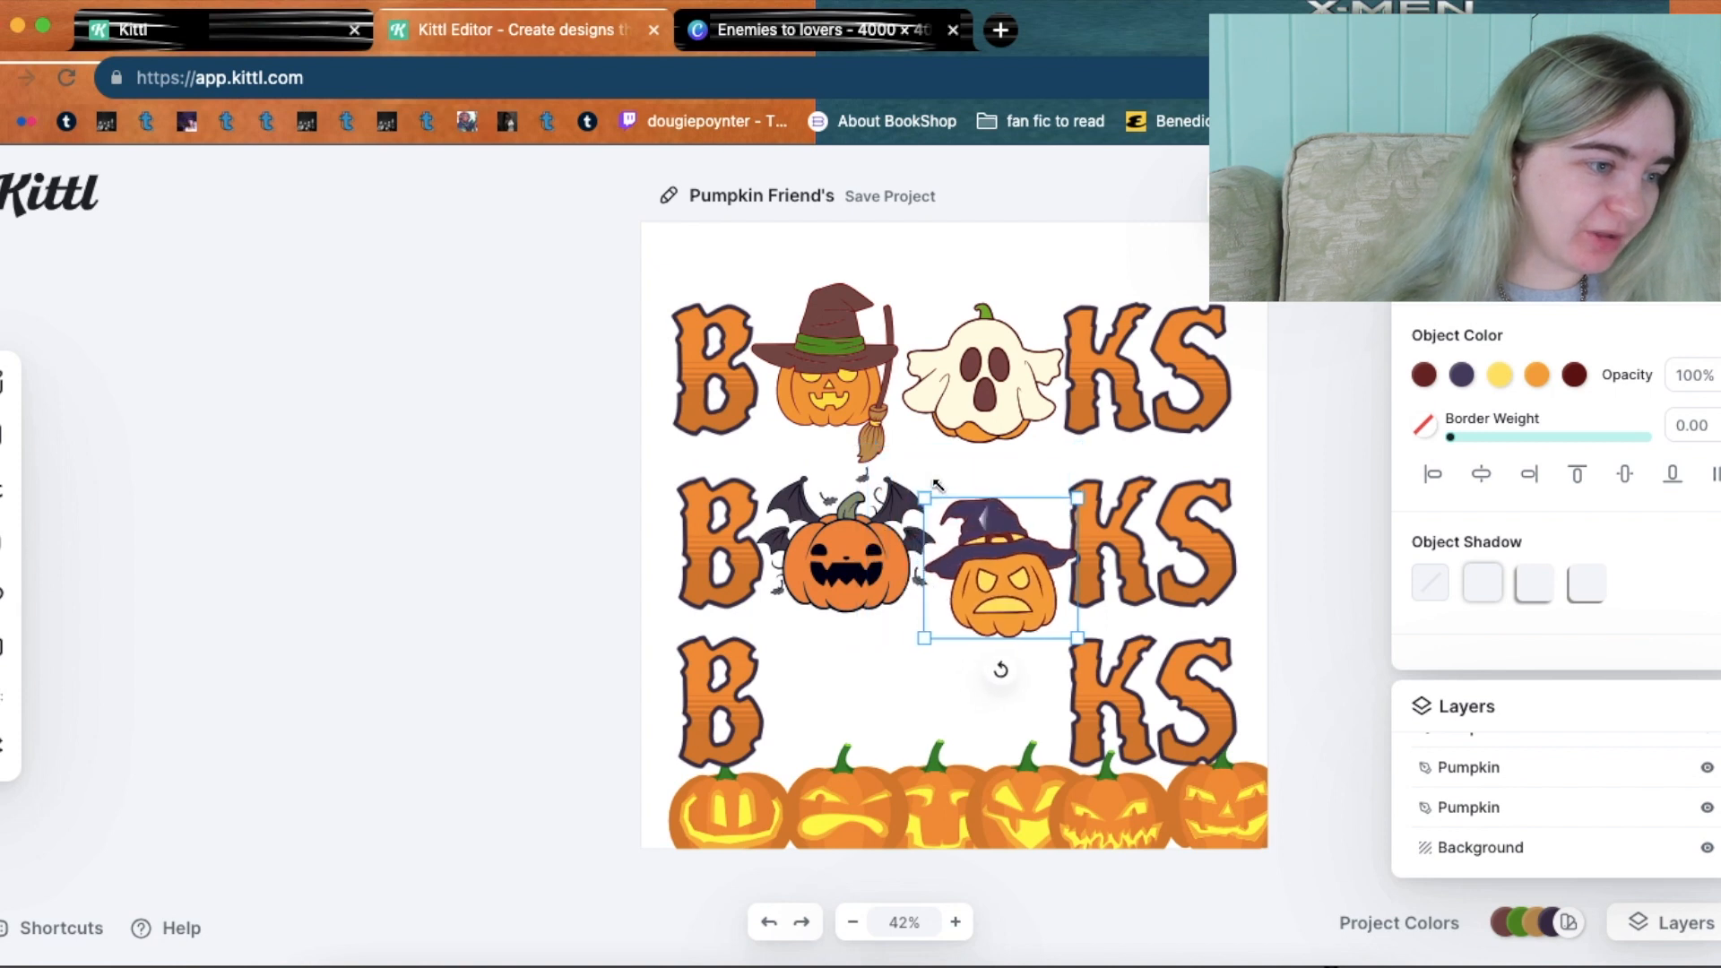
{"action": "left_click_drag", "start_coordinate": [997, 544], "coordinate": [993, 483]}
Place the witch-hat pumpkin in the top row's O gap and the slightly smaller ghost pumpkin in the middle row.
{"action": "left_click_drag", "start_coordinate": [977, 378], "coordinate": [834, 692]}
{"action": "left_click", "coordinate": [1013, 539]}
{"action": "left_click_drag", "start_coordinate": [1013, 539], "coordinate": [1001, 365]}
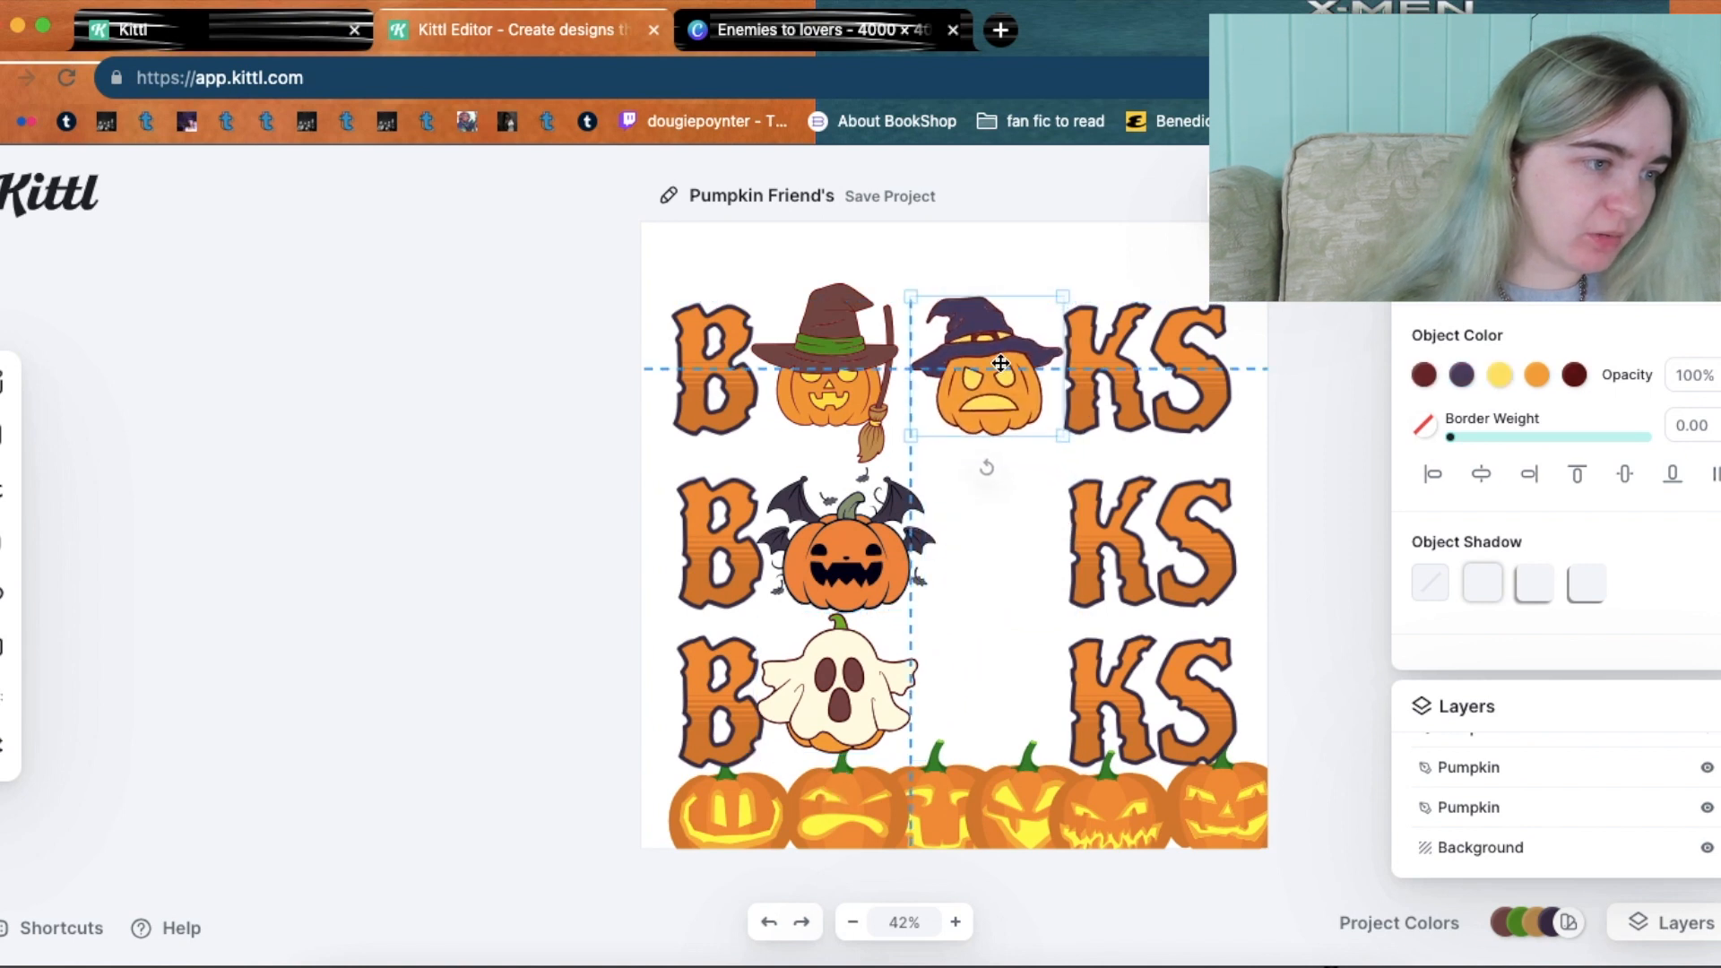
{"action": "left_click_drag", "start_coordinate": [899, 663], "coordinate": [1031, 549]}
{"action": "mouse_move", "coordinate": [1079, 473]}
{"action": "left_mouse_down"}
{"action": "mouse_move", "coordinate": [1064, 484]}
{"action": "mouse_move", "coordinate": [1099, 453]}
{"action": "left_mouse_up"}
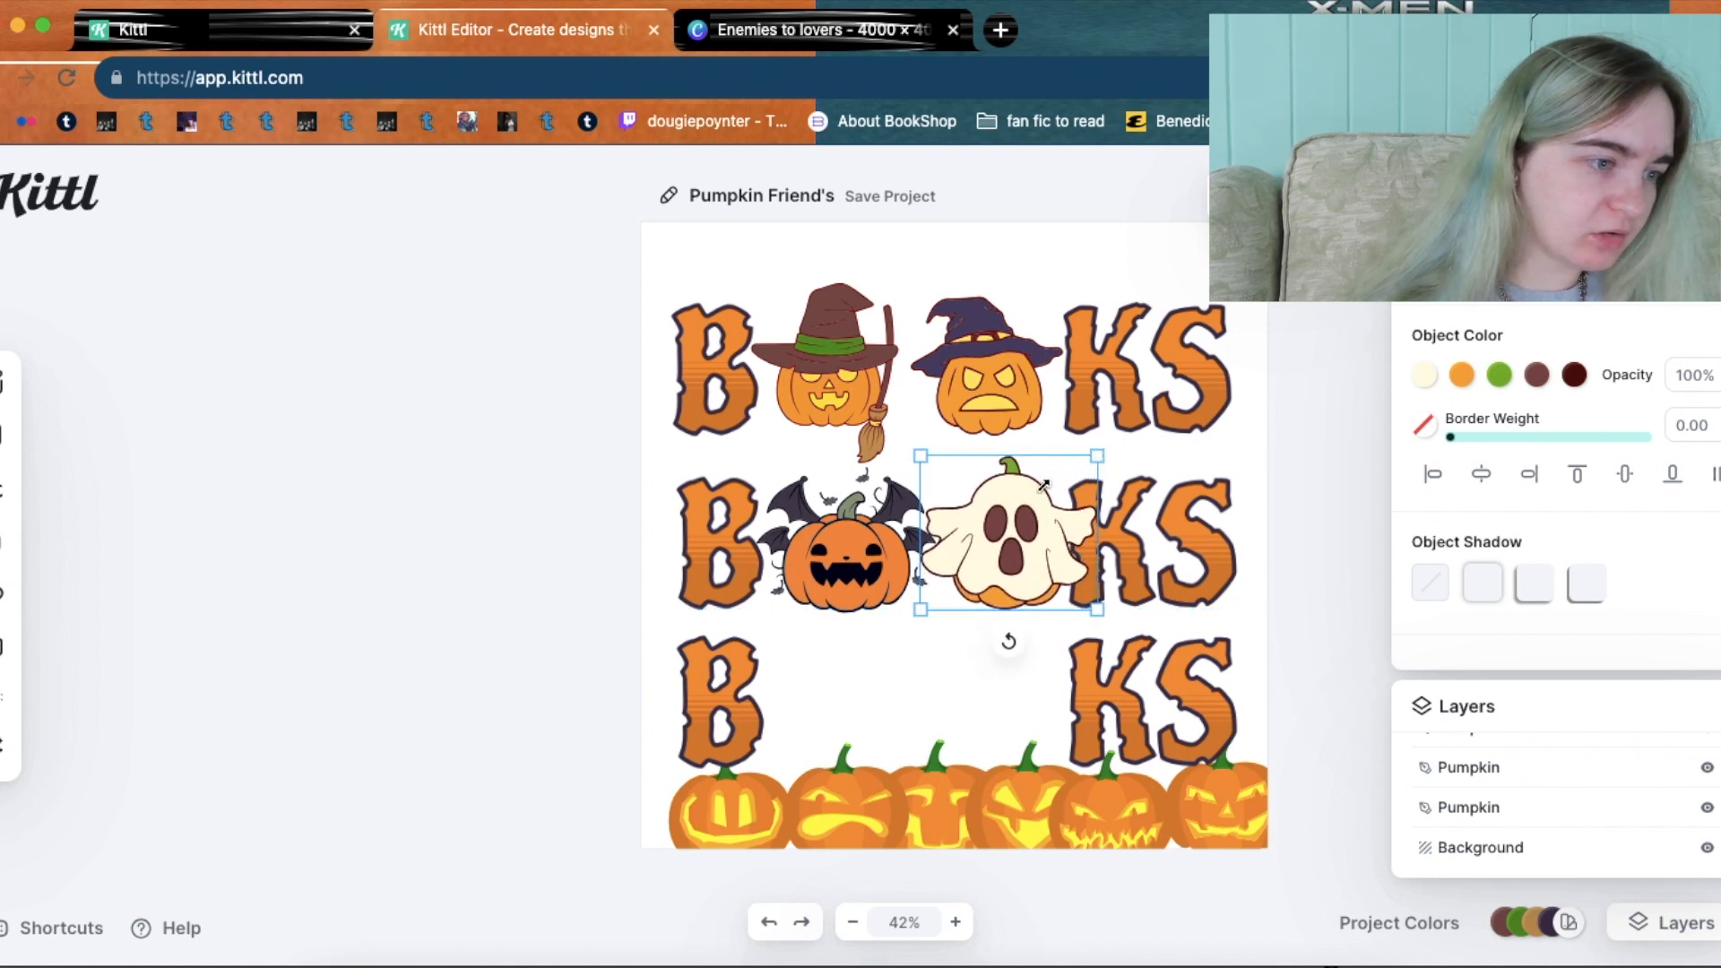
Resize the bat-winged pumpkin, and enlarge the broom-witch pumpkin to line up with the letters.
{"action": "left_click", "coordinate": [858, 542]}
{"action": "left_click_drag", "start_coordinate": [756, 465], "coordinate": [750, 459]}
{"action": "left_click", "coordinate": [818, 363]}
{"action": "left_click", "coordinate": [749, 279]}
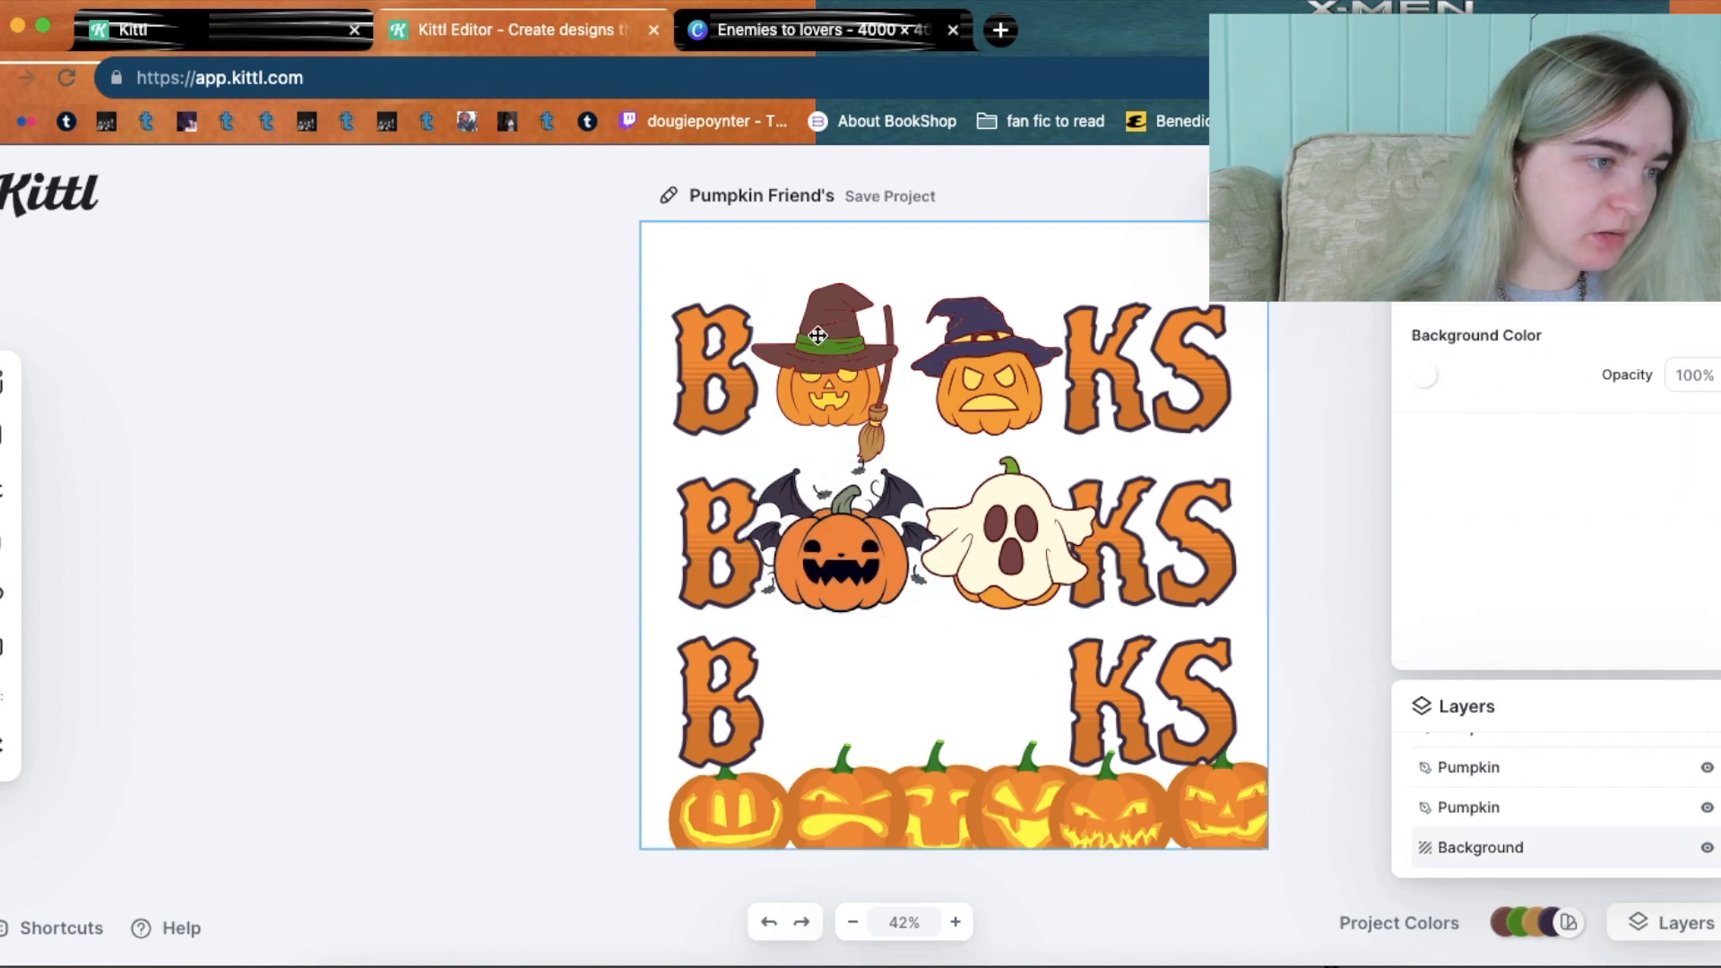
{"action": "left_click", "coordinate": [767, 308]}
{"action": "left_click_drag", "start_coordinate": [752, 283], "coordinate": [734, 267]}
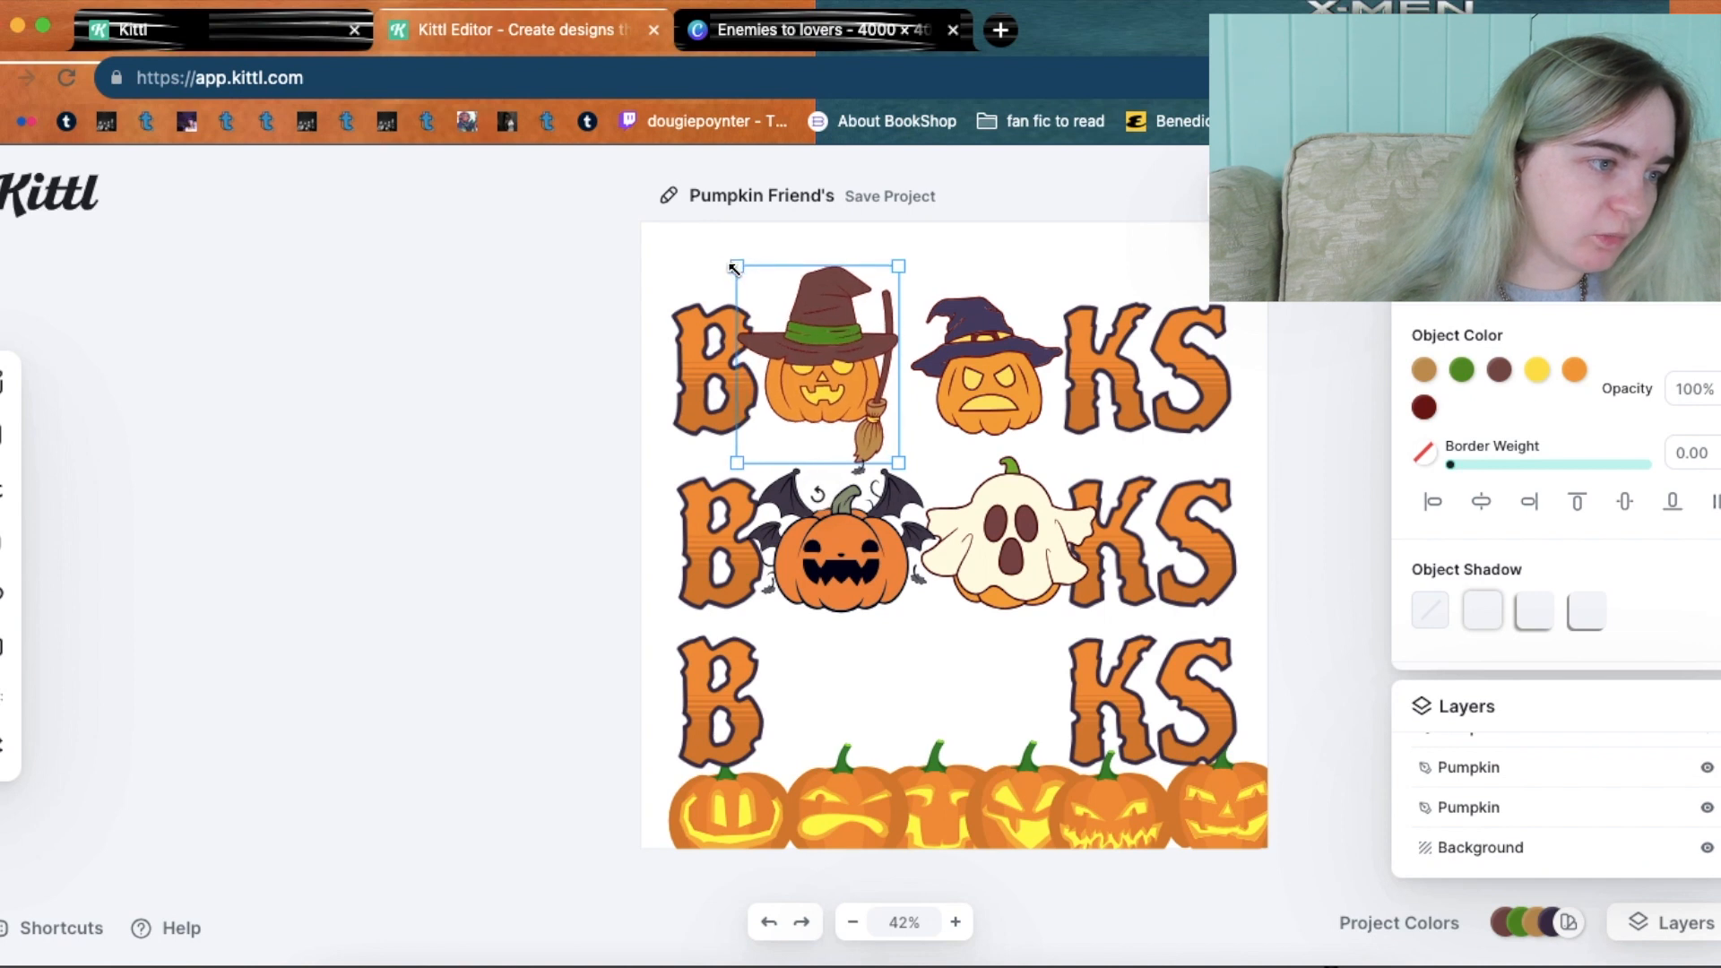
{"action": "left_click_drag", "start_coordinate": [853, 381], "coordinate": [858, 385]}
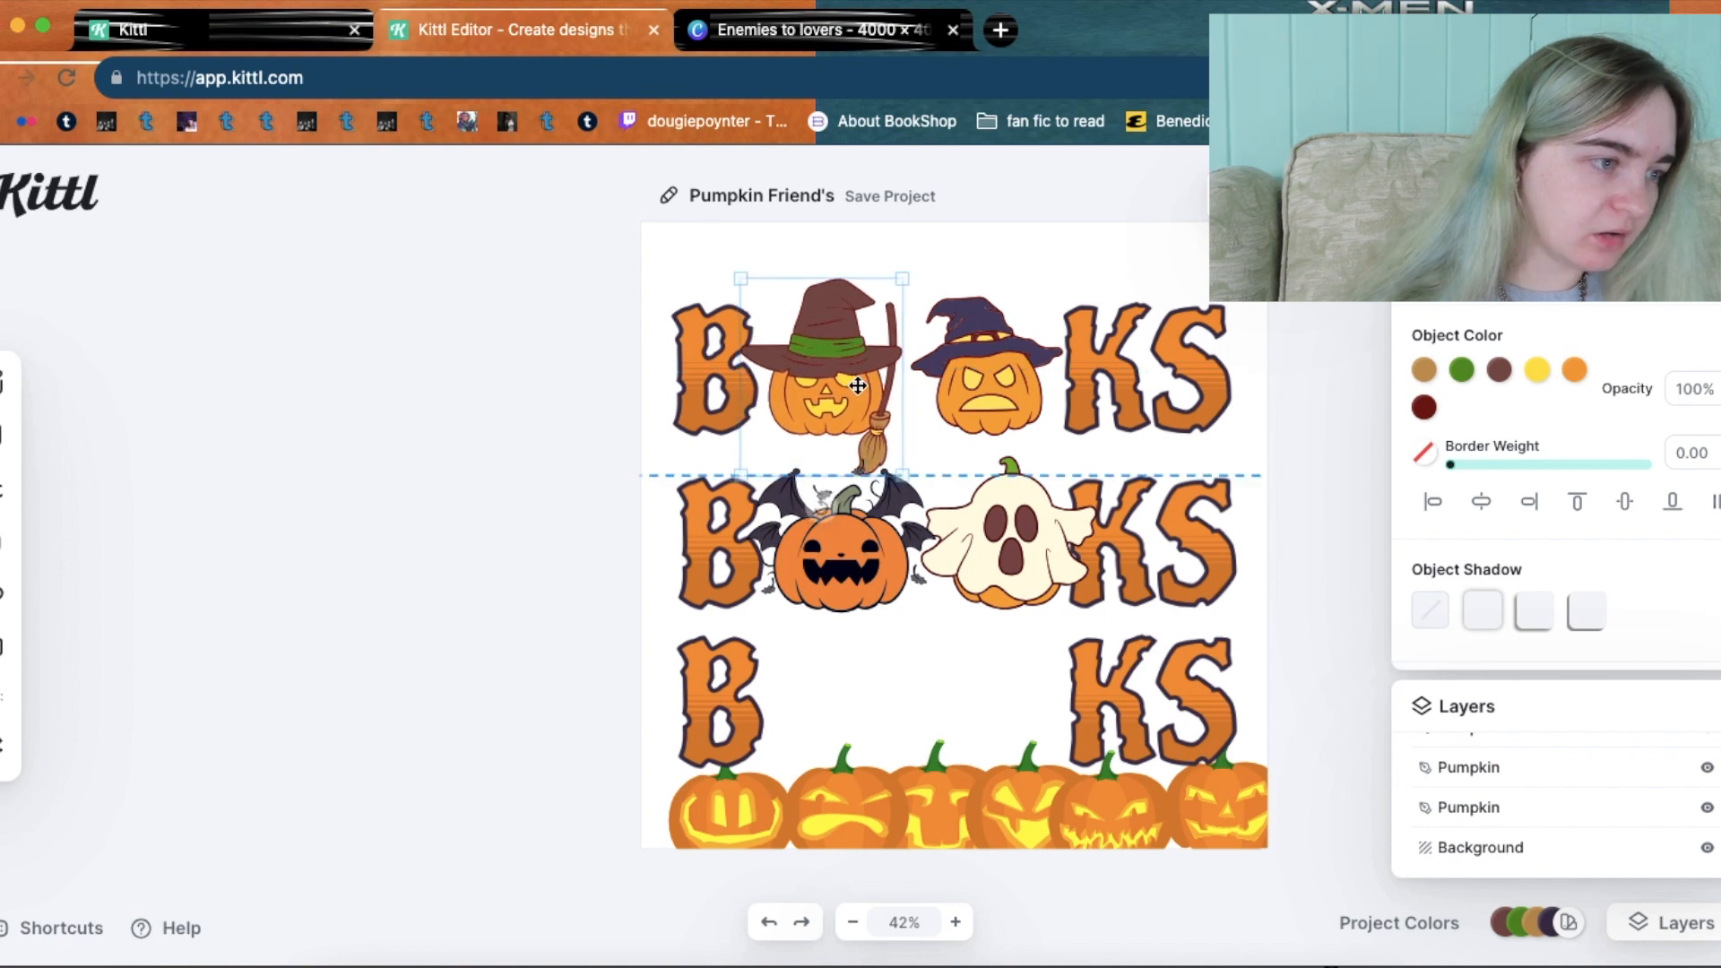
Enlarge the purple-hat pumpkin and shift it down and right within the top row.
{"action": "left_click", "coordinate": [984, 384]}
{"action": "left_click_drag", "start_coordinate": [908, 292], "coordinate": [884, 278]}
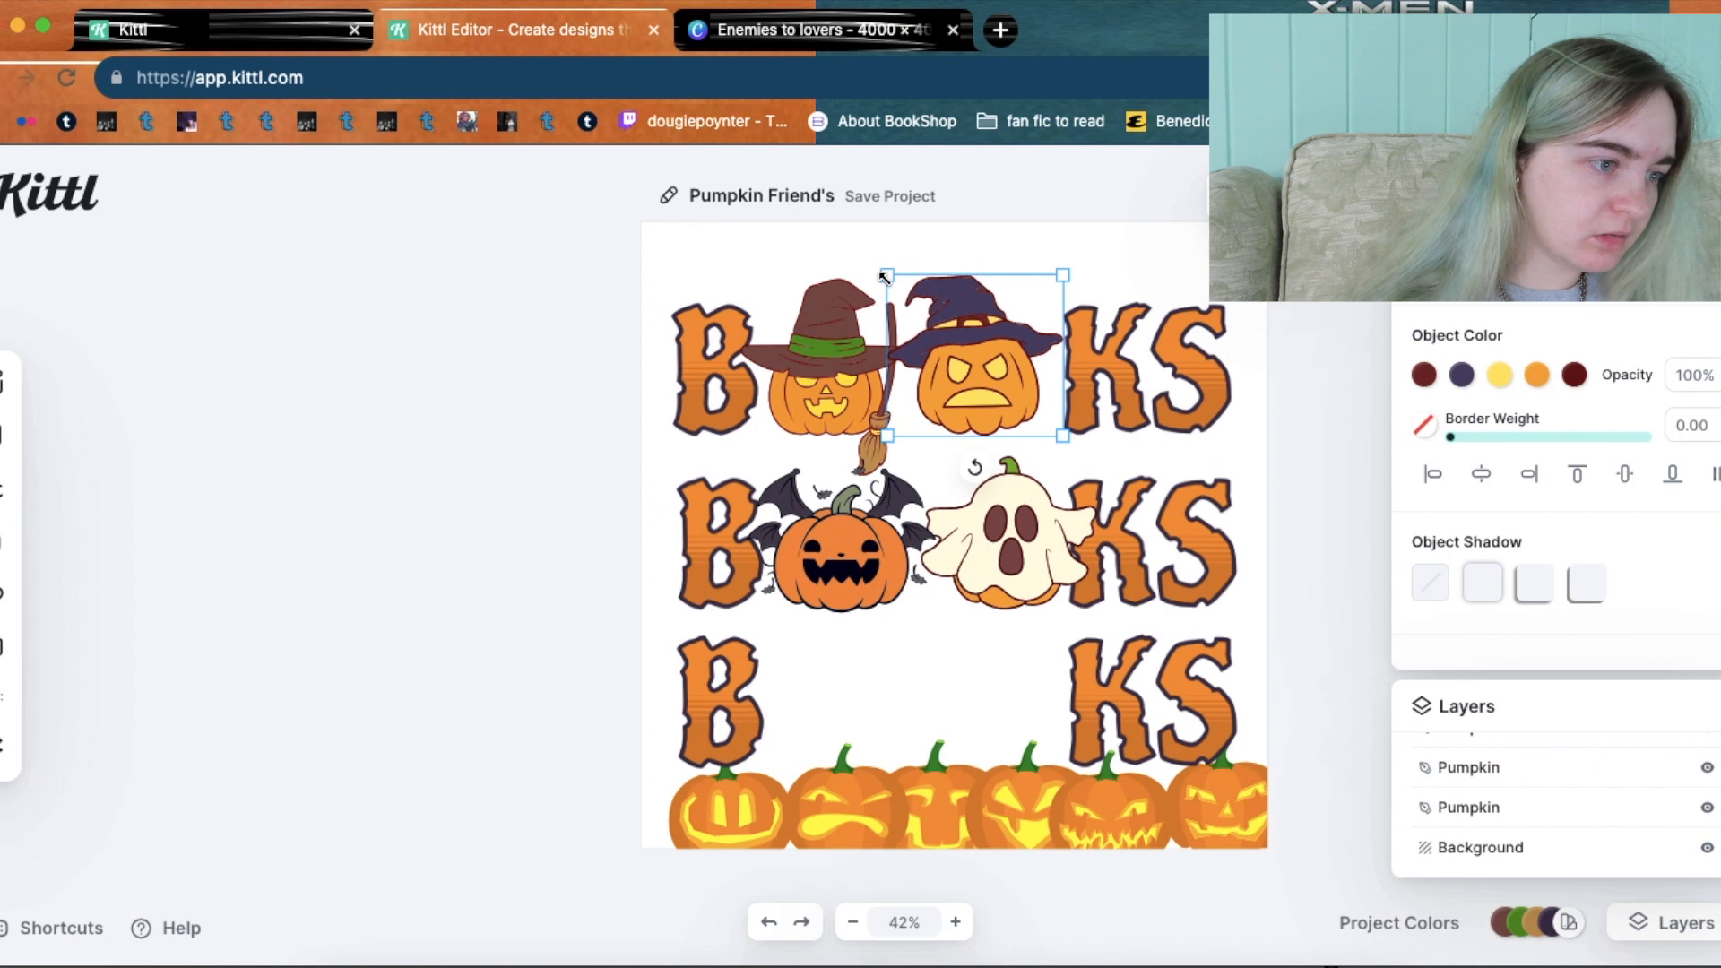
{"action": "left_click_drag", "start_coordinate": [967, 364], "coordinate": [974, 380]}
{"action": "left_click_drag", "start_coordinate": [975, 383], "coordinate": [975, 383]}
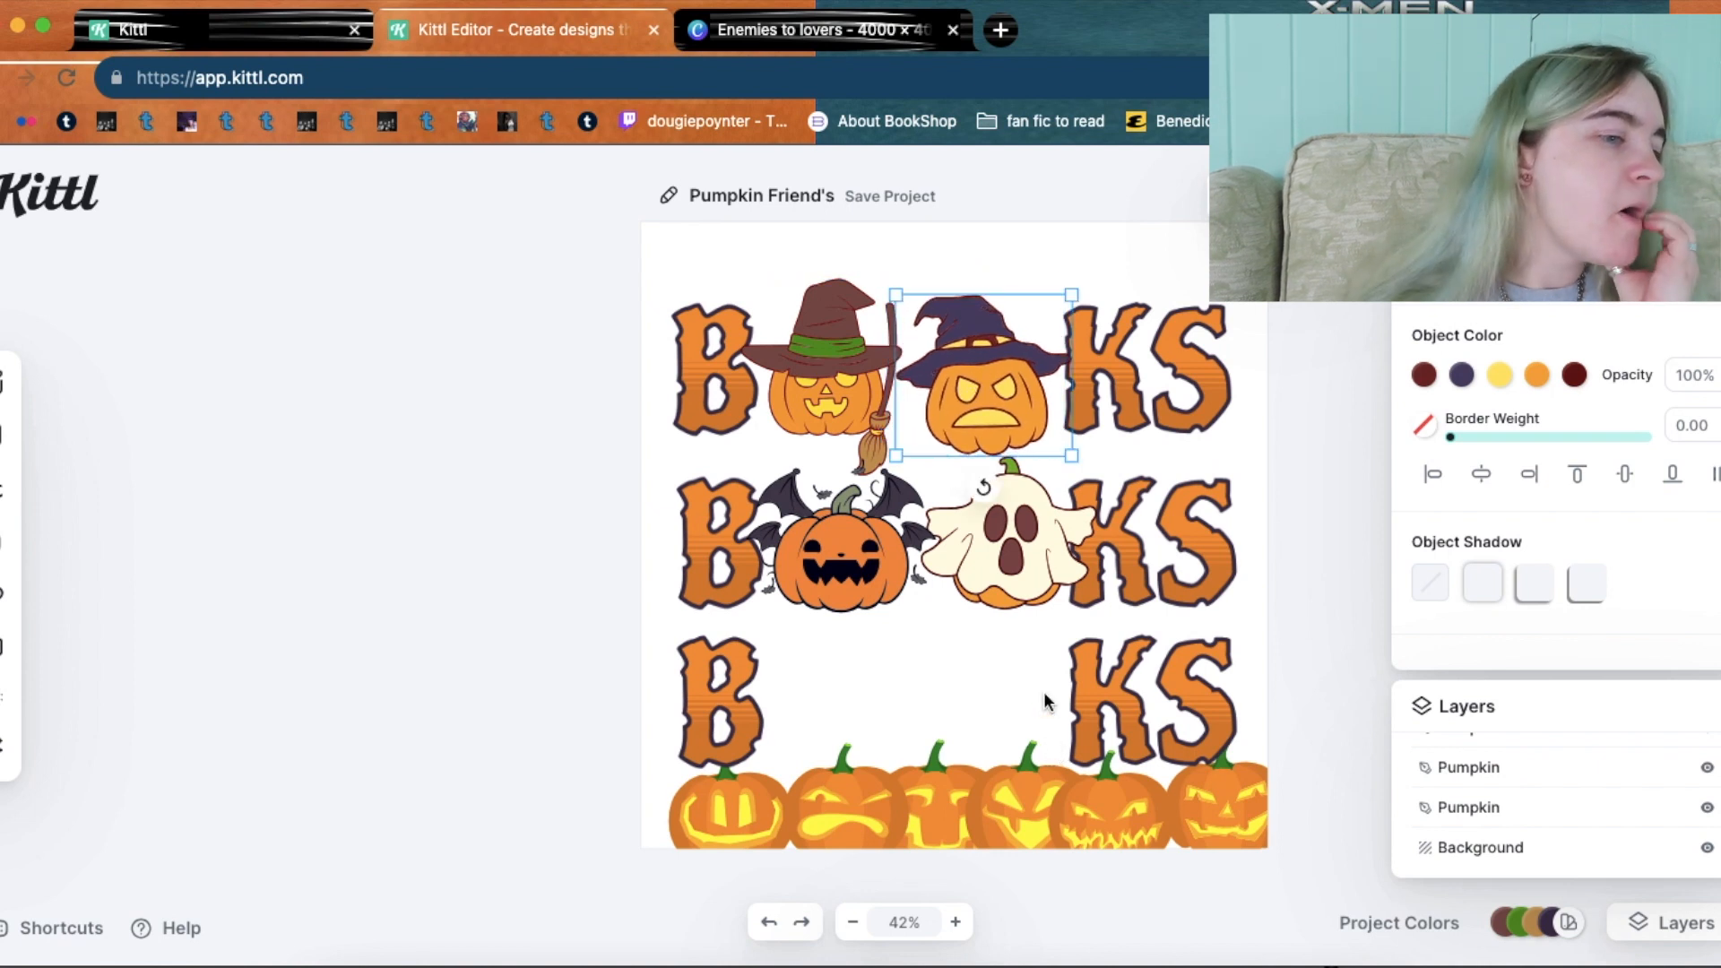
{"action": "left_click", "coordinate": [1302, 599]}
Reopen the pumpkin graphics results in Elements and expand them into the full-width view.
{"action": "mouse_move", "coordinate": [4, 571]}
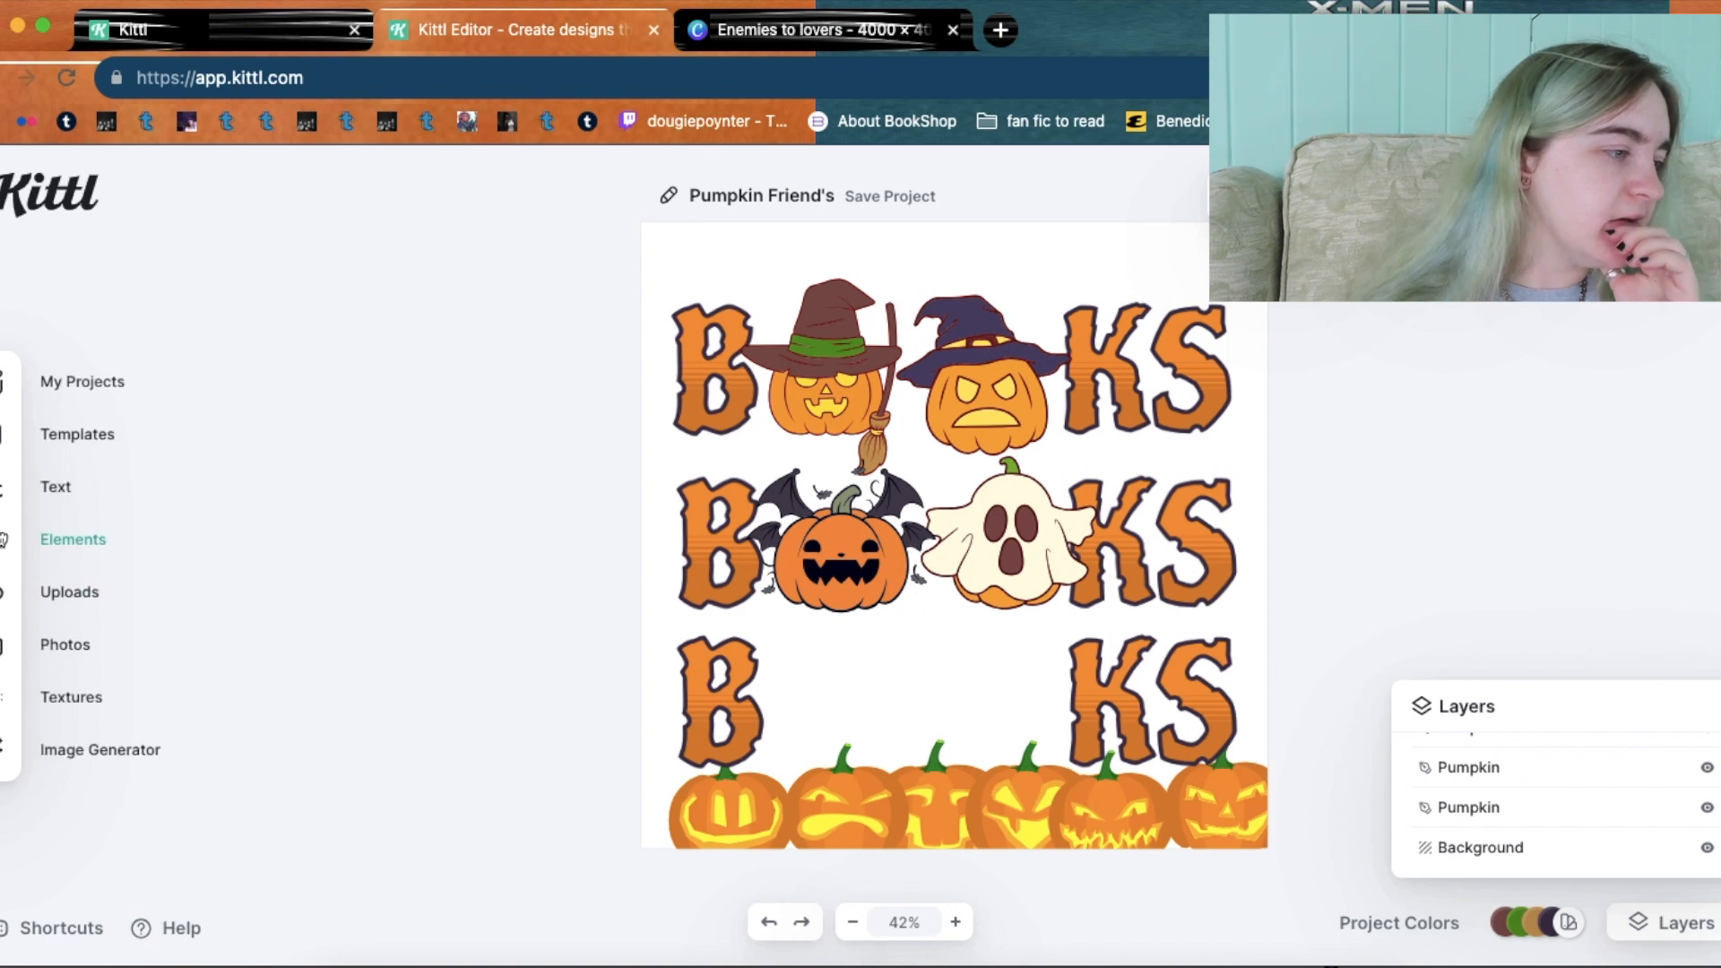
{"action": "left_click", "coordinate": [5, 539]}
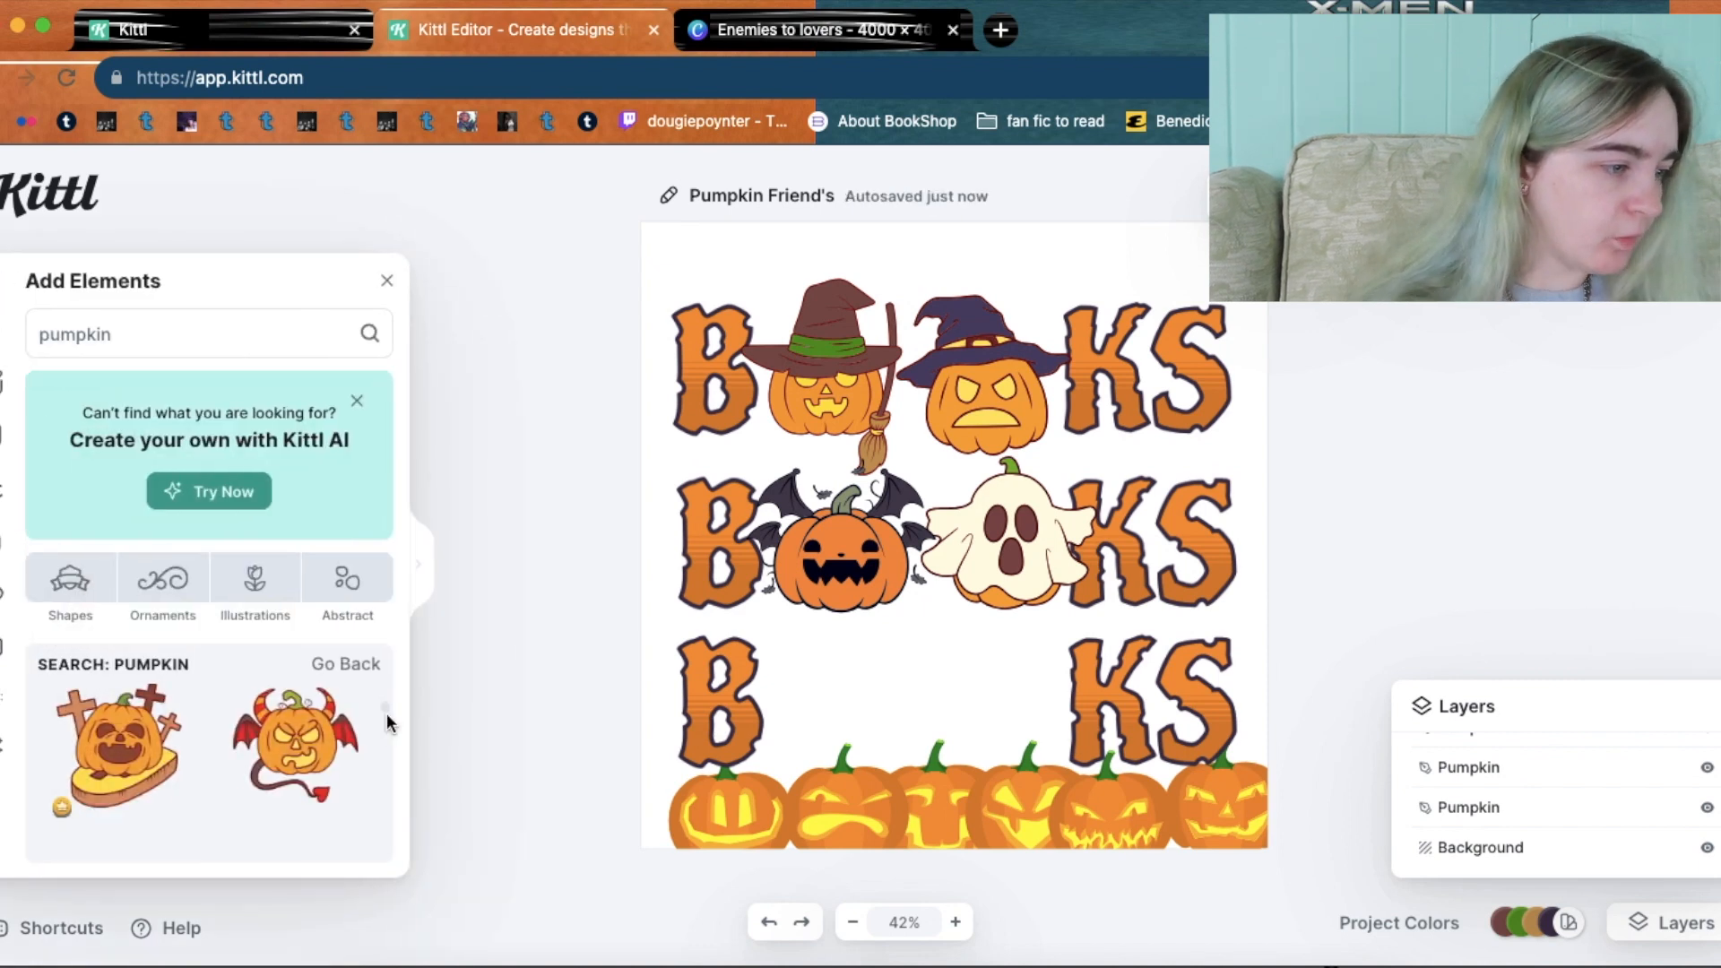
{"action": "scroll", "coordinate": [385, 708], "scroll_direction": "down", "scroll_amount": 3}
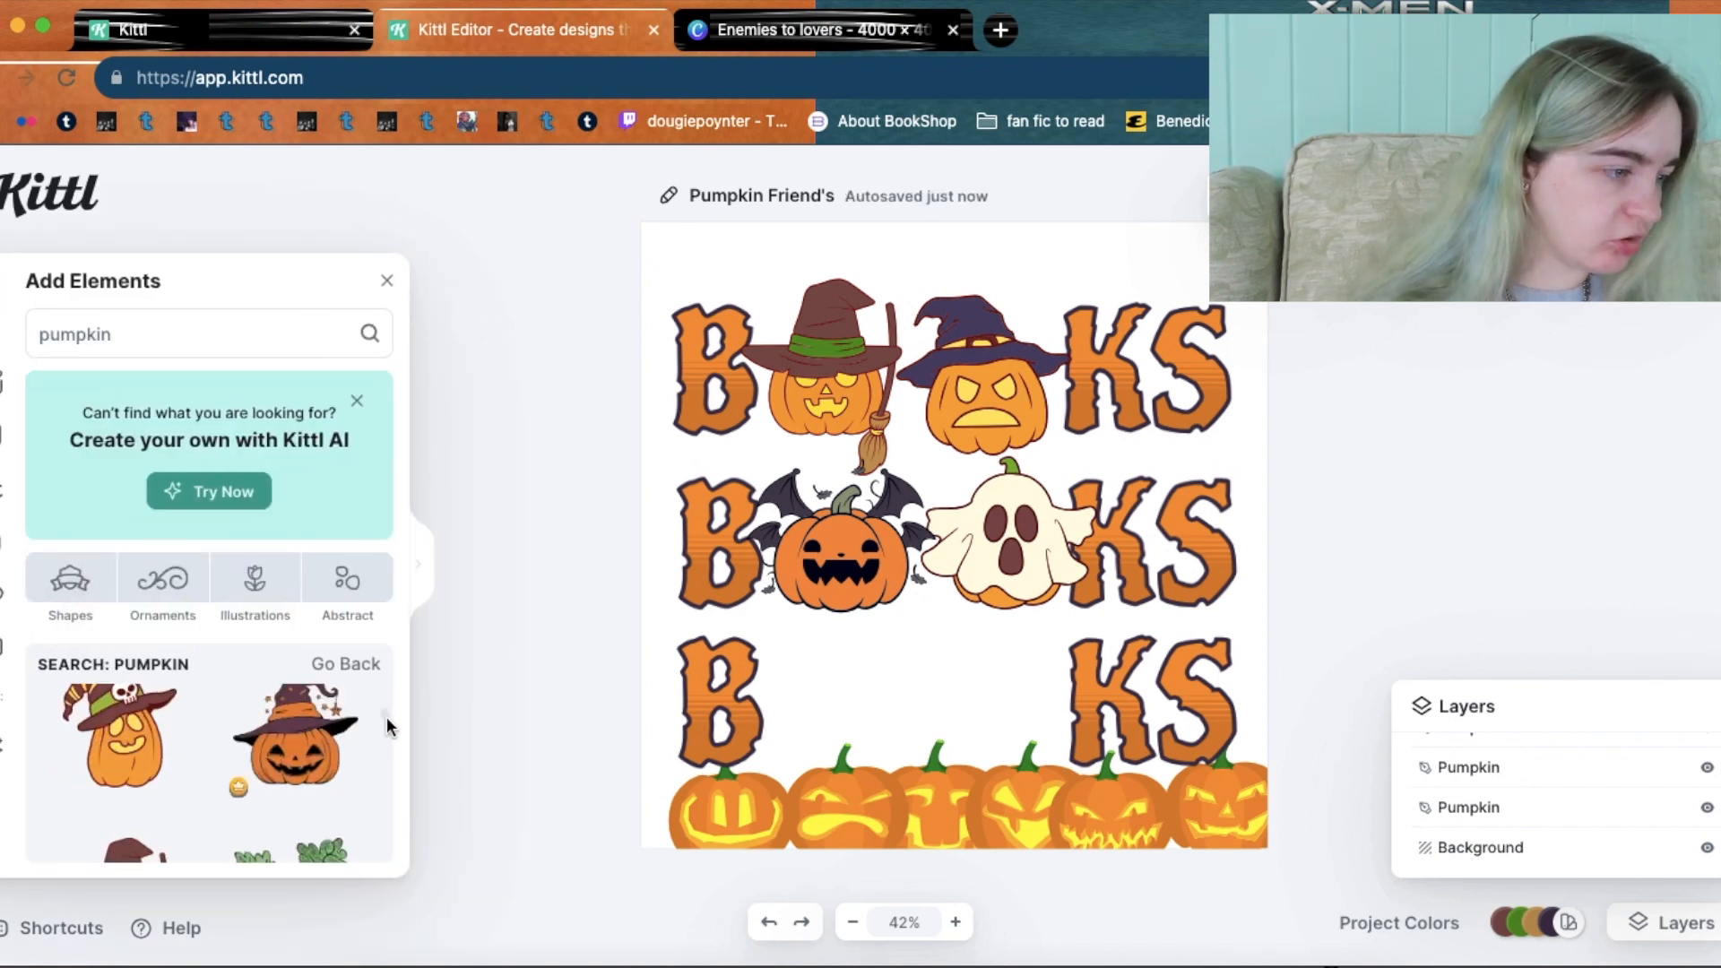
{"action": "left_click", "coordinate": [420, 567]}
{"action": "left_click_drag", "start_coordinate": [1702, 719], "coordinate": [1700, 920]}
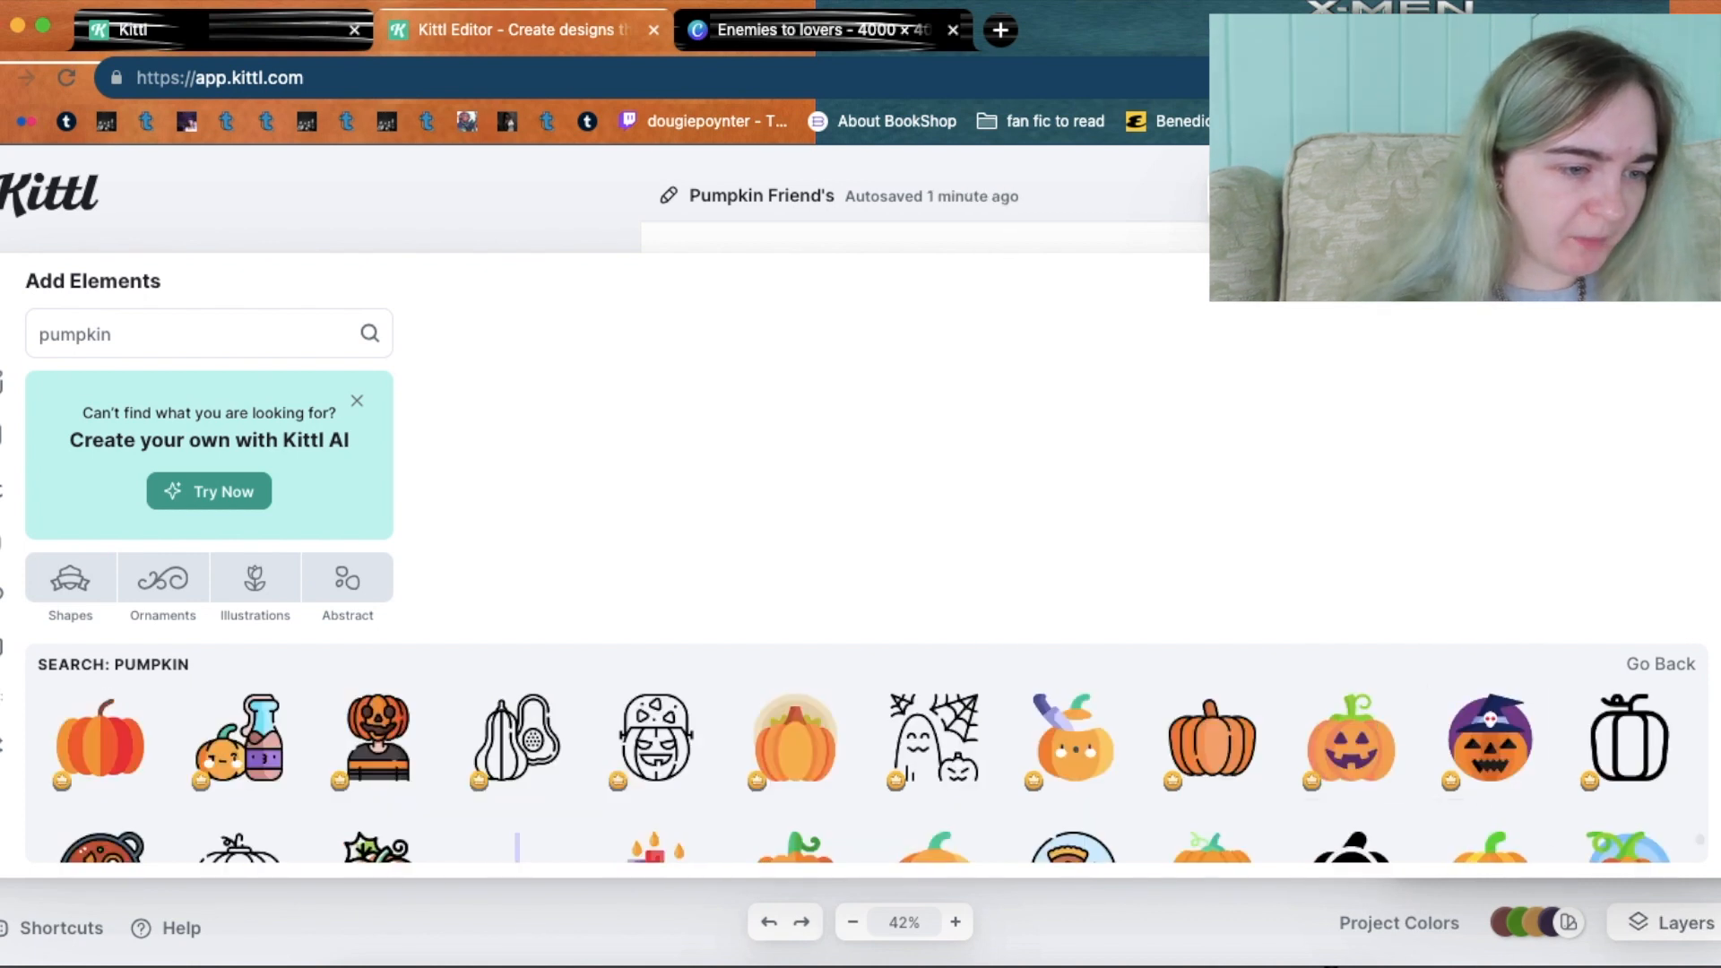
Browse down the pumpkin results to the witch-hat, devil-winged and unicorn pumpkins.
{"action": "scroll", "coordinate": [1701, 847], "scroll_direction": "down", "scroll_amount": 2}
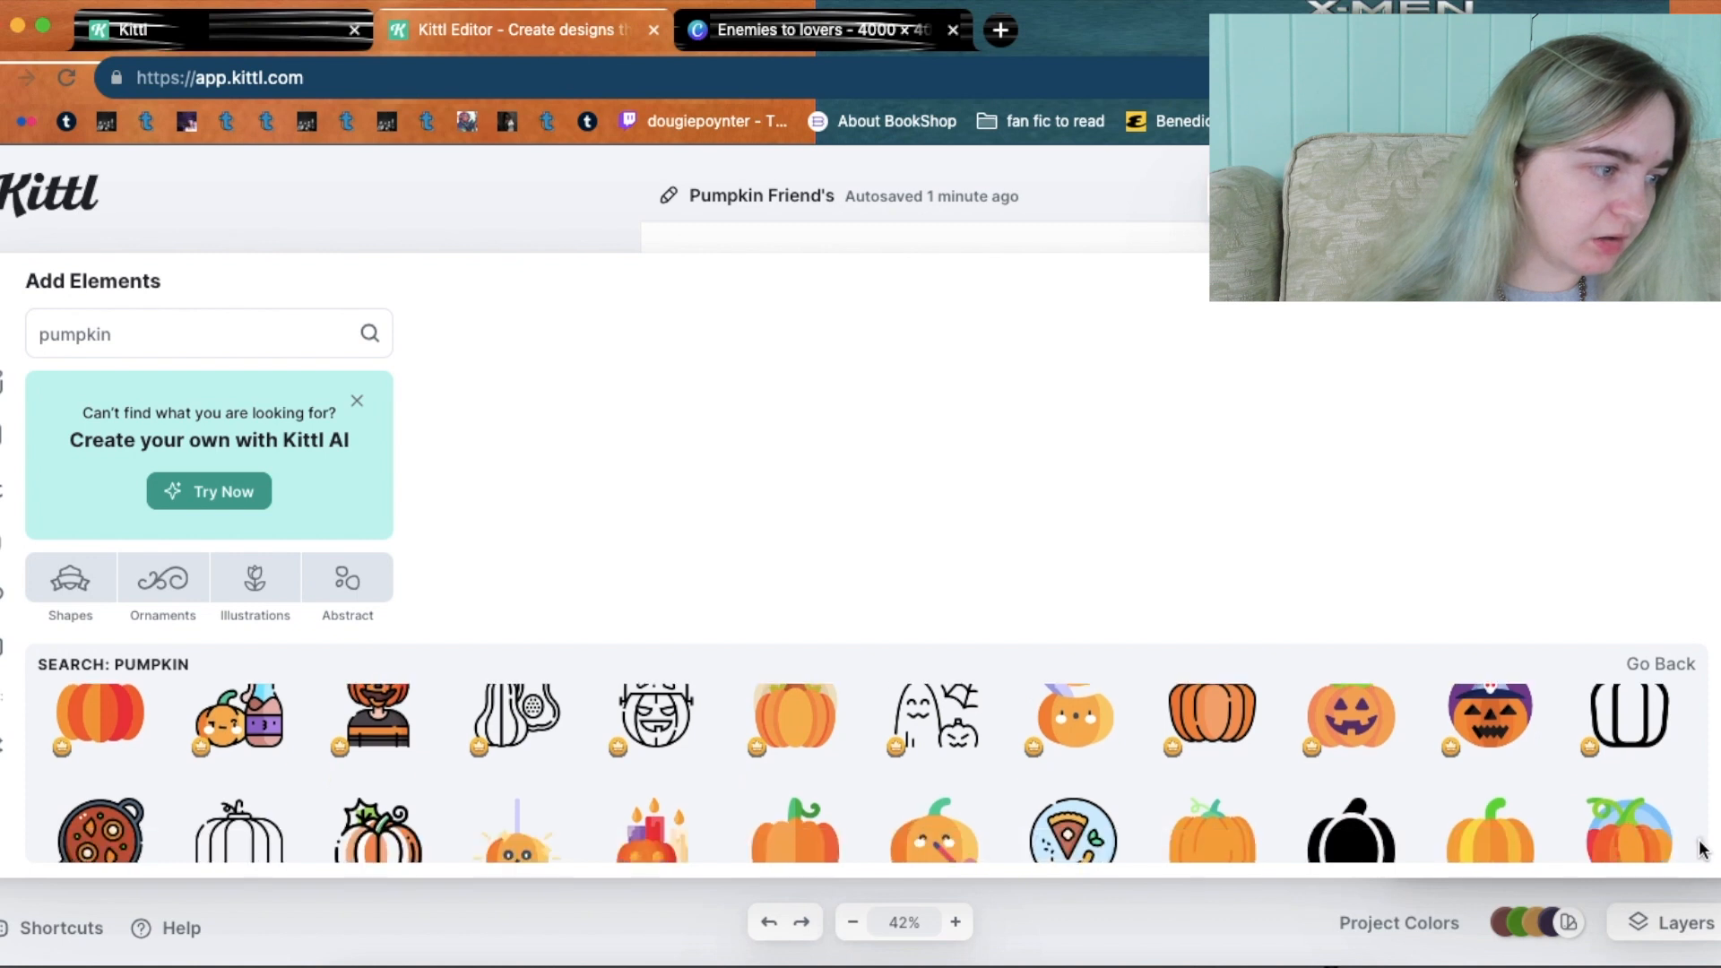
{"action": "scroll", "coordinate": [1702, 852], "scroll_direction": "down", "scroll_amount": 5}
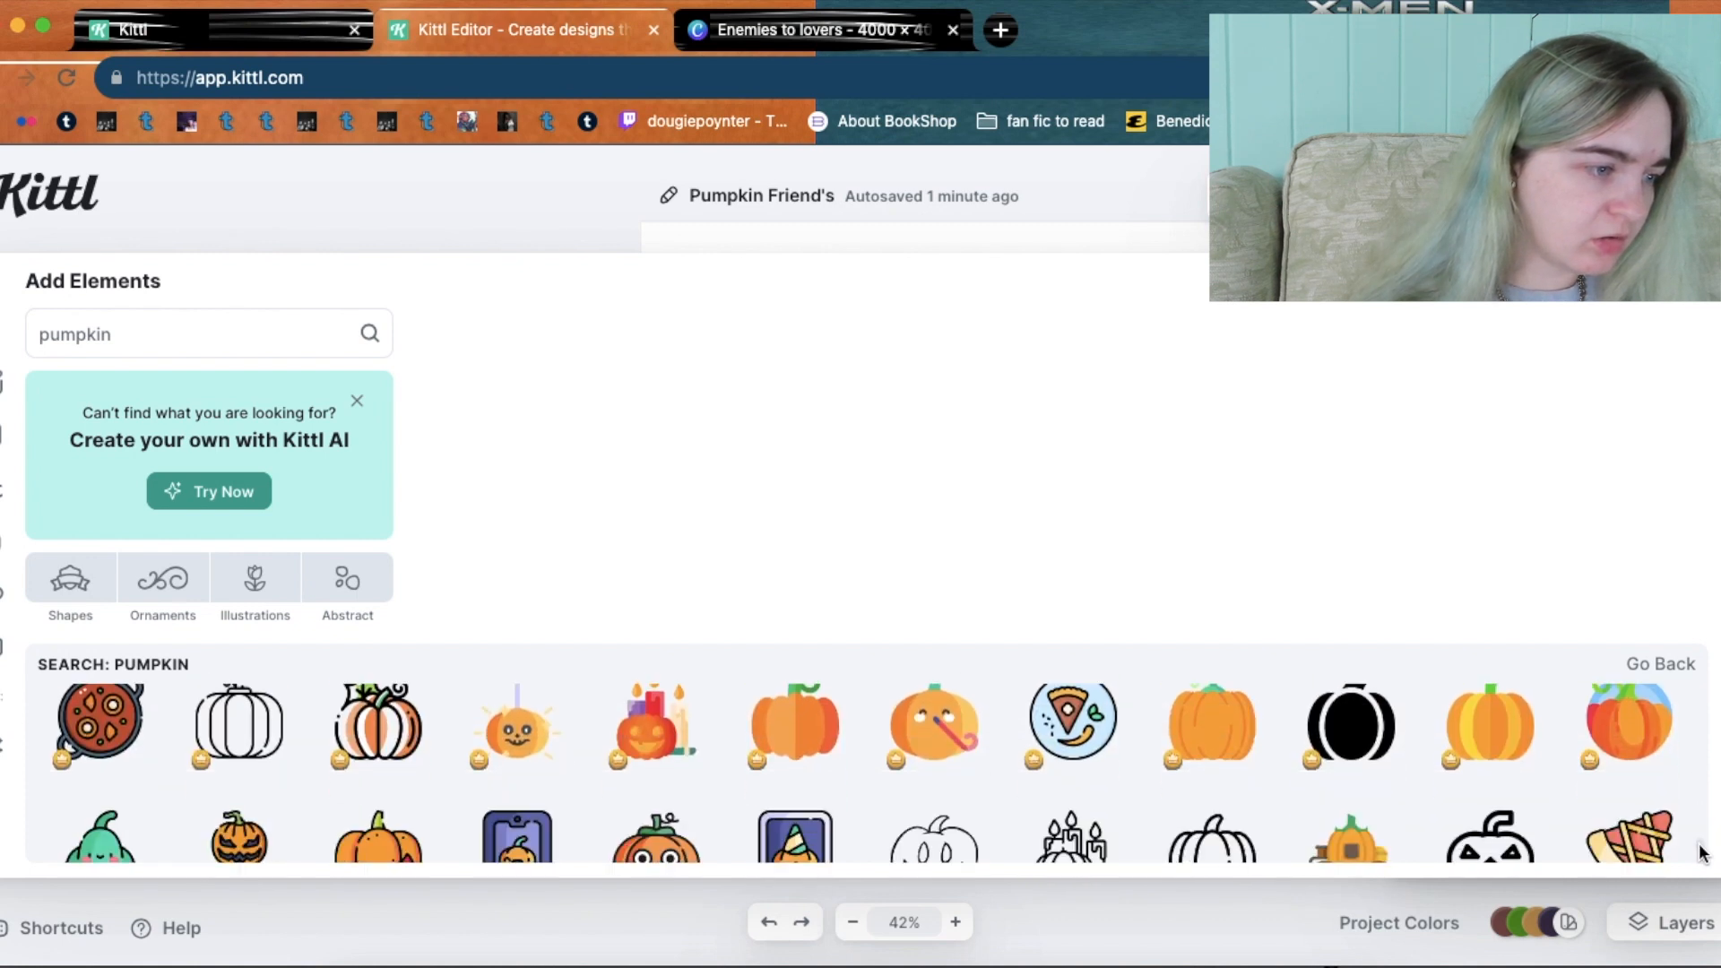
{"action": "scroll", "coordinate": [1701, 859], "scroll_direction": "down", "scroll_amount": 3}
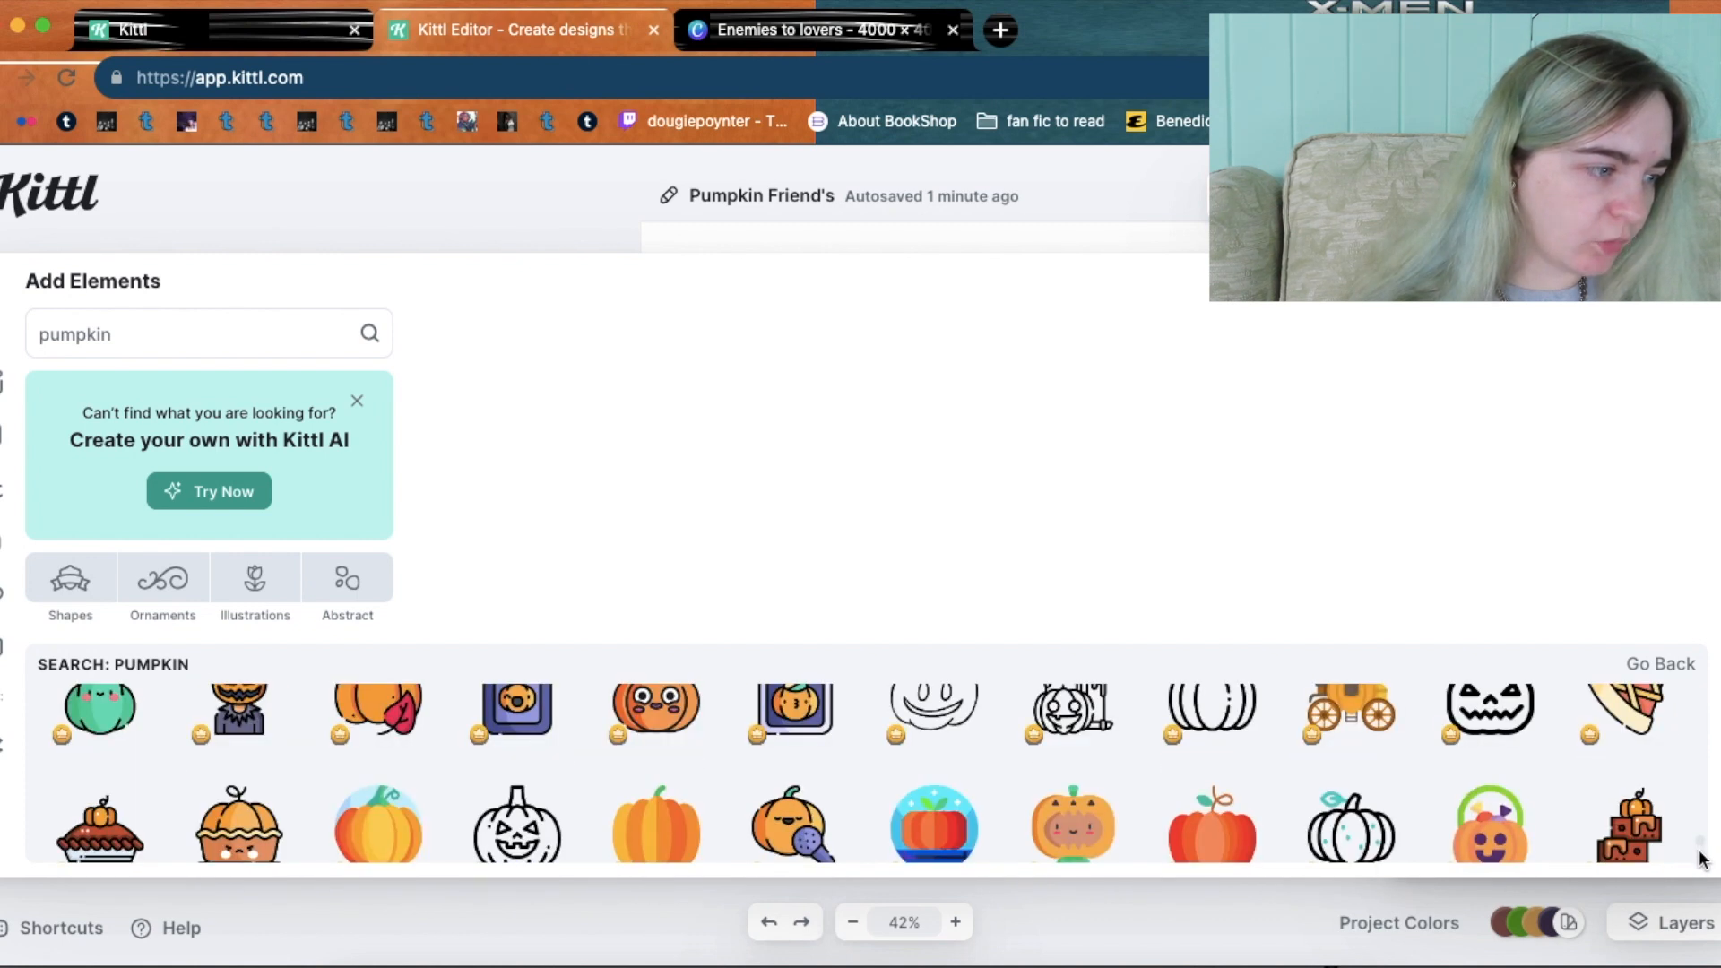
{"action": "scroll", "coordinate": [1702, 861], "scroll_direction": "down", "scroll_amount": 3}
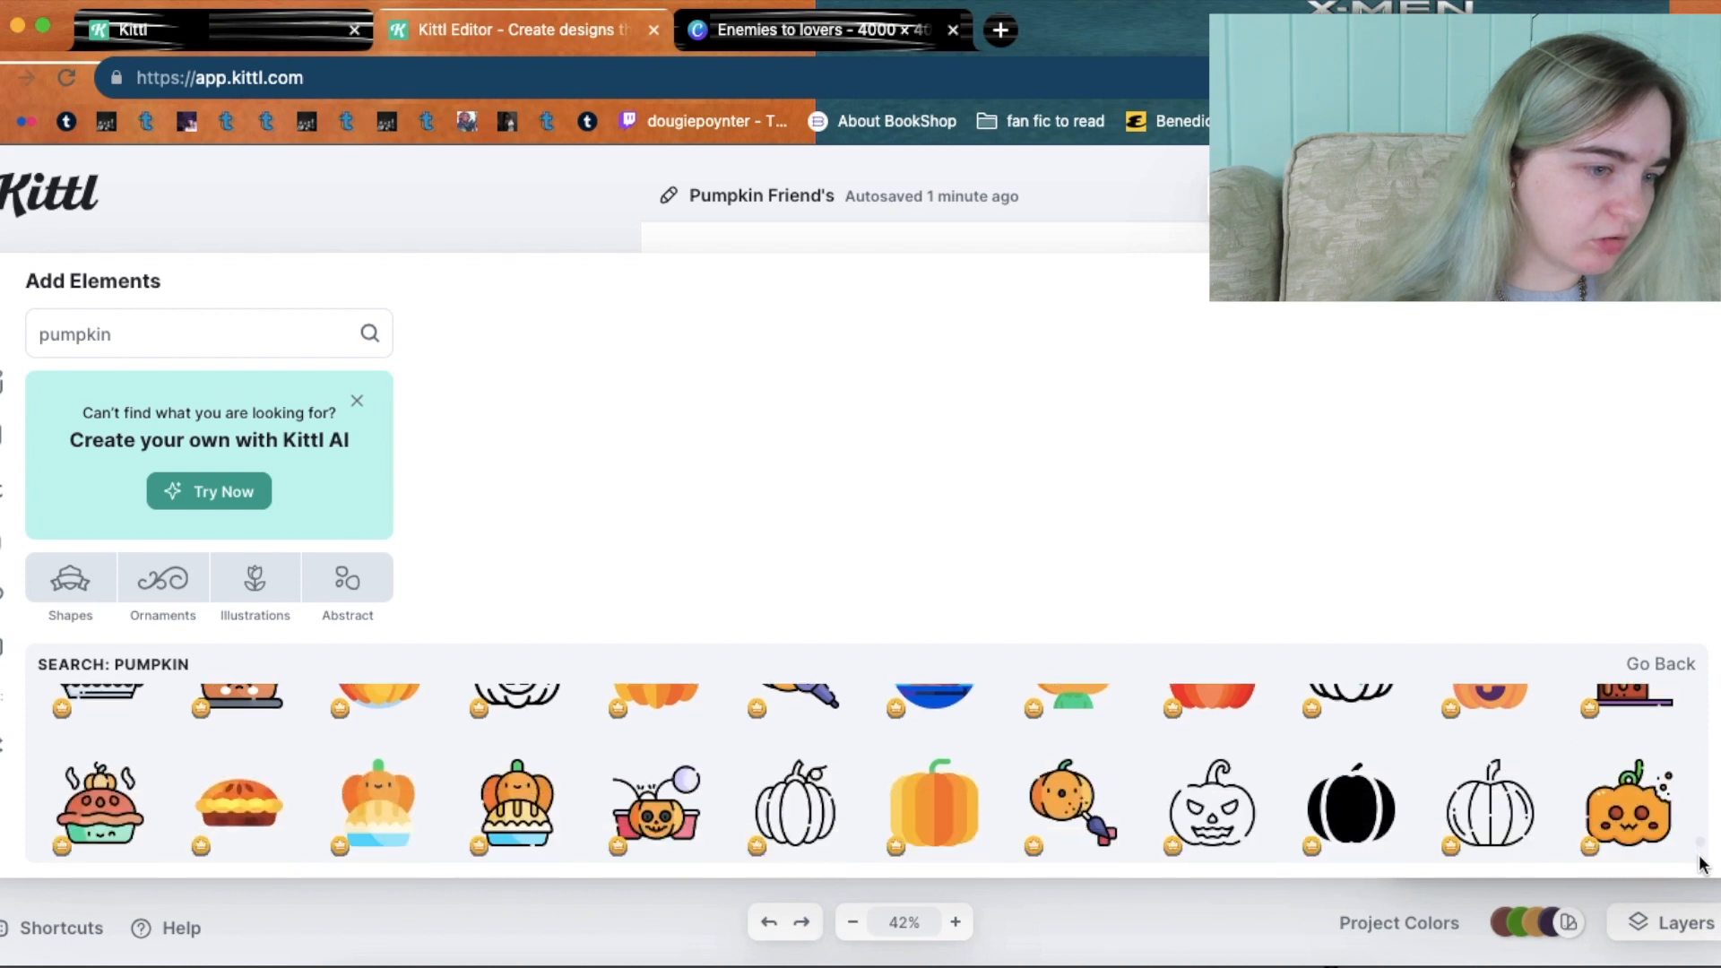
{"action": "scroll", "coordinate": [1702, 867], "scroll_direction": "down", "scroll_amount": 3}
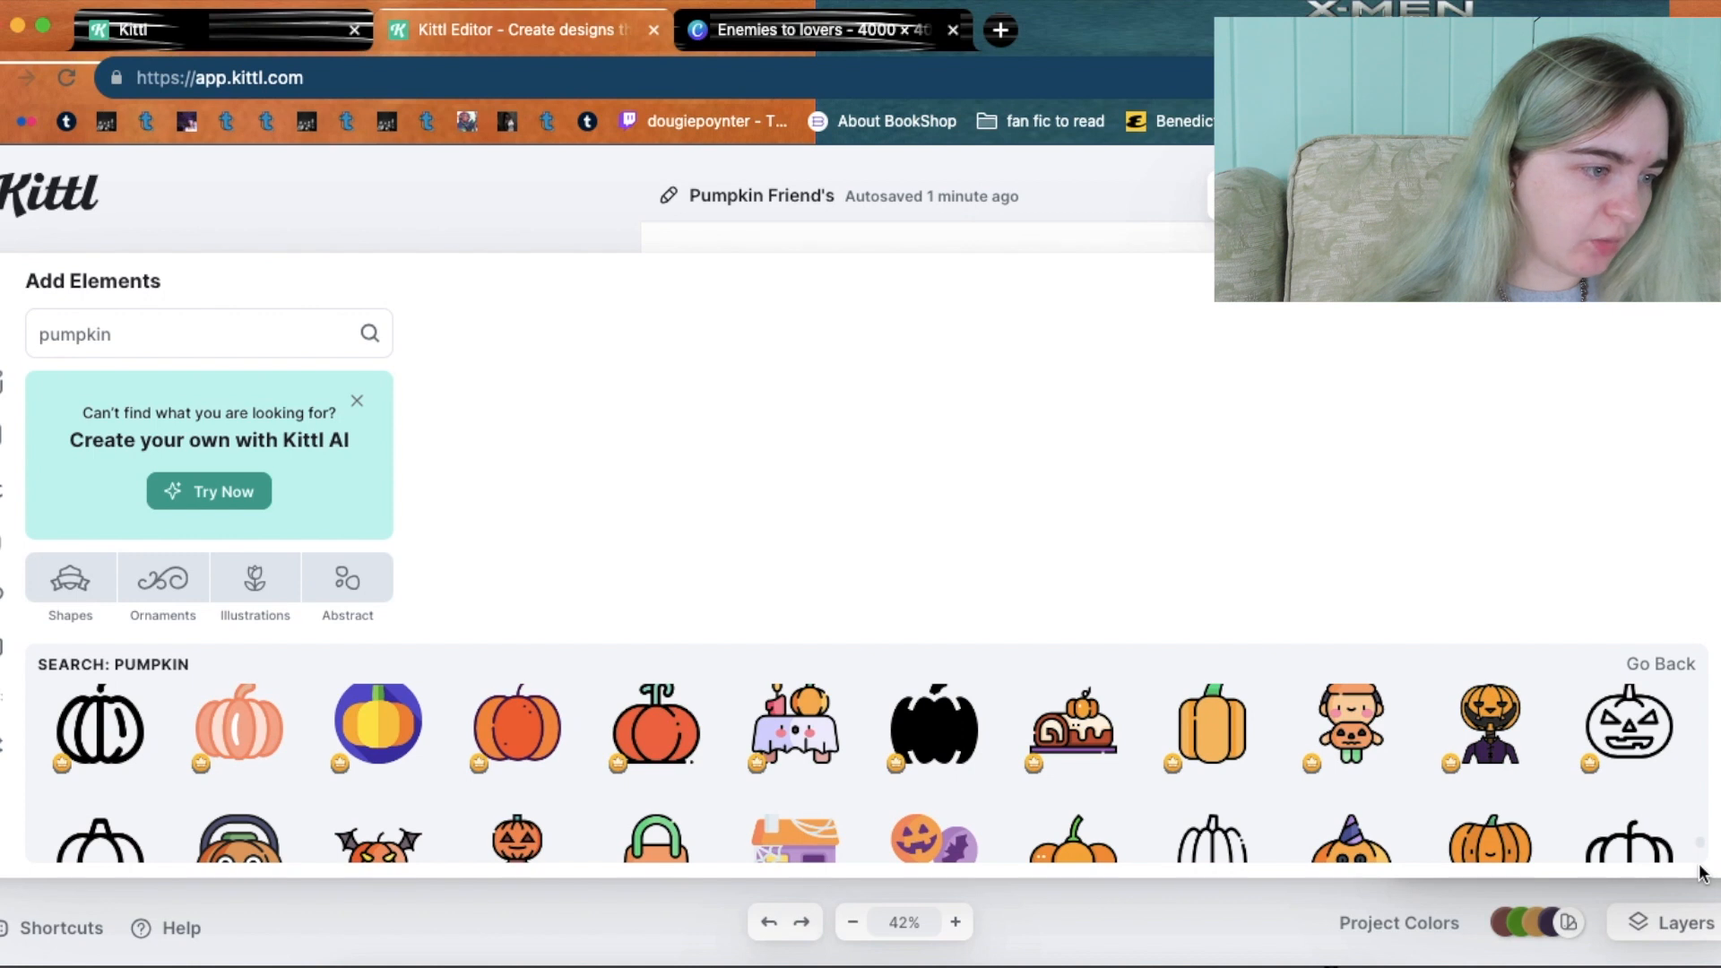
{"action": "scroll", "coordinate": [1702, 874], "scroll_direction": "down", "scroll_amount": 2}
{"action": "scroll", "coordinate": [1701, 874], "scroll_direction": "down", "scroll_amount": 1}
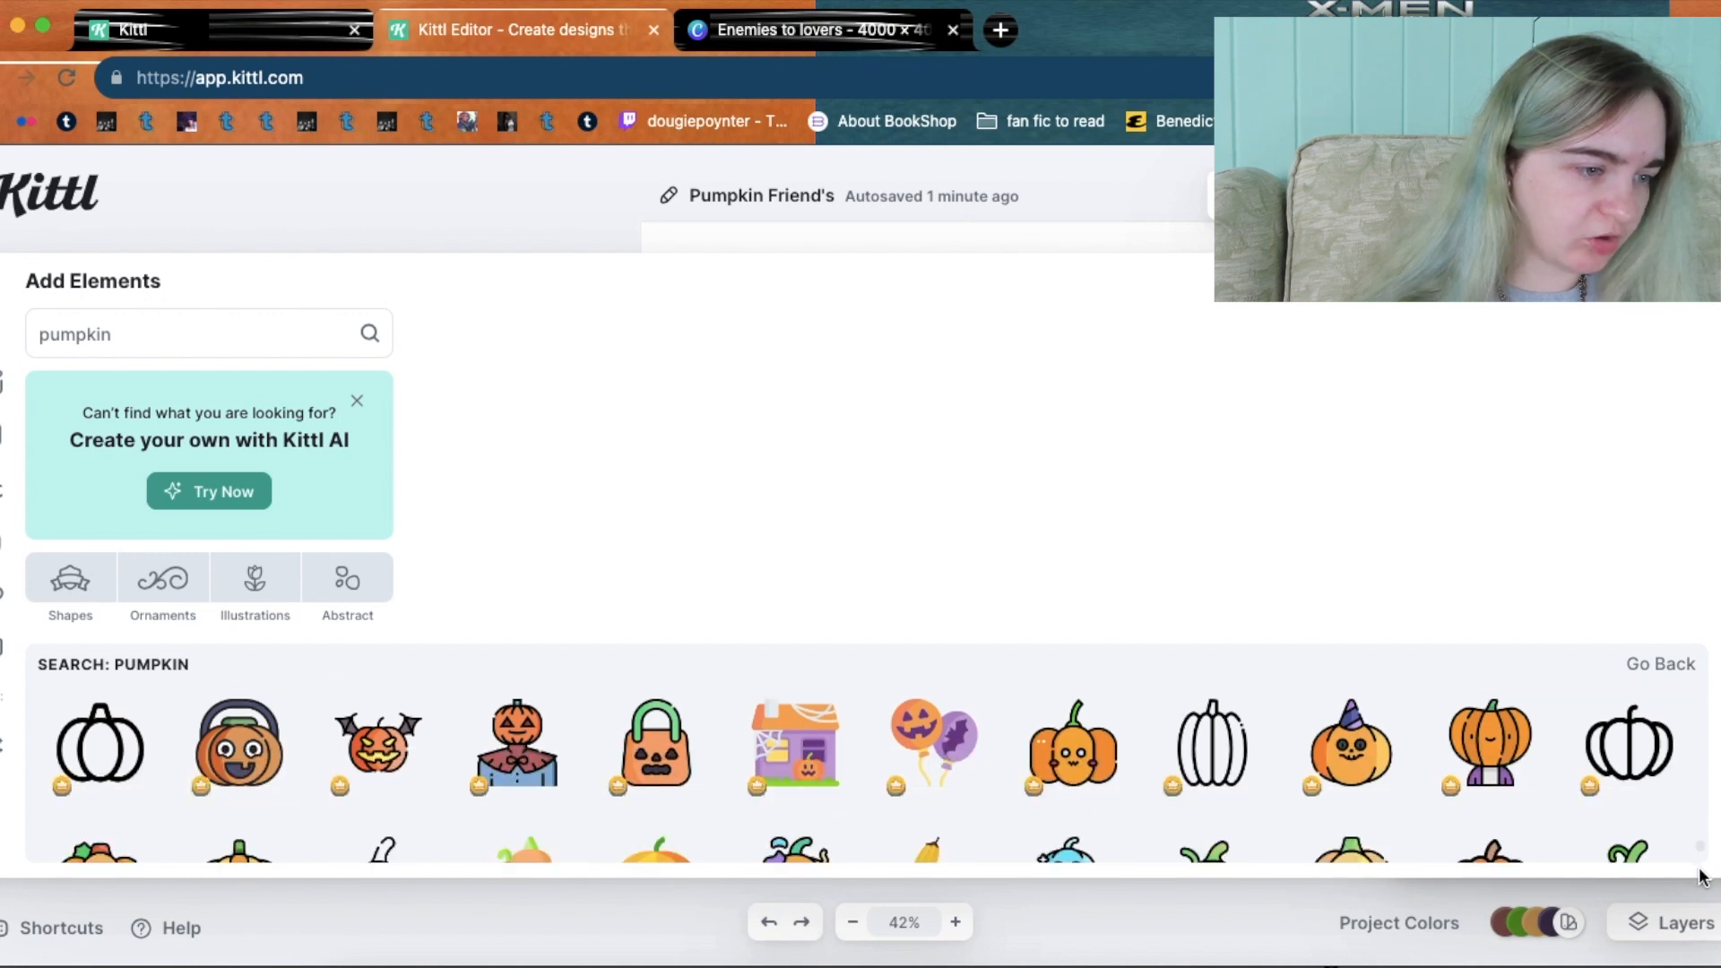
{"action": "scroll", "coordinate": [1701, 877], "scroll_direction": "down", "scroll_amount": 4}
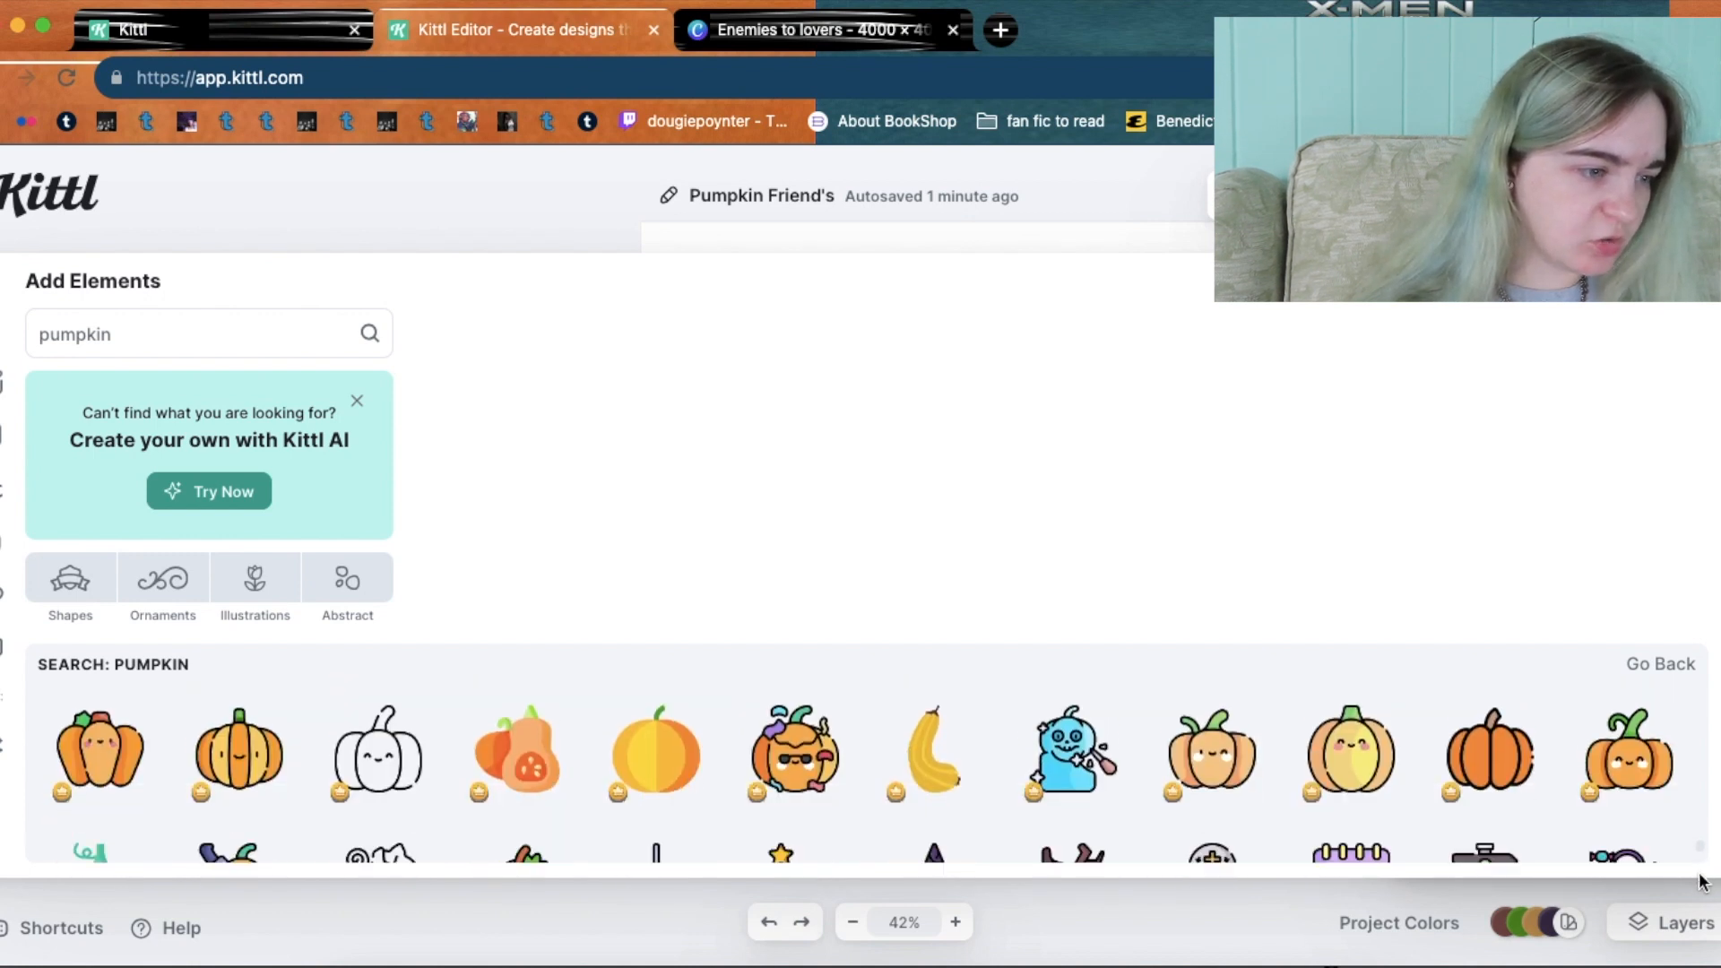
{"action": "scroll", "coordinate": [1702, 879], "scroll_direction": "up", "scroll_amount": 2}
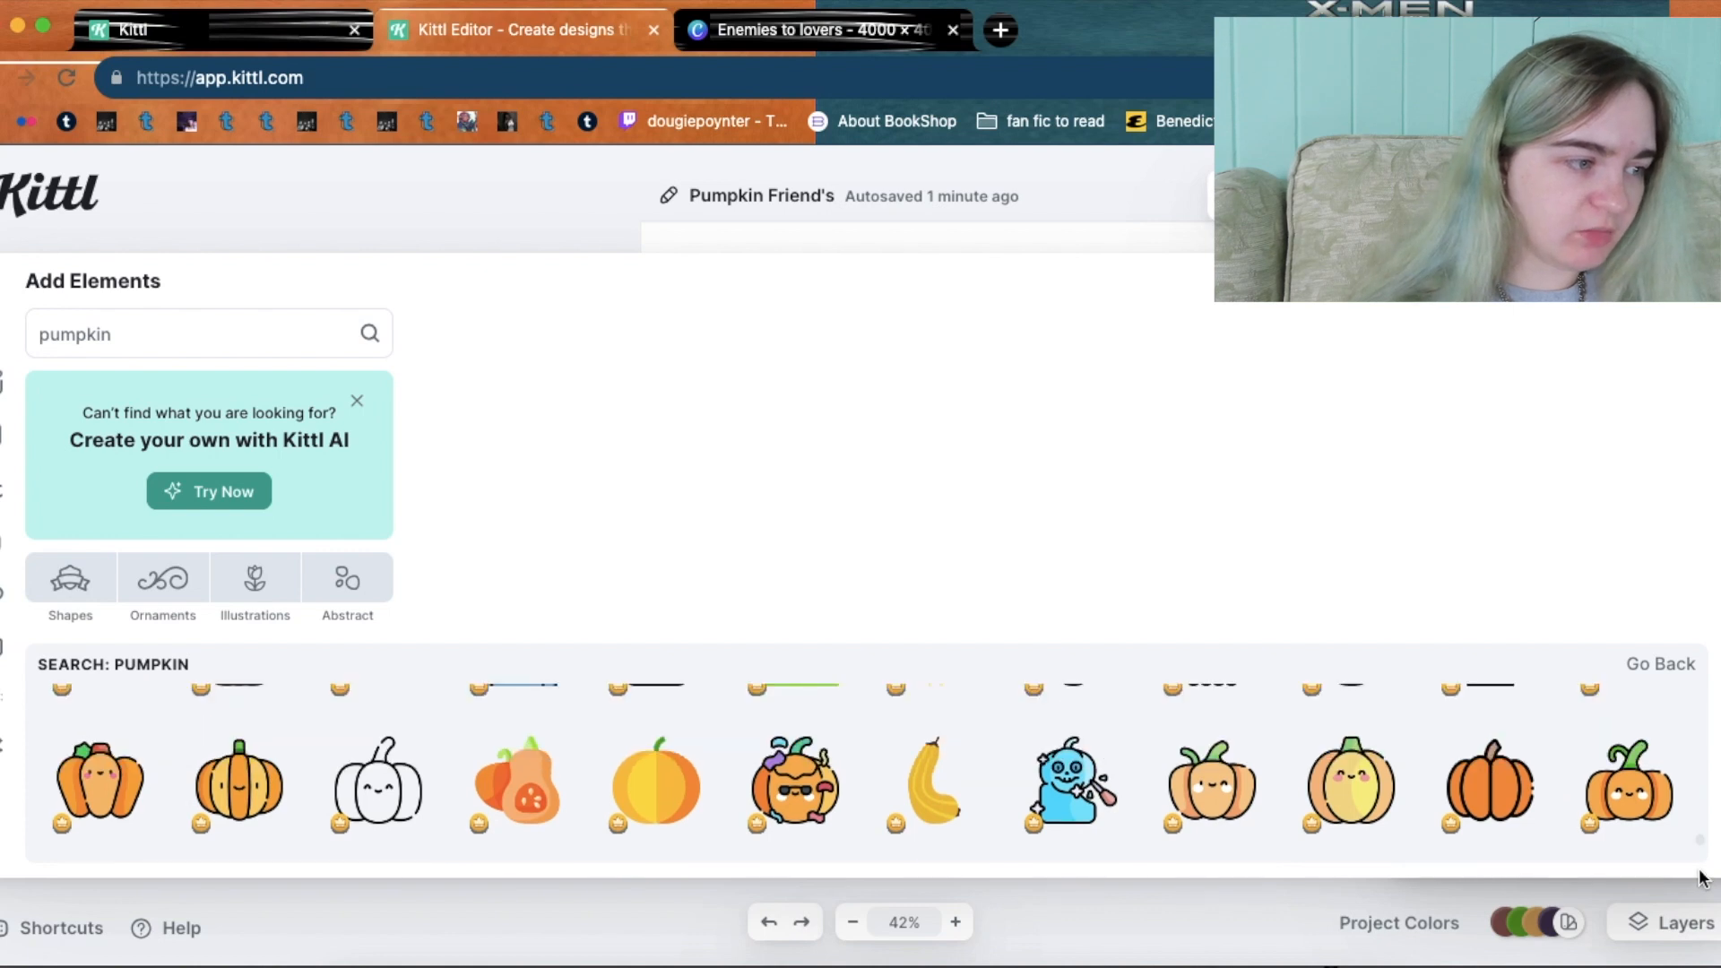
{"action": "scroll", "coordinate": [1702, 881], "scroll_direction": "down", "scroll_amount": 5}
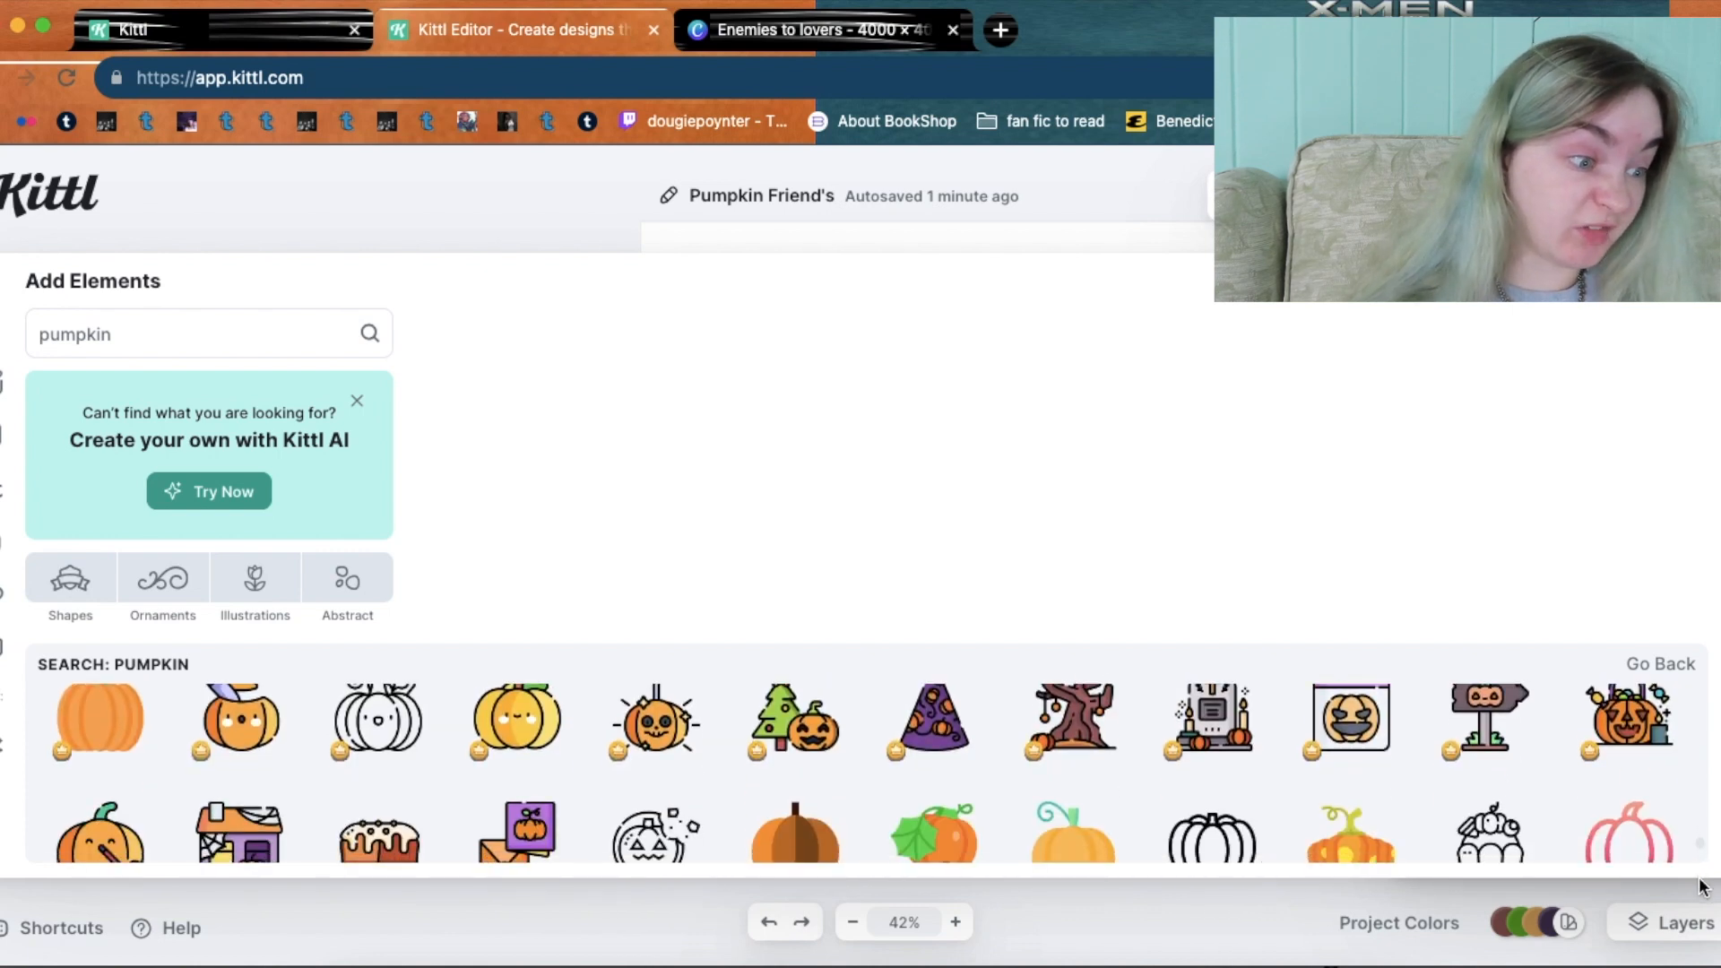
{"action": "scroll", "coordinate": [1702, 888], "scroll_direction": "down", "scroll_amount": 3}
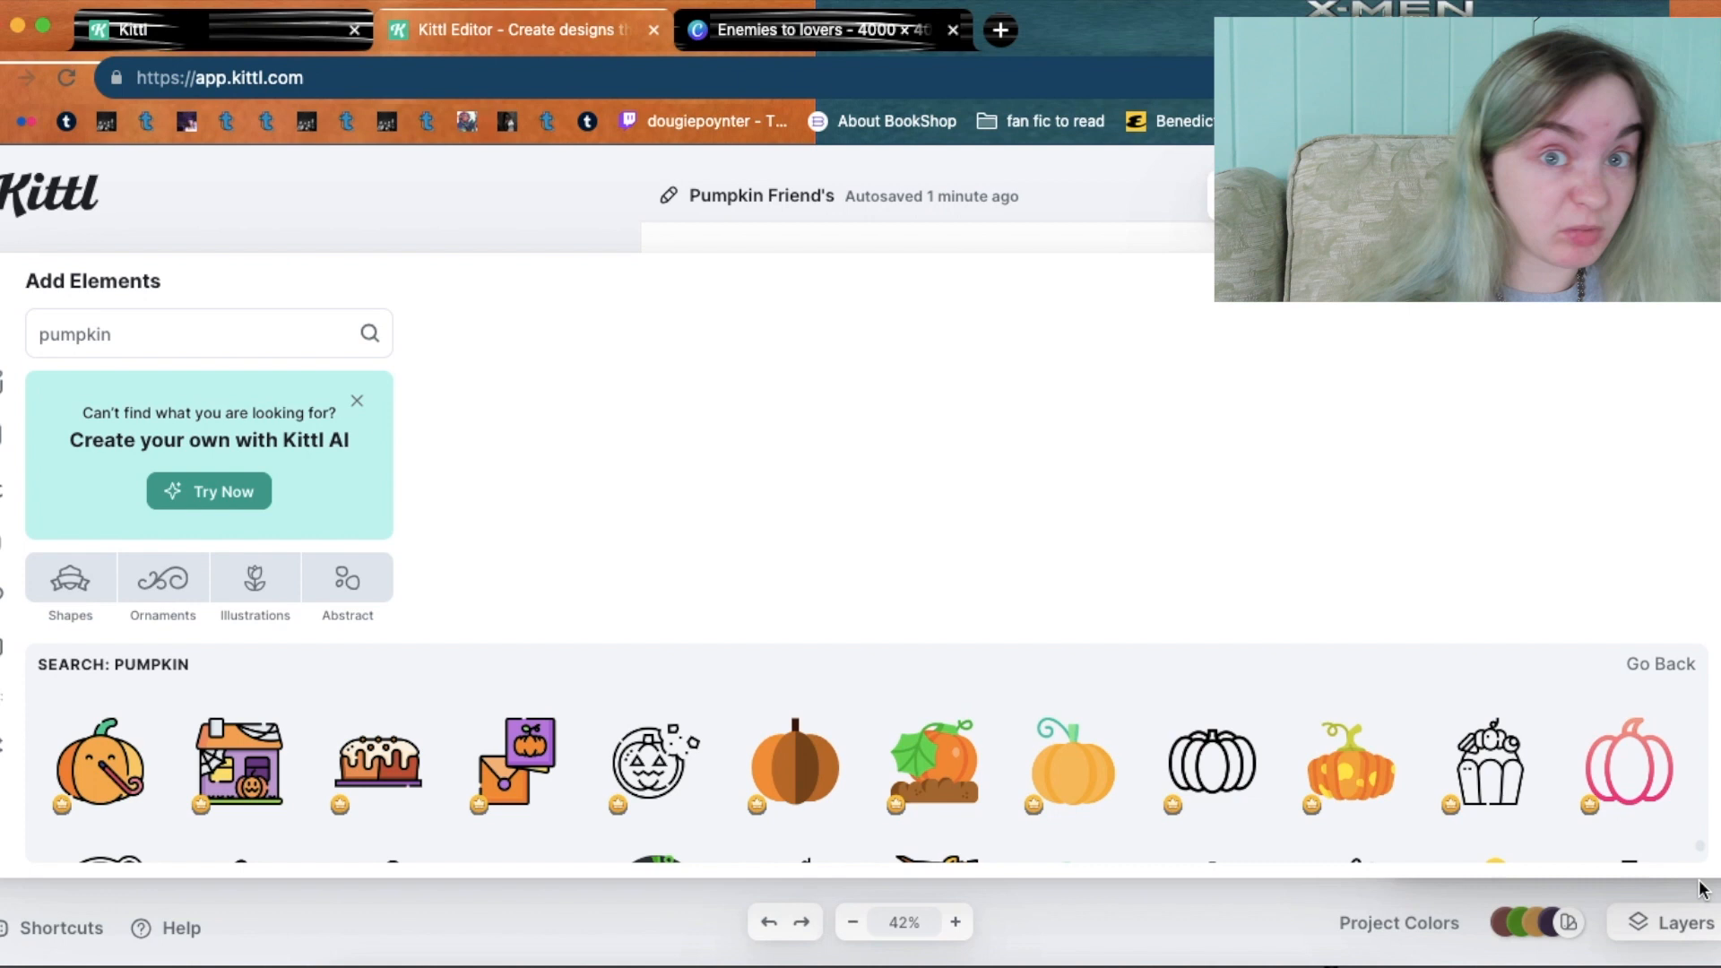
{"action": "scroll", "coordinate": [1702, 889], "scroll_direction": "down", "scroll_amount": 4}
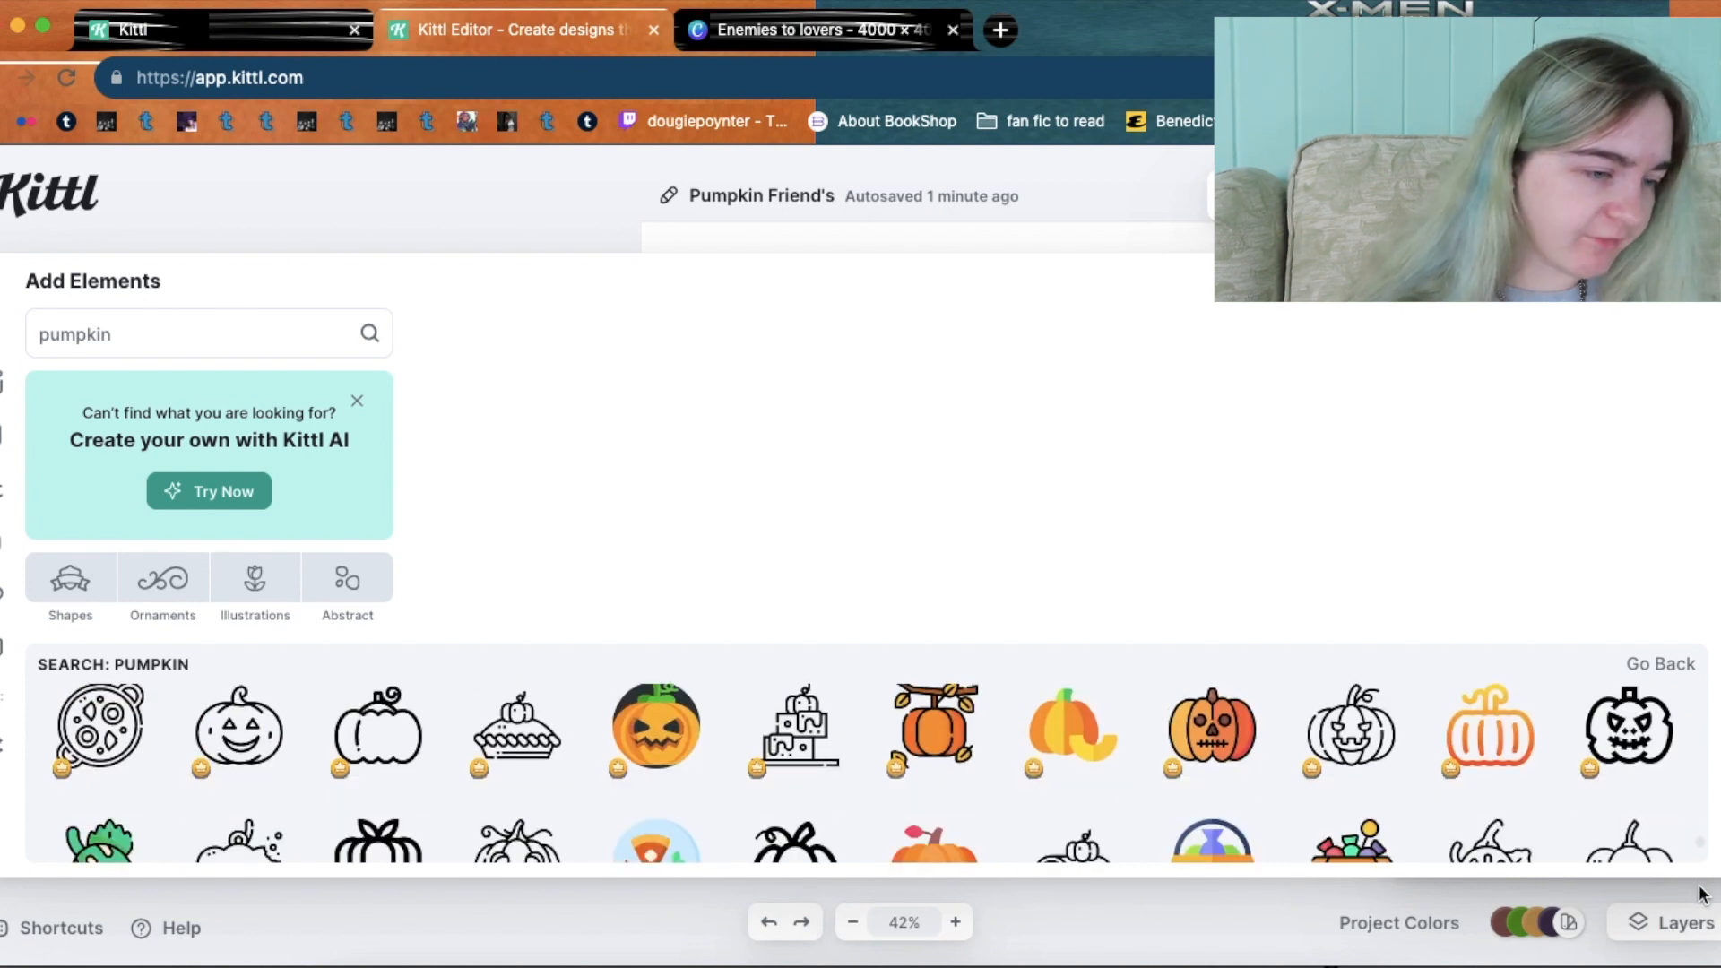
{"action": "scroll", "coordinate": [1701, 894], "scroll_direction": "down", "scroll_amount": 4}
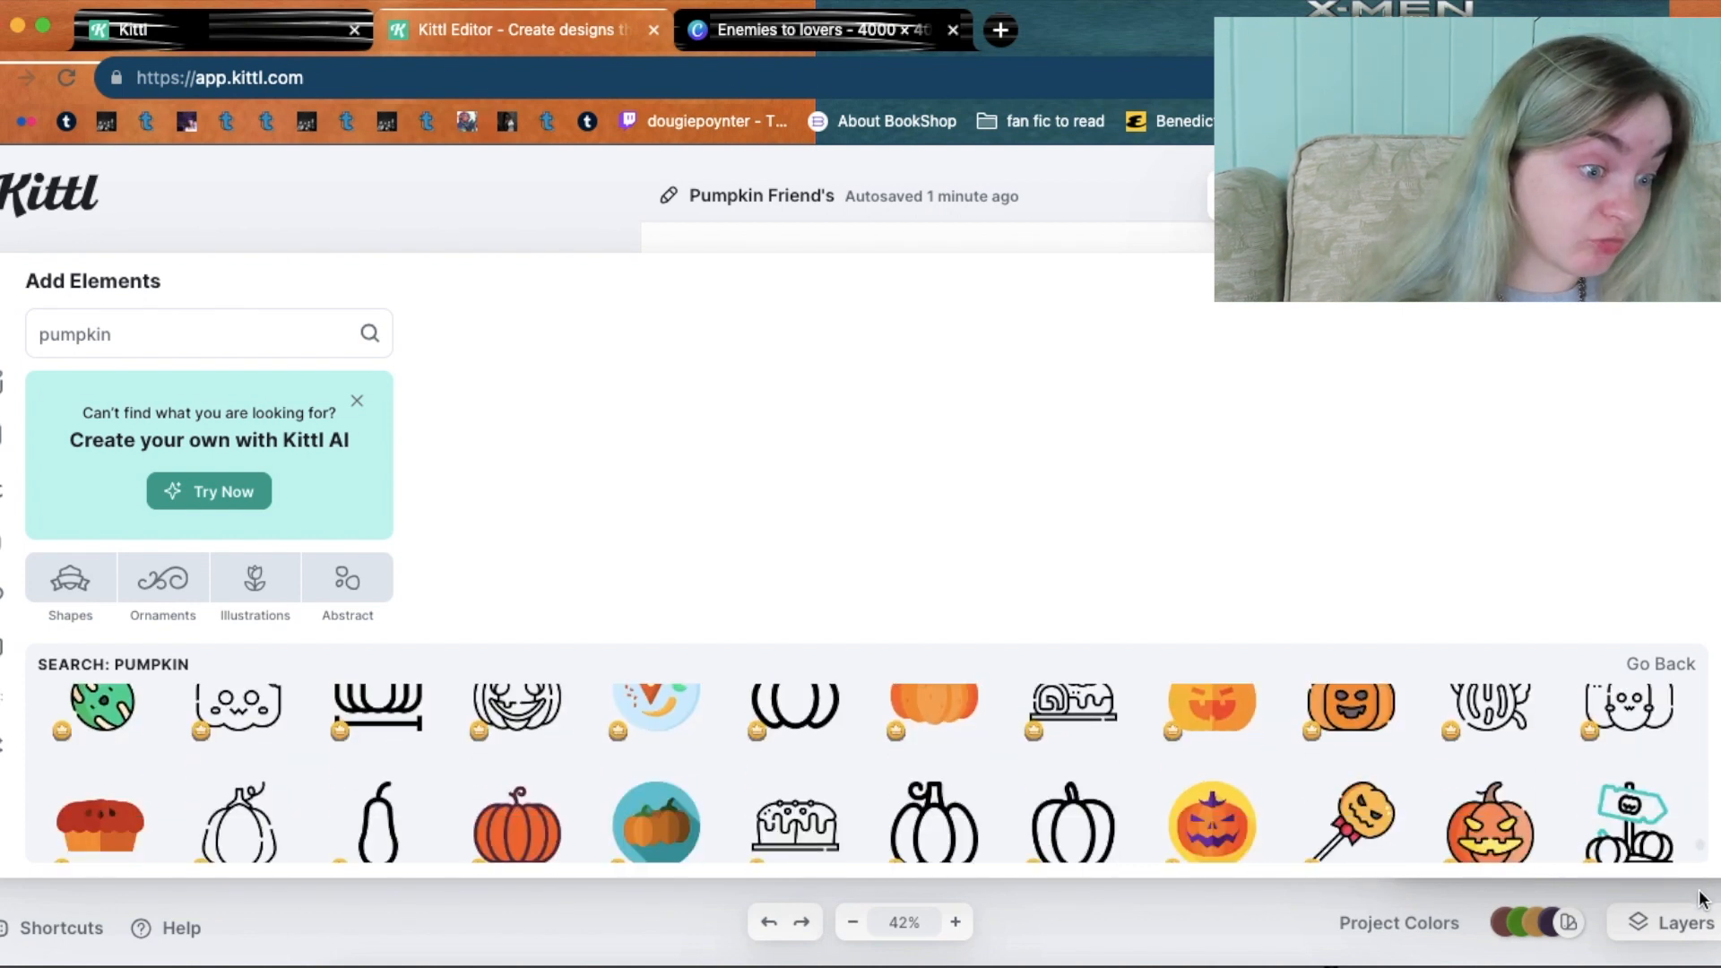
{"action": "scroll", "coordinate": [1702, 899], "scroll_direction": "down", "scroll_amount": 6}
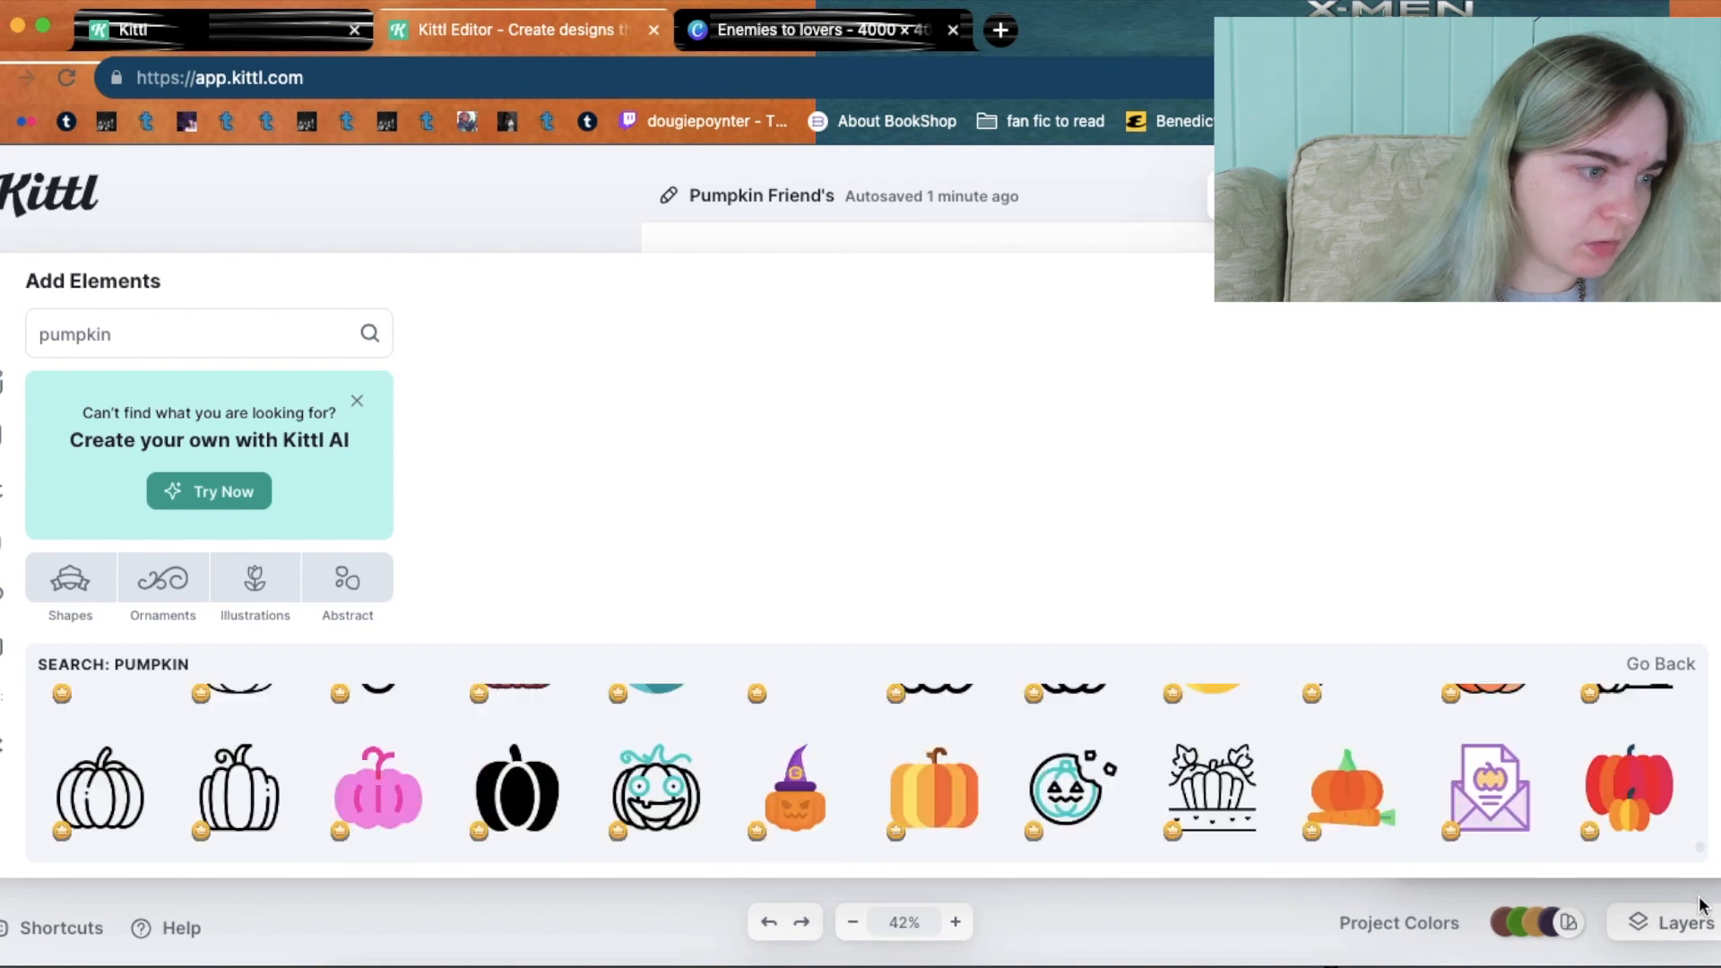
{"action": "scroll", "coordinate": [1700, 908], "scroll_direction": "down", "scroll_amount": 8}
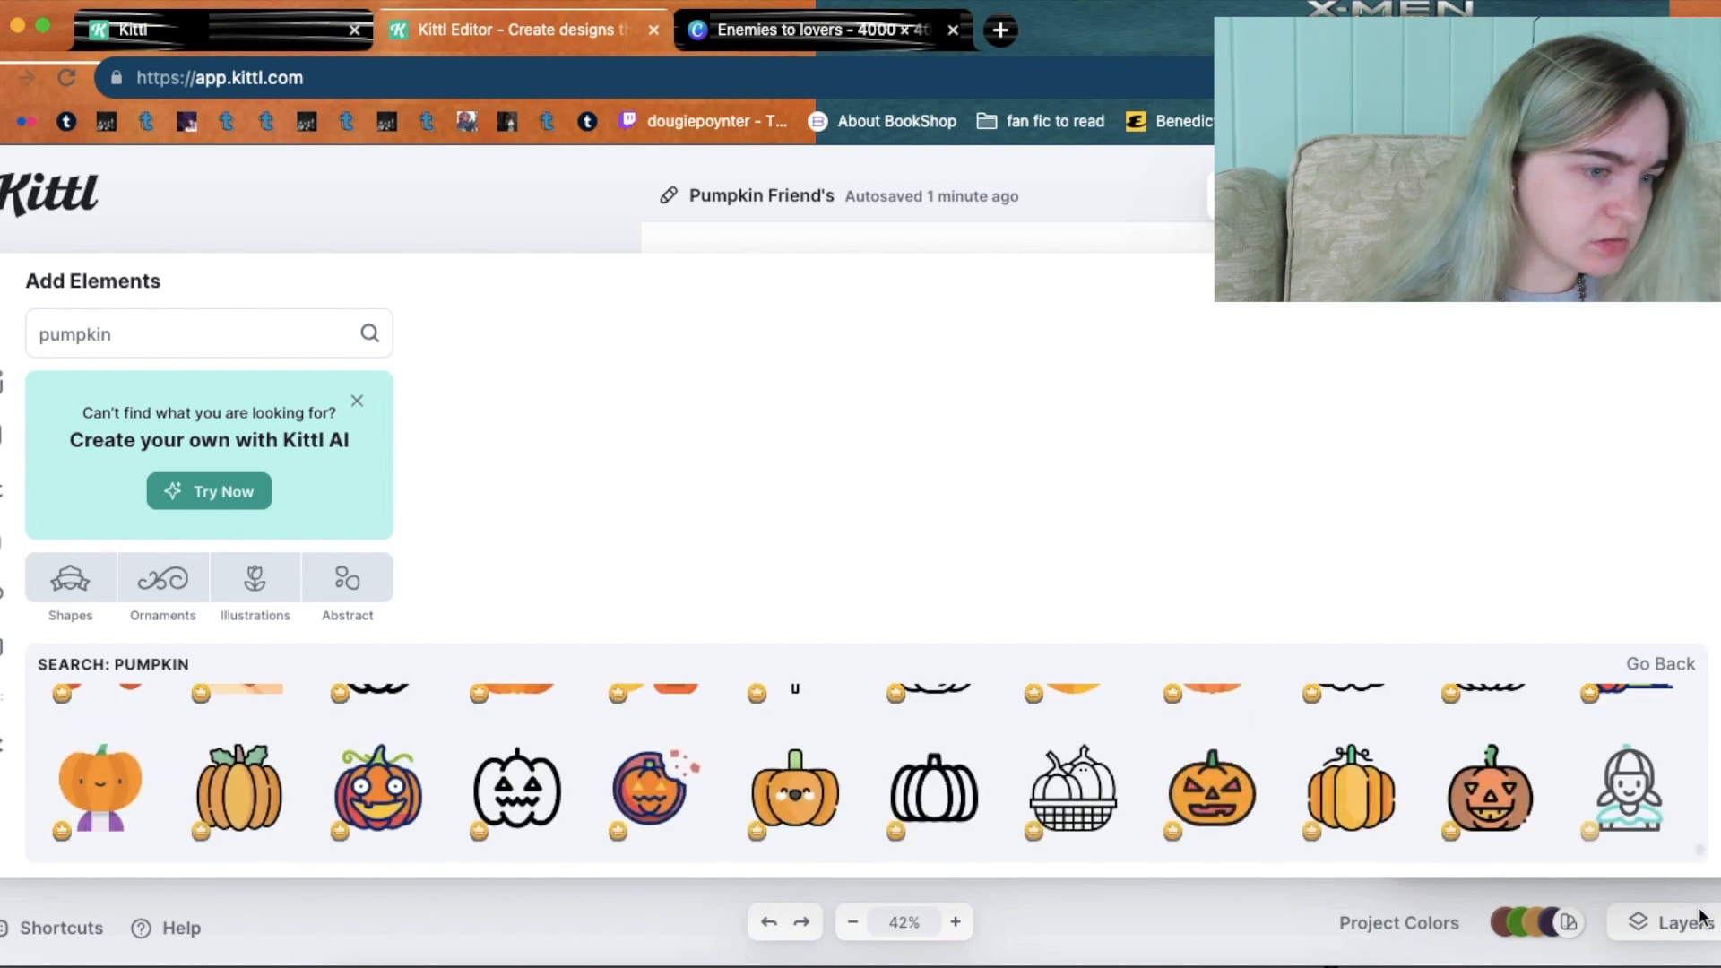
{"action": "scroll", "coordinate": [1701, 897], "scroll_direction": "down", "scroll_amount": 2}
{"action": "scroll", "coordinate": [1703, 861], "scroll_direction": "down", "scroll_amount": 3}
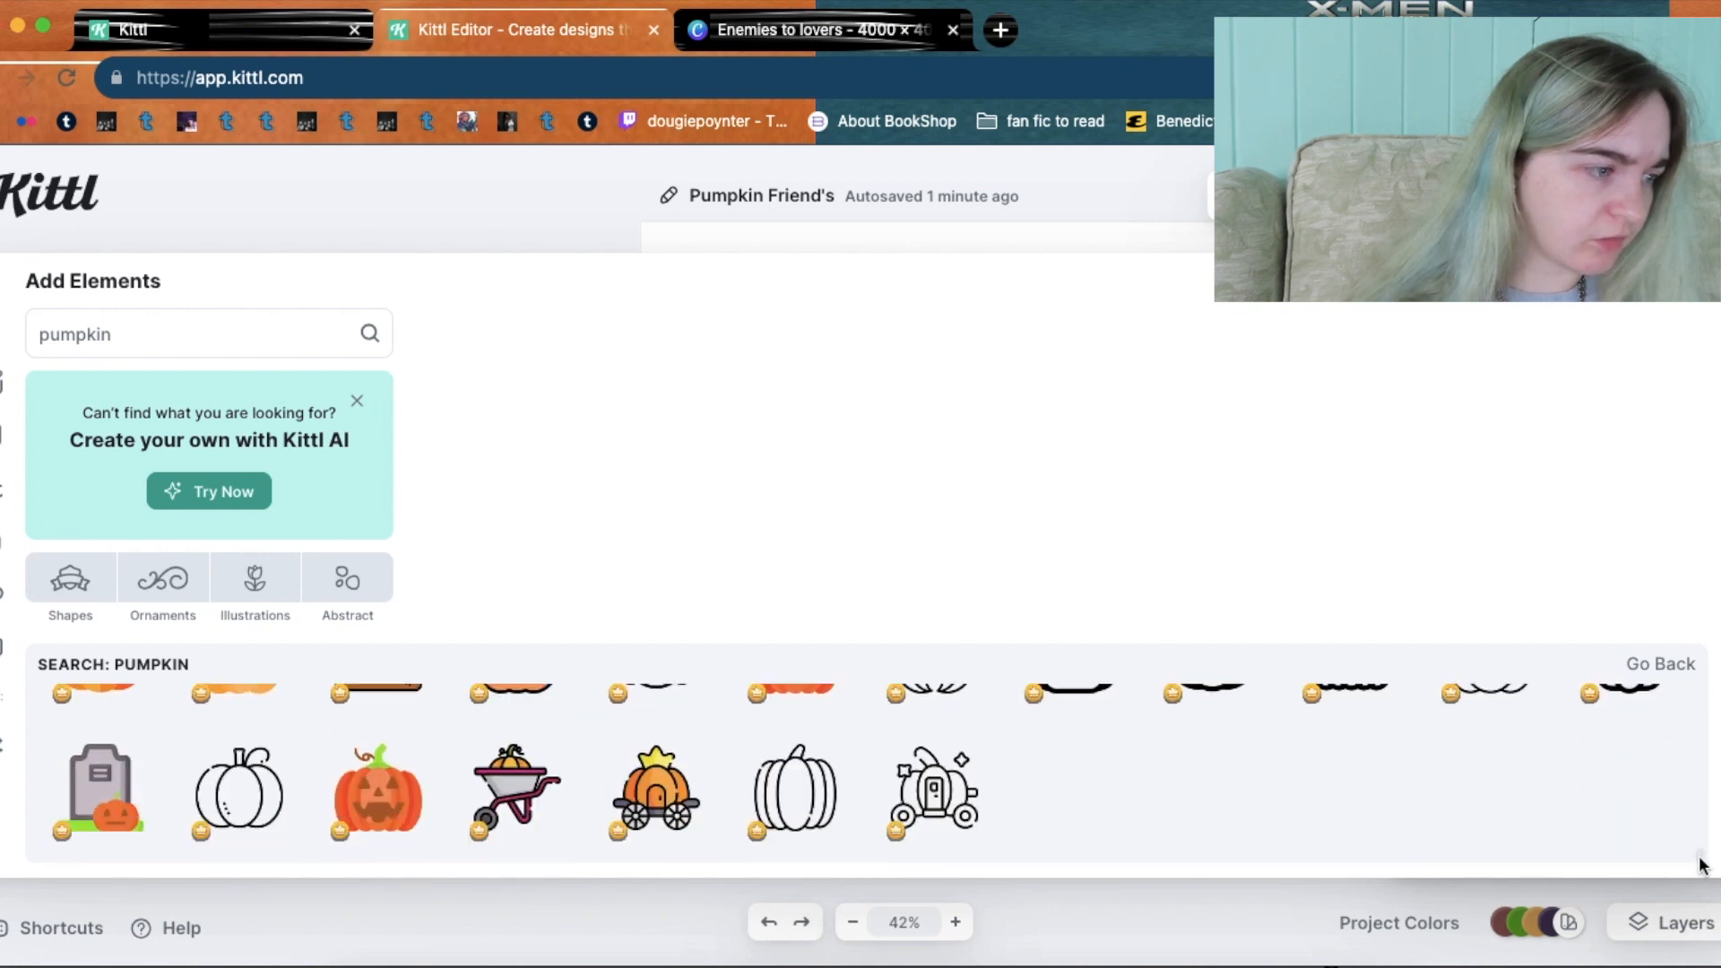
{"action": "left_click_drag", "start_coordinate": [1700, 866], "coordinate": [1698, 695]}
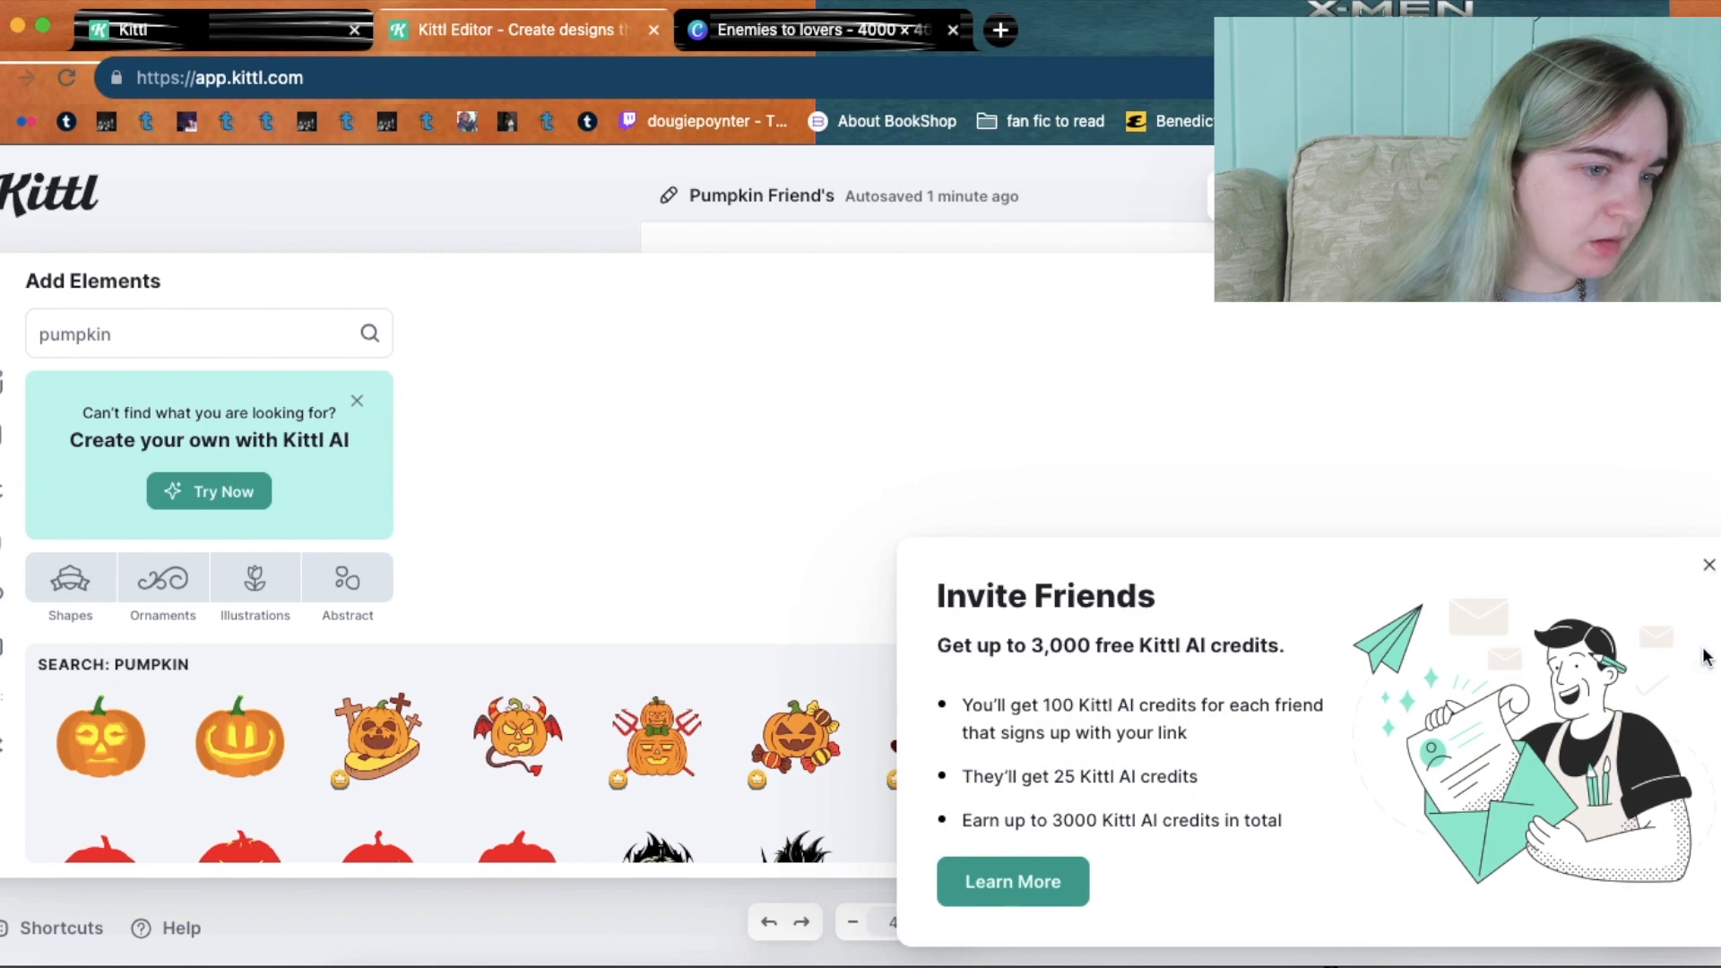
Dismiss the Invite Friends promotion over the pumpkin results.
{"action": "left_click", "coordinate": [1710, 566]}
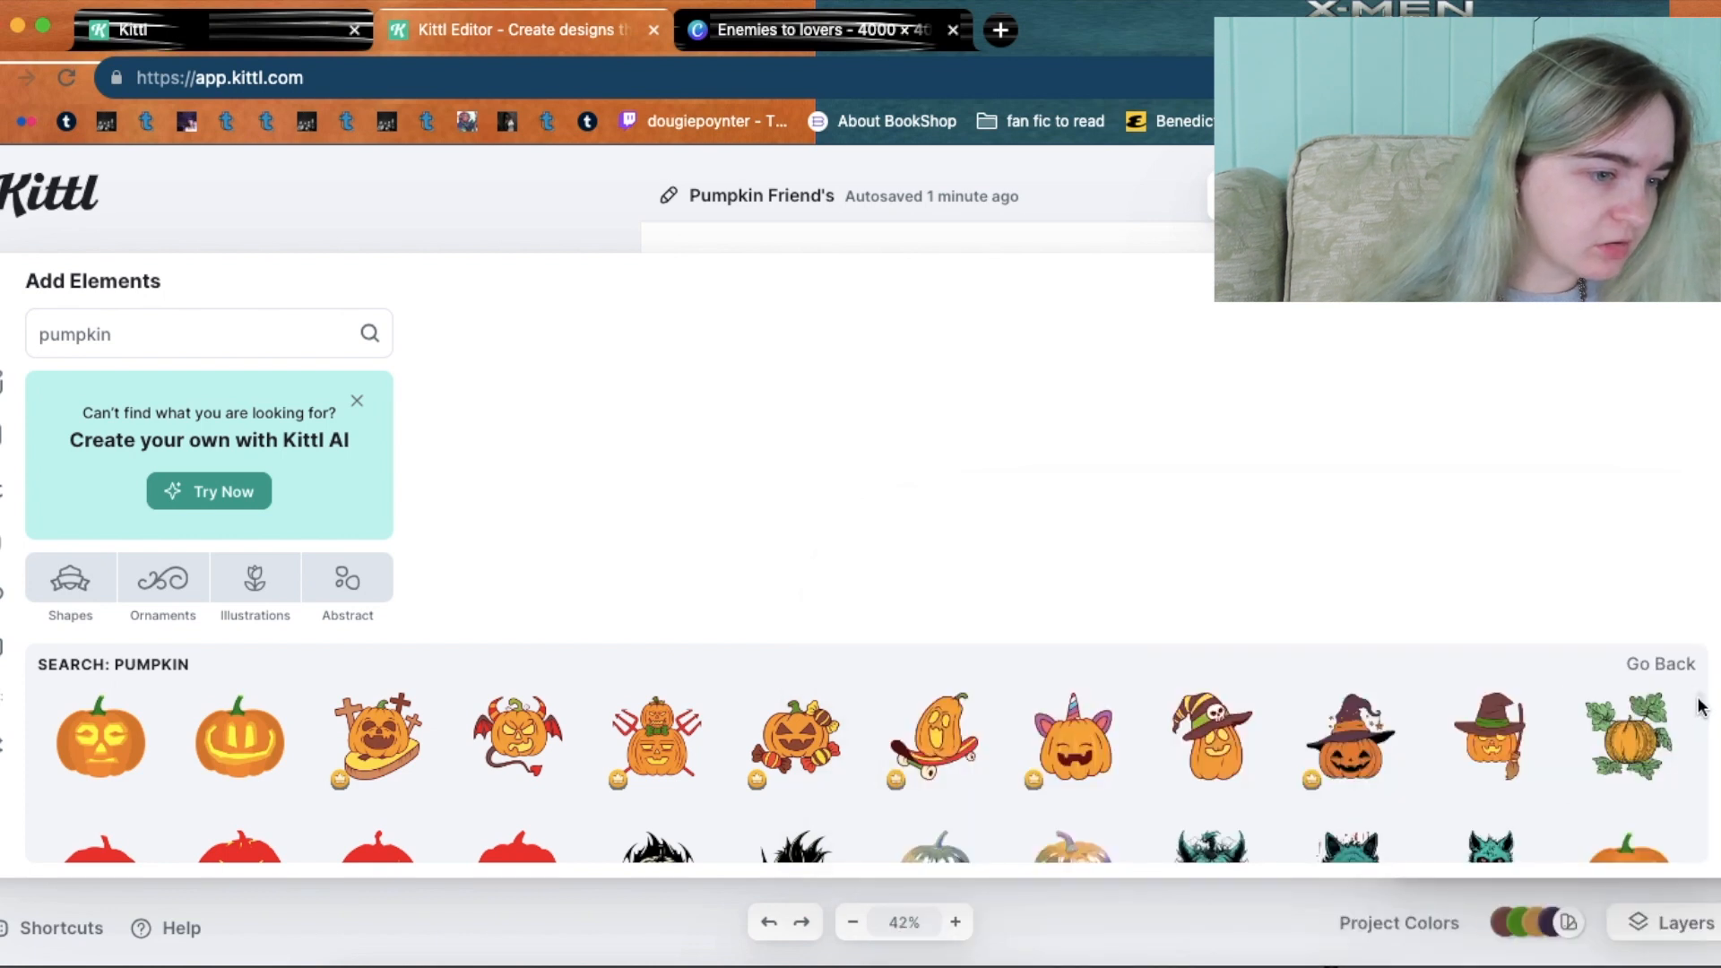
{"action": "scroll", "coordinate": [1701, 708], "scroll_direction": "down", "scroll_amount": 2}
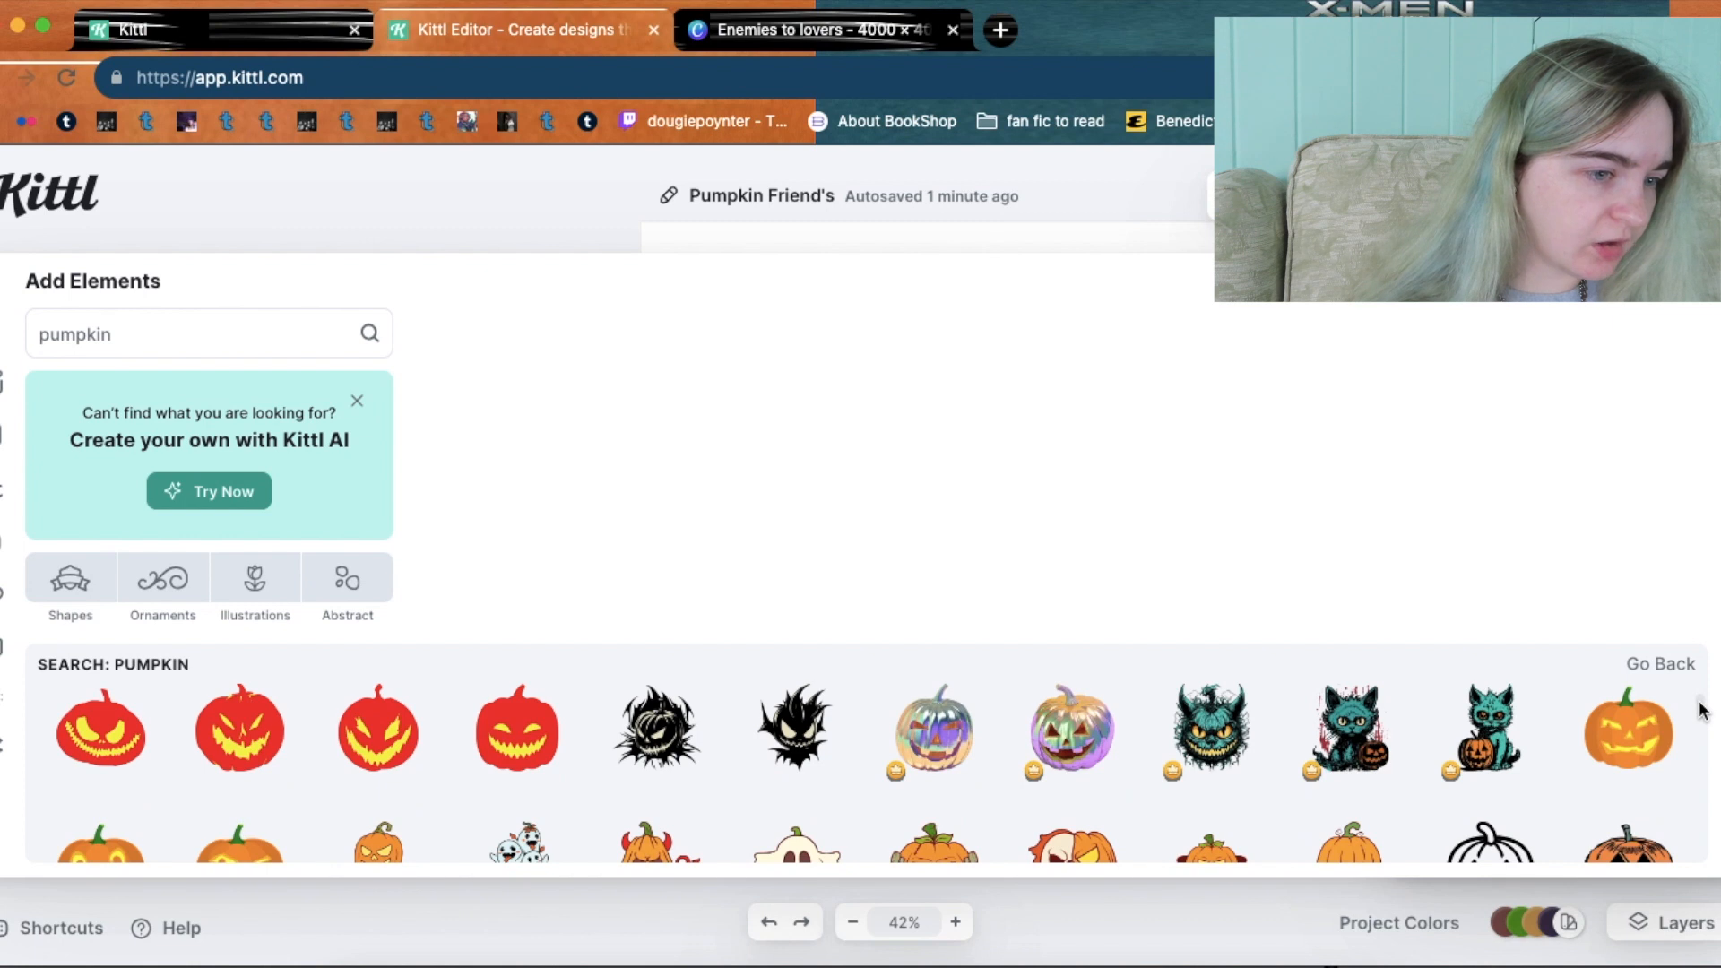
{"action": "scroll", "coordinate": [1701, 708], "scroll_direction": "down", "scroll_amount": 2}
{"action": "scroll", "coordinate": [1701, 714], "scroll_direction": "down", "scroll_amount": 2}
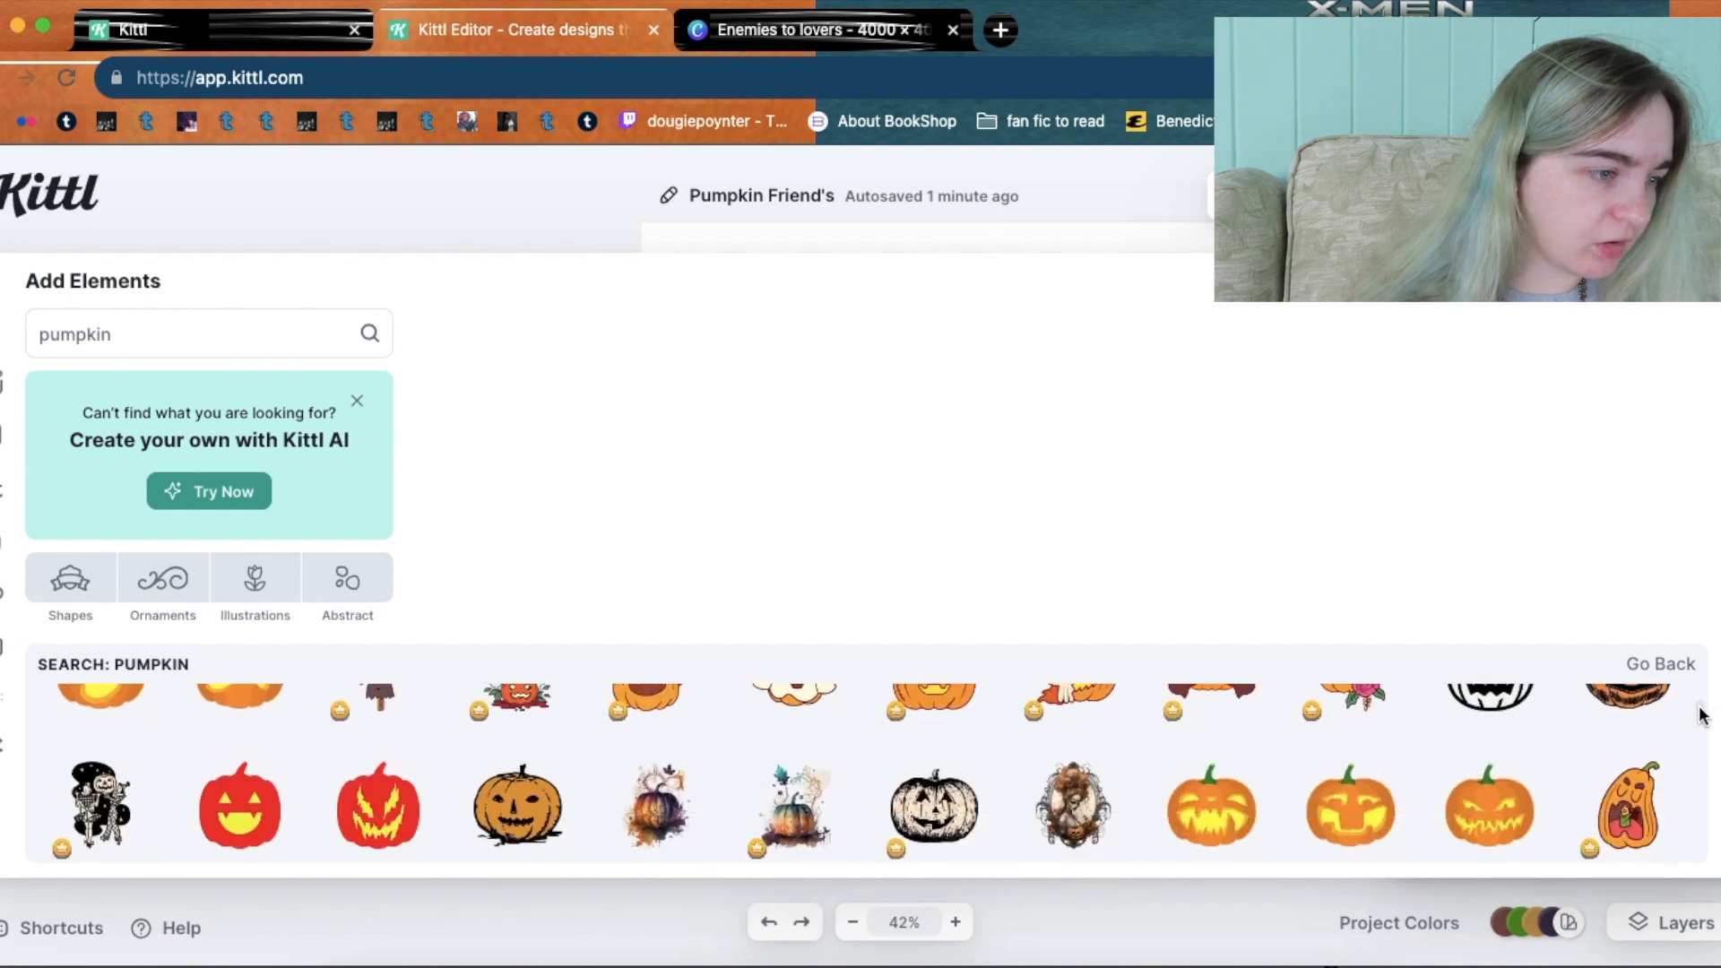
Browse further to the flat icon-style and outlined pumpkins, including the 'PARTY' jack-o'-lantern.
{"action": "scroll", "coordinate": [1700, 715], "scroll_direction": "up", "scroll_amount": 1}
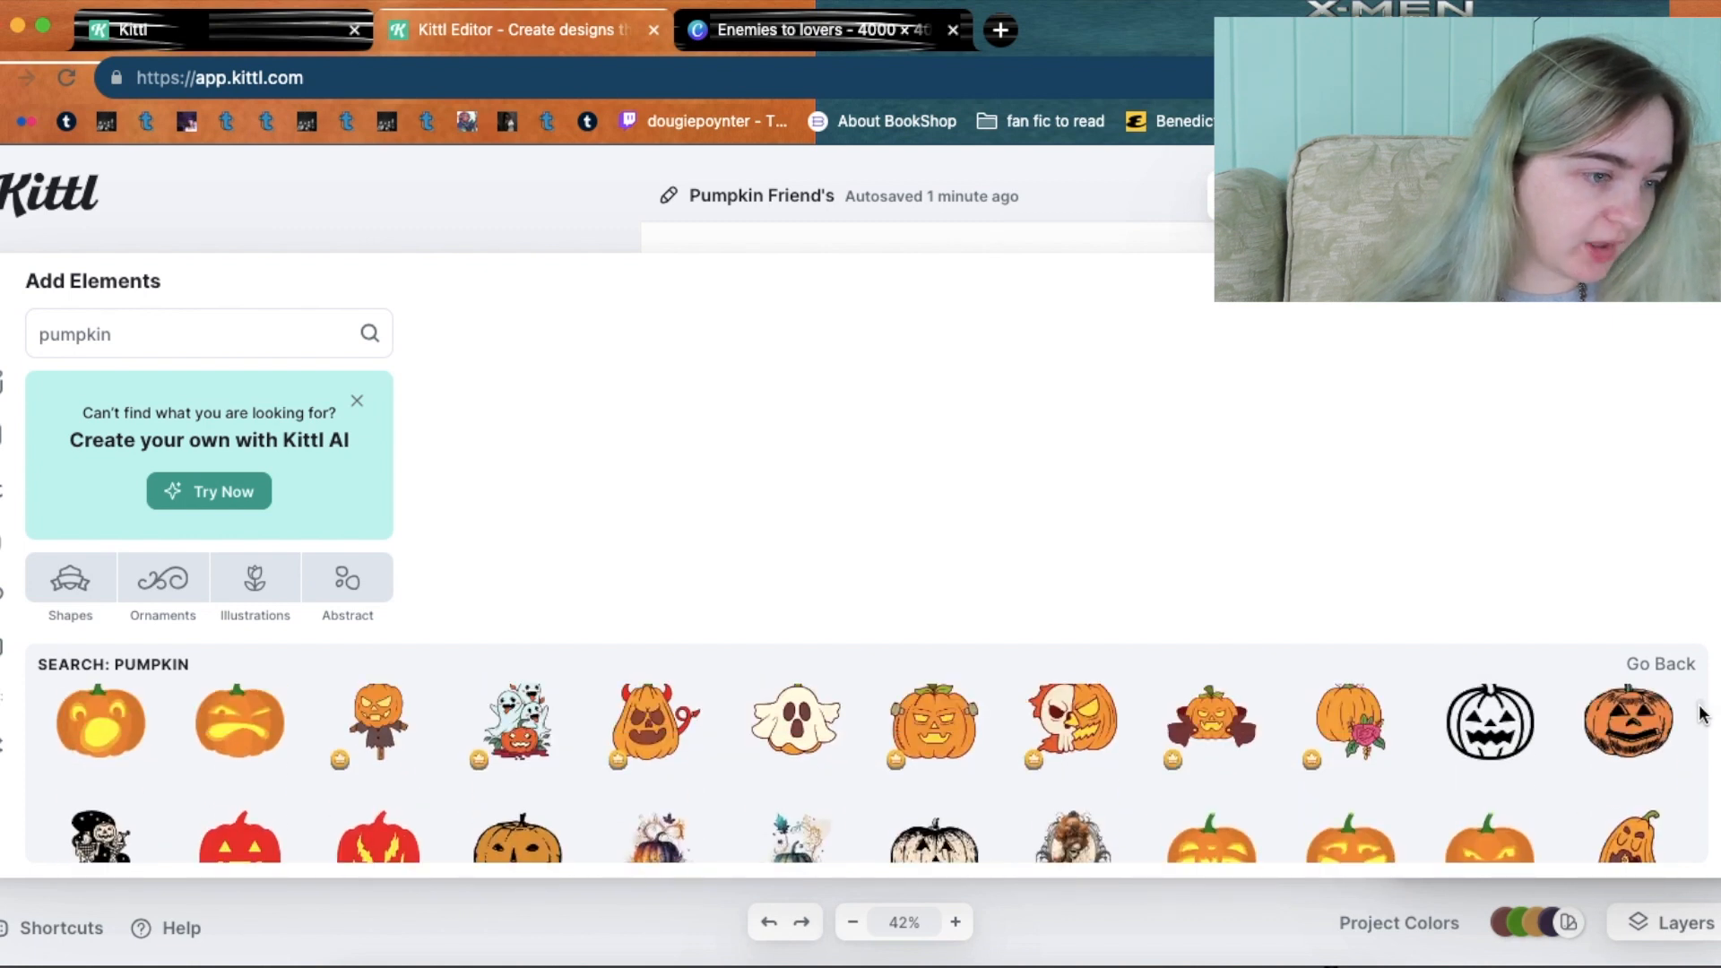
{"action": "scroll", "coordinate": [1701, 715], "scroll_direction": "down", "scroll_amount": 2}
{"action": "scroll", "coordinate": [1701, 717], "scroll_direction": "down", "scroll_amount": 2}
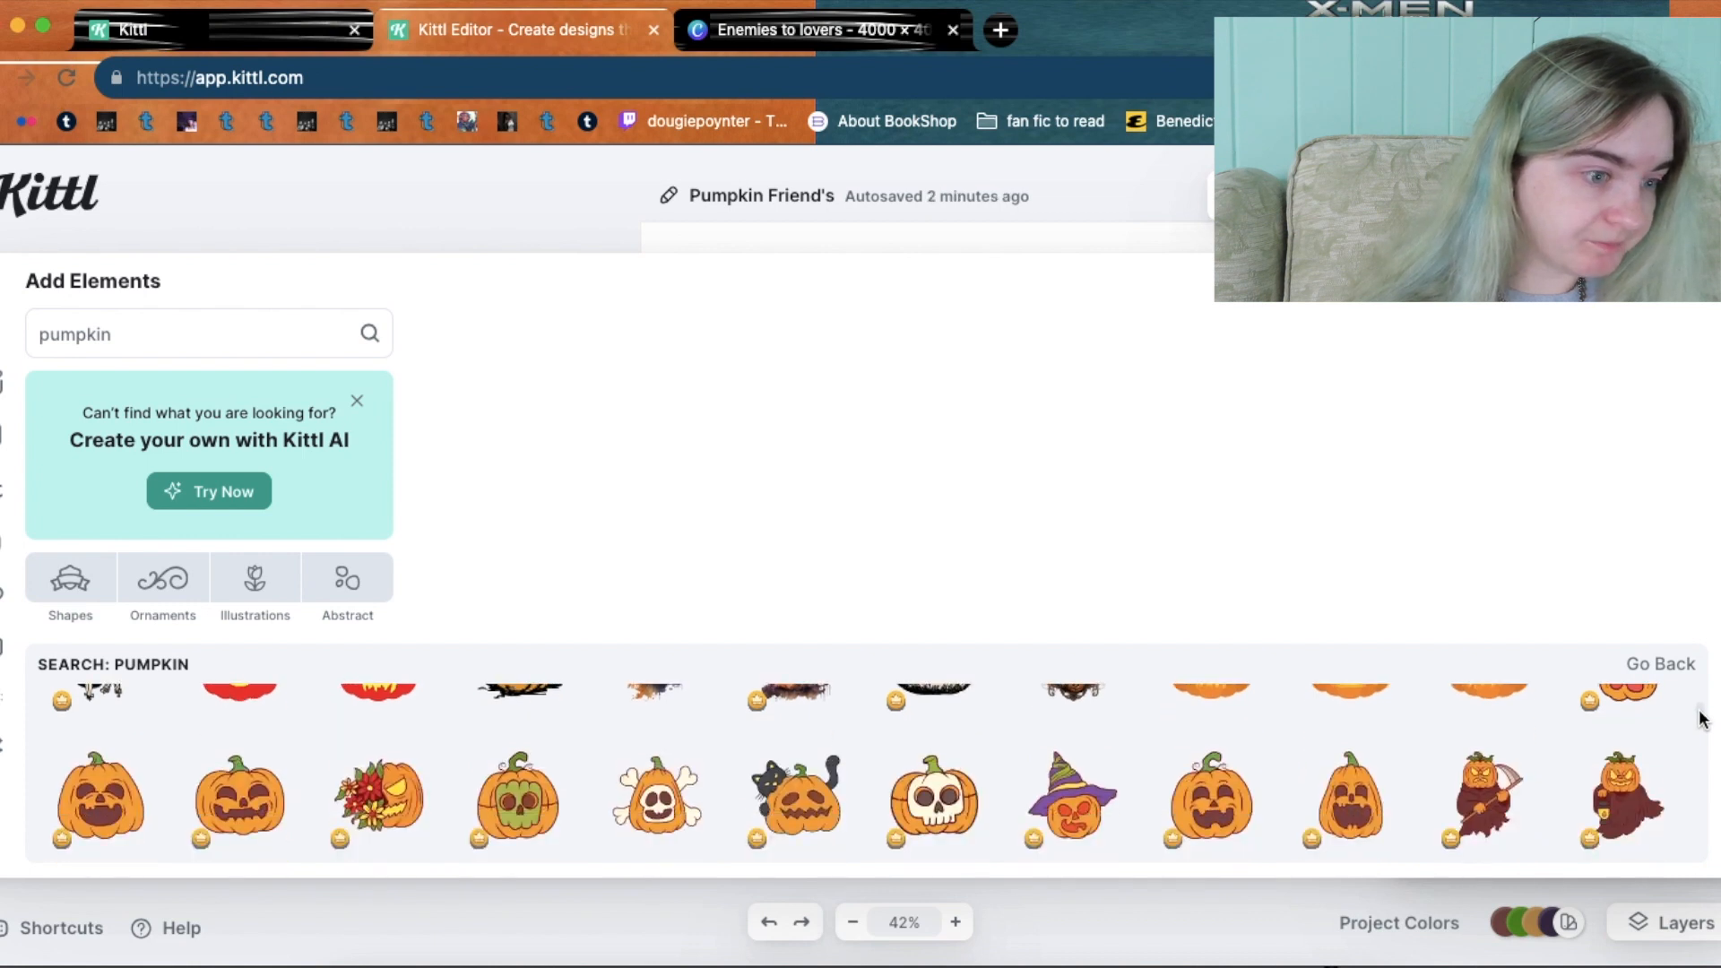
{"action": "scroll", "coordinate": [1700, 717], "scroll_direction": "down", "scroll_amount": 1}
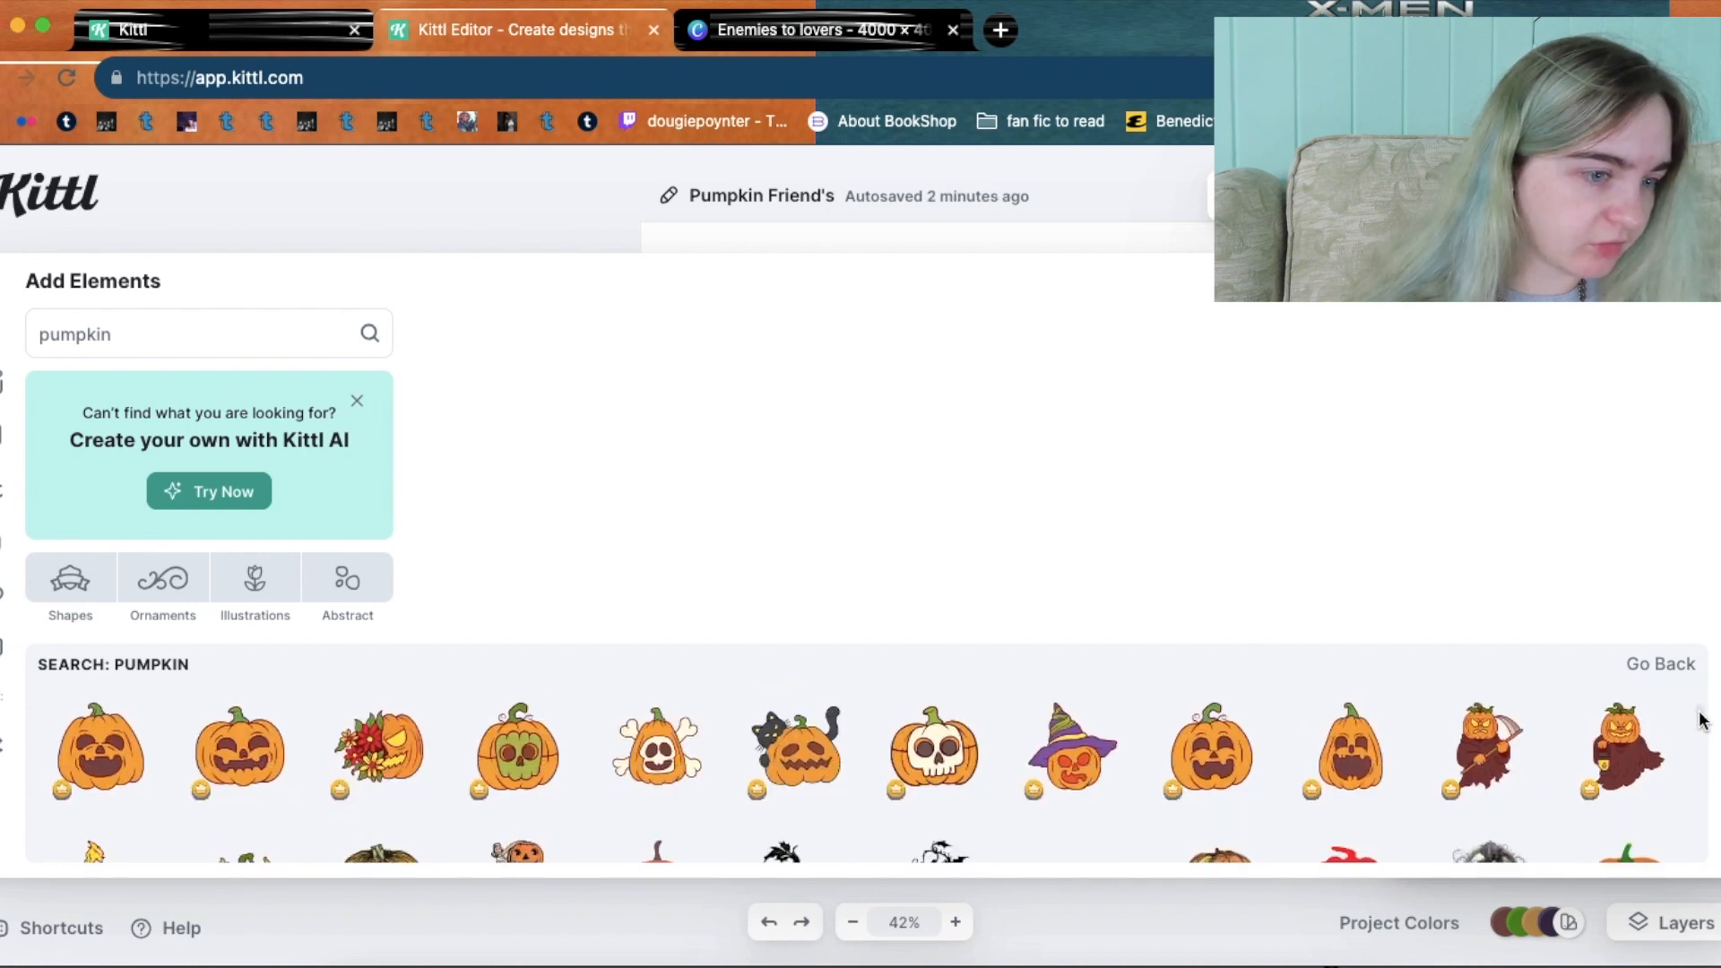
{"action": "scroll", "coordinate": [1701, 722], "scroll_direction": "down", "scroll_amount": 1}
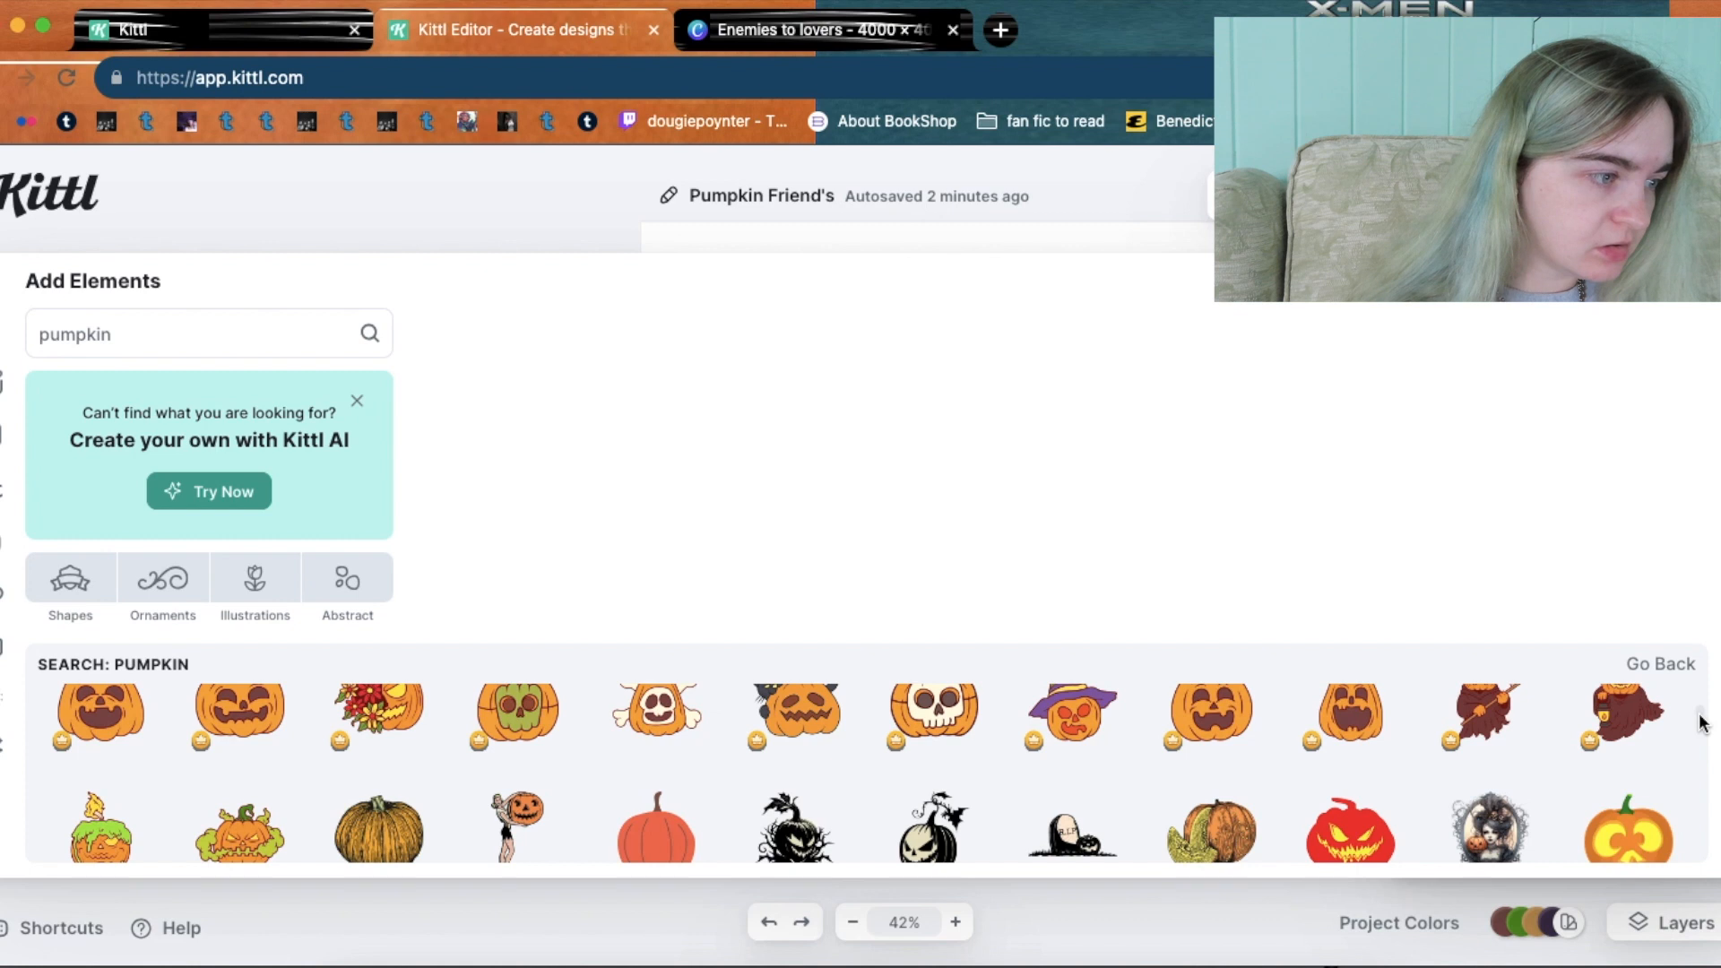
{"action": "scroll", "coordinate": [1701, 722], "scroll_direction": "down", "scroll_amount": 2}
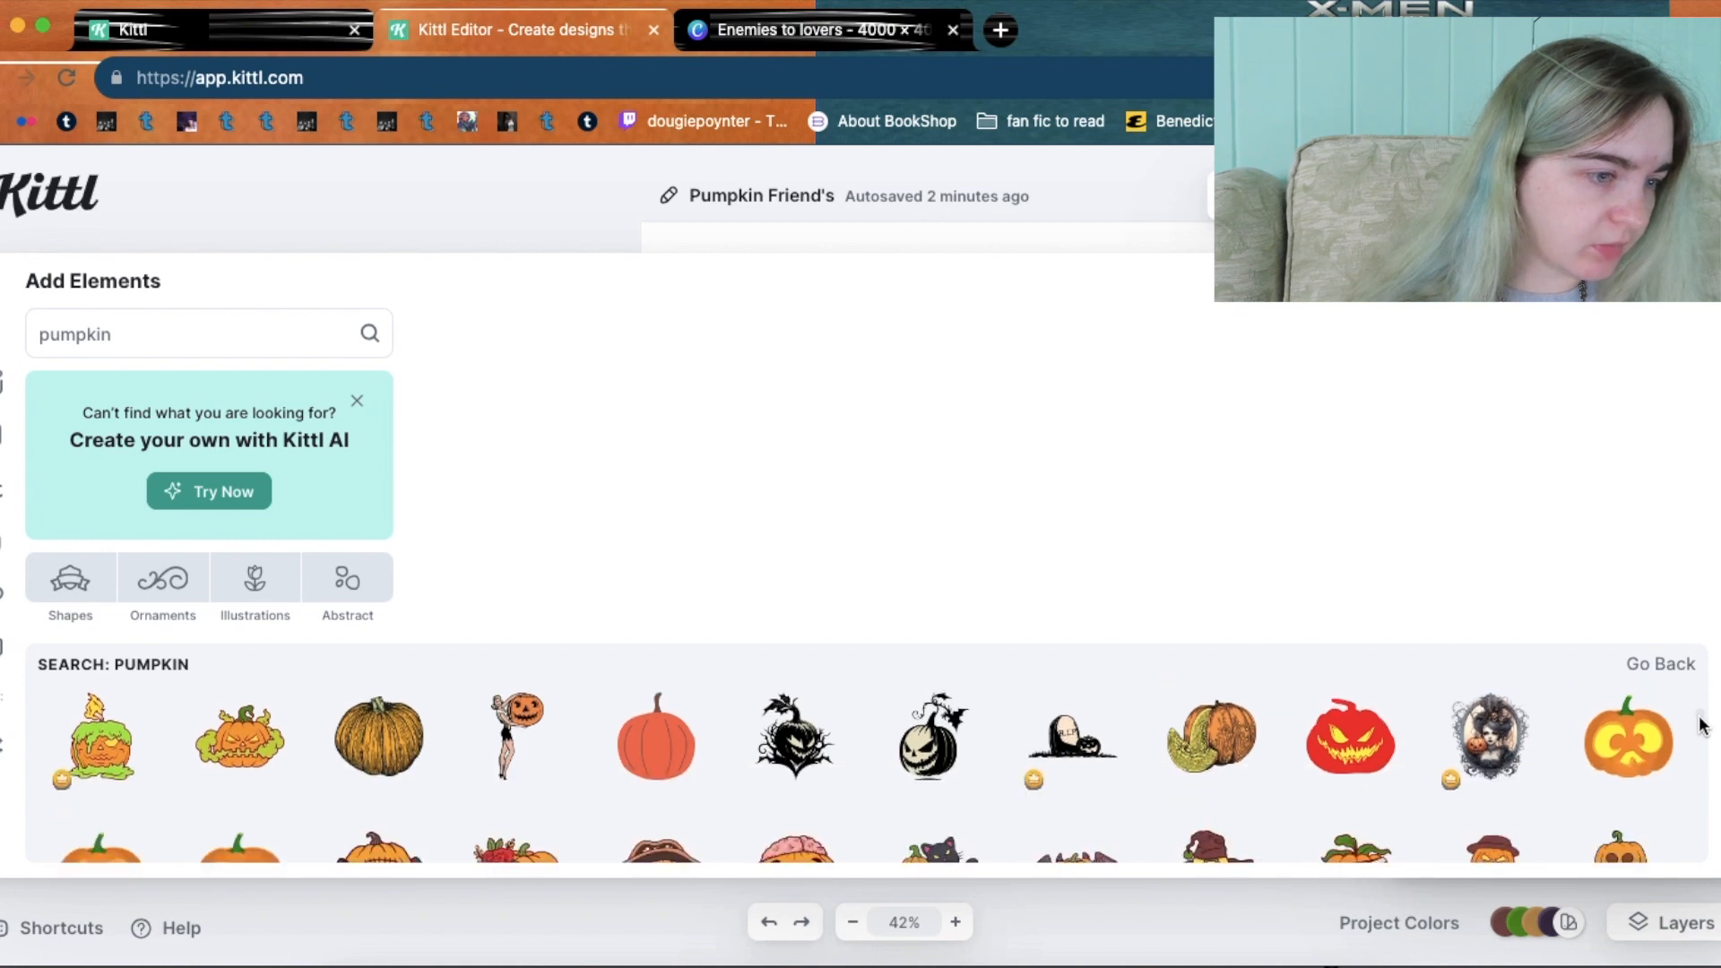
{"action": "scroll", "coordinate": [1701, 727], "scroll_direction": "down", "scroll_amount": 2}
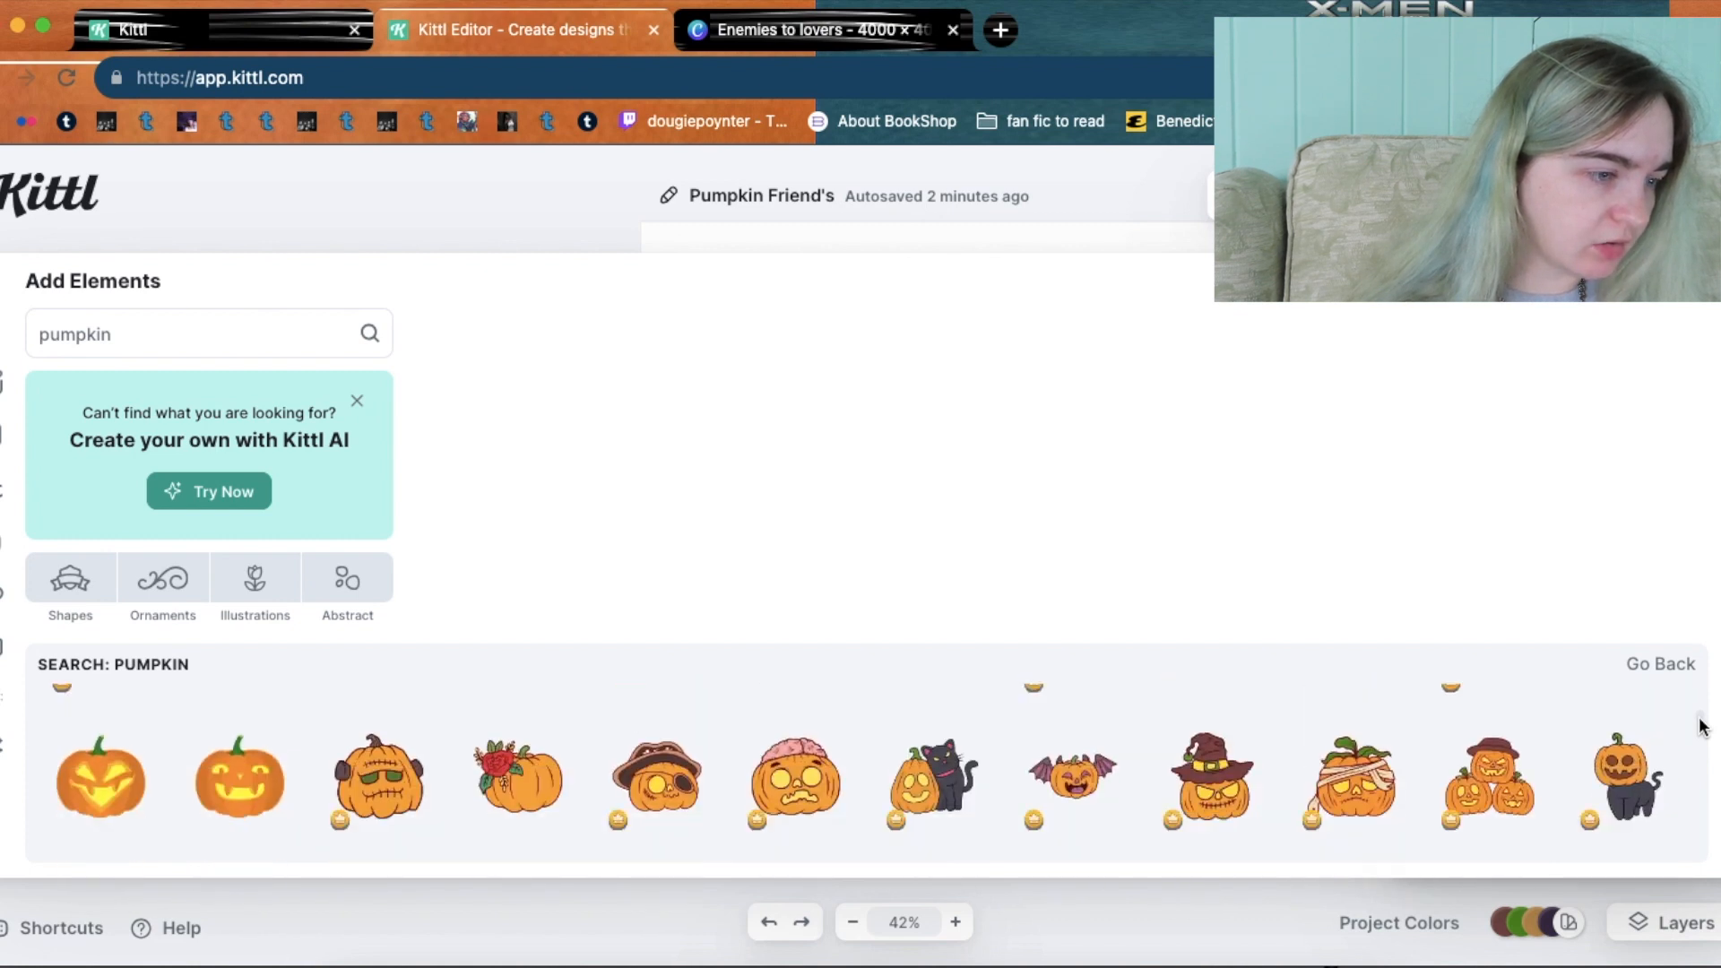
{"action": "scroll", "coordinate": [1701, 726], "scroll_direction": "down", "scroll_amount": 1}
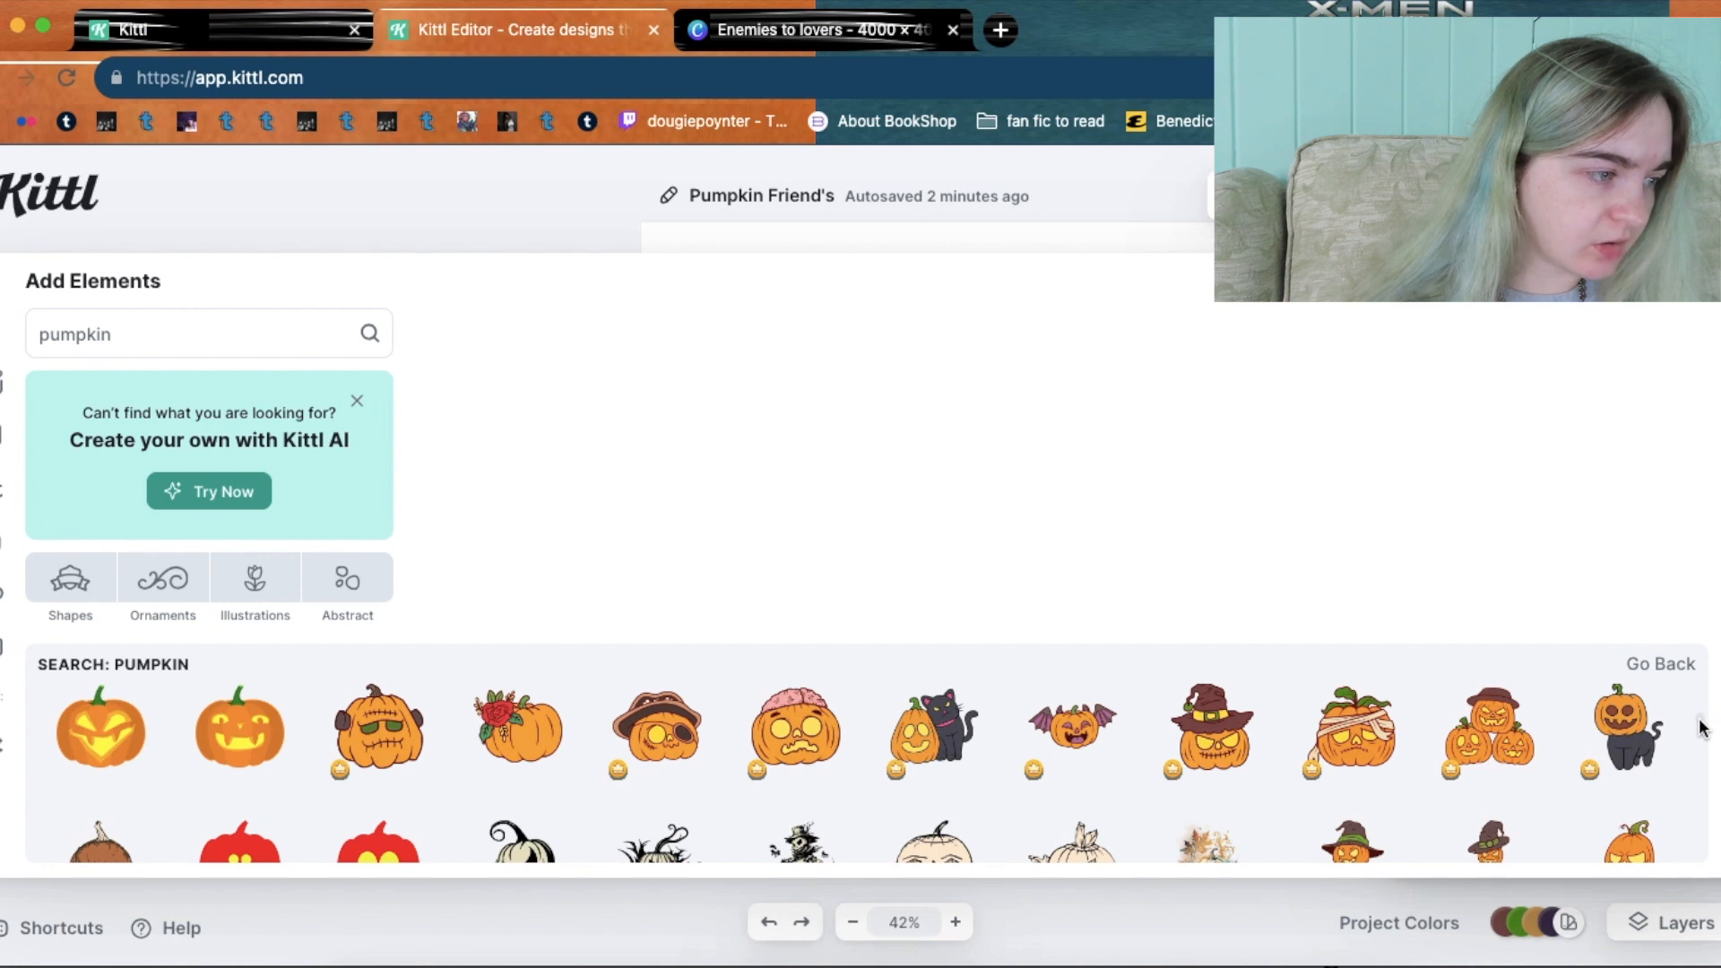
{"action": "scroll", "coordinate": [1701, 728], "scroll_direction": "down", "scroll_amount": 2}
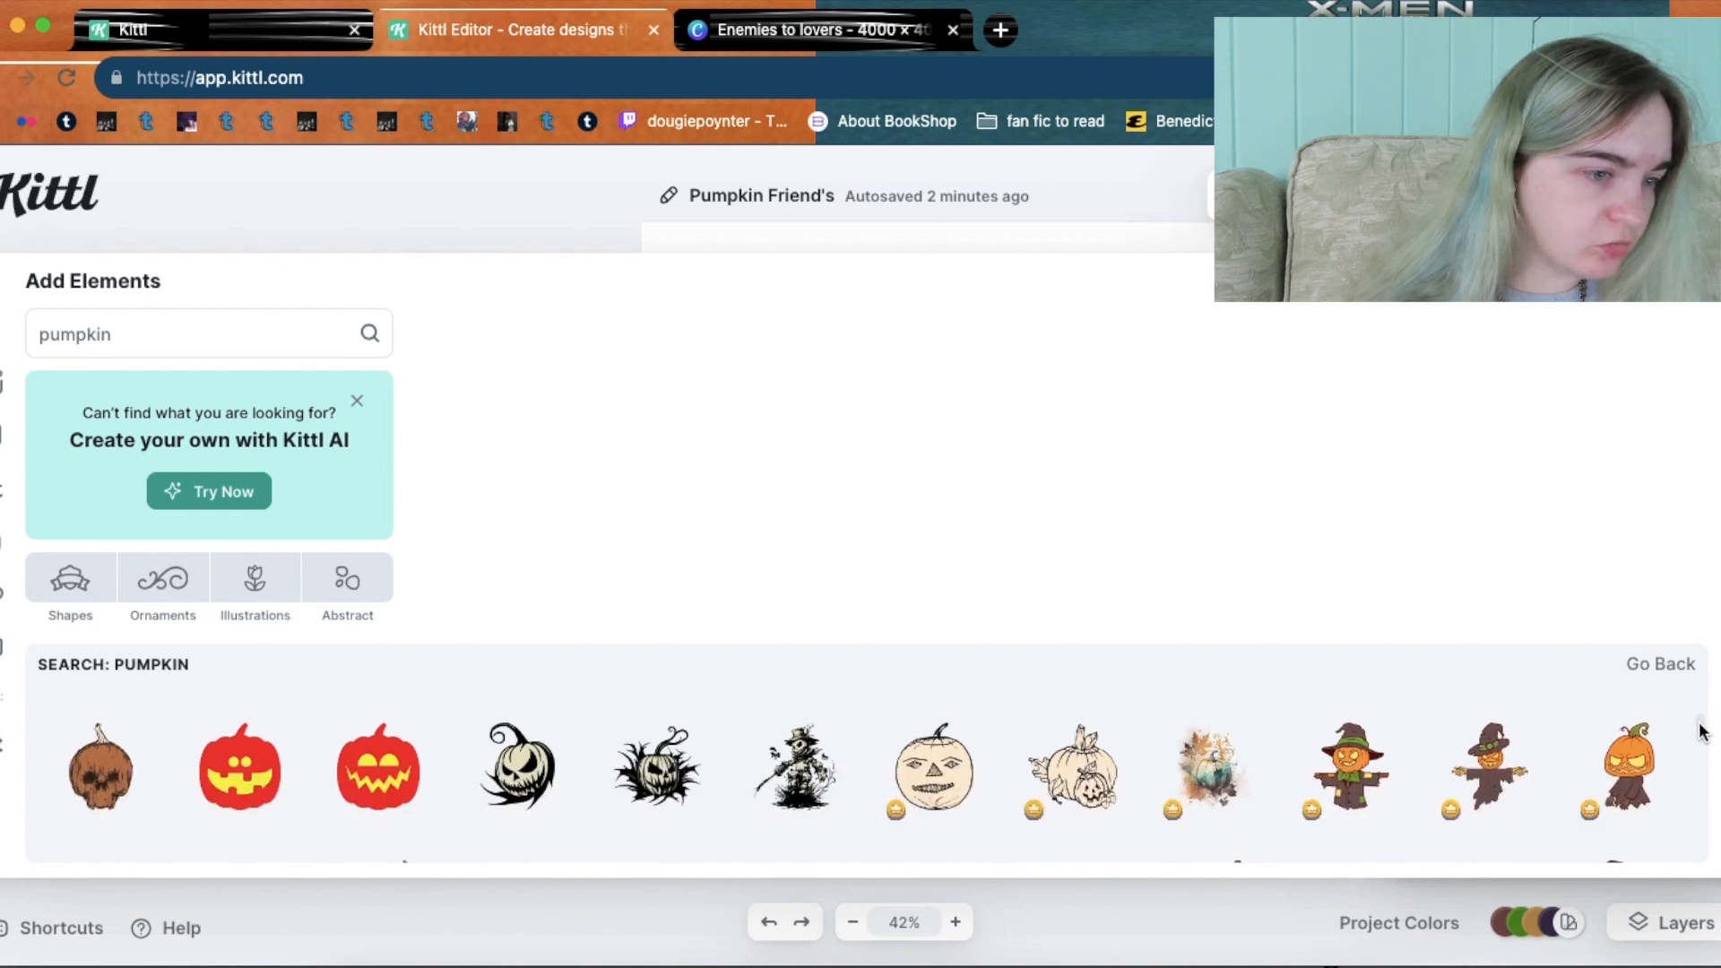
{"action": "scroll", "coordinate": [1701, 730], "scroll_direction": "down", "scroll_amount": 2}
{"action": "scroll", "coordinate": [1701, 734], "scroll_direction": "down", "scroll_amount": 2}
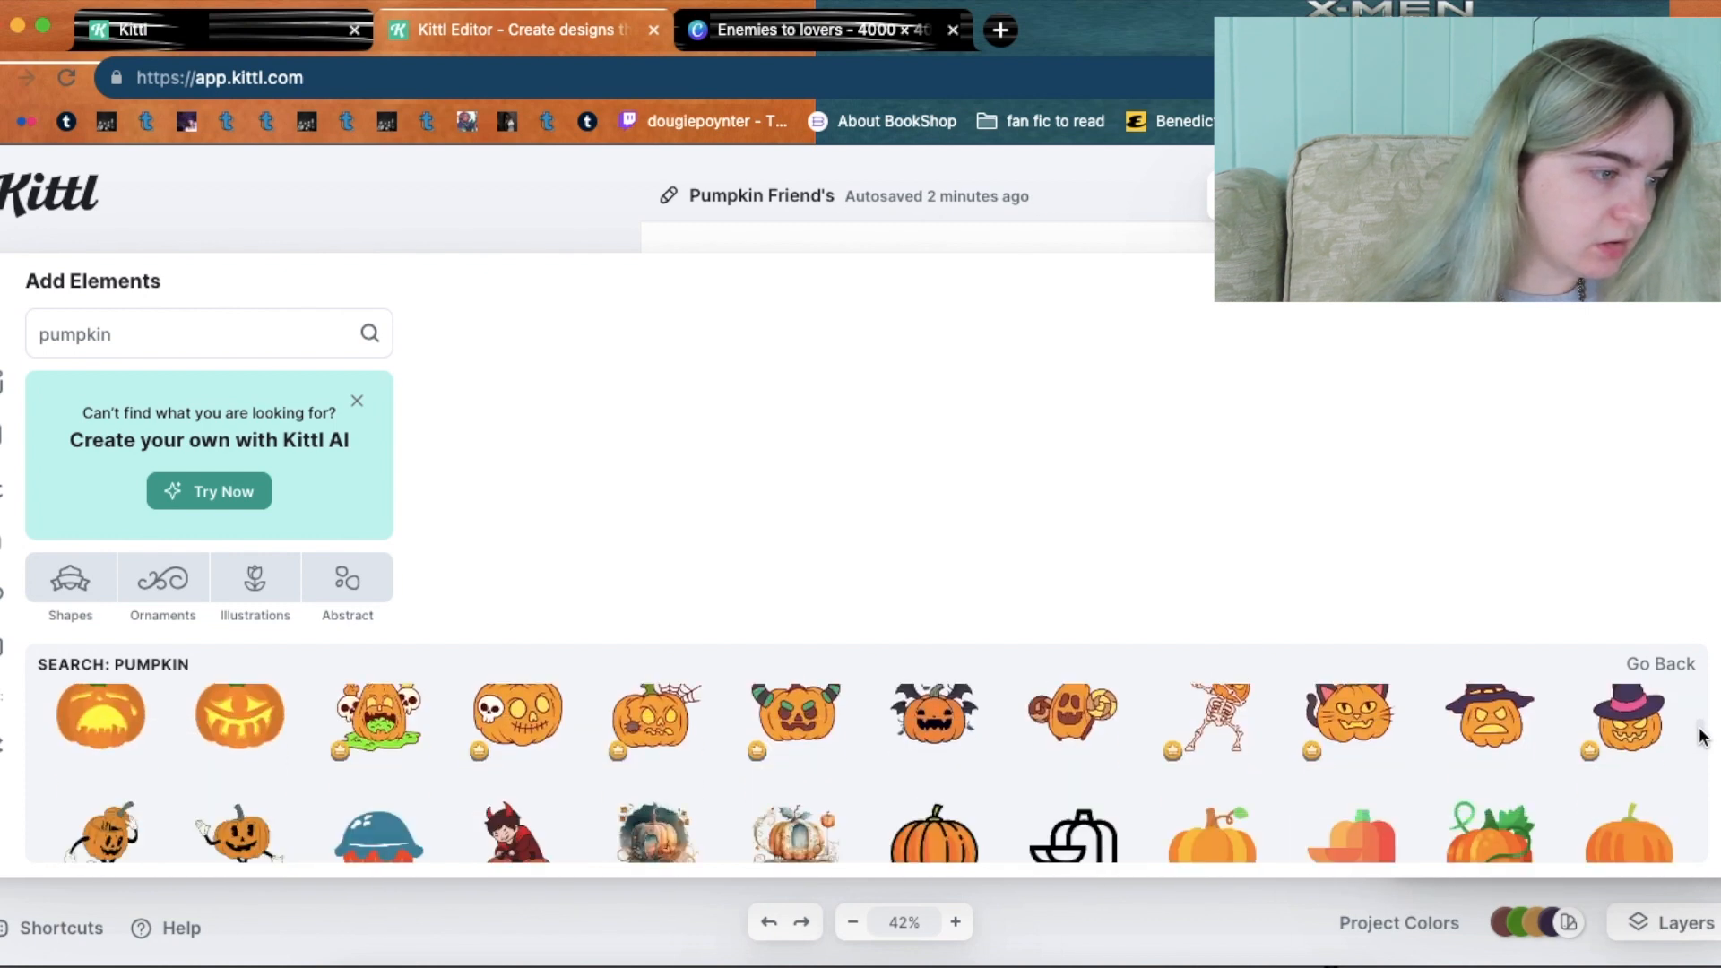
{"action": "scroll", "coordinate": [1700, 736], "scroll_direction": "down", "scroll_amount": 1}
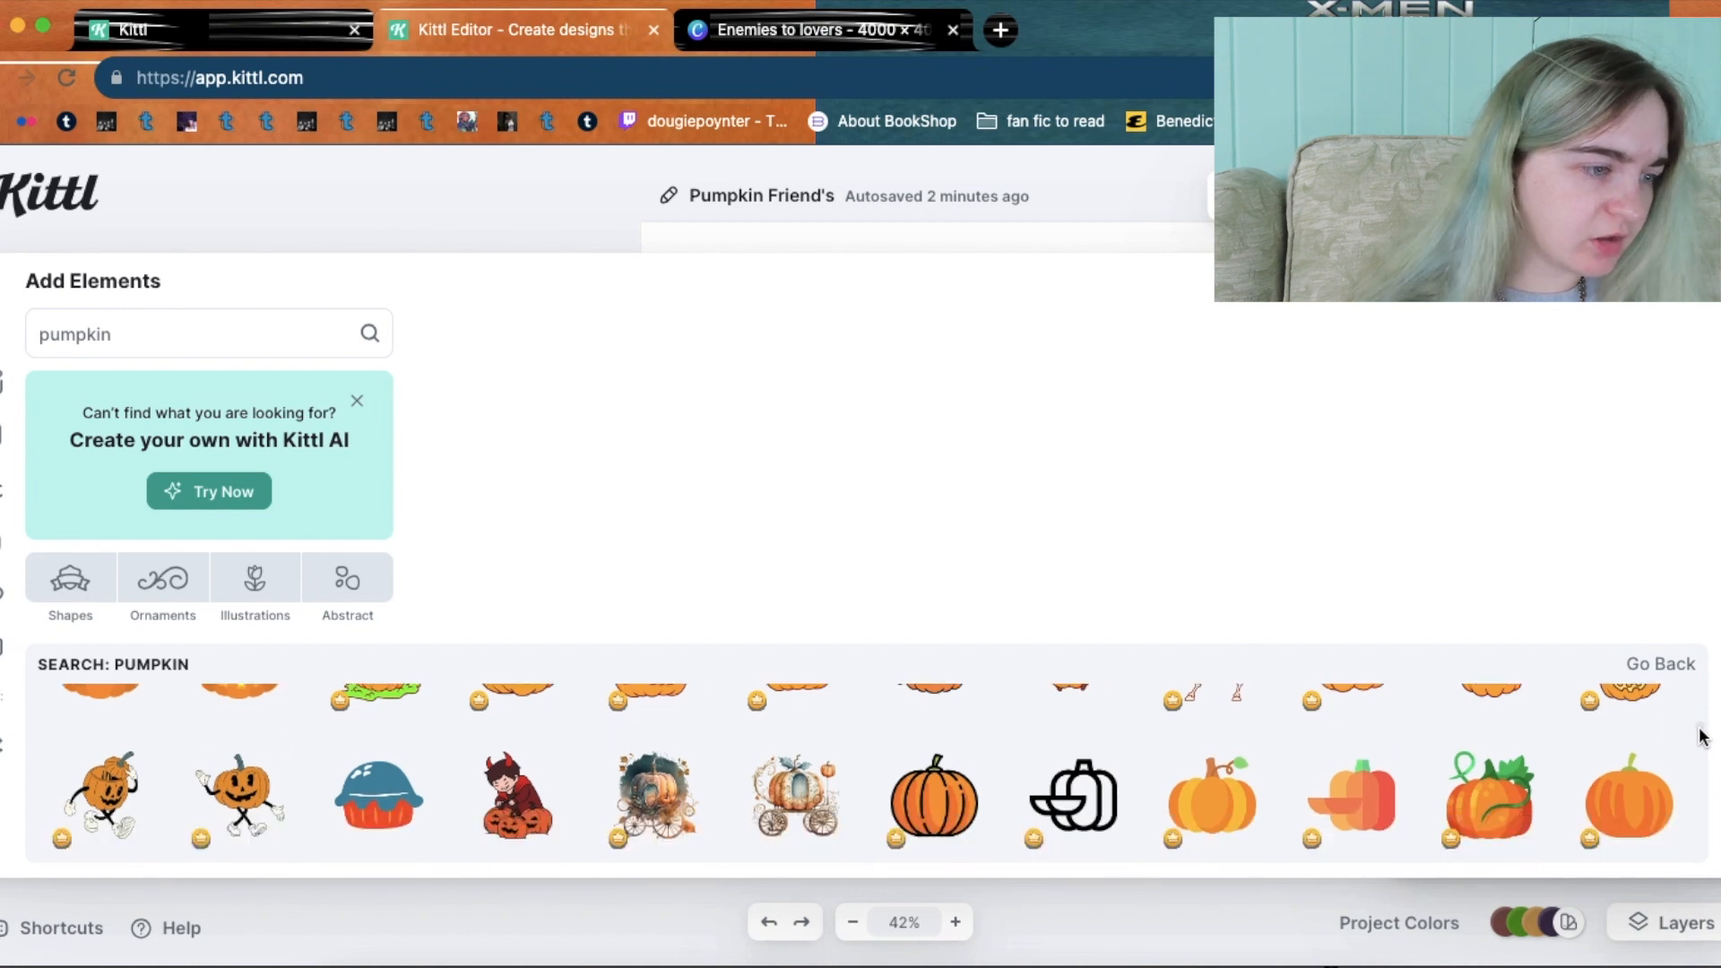
{"action": "scroll", "coordinate": [1701, 735], "scroll_direction": "up", "scroll_amount": 1}
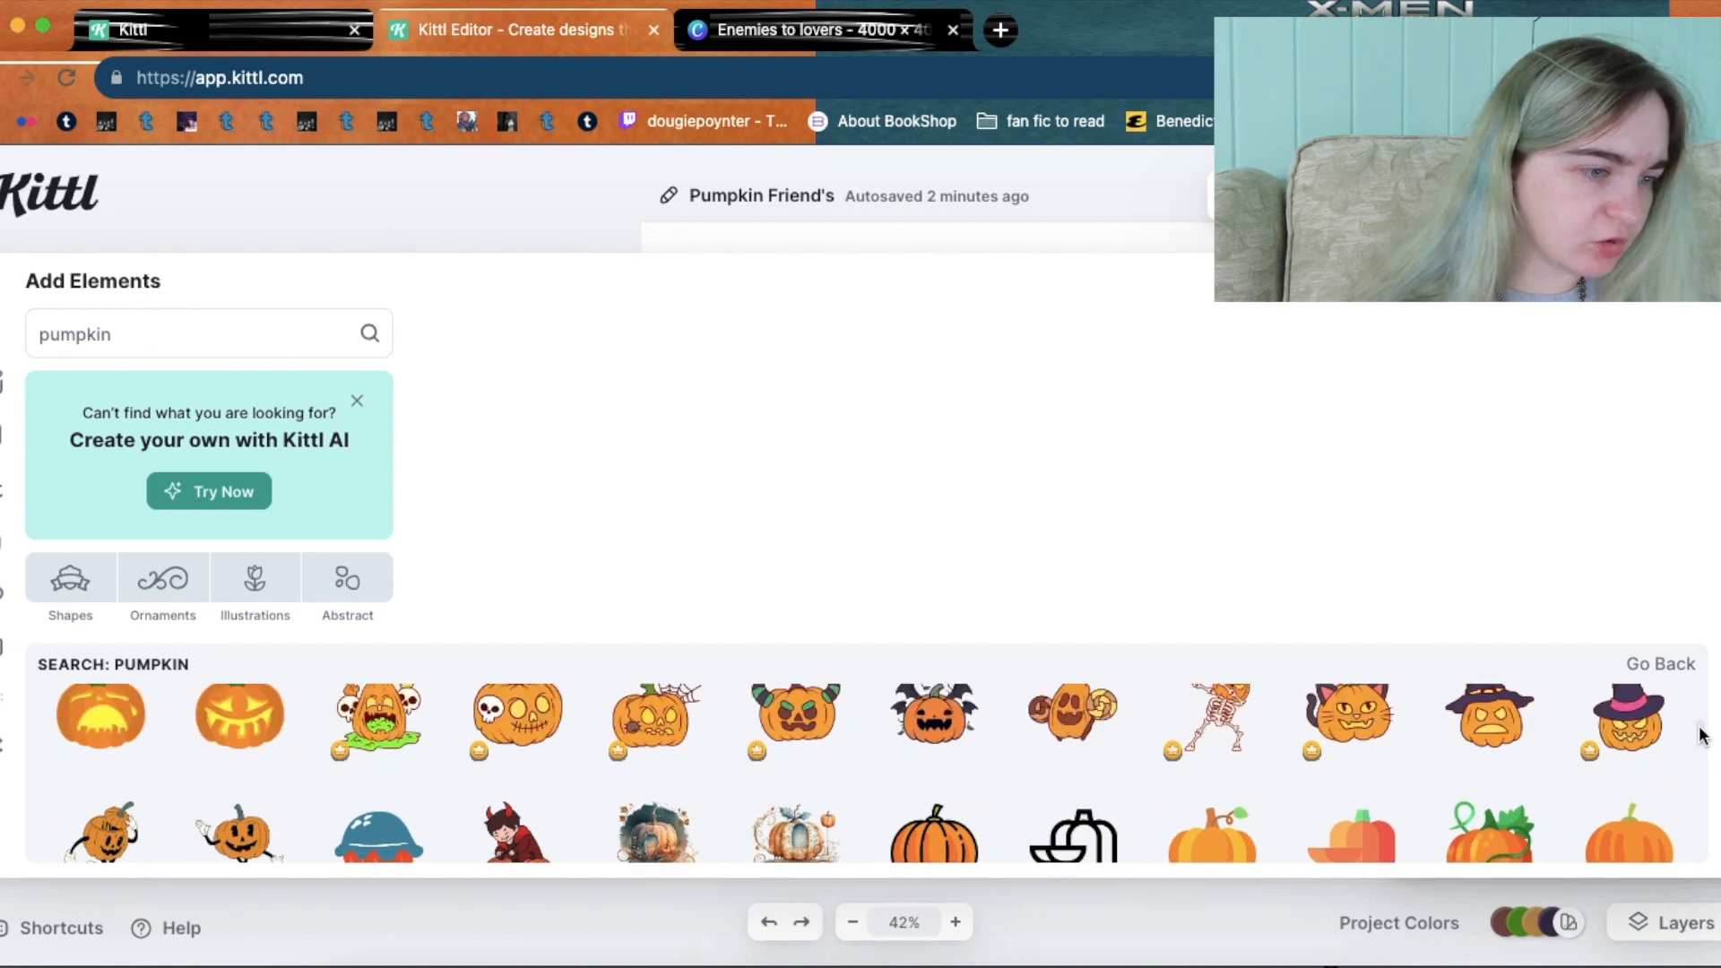
{"action": "scroll", "coordinate": [1701, 735], "scroll_direction": "down", "scroll_amount": 2}
{"action": "scroll", "coordinate": [1701, 735], "scroll_direction": "down", "scroll_amount": 5}
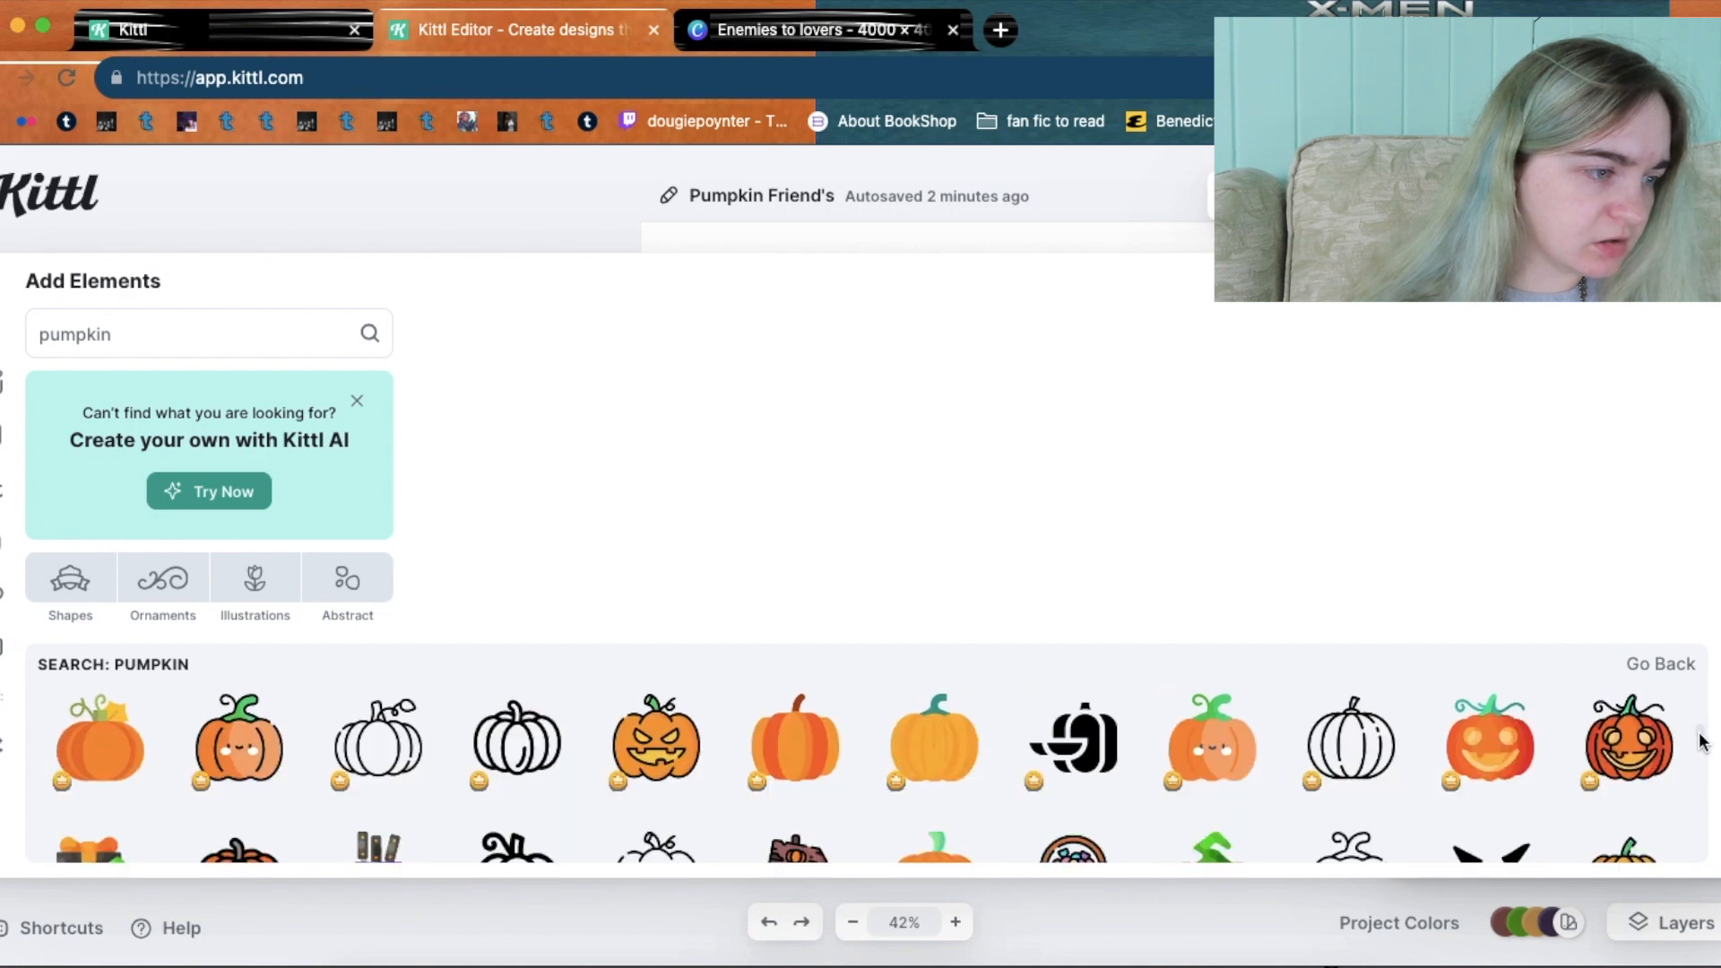
{"action": "scroll", "coordinate": [1700, 744], "scroll_direction": "down", "scroll_amount": 6}
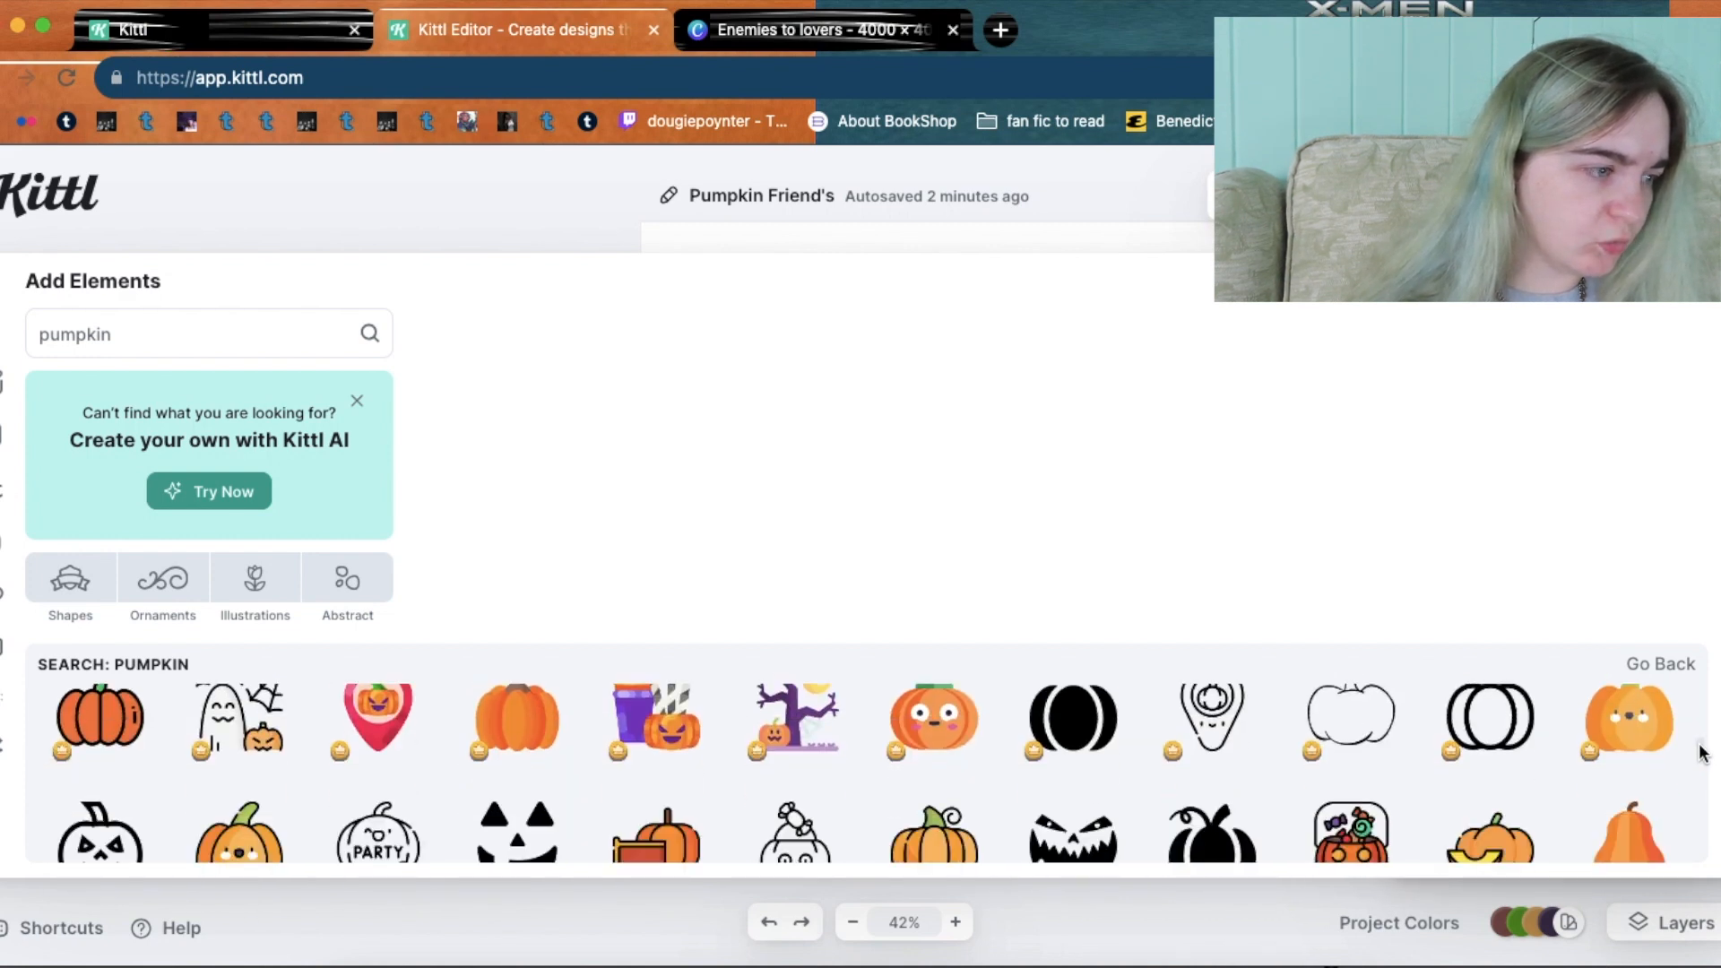
{"action": "scroll", "coordinate": [1700, 753], "scroll_direction": "down", "scroll_amount": 6}
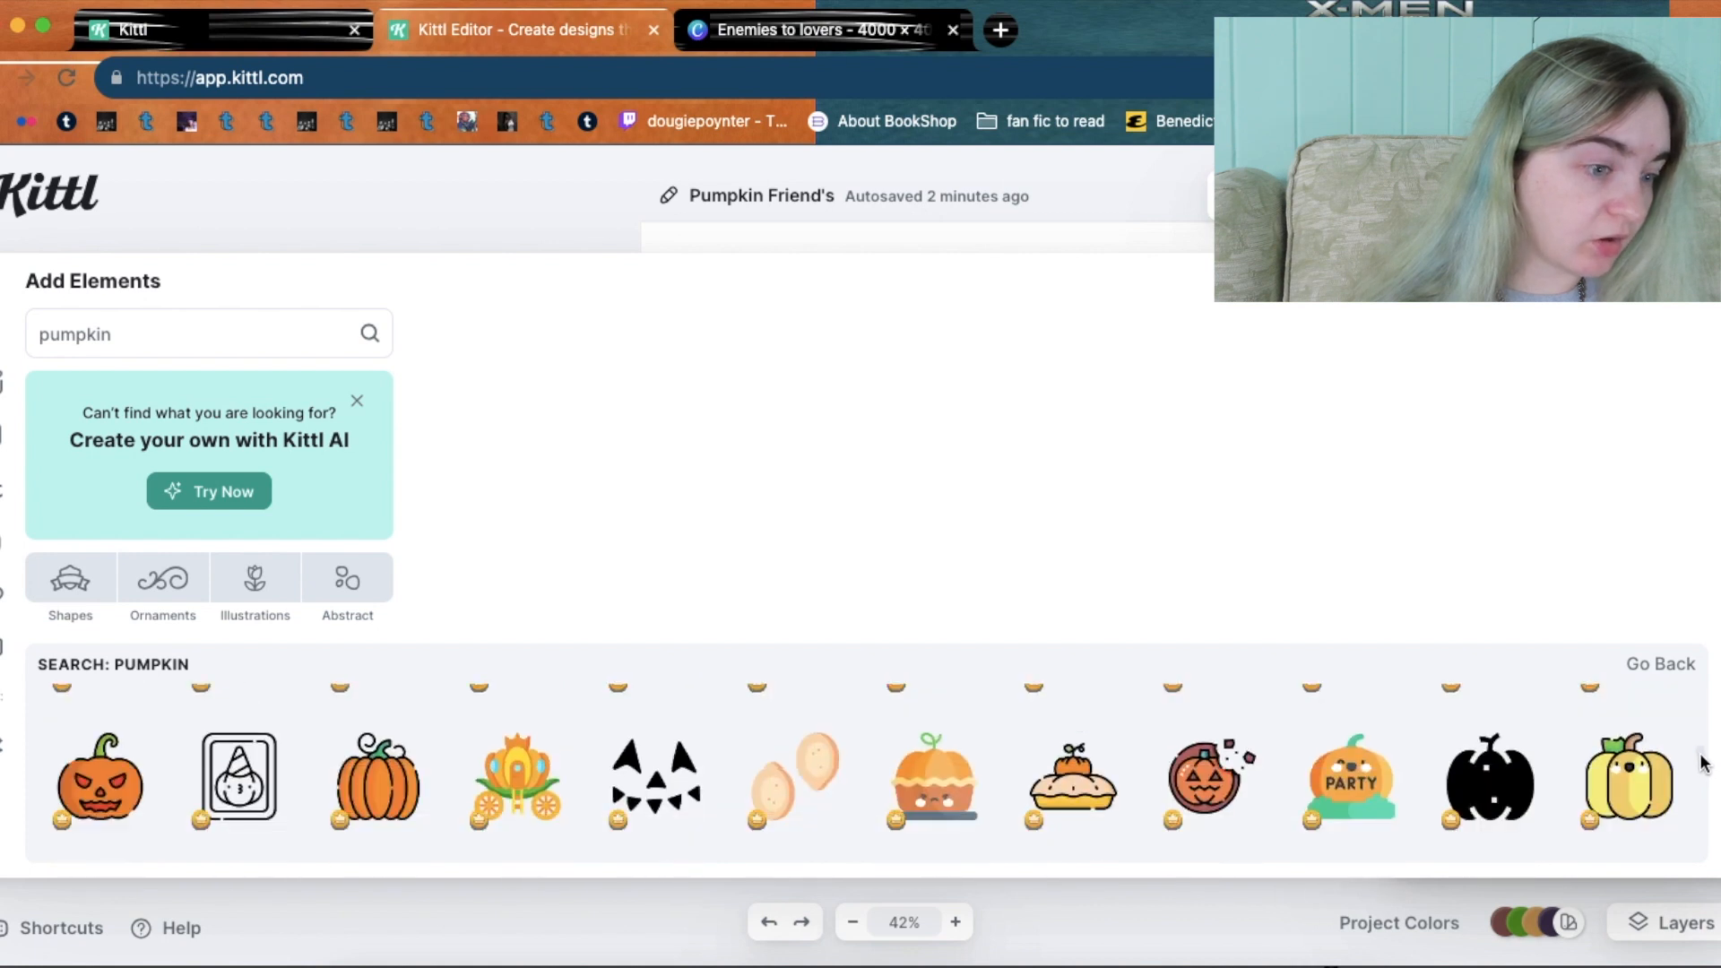
In the Enemies to lovers Canva design, search graphics for 'pumpkin'.
{"action": "left_click", "coordinate": [726, 19]}
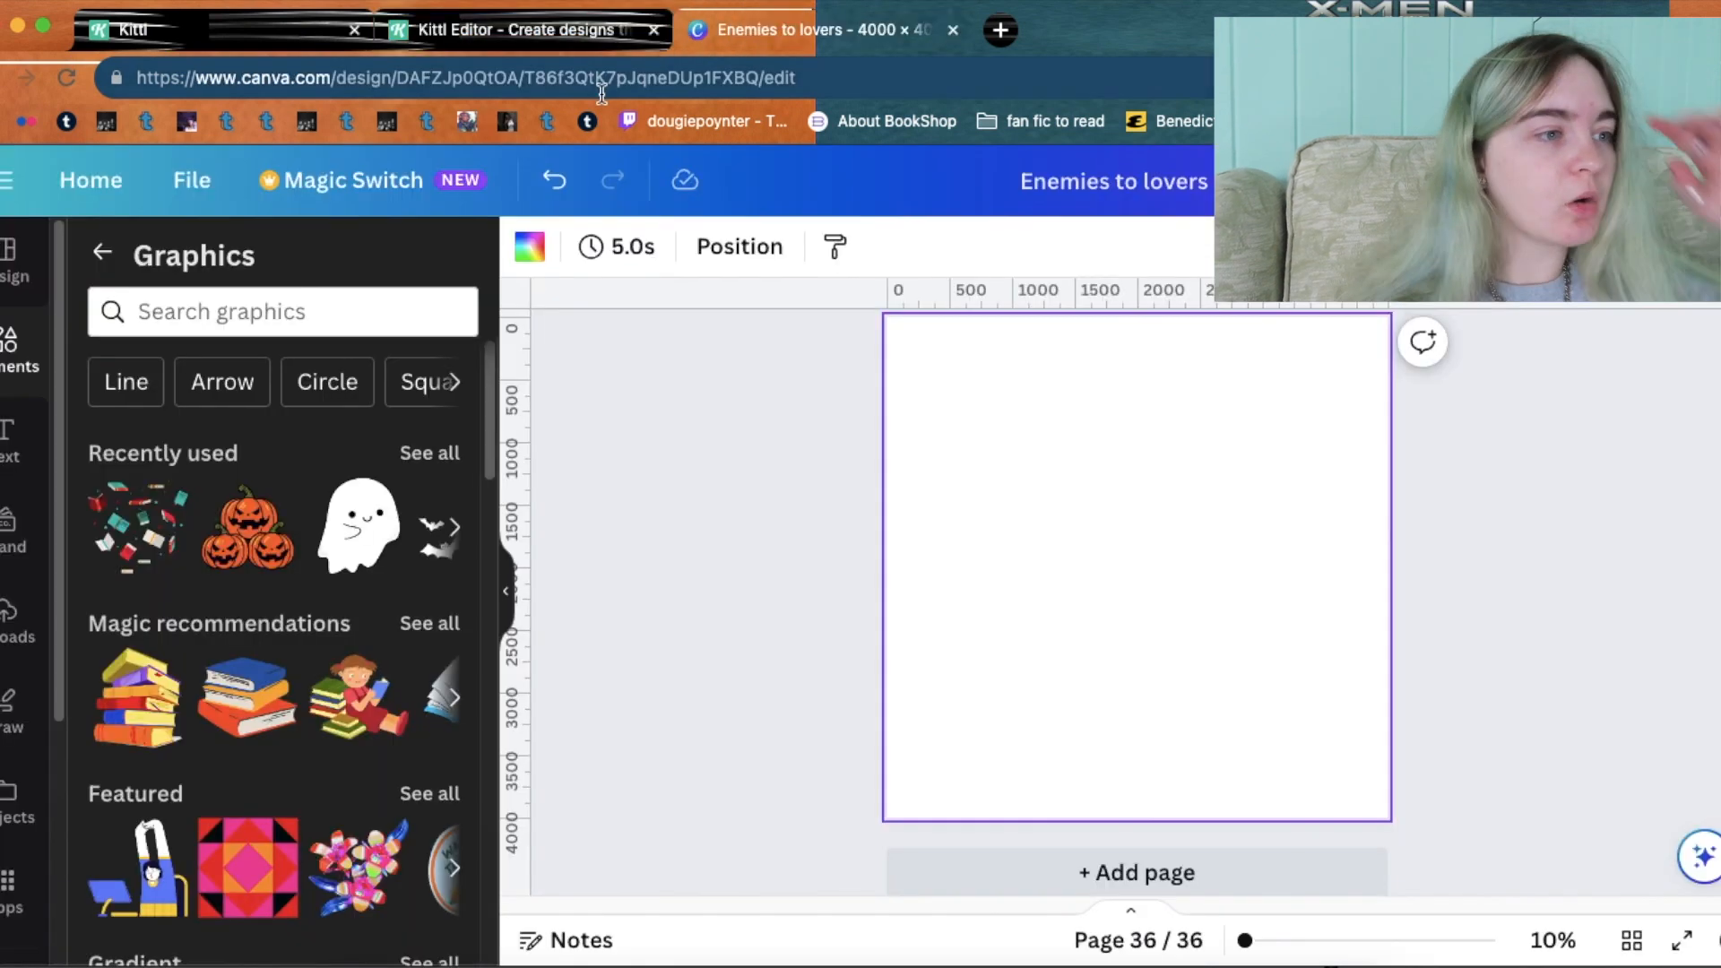
{"action": "left_click", "coordinate": [258, 311]}
{"action": "type", "text": "pum"}
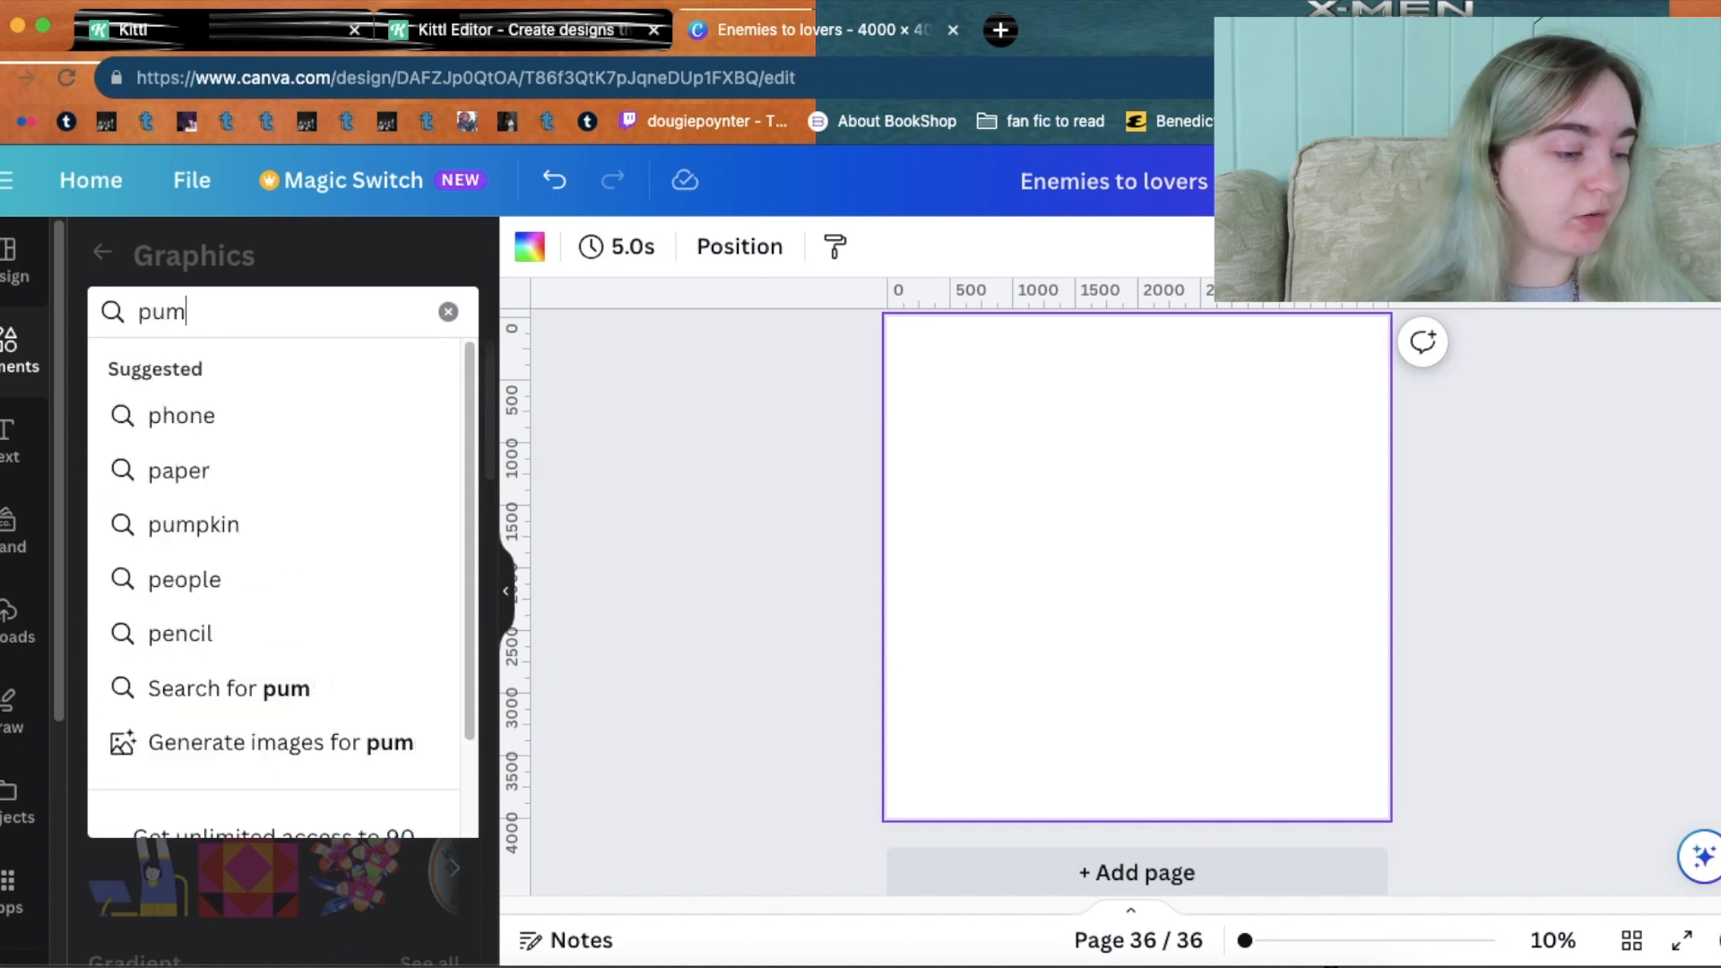
{"action": "type", "text": "pkins"}
{"action": "key", "text": "Return"}
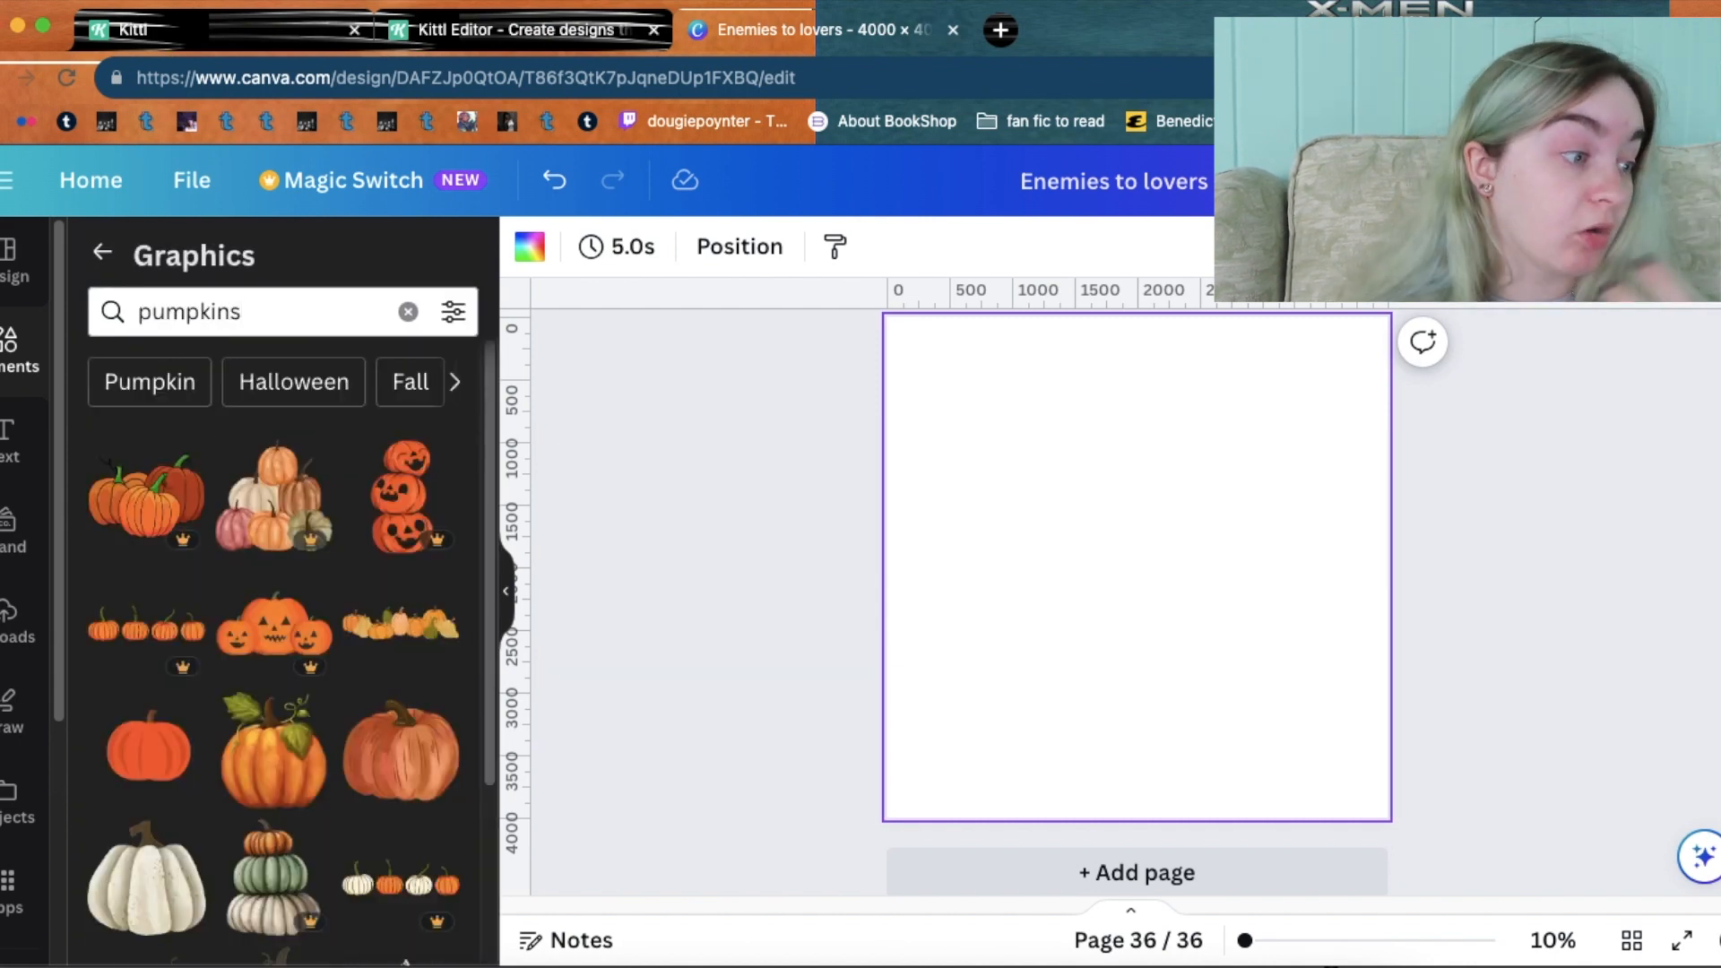
Browse the watercolour, witch-hat and polka-dot pumpkin graphics in the results.
{"action": "left_click_drag", "start_coordinate": [486, 357], "coordinate": [486, 729]}
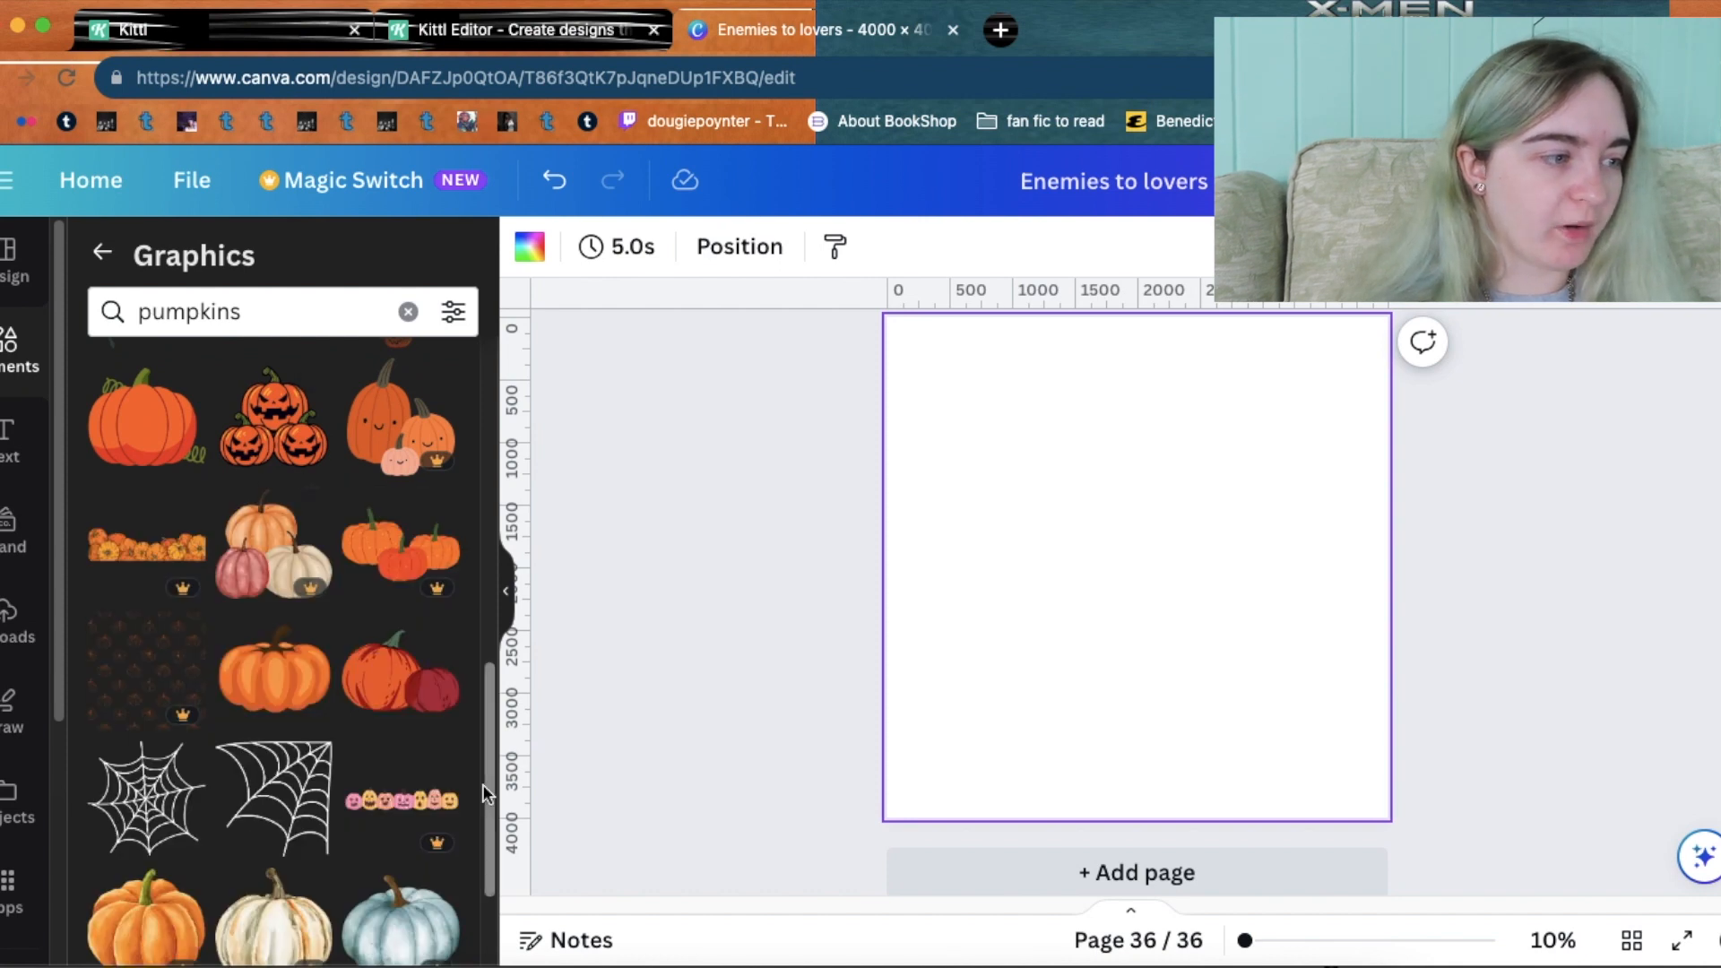
{"action": "left_click_drag", "start_coordinate": [491, 703], "coordinate": [495, 802]}
{"action": "scroll", "coordinate": [495, 802], "scroll_direction": "down", "scroll_amount": 5}
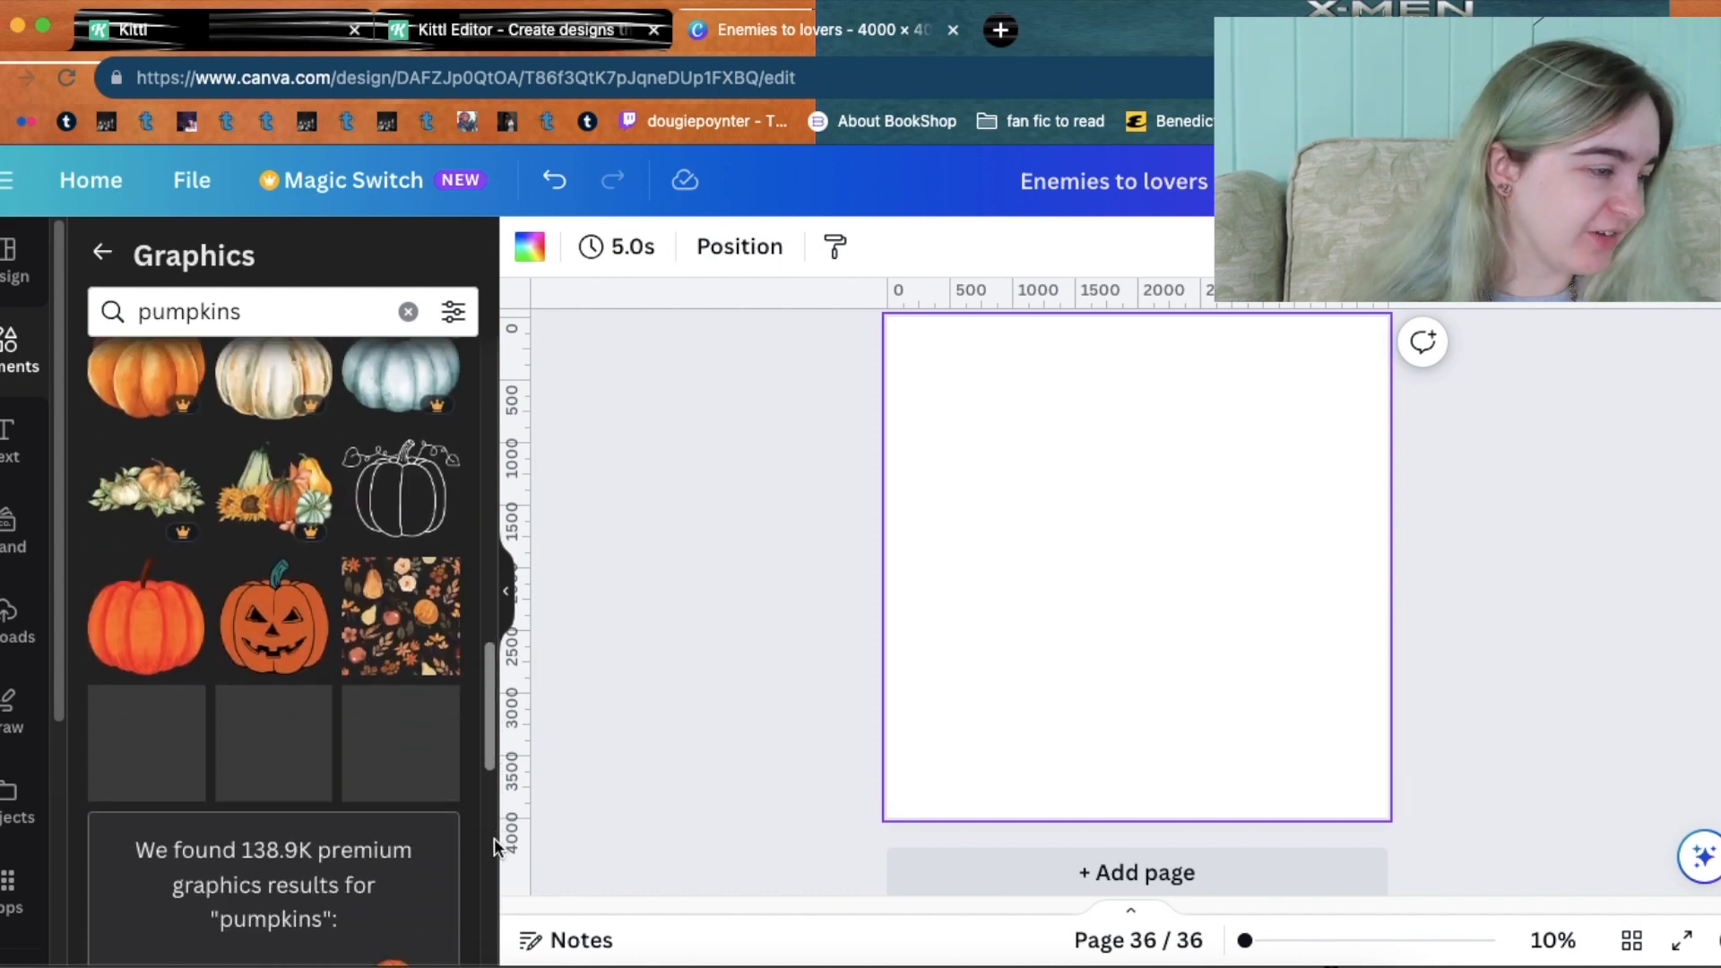
{"action": "left_click_drag", "start_coordinate": [486, 718], "coordinate": [485, 867]}
{"action": "left_click_drag", "start_coordinate": [484, 737], "coordinate": [472, 892]}
{"action": "left_click_drag", "start_coordinate": [484, 819], "coordinate": [486, 889]}
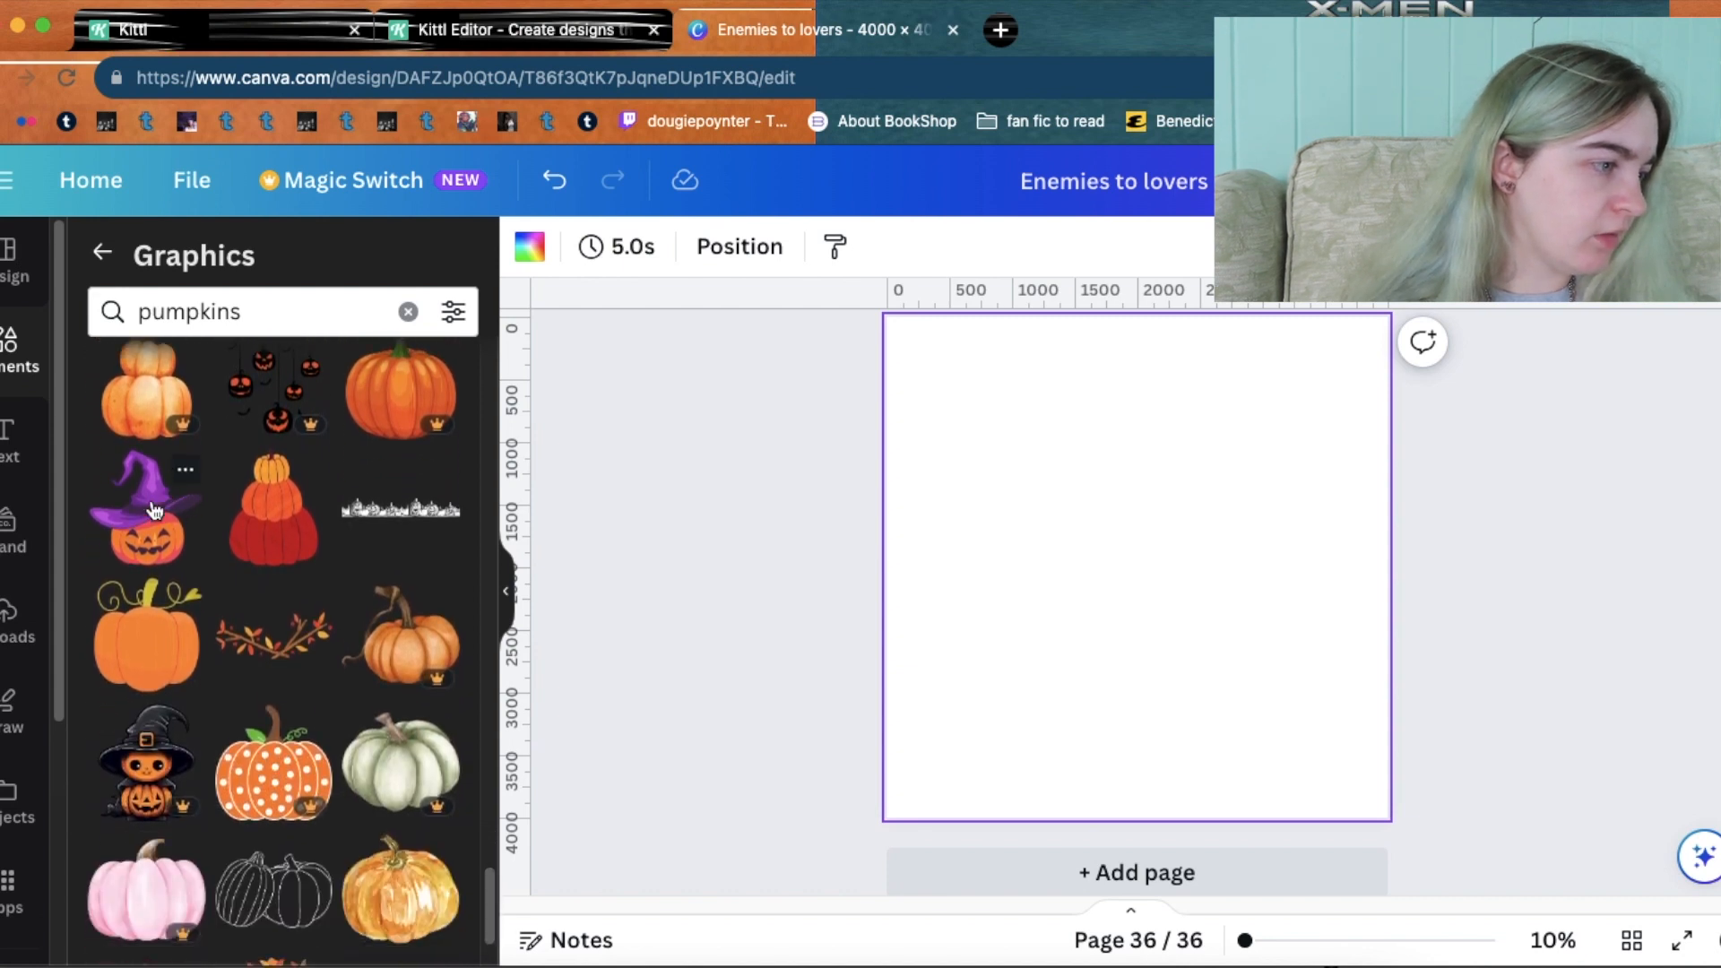
{"action": "scroll", "coordinate": [269, 627], "scroll_direction": "down", "scroll_amount": 4}
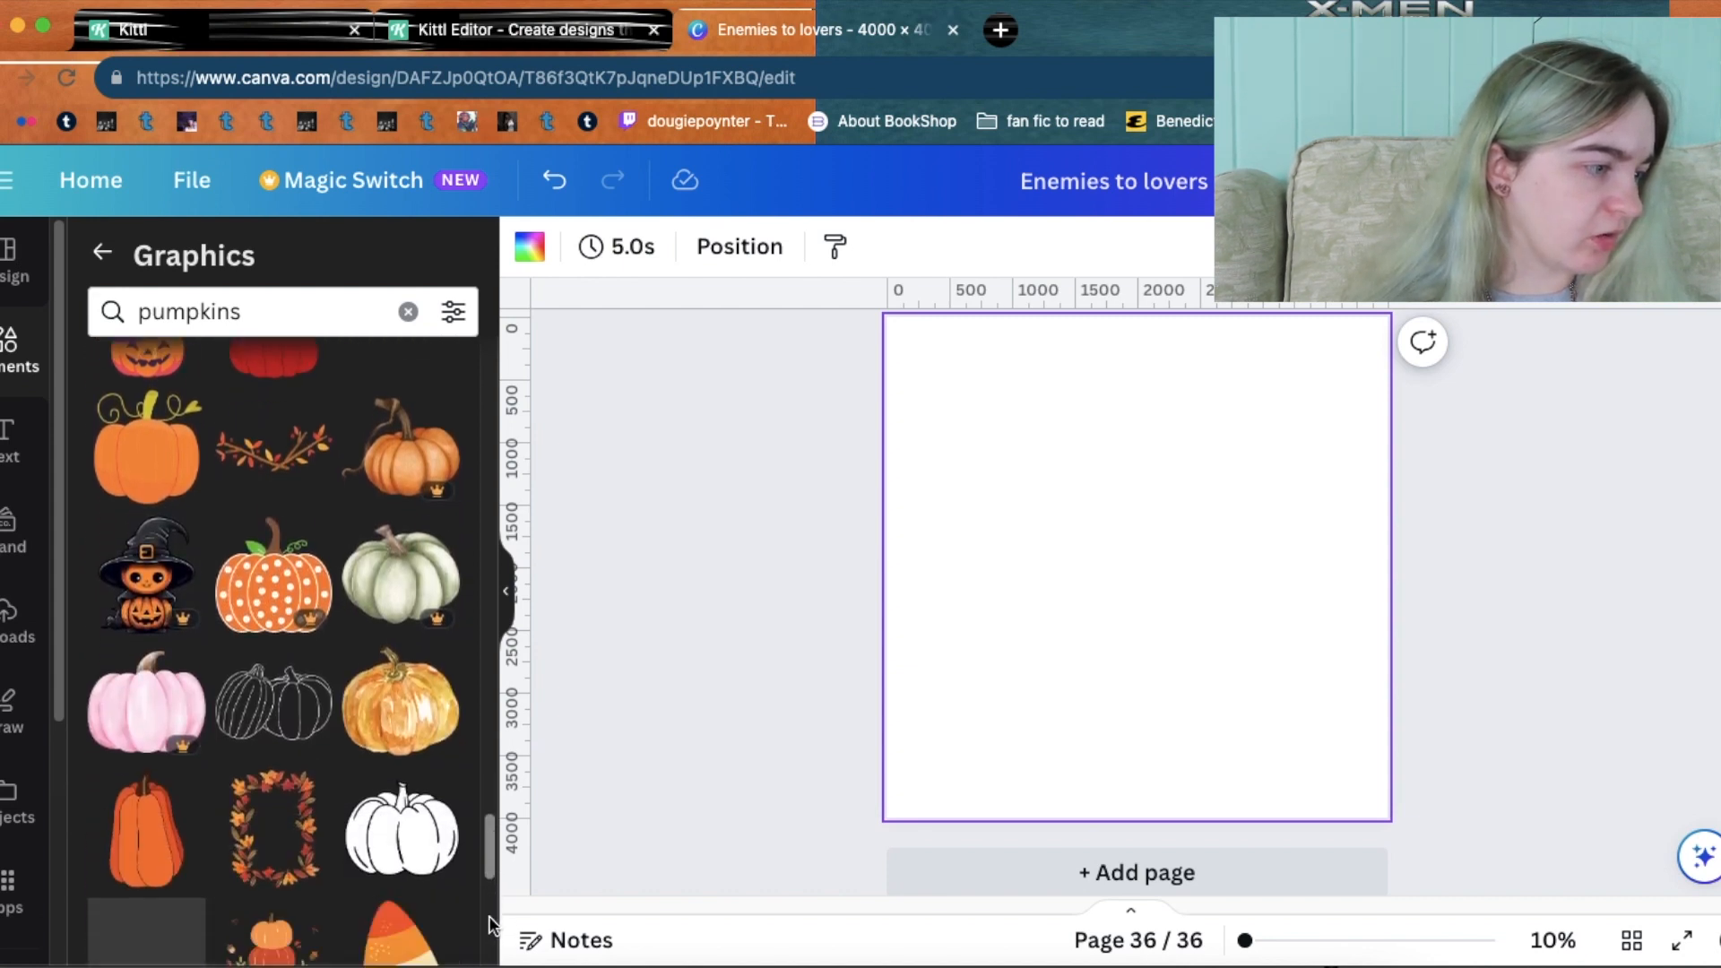
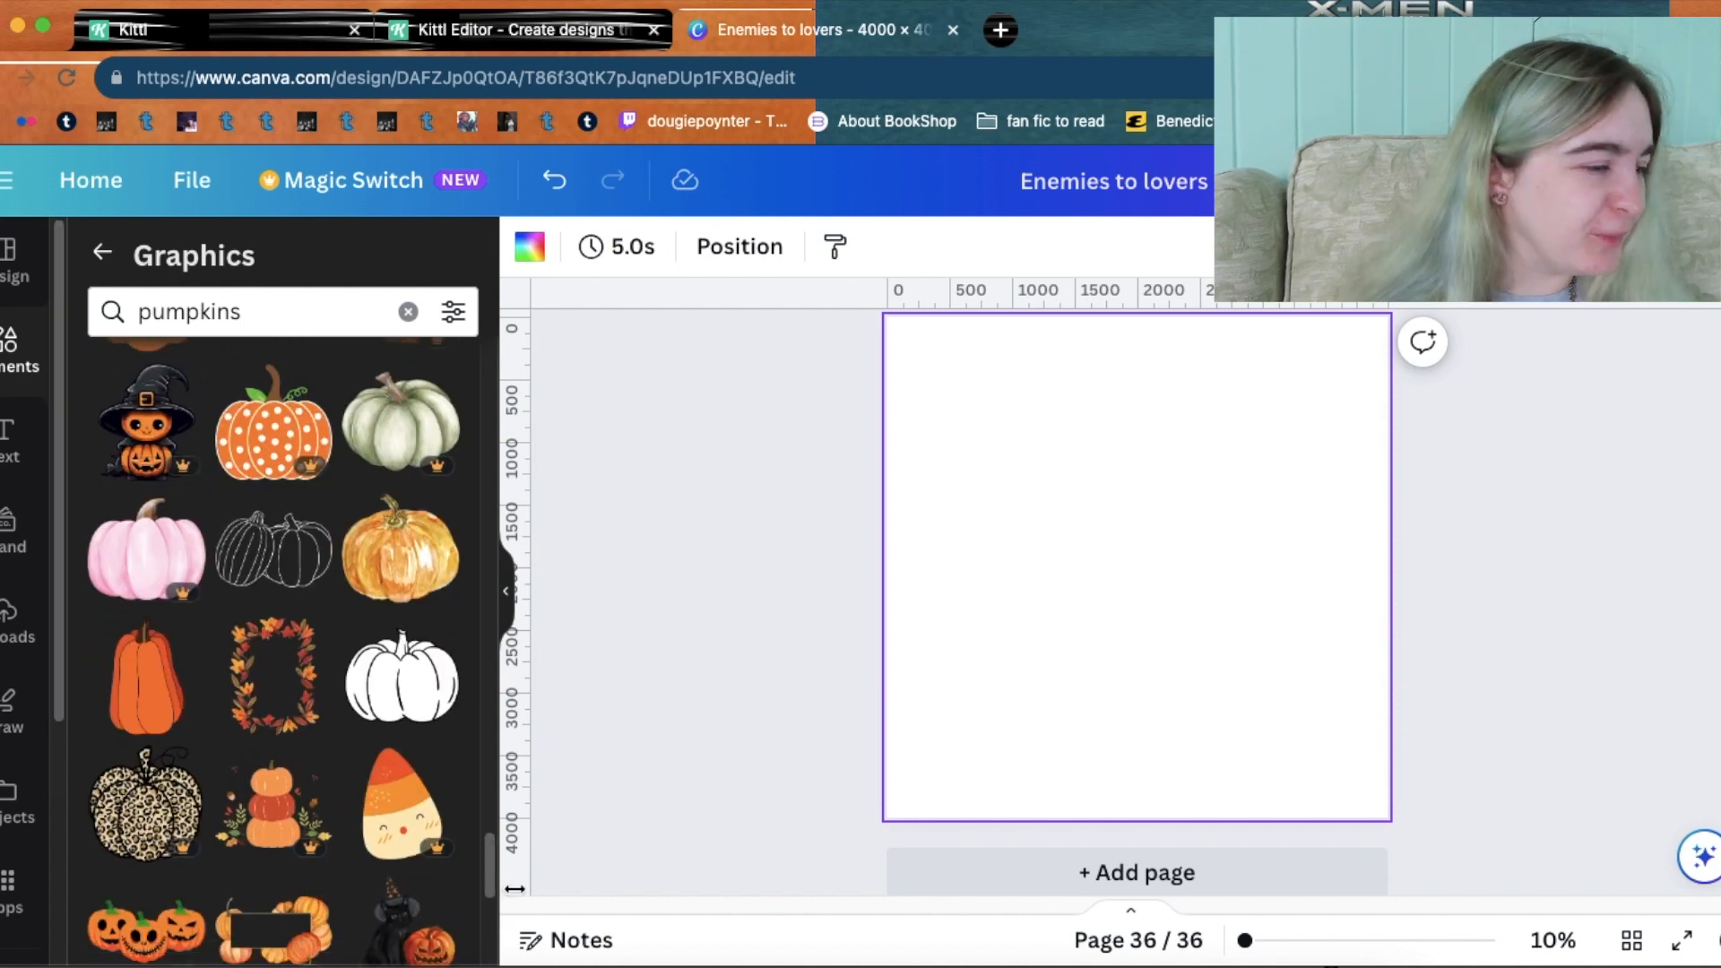
Scroll through Canva's pumpkin graphics results, then switch to the Kittl editor's pumpkin search.
{"action": "scroll", "coordinate": [484, 852], "scroll_direction": "down", "scroll_amount": 5}
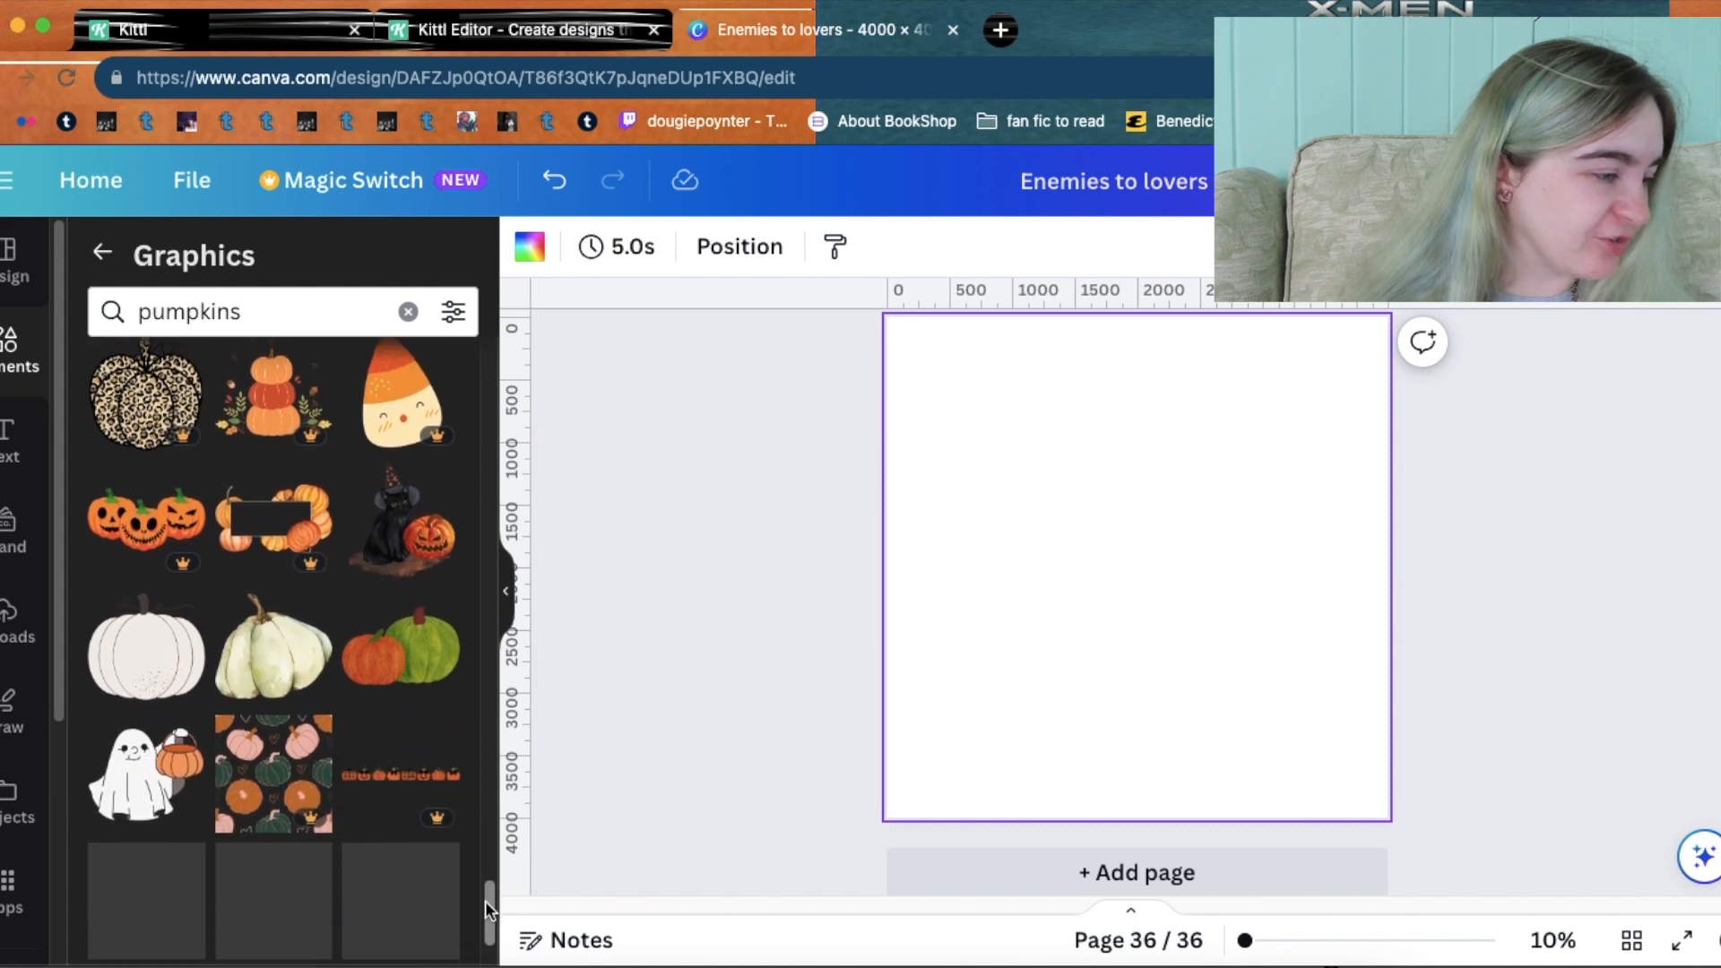
{"action": "scroll", "coordinate": [486, 914], "scroll_direction": "down", "scroll_amount": 2}
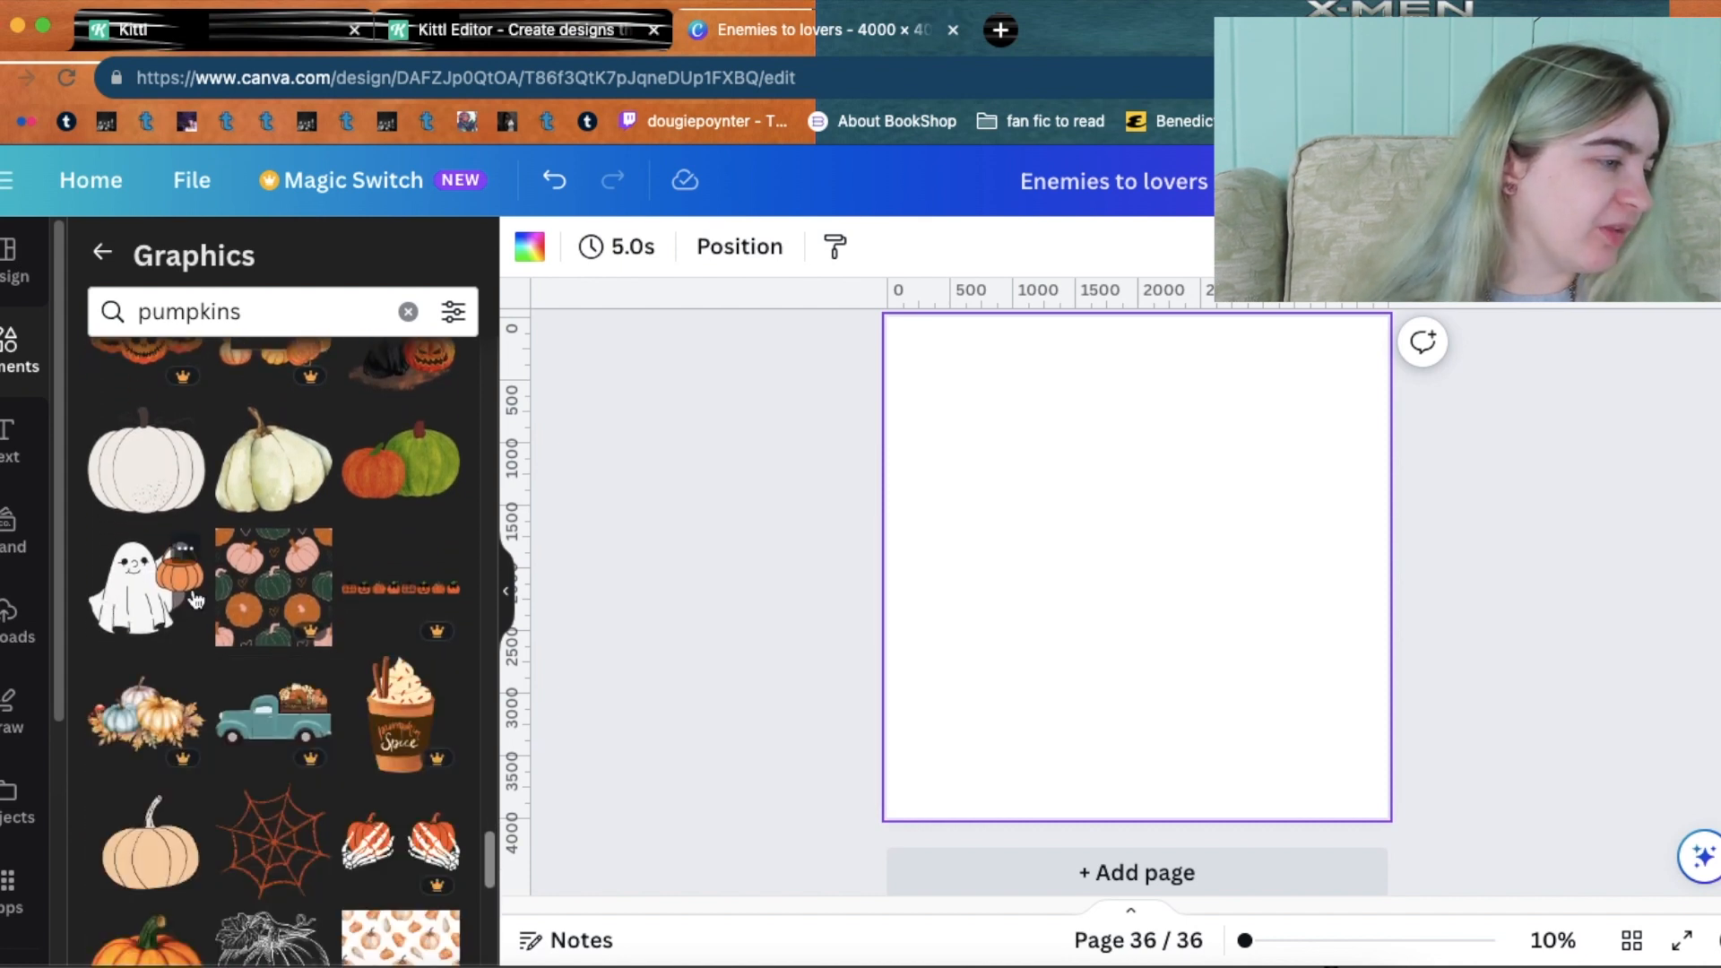
{"action": "left_click_drag", "start_coordinate": [493, 865], "coordinate": [488, 967]}
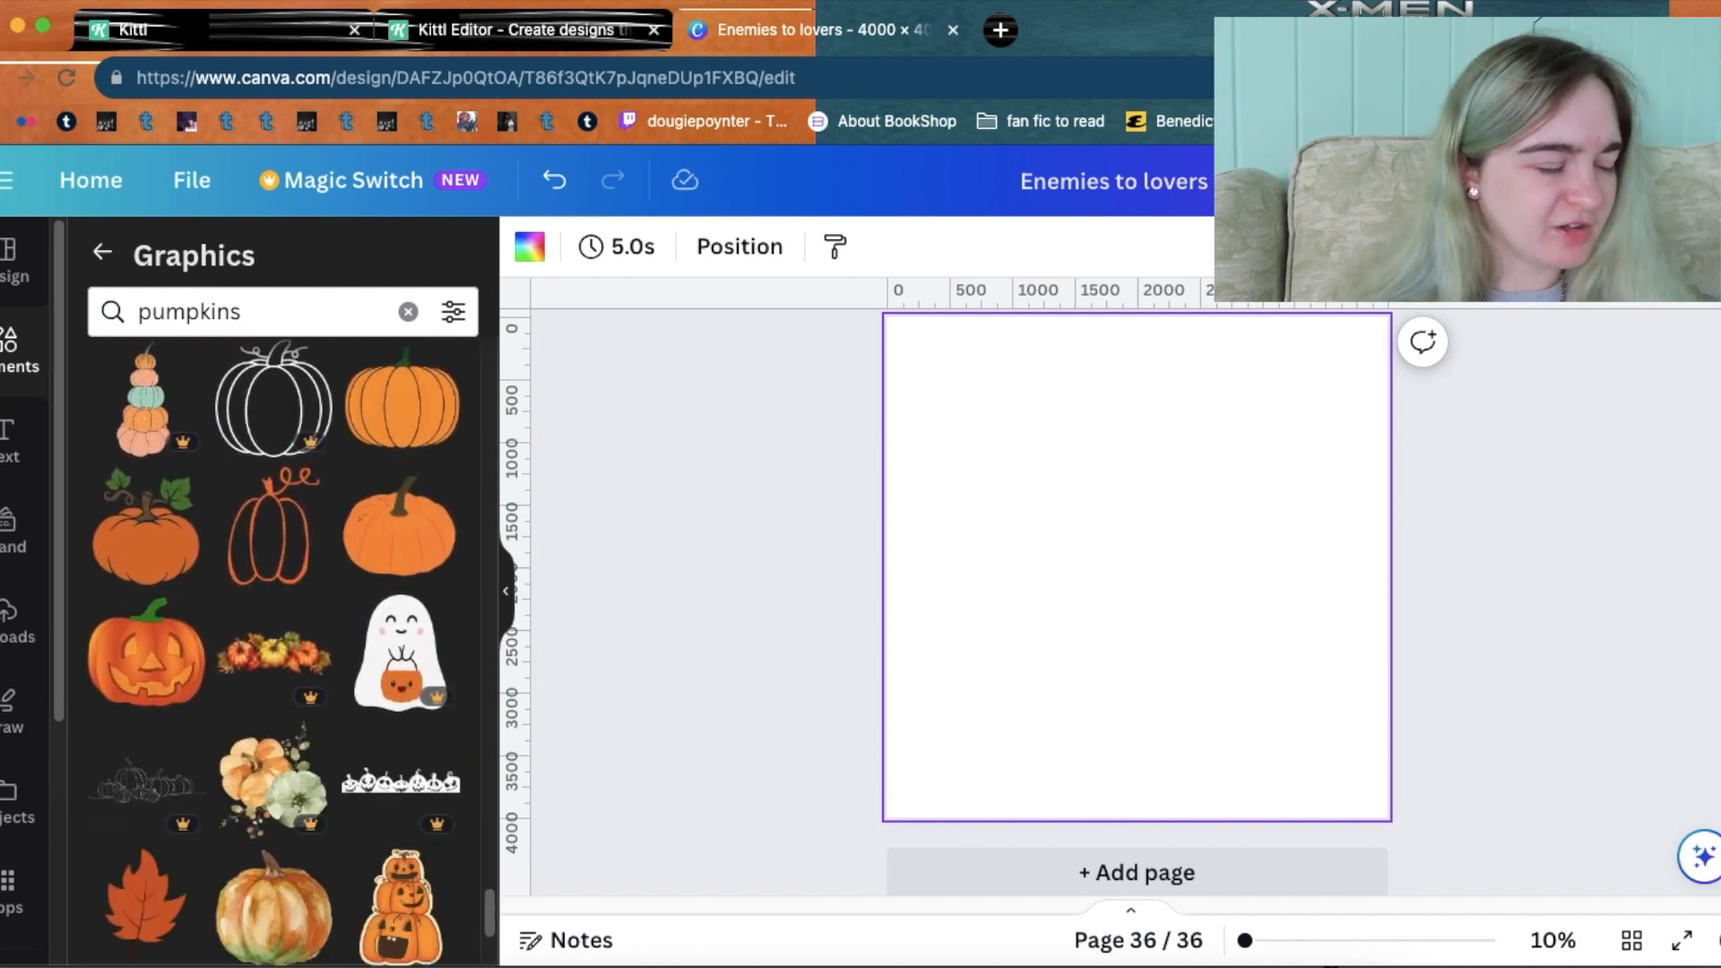
{"action": "scroll", "coordinate": [486, 912], "scroll_direction": "down", "scroll_amount": 6}
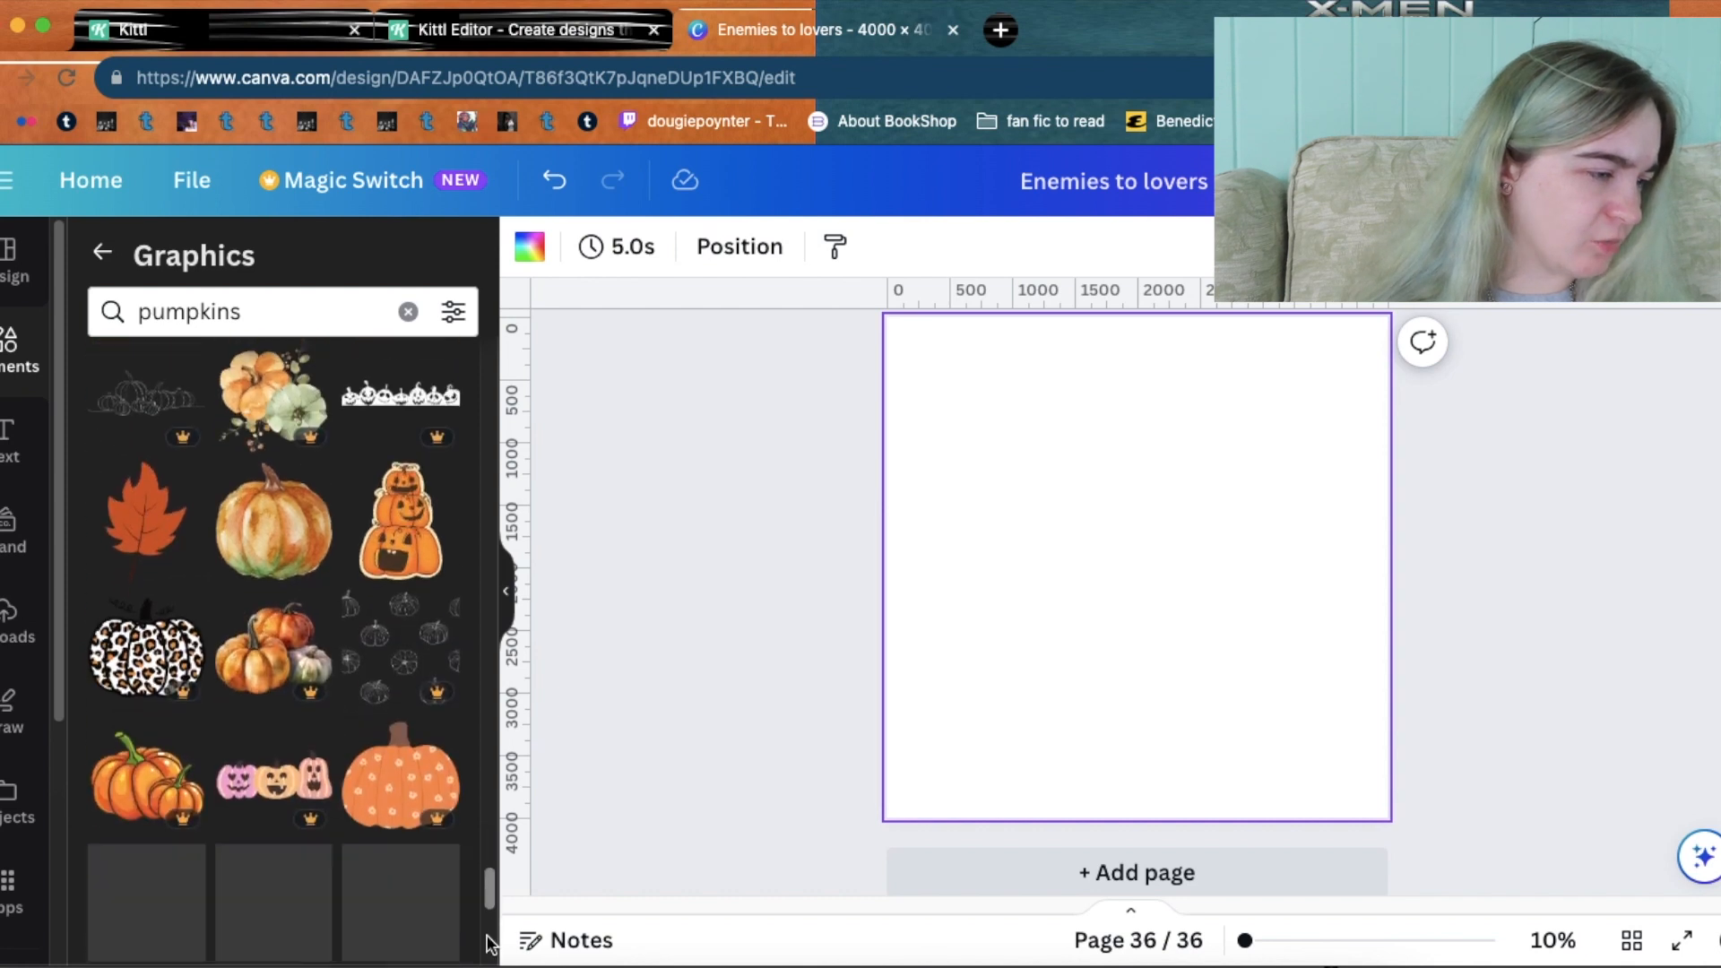
{"action": "scroll", "coordinate": [489, 956], "scroll_direction": "down", "scroll_amount": 5}
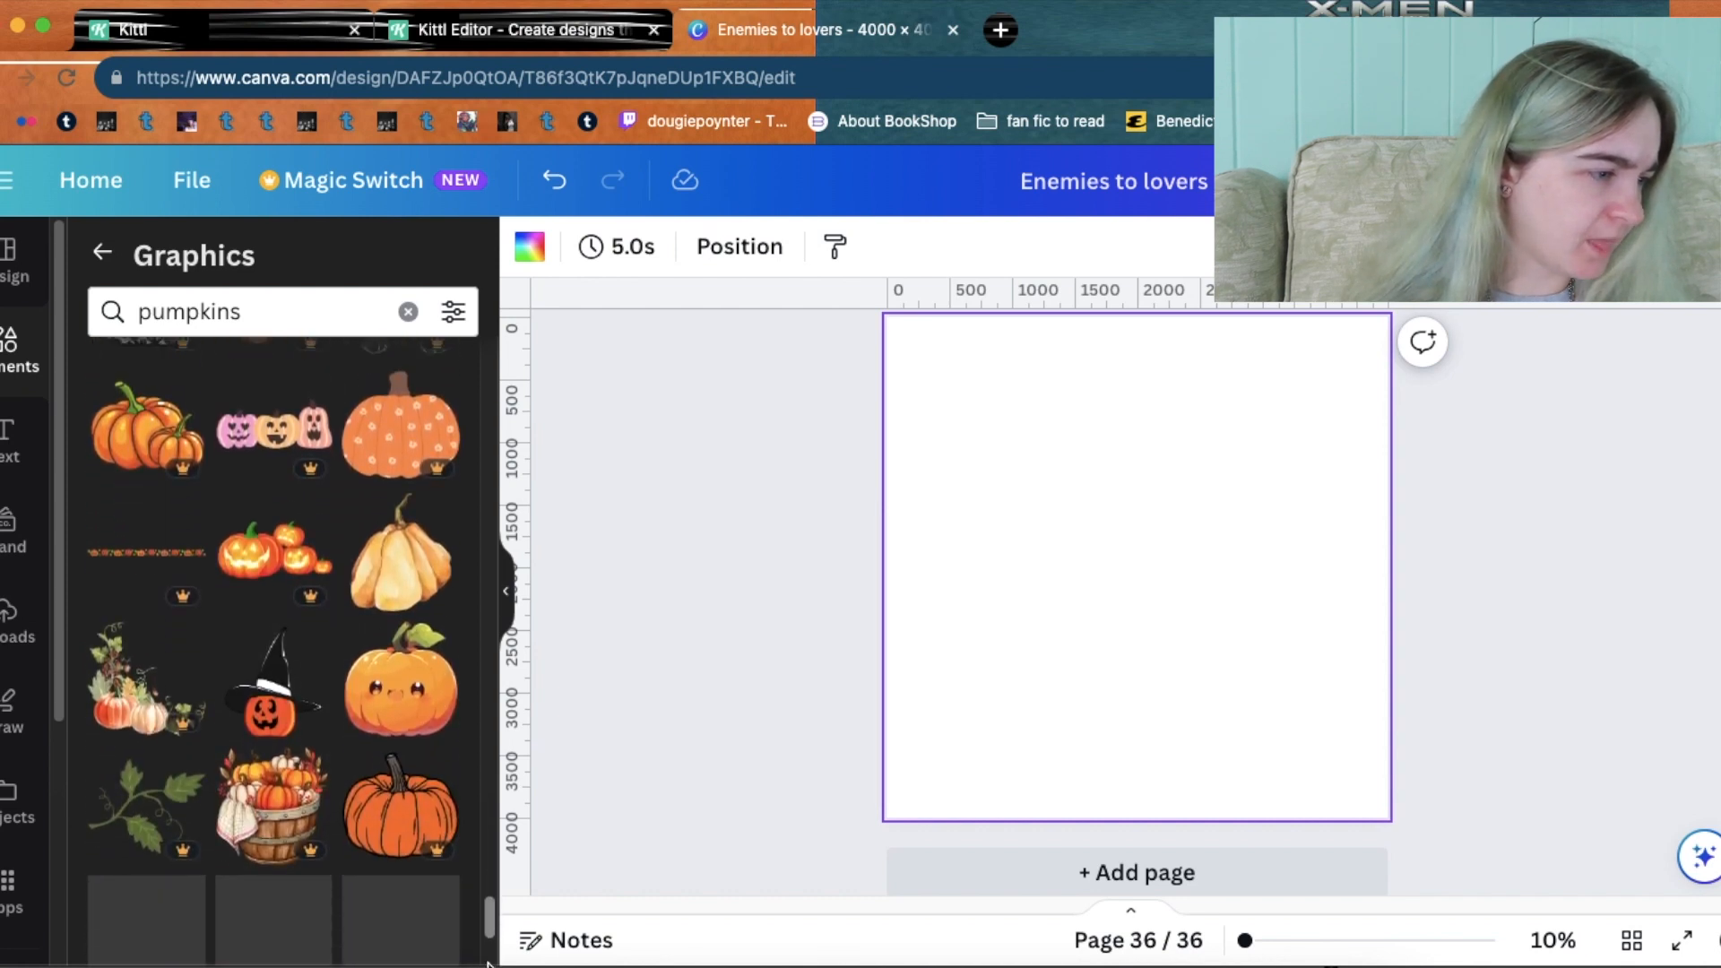
{"action": "scroll", "coordinate": [282, 652], "scroll_direction": "down", "scroll_amount": 1}
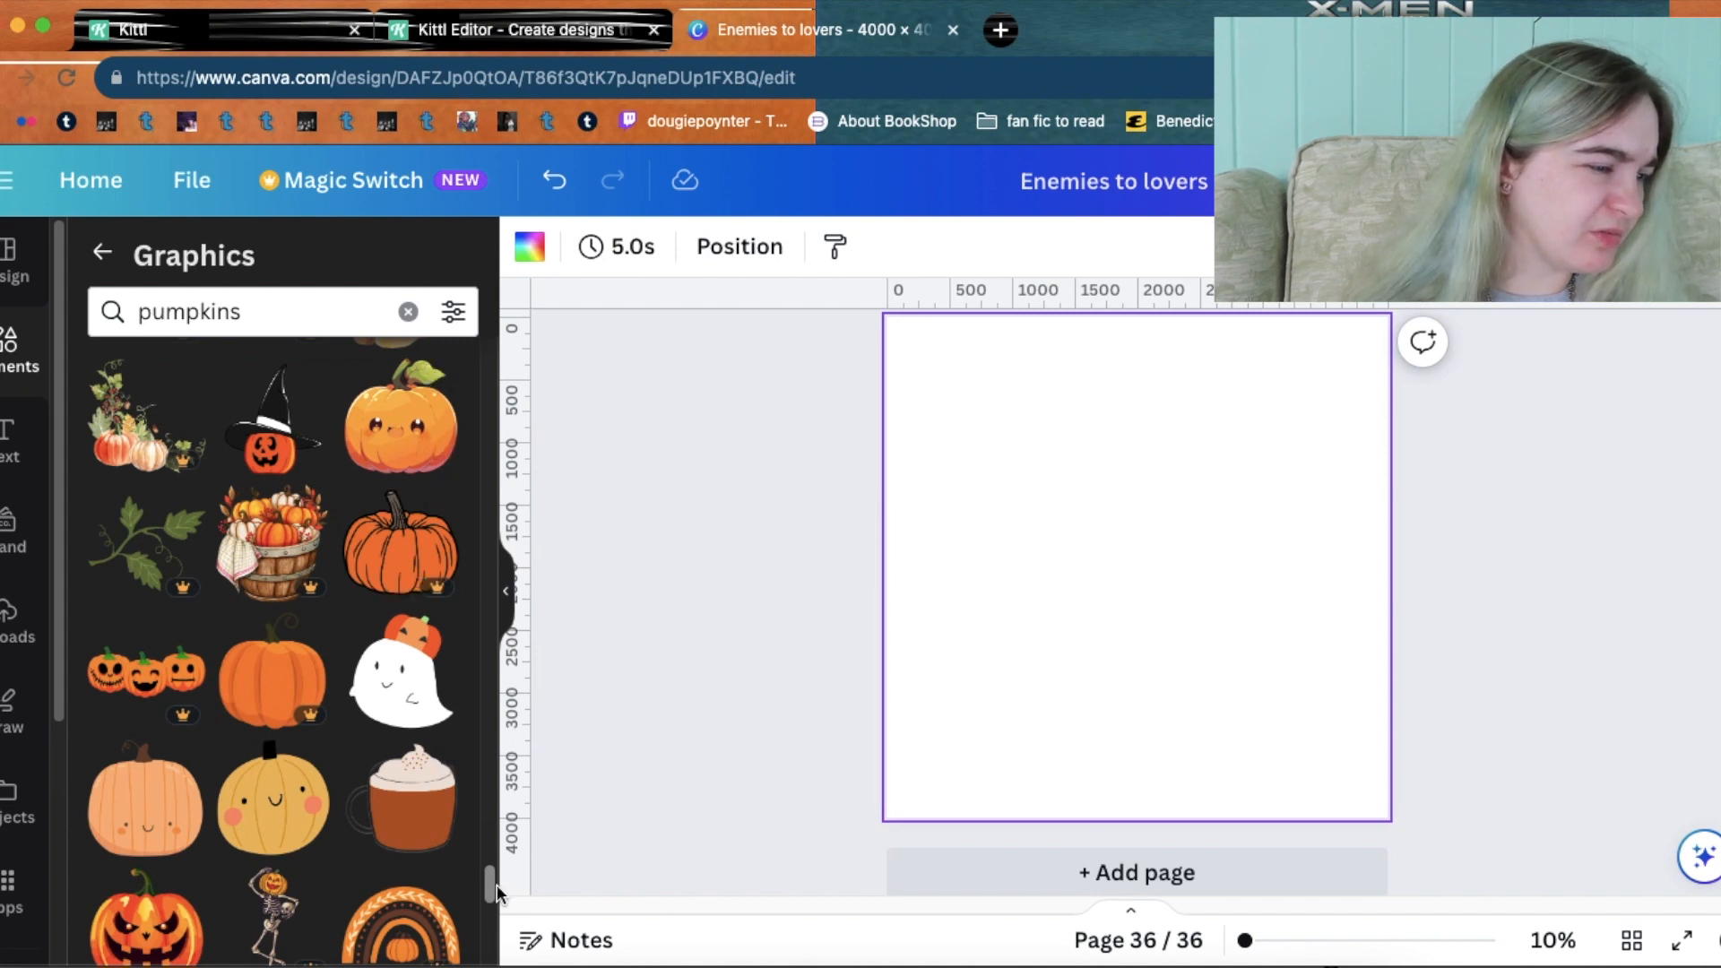
{"action": "scroll", "coordinate": [488, 874], "scroll_direction": "down", "scroll_amount": 3}
{"action": "scroll", "coordinate": [484, 901], "scroll_direction": "down", "scroll_amount": 3}
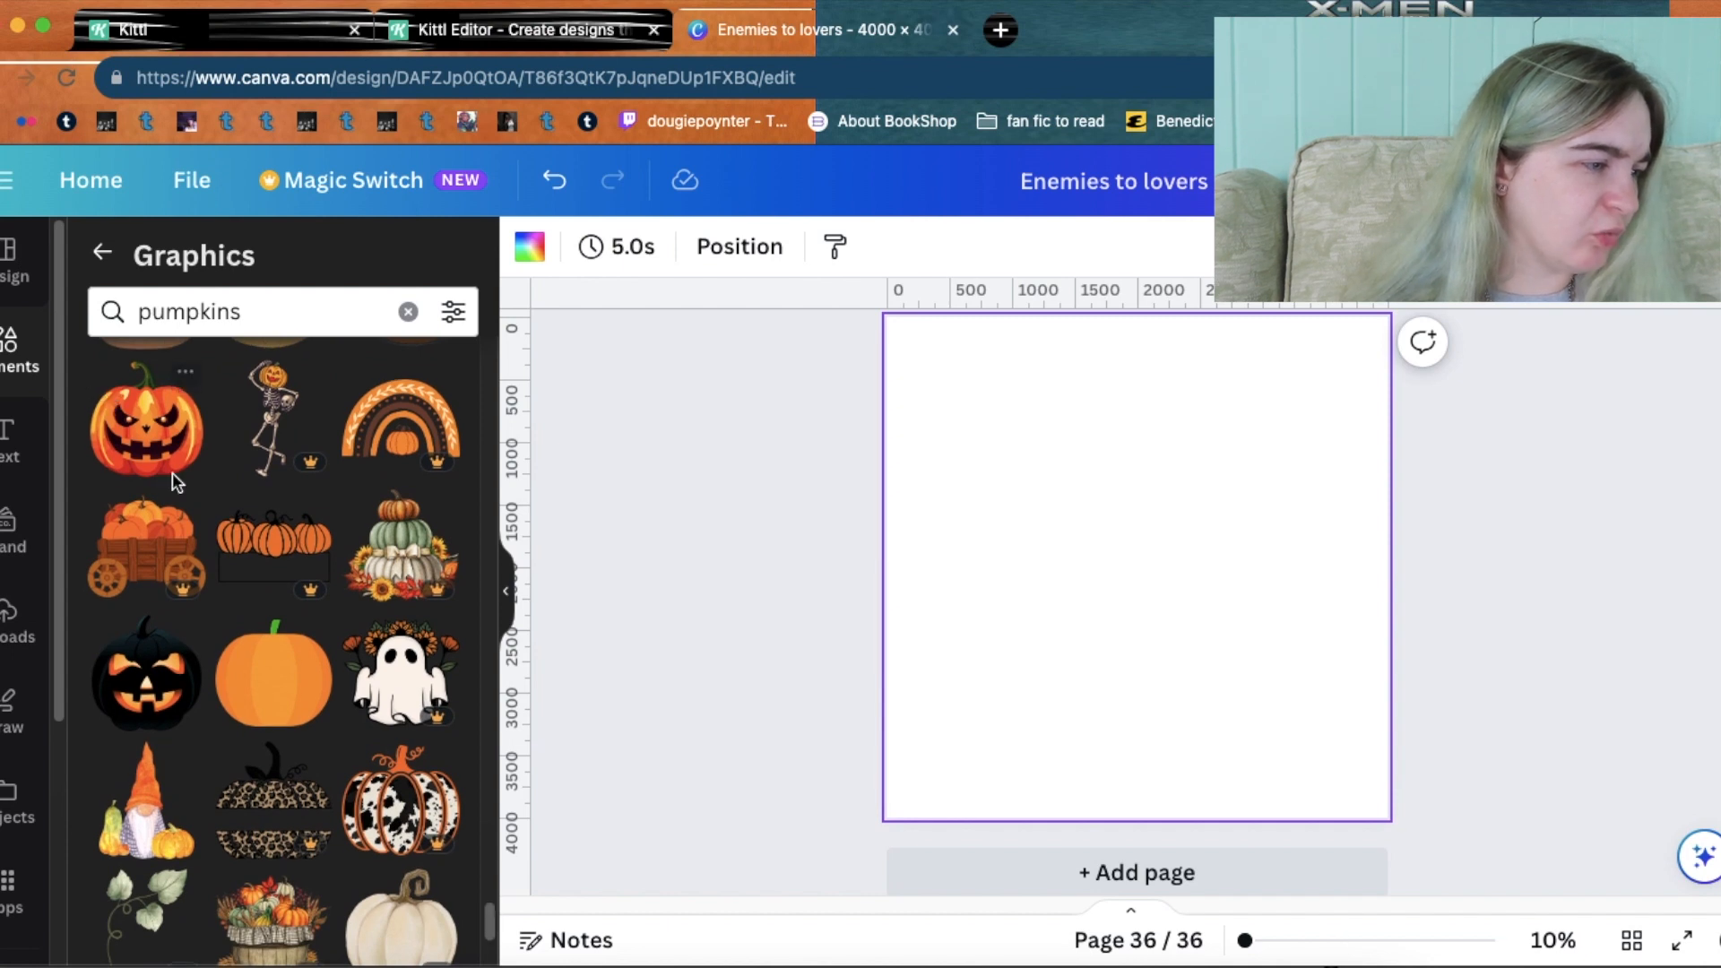
{"action": "scroll", "coordinate": [492, 911], "scroll_direction": "down", "scroll_amount": 10}
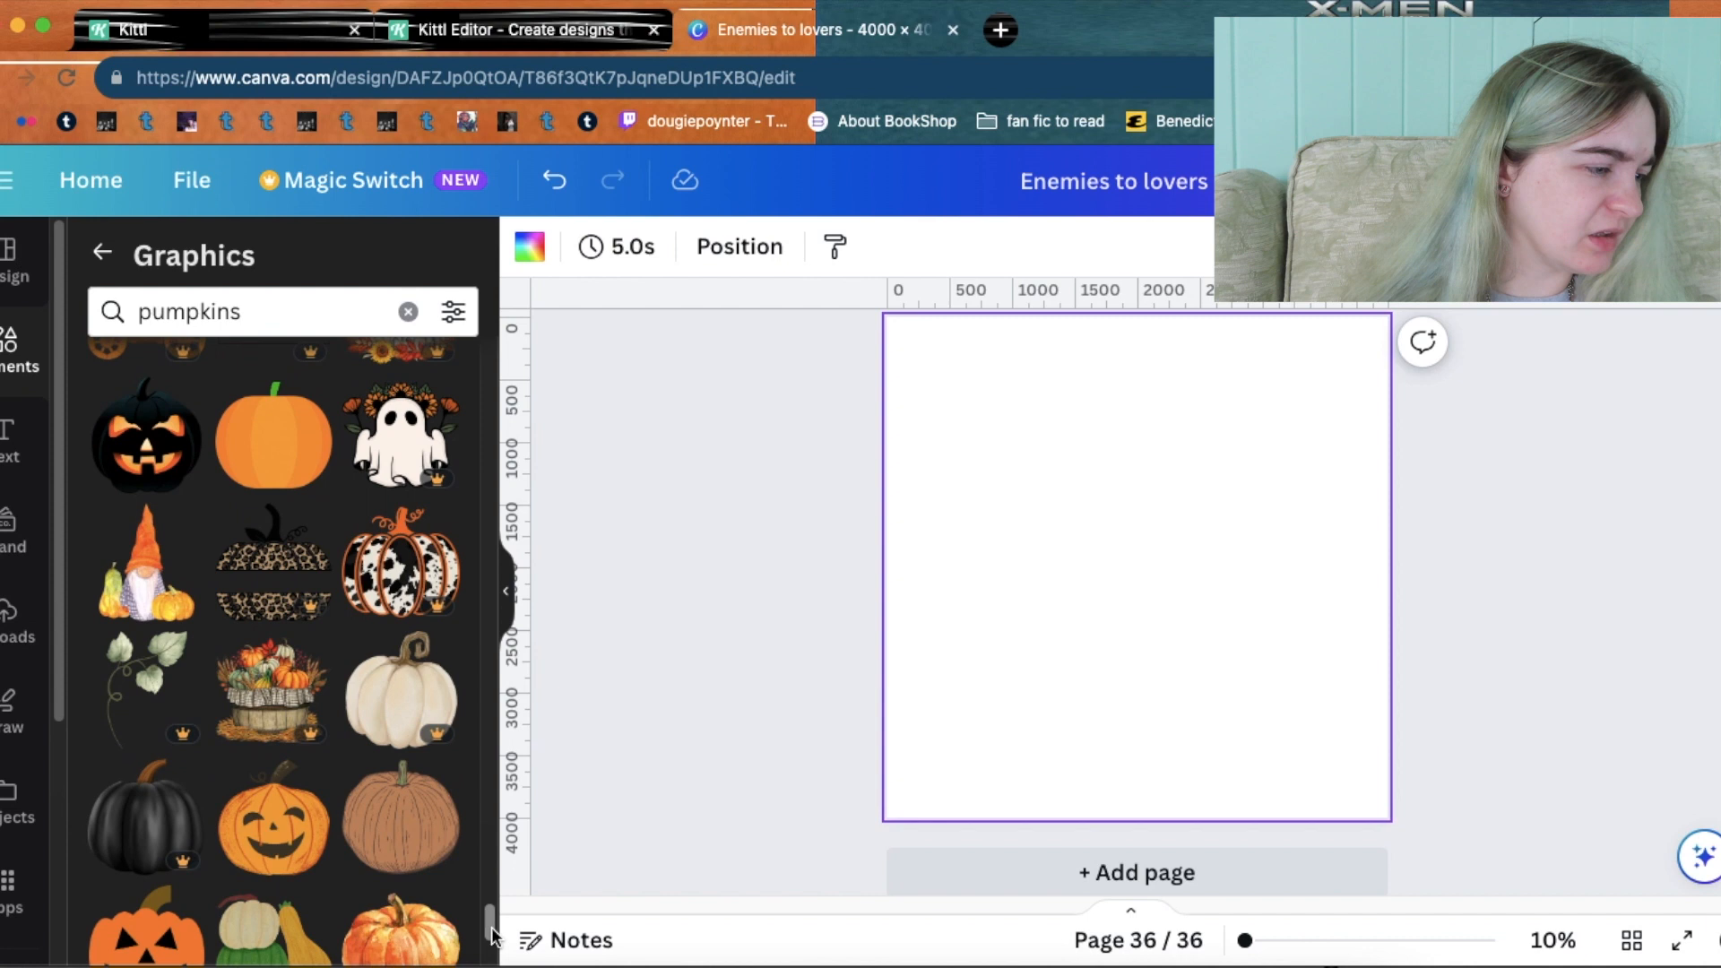
{"action": "scroll", "coordinate": [490, 963], "scroll_direction": "down", "scroll_amount": 5}
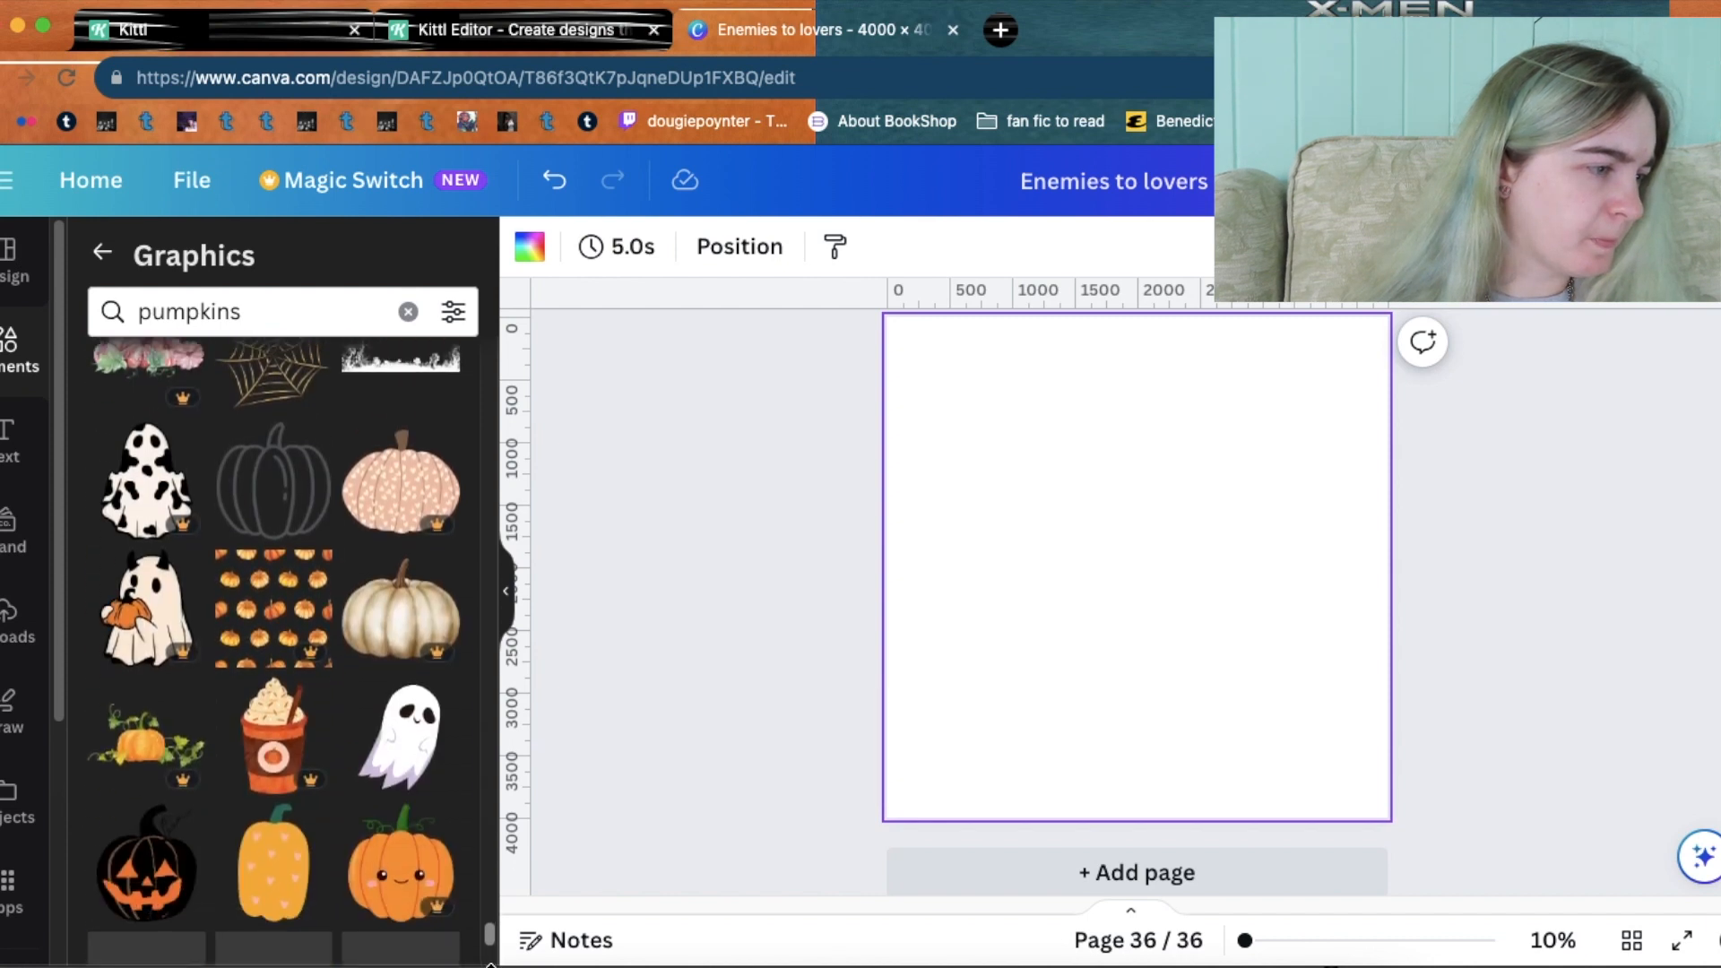
{"action": "scroll", "coordinate": [490, 961], "scroll_direction": "down", "scroll_amount": 3}
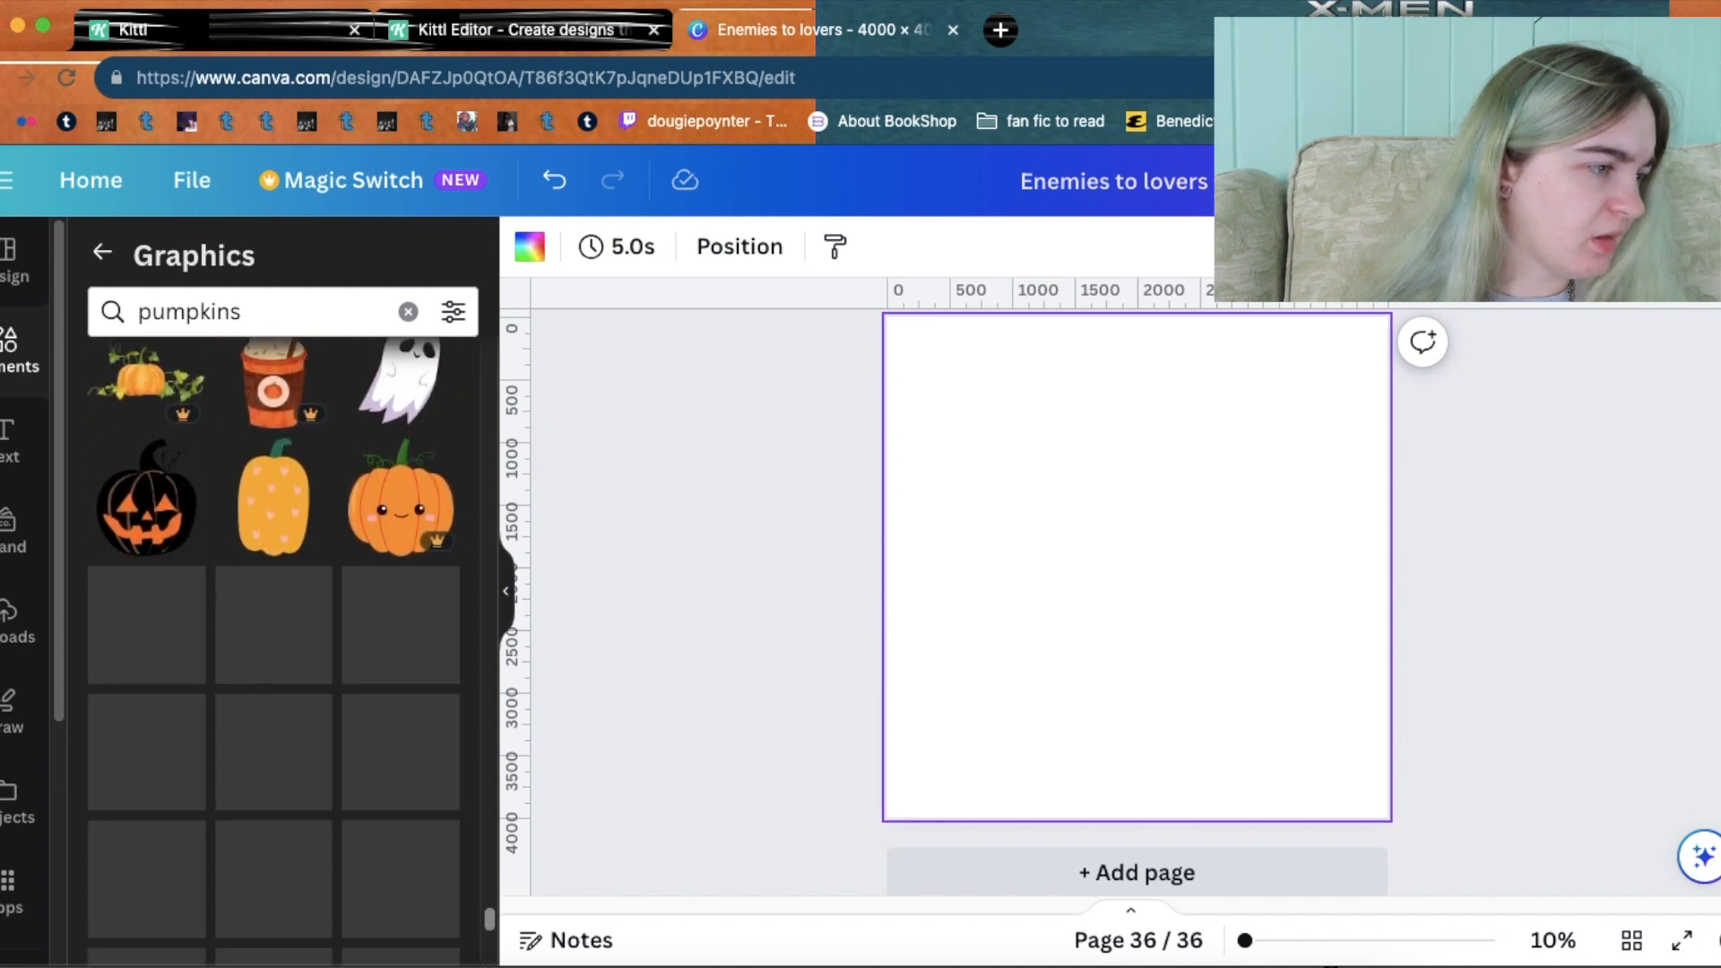
{"action": "scroll", "coordinate": [276, 652], "scroll_direction": "down", "scroll_amount": 6}
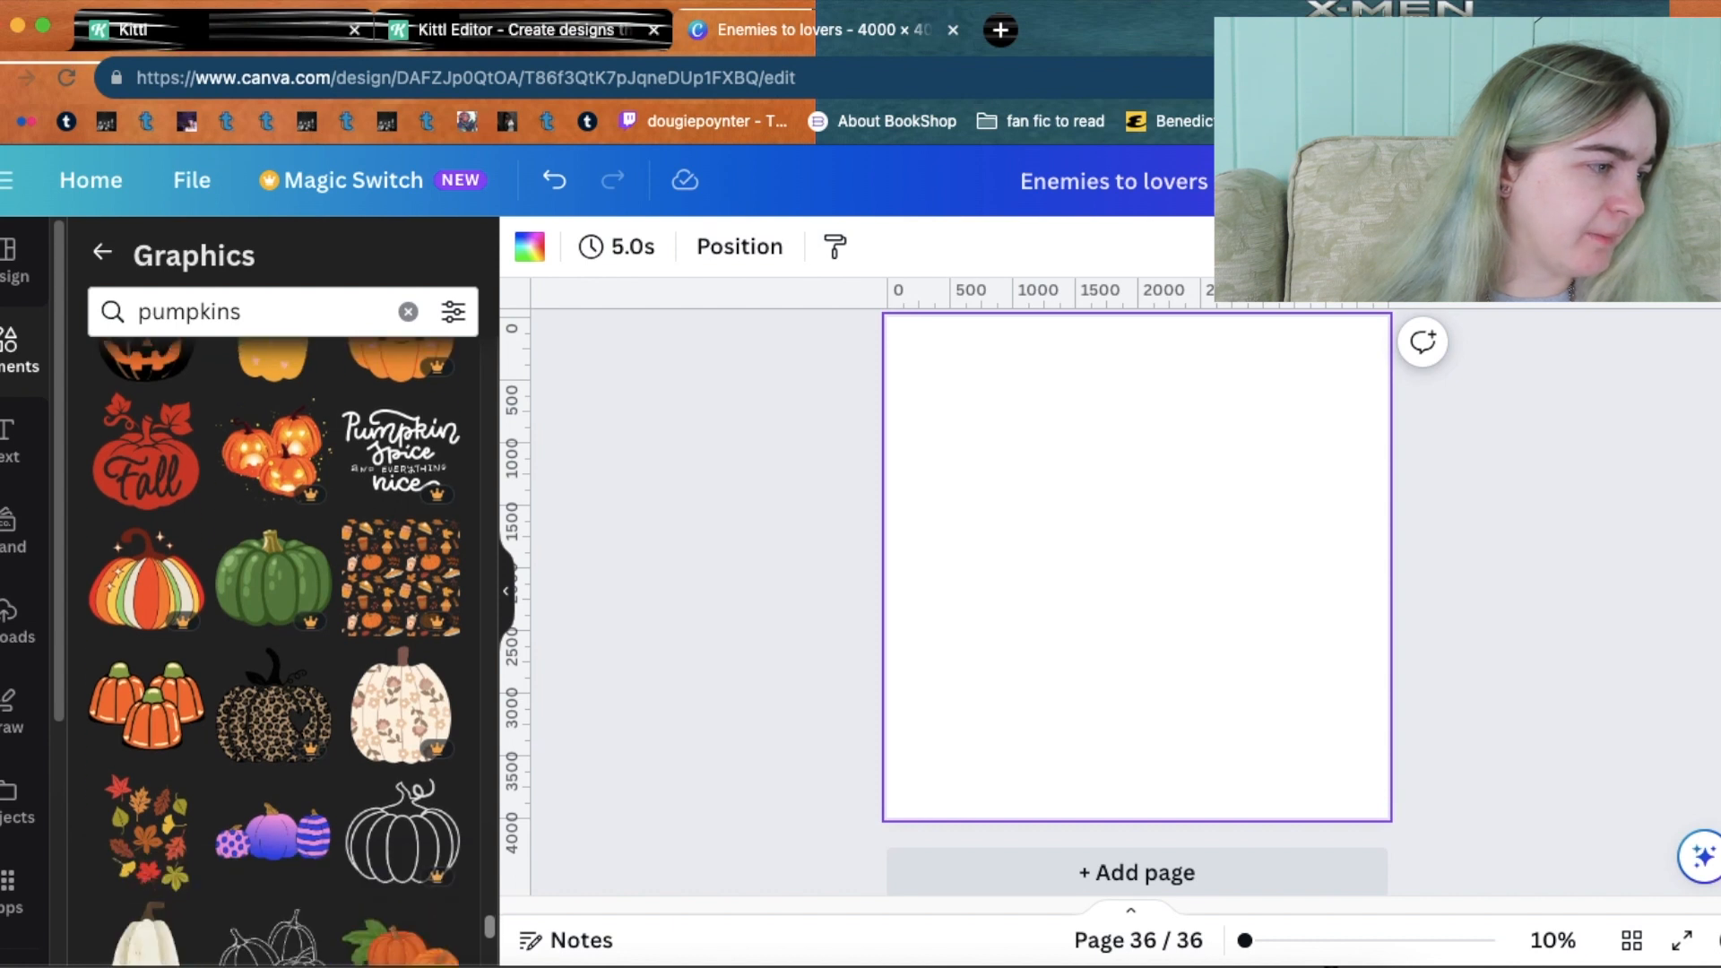
{"action": "scroll", "coordinate": [275, 628], "scroll_direction": "down", "scroll_amount": 1}
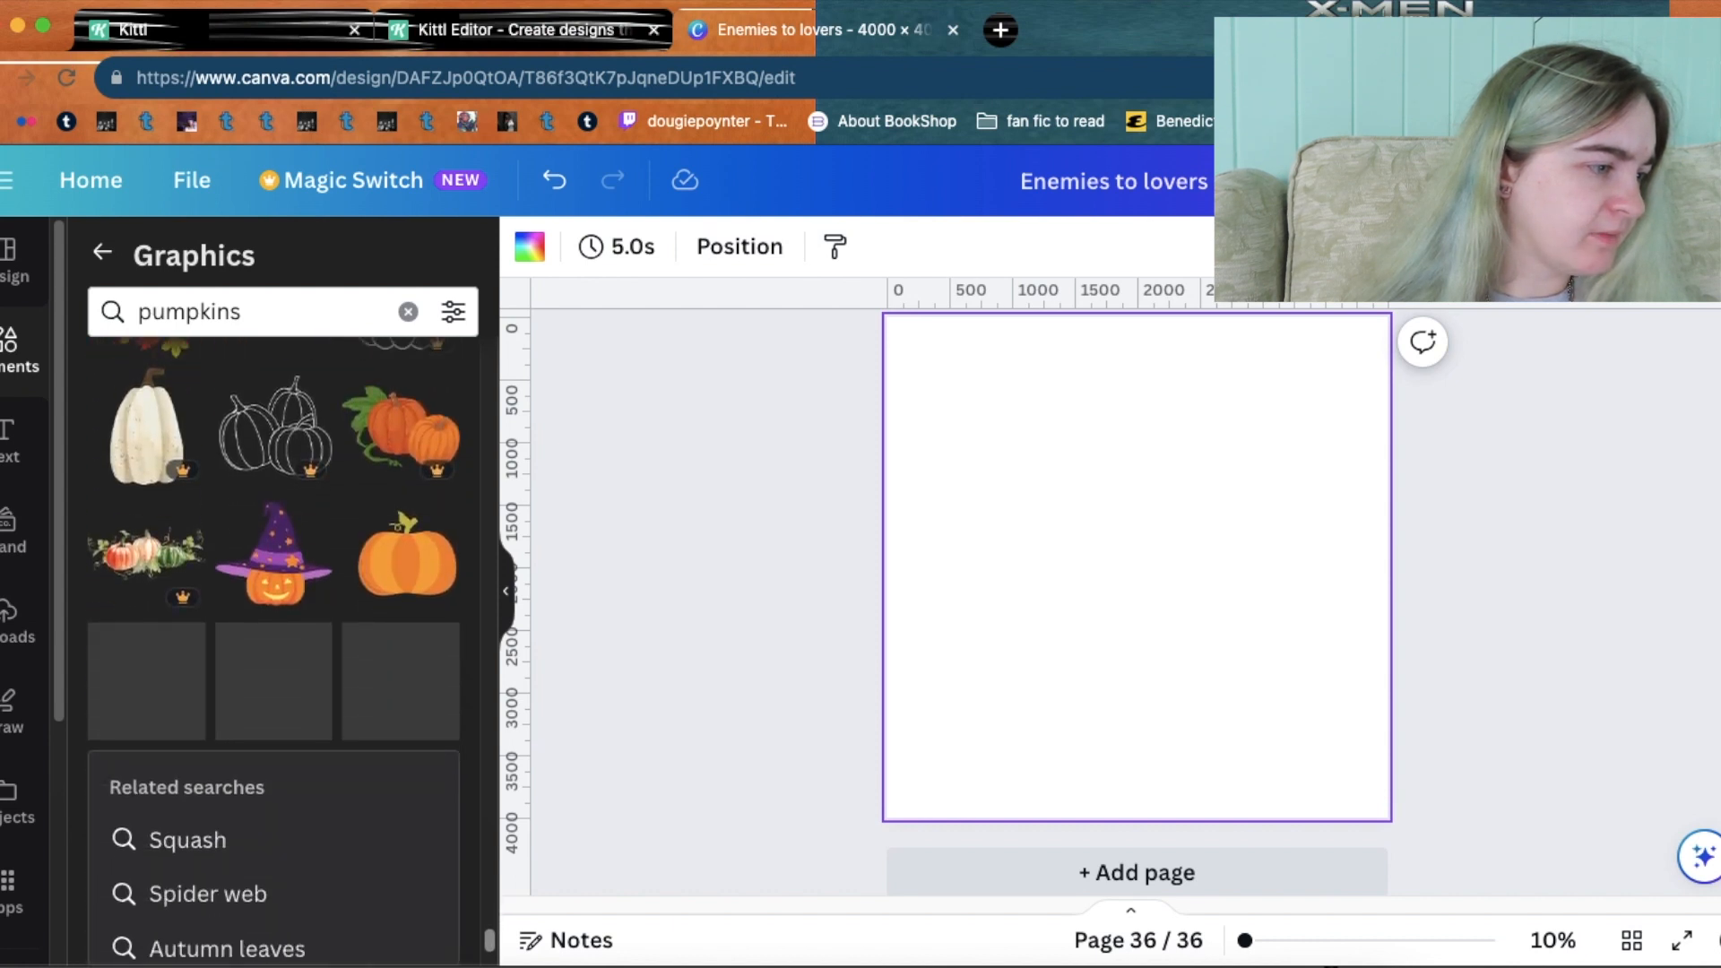
{"action": "scroll", "coordinate": [275, 652], "scroll_direction": "down", "scroll_amount": 5}
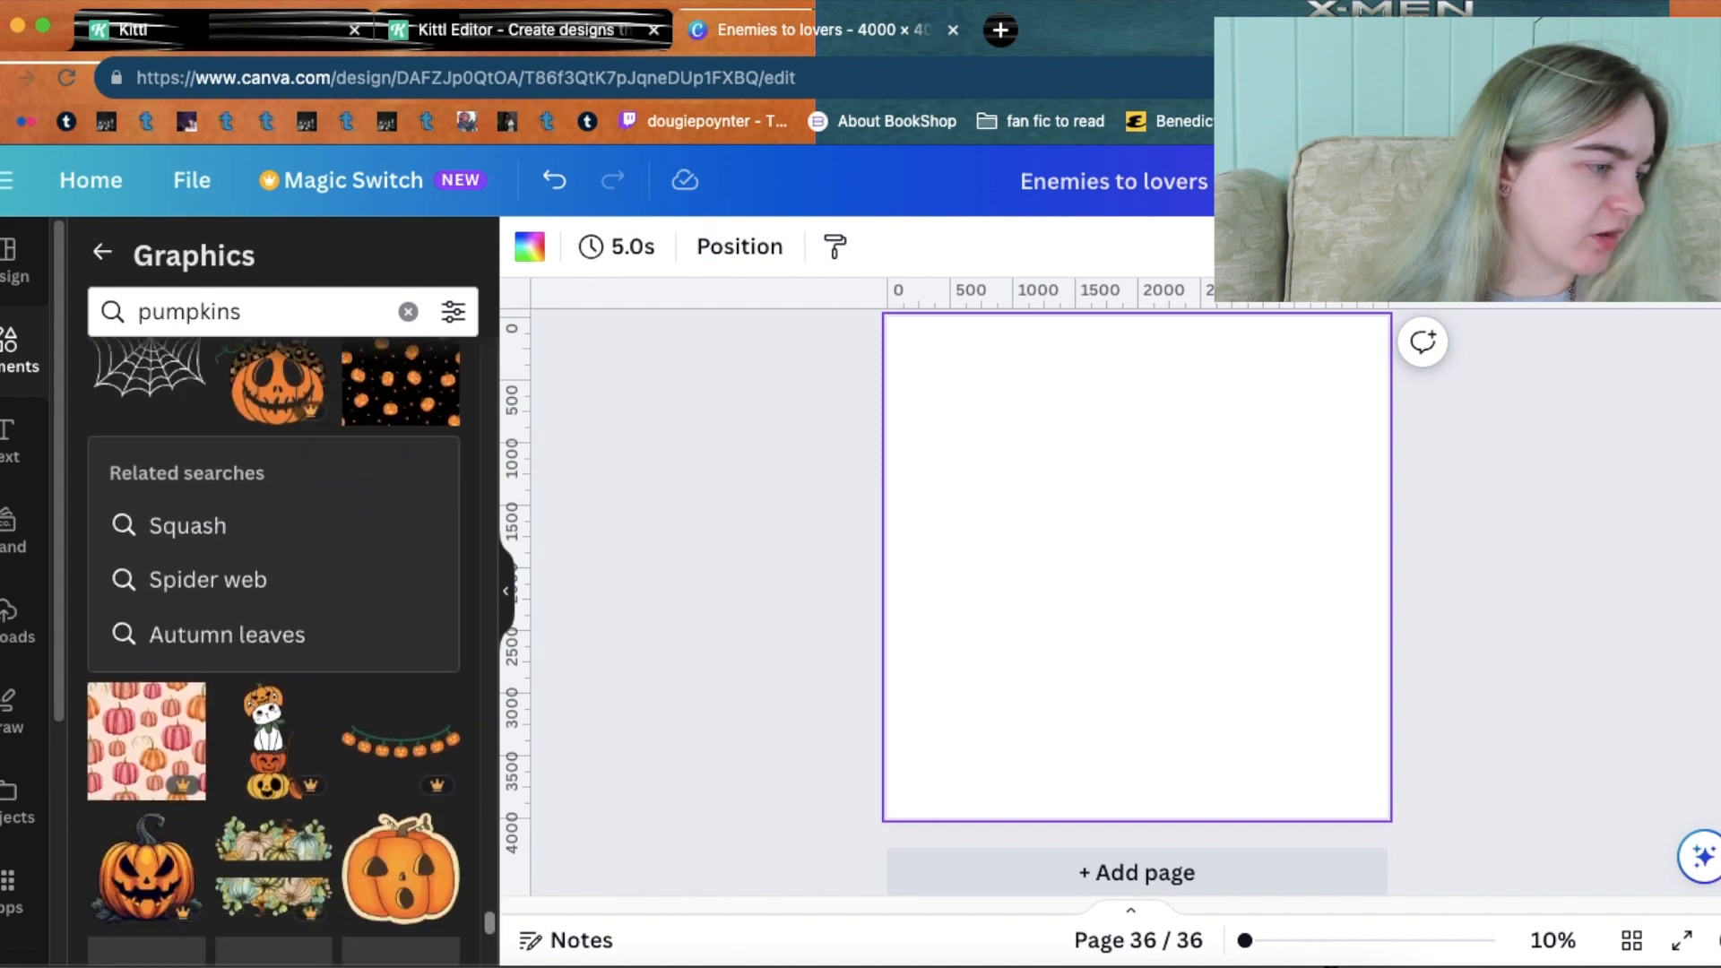
{"action": "scroll", "coordinate": [274, 627], "scroll_direction": "down", "scroll_amount": 3}
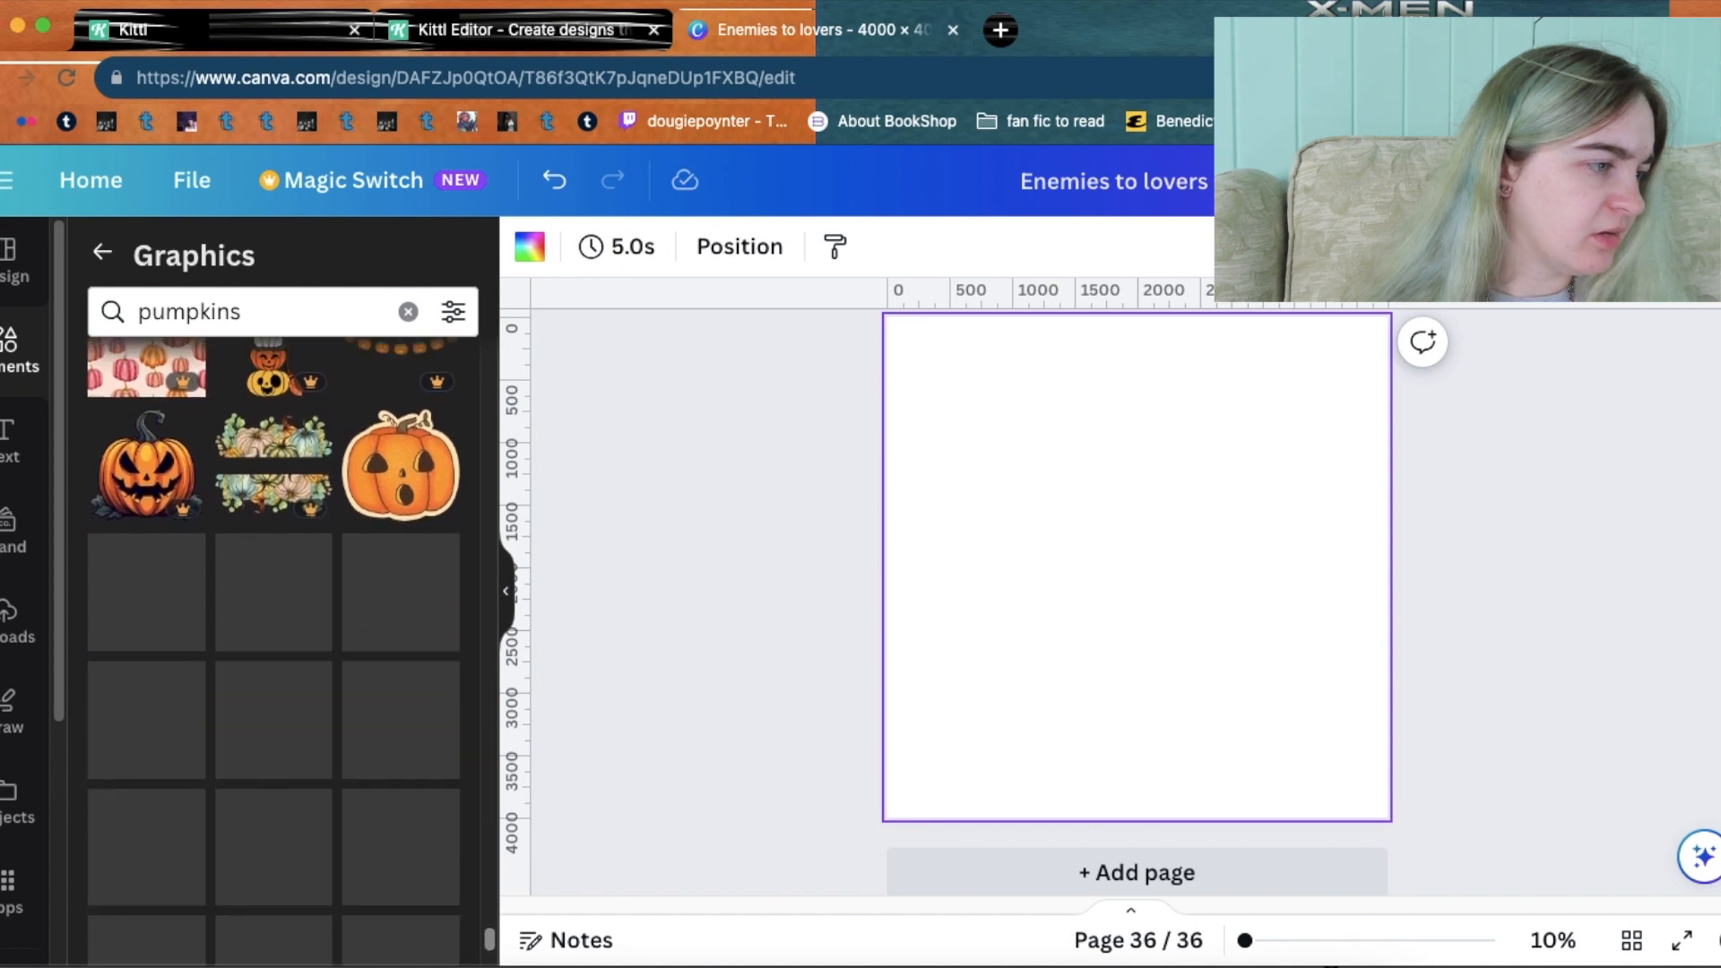
{"action": "left_click", "coordinate": [502, 34]}
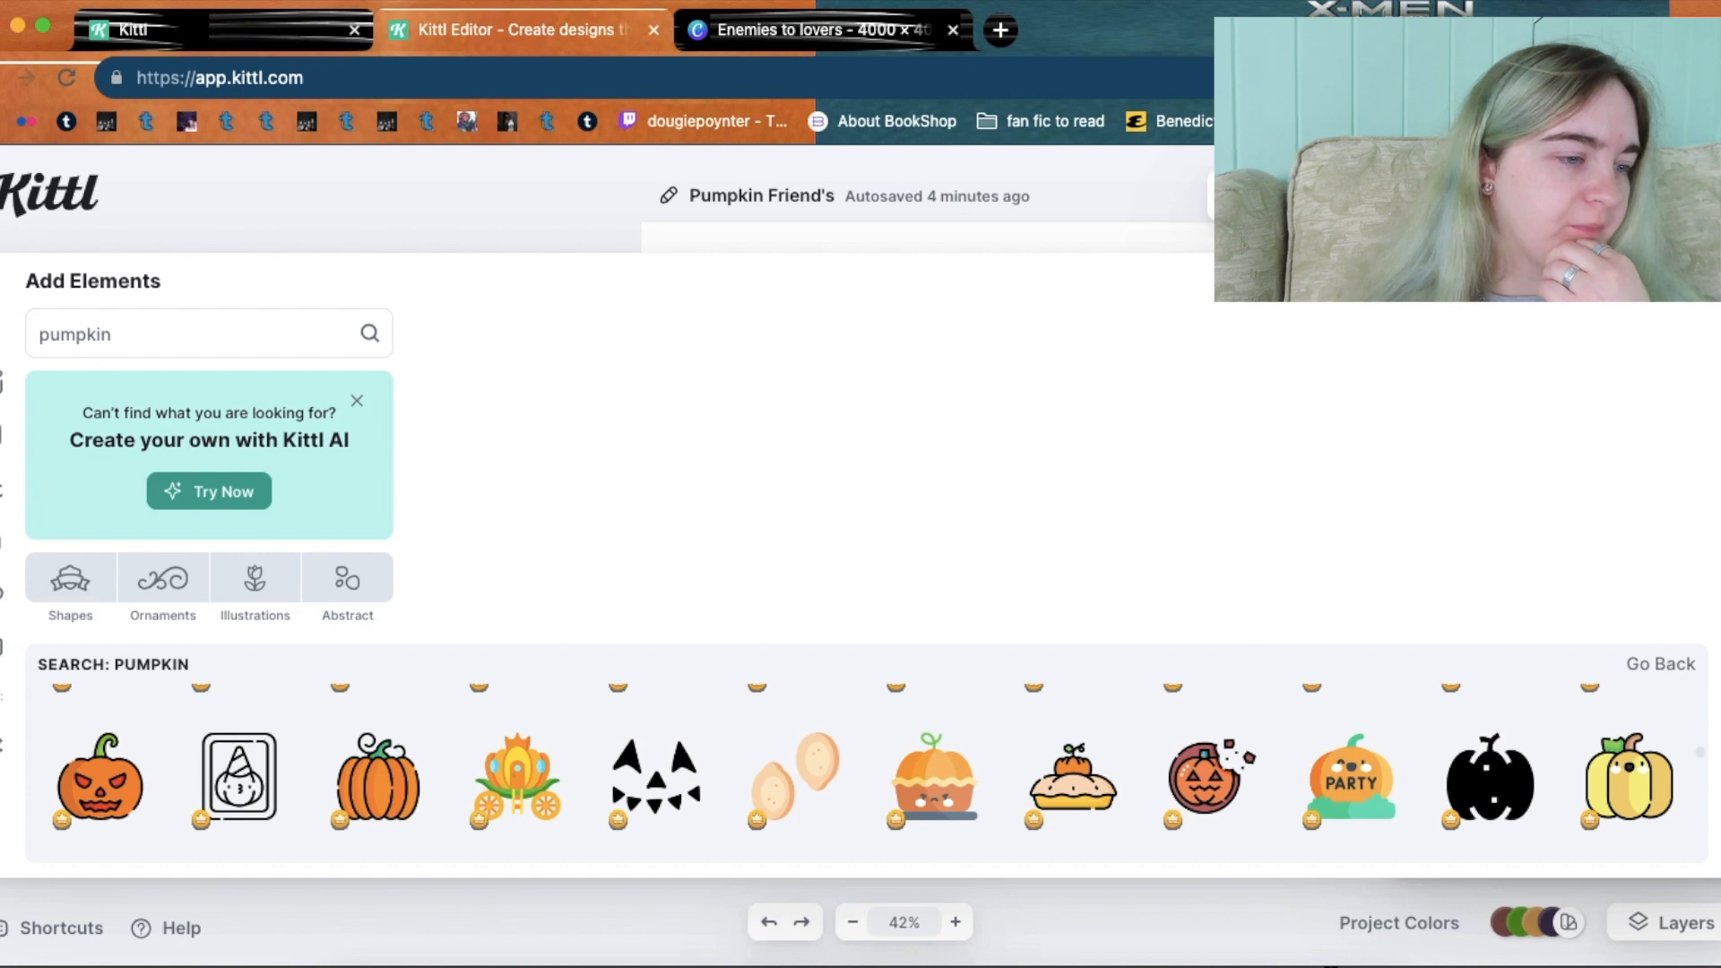
Close the element search, nudge the ghost pumpkin left, and close the spare Kittl tab.
{"action": "left_click", "coordinate": [1698, 279]}
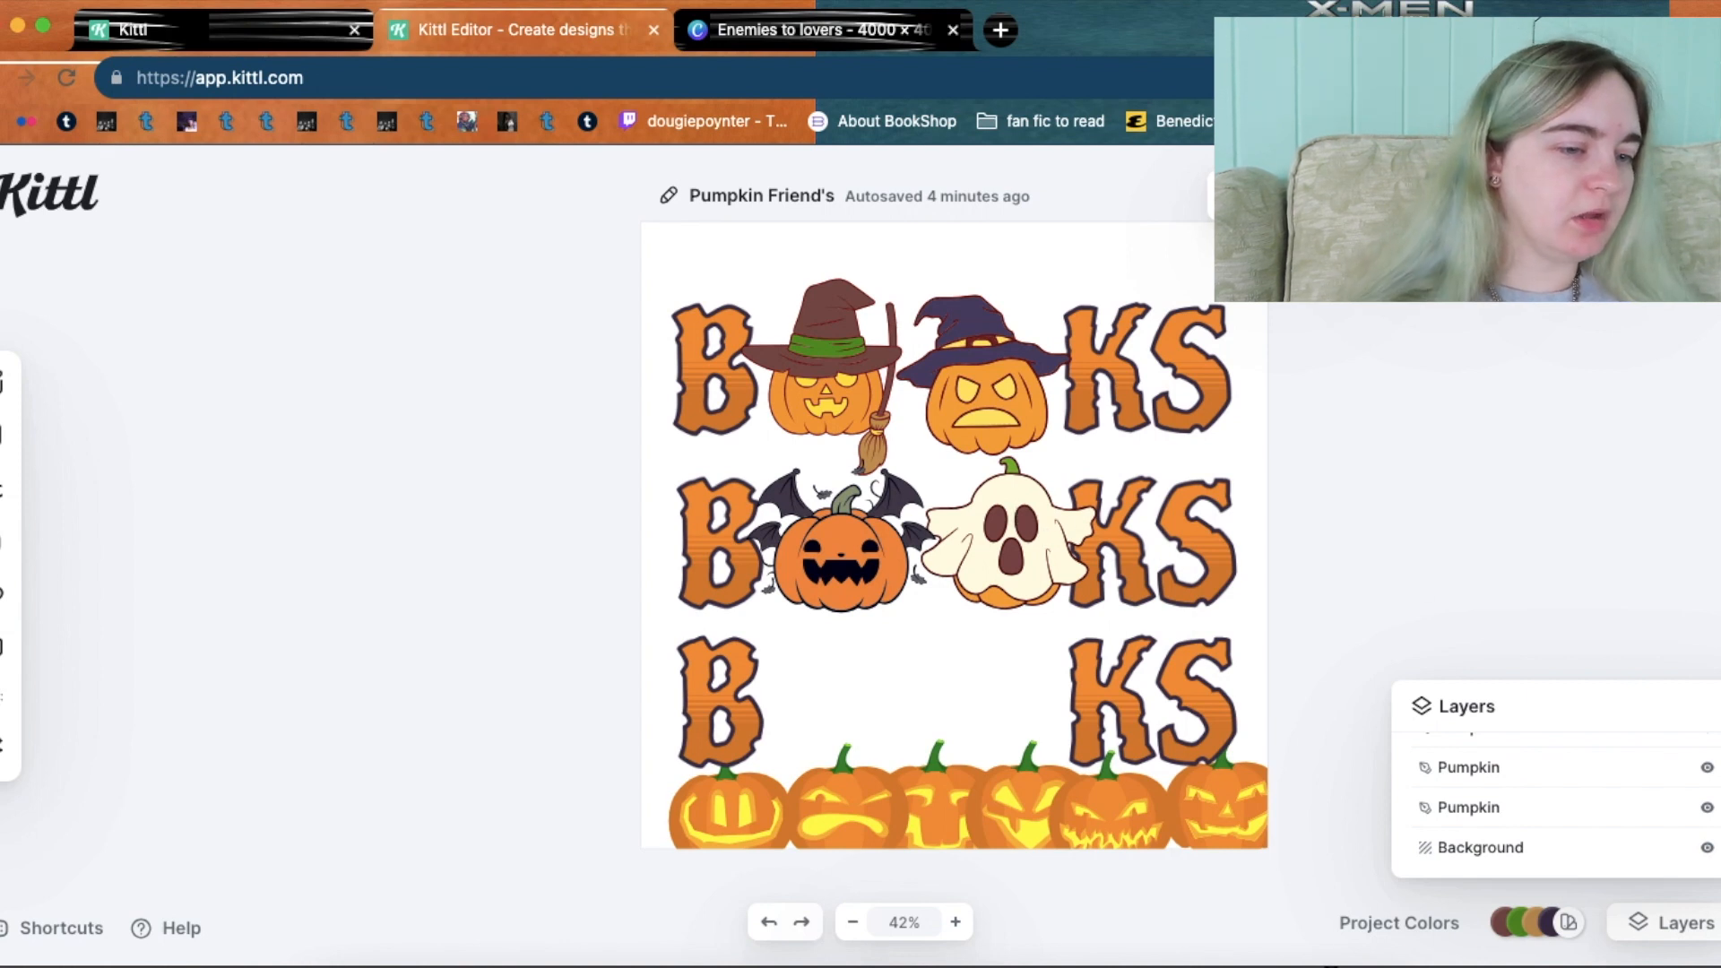
{"action": "key", "text": "Left"}
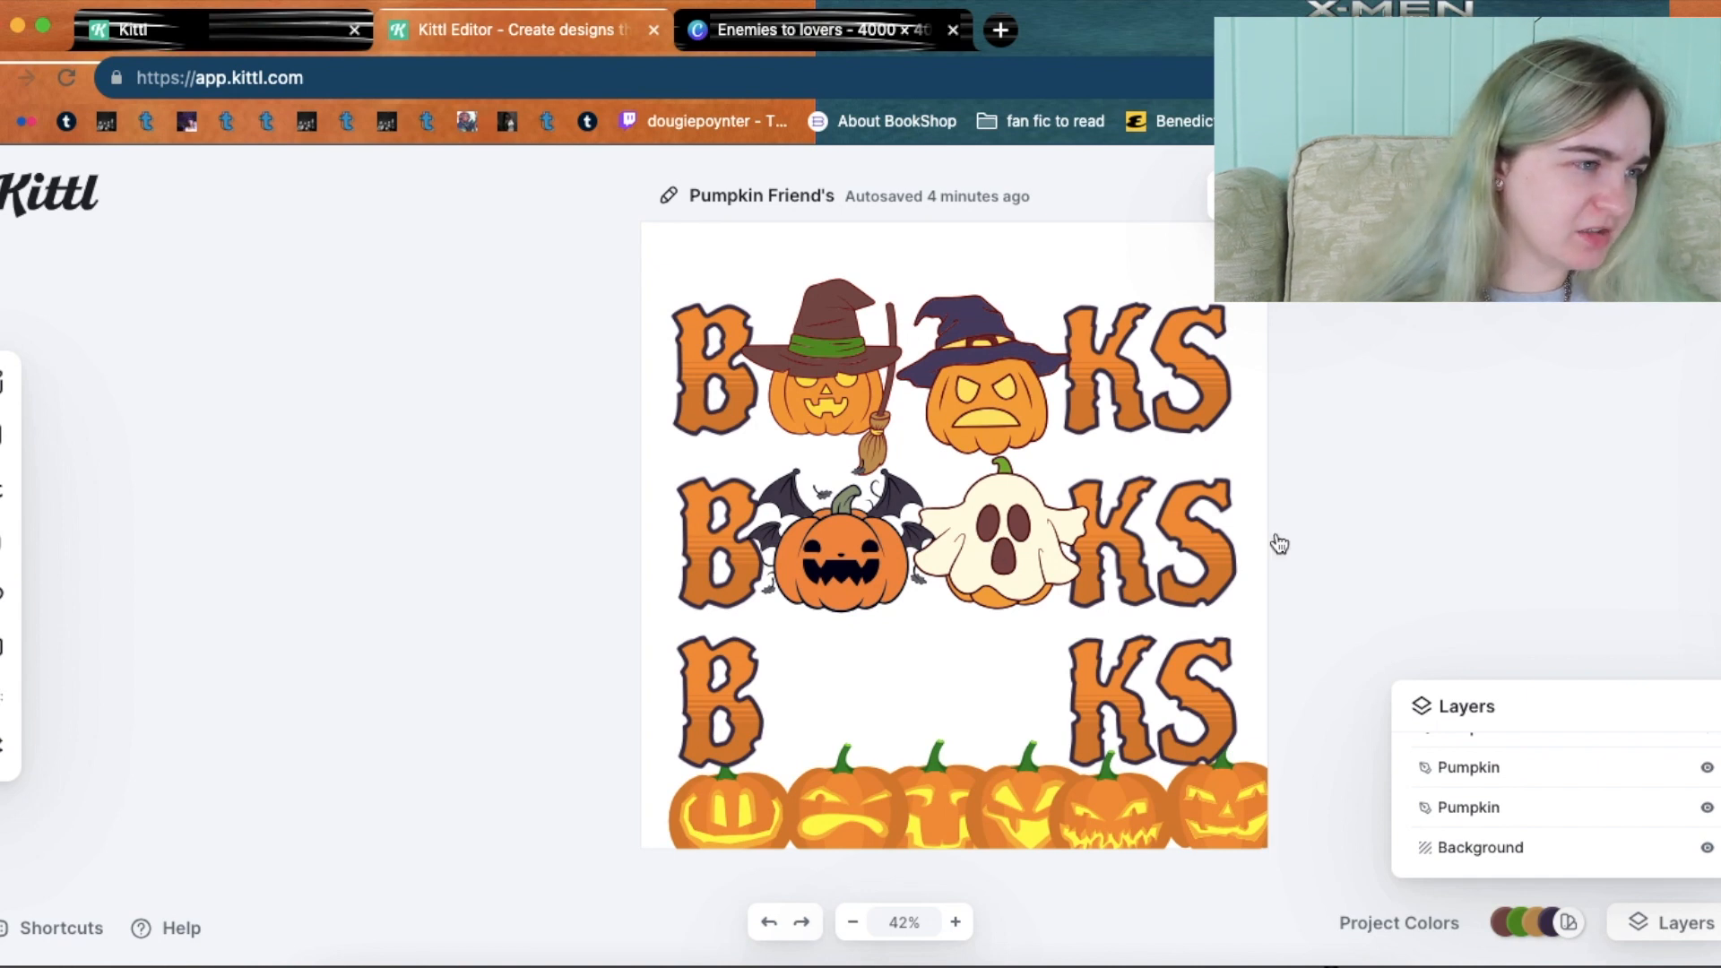
{"action": "left_click", "coordinate": [354, 34]}
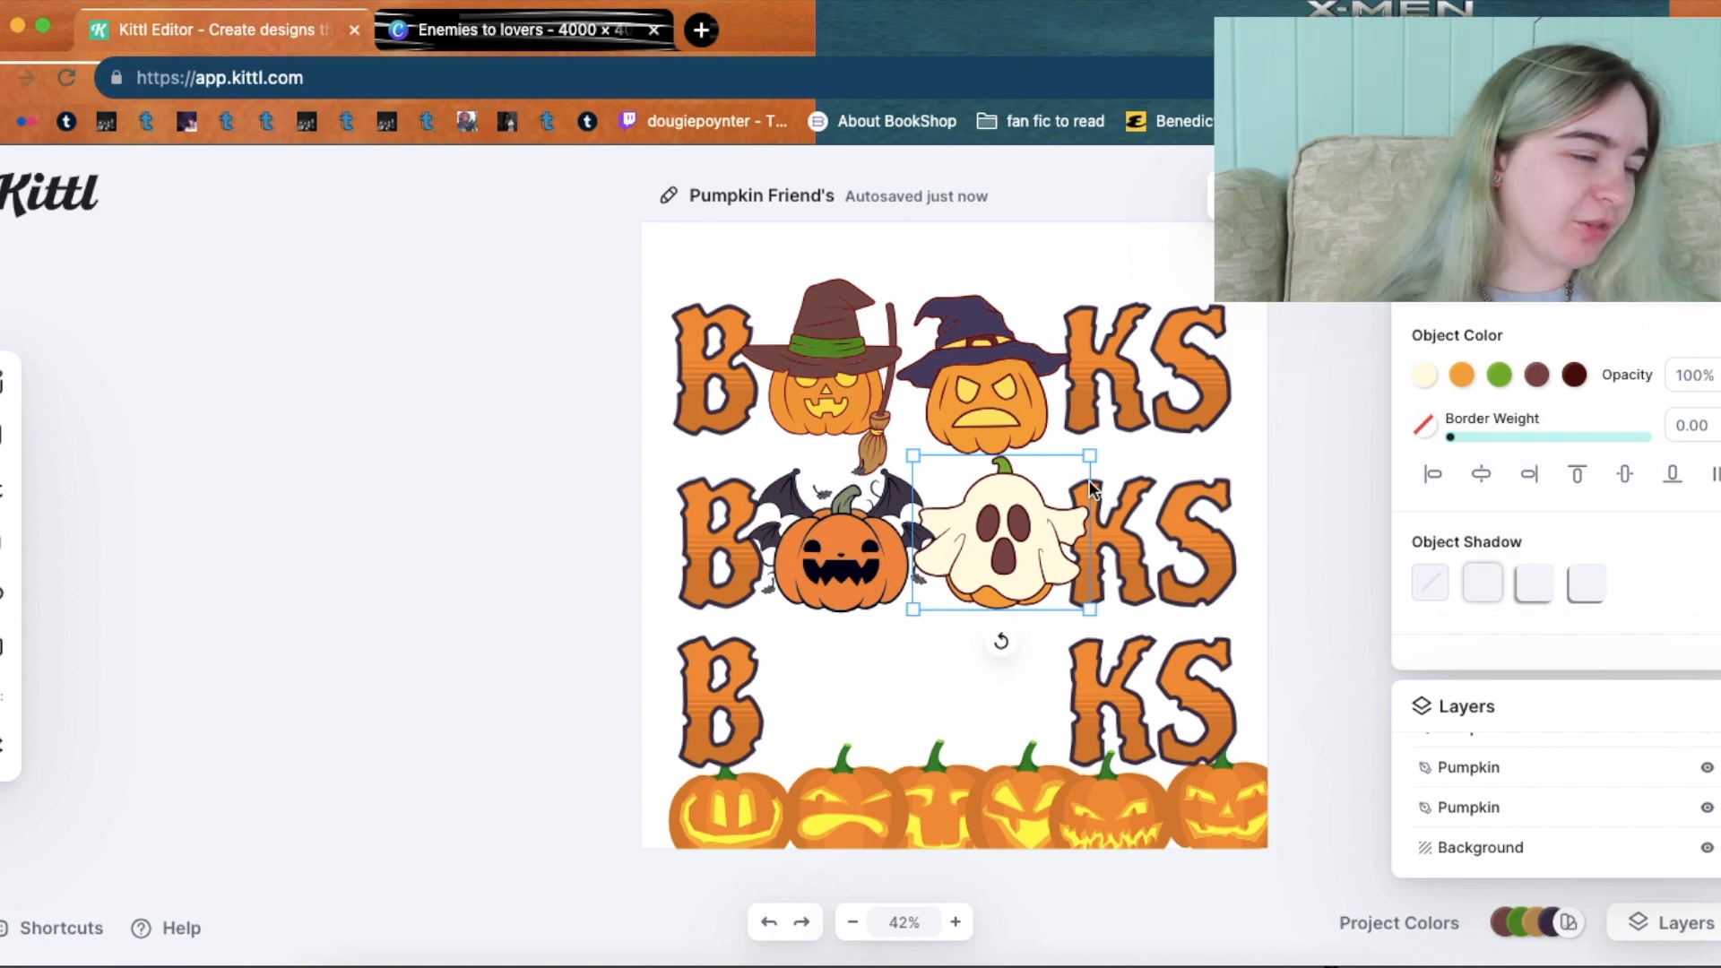
Send the ghost pumpkin back two layers.
{"action": "right_click", "coordinate": [1009, 515]}
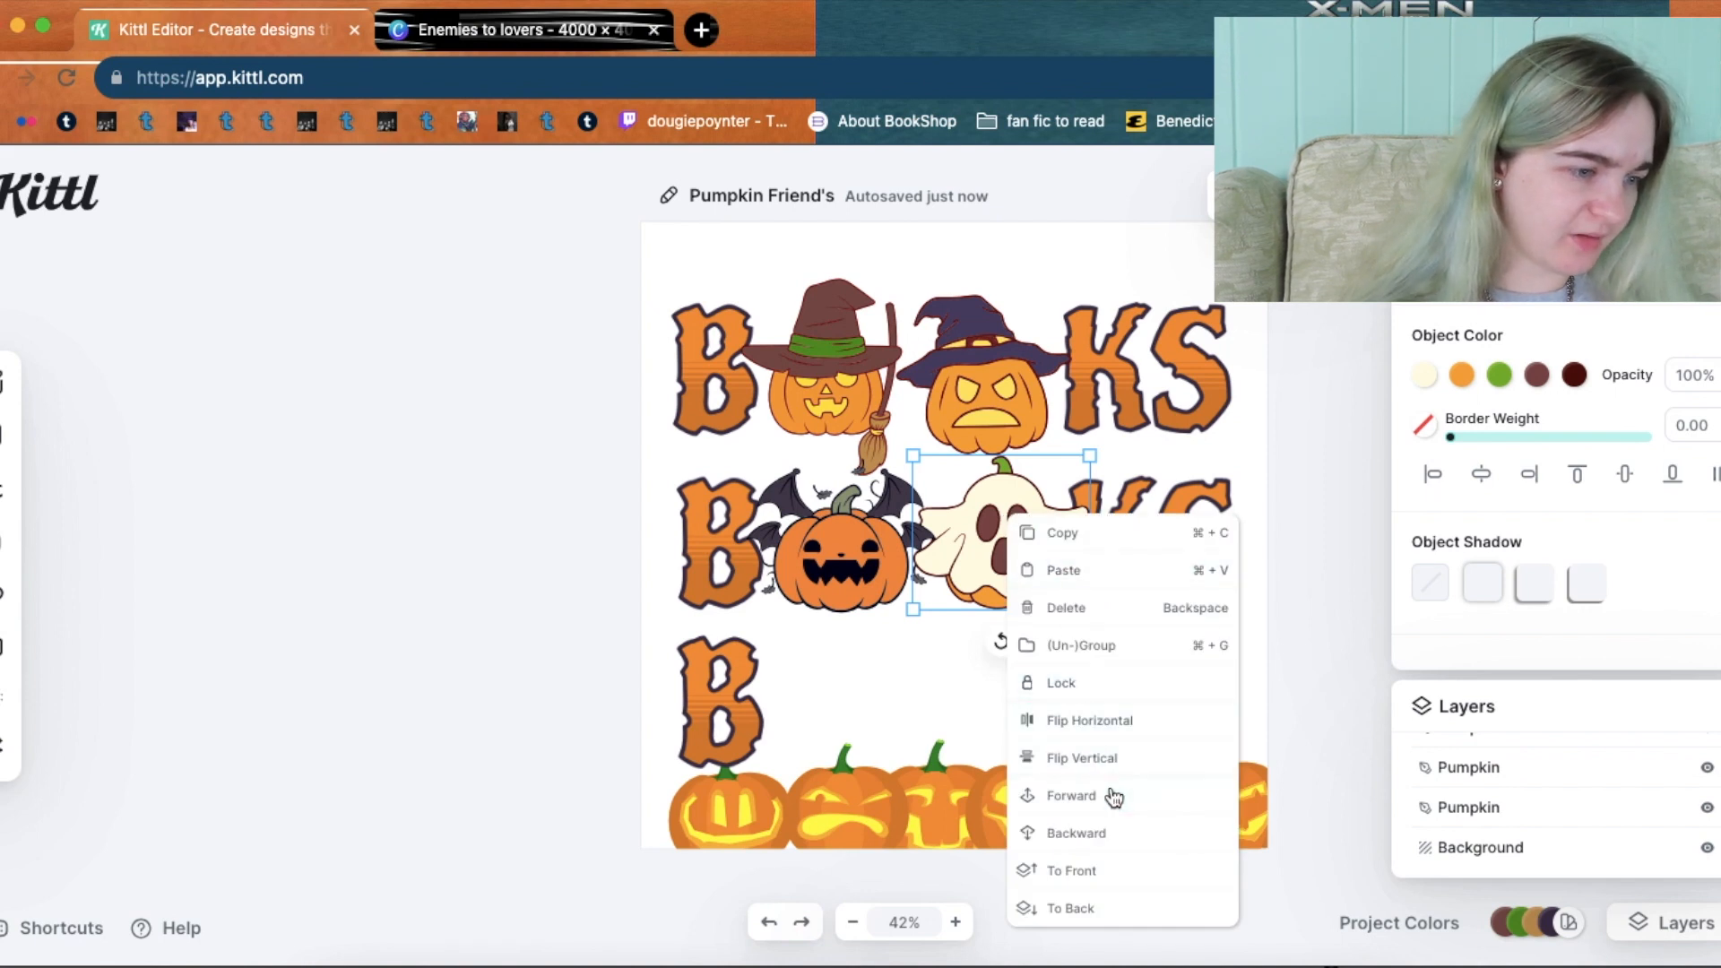
{"action": "left_click", "coordinate": [1110, 821]}
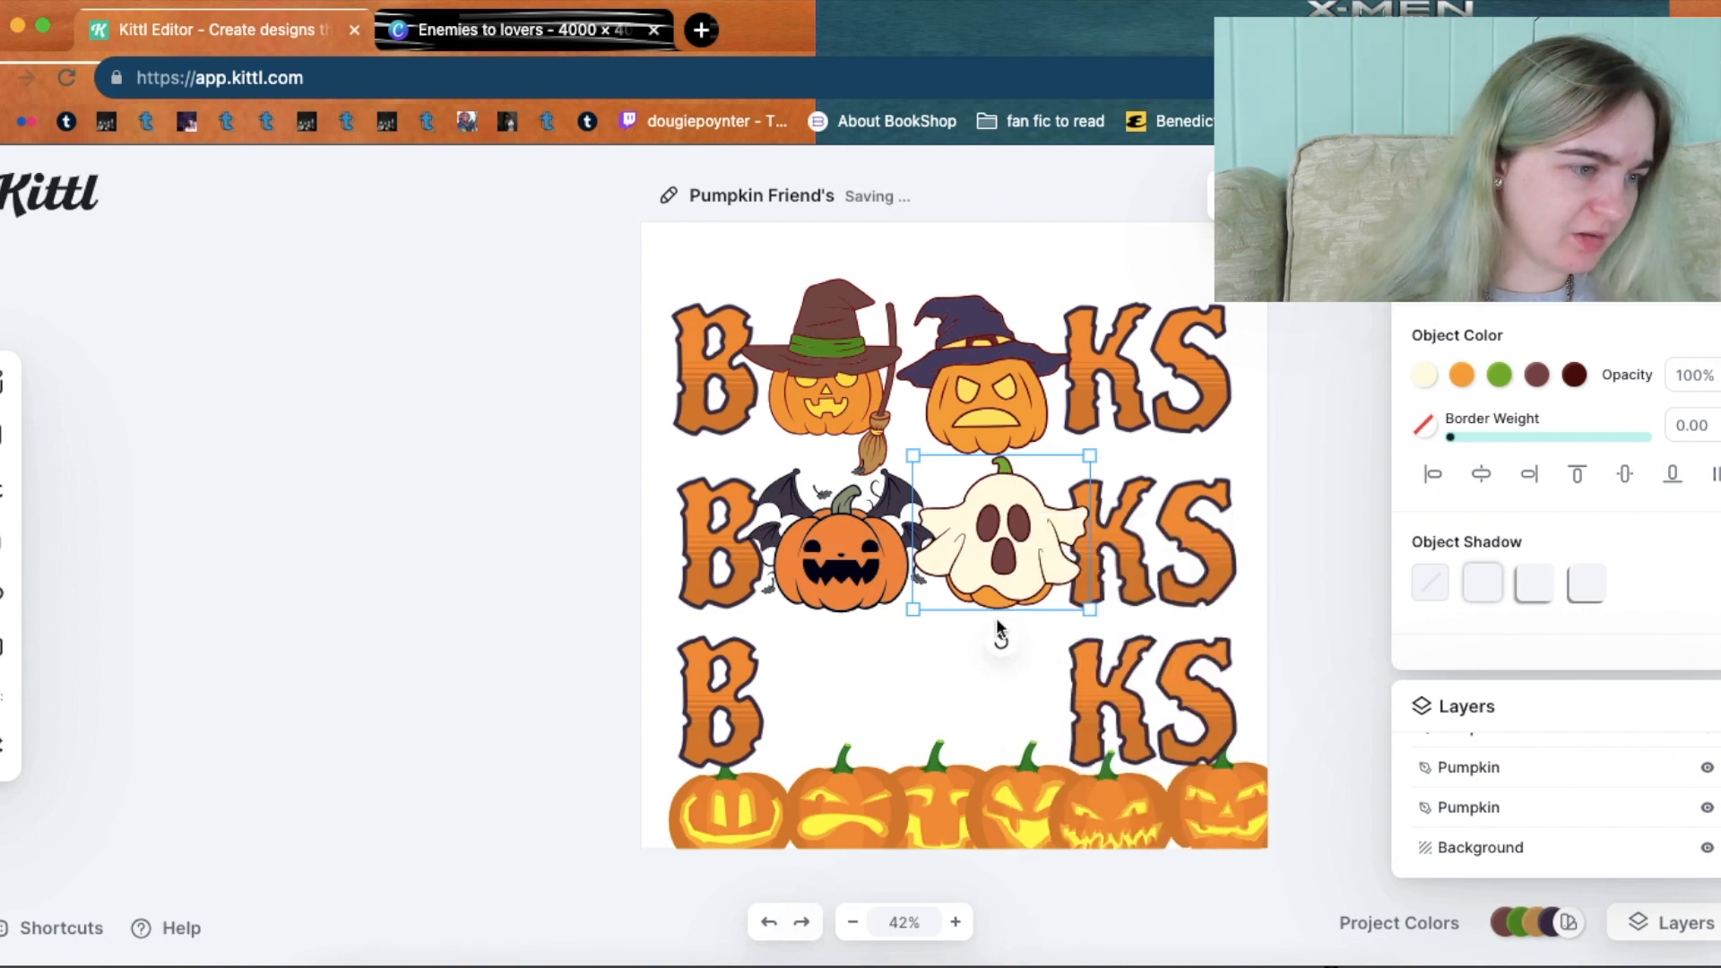
{"action": "right_click", "coordinate": [992, 574]}
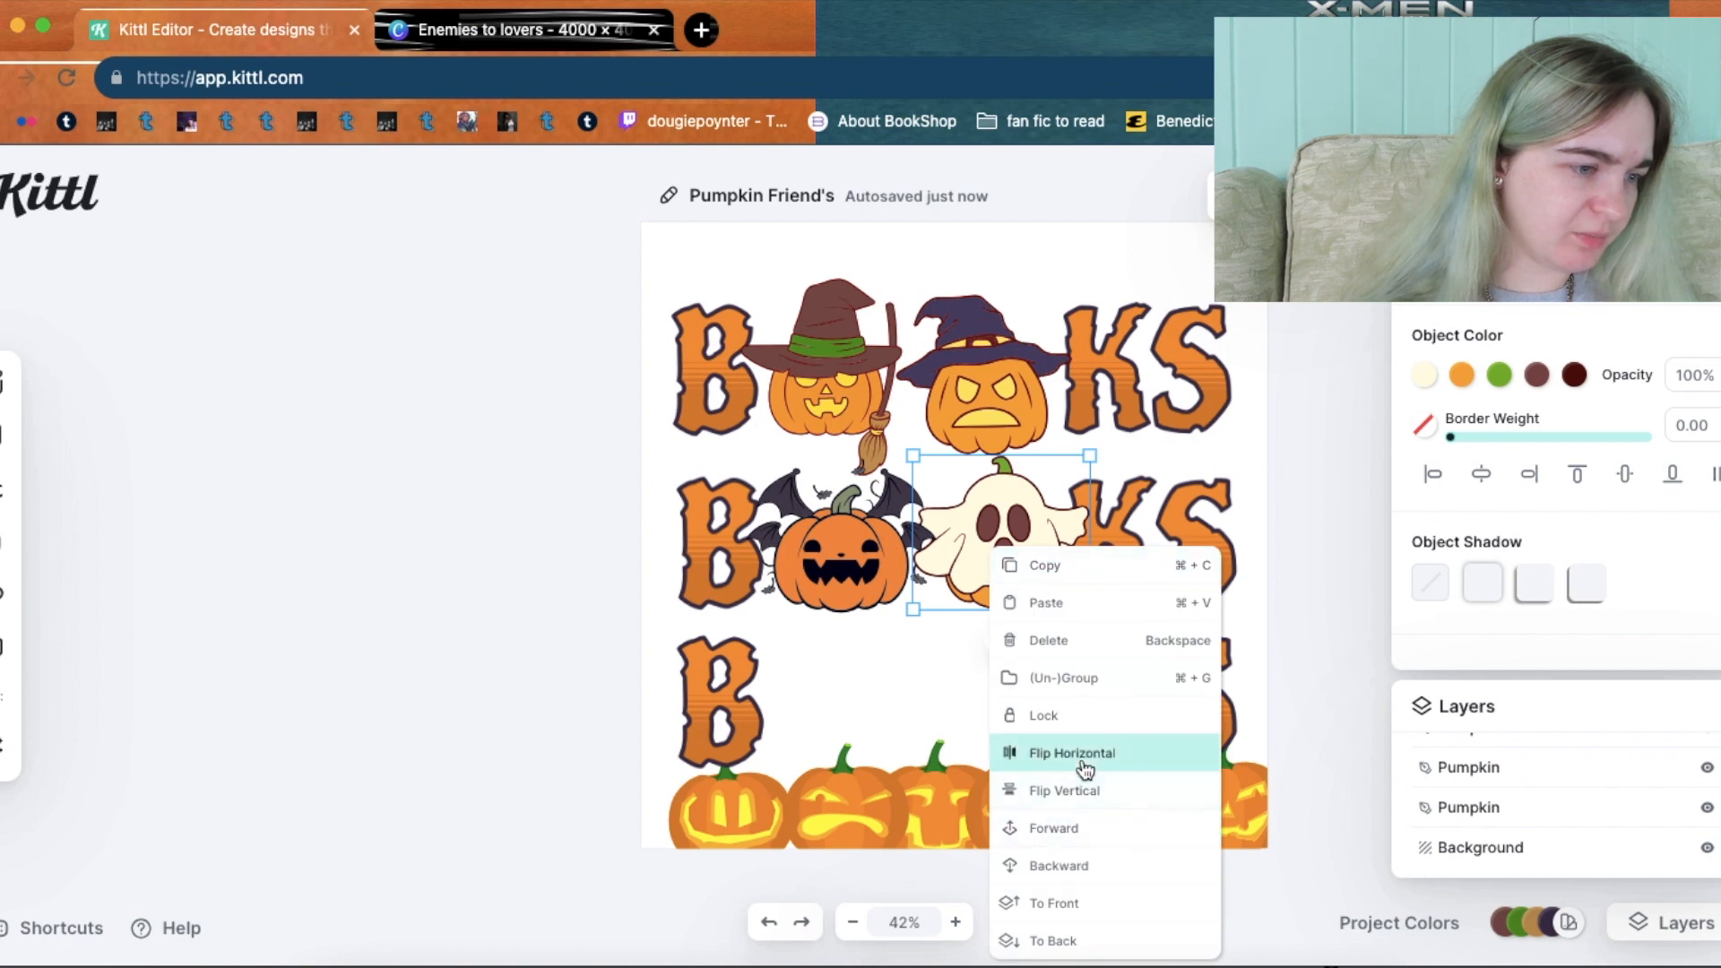
{"action": "left_click", "coordinate": [1089, 856]}
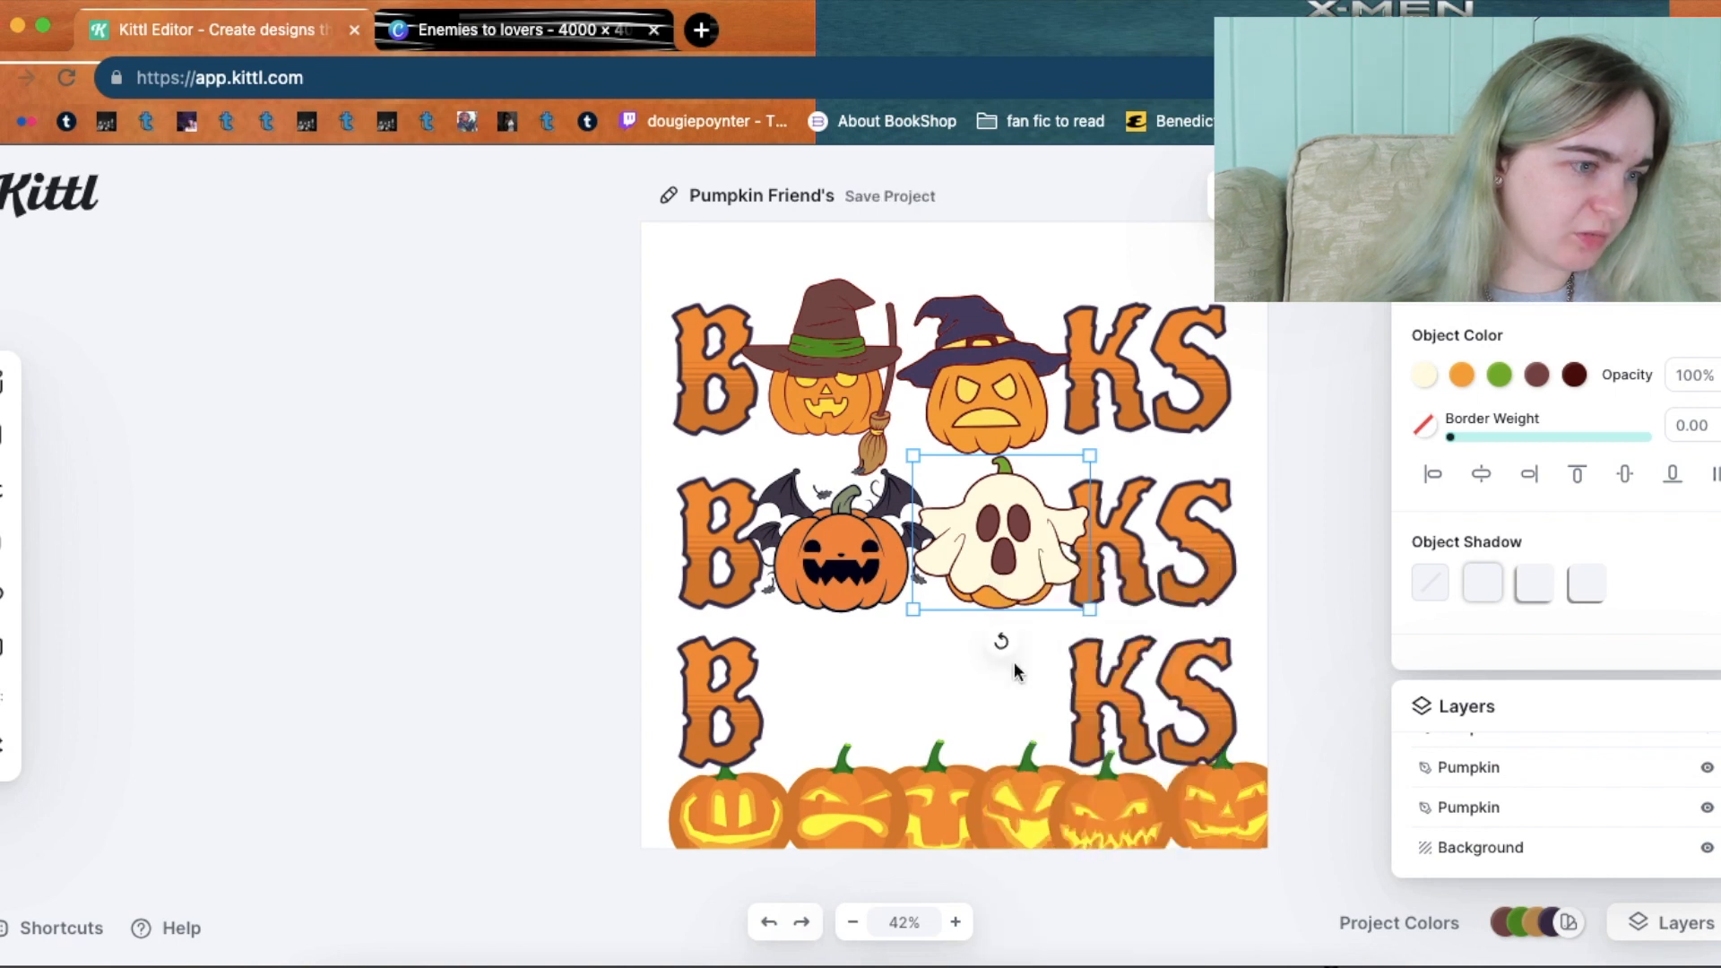
Bring the middle-row BOOKS text to the front.
{"action": "left_click", "coordinate": [1214, 560]}
{"action": "right_click", "coordinate": [1215, 561]}
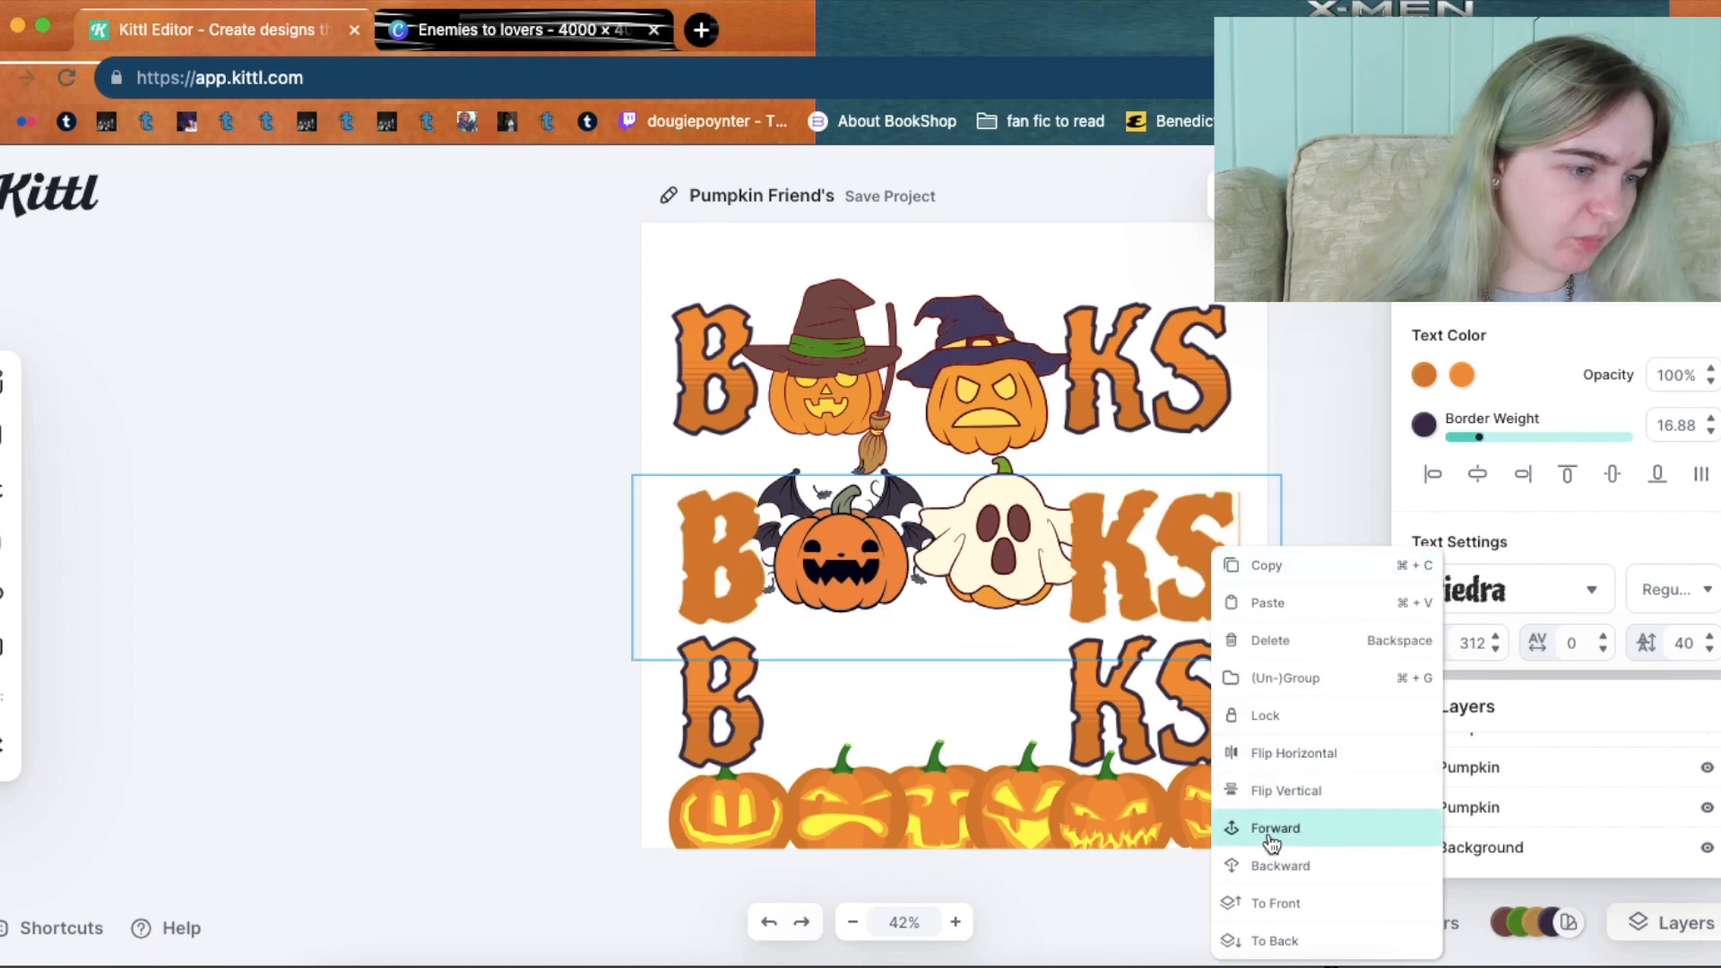
{"action": "left_click", "coordinate": [1267, 906]}
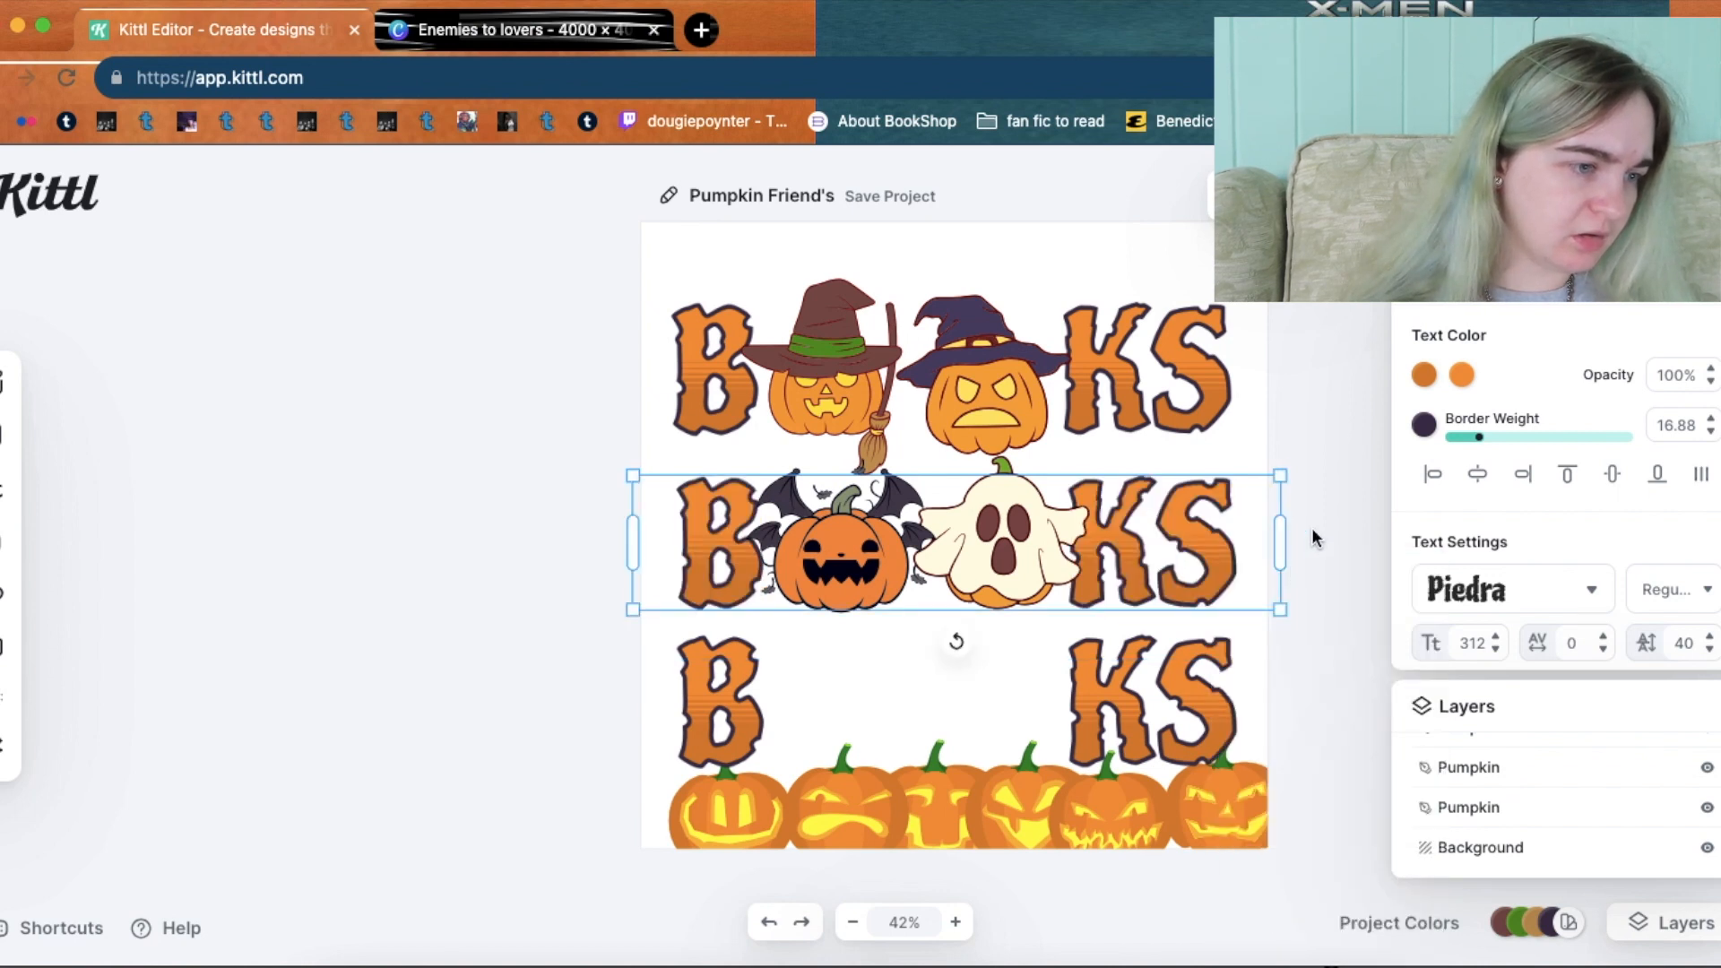
{"action": "left_click", "coordinate": [1312, 533]}
{"action": "left_click", "coordinate": [1164, 538]}
{"action": "right_click", "coordinate": [1165, 537]}
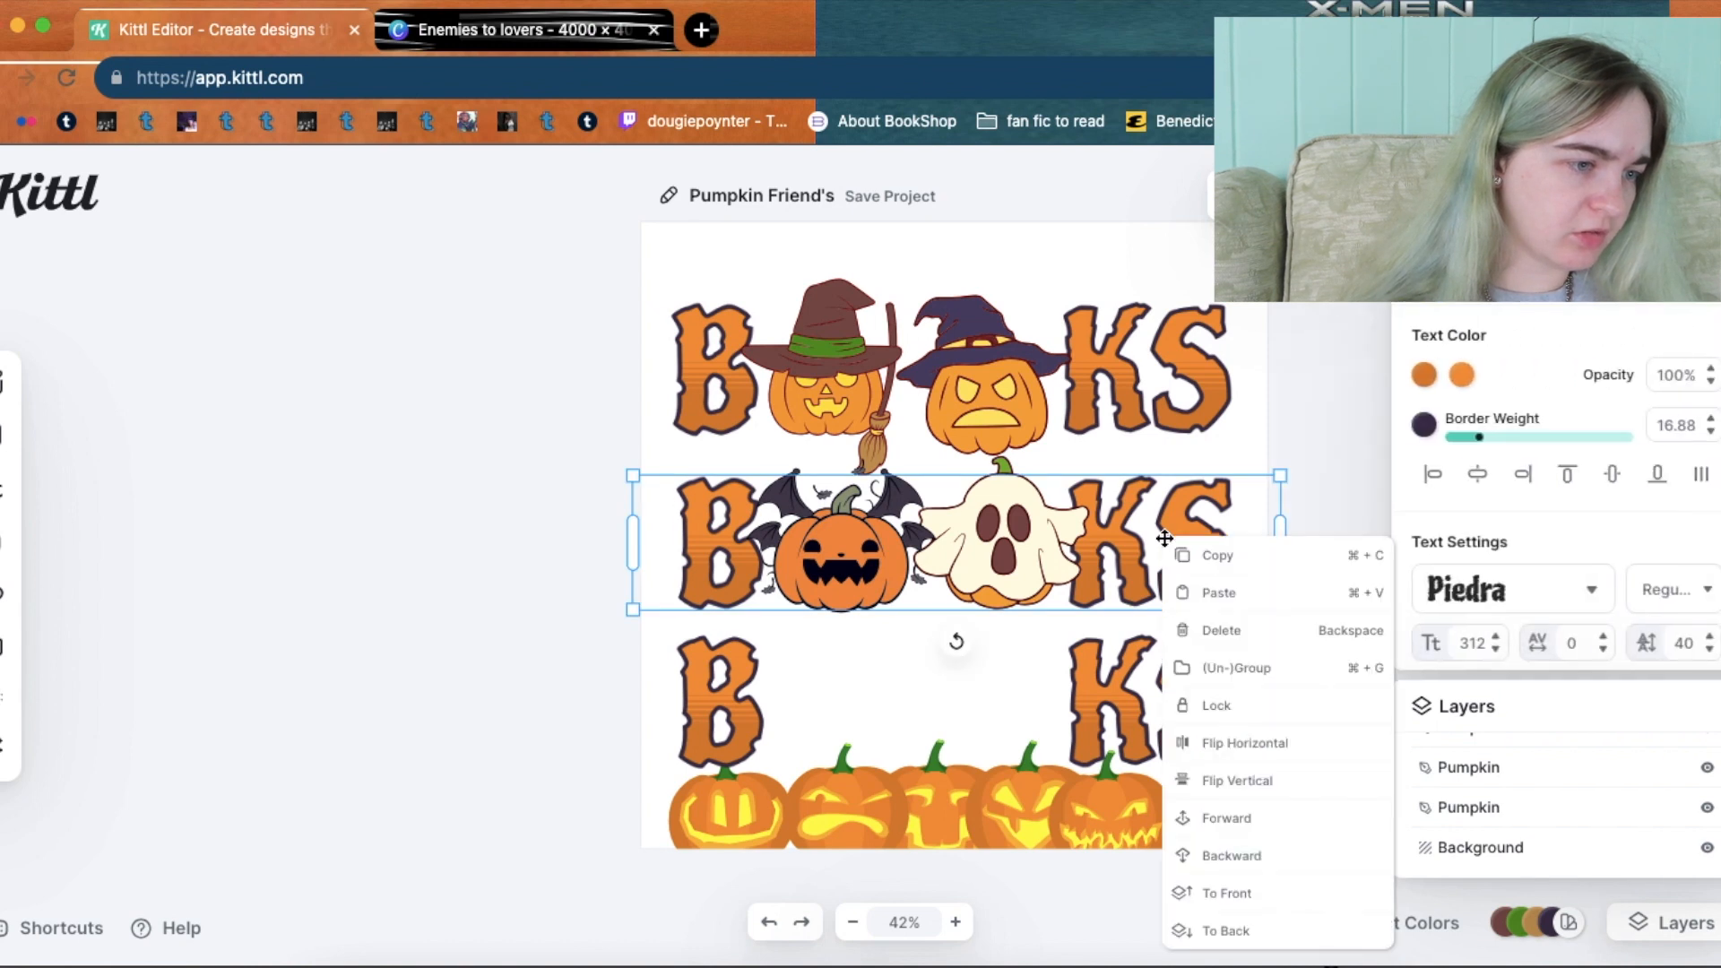
{"action": "left_click", "coordinate": [1272, 887]}
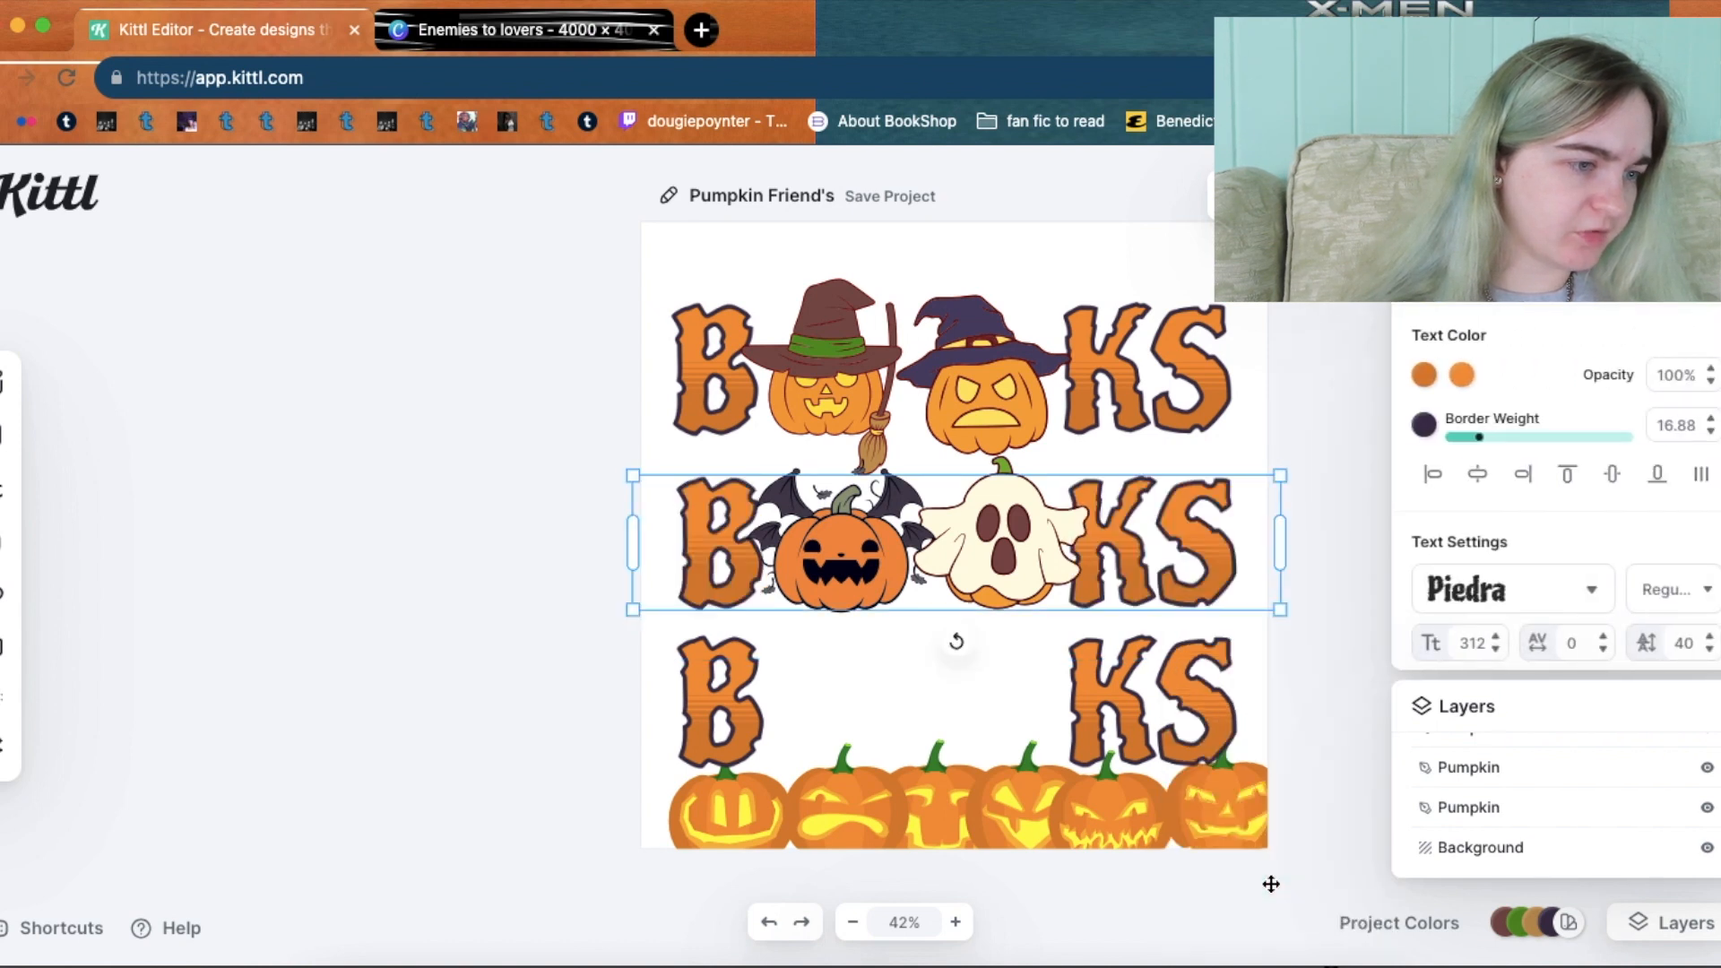
Check the stacking of the ghost and the purple witch-hat pumpkin.
{"action": "left_click", "coordinate": [1332, 591]}
{"action": "left_click", "coordinate": [1004, 533]}
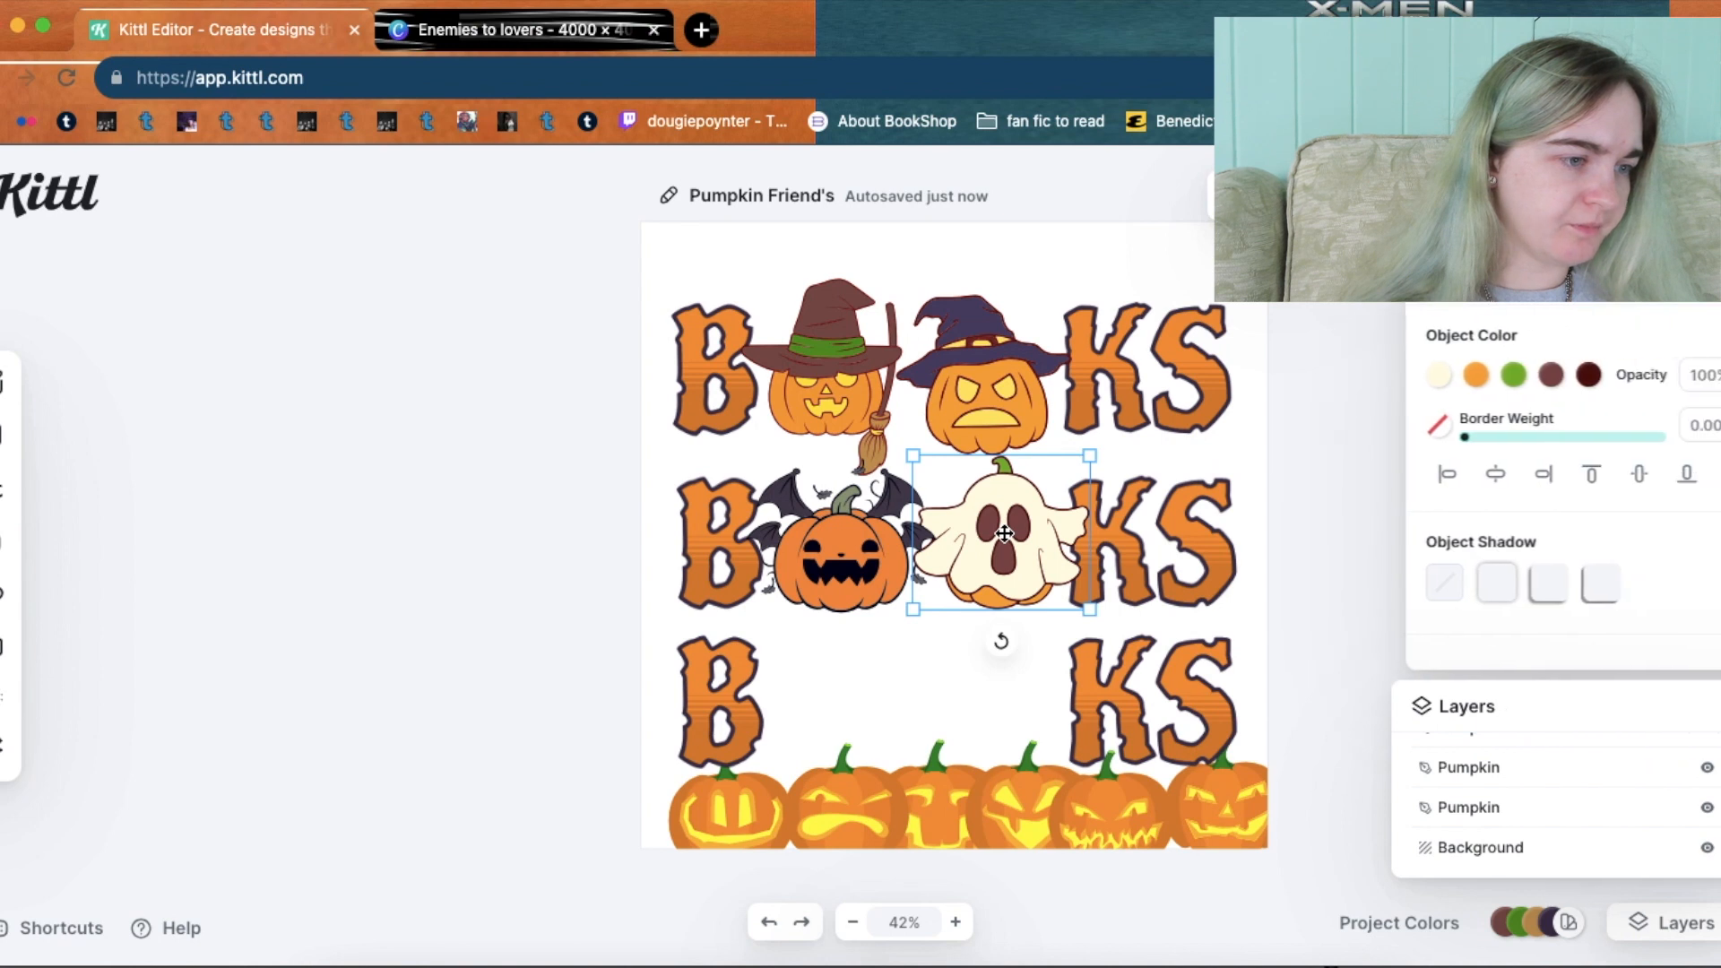
{"action": "left_click", "coordinate": [1289, 502]}
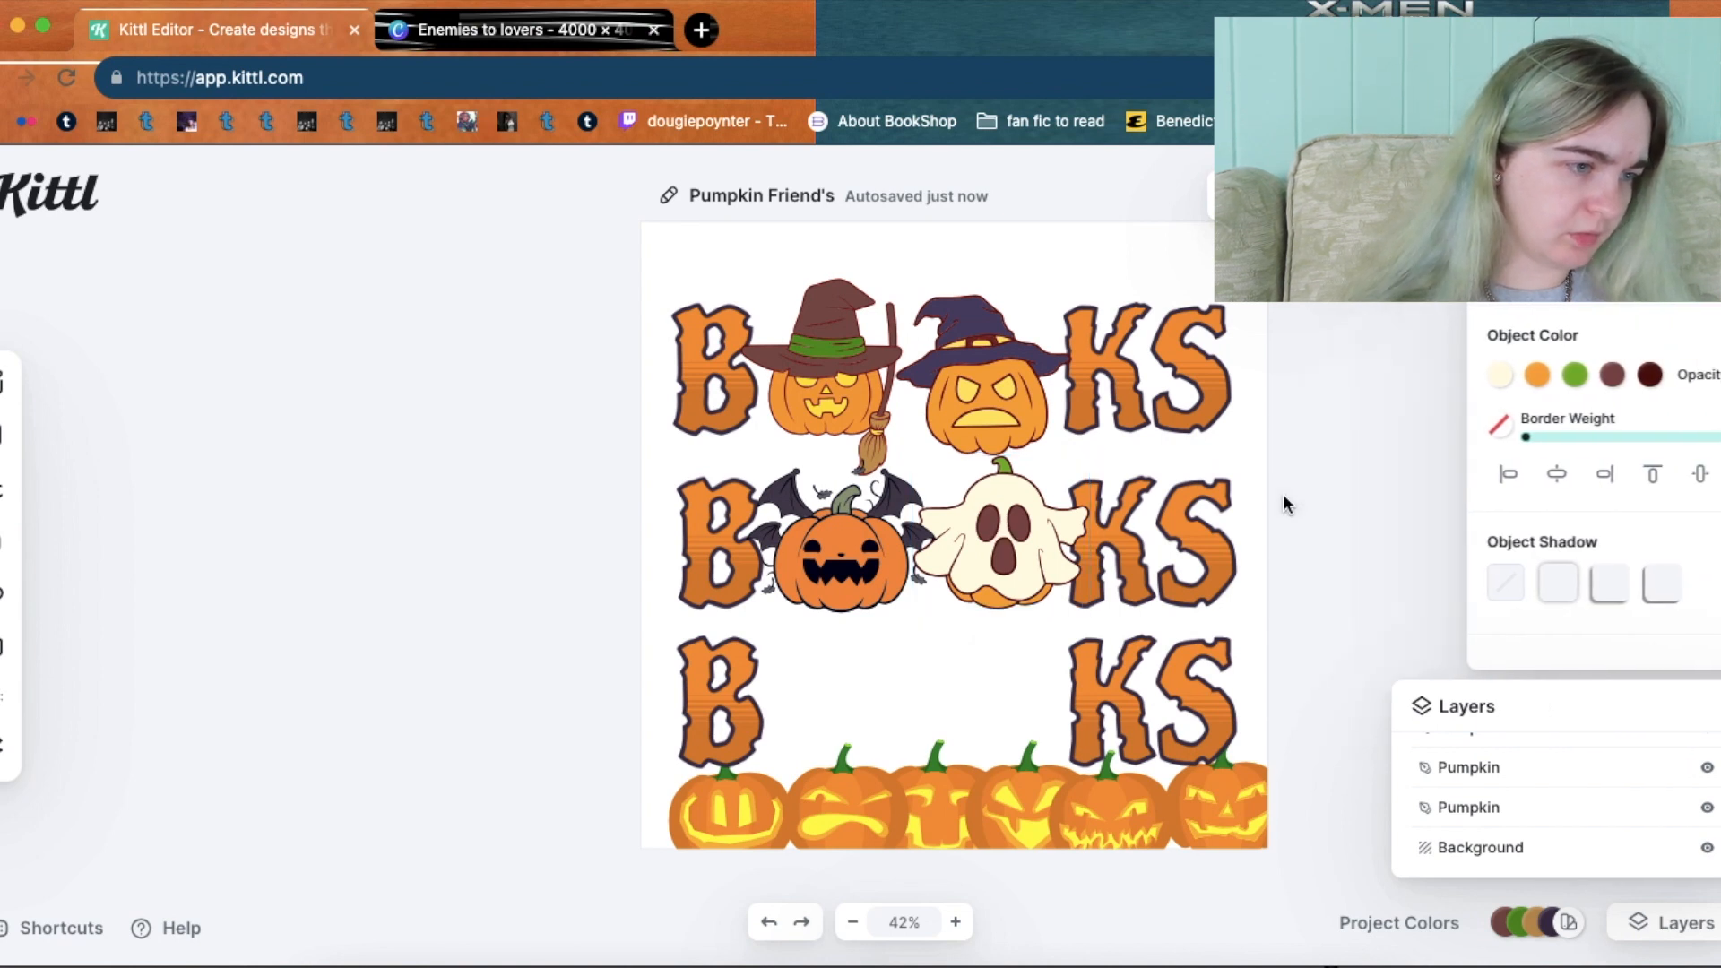
{"action": "left_click", "coordinate": [992, 387]}
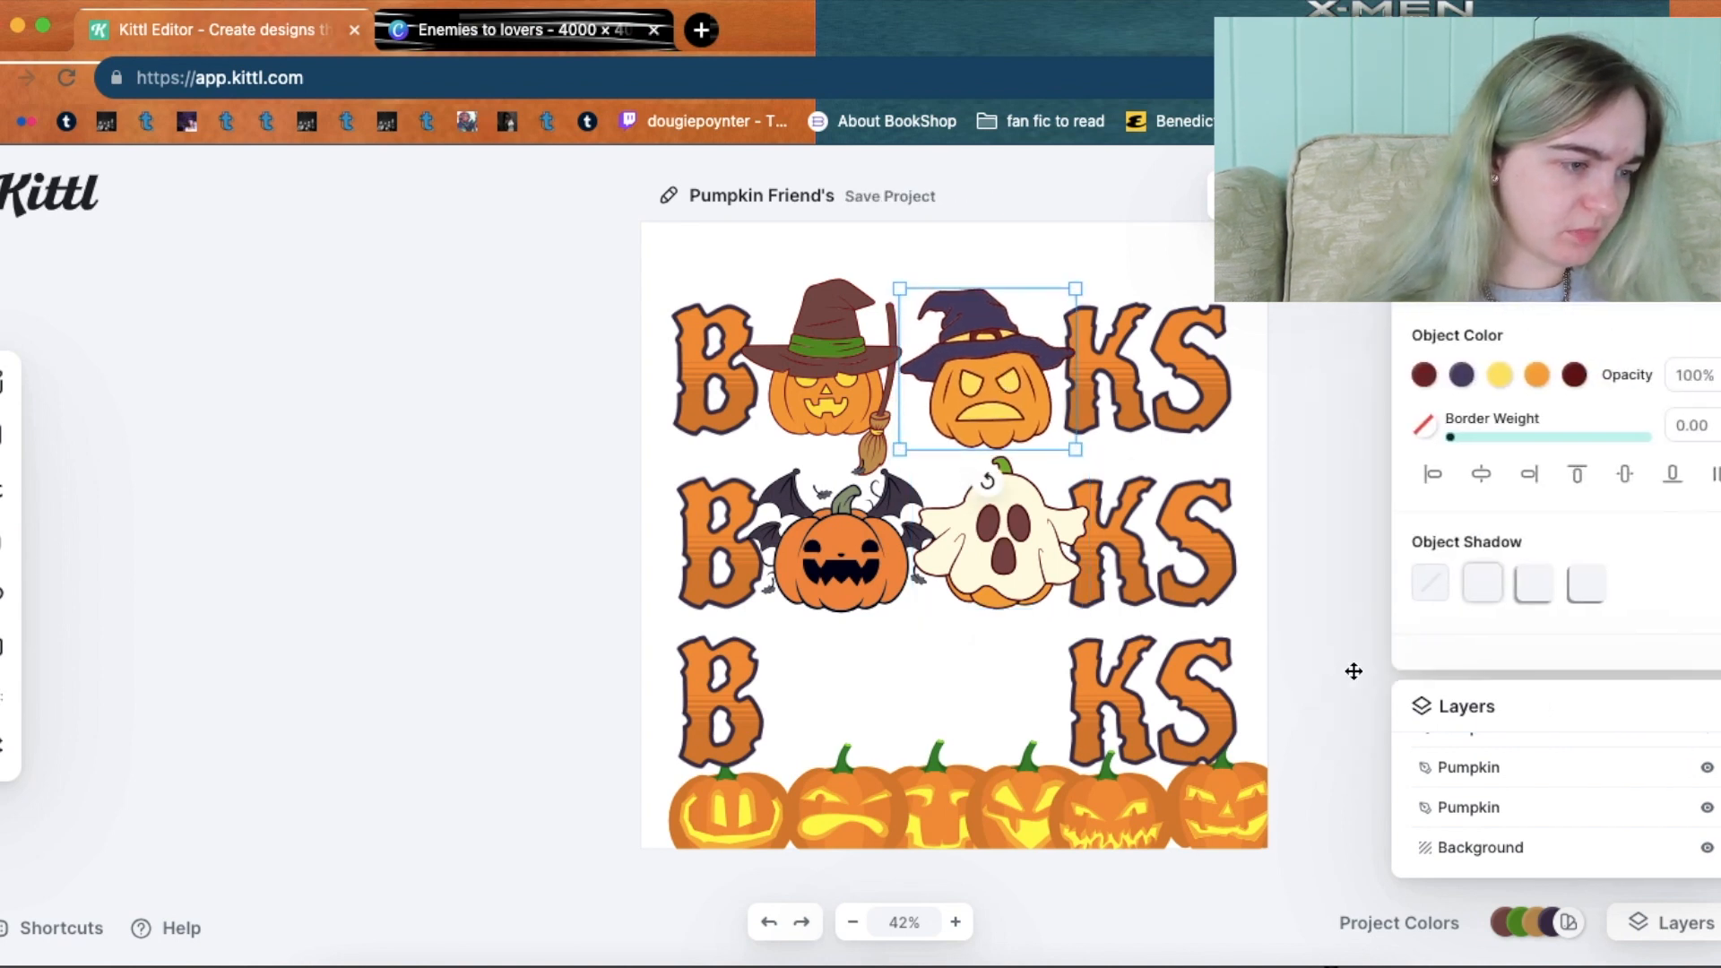
{"action": "left_click", "coordinate": [1311, 656]}
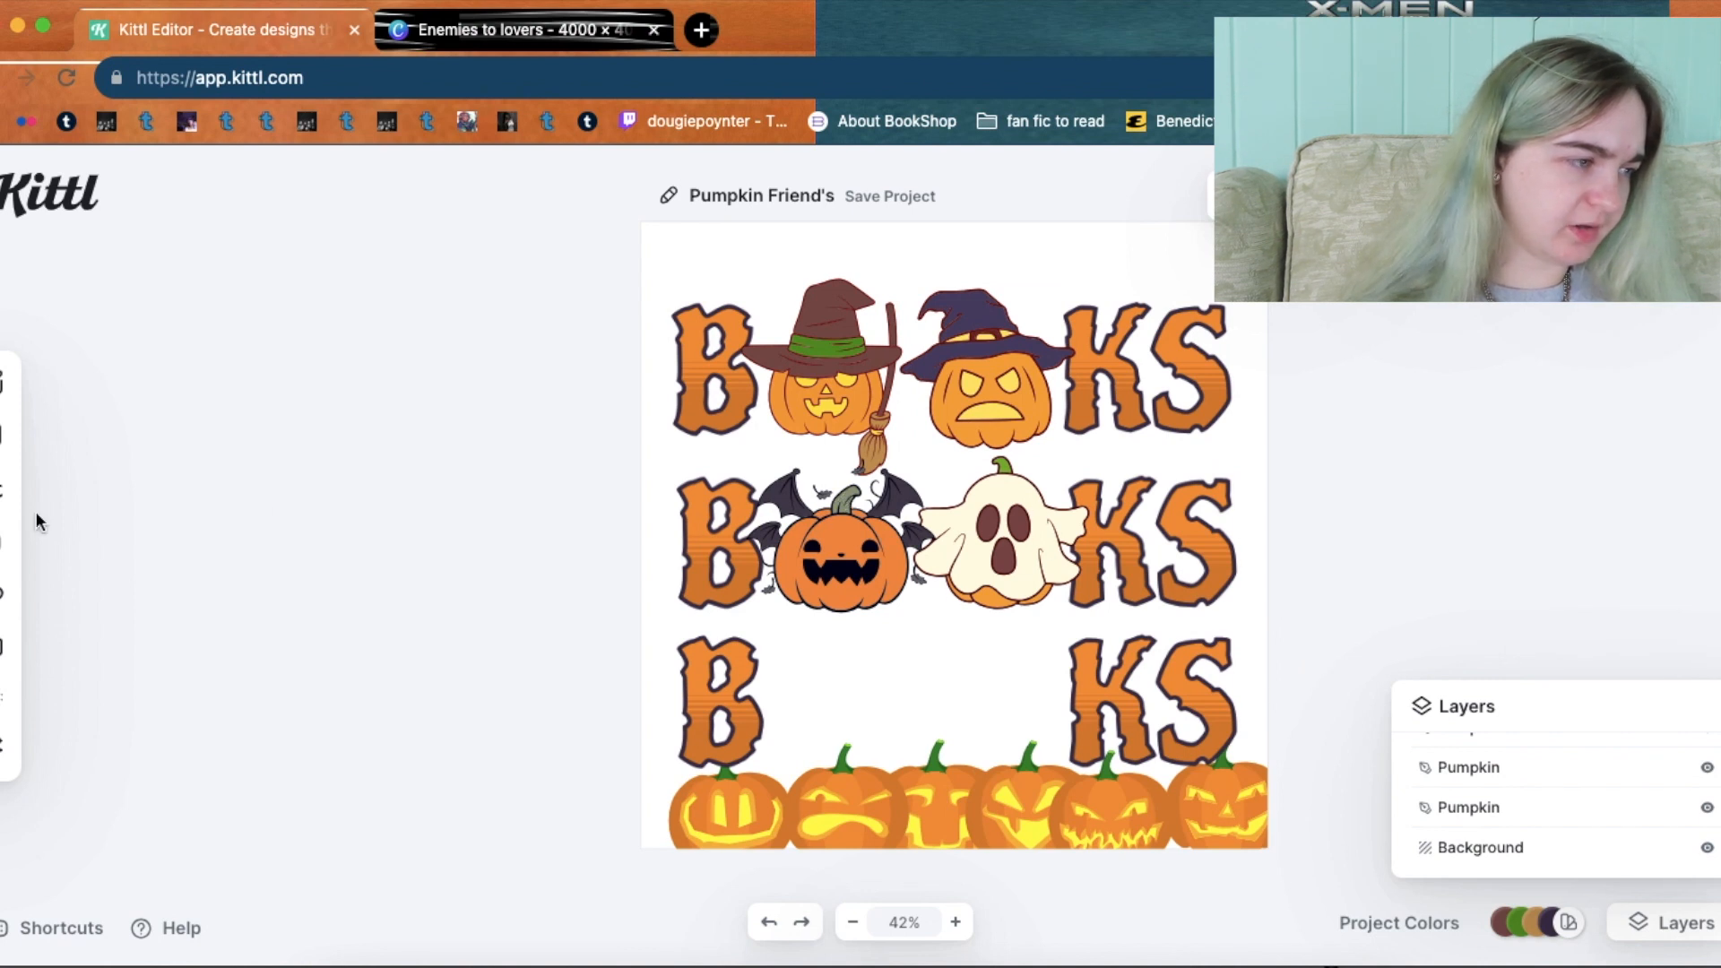
{"action": "mouse_move", "coordinate": [2, 563]}
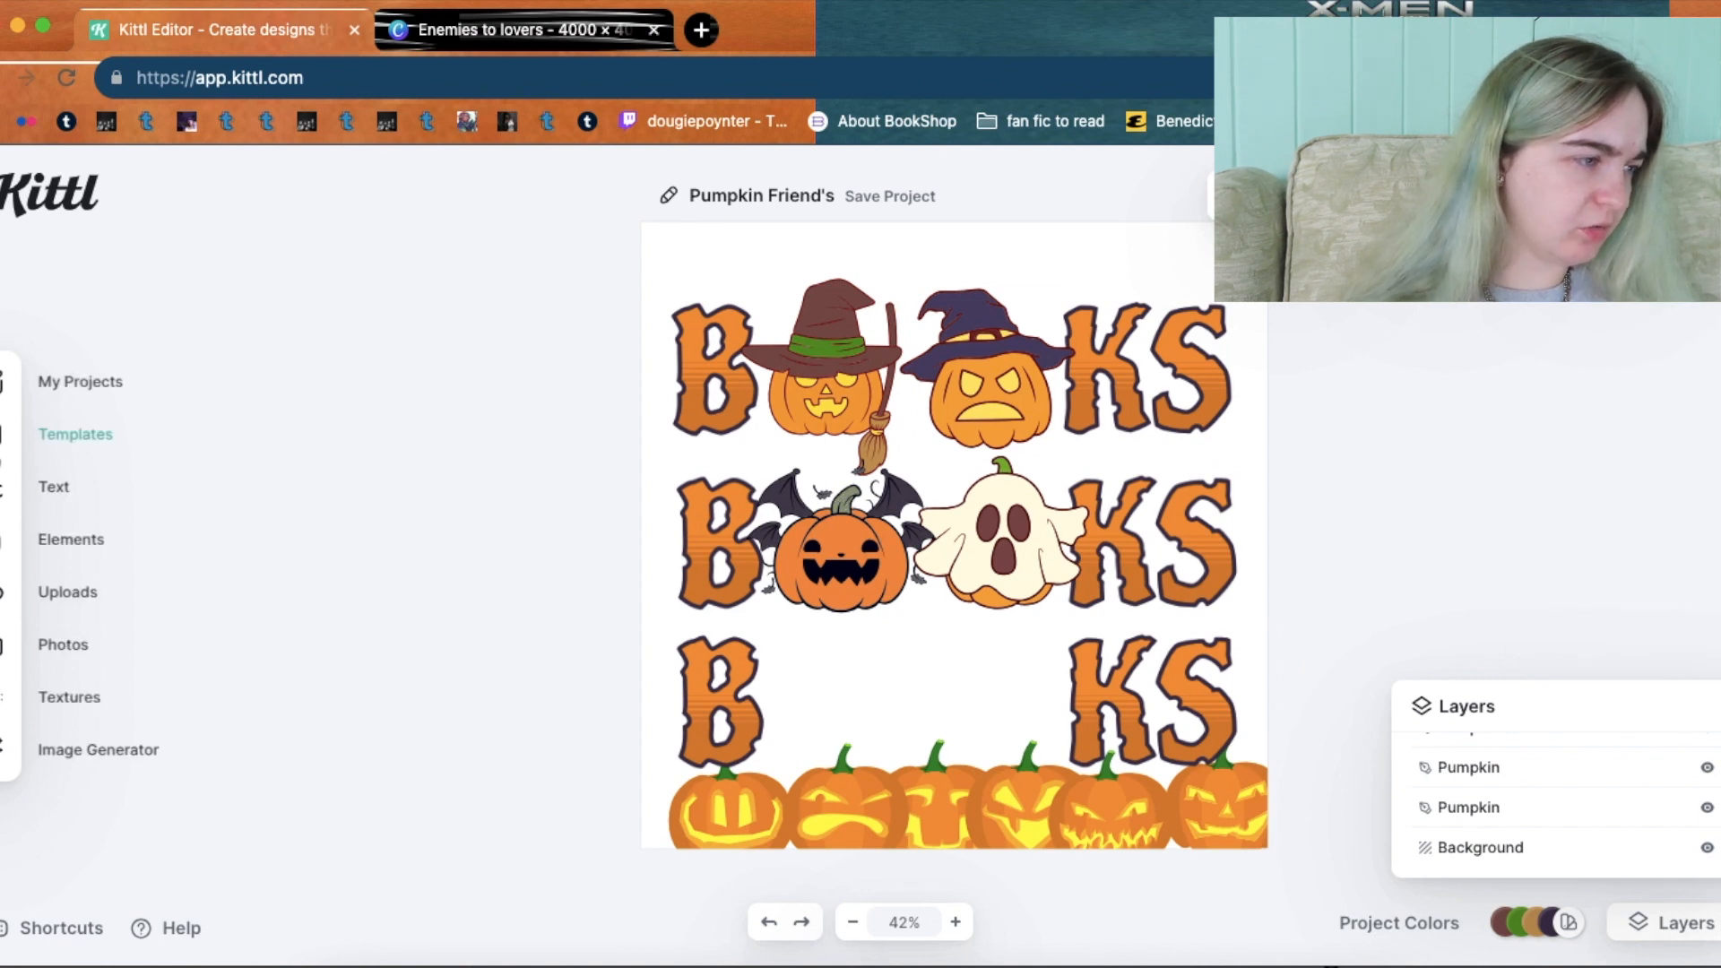
Reopen the pumpkin element search and add the bat-winged devil pumpkin.
{"action": "left_click", "coordinate": [3, 563]}
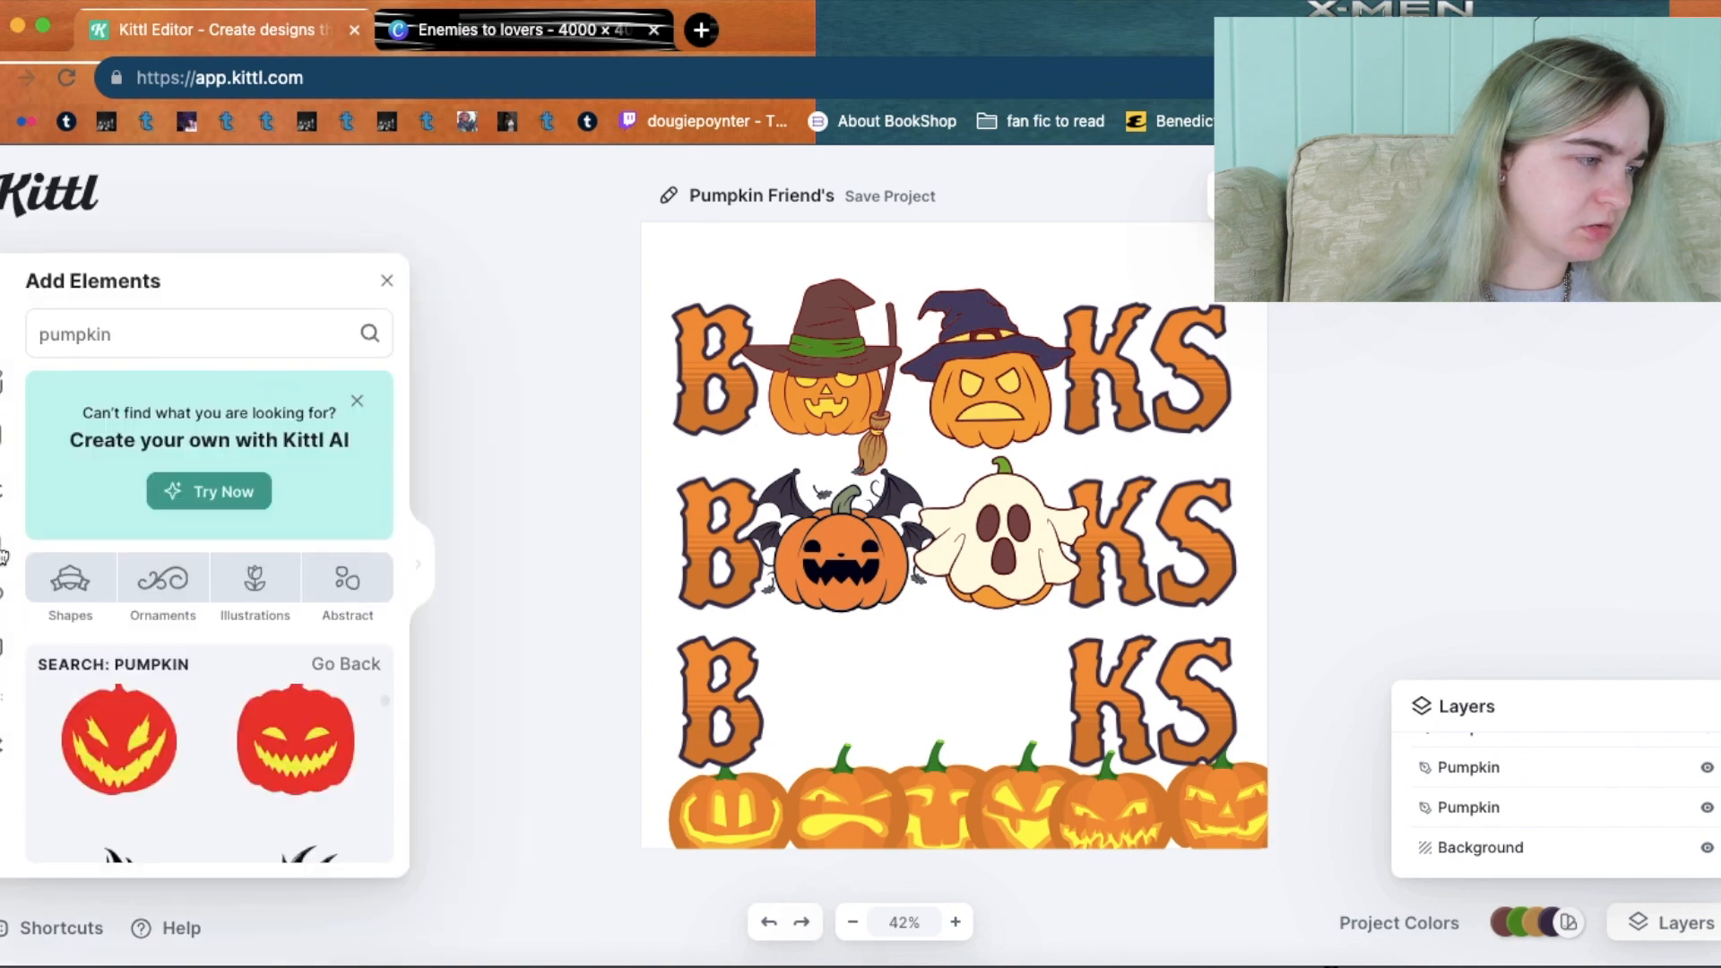
{"action": "left_click_drag", "start_coordinate": [385, 698], "coordinate": [387, 714]}
{"action": "scroll", "coordinate": [385, 707], "scroll_direction": "down", "scroll_amount": 10}
{"action": "scroll", "coordinate": [386, 708], "scroll_direction": "down", "scroll_amount": 10}
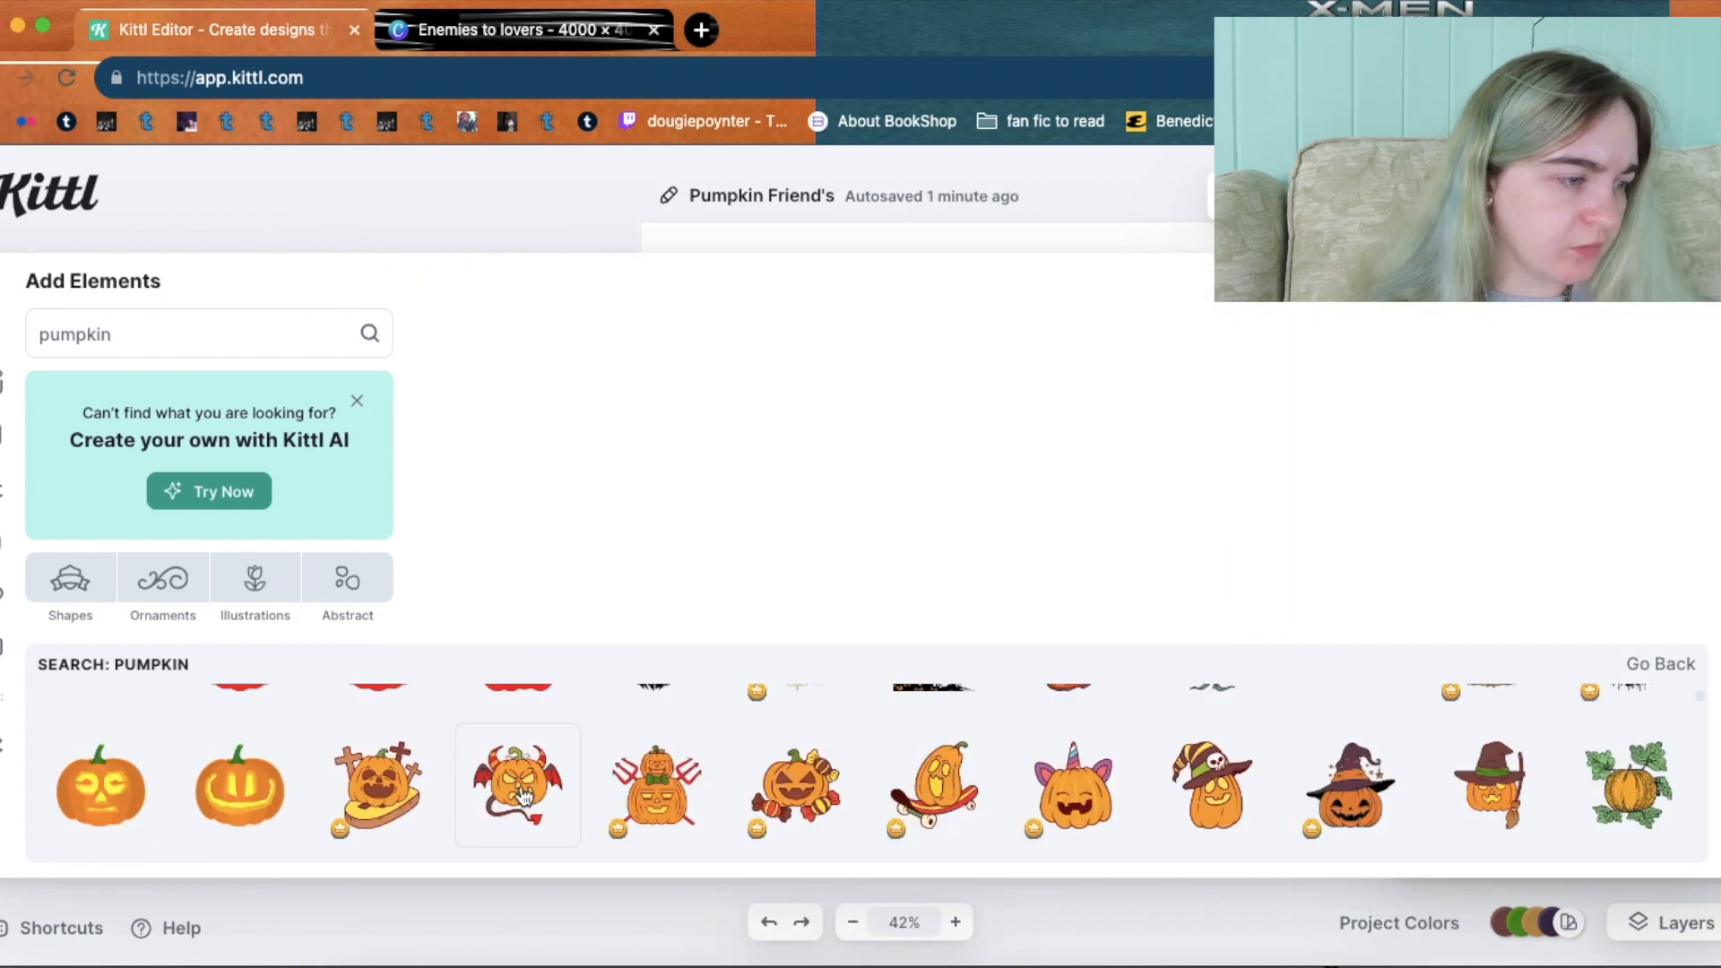
{"action": "left_click", "coordinate": [525, 796]}
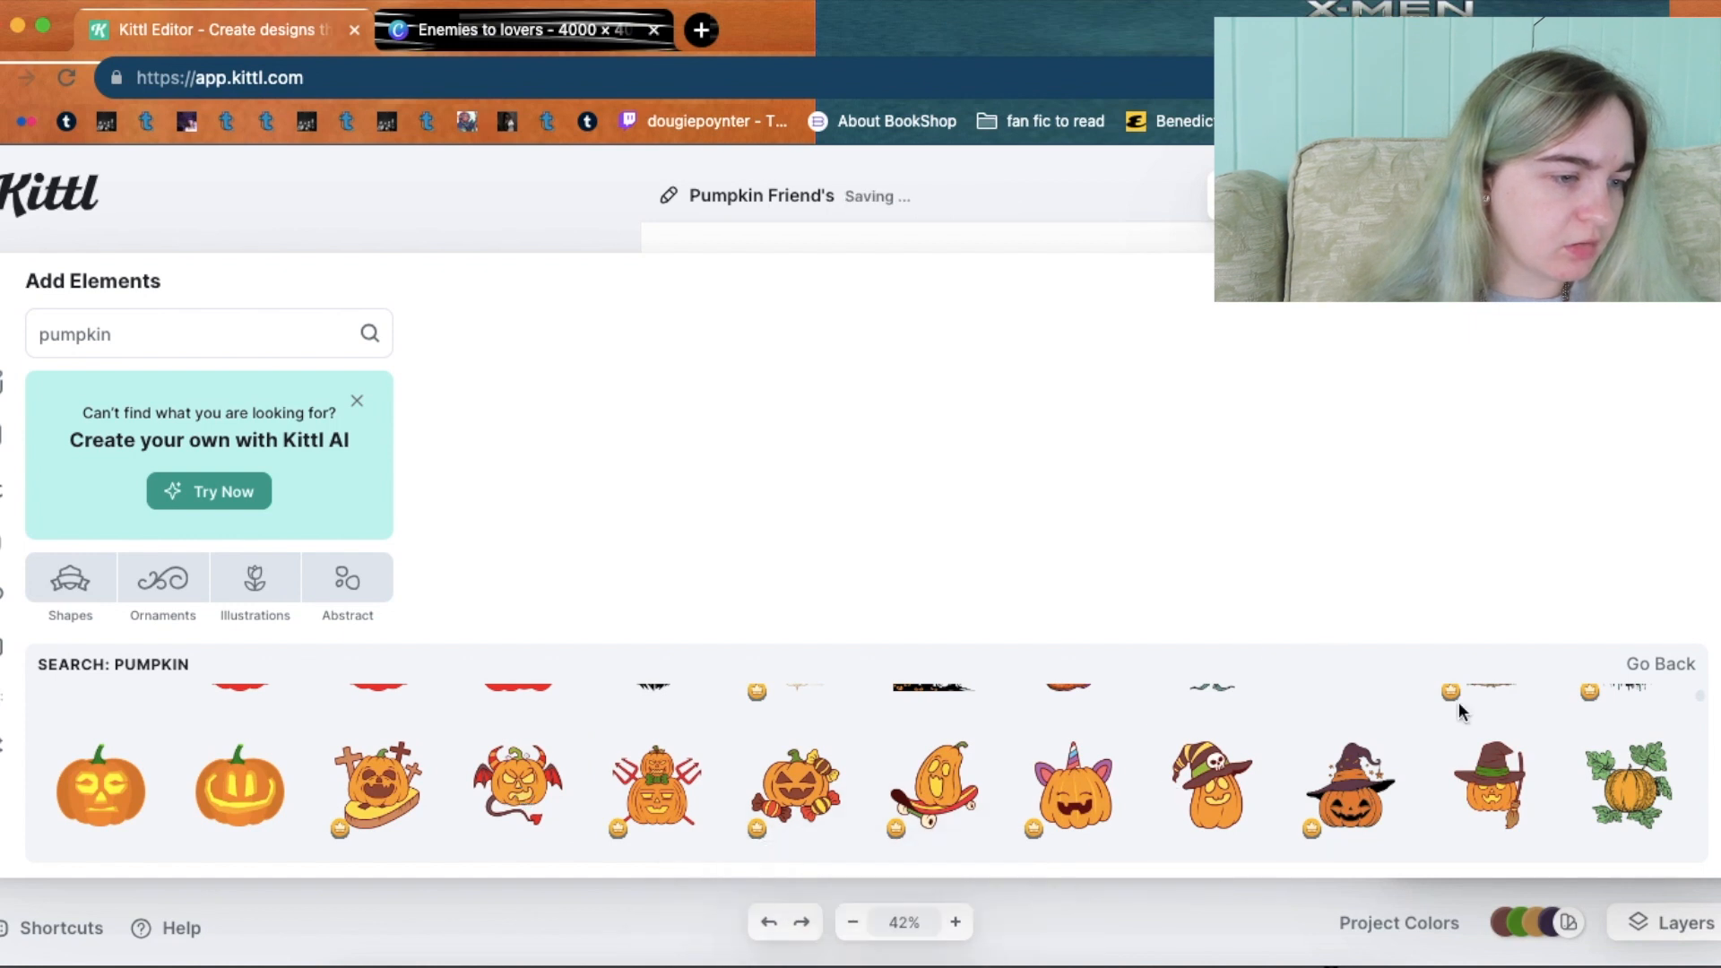
Scroll through the long list of pumpkin results for another costumed pumpkin.
{"action": "scroll", "coordinate": [1703, 698], "scroll_direction": "down", "scroll_amount": 3}
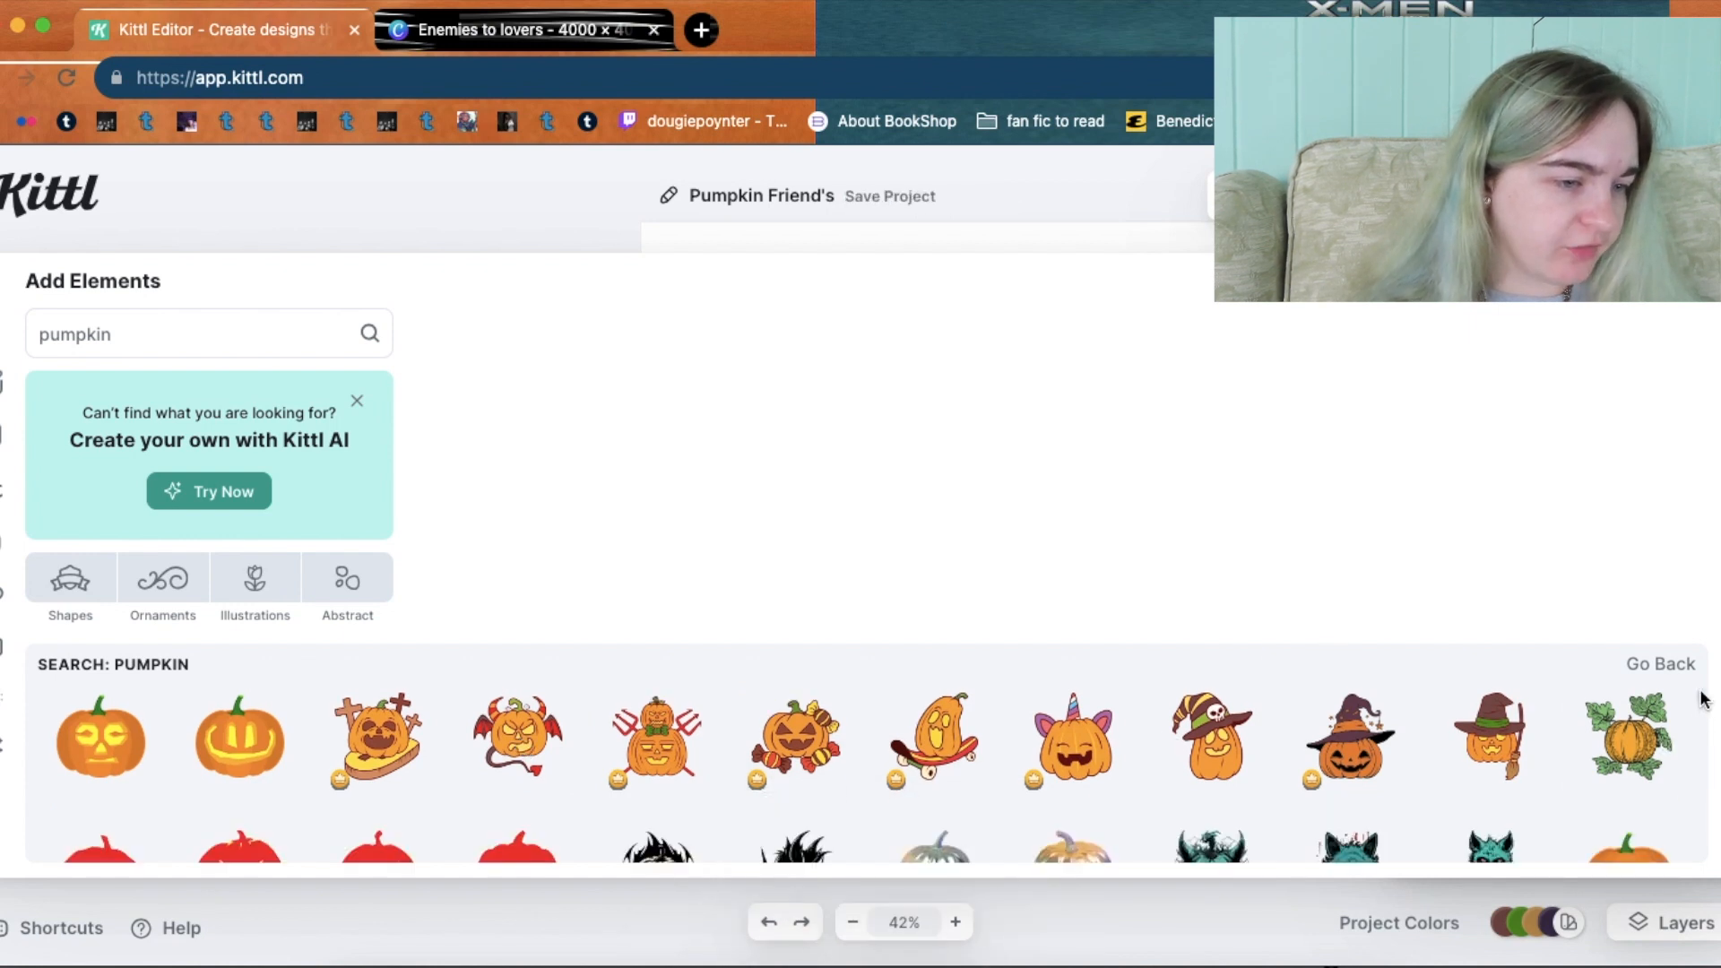
{"action": "scroll", "coordinate": [1703, 703], "scroll_direction": "down", "scroll_amount": 3}
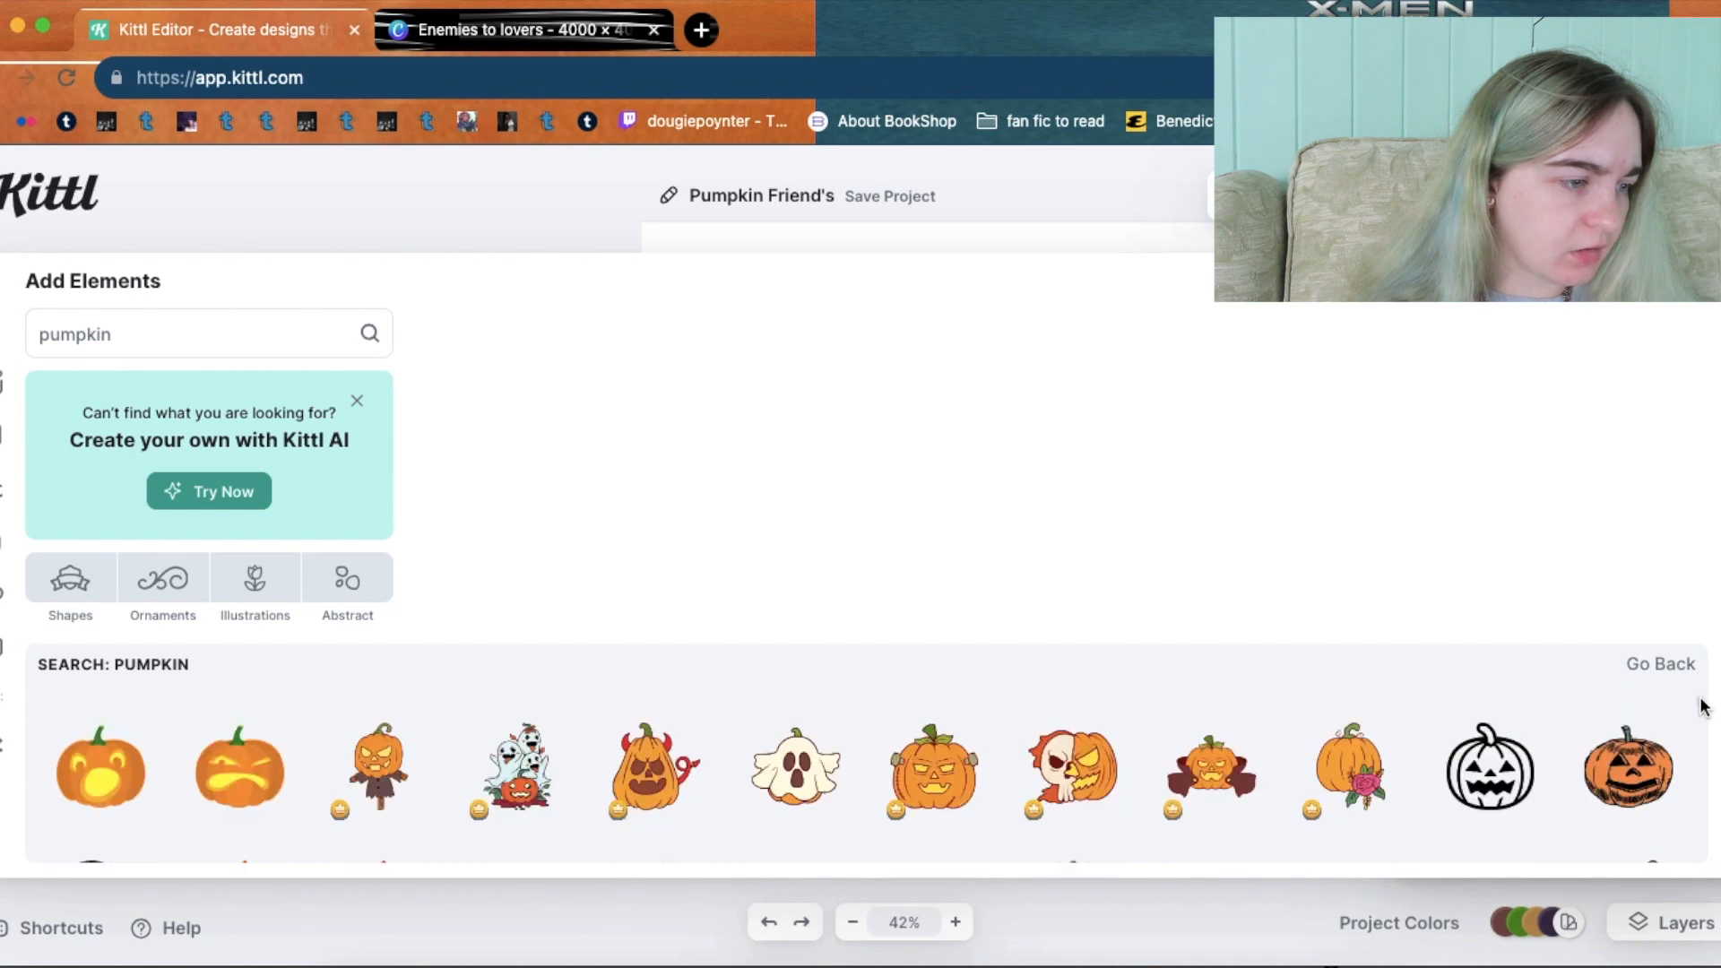
{"action": "scroll", "coordinate": [1704, 707], "scroll_direction": "down", "scroll_amount": 3}
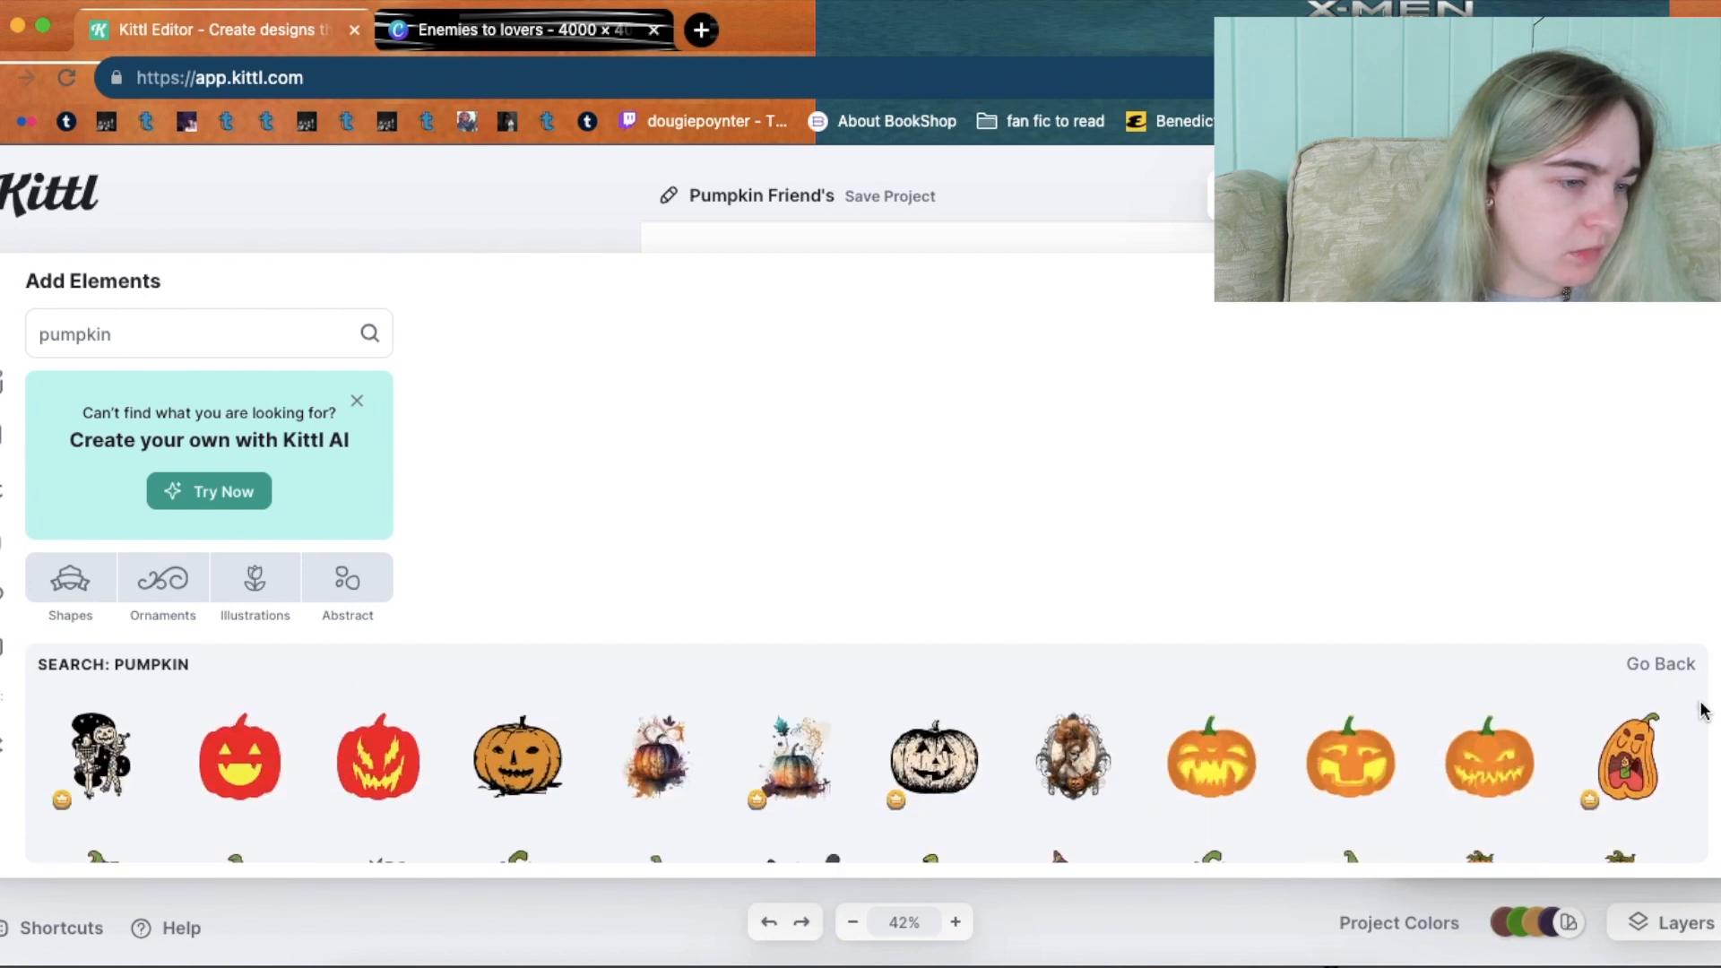
{"action": "scroll", "coordinate": [1703, 711], "scroll_direction": "down", "scroll_amount": 3}
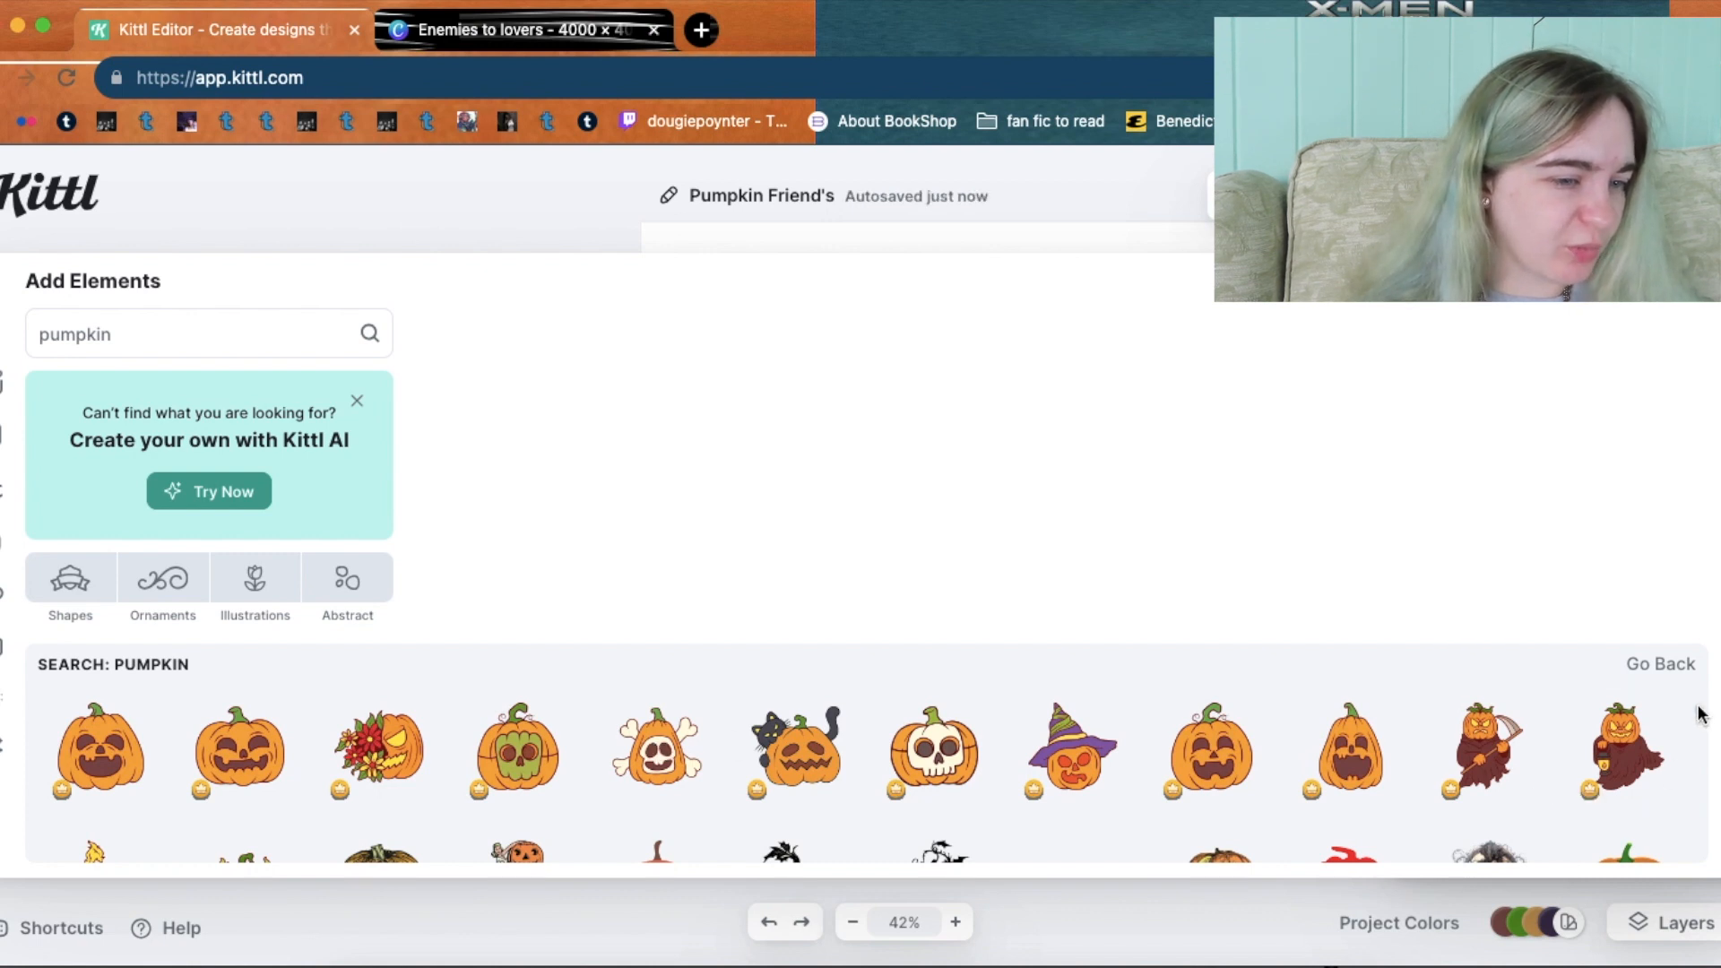
{"action": "scroll", "coordinate": [1701, 714], "scroll_direction": "down", "scroll_amount": 2}
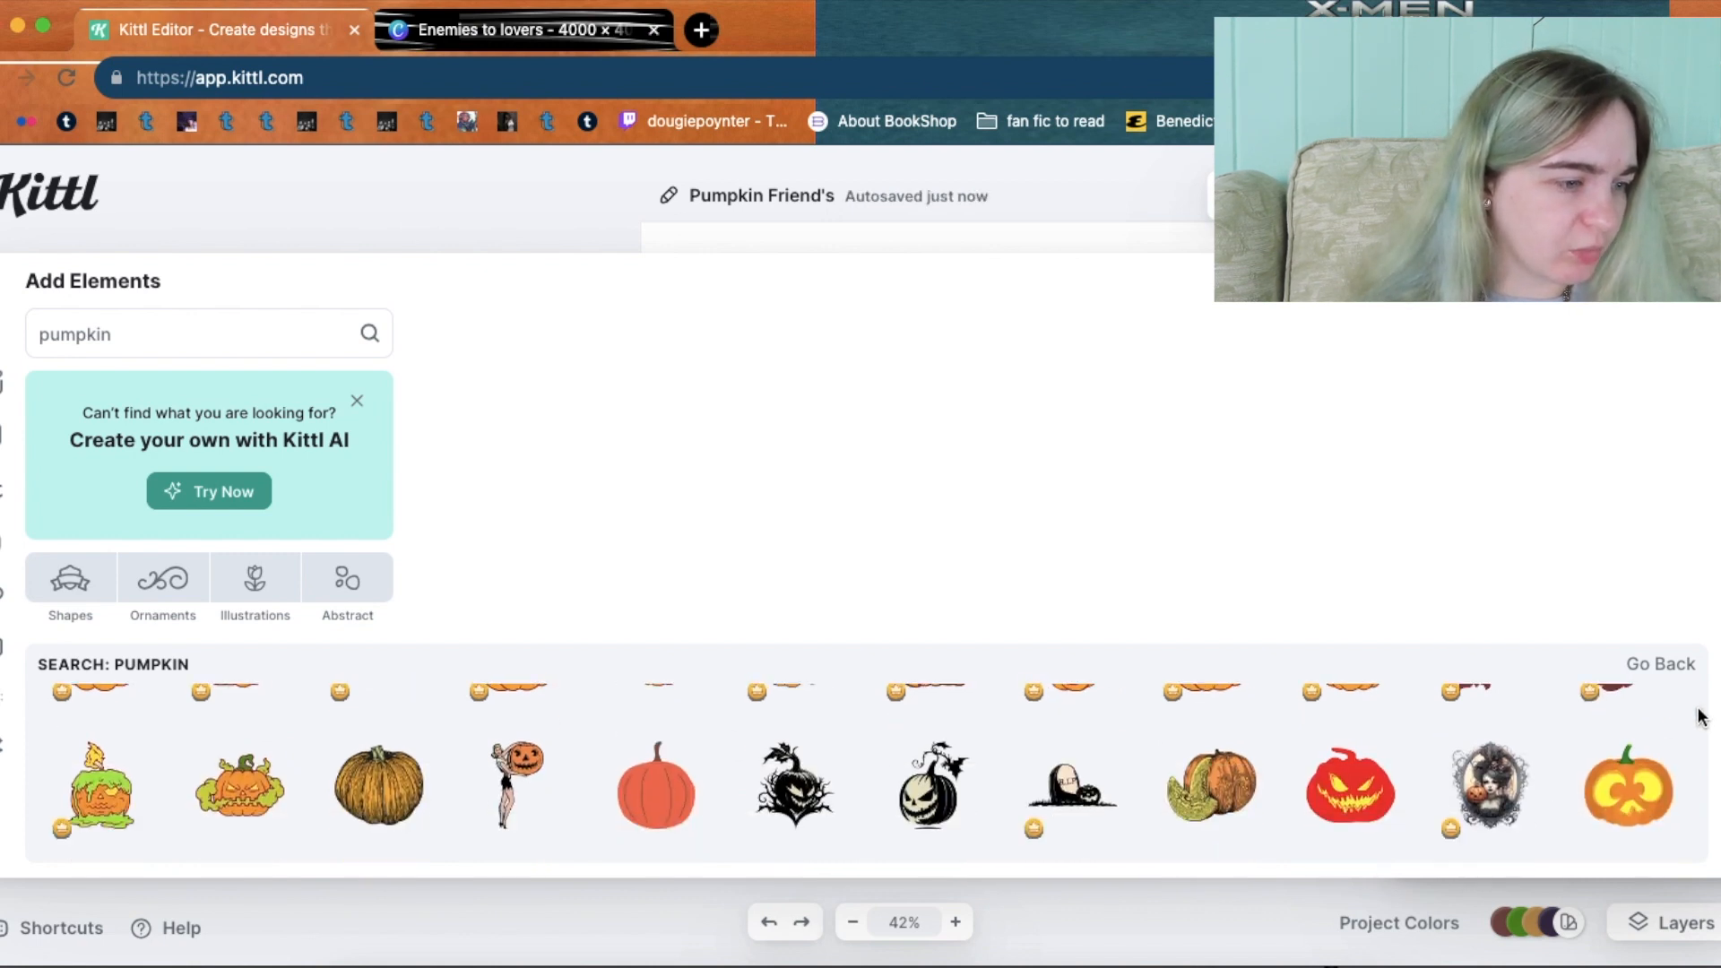
{"action": "scroll", "coordinate": [1700, 714], "scroll_direction": "down", "scroll_amount": 2}
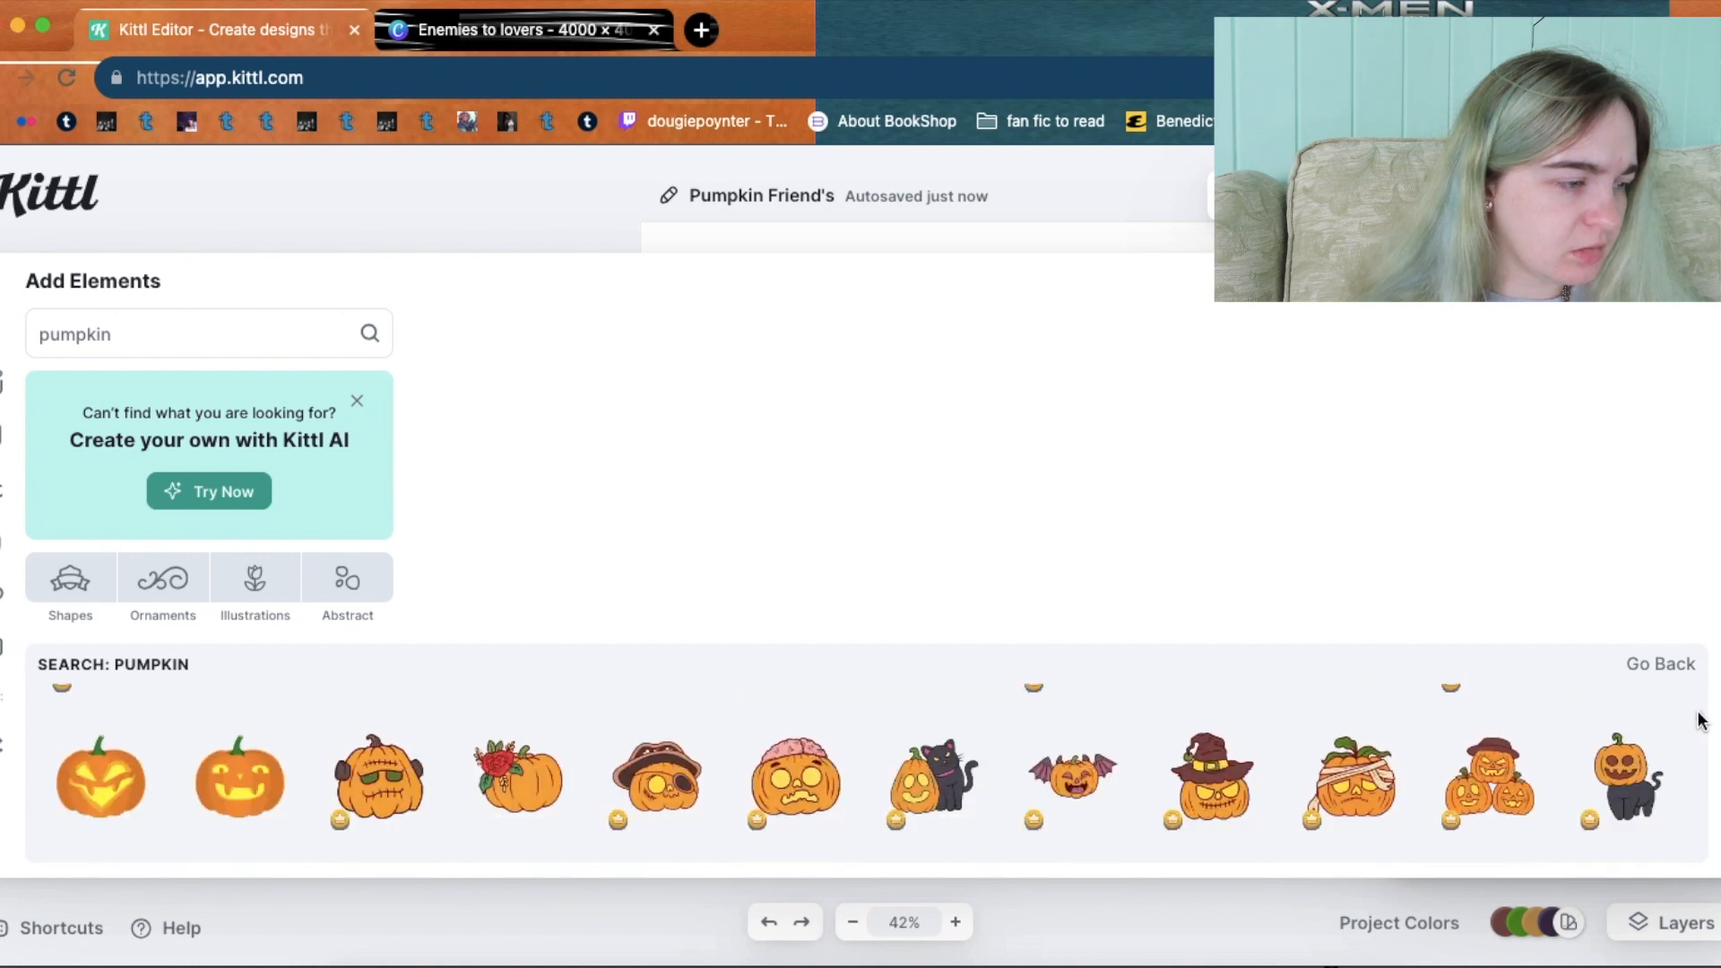
{"action": "scroll", "coordinate": [1700, 722], "scroll_direction": "down", "scroll_amount": 3}
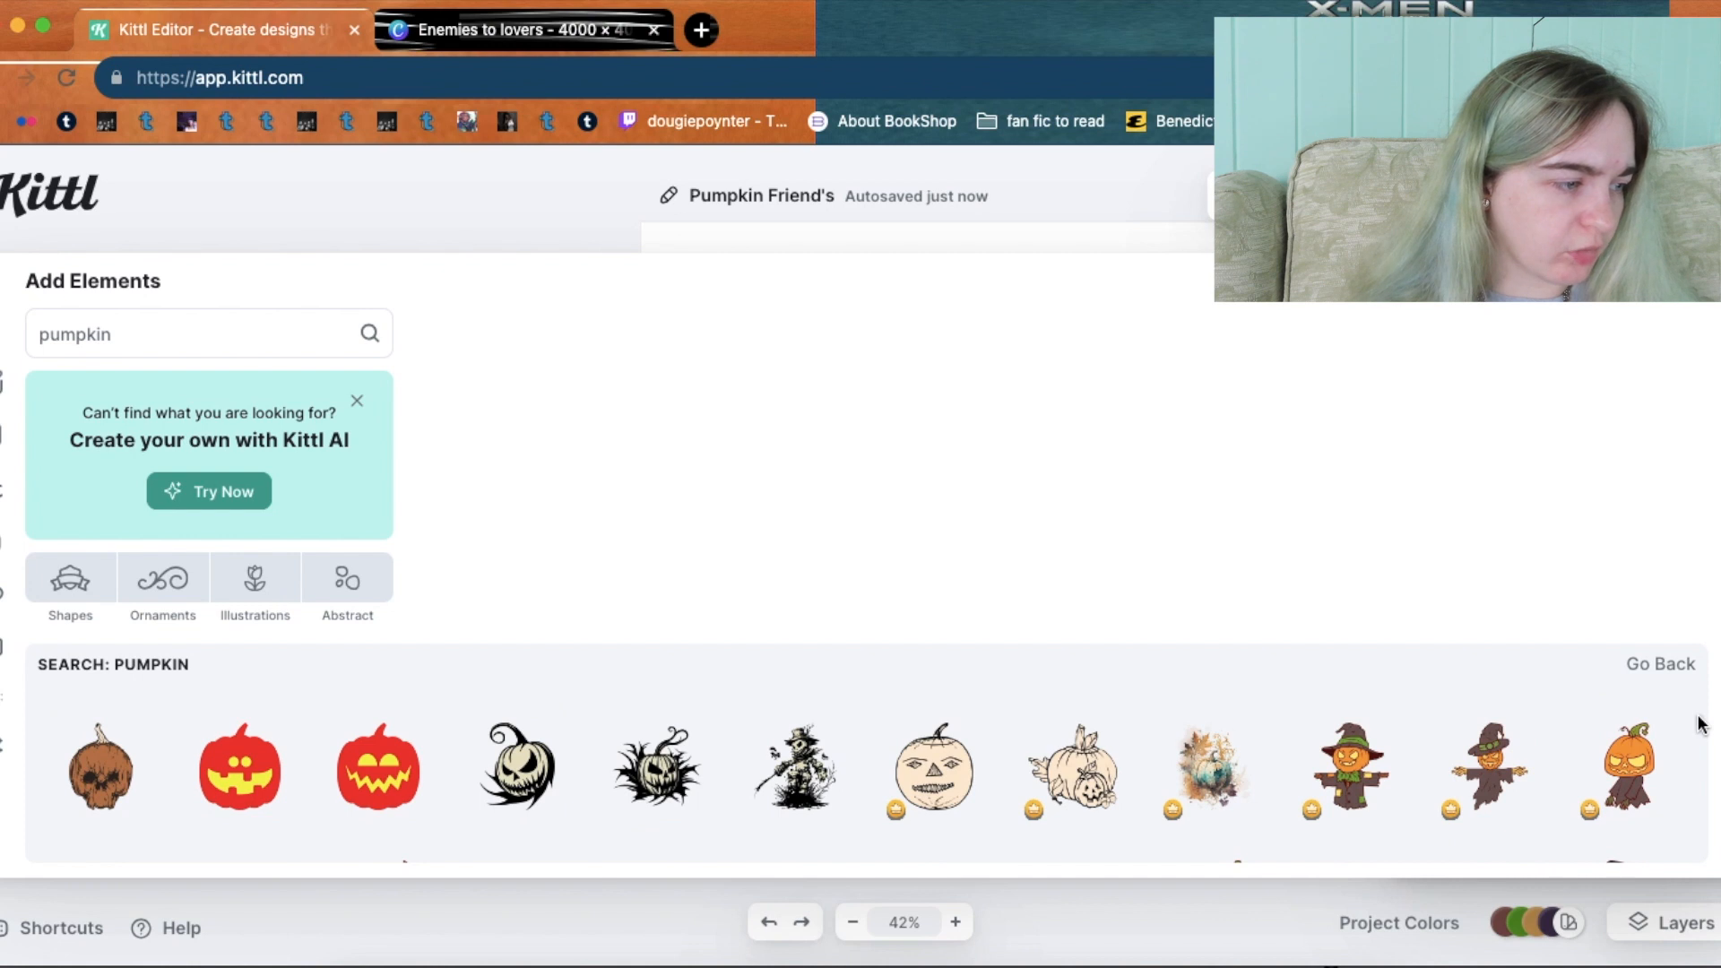
{"action": "scroll", "coordinate": [1701, 726], "scroll_direction": "down", "scroll_amount": 2}
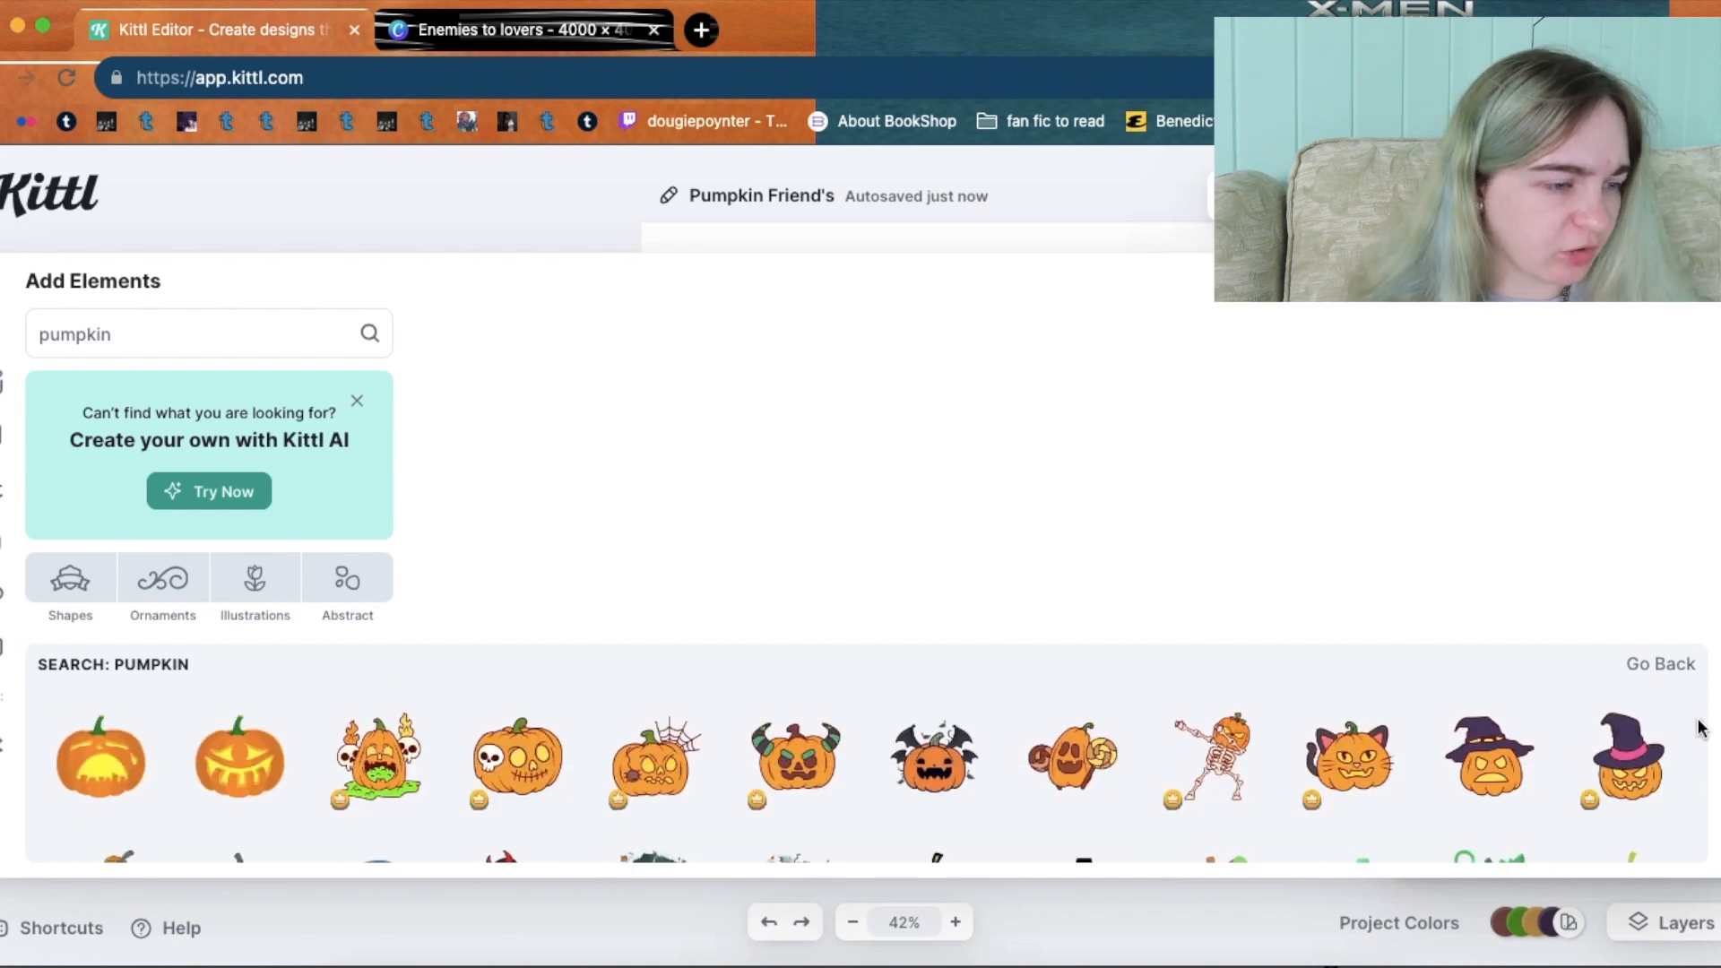
{"action": "scroll", "coordinate": [1699, 793], "scroll_direction": "down", "scroll_amount": 3}
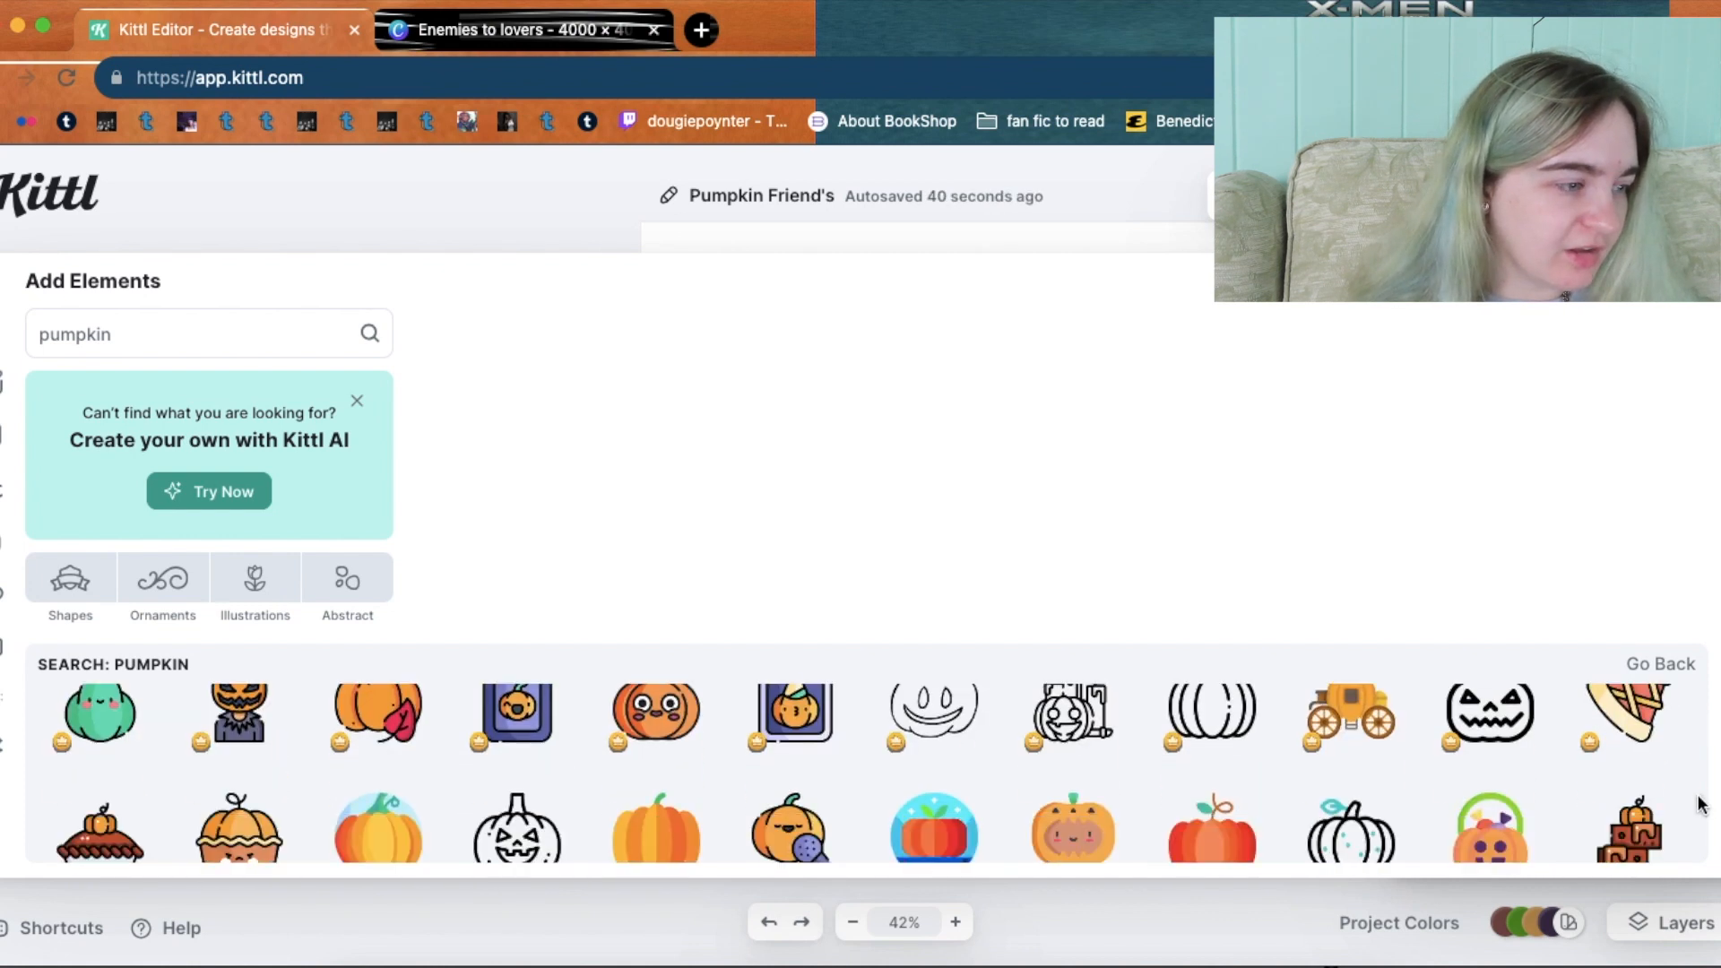
{"action": "scroll", "coordinate": [1701, 804], "scroll_direction": "down", "scroll_amount": 2}
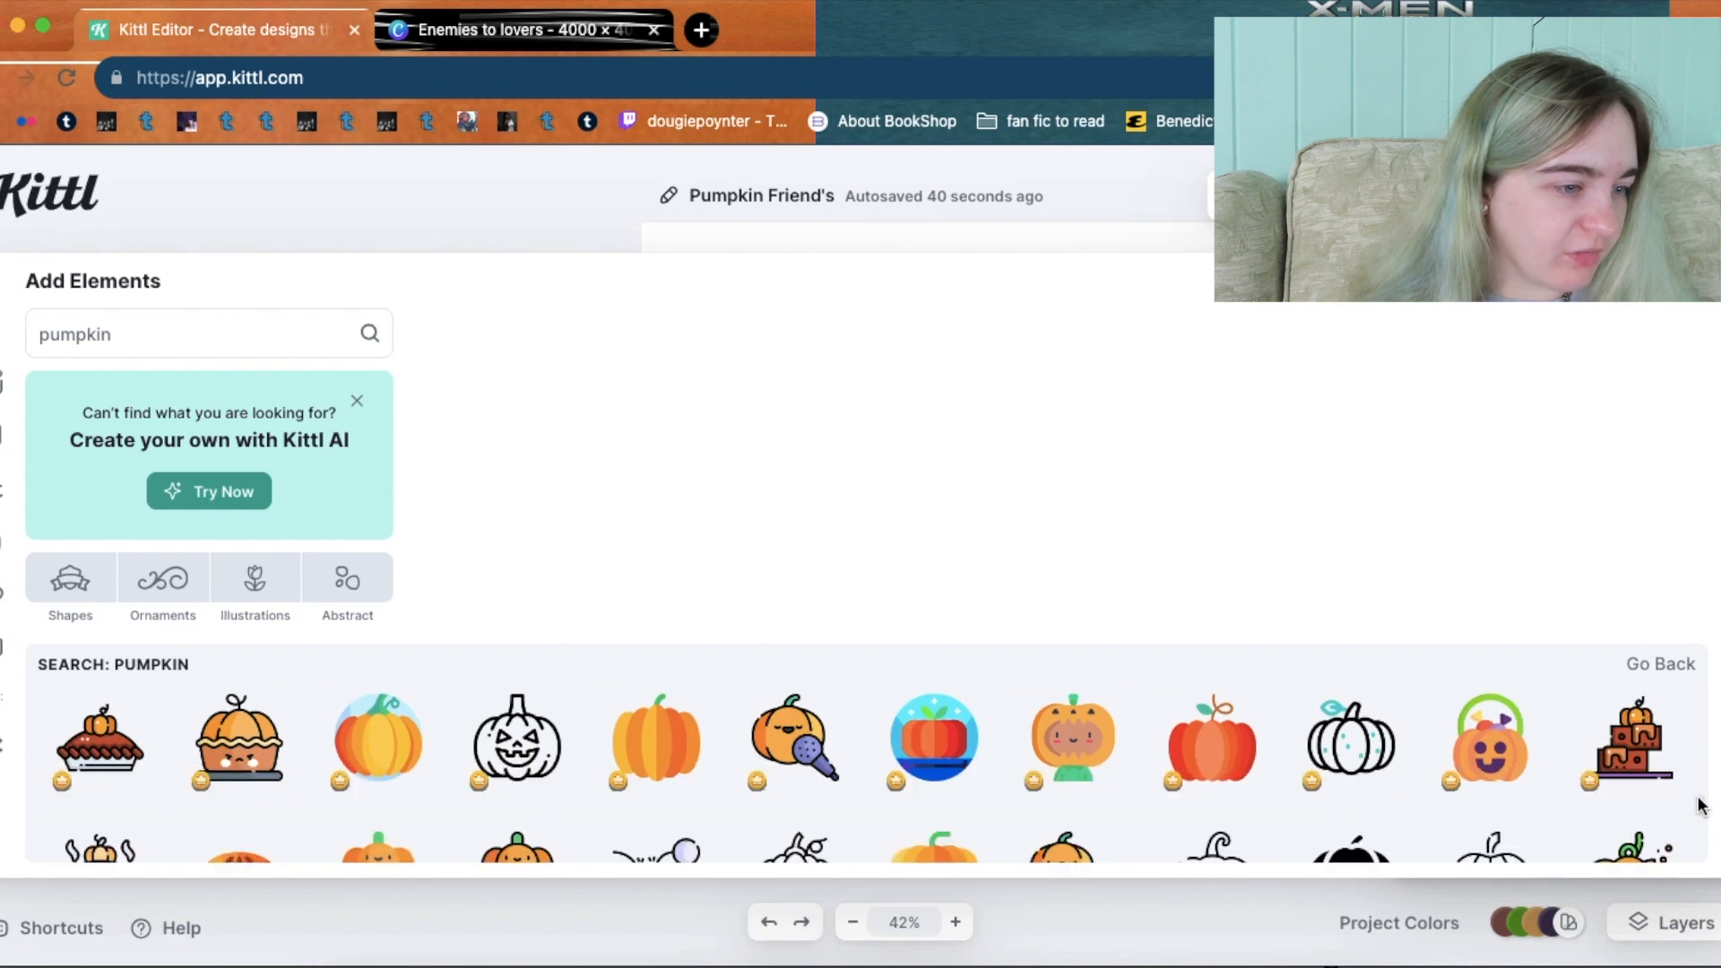
{"action": "scroll", "coordinate": [1701, 804], "scroll_direction": "down", "scroll_amount": 2}
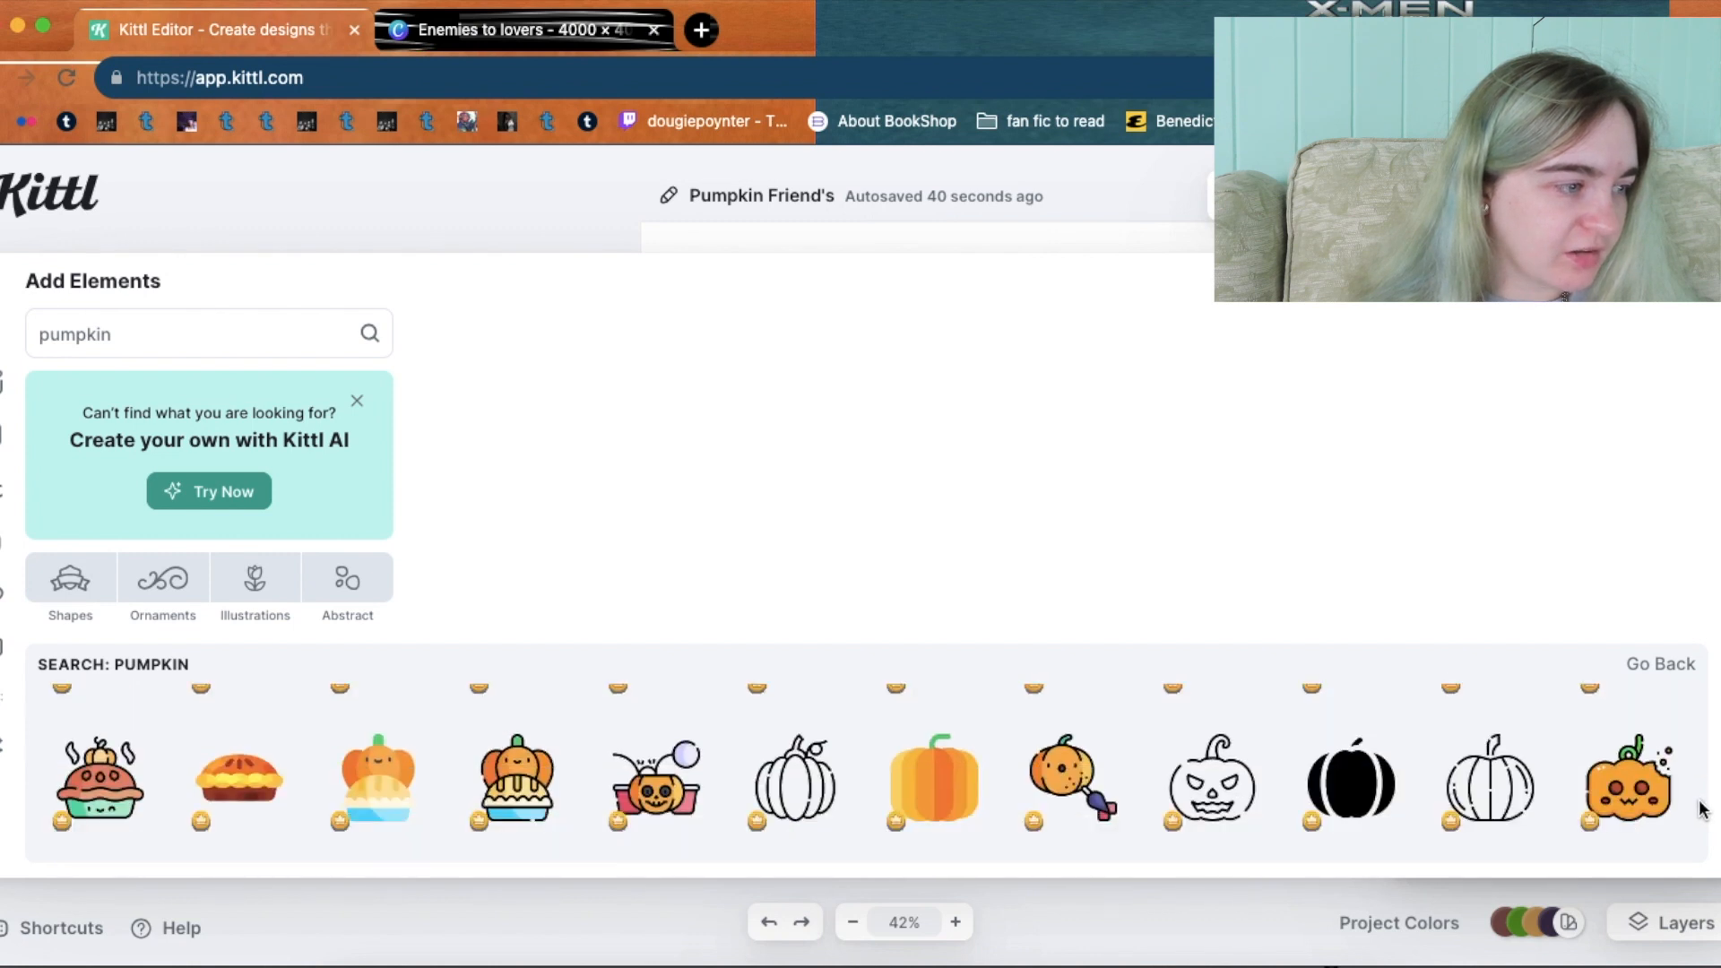
{"action": "scroll", "coordinate": [1700, 809], "scroll_direction": "down", "scroll_amount": 1}
{"action": "scroll", "coordinate": [1700, 811], "scroll_direction": "down", "scroll_amount": 1}
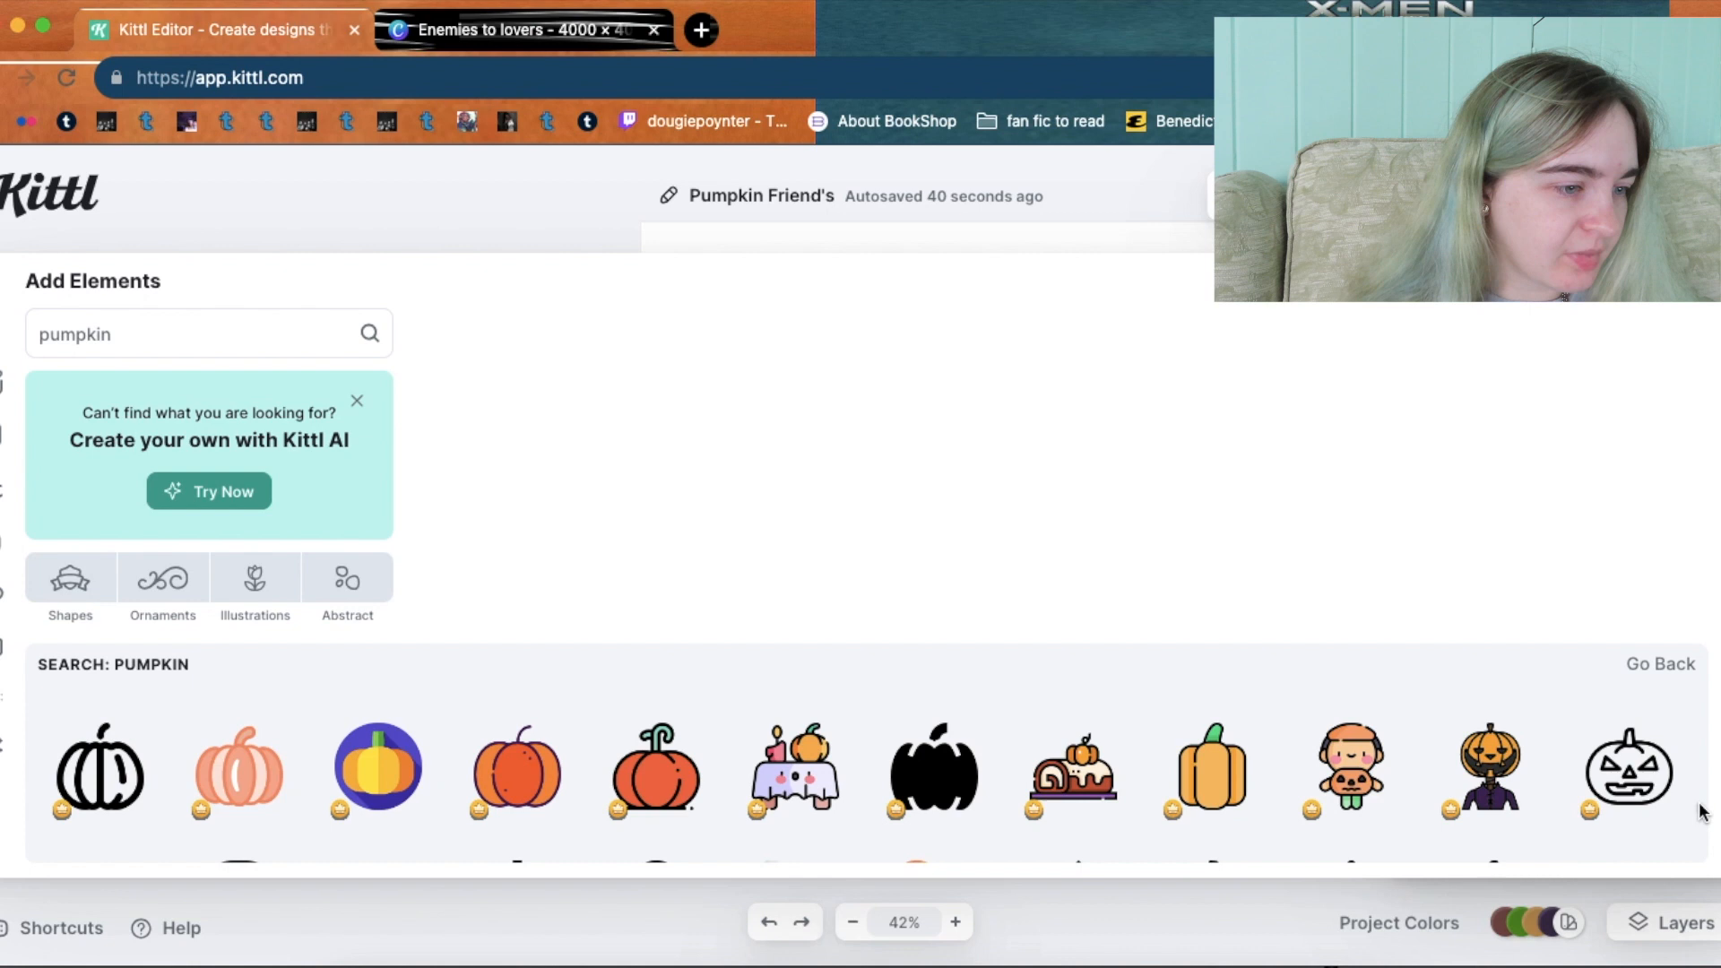
{"action": "scroll", "coordinate": [1701, 812], "scroll_direction": "down", "scroll_amount": 2}
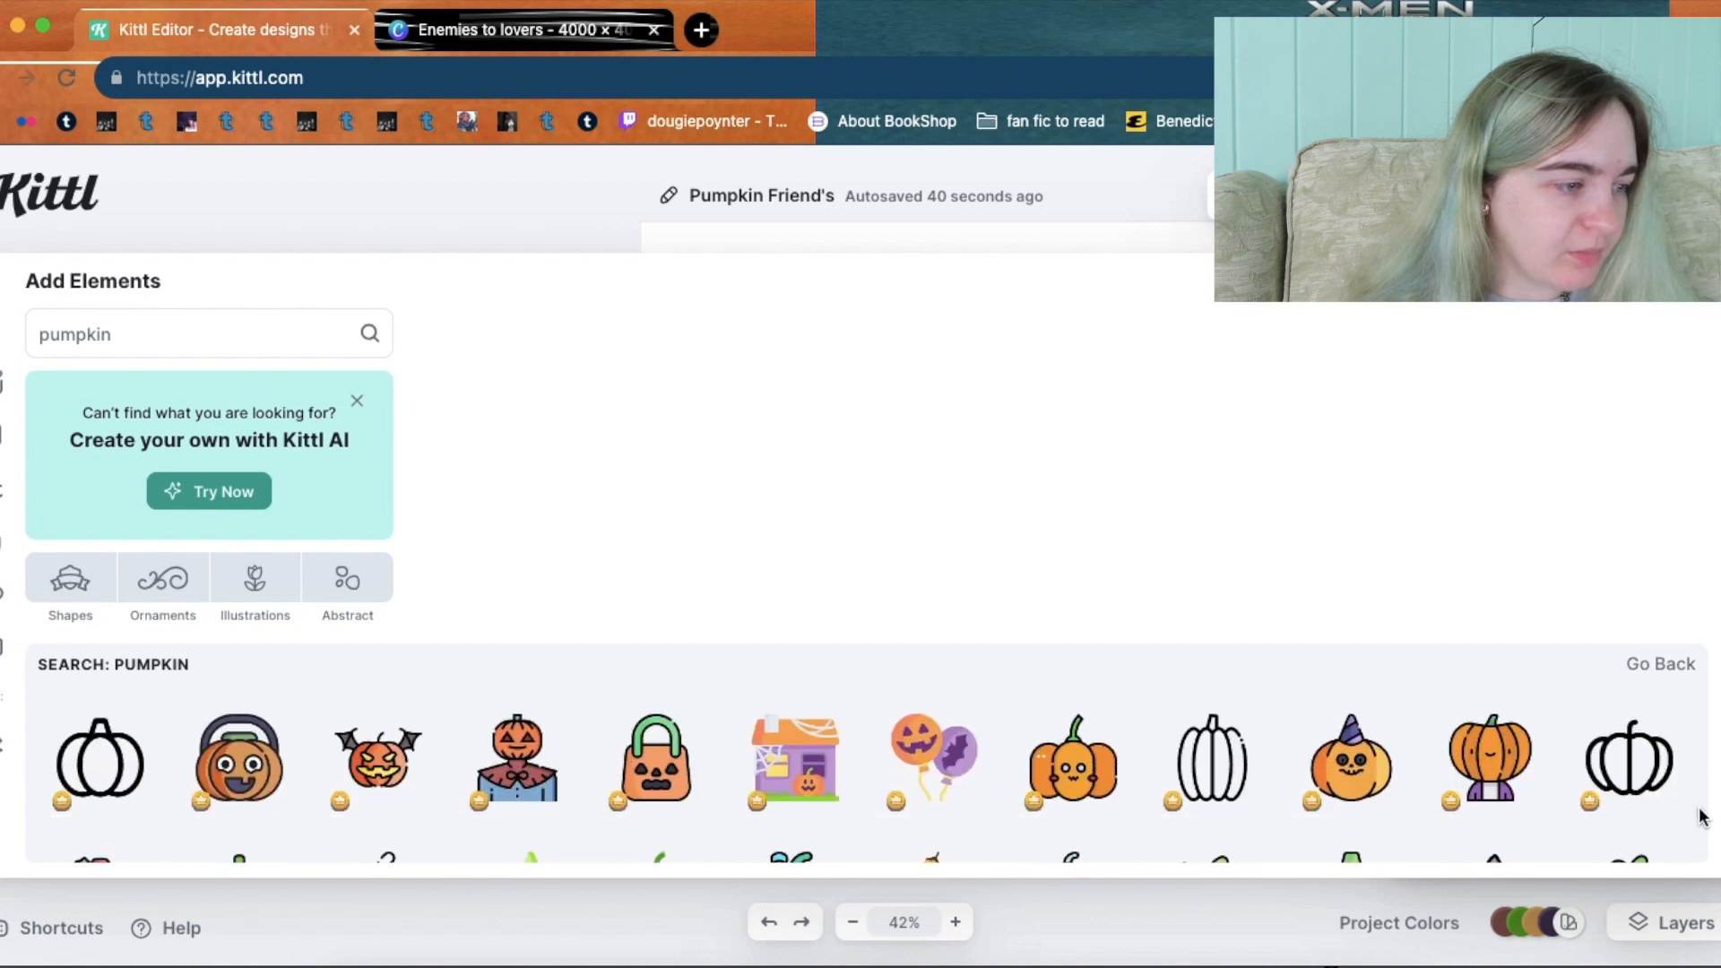
{"action": "scroll", "coordinate": [1700, 817], "scroll_direction": "down", "scroll_amount": 2}
{"action": "scroll", "coordinate": [1701, 821], "scroll_direction": "down", "scroll_amount": 2}
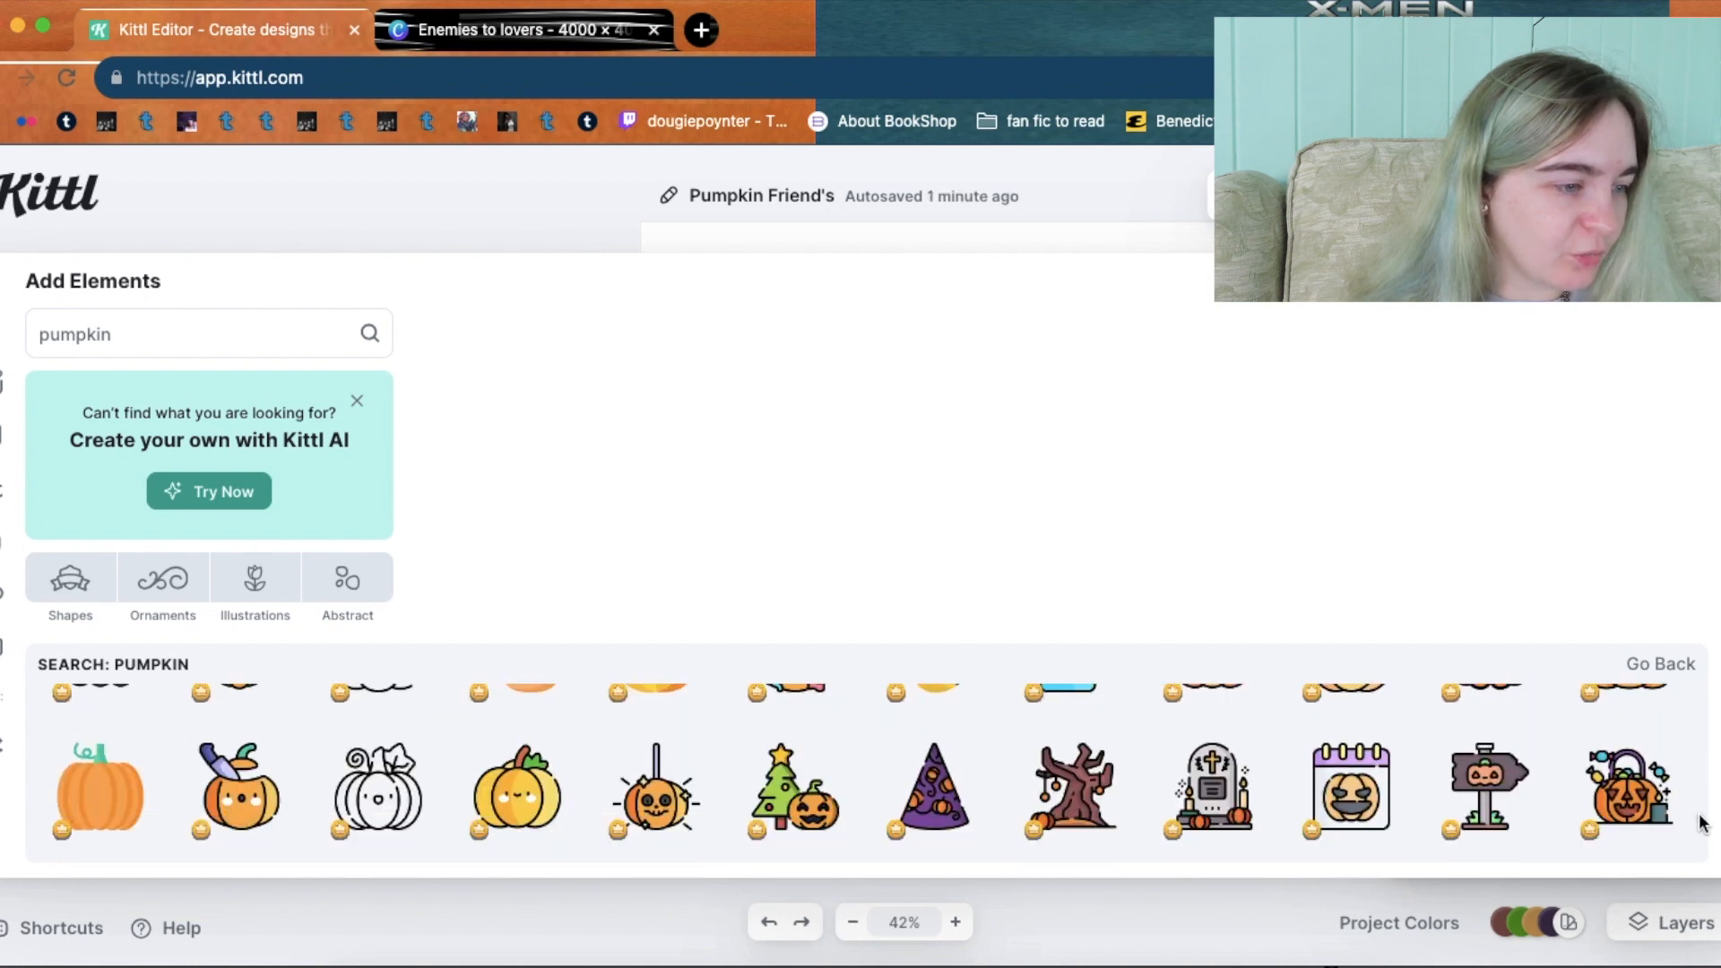
{"action": "scroll", "coordinate": [1701, 823], "scroll_direction": "down", "scroll_amount": 2}
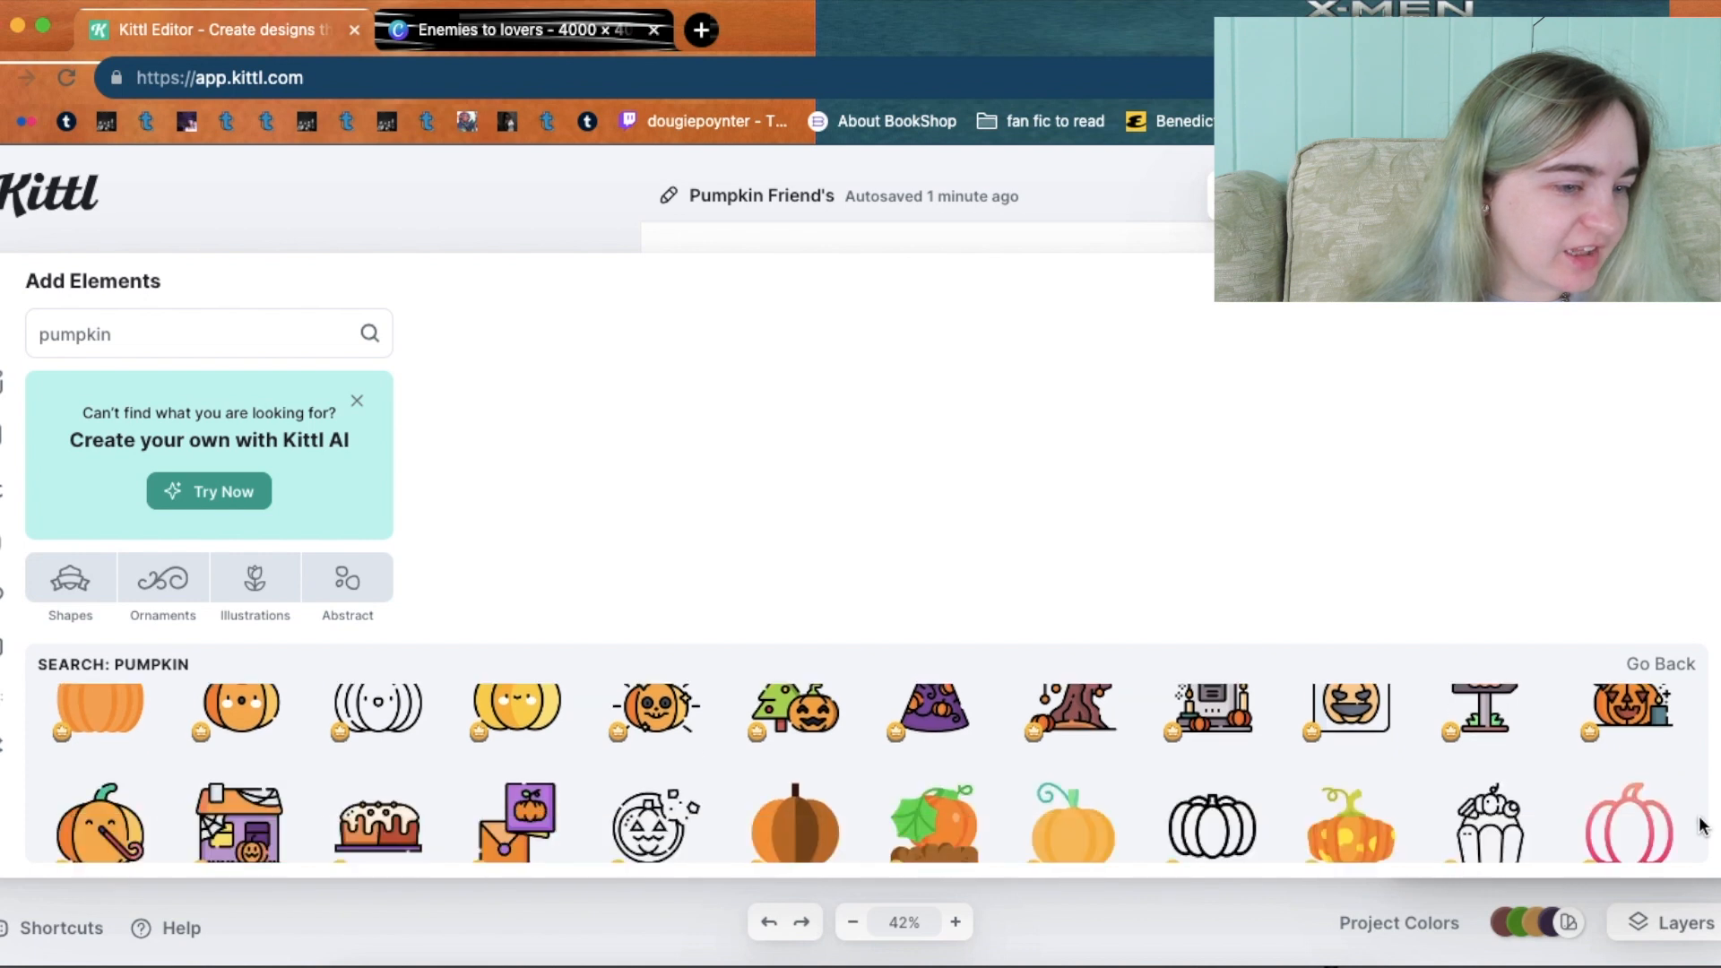
{"action": "scroll", "coordinate": [1701, 823], "scroll_direction": "down", "scroll_amount": 5}
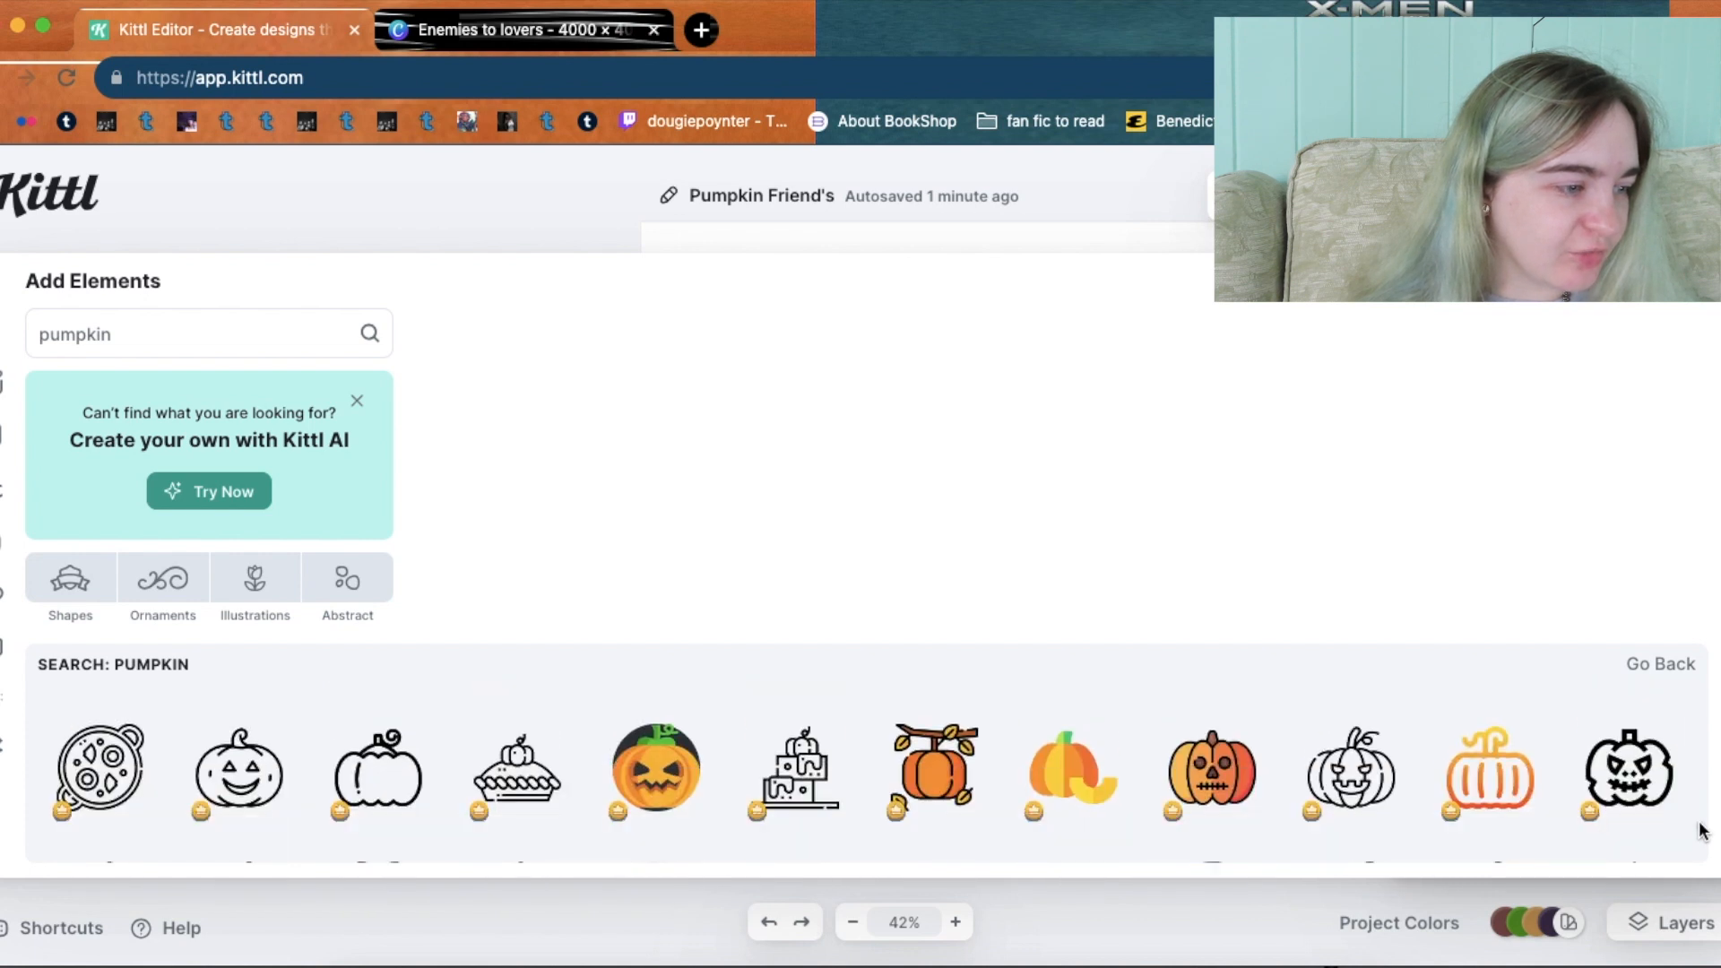
{"action": "scroll", "coordinate": [1701, 832], "scroll_direction": "down", "scroll_amount": 2}
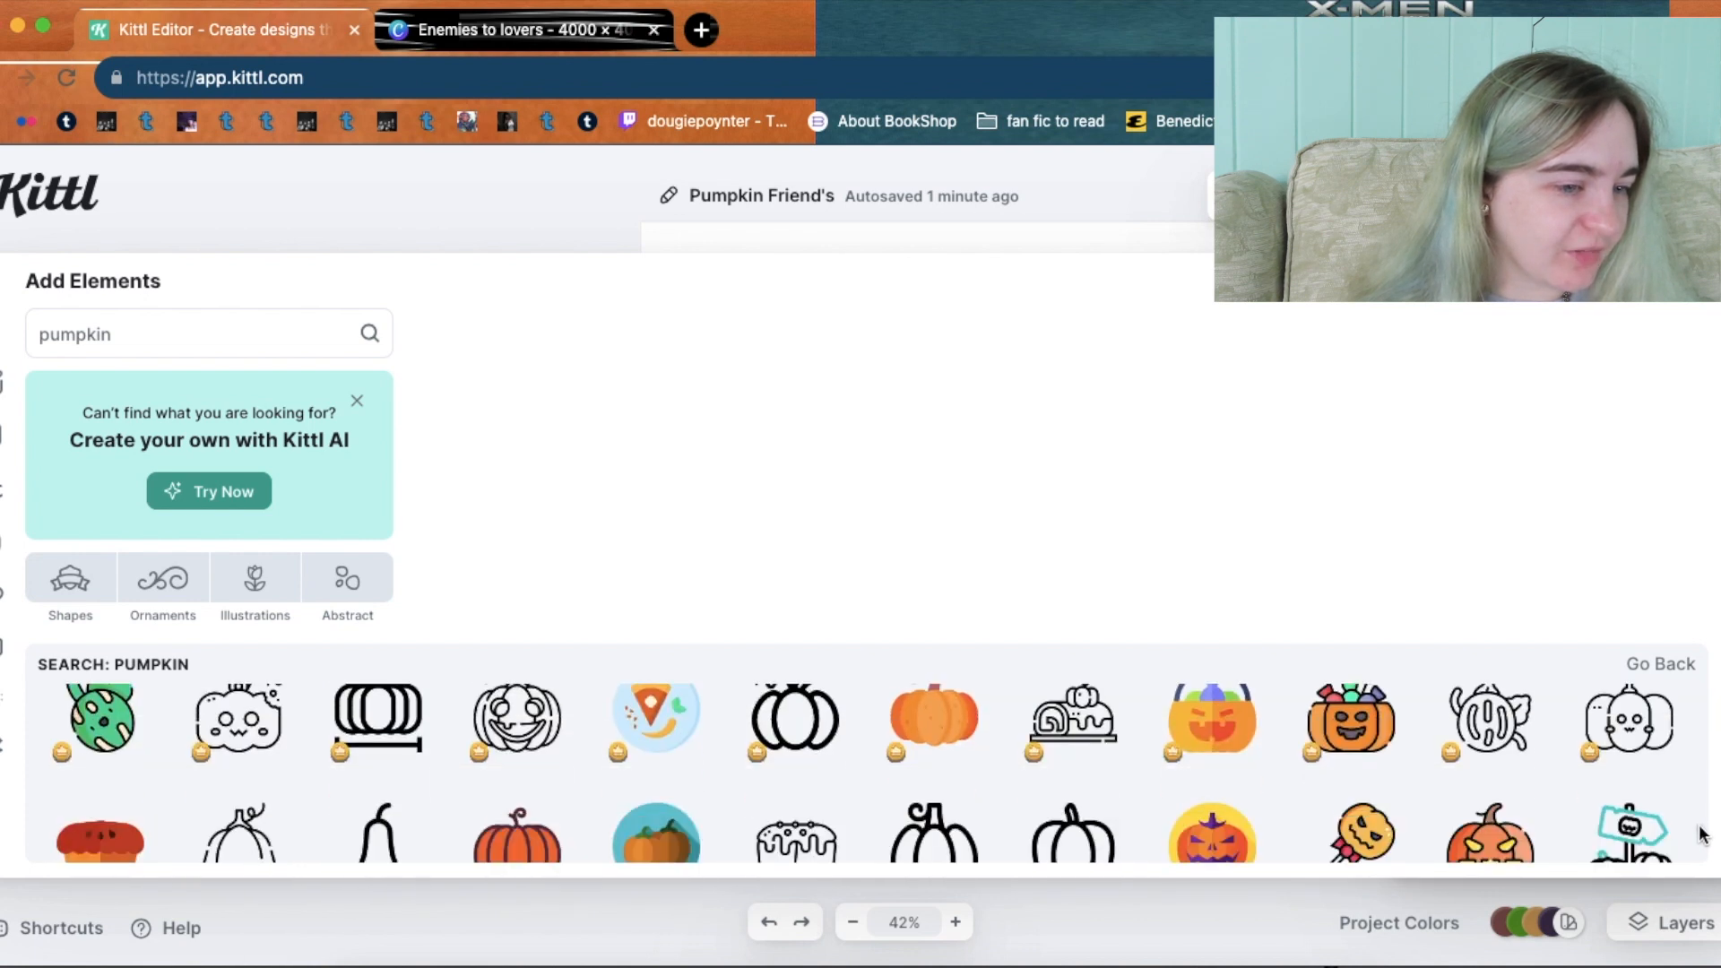
{"action": "scroll", "coordinate": [1701, 834], "scroll_direction": "down", "scroll_amount": 2}
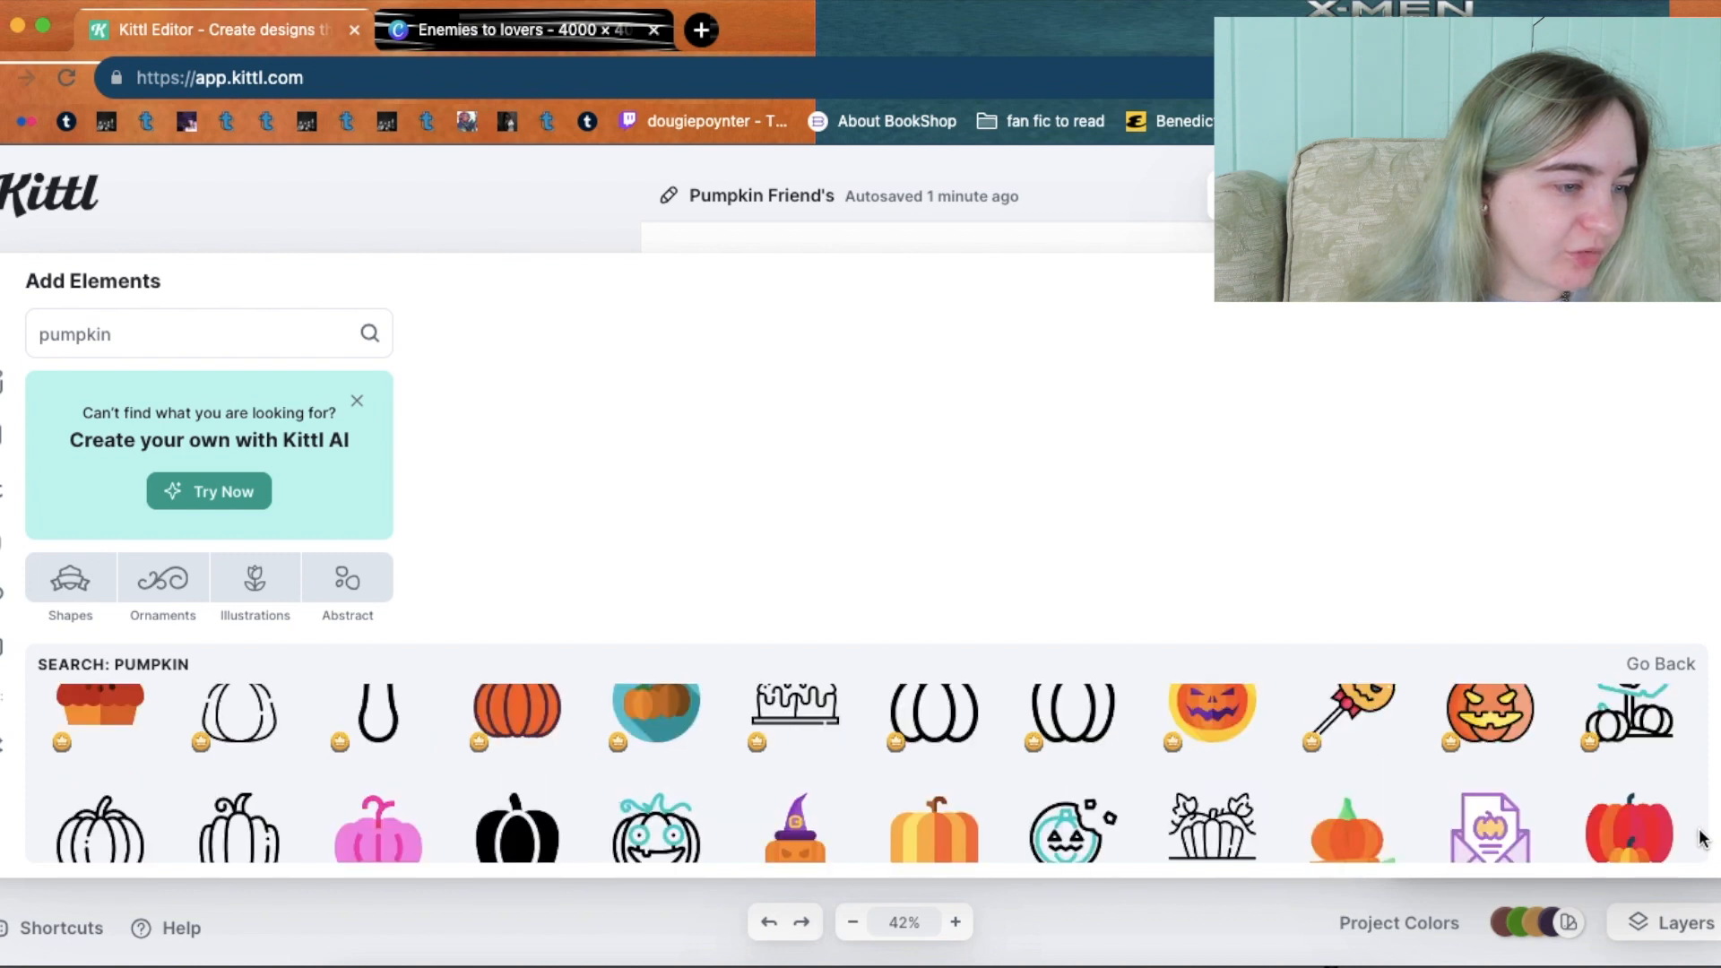
{"action": "scroll", "coordinate": [1701, 839], "scroll_direction": "down", "scroll_amount": 5}
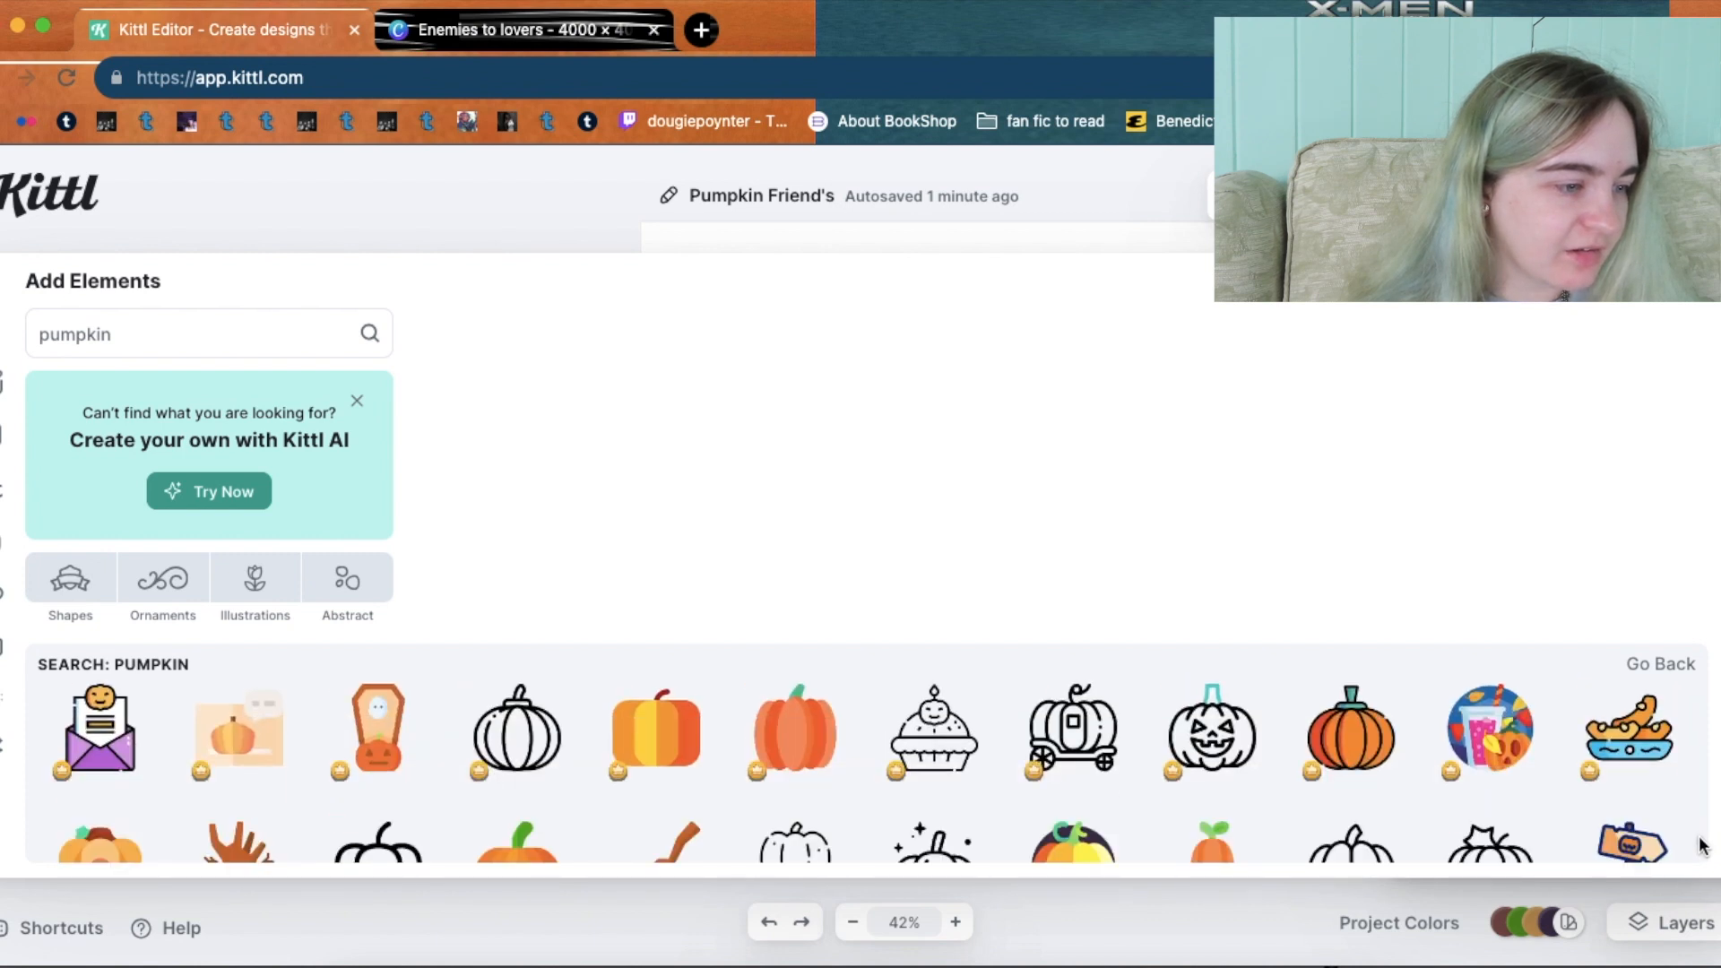
{"action": "scroll", "coordinate": [1700, 845], "scroll_direction": "down", "scroll_amount": 2}
{"action": "scroll", "coordinate": [1701, 848], "scroll_direction": "down", "scroll_amount": 2}
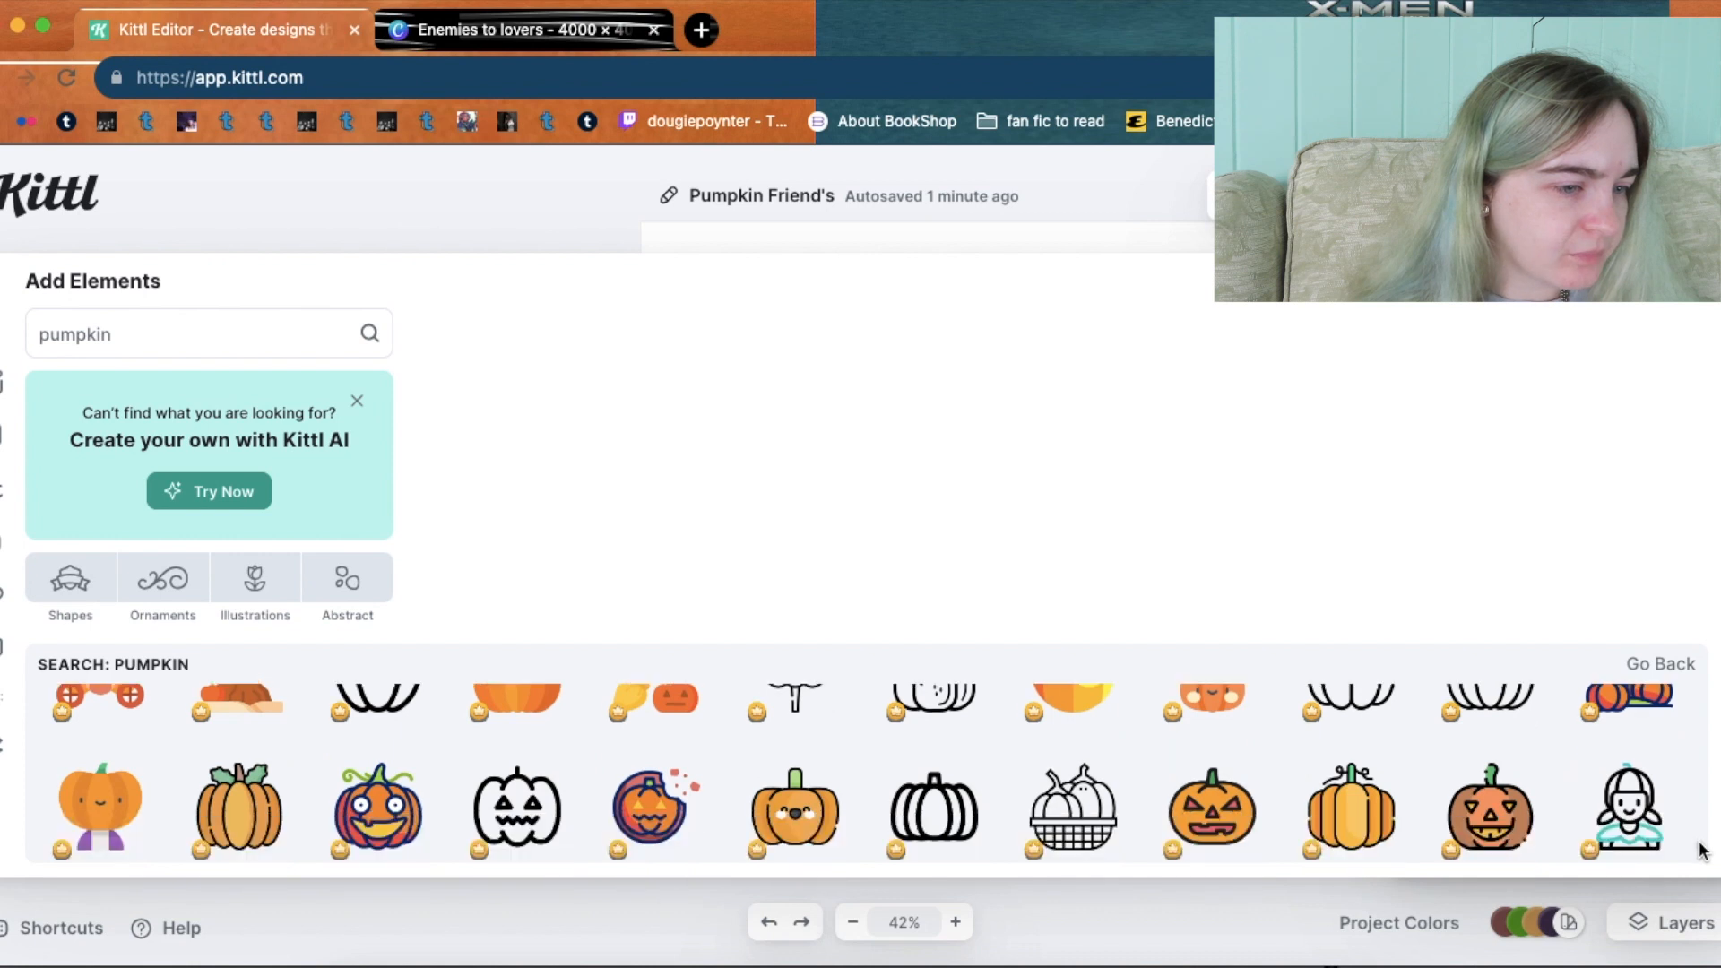
{"action": "scroll", "coordinate": [1702, 852], "scroll_direction": "down", "scroll_amount": 2}
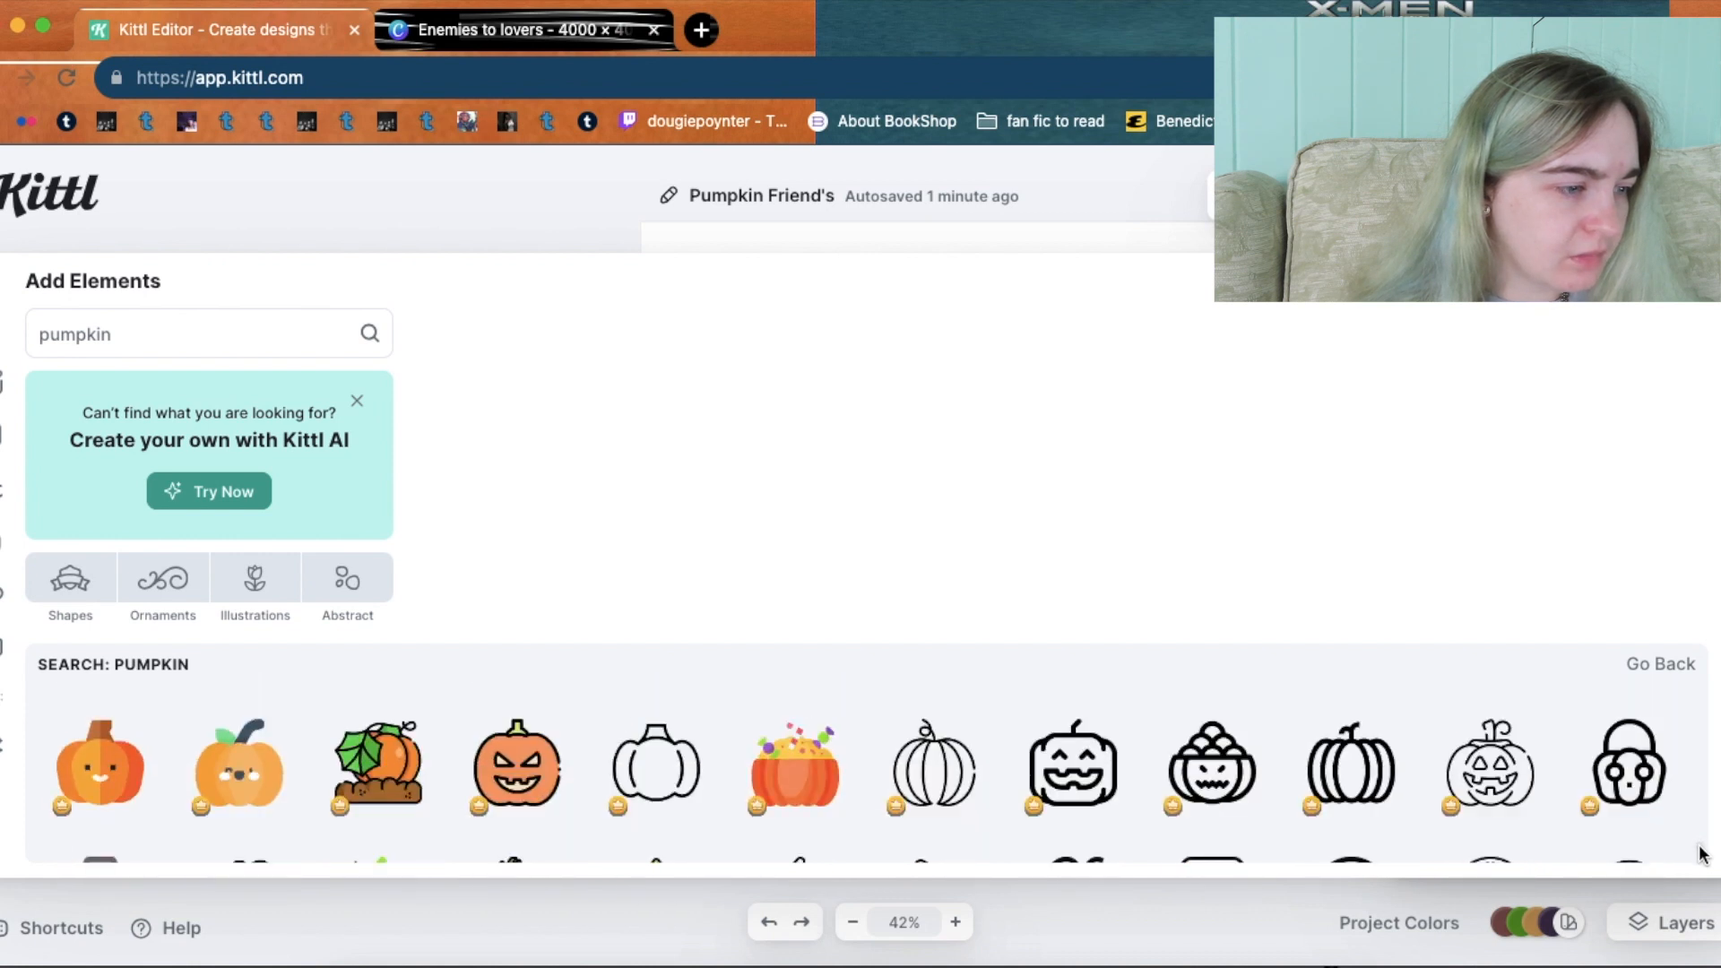
{"action": "scroll", "coordinate": [1701, 854], "scroll_direction": "down", "scroll_amount": 2}
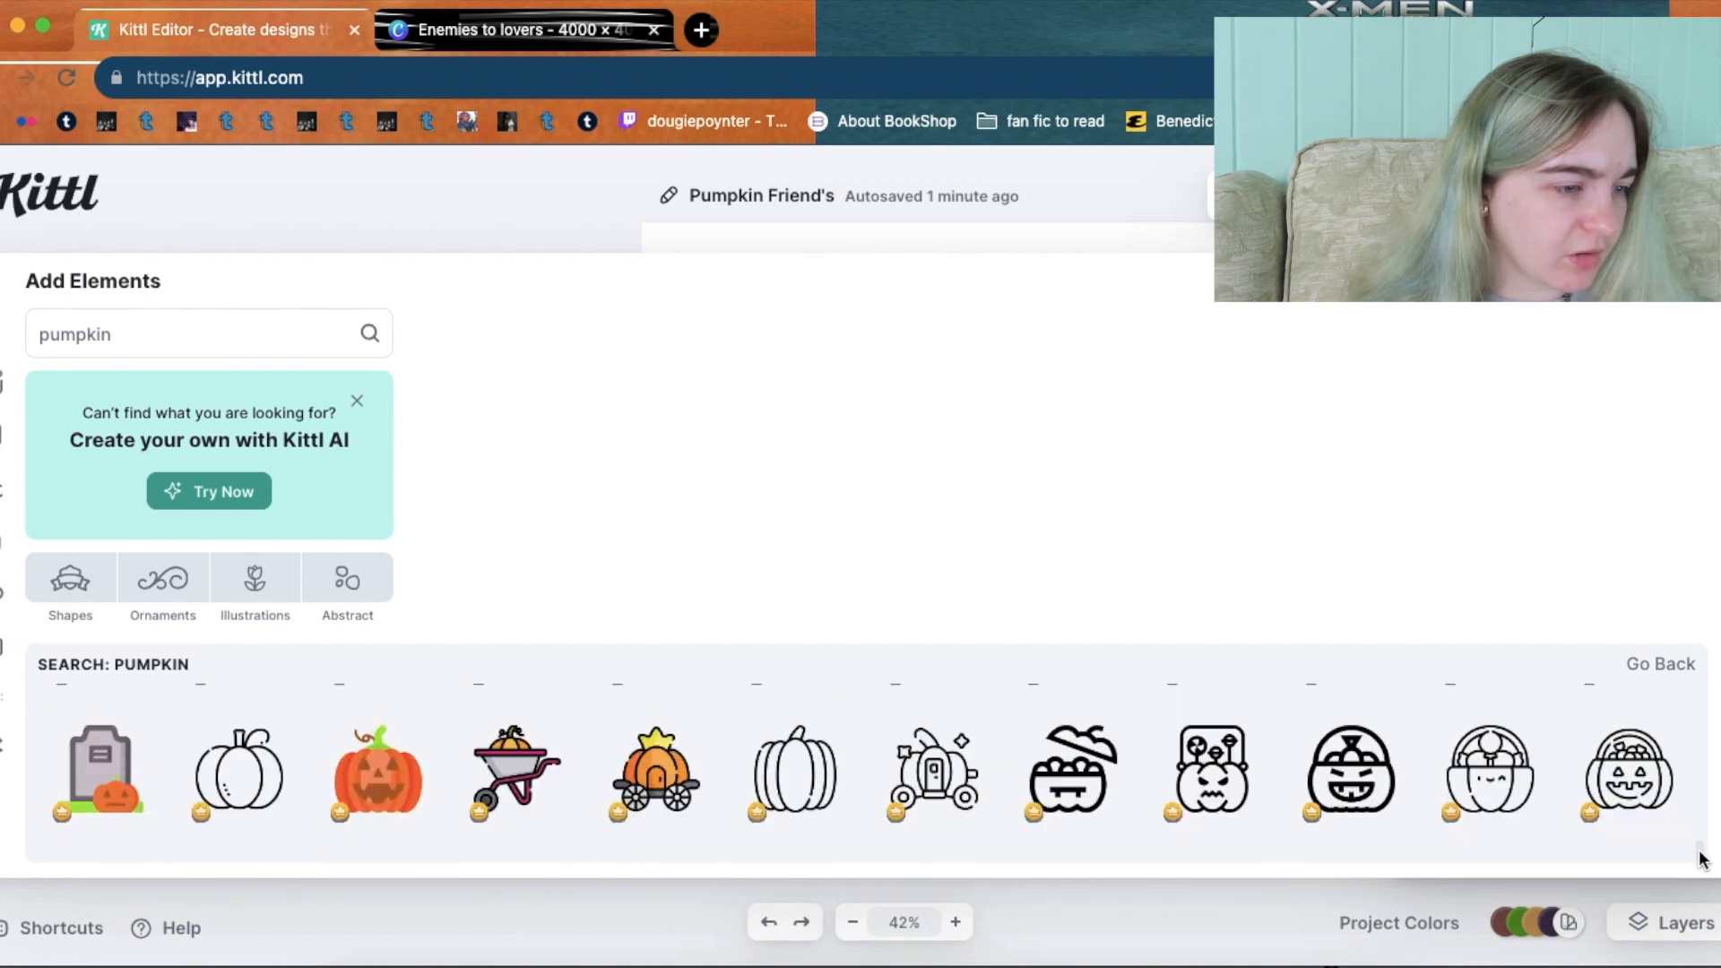
{"action": "scroll", "coordinate": [1703, 859], "scroll_direction": "down", "scroll_amount": 1}
{"action": "scroll", "coordinate": [1702, 862], "scroll_direction": "down", "scroll_amount": 2}
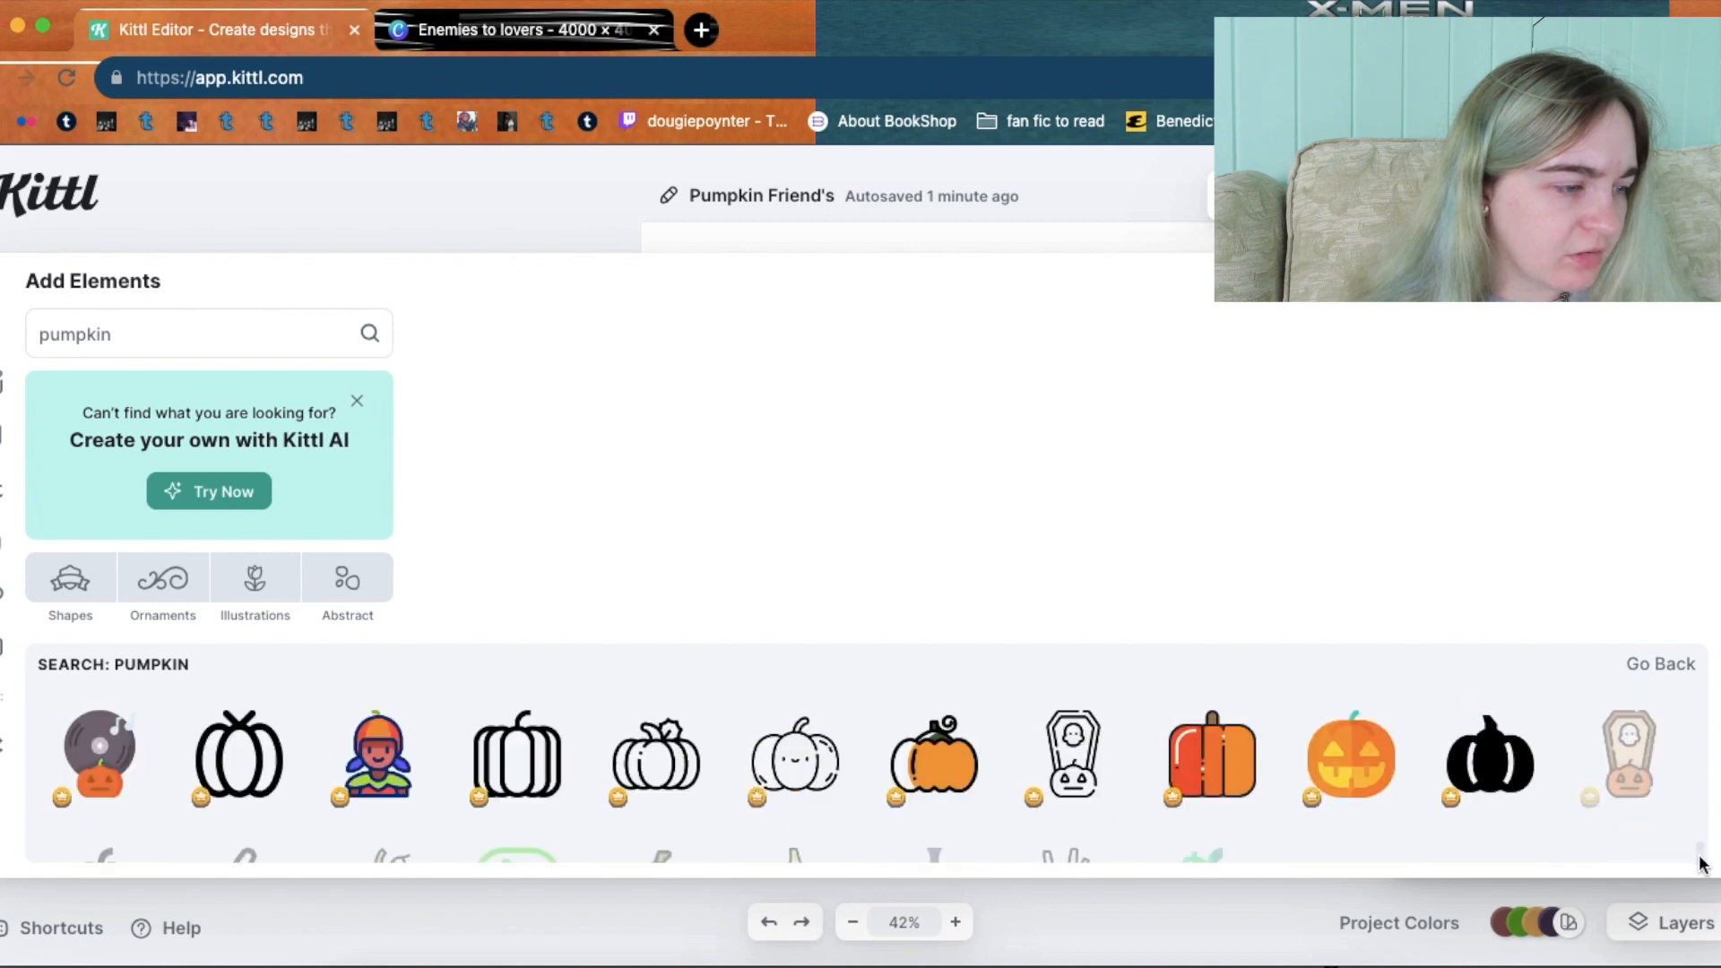
{"action": "scroll", "coordinate": [1703, 865], "scroll_direction": "down", "scroll_amount": 1}
{"action": "scroll", "coordinate": [1703, 865], "scroll_direction": "down", "scroll_amount": 1}
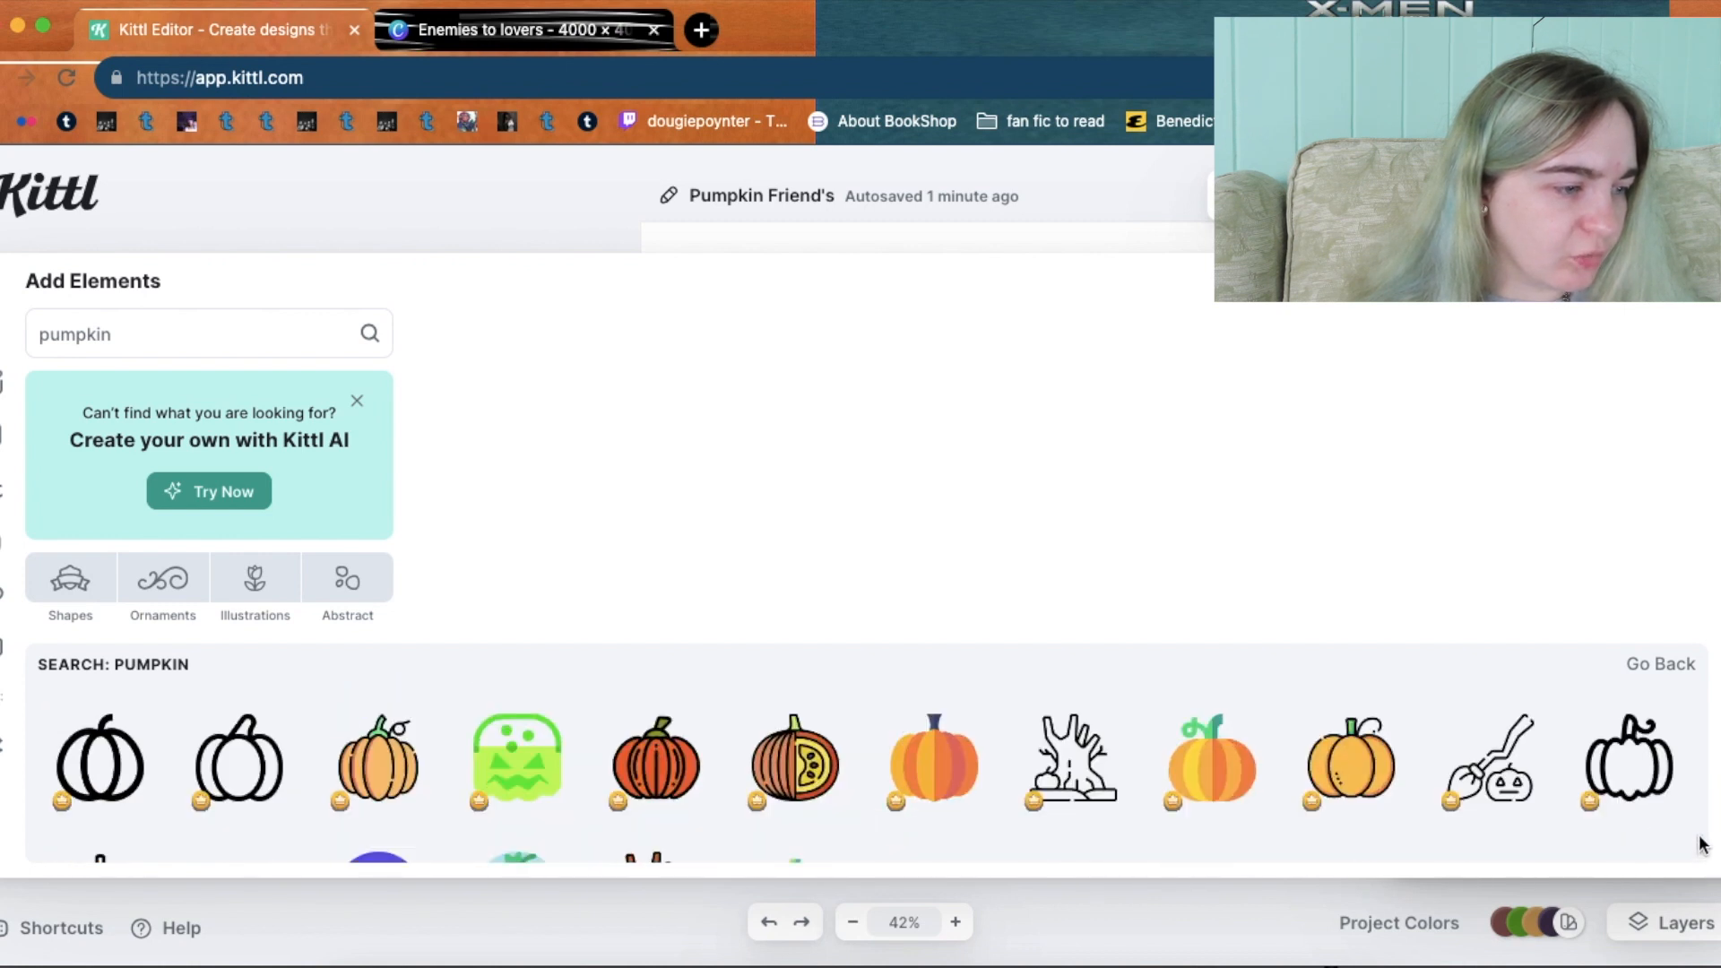
{"action": "scroll", "coordinate": [1703, 853], "scroll_direction": "down", "scroll_amount": 2}
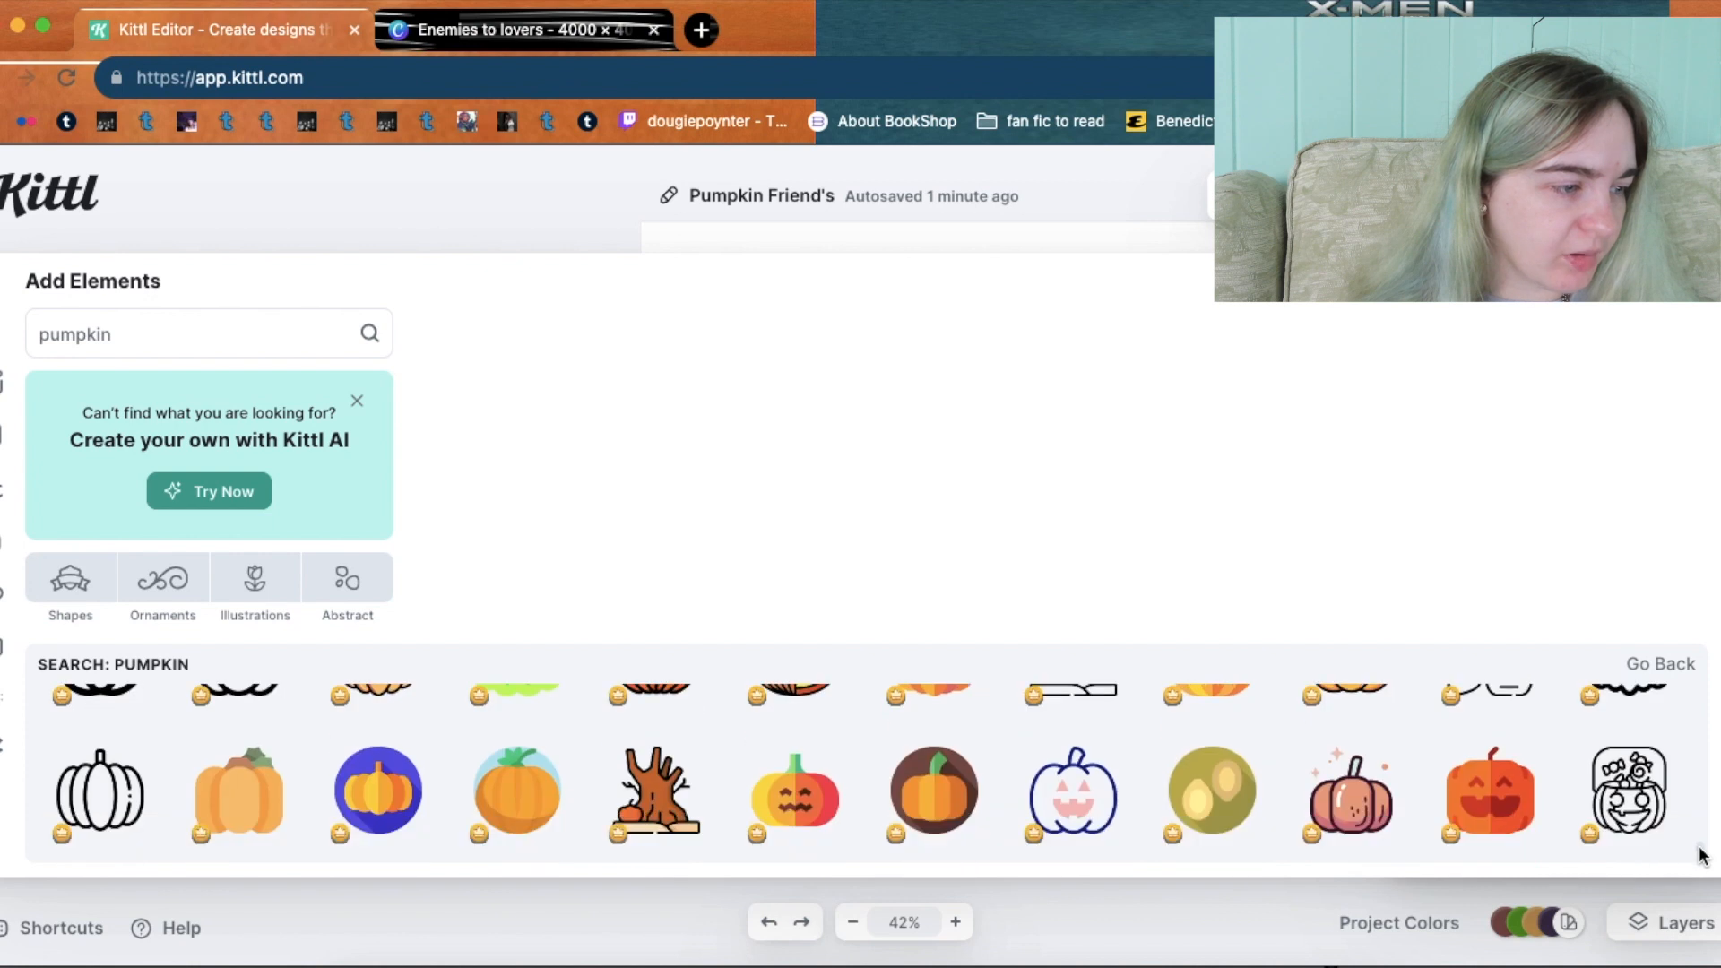
{"action": "scroll", "coordinate": [1702, 856], "scroll_direction": "down", "scroll_amount": 1}
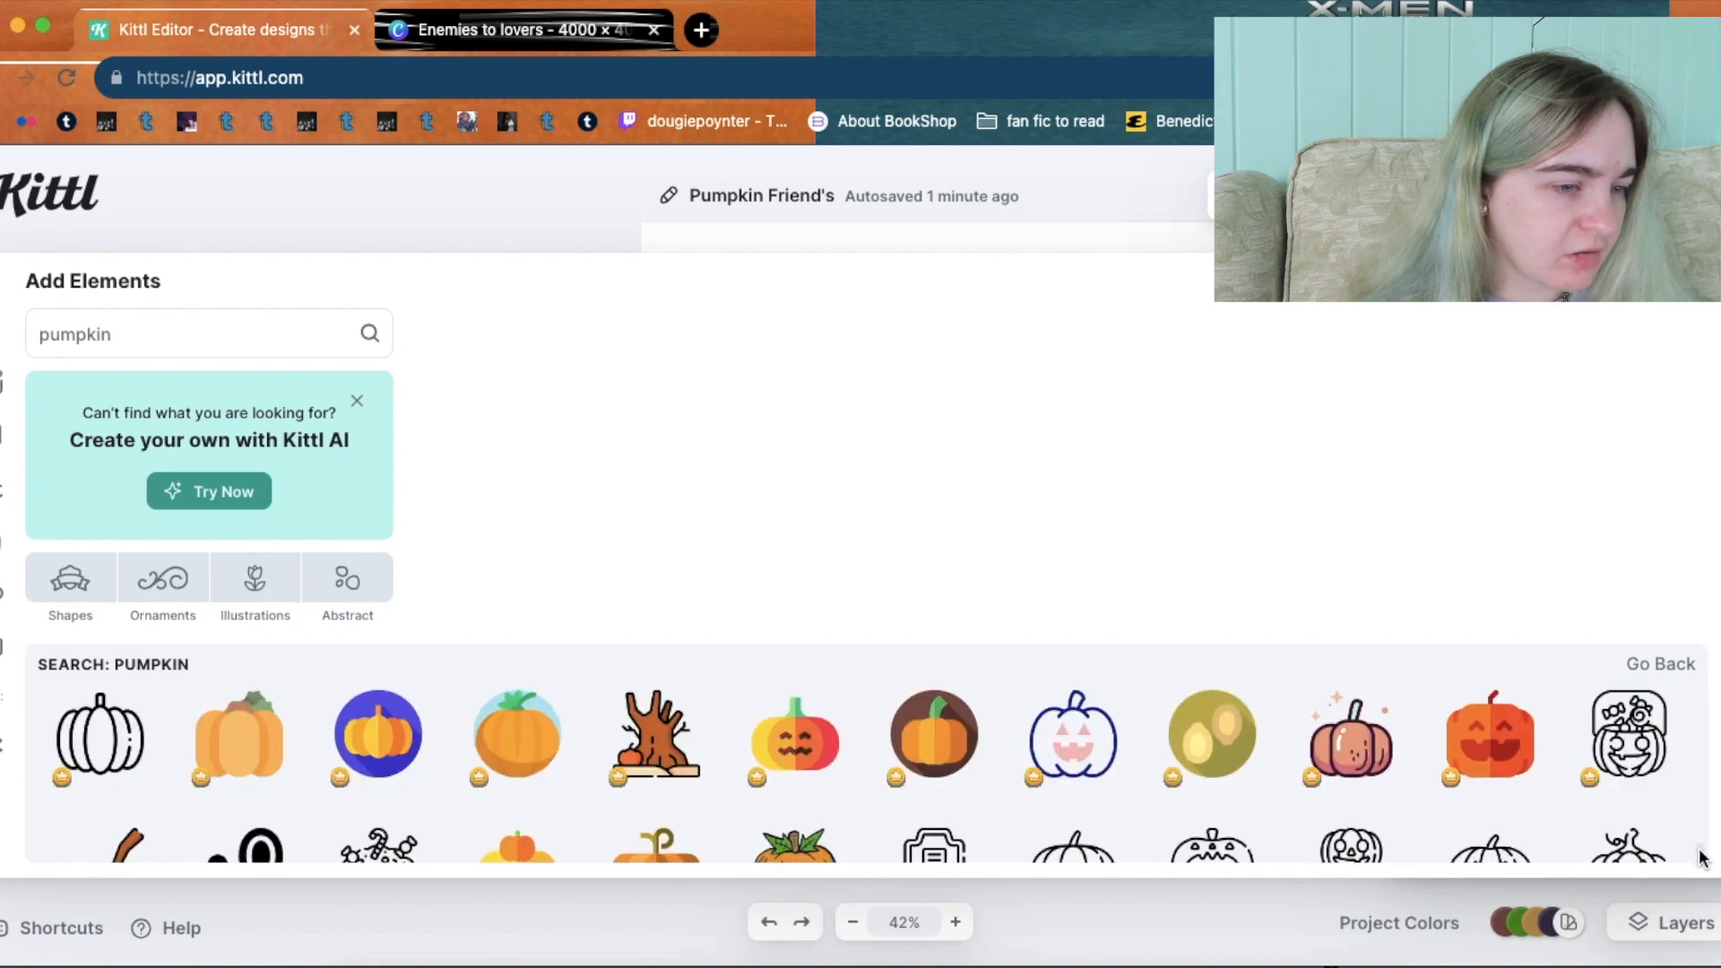
{"action": "scroll", "coordinate": [1702, 858], "scroll_direction": "down", "scroll_amount": 5}
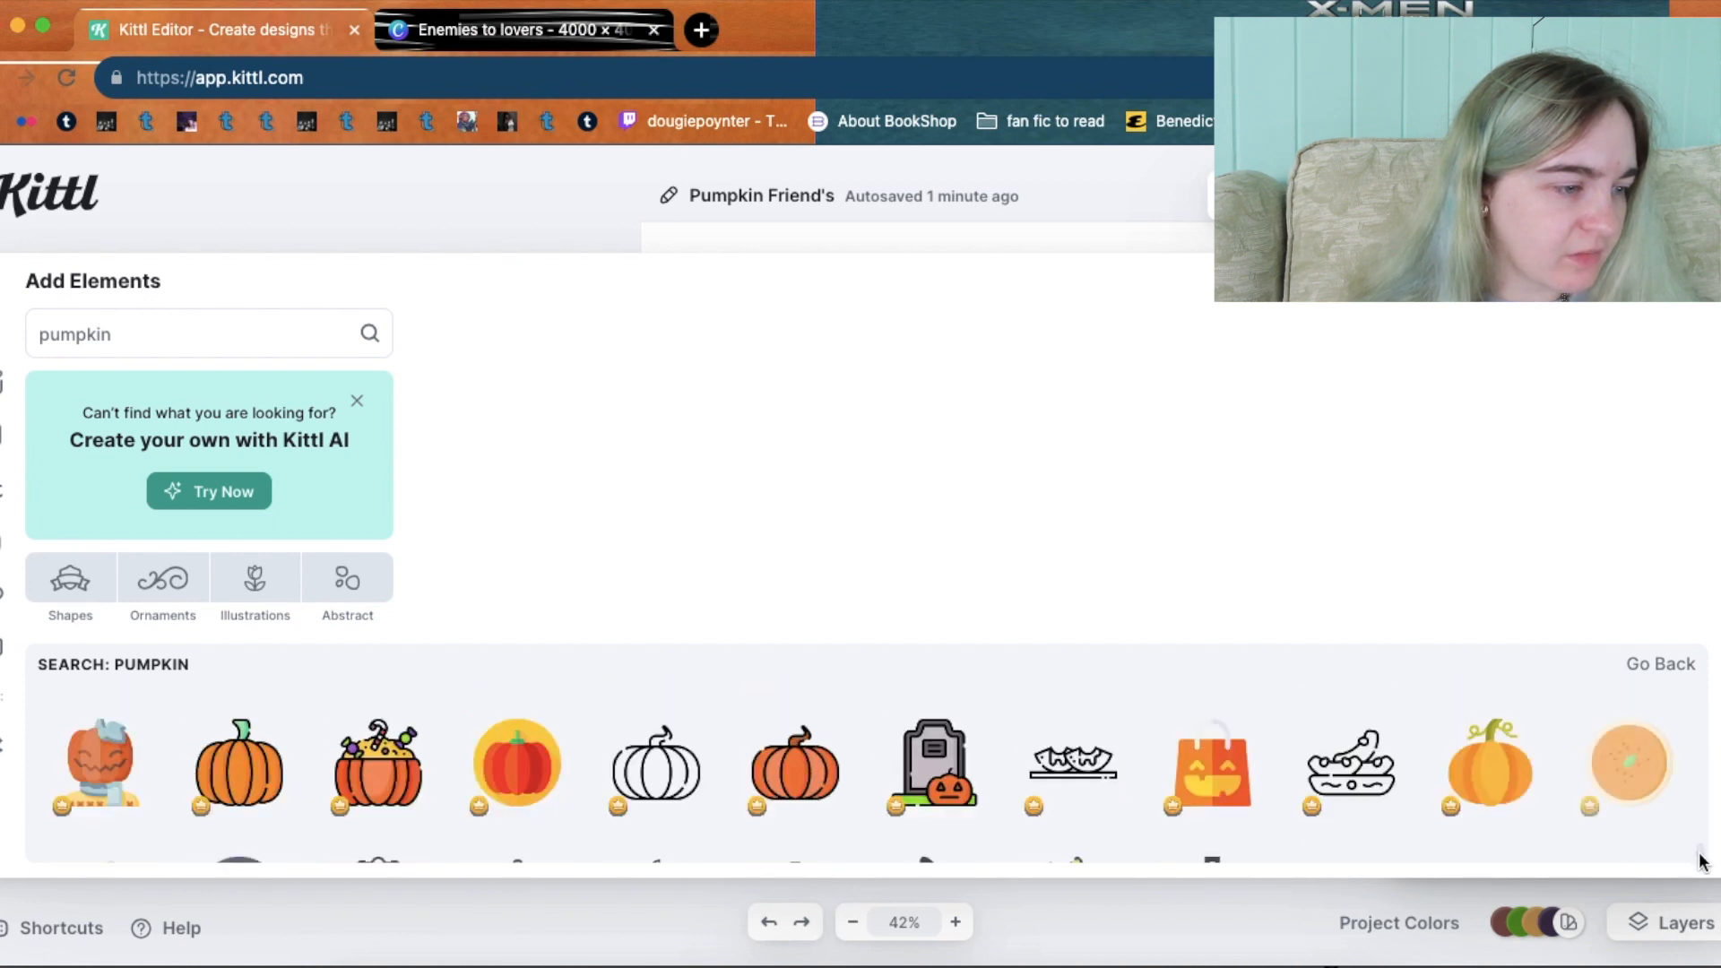
{"action": "scroll", "coordinate": [1702, 861], "scroll_direction": "down", "scroll_amount": 3}
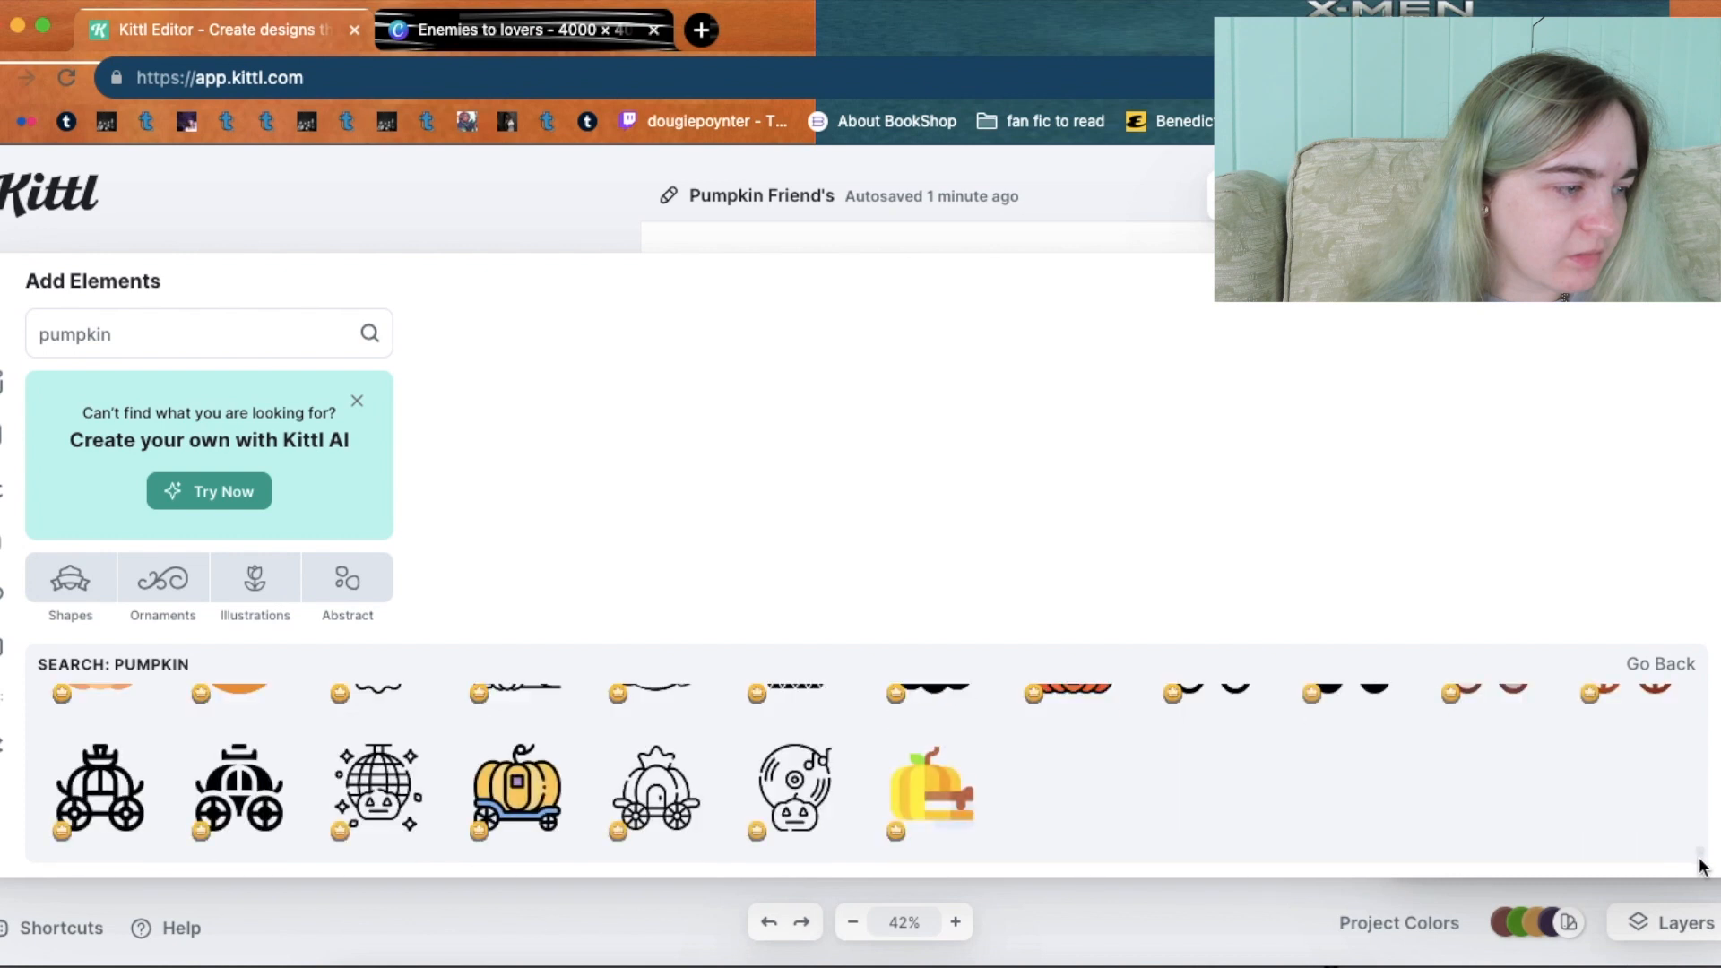
{"action": "scroll", "coordinate": [1703, 868], "scroll_direction": "down", "scroll_amount": 1}
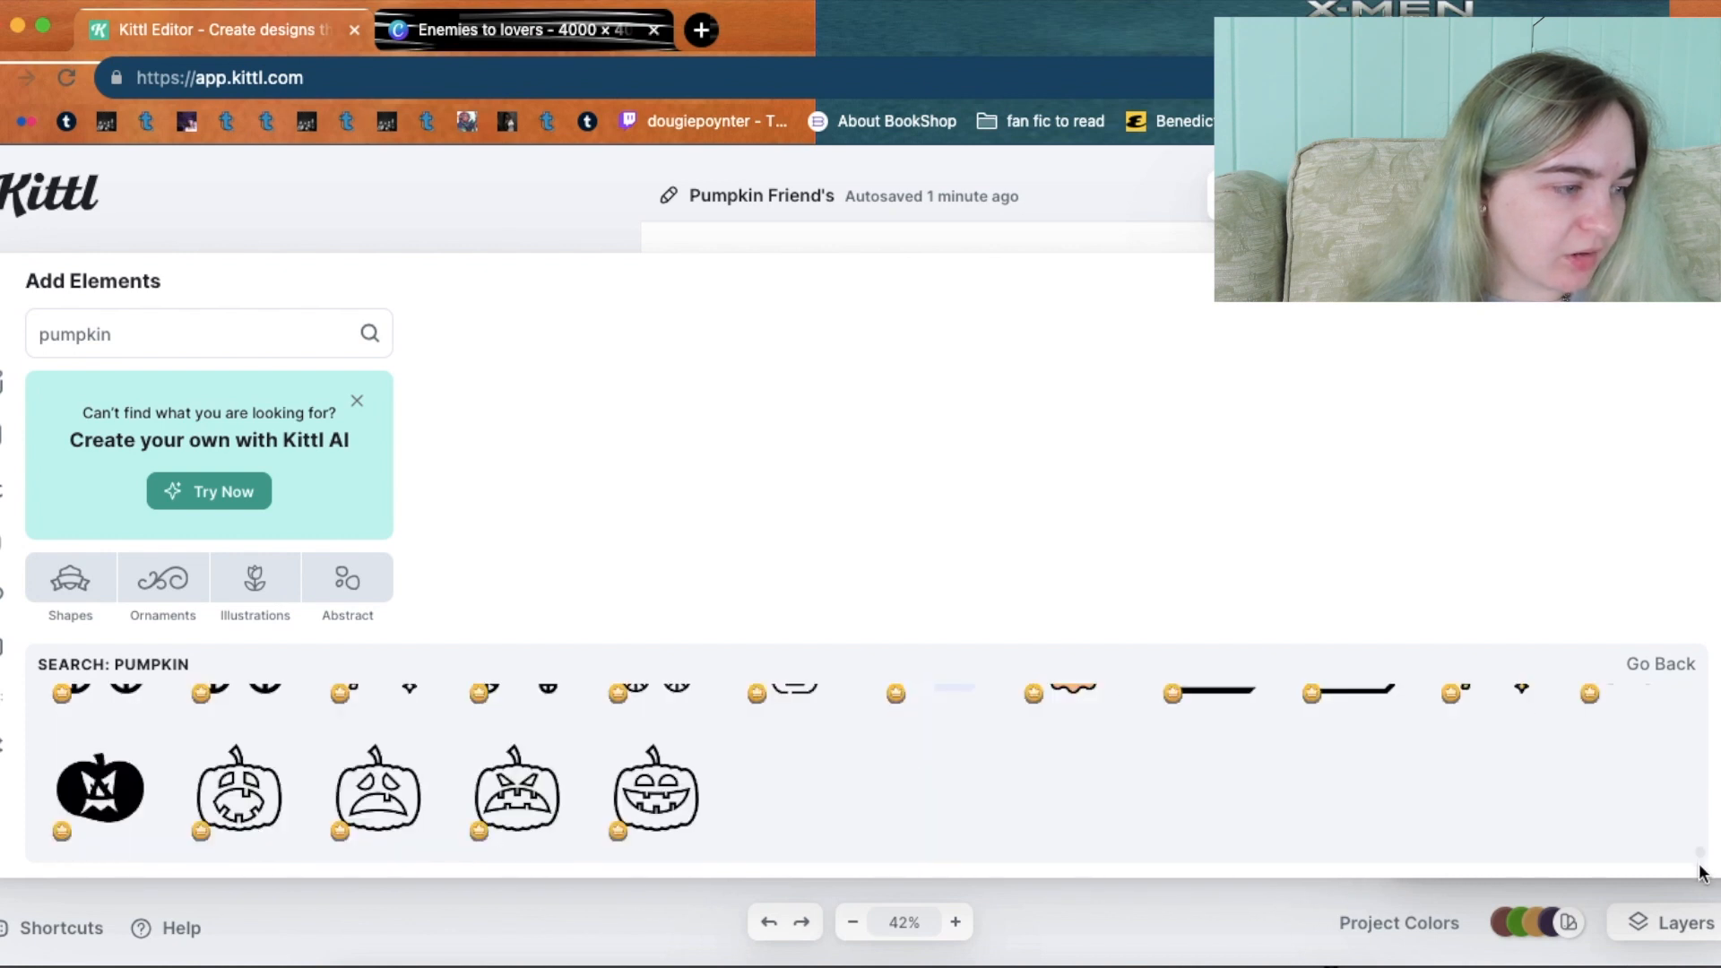
{"action": "scroll", "coordinate": [1703, 861], "scroll_direction": "down", "scroll_amount": 1}
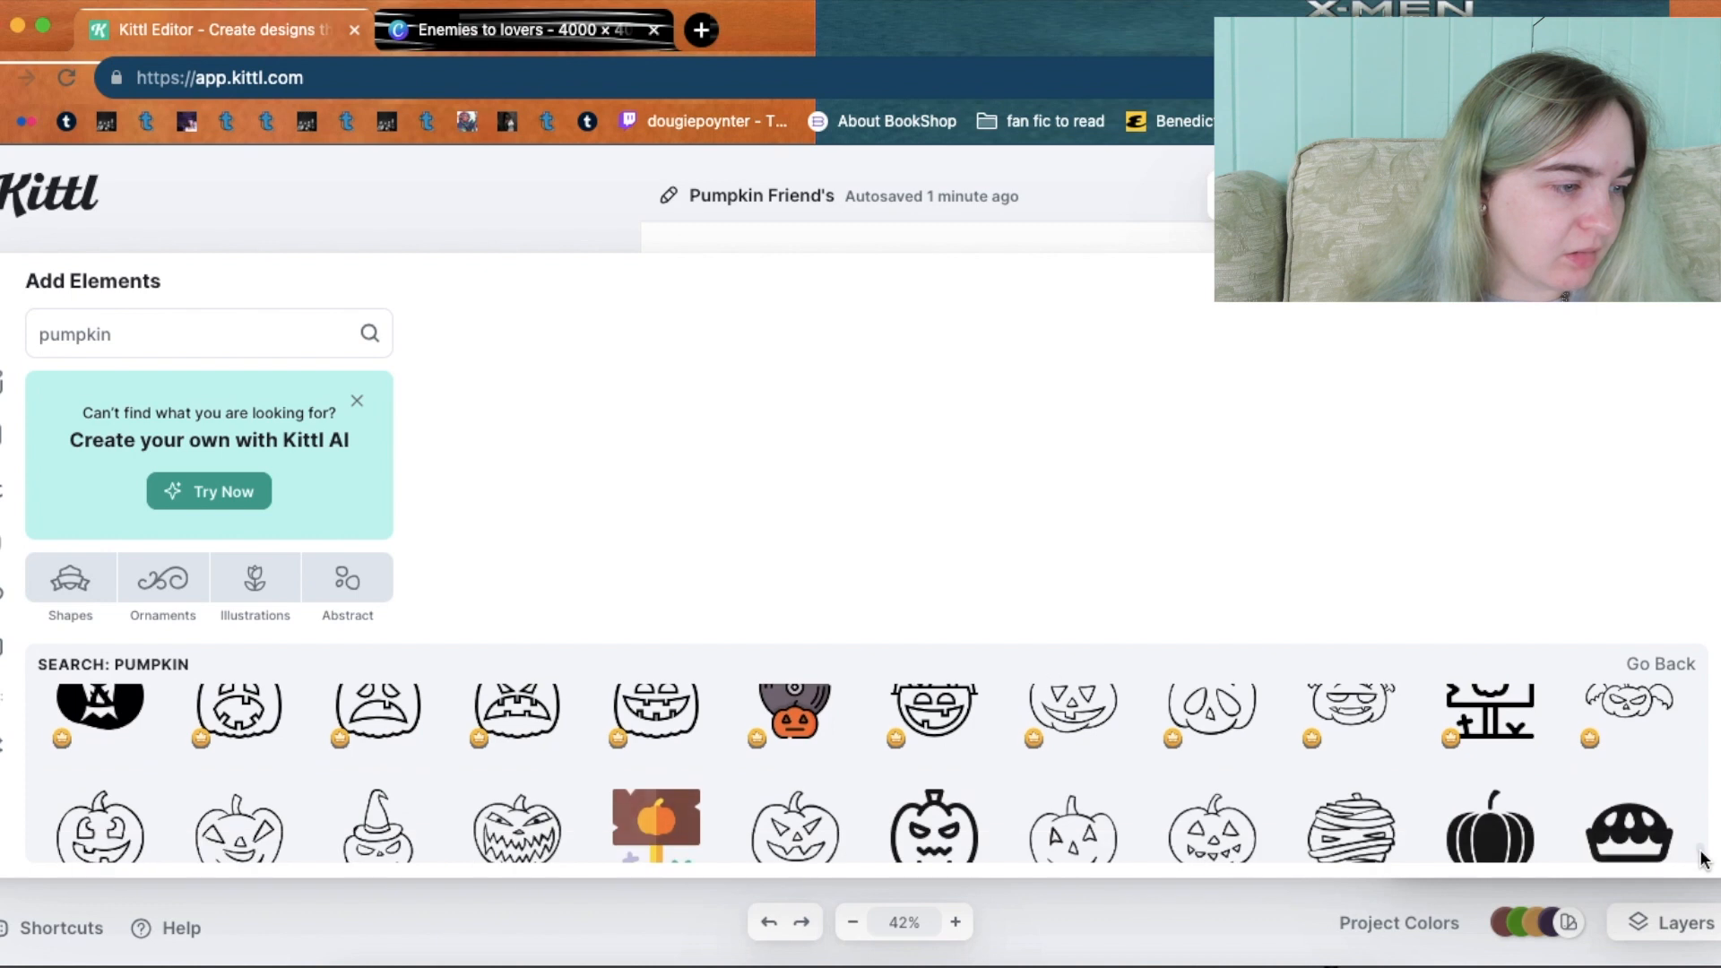
{"action": "scroll", "coordinate": [1702, 862], "scroll_direction": "down", "scroll_amount": 1}
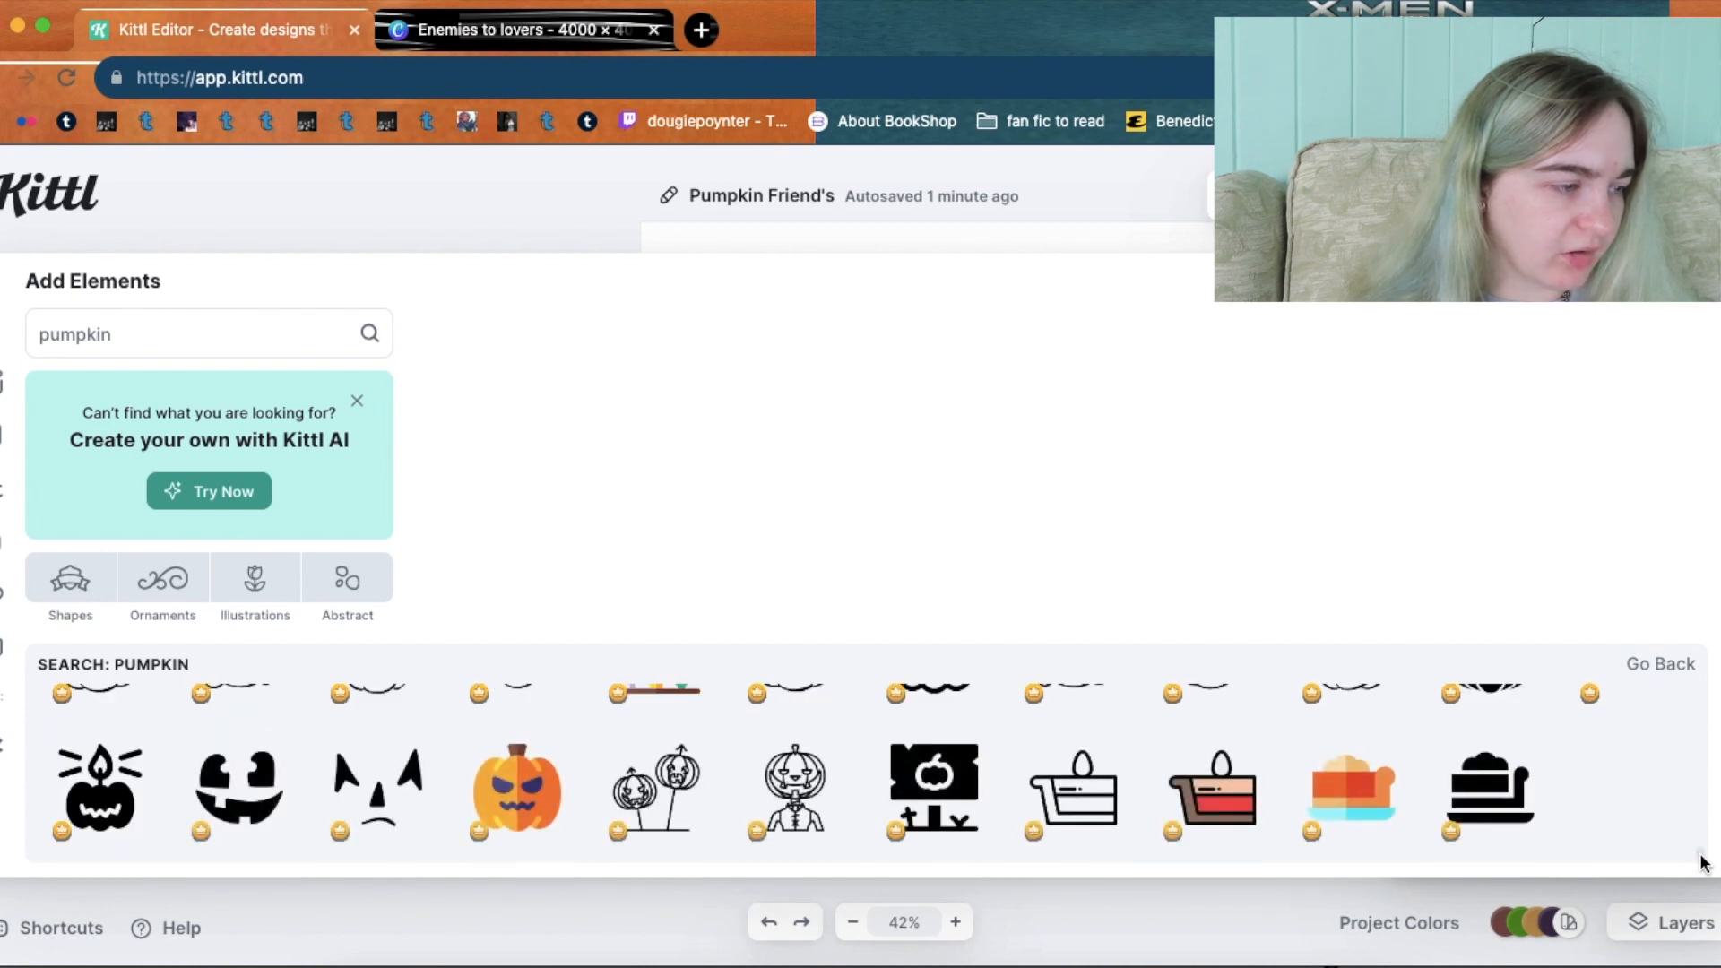
{"action": "scroll", "coordinate": [1703, 861], "scroll_direction": "down", "scroll_amount": 1}
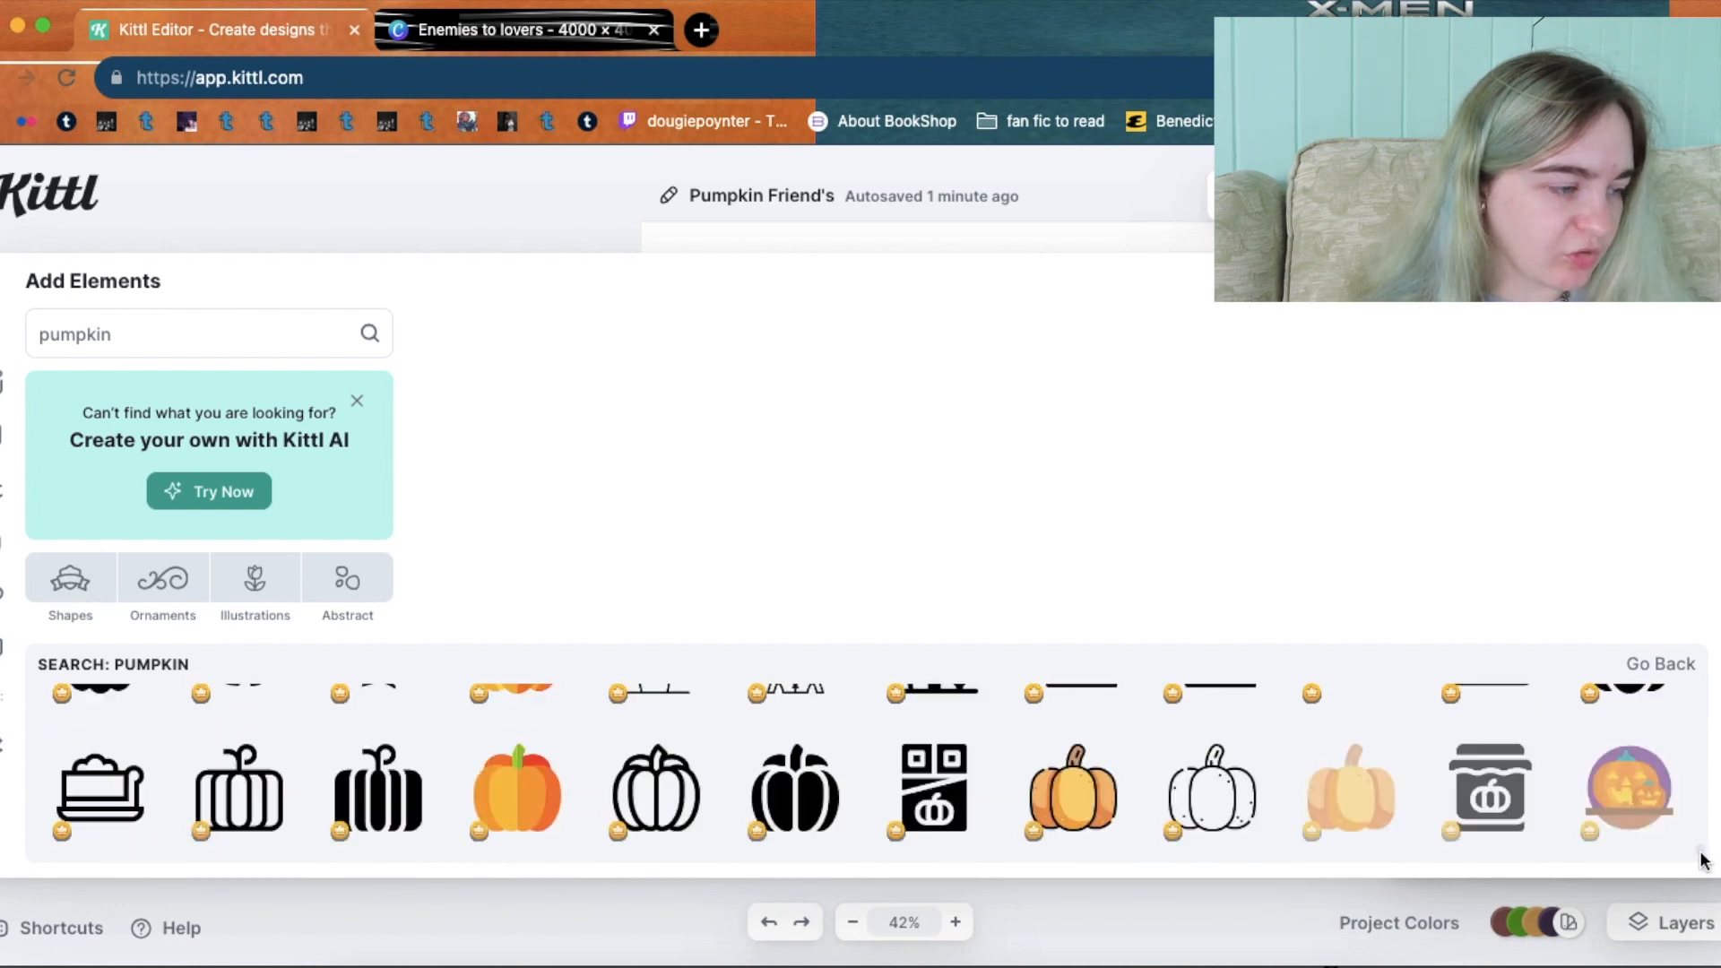
{"action": "scroll", "coordinate": [1702, 863], "scroll_direction": "down", "scroll_amount": 1}
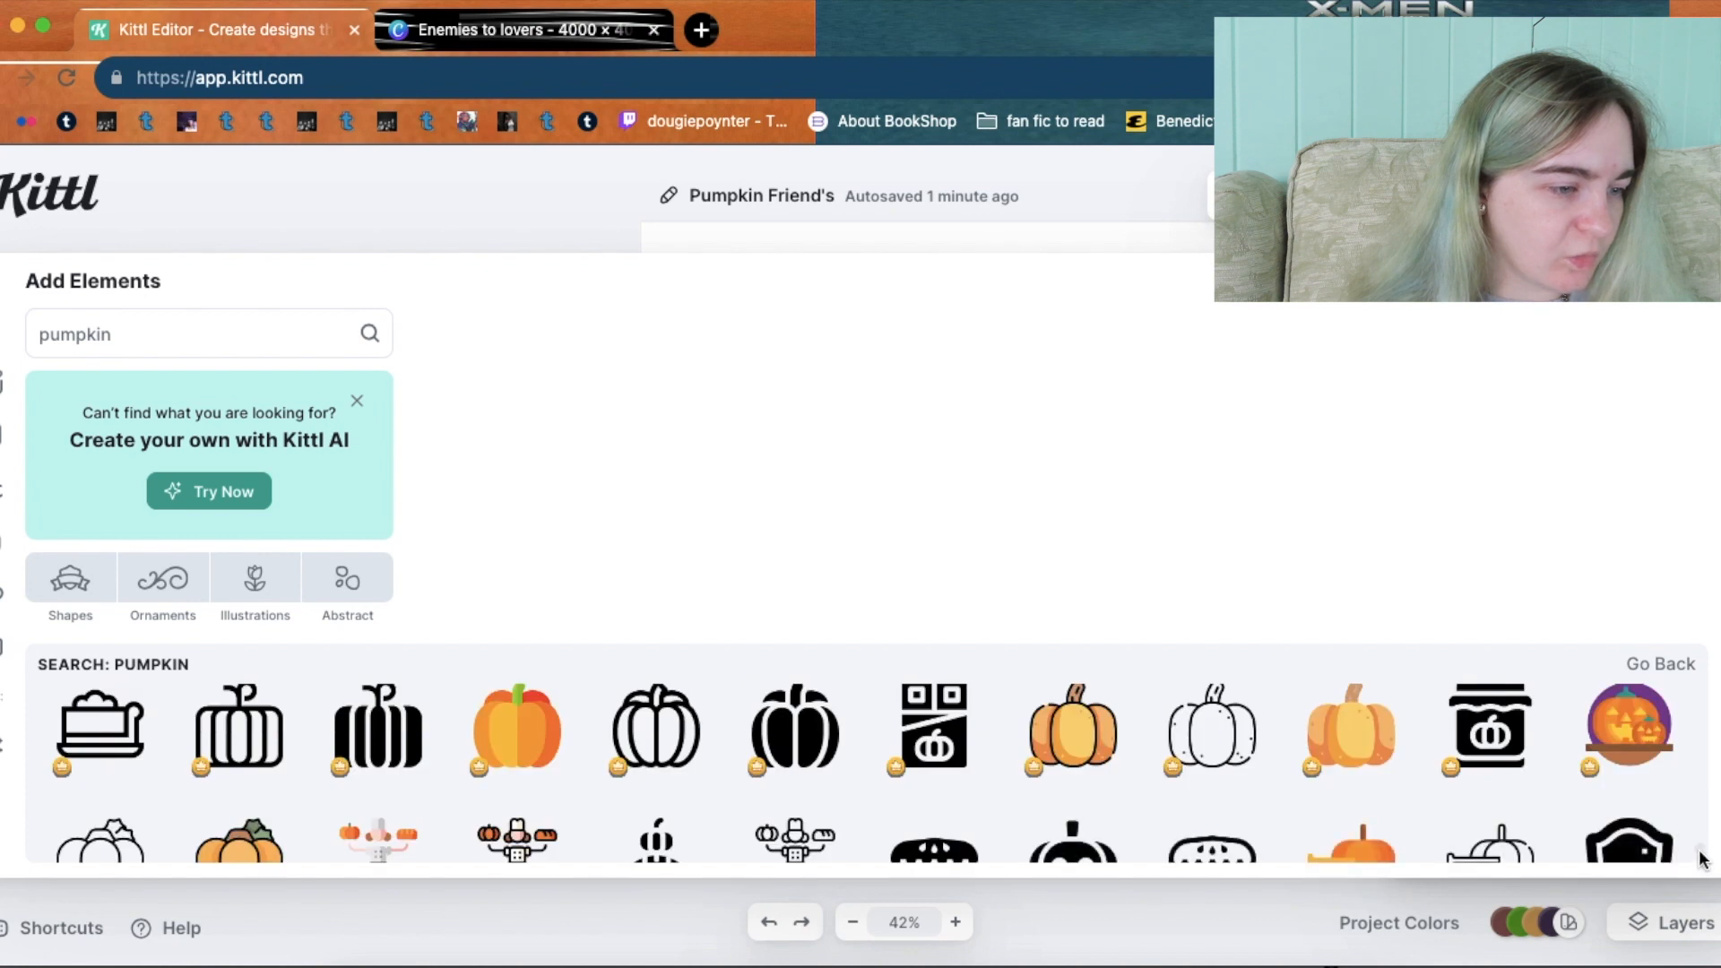
{"action": "scroll", "coordinate": [1702, 861], "scroll_direction": "down", "scroll_amount": 1}
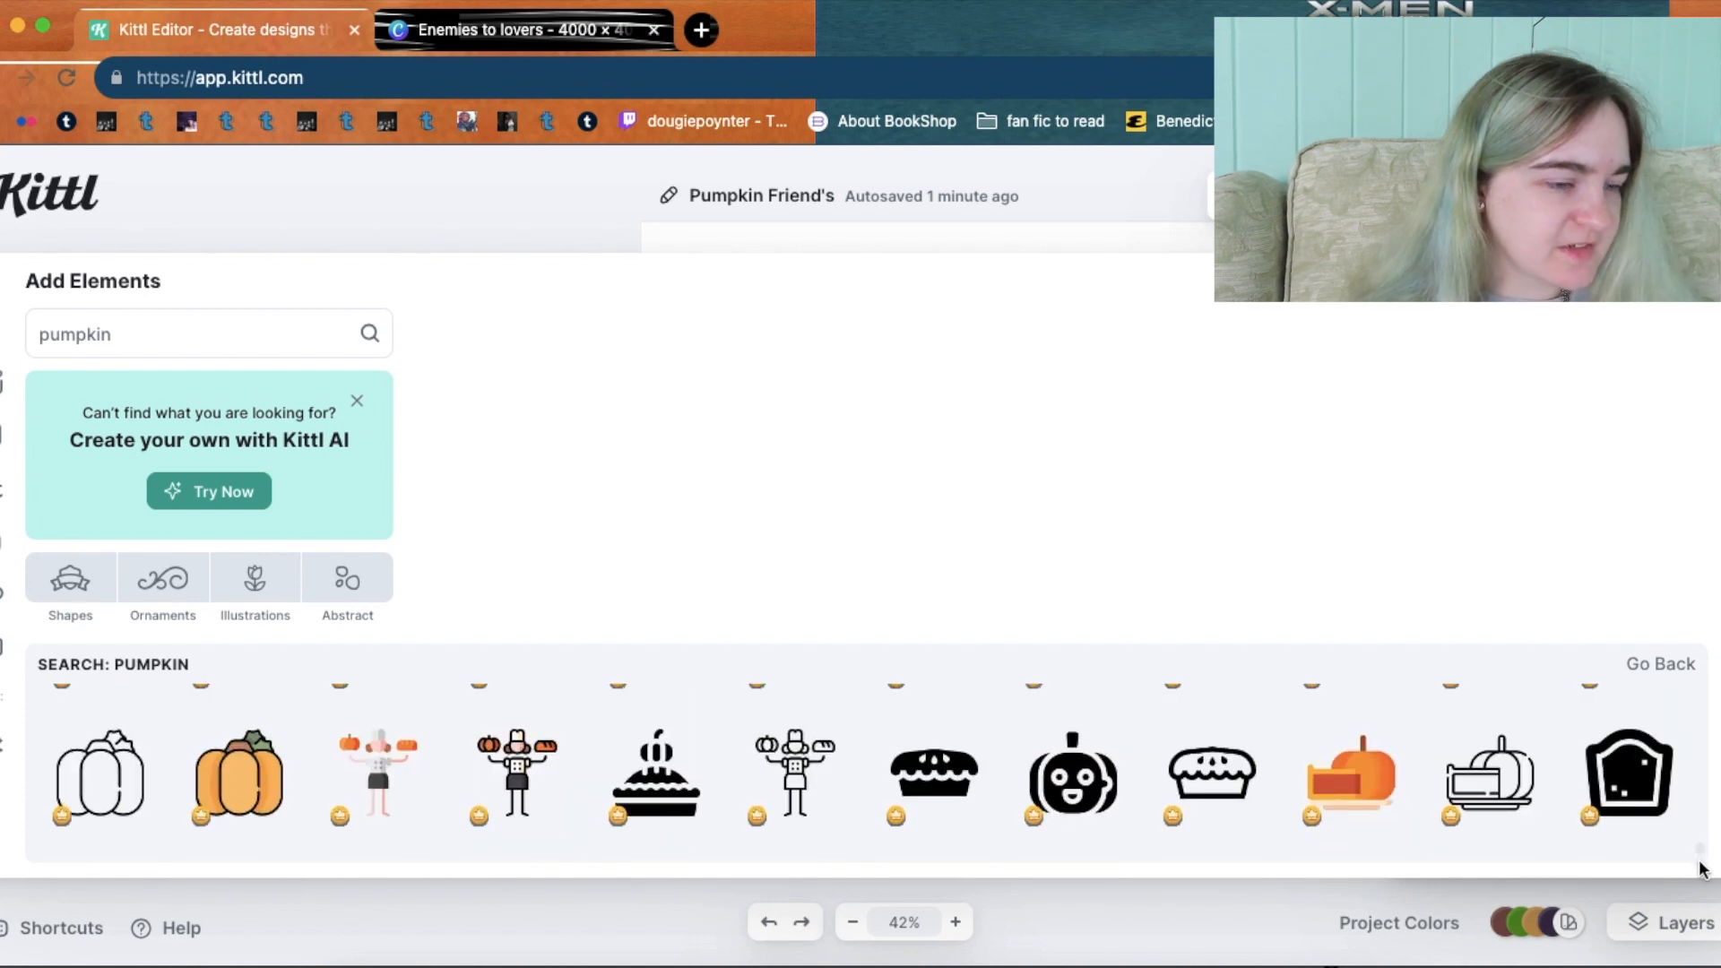
{"action": "scroll", "coordinate": [1703, 868], "scroll_direction": "down", "scroll_amount": 2}
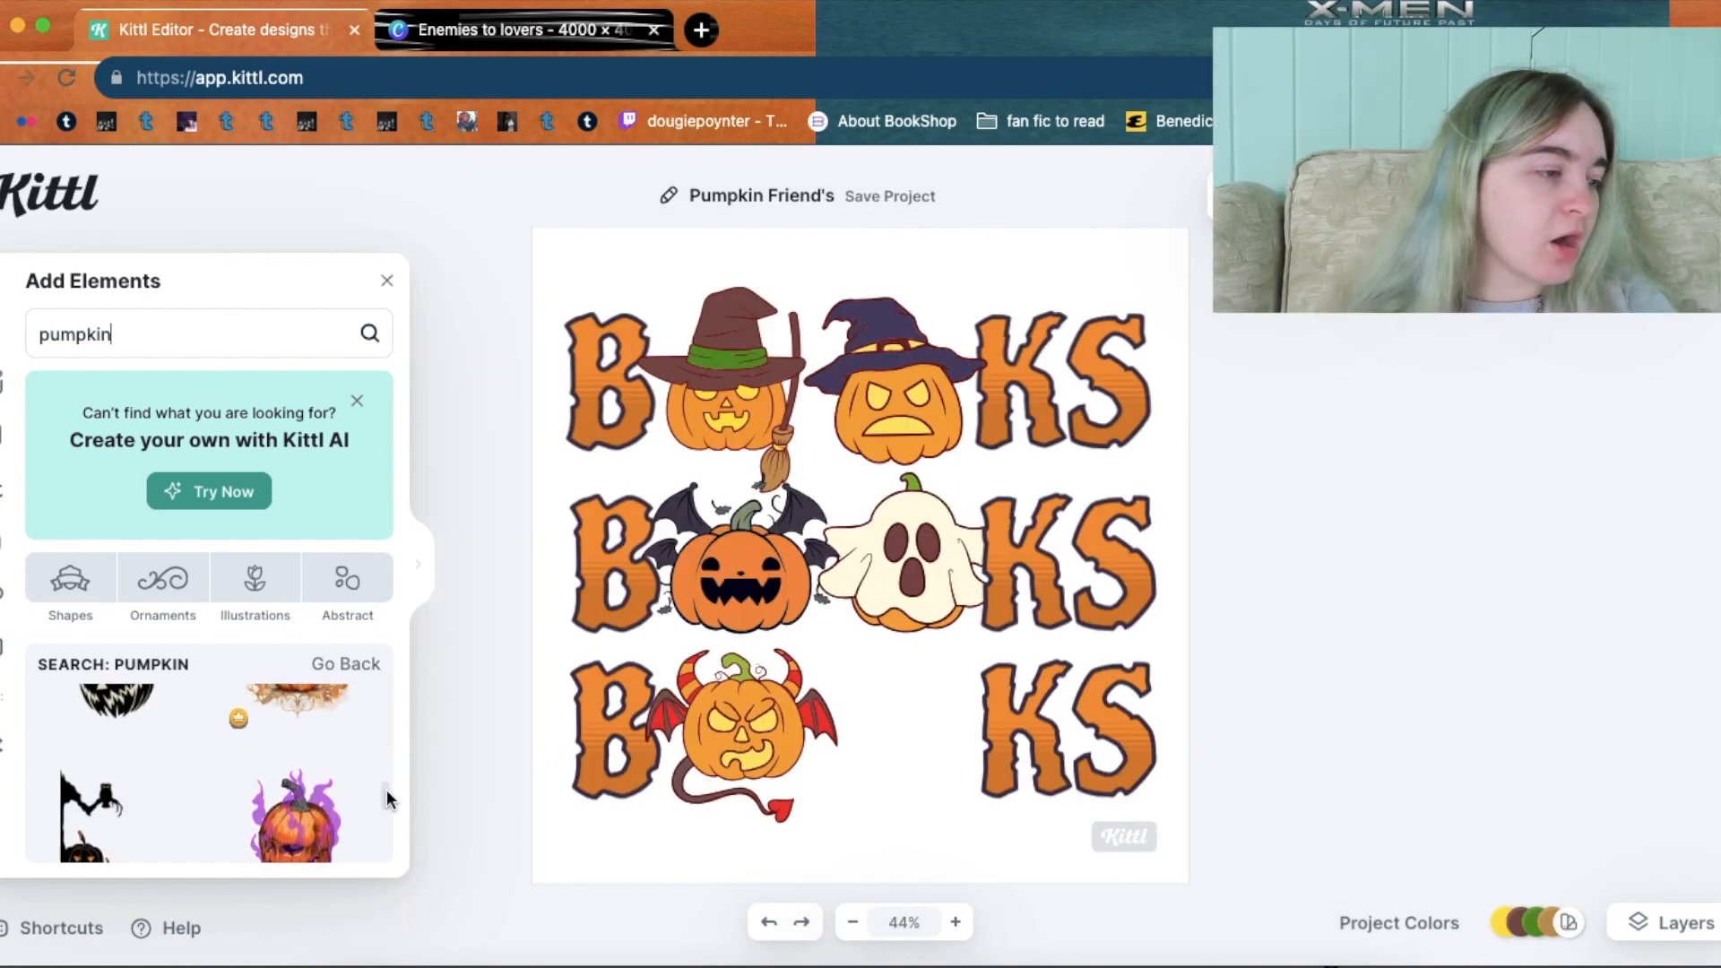
Add the striped skull witch-hat pumpkin and size it into the bottom row's empty O.
{"action": "scroll", "coordinate": [385, 816], "scroll_direction": "down", "scroll_amount": 8}
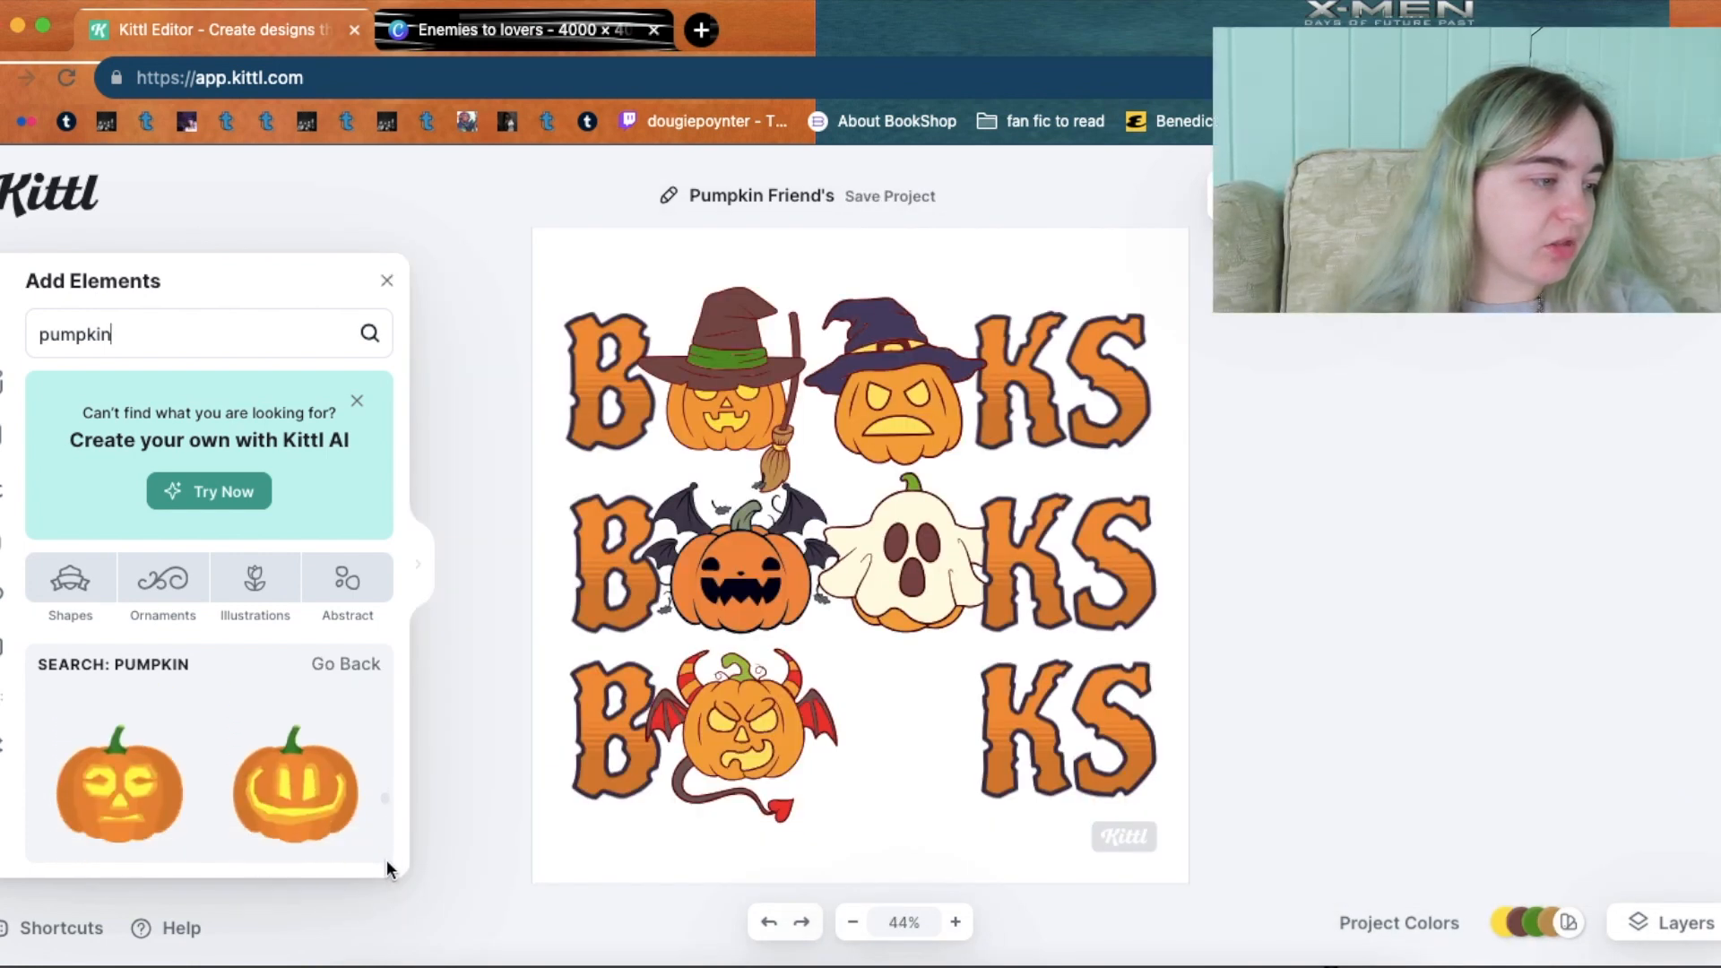
{"action": "scroll", "coordinate": [386, 879], "scroll_direction": "down", "scroll_amount": 5}
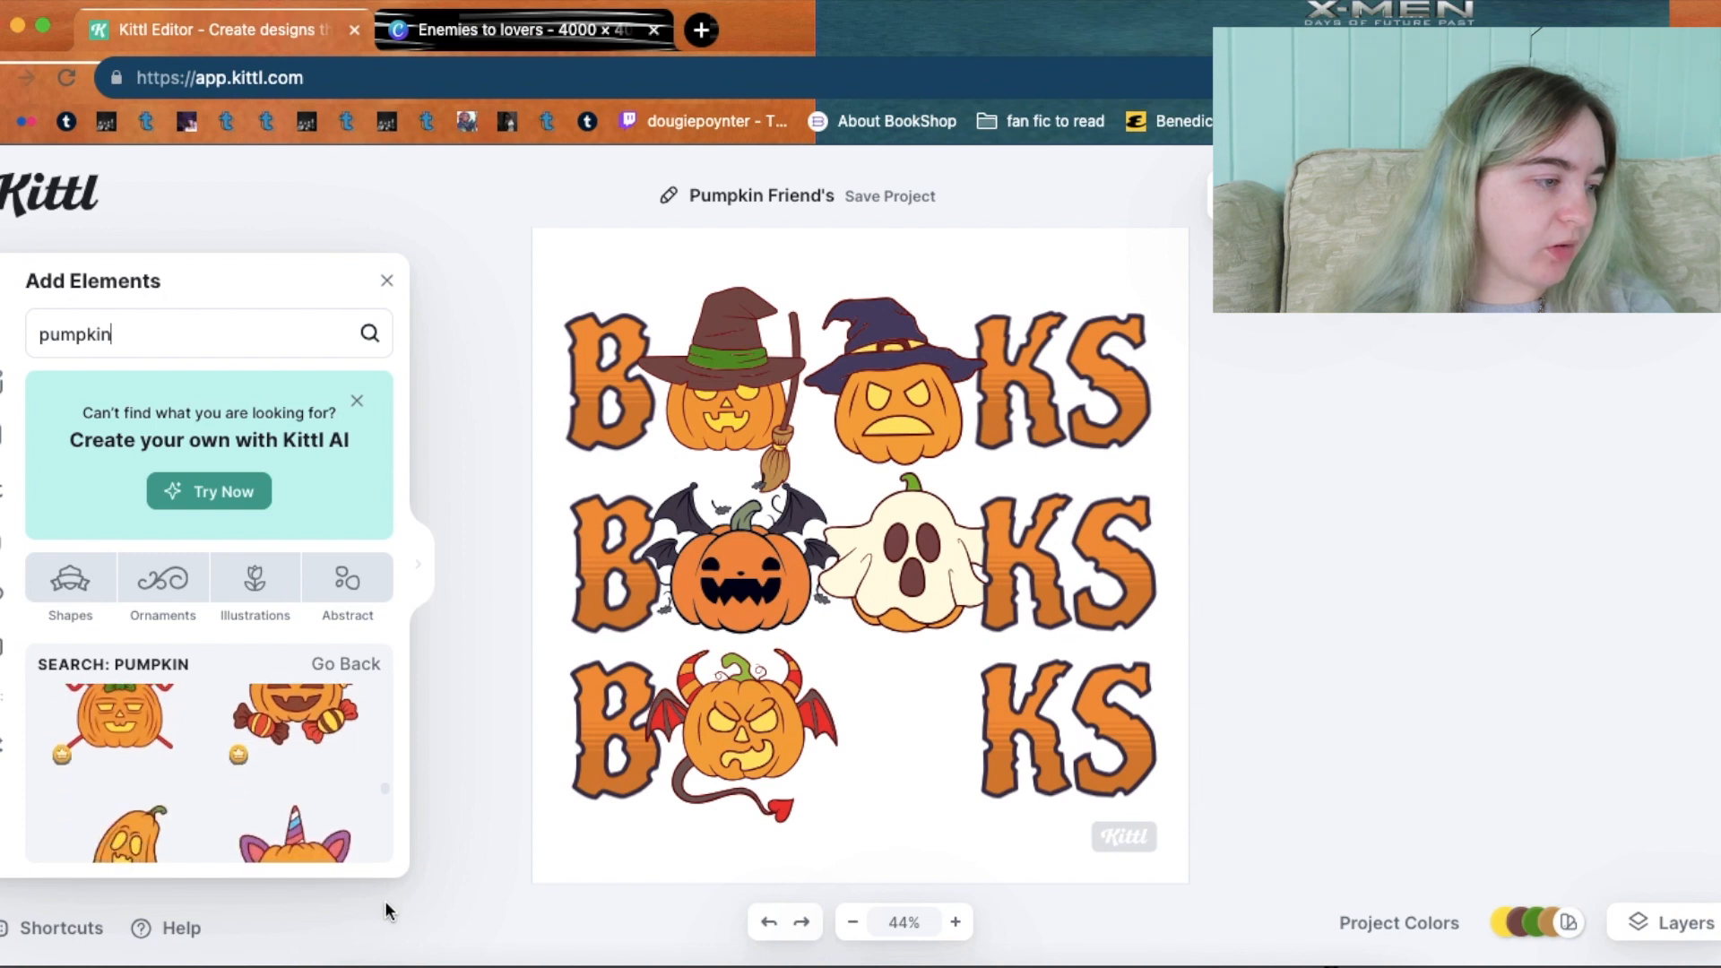
{"action": "scroll", "coordinate": [386, 896], "scroll_direction": "down", "scroll_amount": 8}
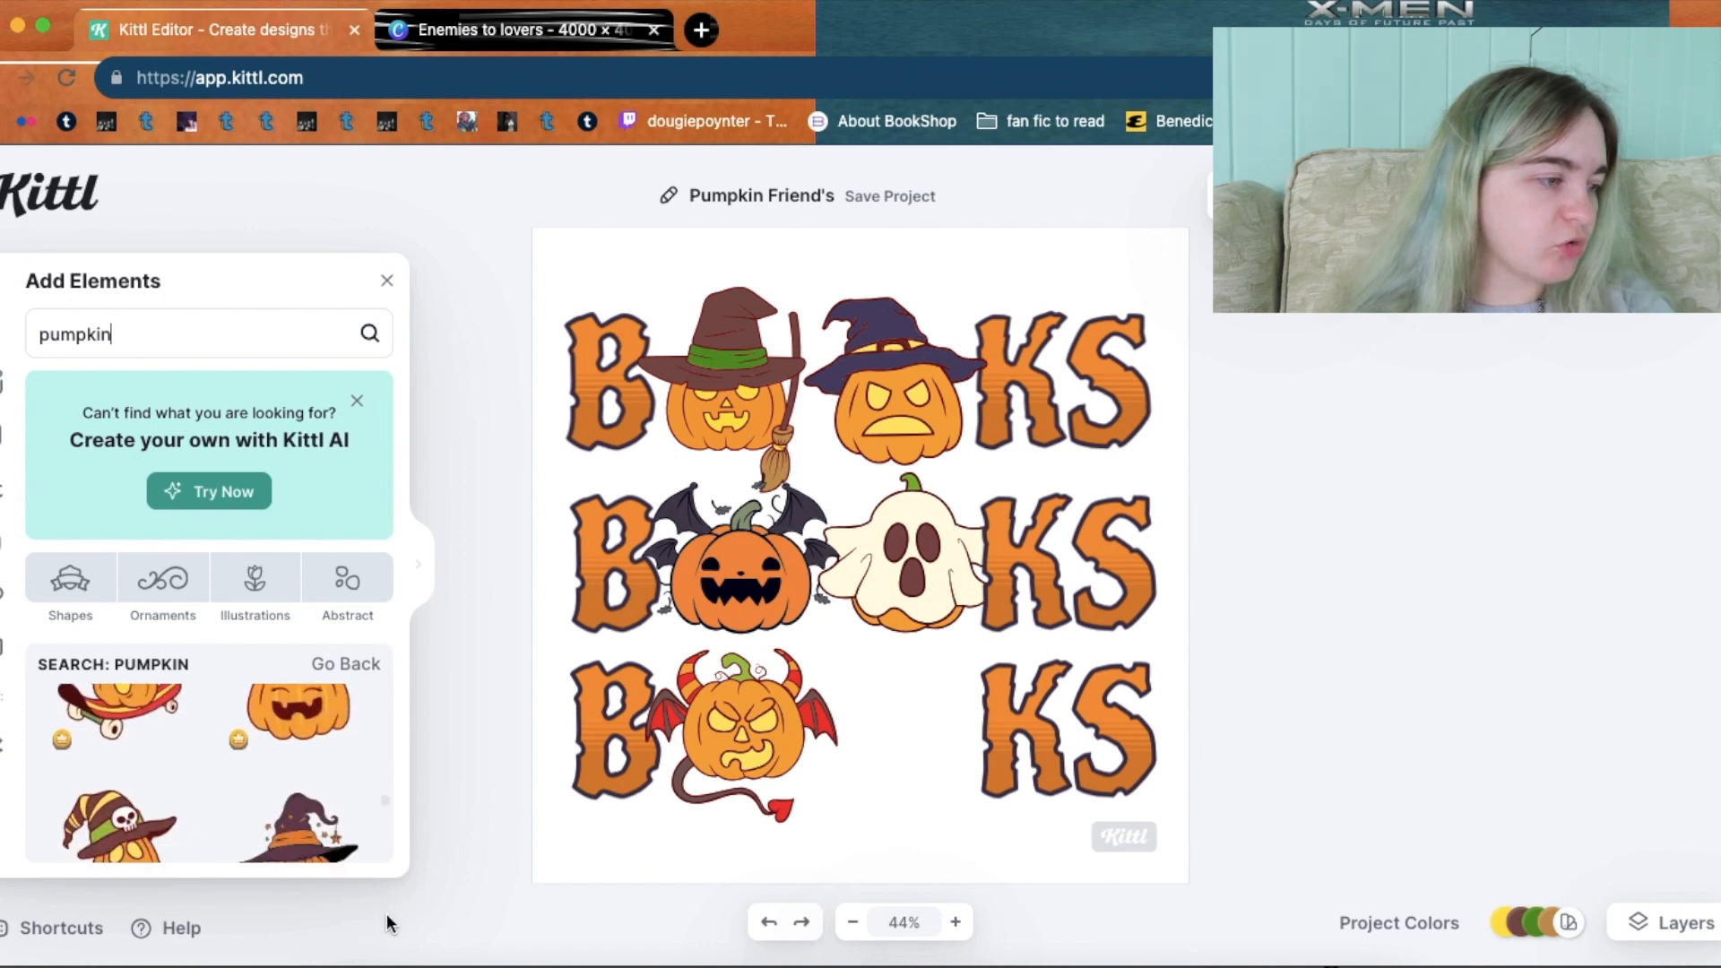
{"action": "left_click", "coordinate": [160, 727]}
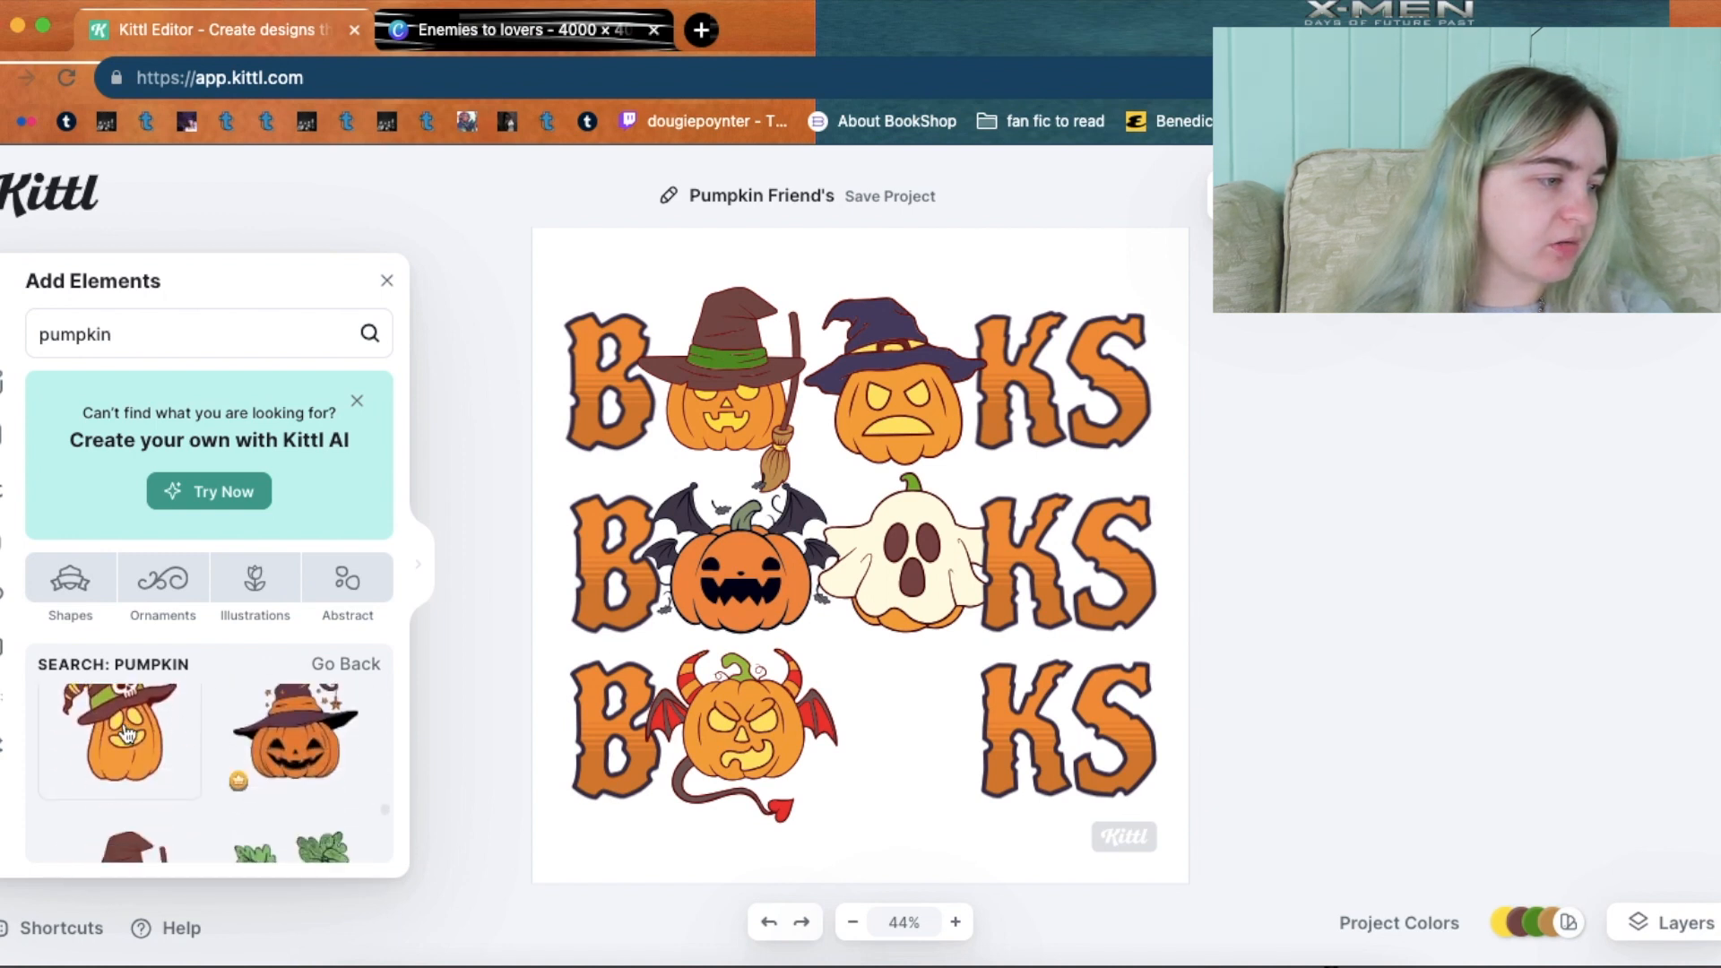
{"action": "left_click_drag", "start_coordinate": [866, 684], "coordinate": [887, 807]}
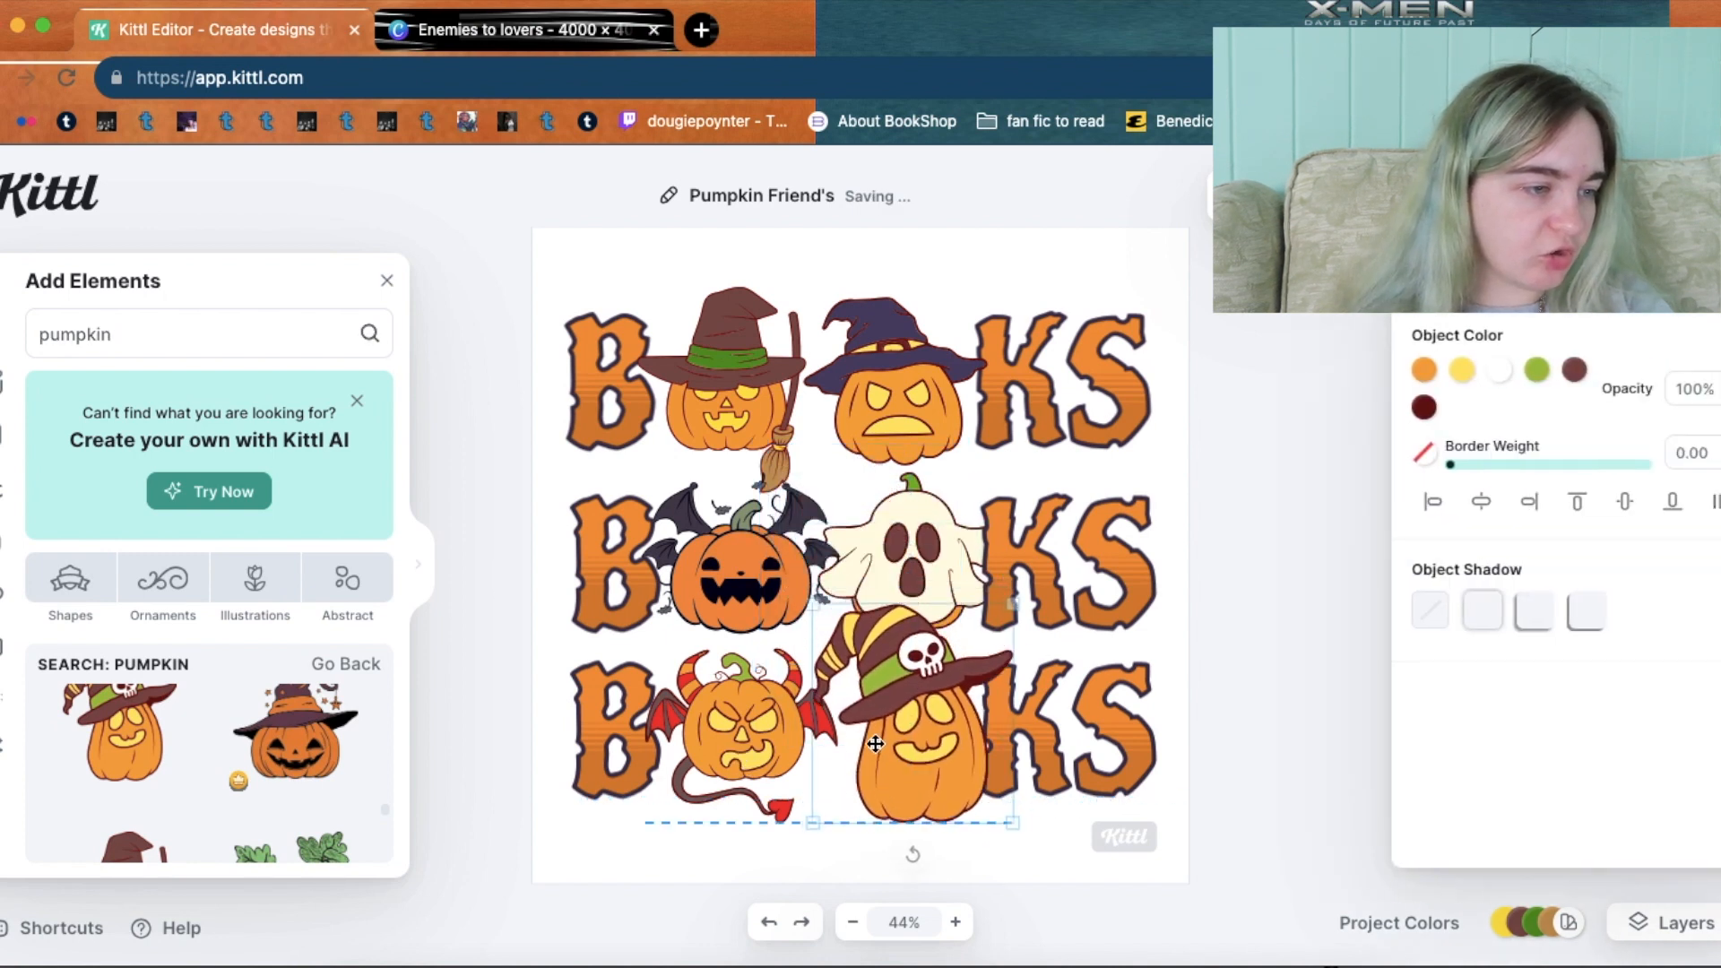
{"action": "left_click_drag", "start_coordinate": [801, 606], "coordinate": [849, 661]}
{"action": "left_click_drag", "start_coordinate": [953, 740], "coordinate": [935, 728]}
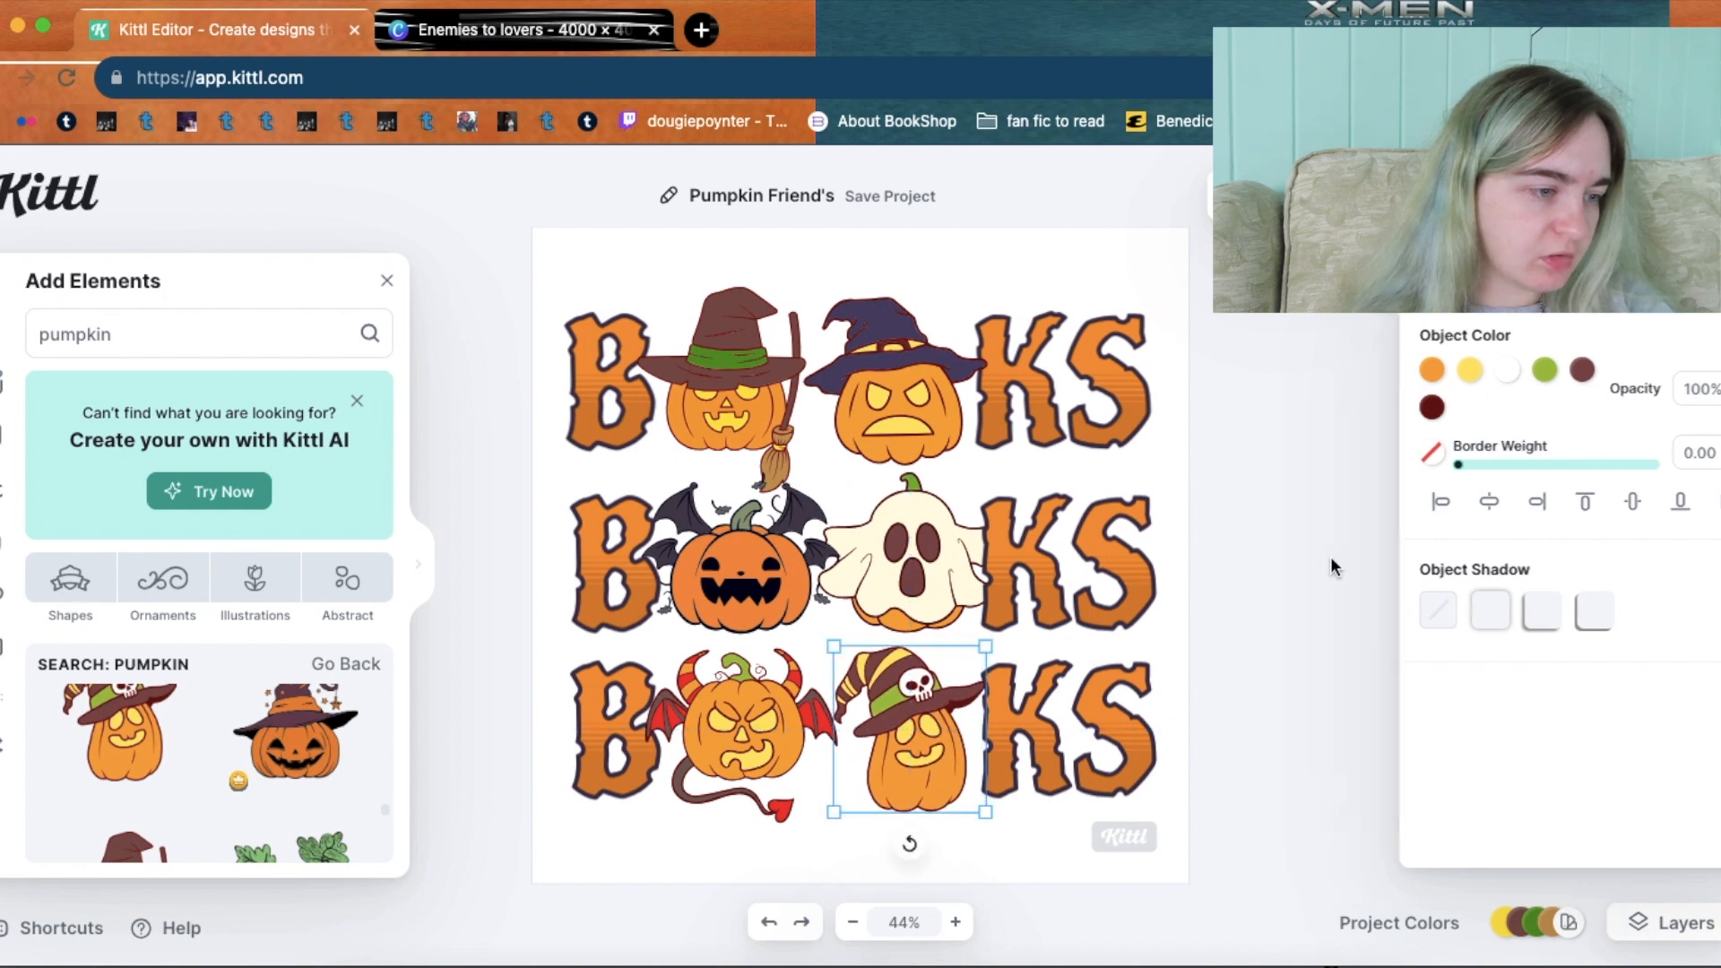
Nudge the purple and brown witch-hat, bat-winged and devil pumpkins into line.
{"action": "left_click", "coordinate": [1333, 568]}
{"action": "left_click", "coordinate": [908, 411]}
{"action": "left_click_drag", "start_coordinate": [908, 411], "coordinate": [916, 409]}
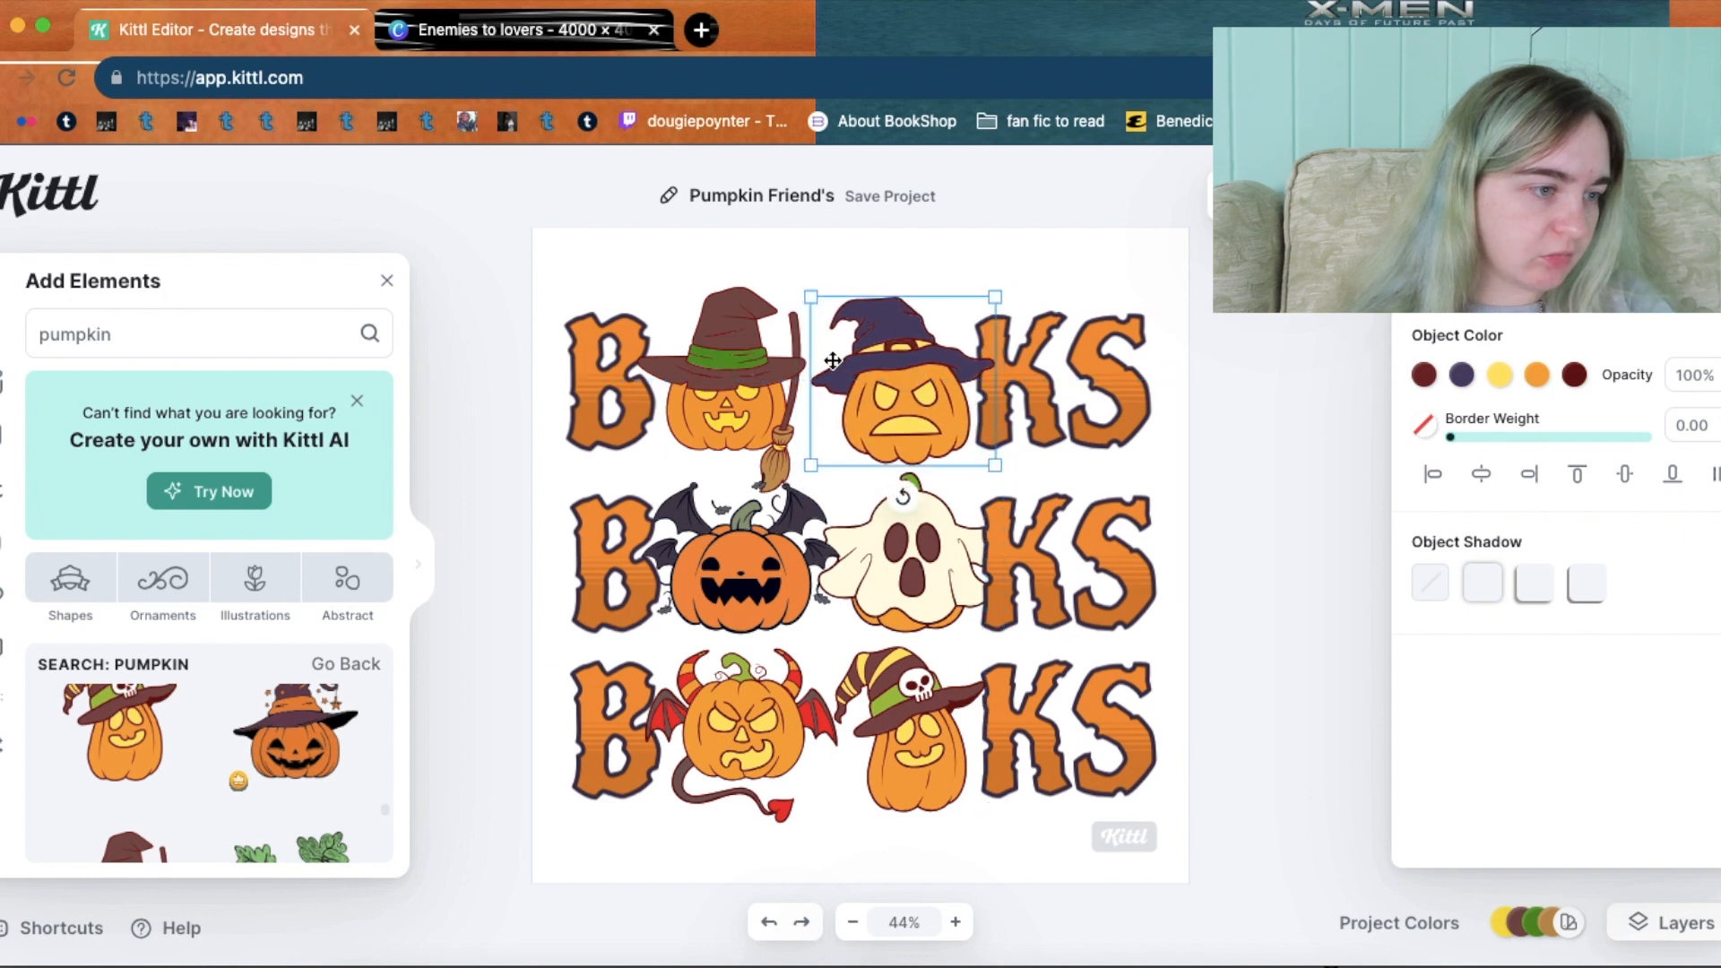
{"action": "left_click_drag", "start_coordinate": [718, 357], "coordinate": [725, 357]}
{"action": "left_click_drag", "start_coordinate": [742, 574], "coordinate": [745, 575]}
{"action": "left_click_drag", "start_coordinate": [746, 722], "coordinate": [749, 722]}
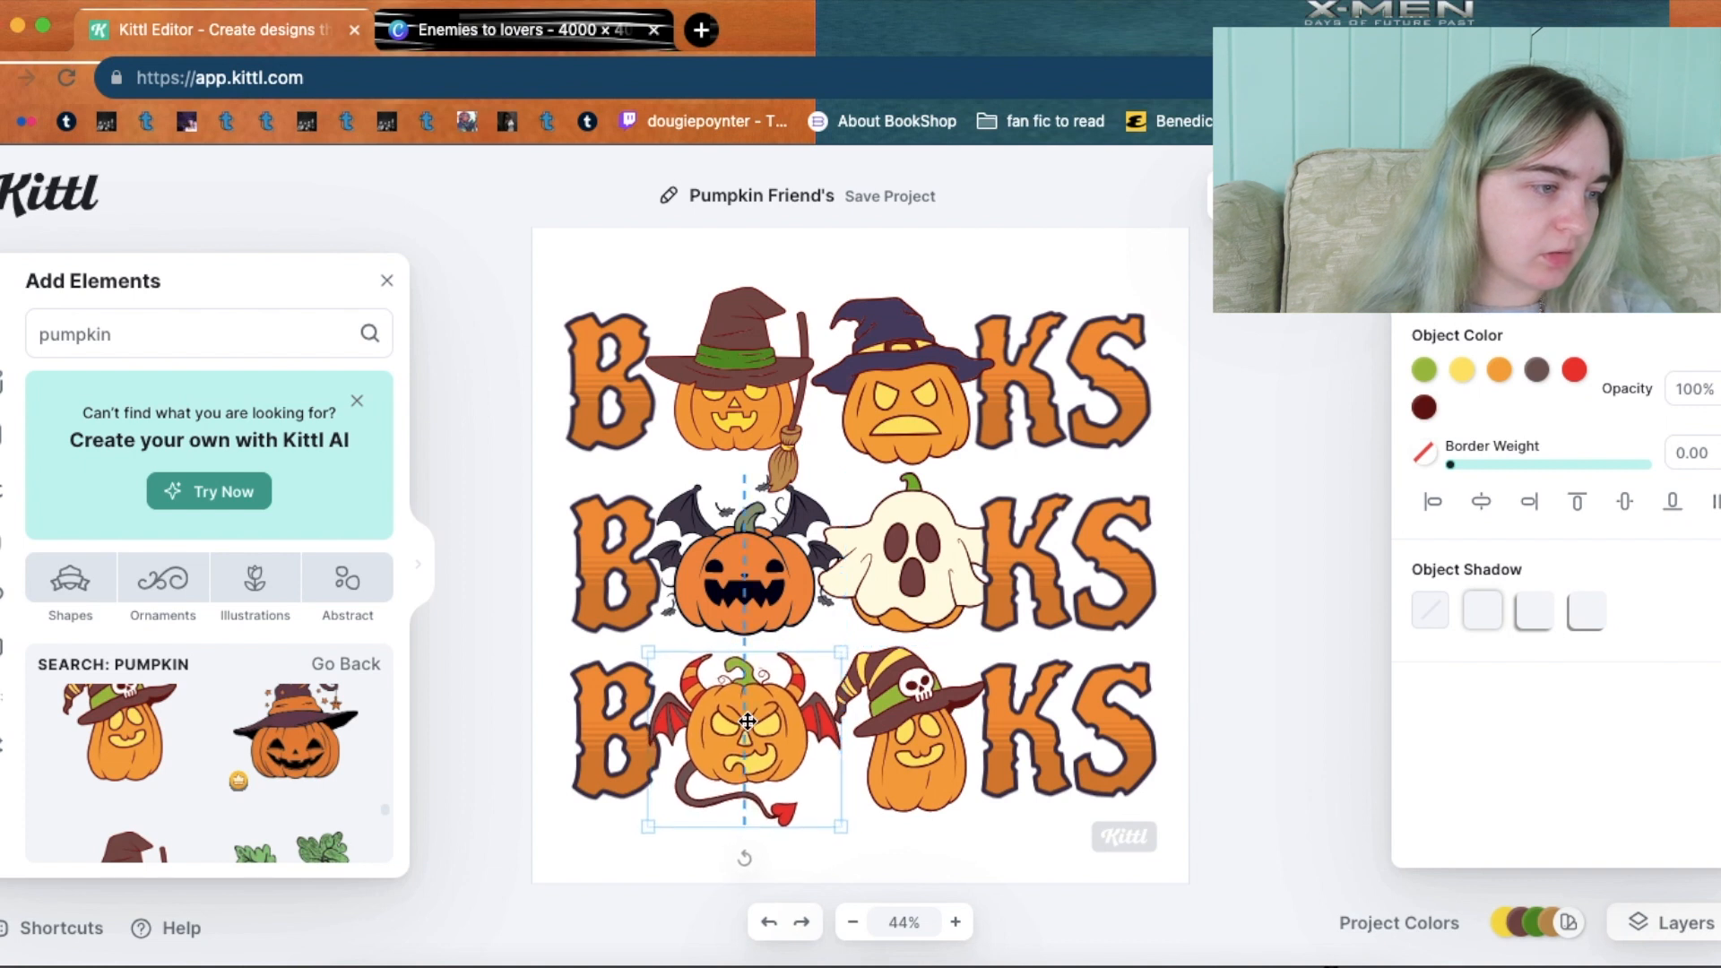
Align the striped witch-hat pumpkin and the middle-row ghost with their rows.
{"action": "left_click", "coordinate": [922, 733]}
{"action": "left_click_drag", "start_coordinate": [921, 732], "coordinate": [926, 732]}
{"action": "left_click", "coordinate": [914, 556]}
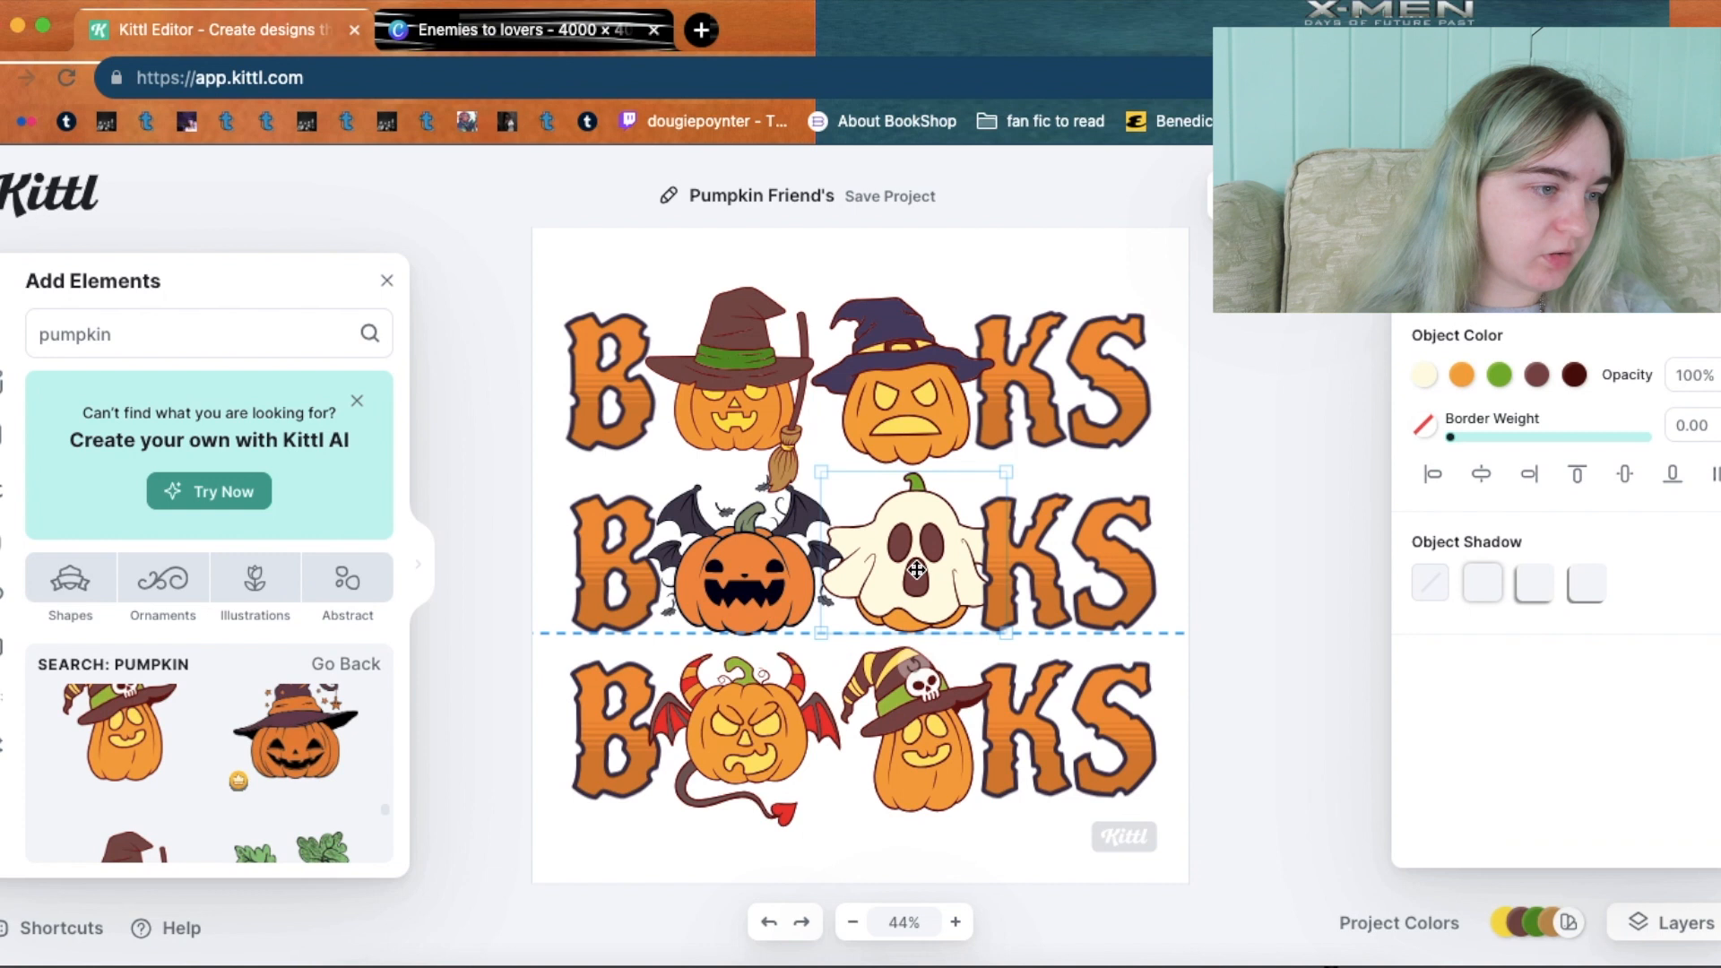
{"action": "left_click_drag", "start_coordinate": [916, 391], "coordinate": [918, 382]}
{"action": "left_click", "coordinate": [926, 265]}
{"action": "left_click", "coordinate": [927, 760]}
{"action": "left_click", "coordinate": [975, 847]}
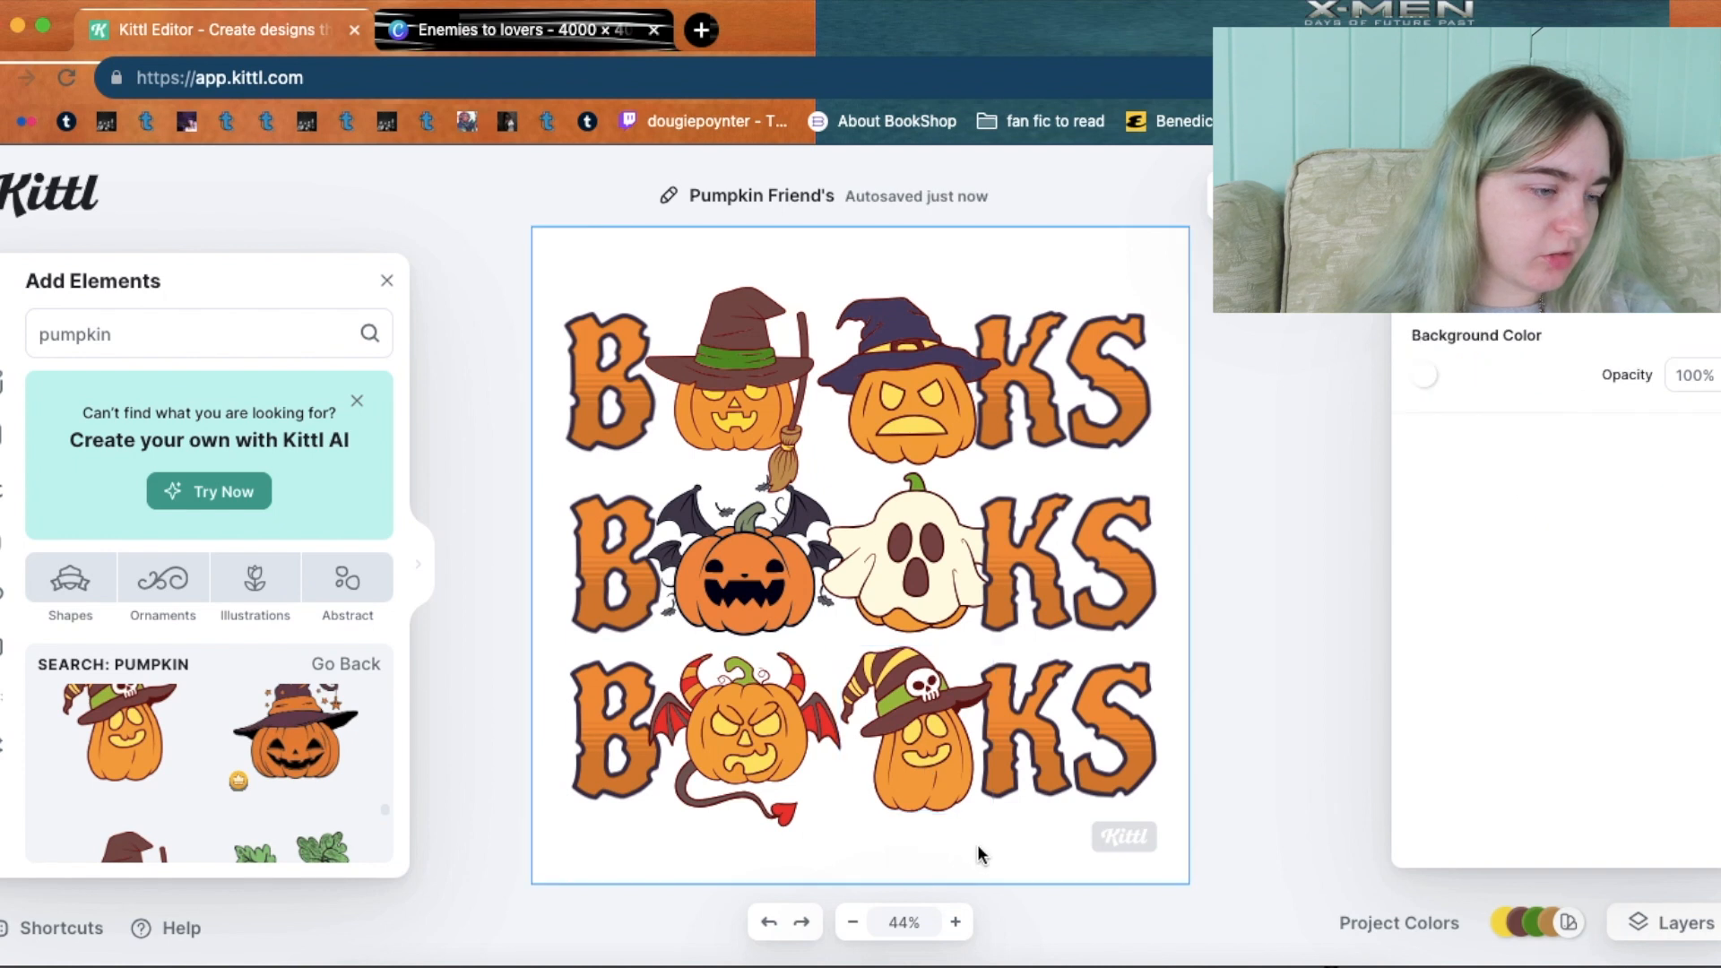
{"action": "key", "text": "super+a"}
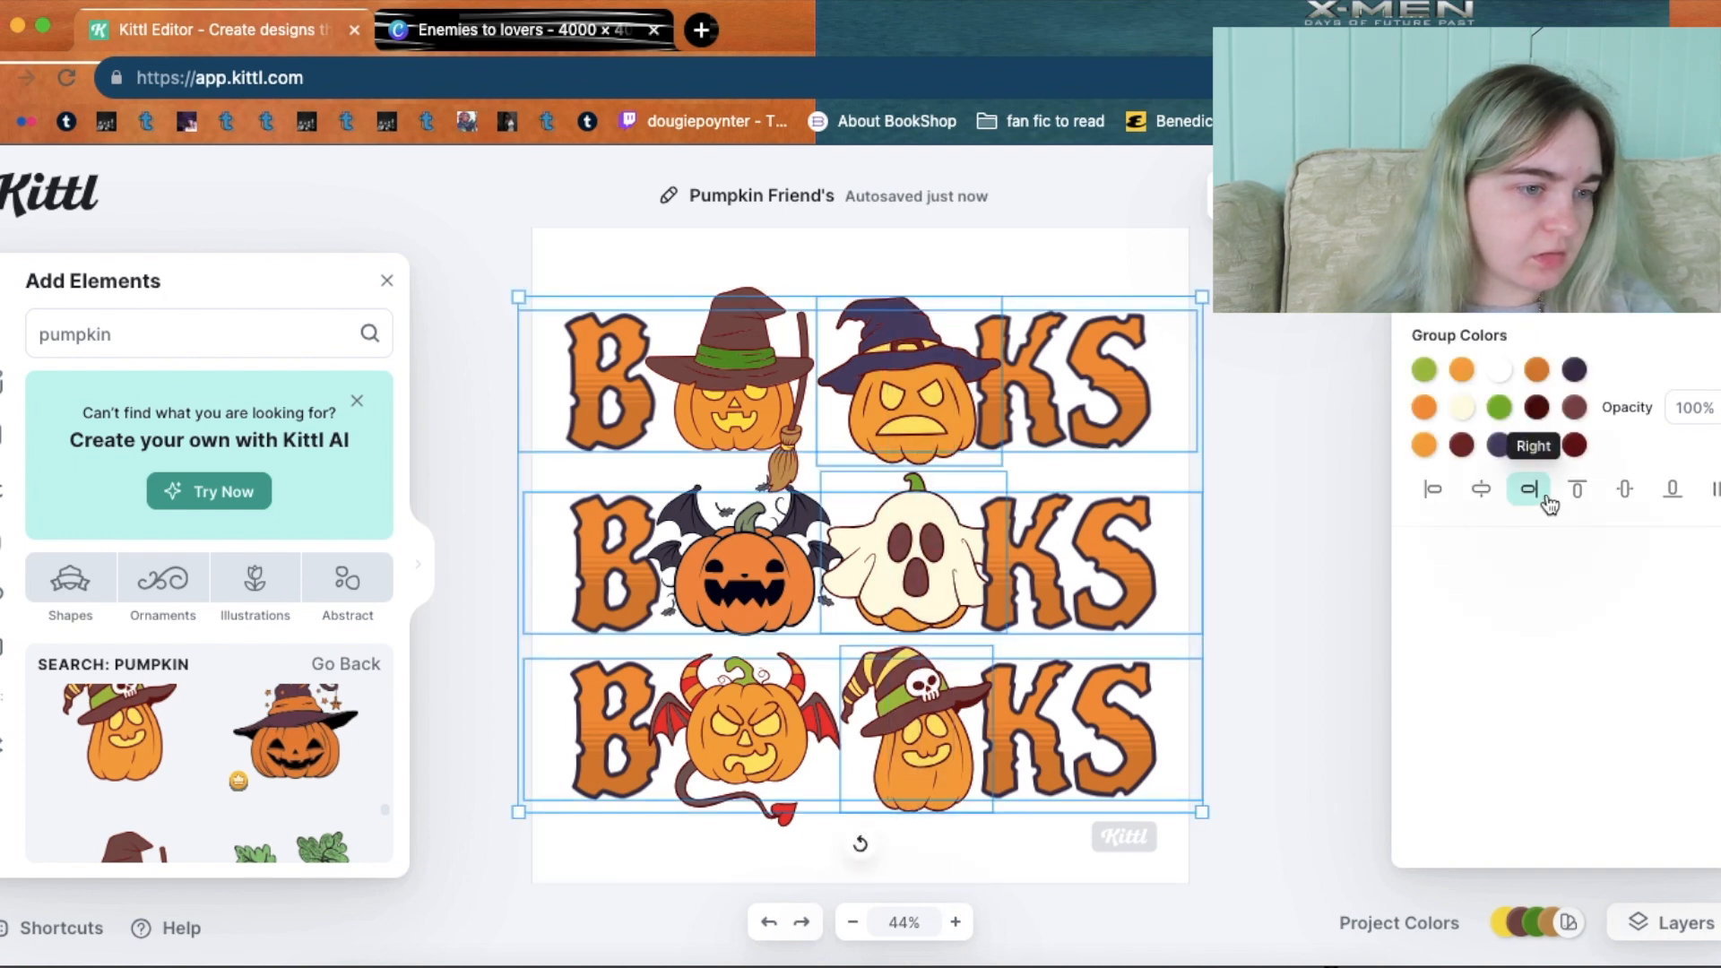
{"action": "left_click", "coordinate": [1484, 492]}
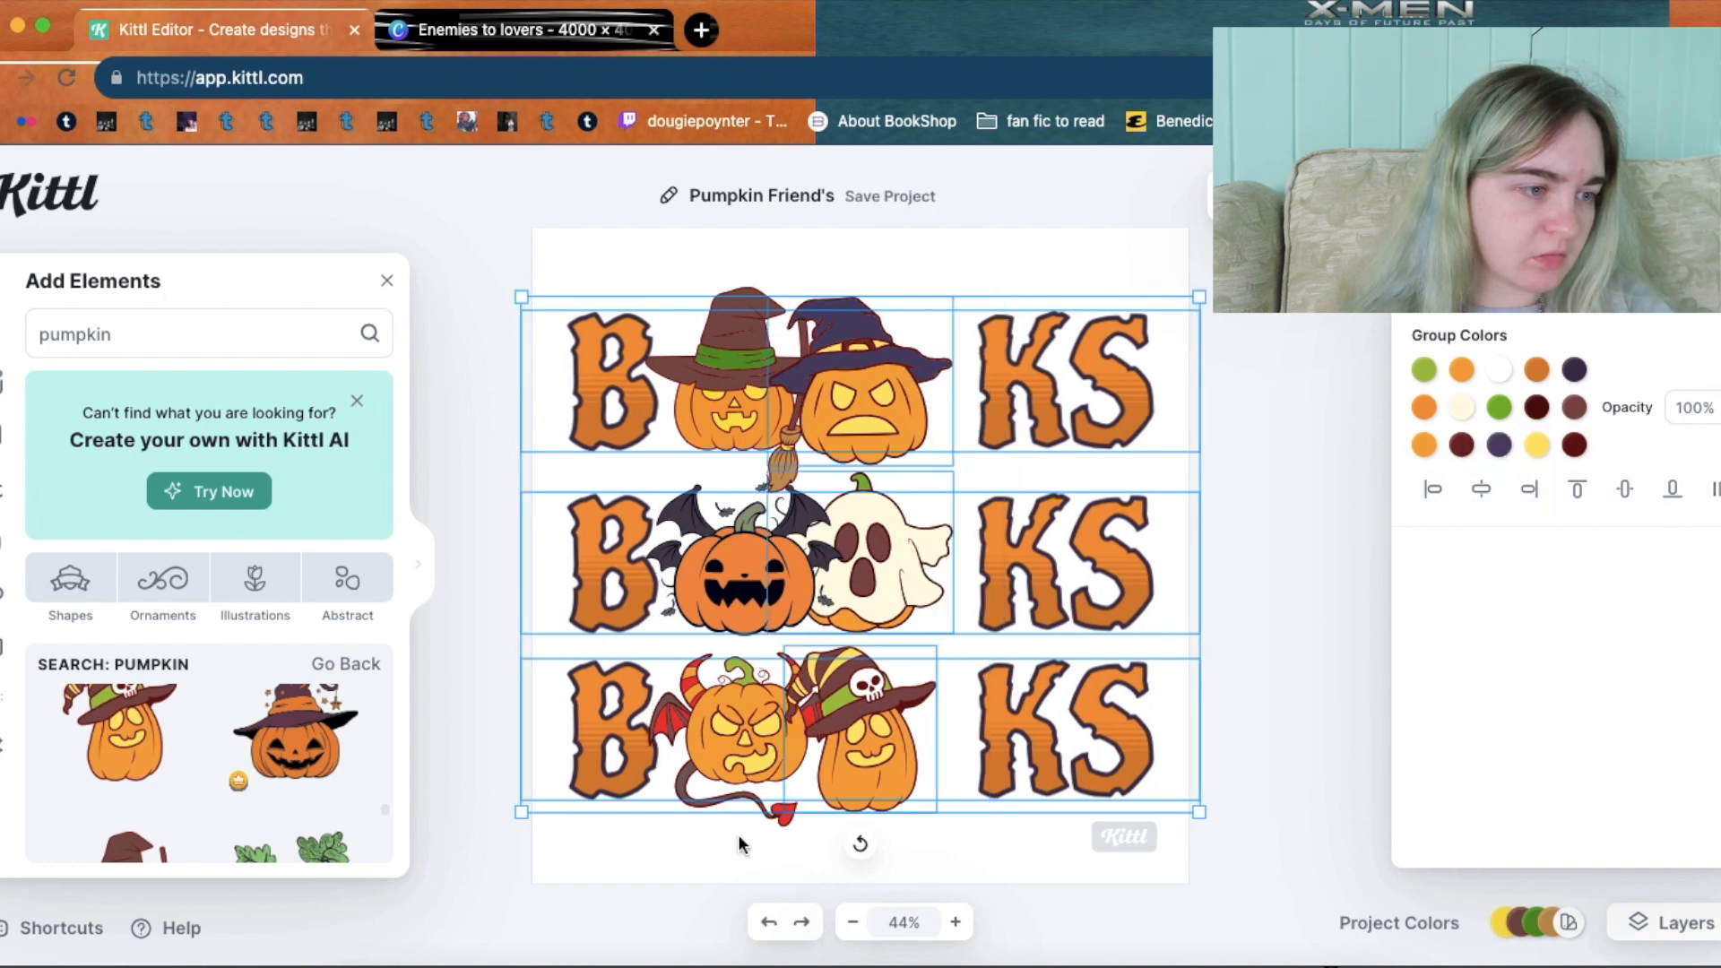
{"action": "left_click", "coordinate": [767, 924]}
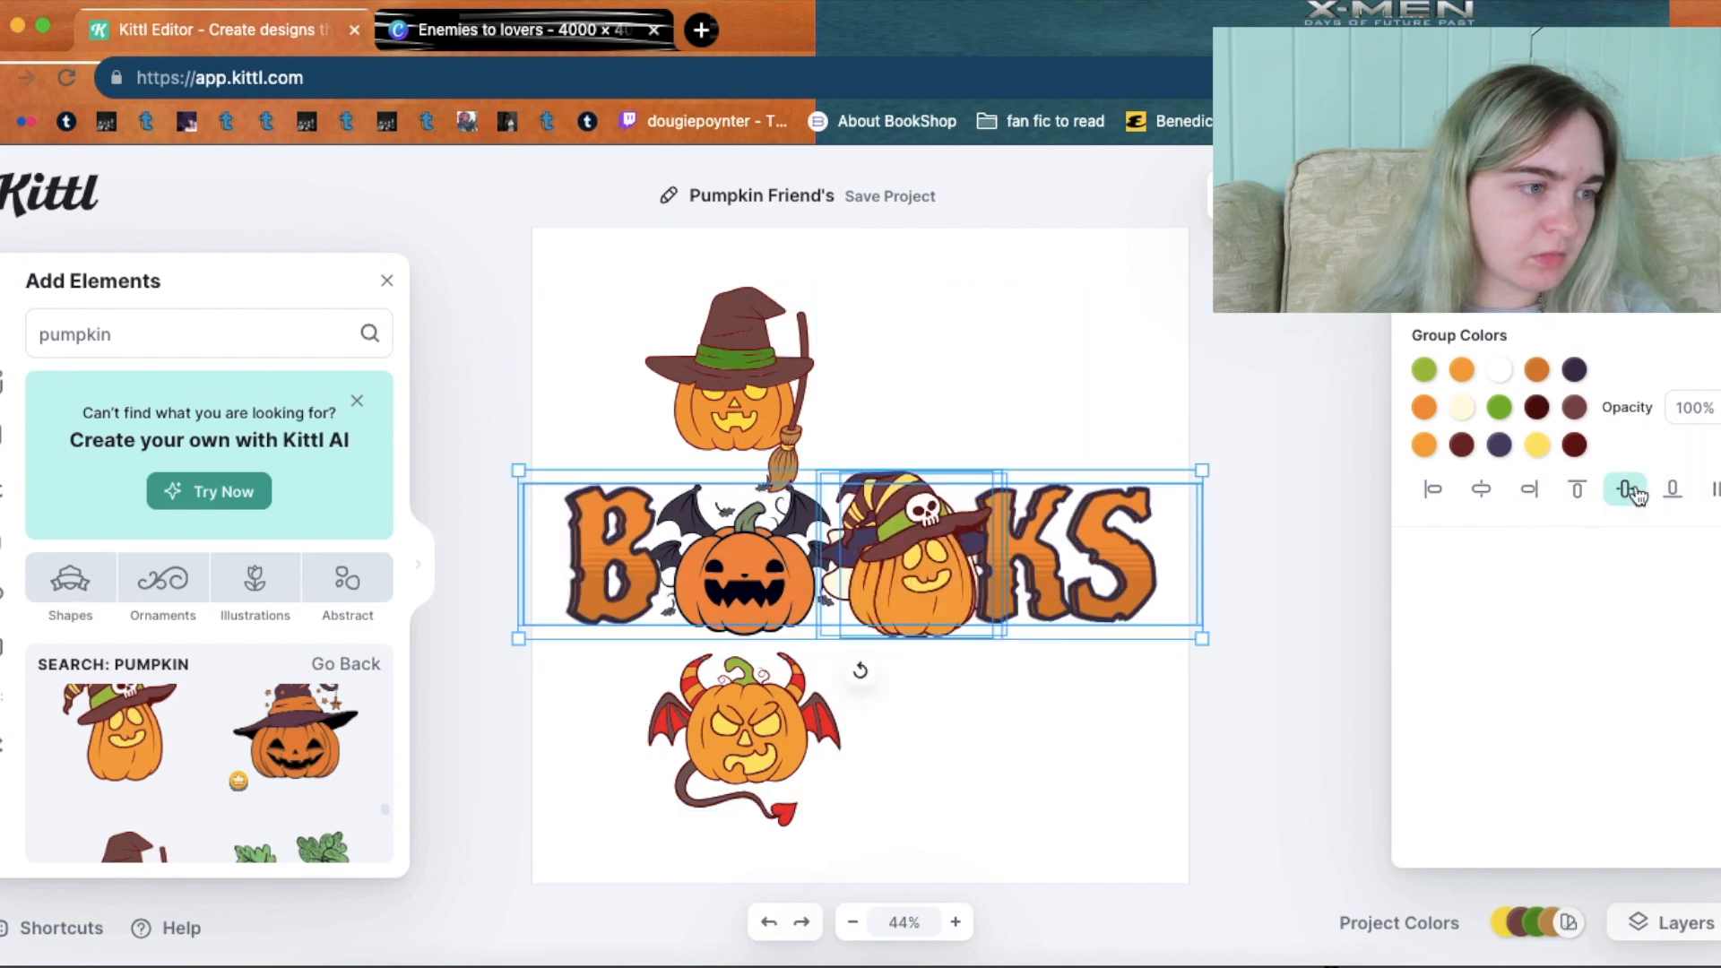
{"action": "left_click", "coordinate": [771, 930]}
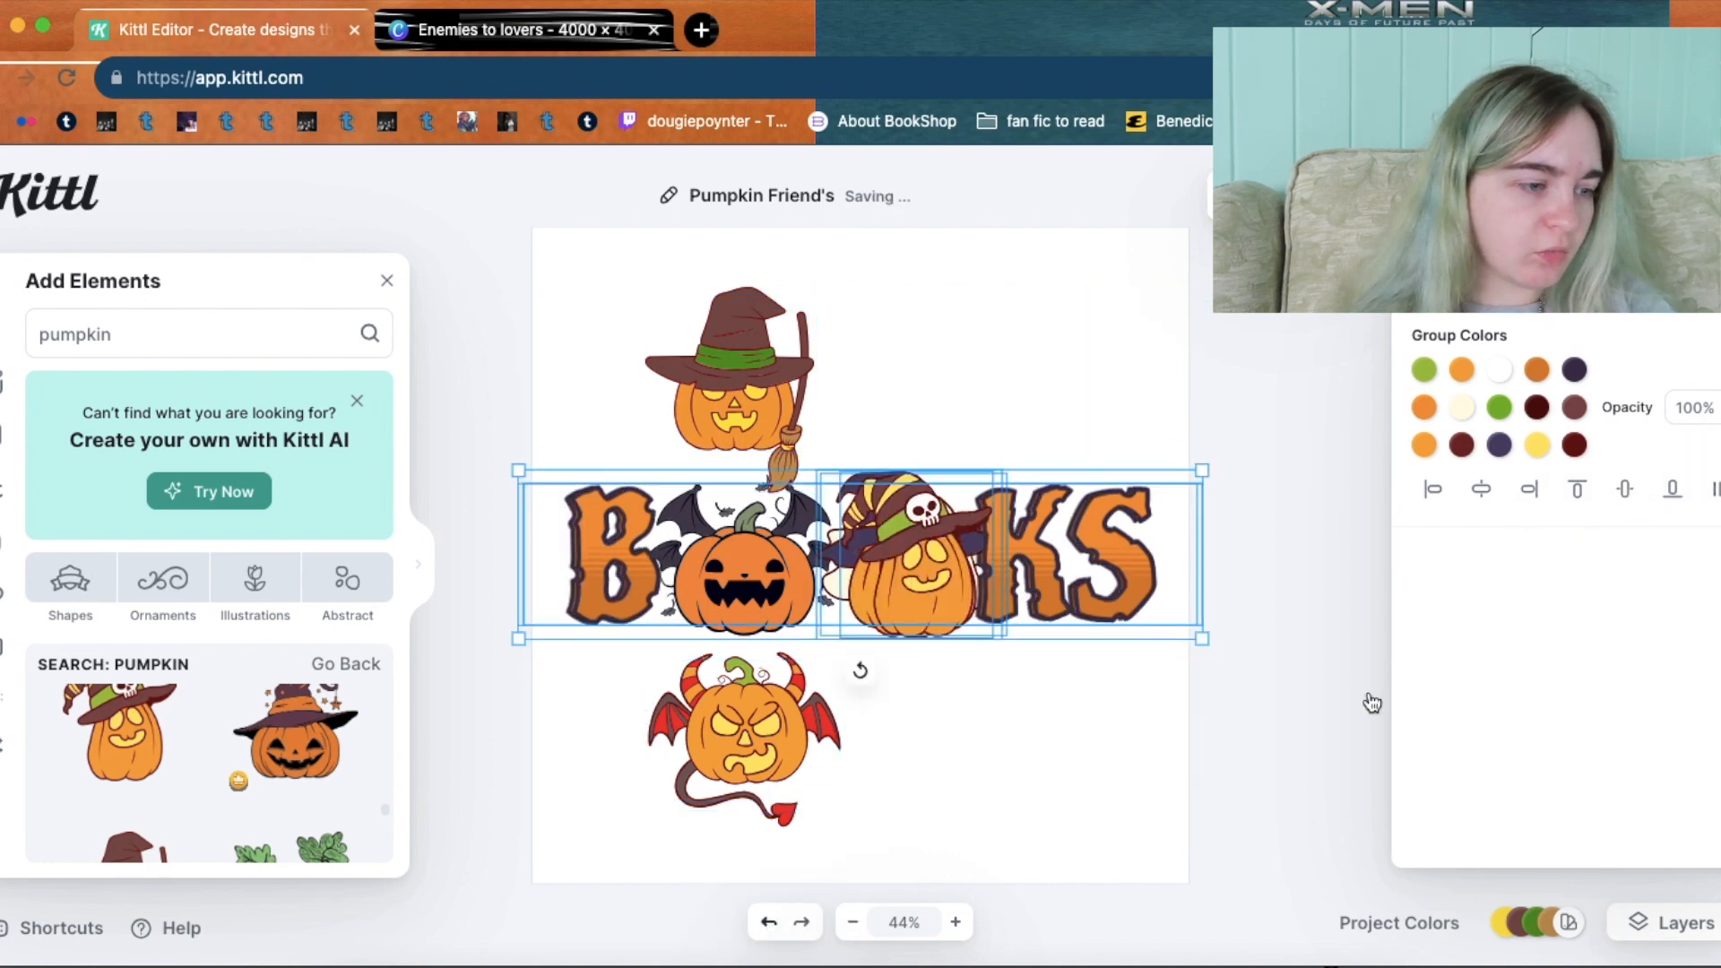
{"action": "left_click", "coordinate": [1714, 490]}
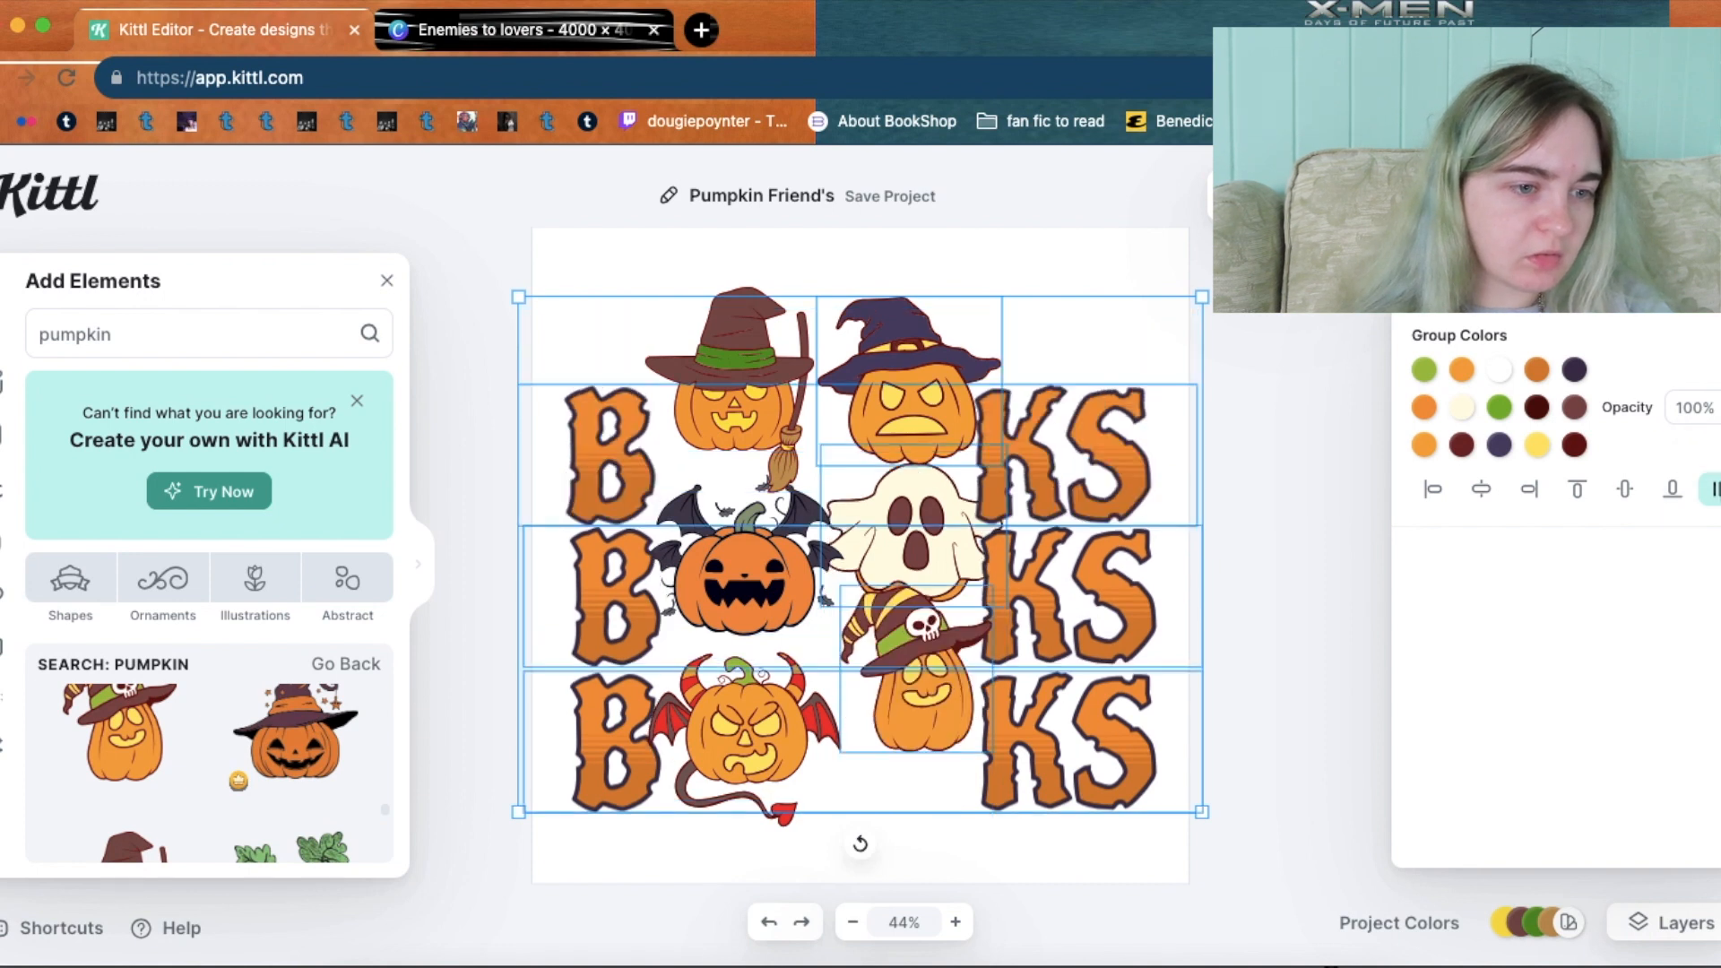
{"action": "left_click", "coordinate": [769, 925]}
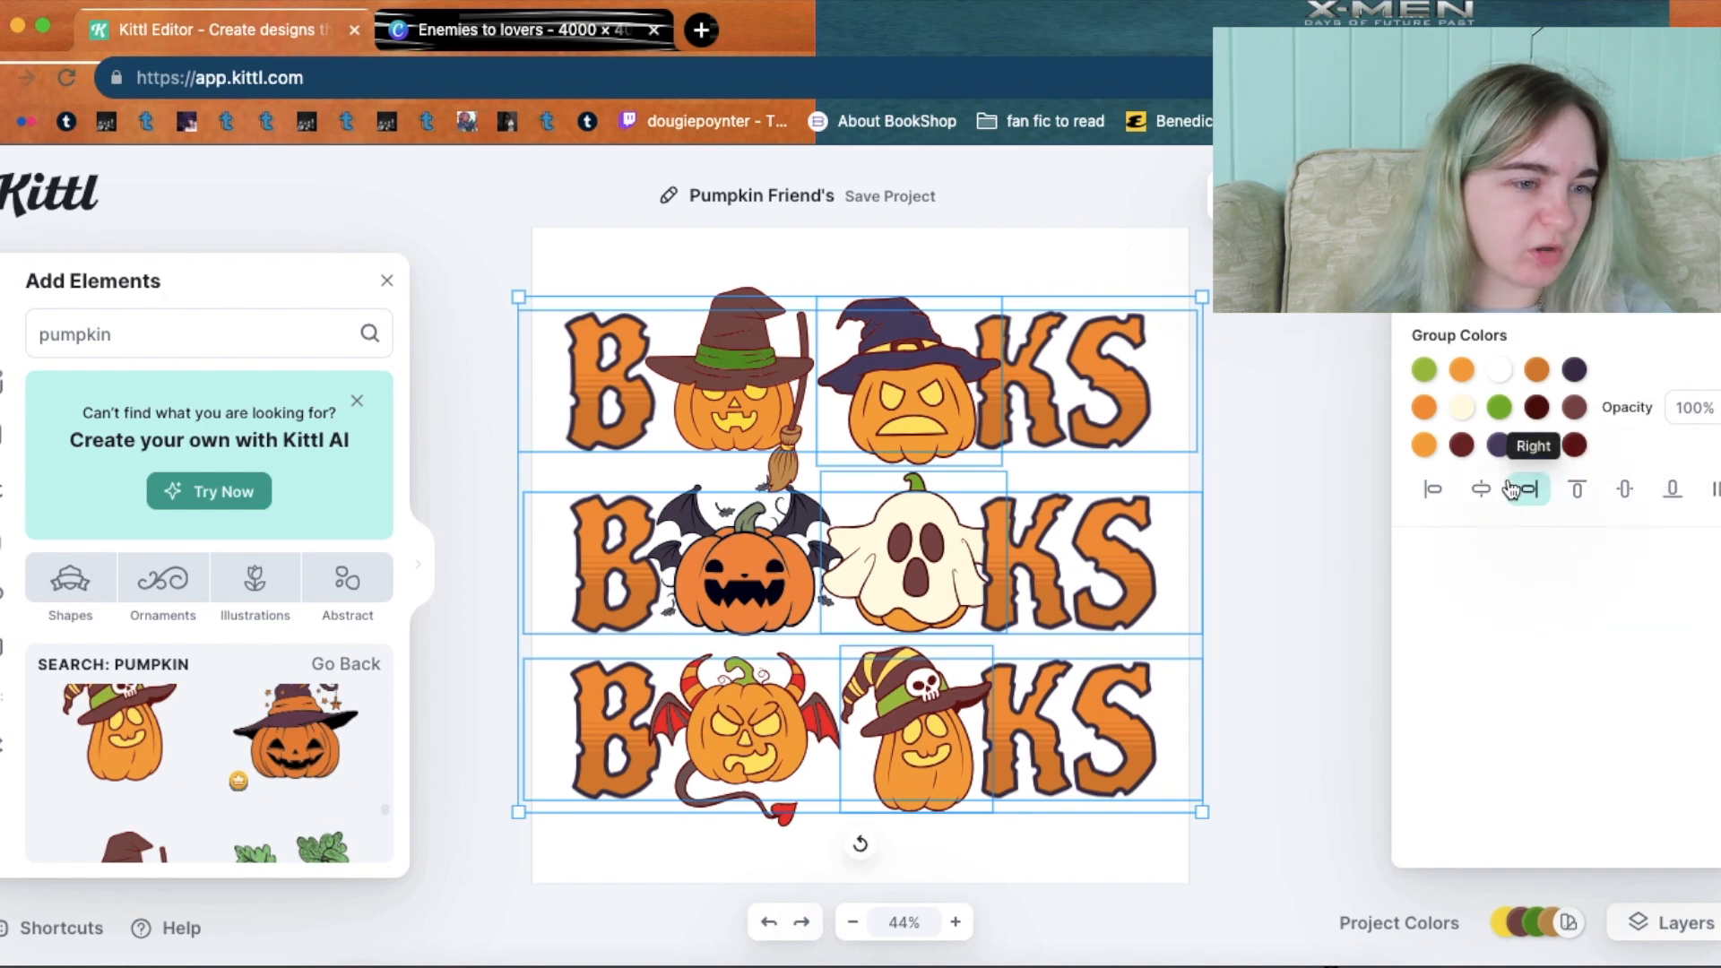
{"action": "left_click", "coordinate": [1293, 501]}
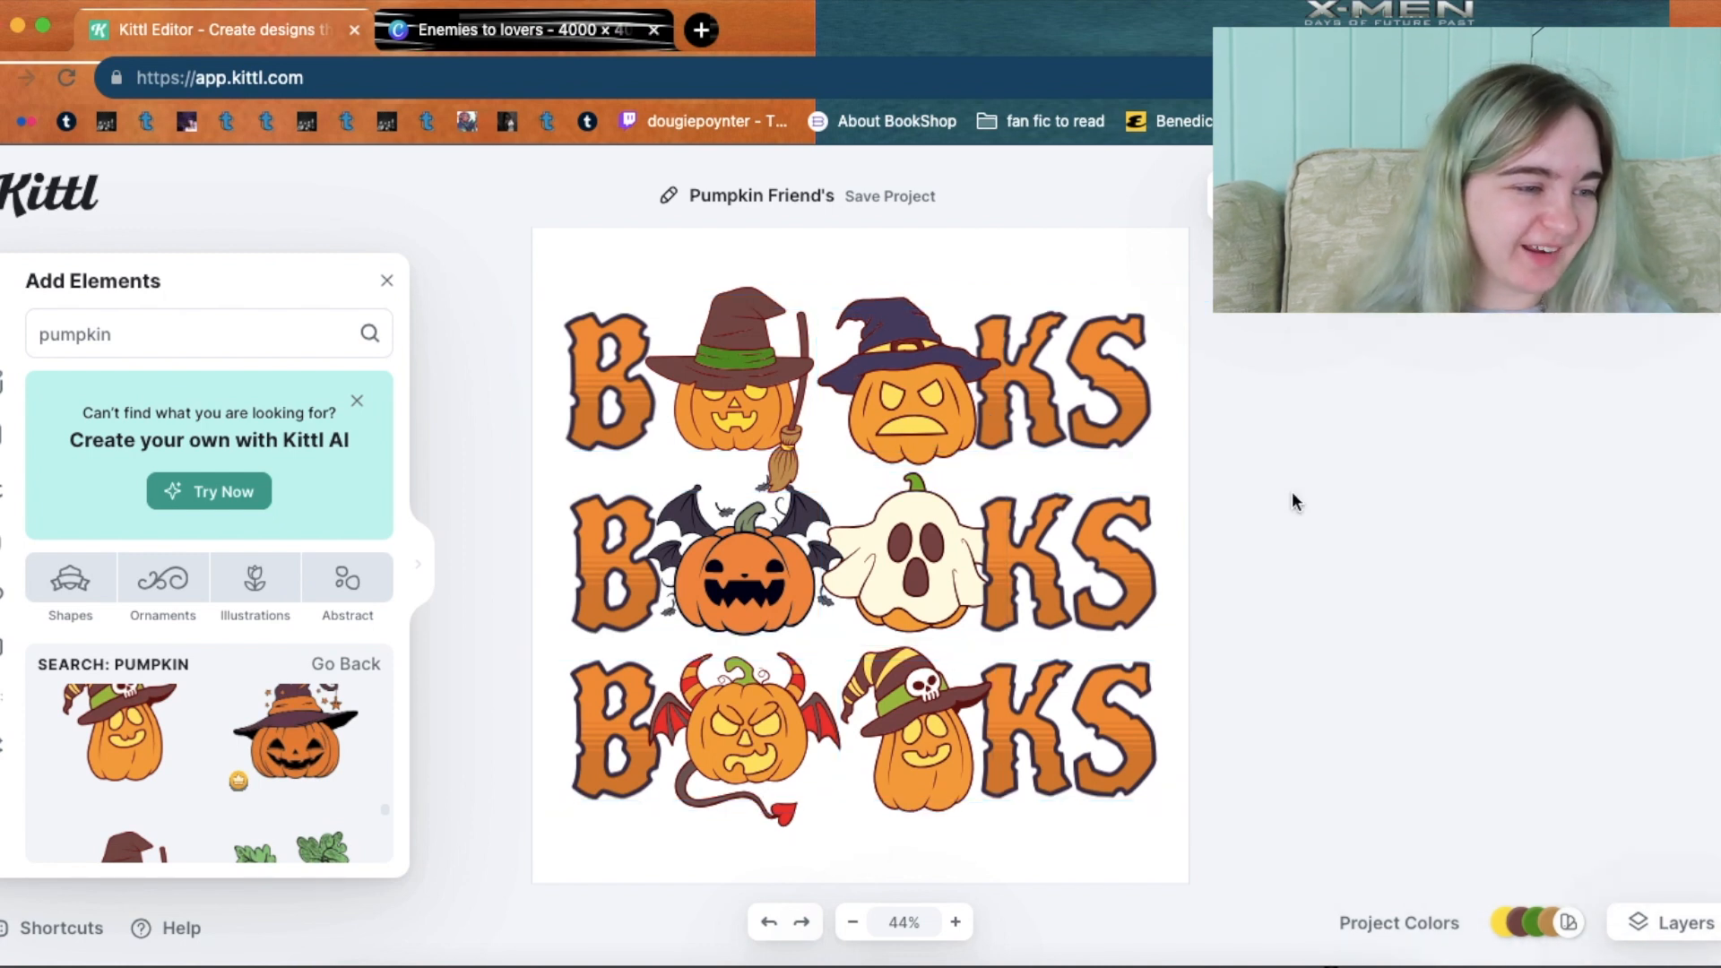
{"action": "left_click", "coordinate": [1057, 560]}
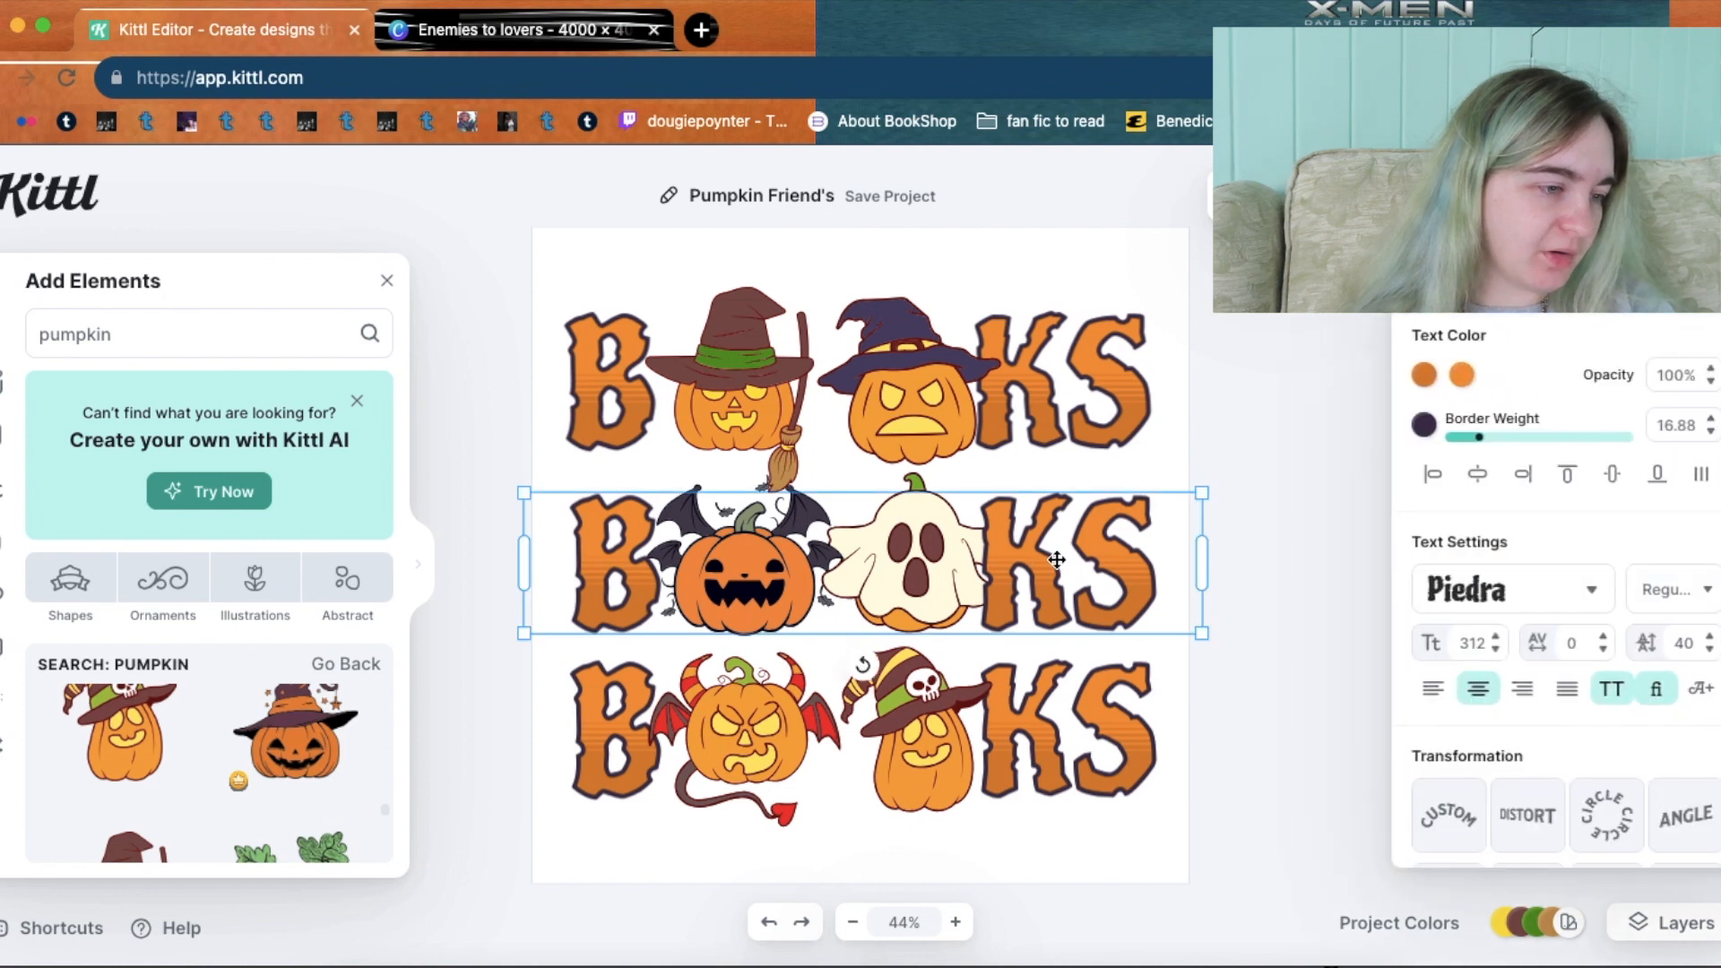
{"action": "left_click", "coordinate": [1322, 588]}
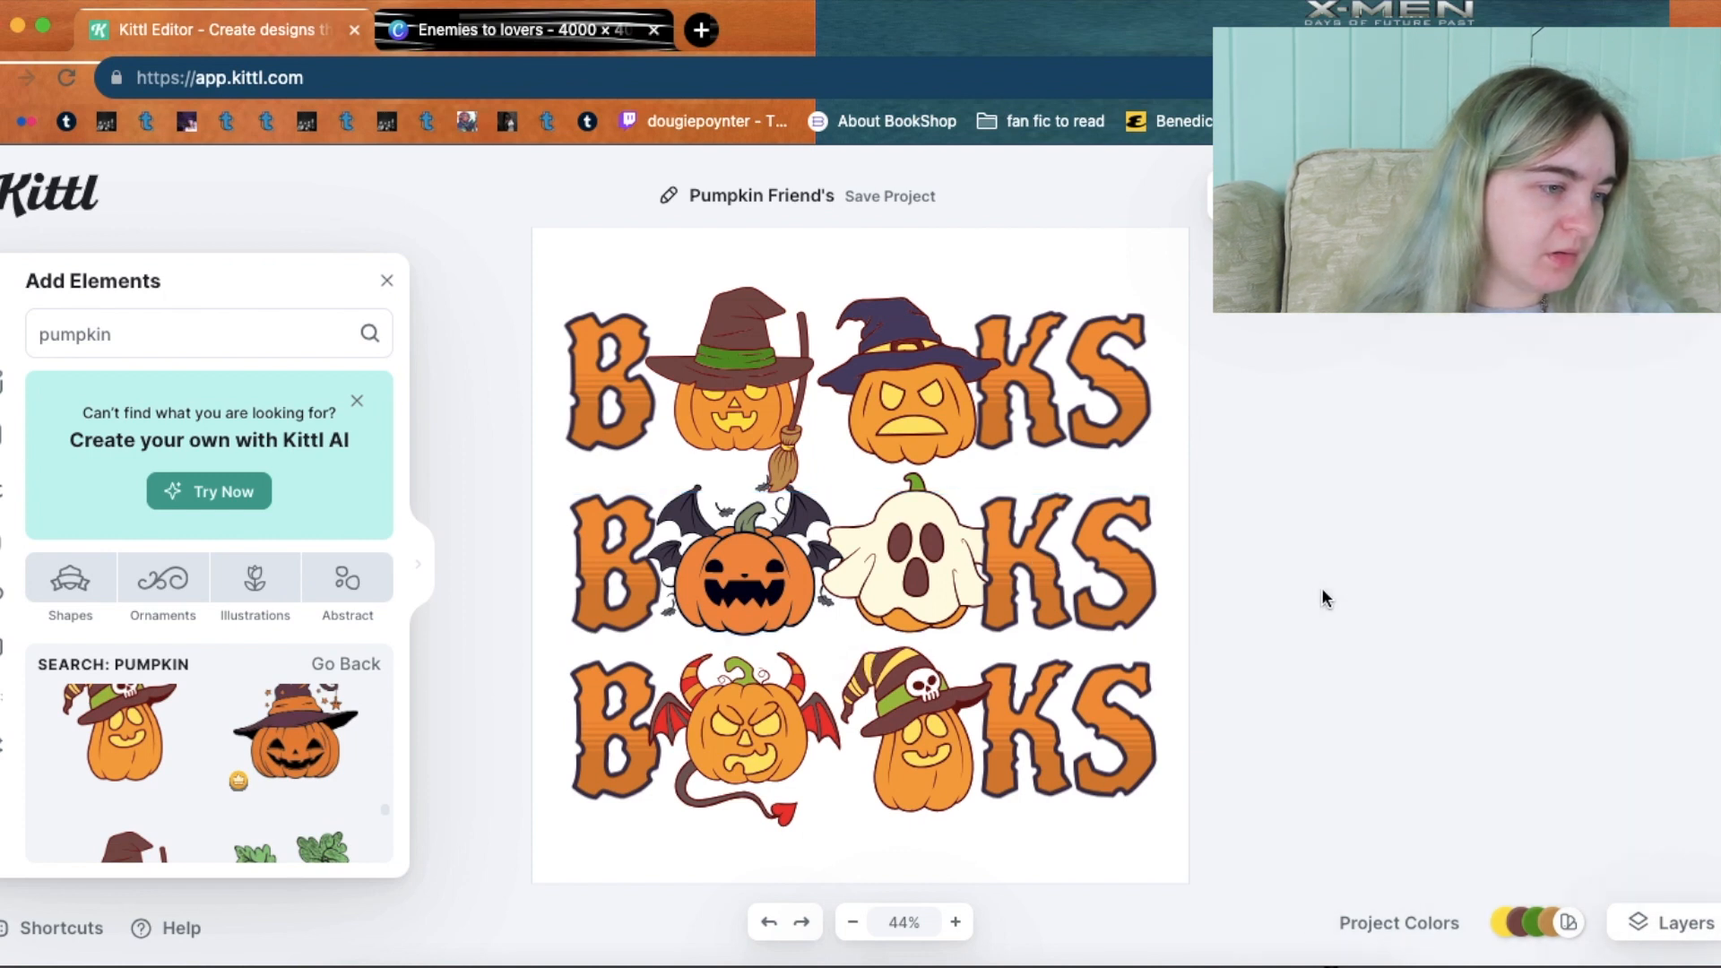
{"action": "left_click", "coordinate": [946, 547]}
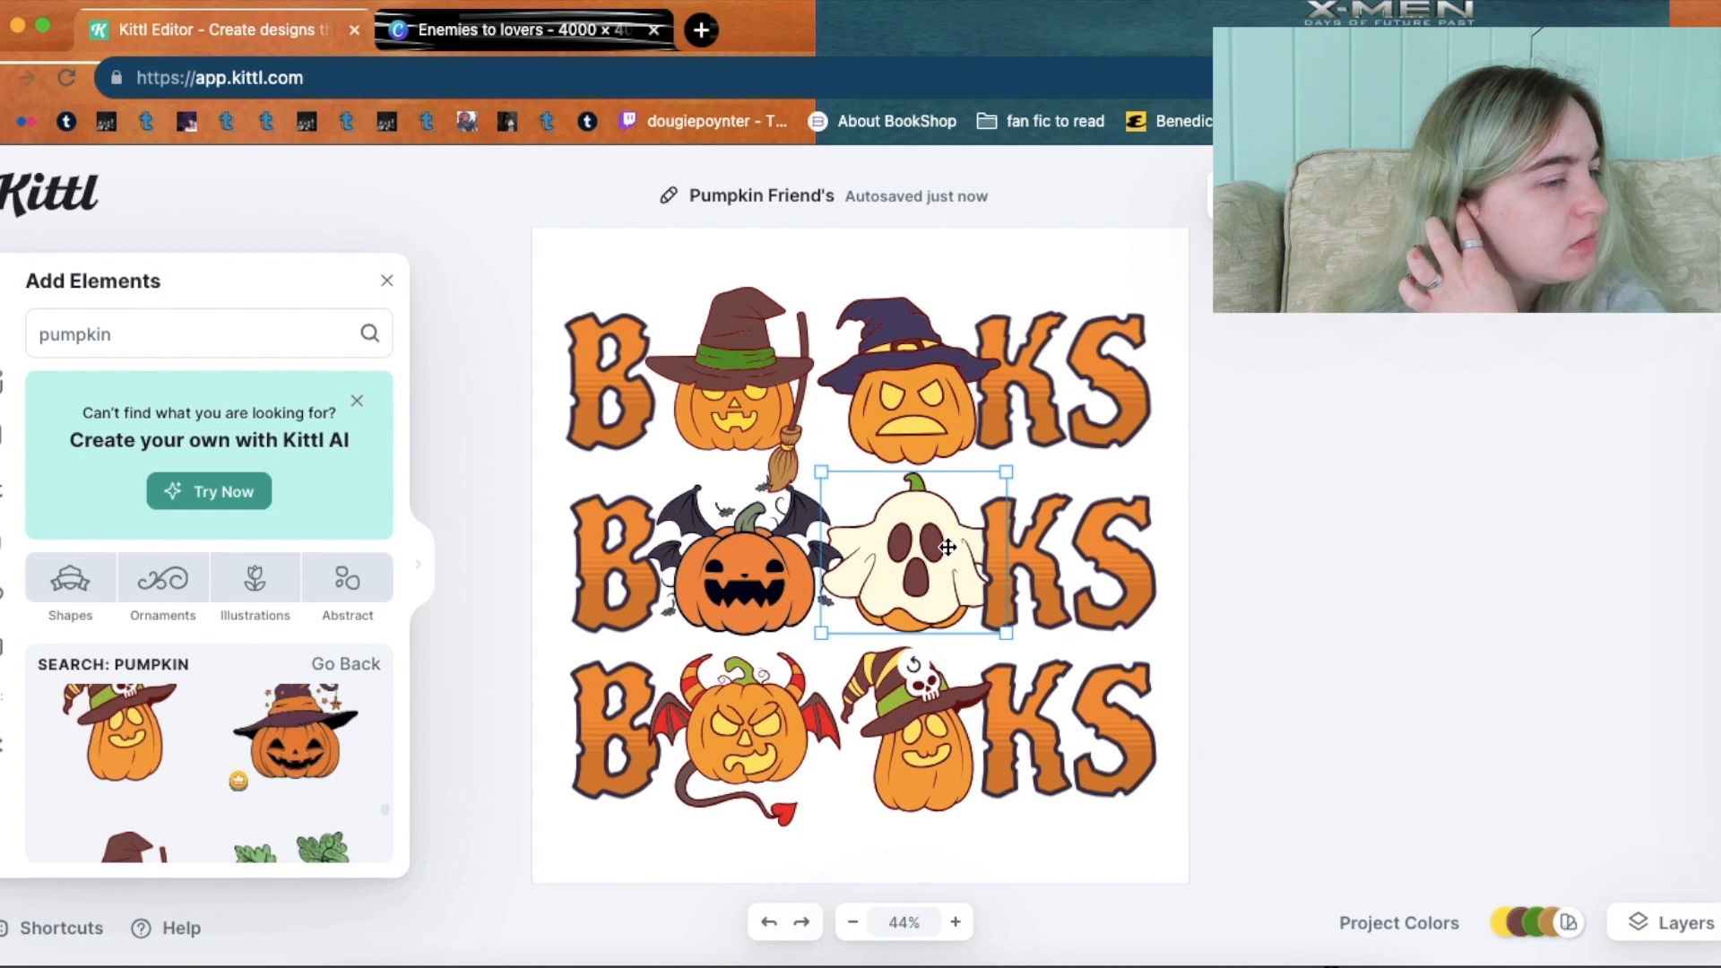
Bring the middle-row ghost in front of the neighbouring K, then select all three BOOKS rows.
{"action": "right_click", "coordinate": [926, 550]}
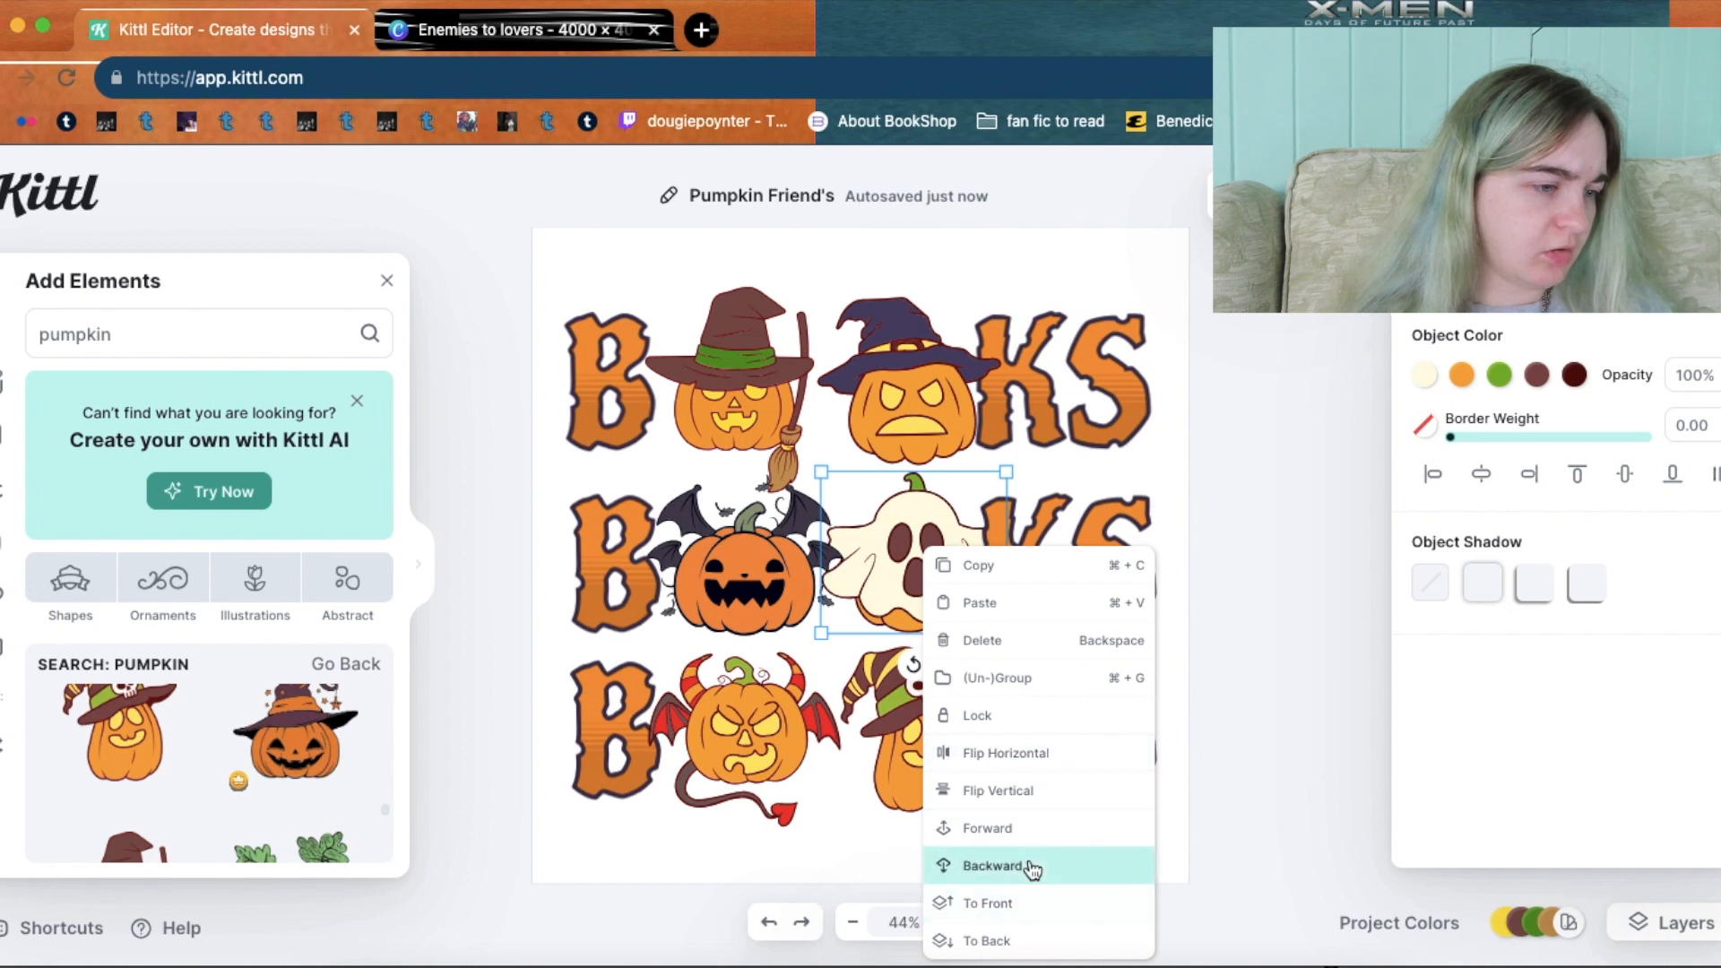
{"action": "left_click", "coordinate": [1037, 912]}
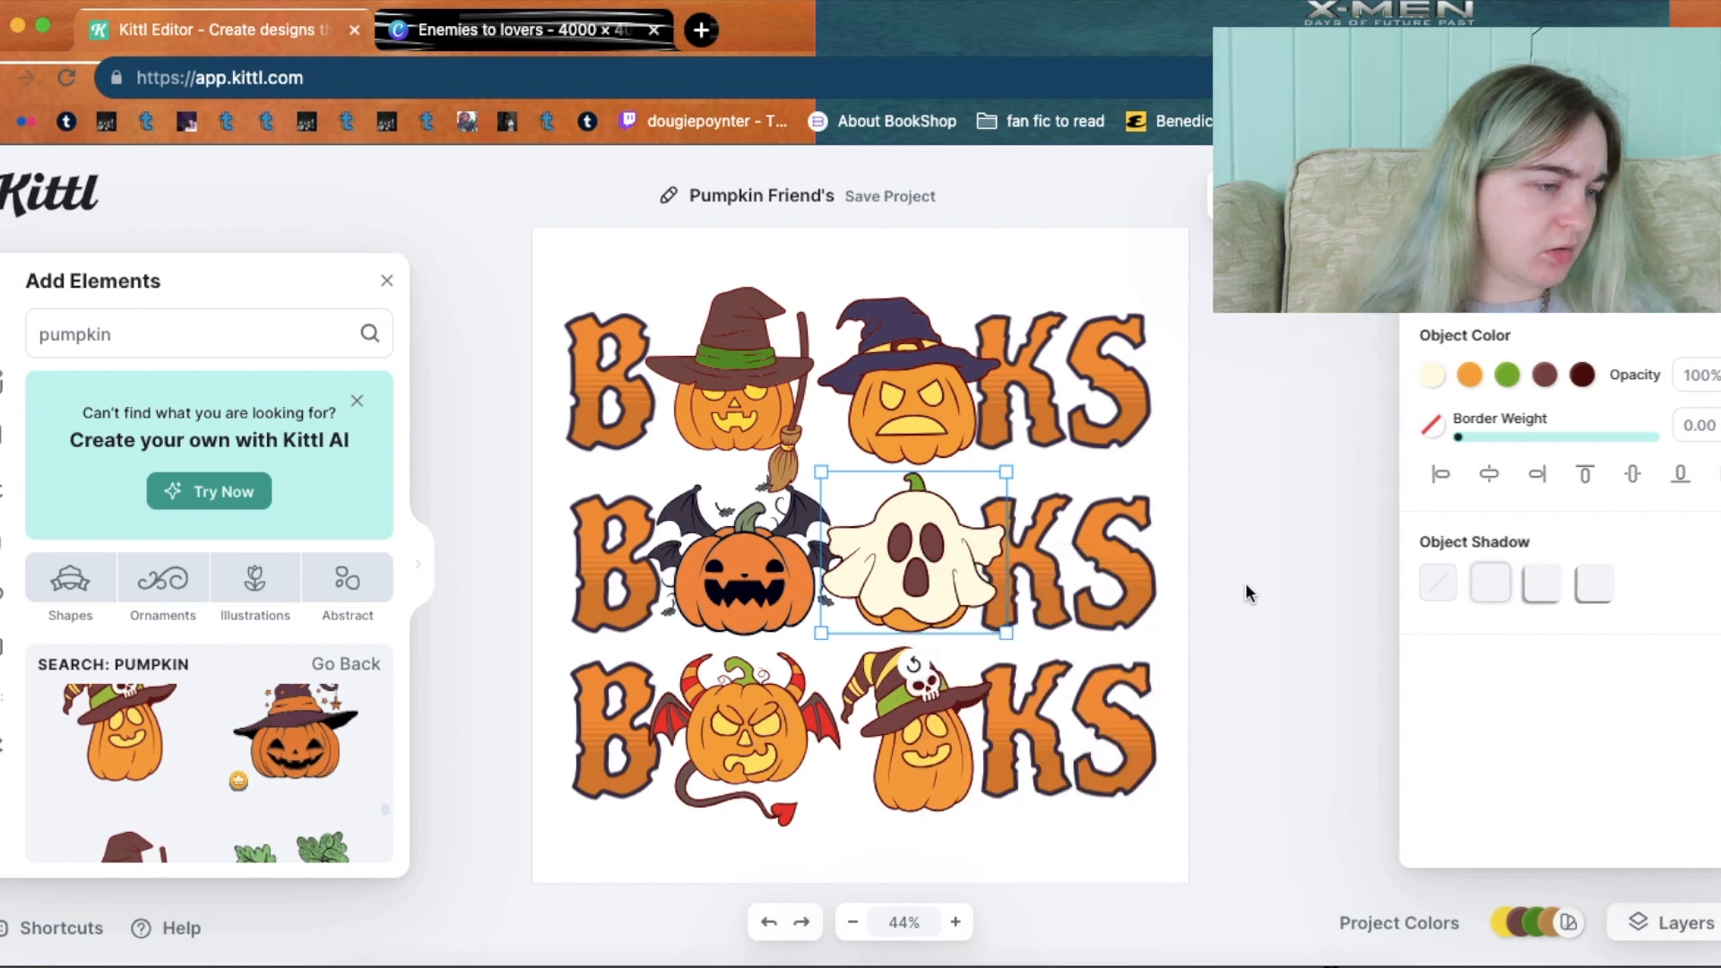
{"action": "left_click", "coordinate": [1246, 585]}
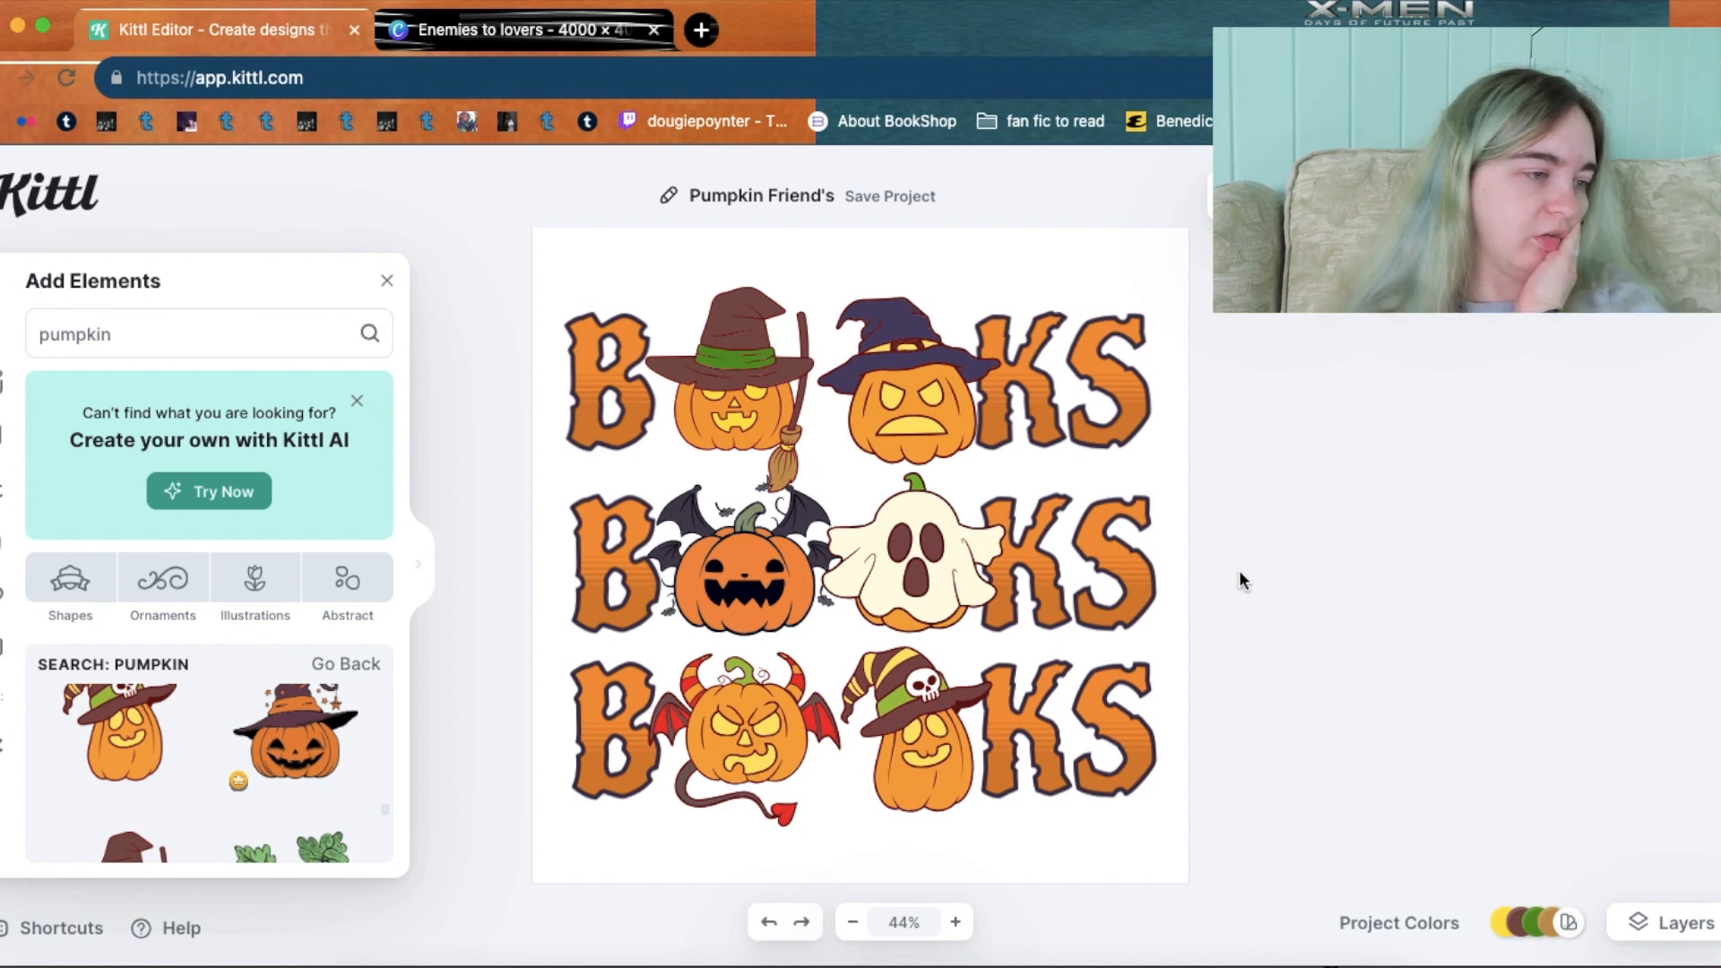
{"action": "left_click", "coordinate": [1097, 370]}
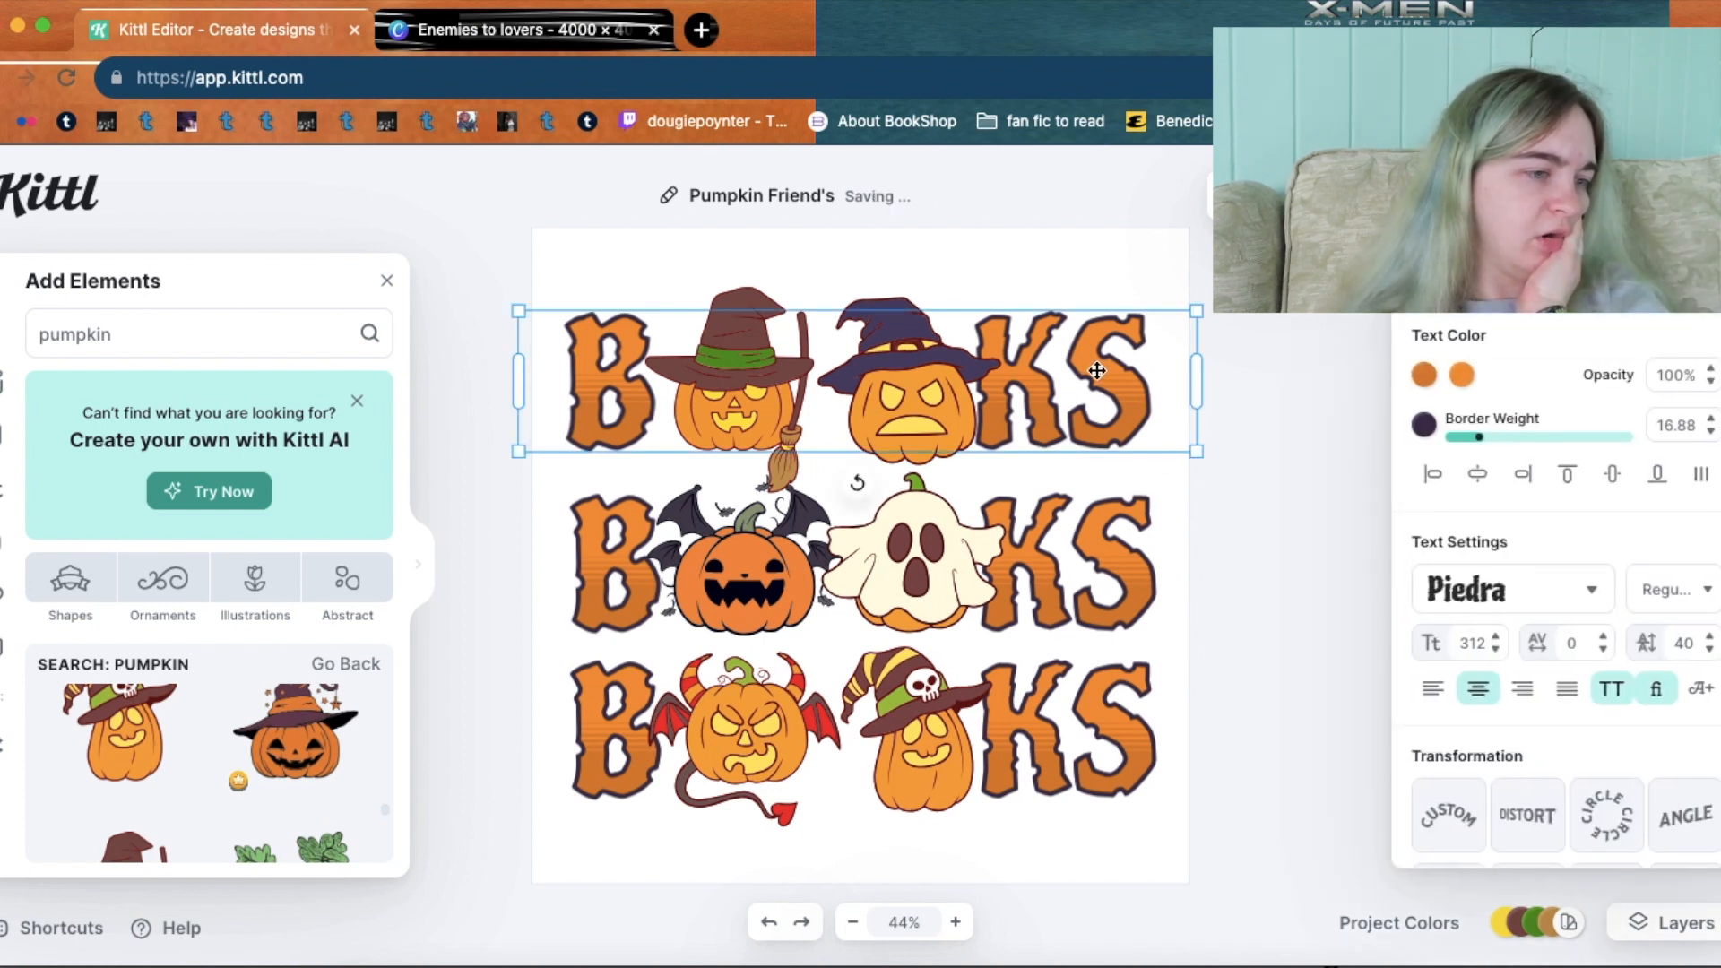
{"action": "left_click", "coordinate": [1256, 386]}
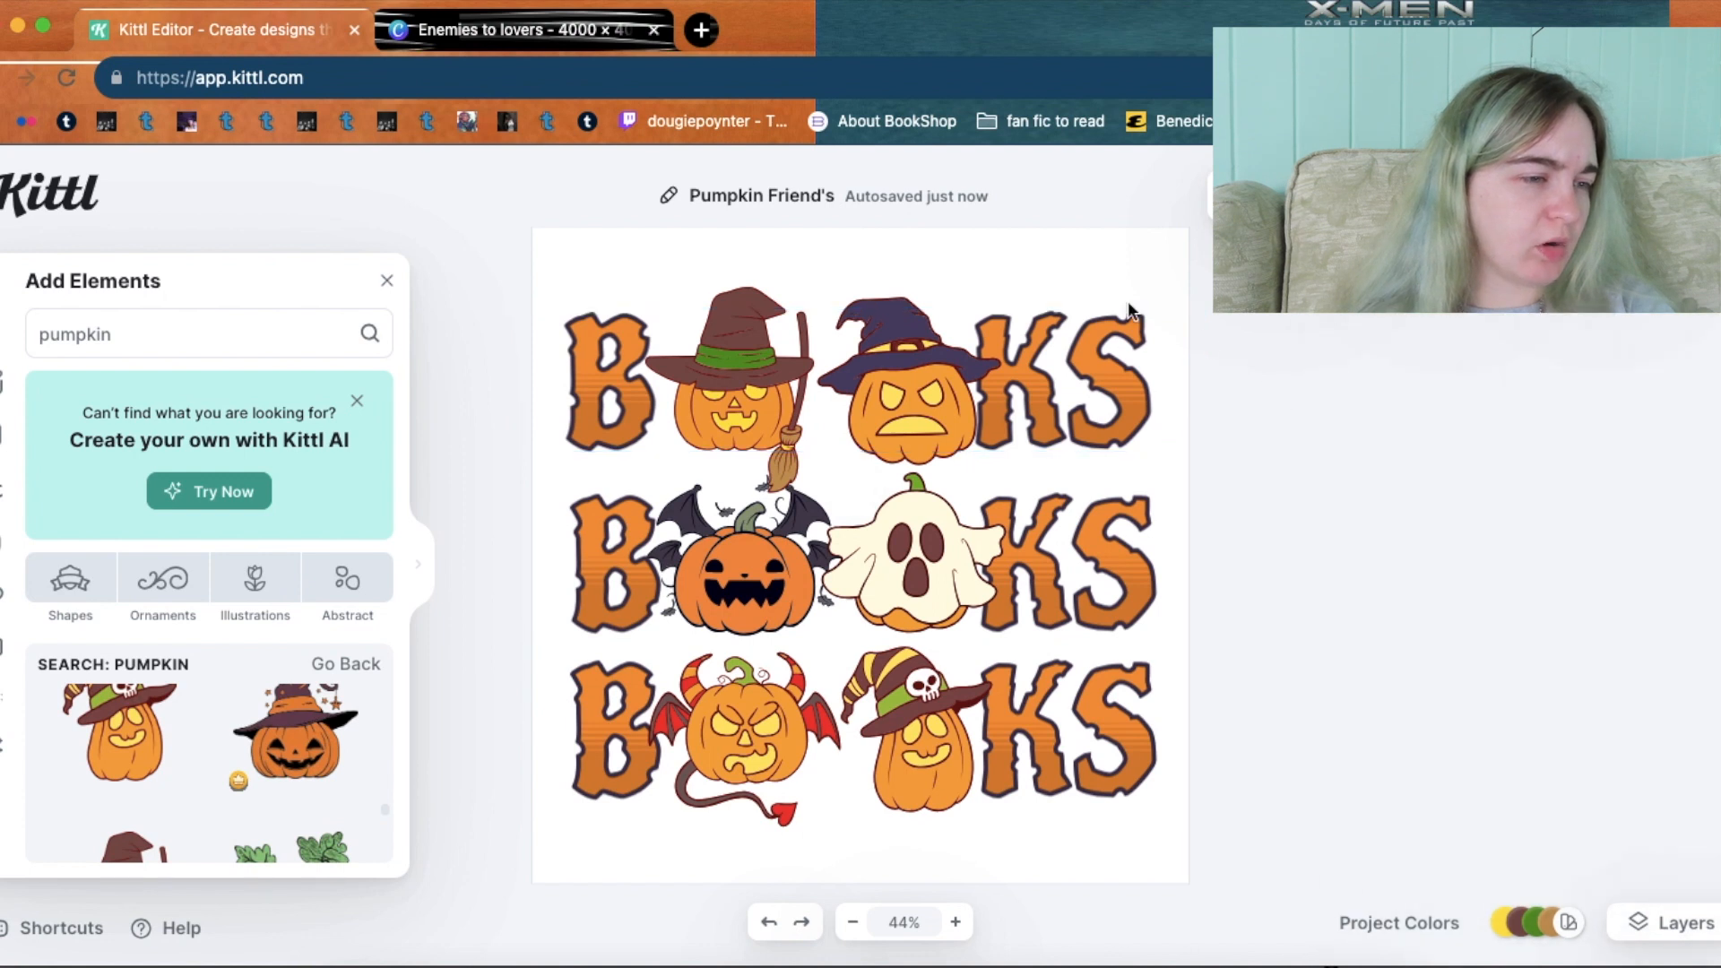
{"action": "left_click_drag", "start_coordinate": [1116, 267], "coordinate": [1103, 766]}
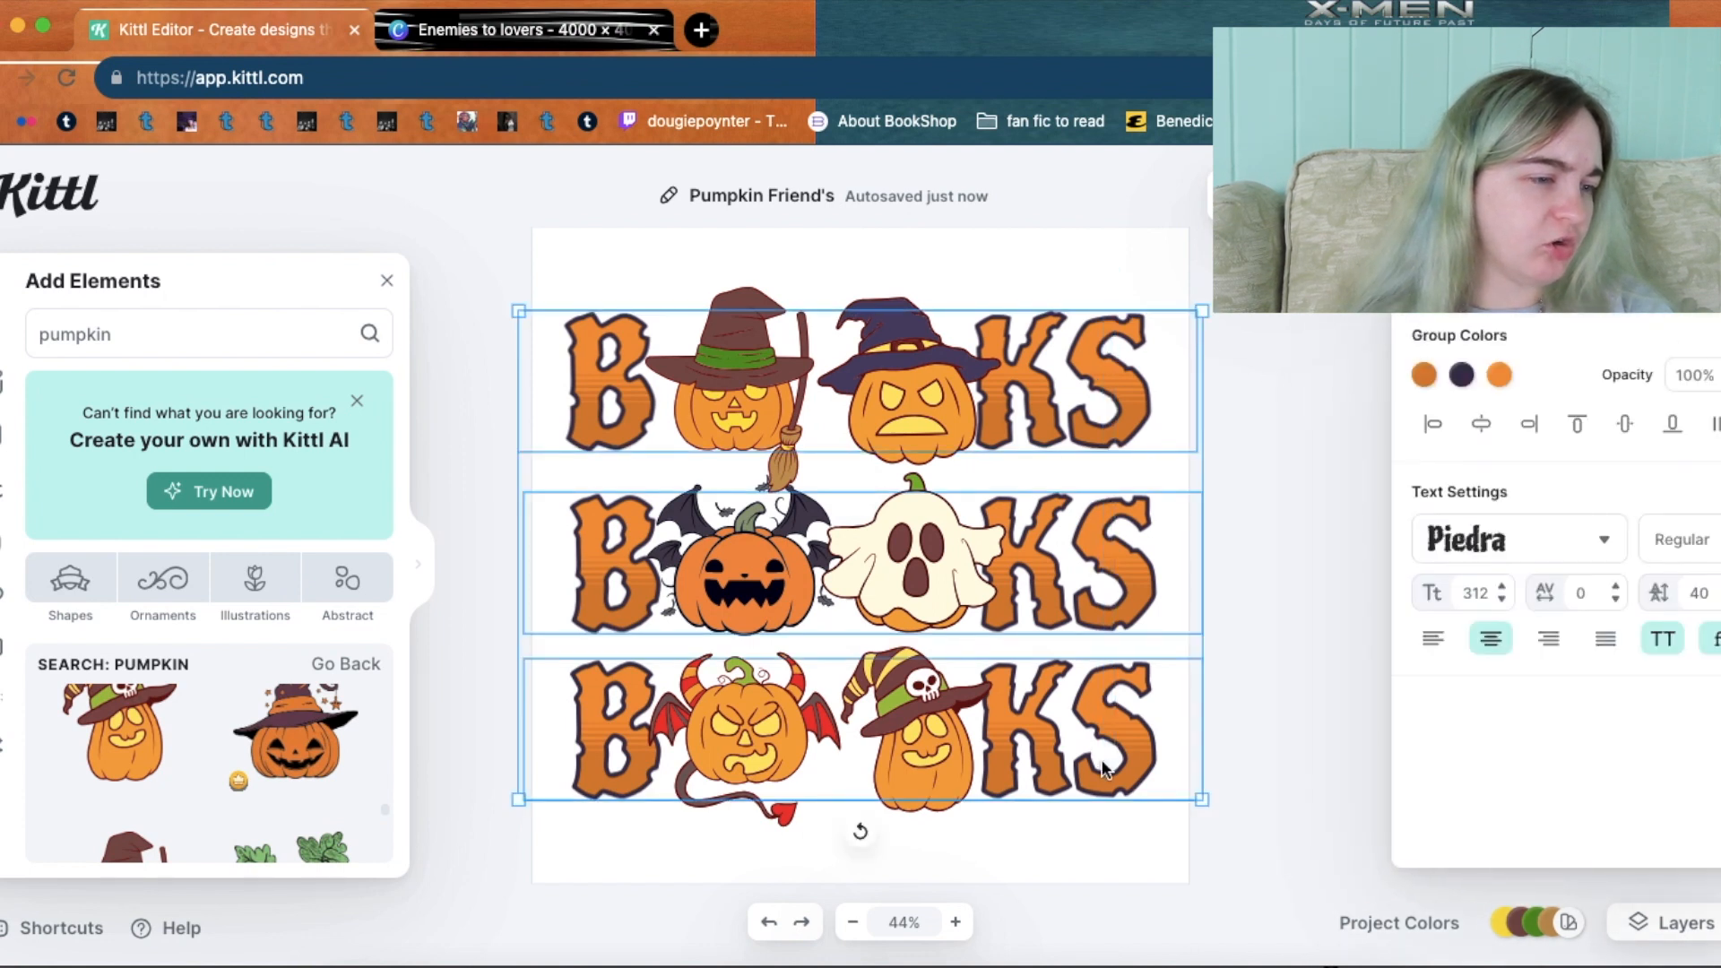
Replace the BOOKS letters' gradient colours with a flat light orange (ffa039).
{"action": "left_click", "coordinate": [1426, 375]}
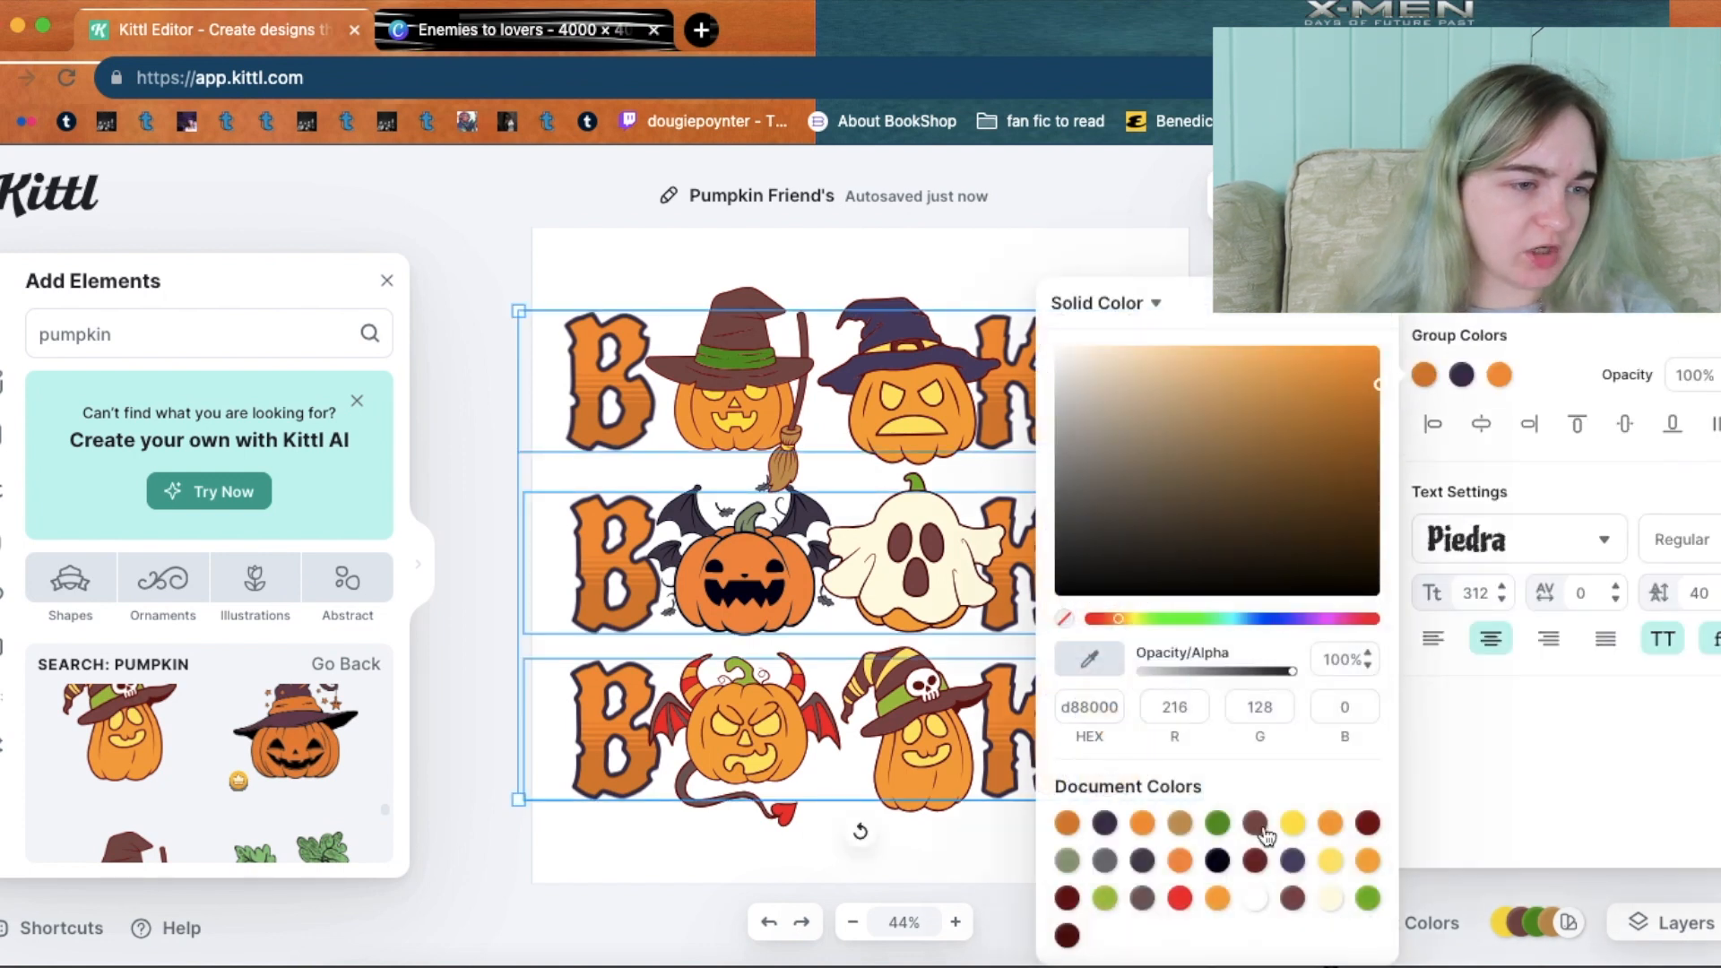
{"action": "left_click", "coordinate": [1217, 901]}
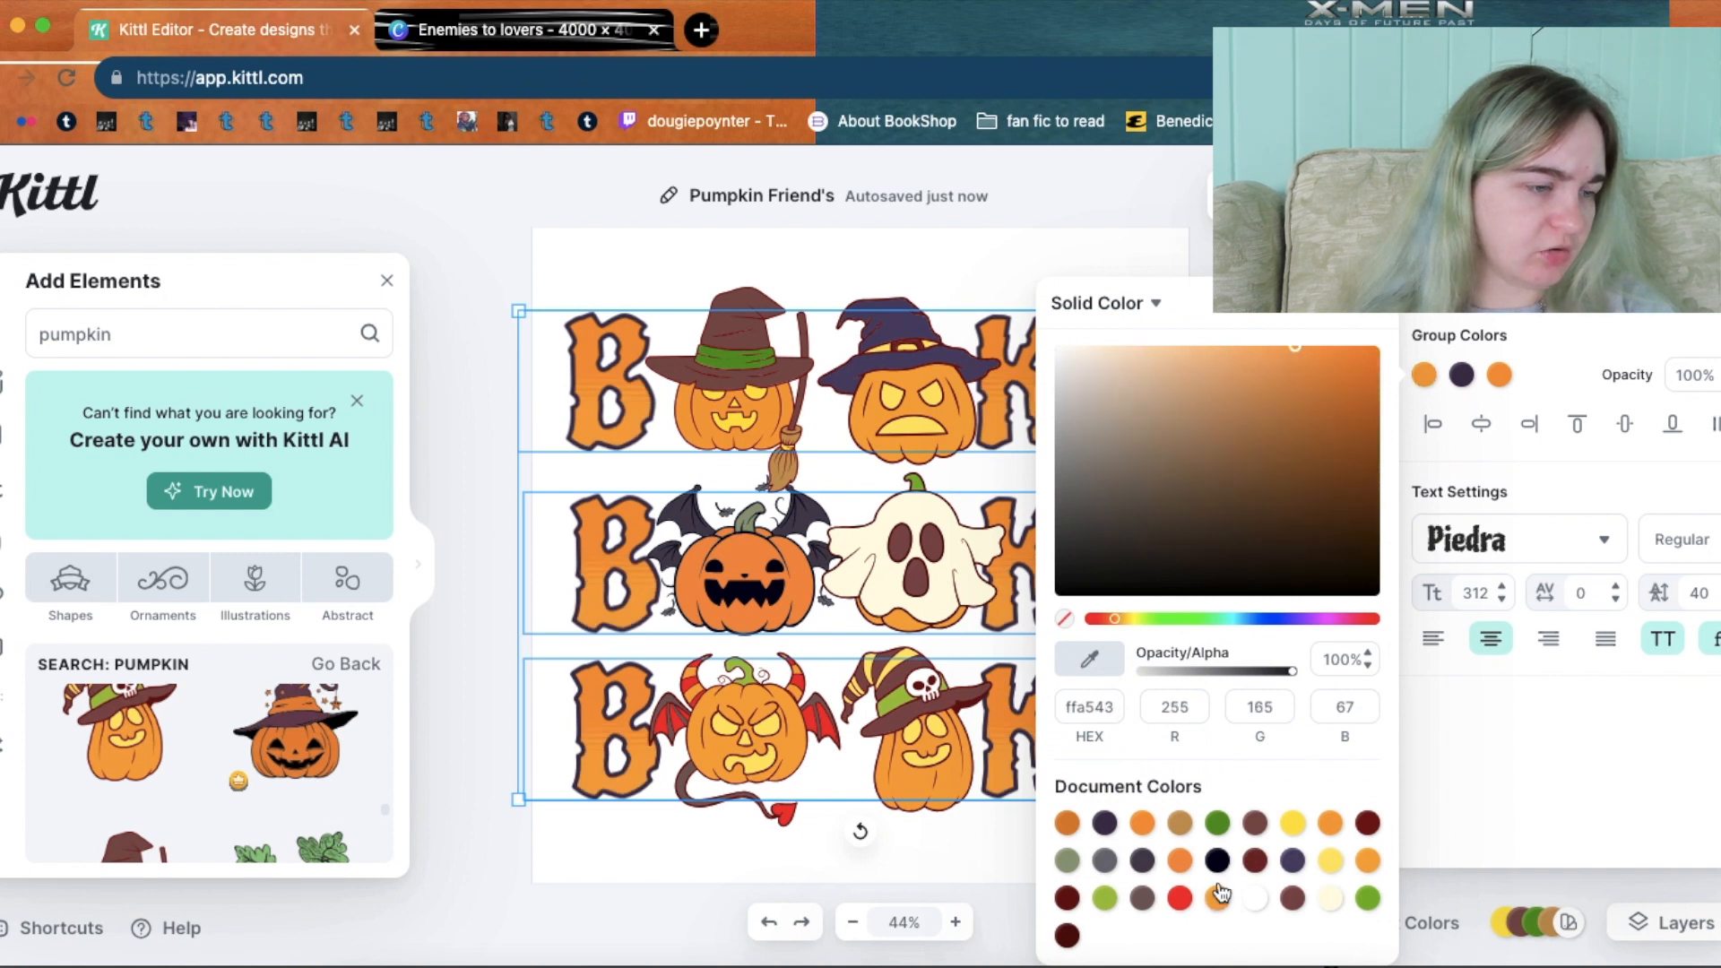
{"action": "left_click", "coordinate": [1499, 377]}
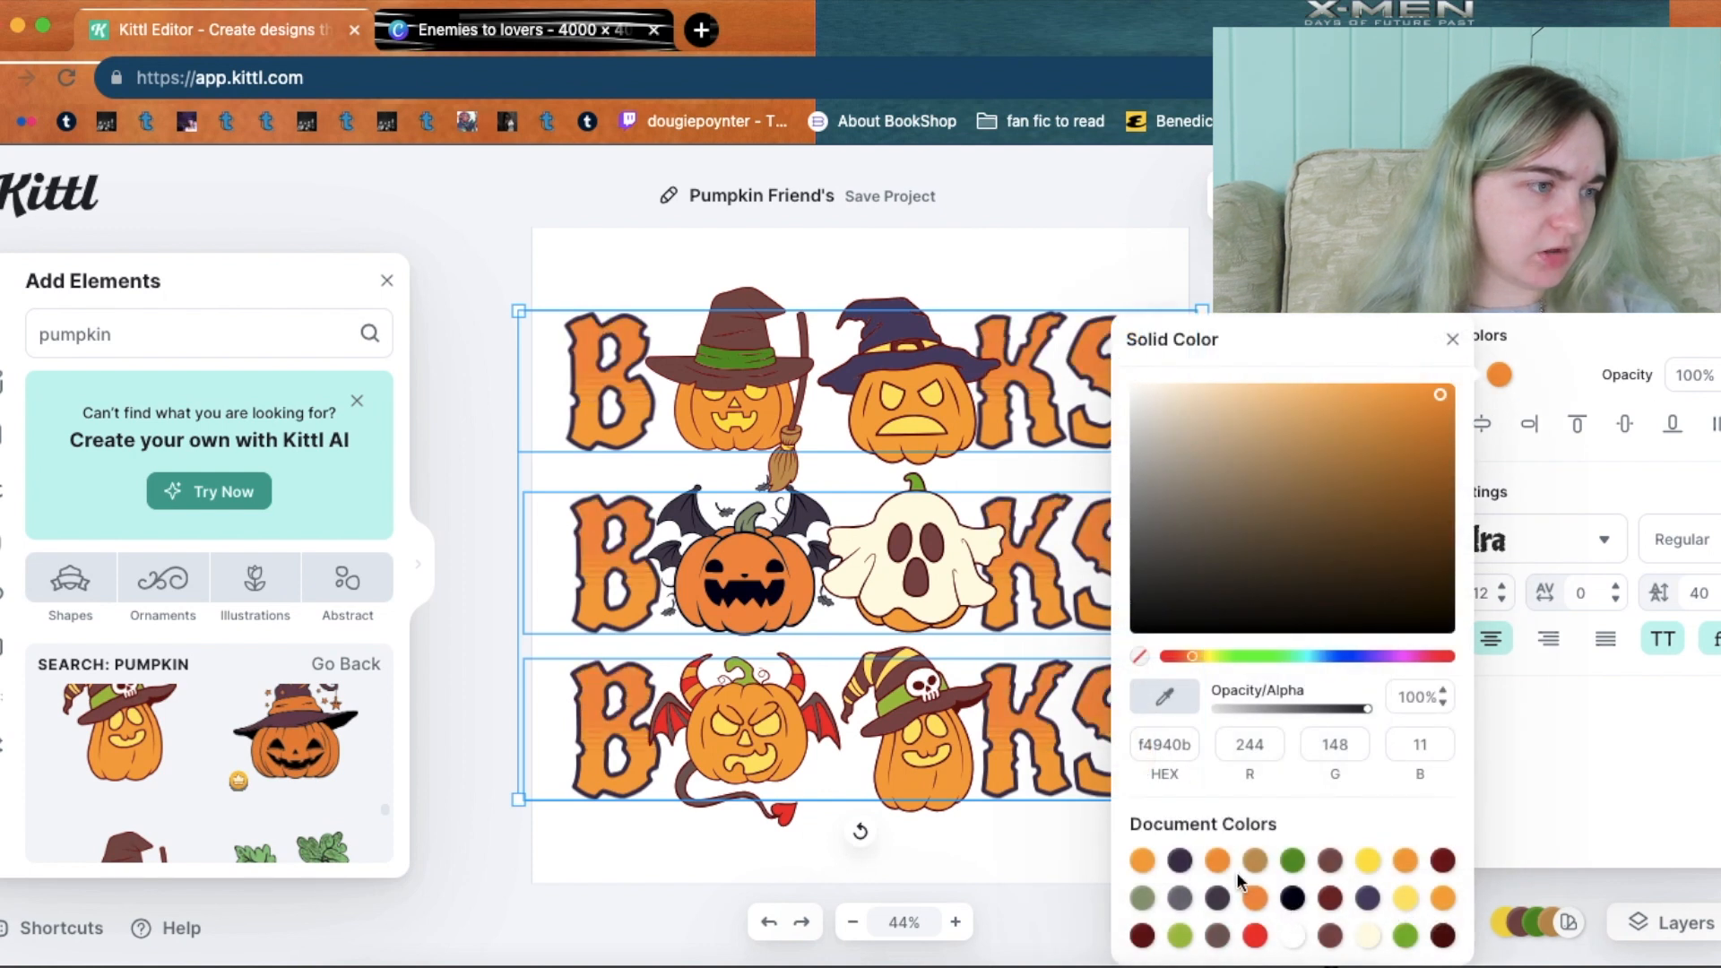
{"action": "left_click", "coordinate": [1150, 863]}
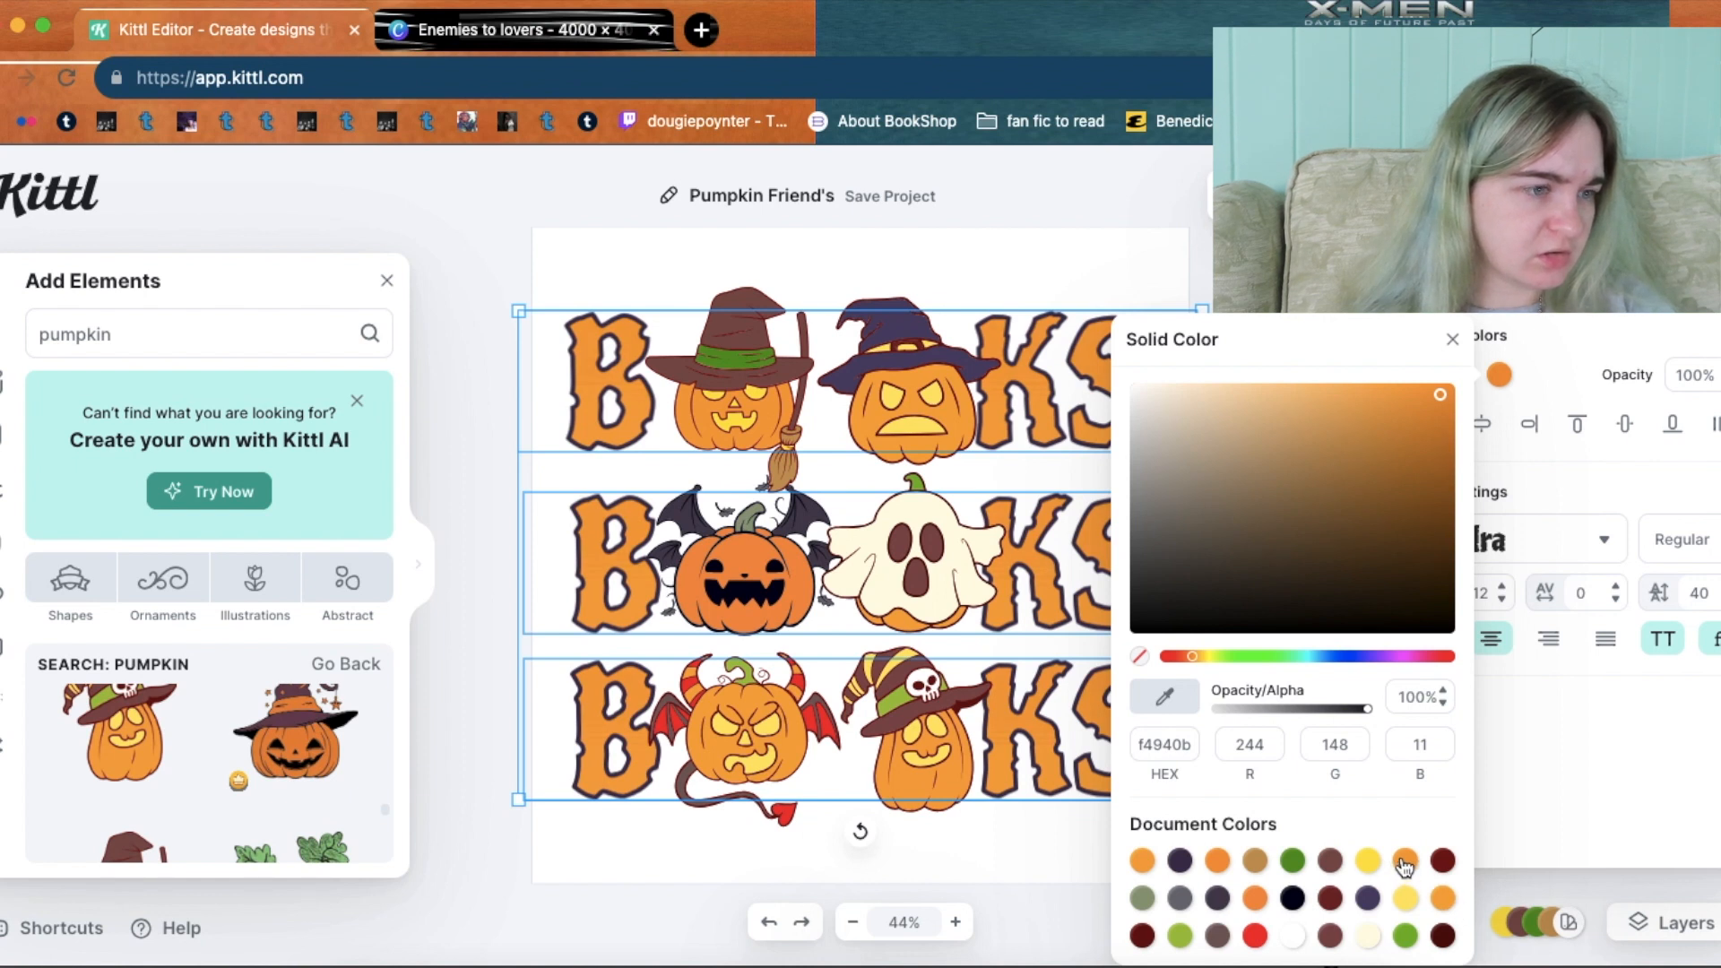
{"action": "left_click", "coordinate": [1404, 863]}
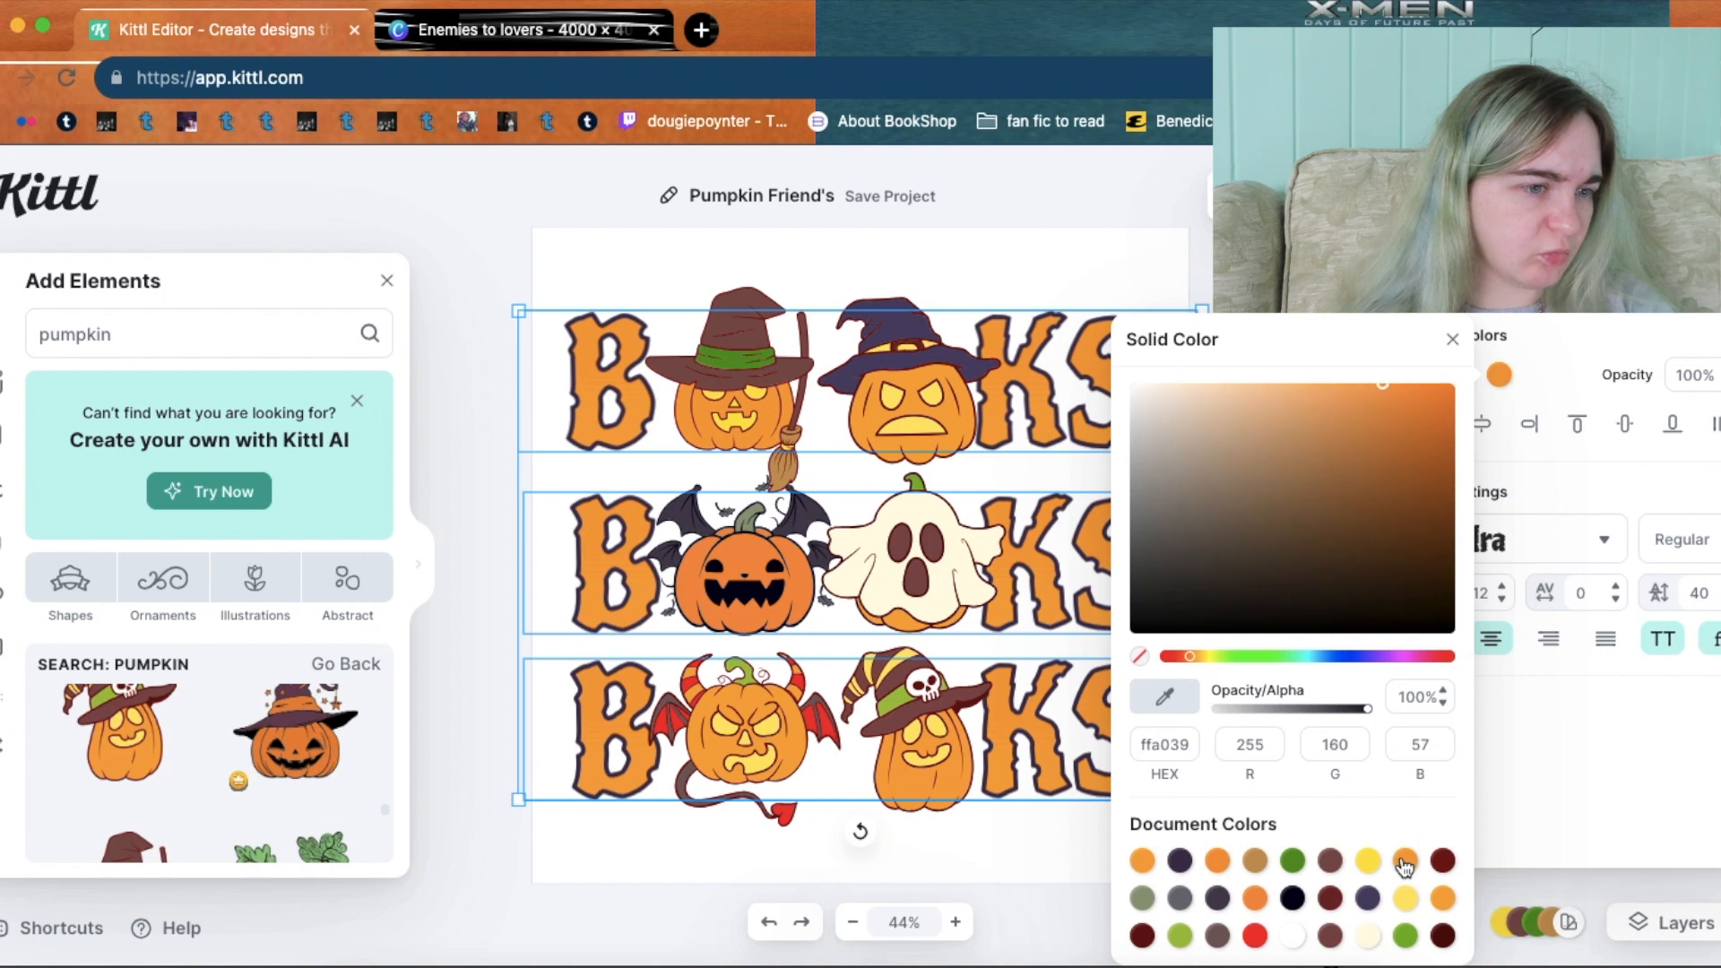
{"action": "left_click", "coordinate": [1574, 739]}
{"action": "left_click", "coordinate": [1334, 509]}
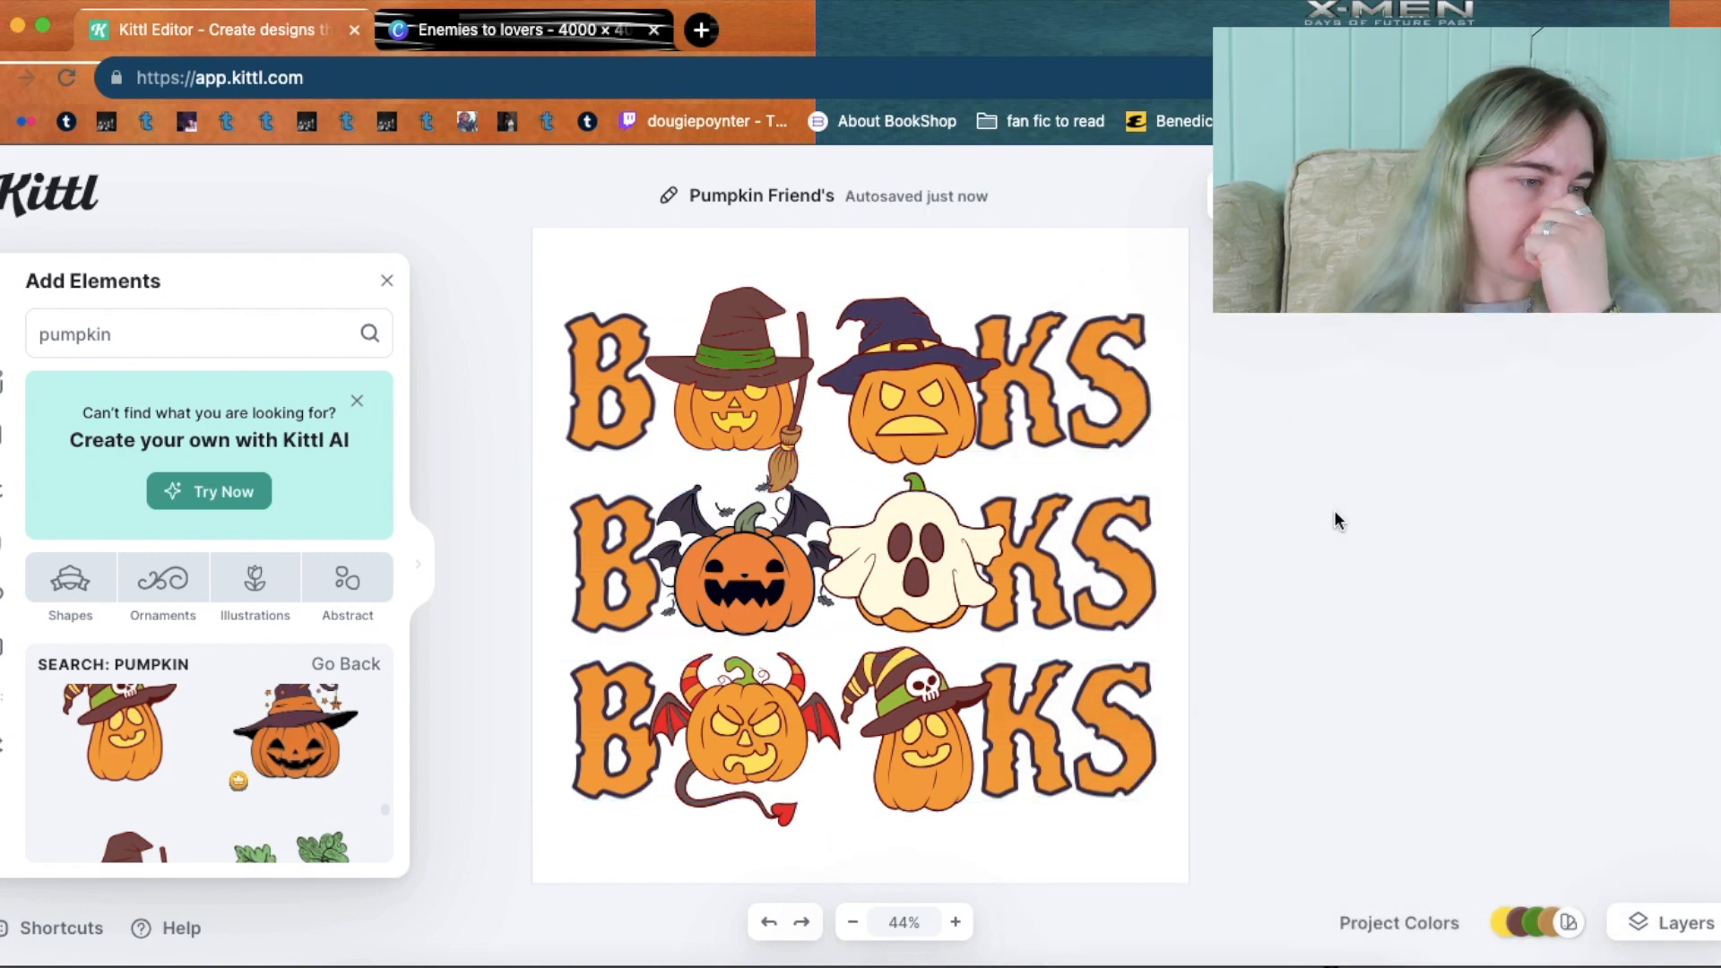
Enlarge the devil pumpkin slightly and nudge it up.
{"action": "left_click", "coordinate": [772, 706]}
{"action": "left_click_drag", "start_coordinate": [848, 833], "coordinate": [861, 844]}
{"action": "left_click_drag", "start_coordinate": [792, 753], "coordinate": [792, 747]}
{"action": "left_click", "coordinate": [1298, 707]}
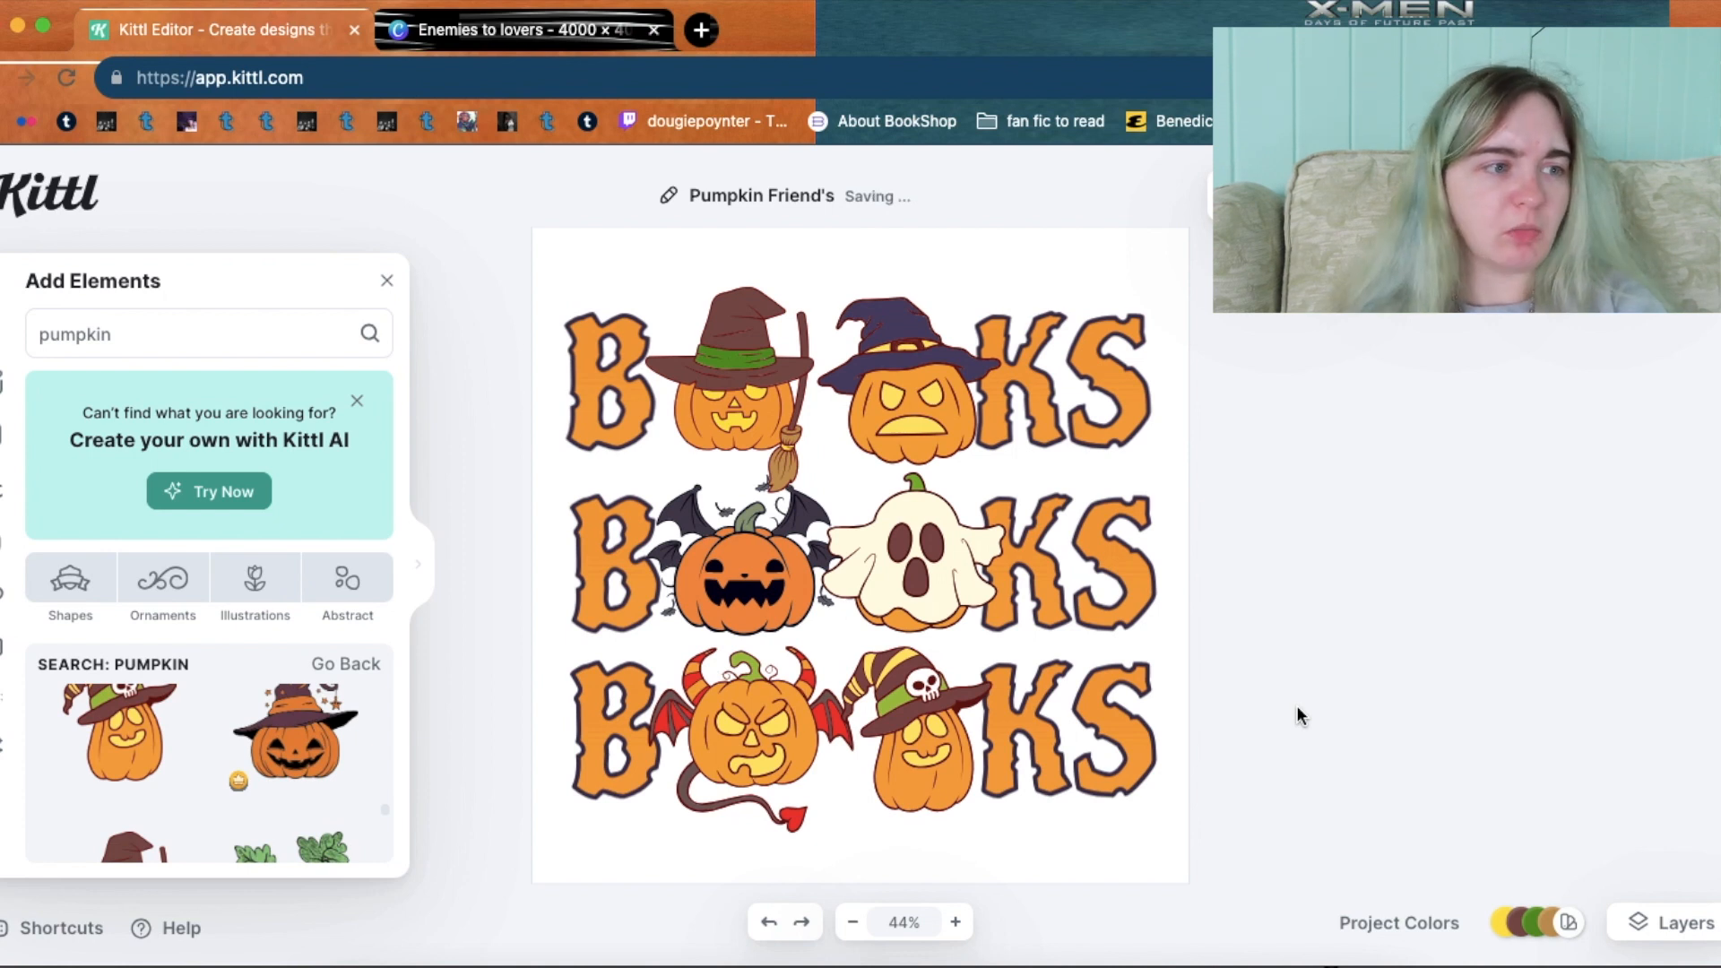
Shift the bottom, top and middle BOOKS rows into alignment using the guides.
{"action": "left_click_drag", "start_coordinate": [1229, 698], "coordinate": [450, 746]}
{"action": "left_click_drag", "start_coordinate": [778, 719], "coordinate": [778, 741]}
{"action": "left_click_drag", "start_coordinate": [1266, 369], "coordinate": [753, 325]}
{"action": "left_click_drag", "start_coordinate": [1273, 337], "coordinate": [445, 330]}
{"action": "left_click_drag", "start_coordinate": [775, 382], "coordinate": [863, 362]}
{"action": "left_click", "coordinate": [1241, 572]}
{"action": "left_click_drag", "start_coordinate": [1241, 567], "coordinate": [535, 570]}
{"action": "left_click_drag", "start_coordinate": [912, 558], "coordinate": [933, 556]}
{"action": "left_click_drag", "start_coordinate": [1288, 784], "coordinate": [723, 760]}
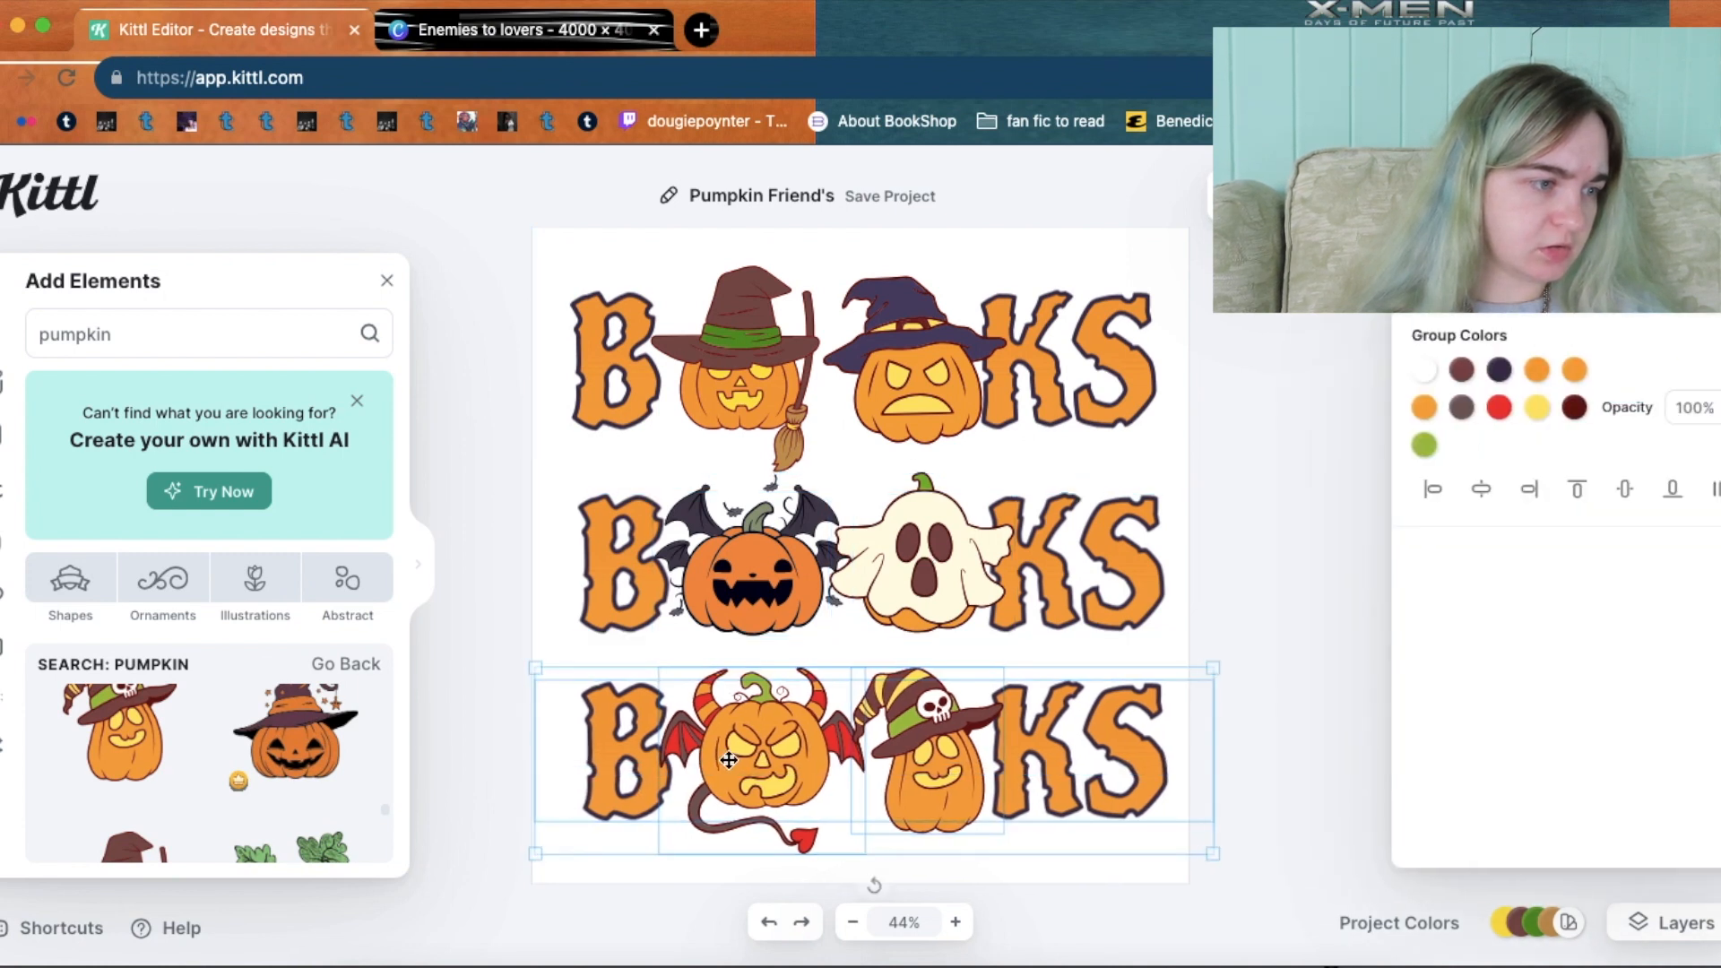
{"action": "left_click", "coordinate": [1148, 542]}
{"action": "left_click", "coordinate": [1198, 549]}
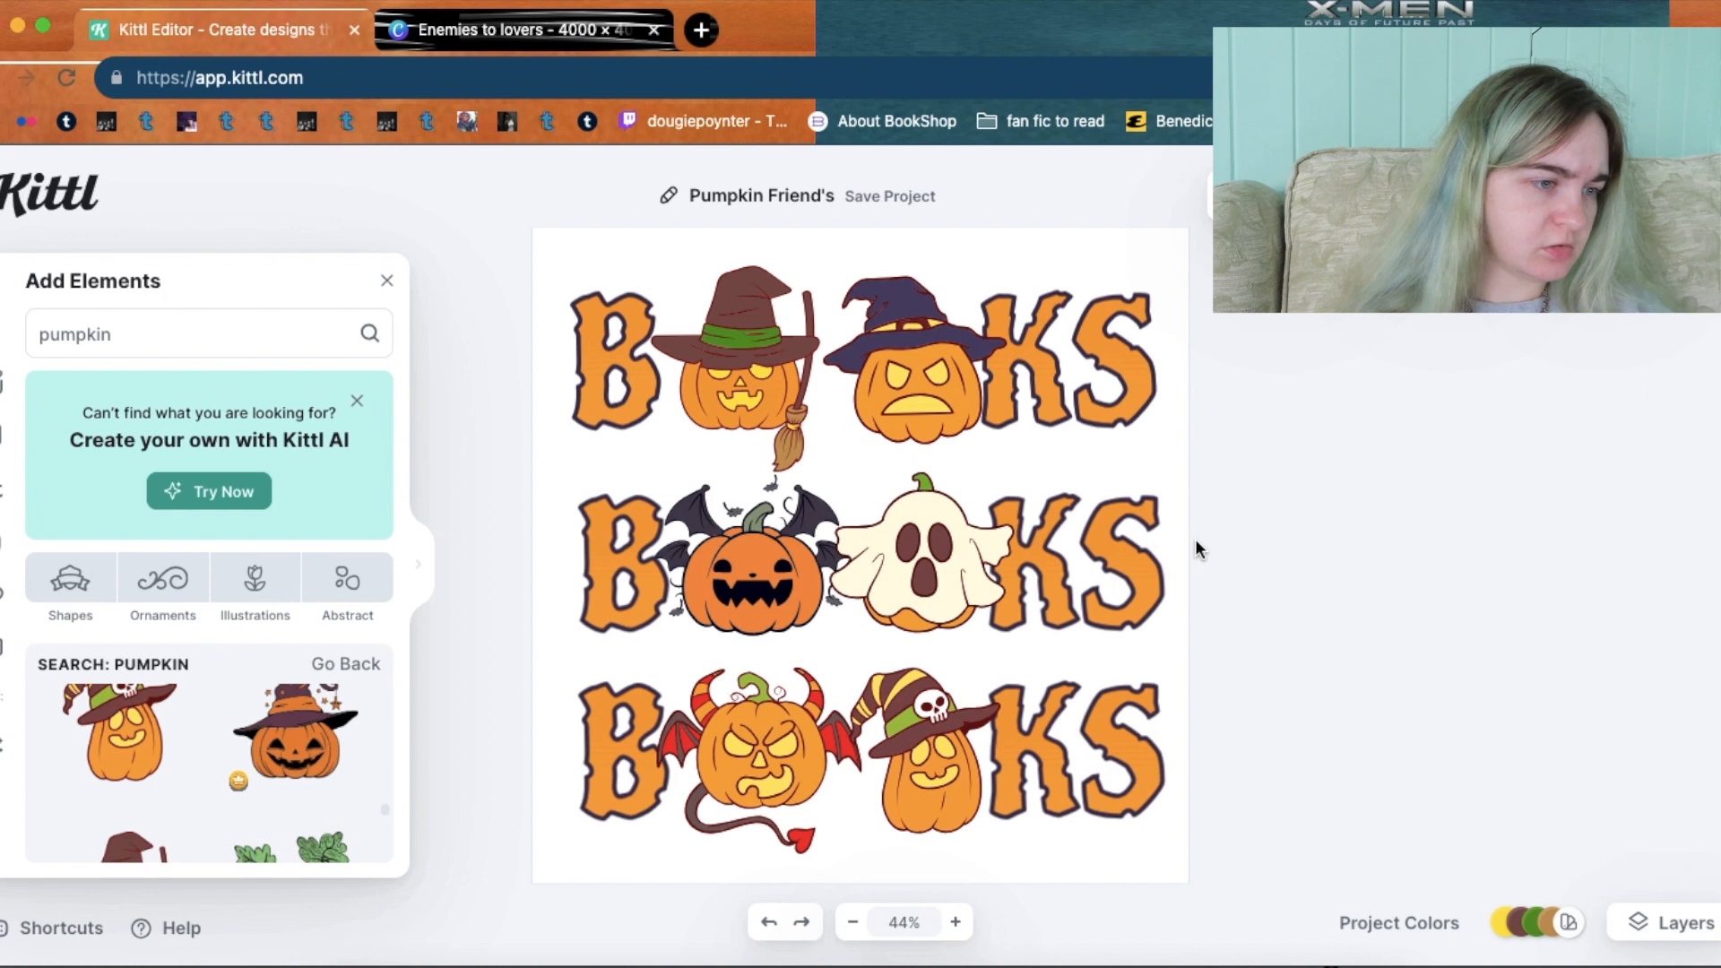
Enlarge the broom-witch pumpkin slightly and nudge it into place.
{"action": "left_click", "coordinate": [905, 377]}
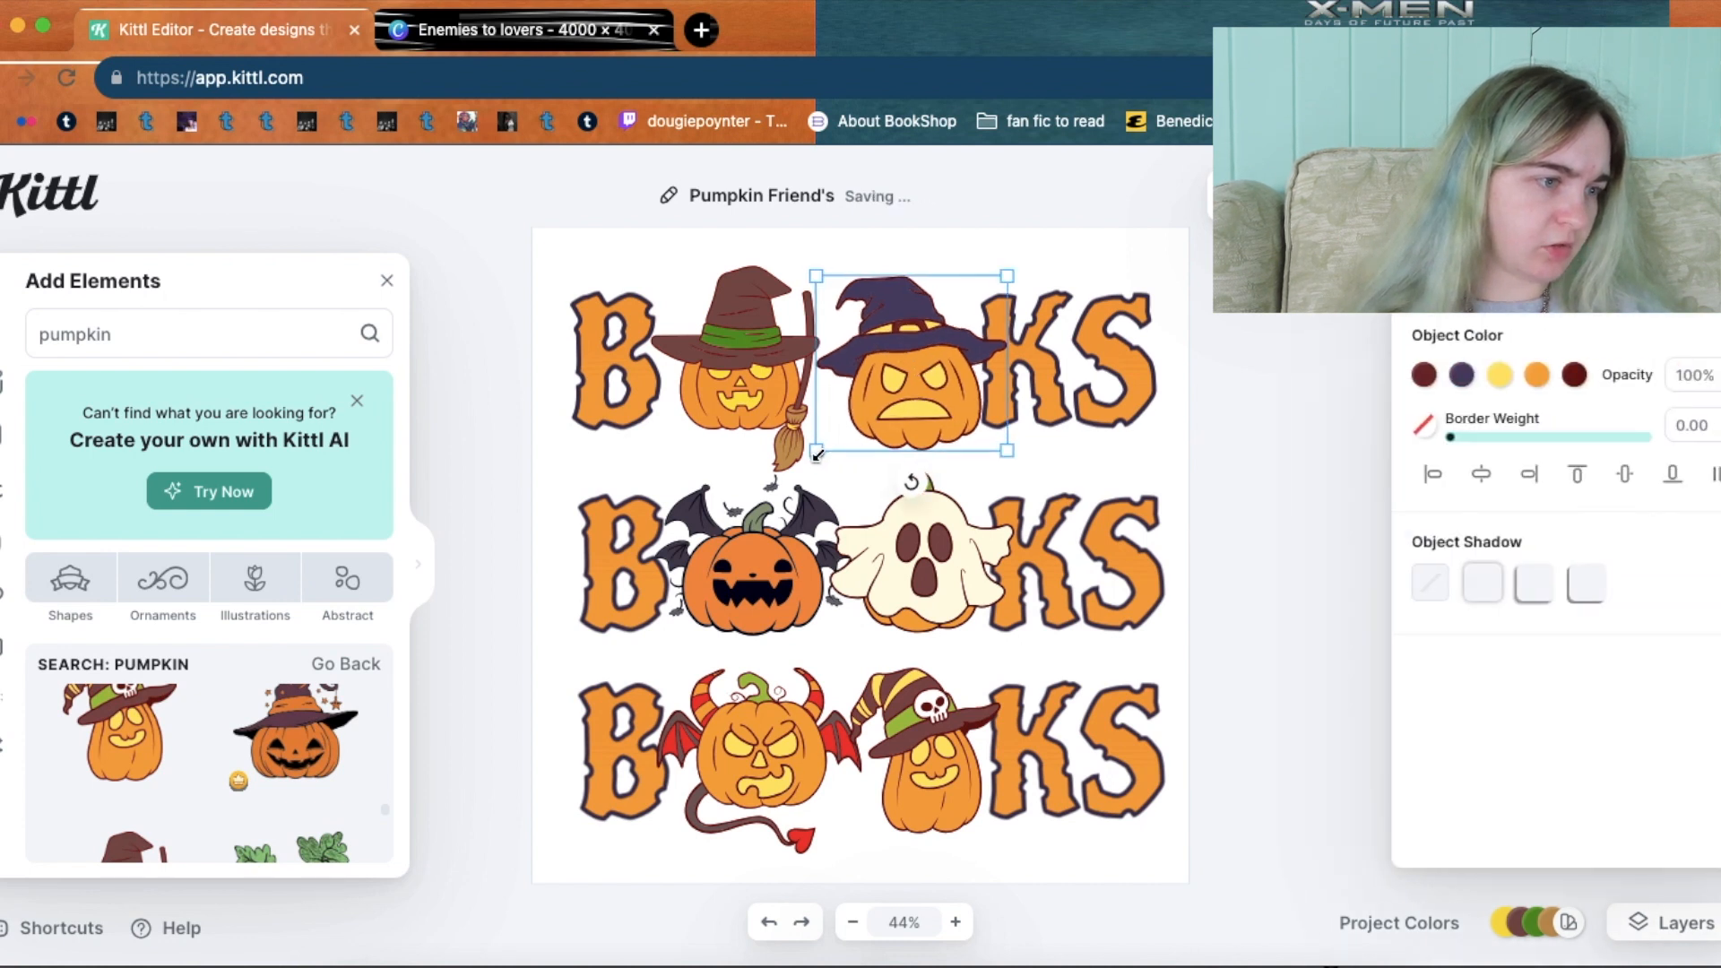
{"action": "left_click", "coordinate": [722, 395]}
{"action": "left_click_drag", "start_coordinate": [823, 472], "coordinate": [843, 485]}
{"action": "left_click_drag", "start_coordinate": [756, 395], "coordinate": [753, 395]}
{"action": "left_click", "coordinate": [1299, 359]}
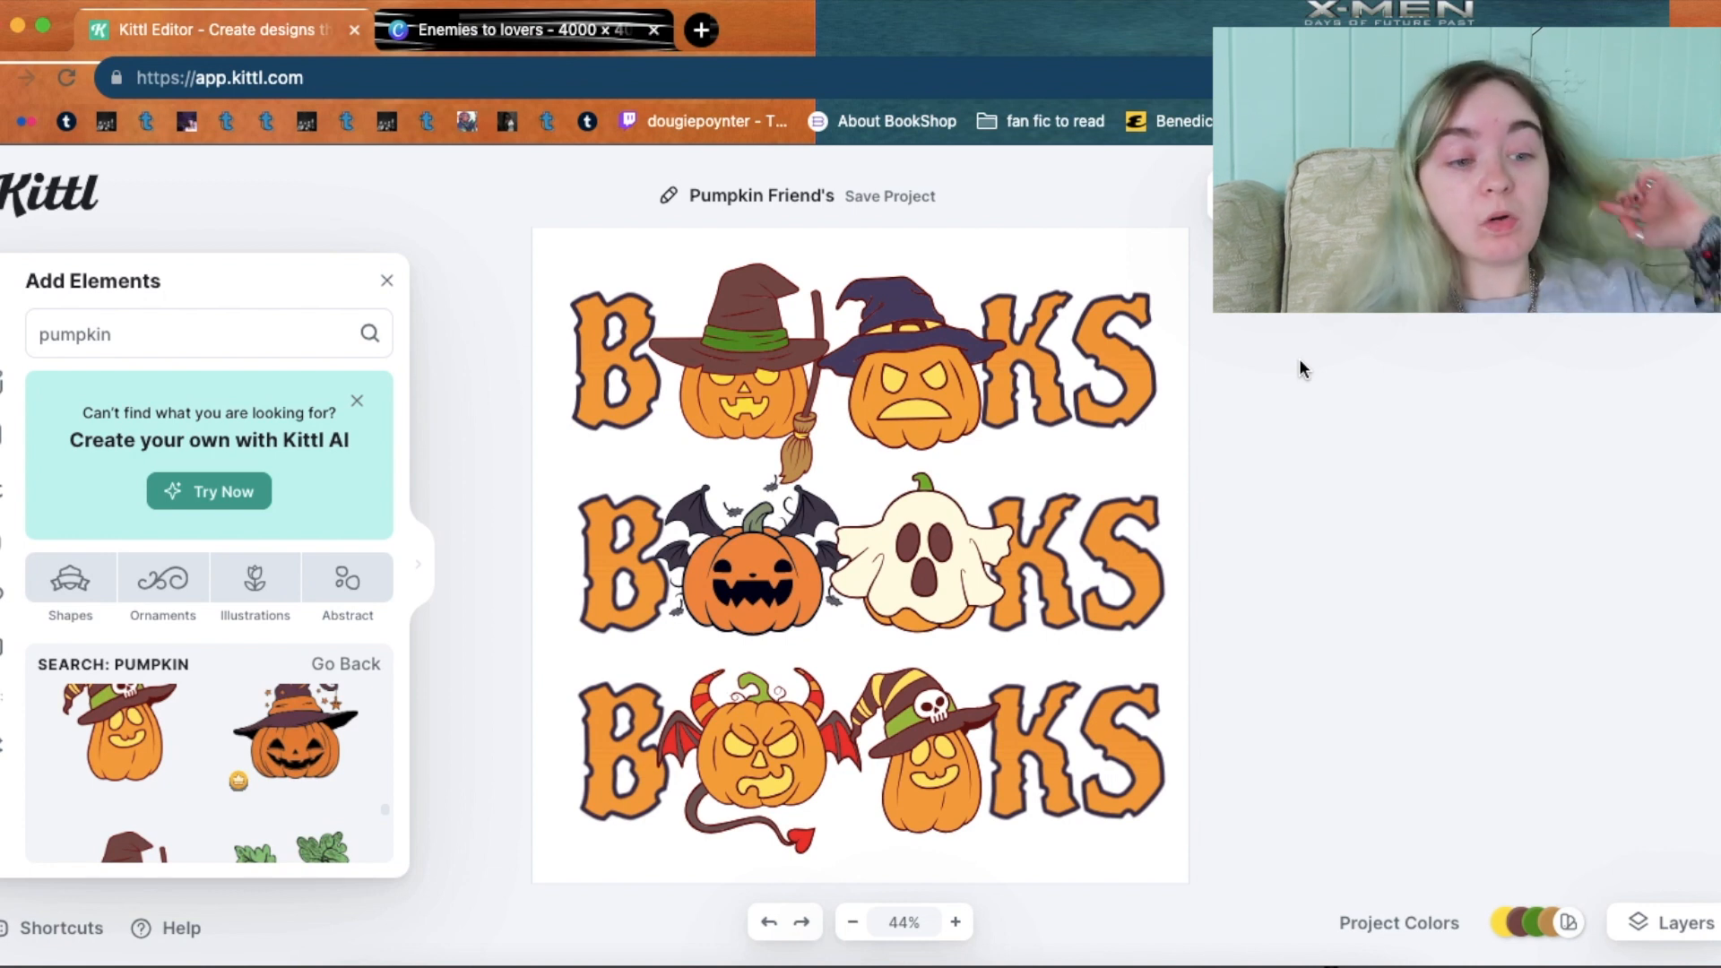
{"action": "left_click", "coordinate": [1596, 195]}
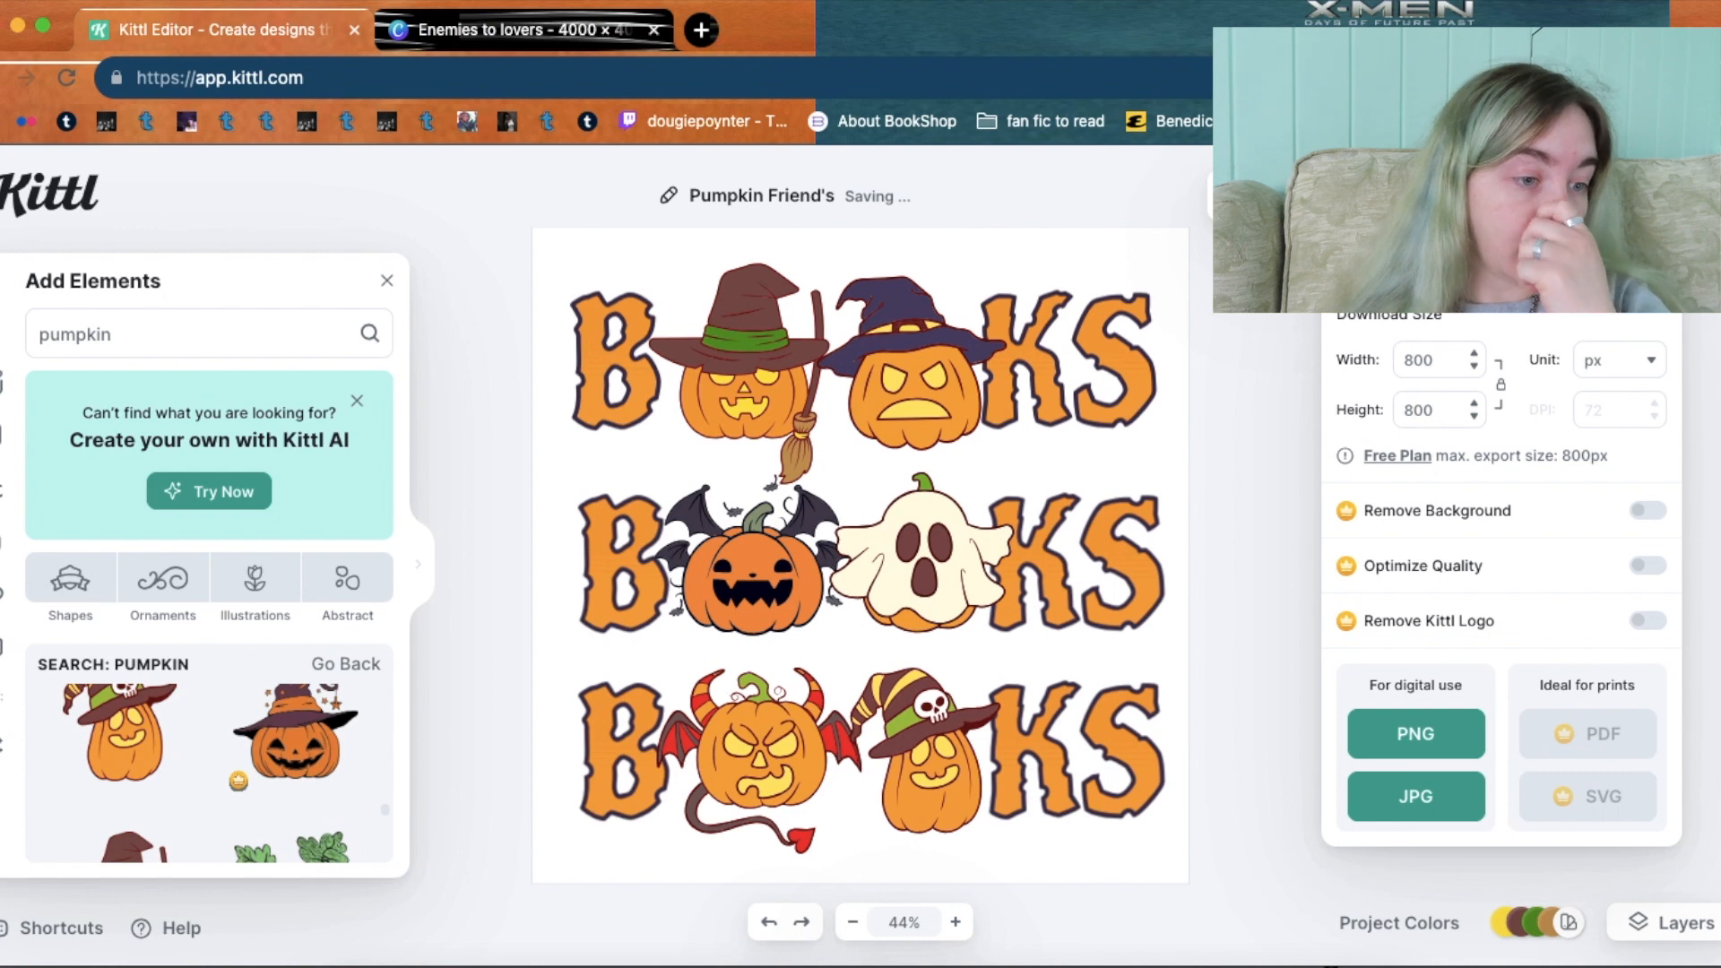
Download the design as a PNG and close the other browser tab.
{"action": "left_click", "coordinate": [1596, 195]}
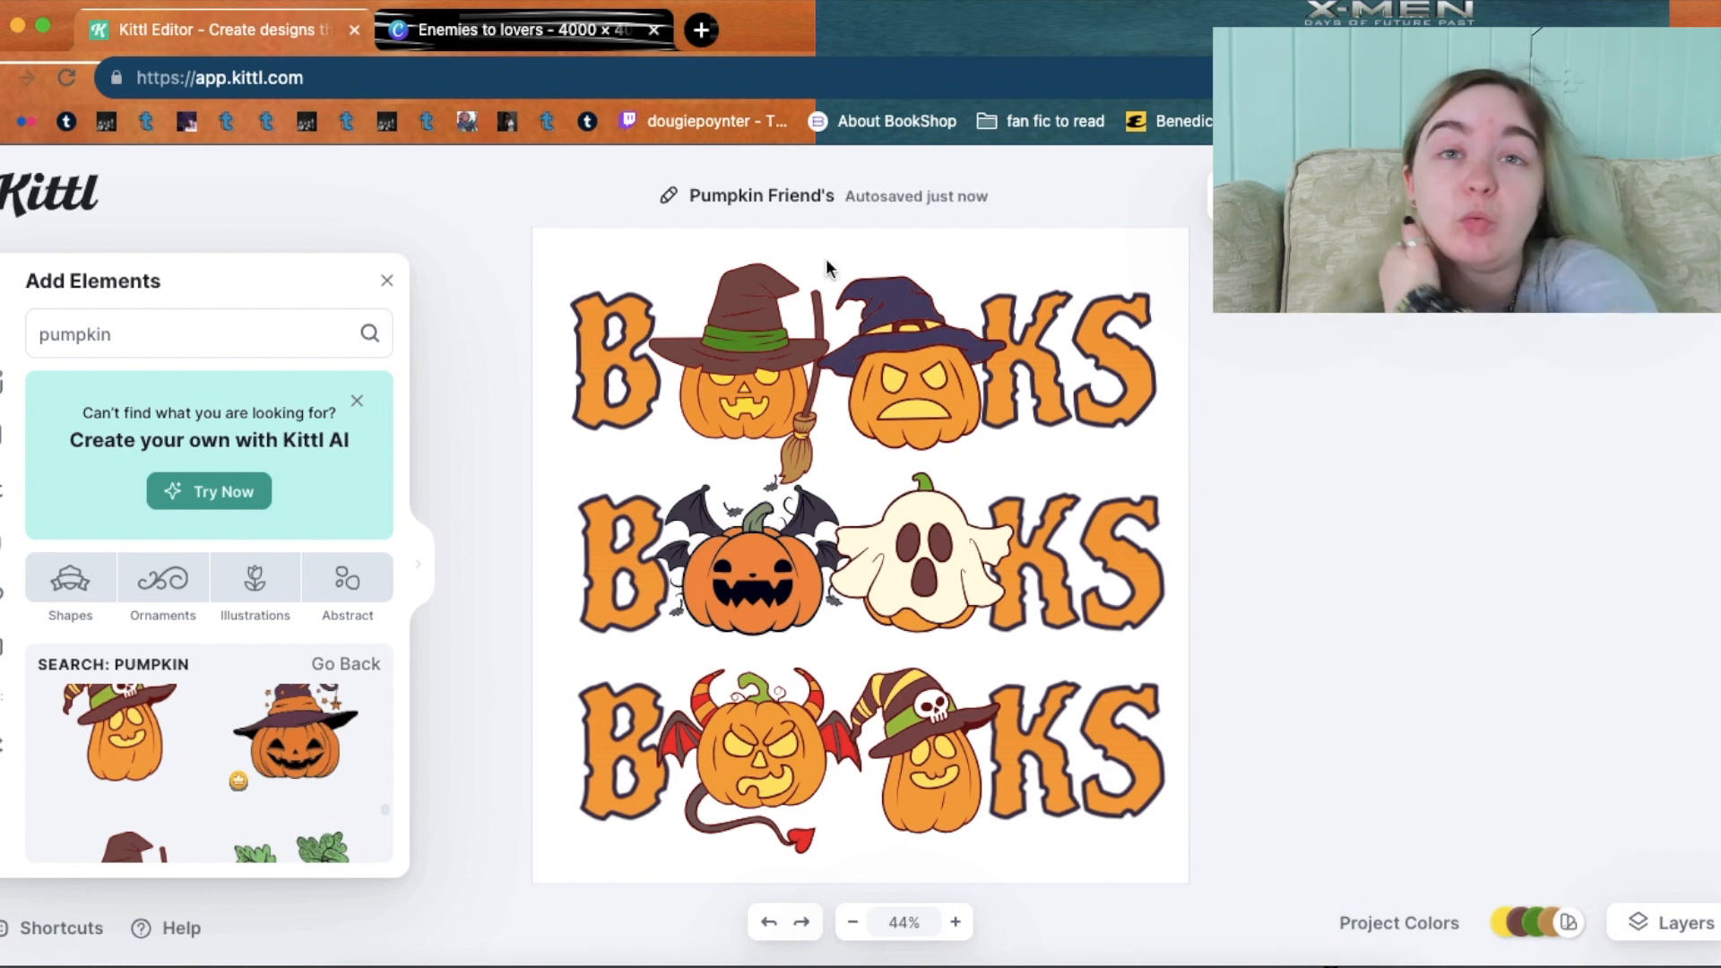
{"action": "left_click", "coordinate": [653, 29]}
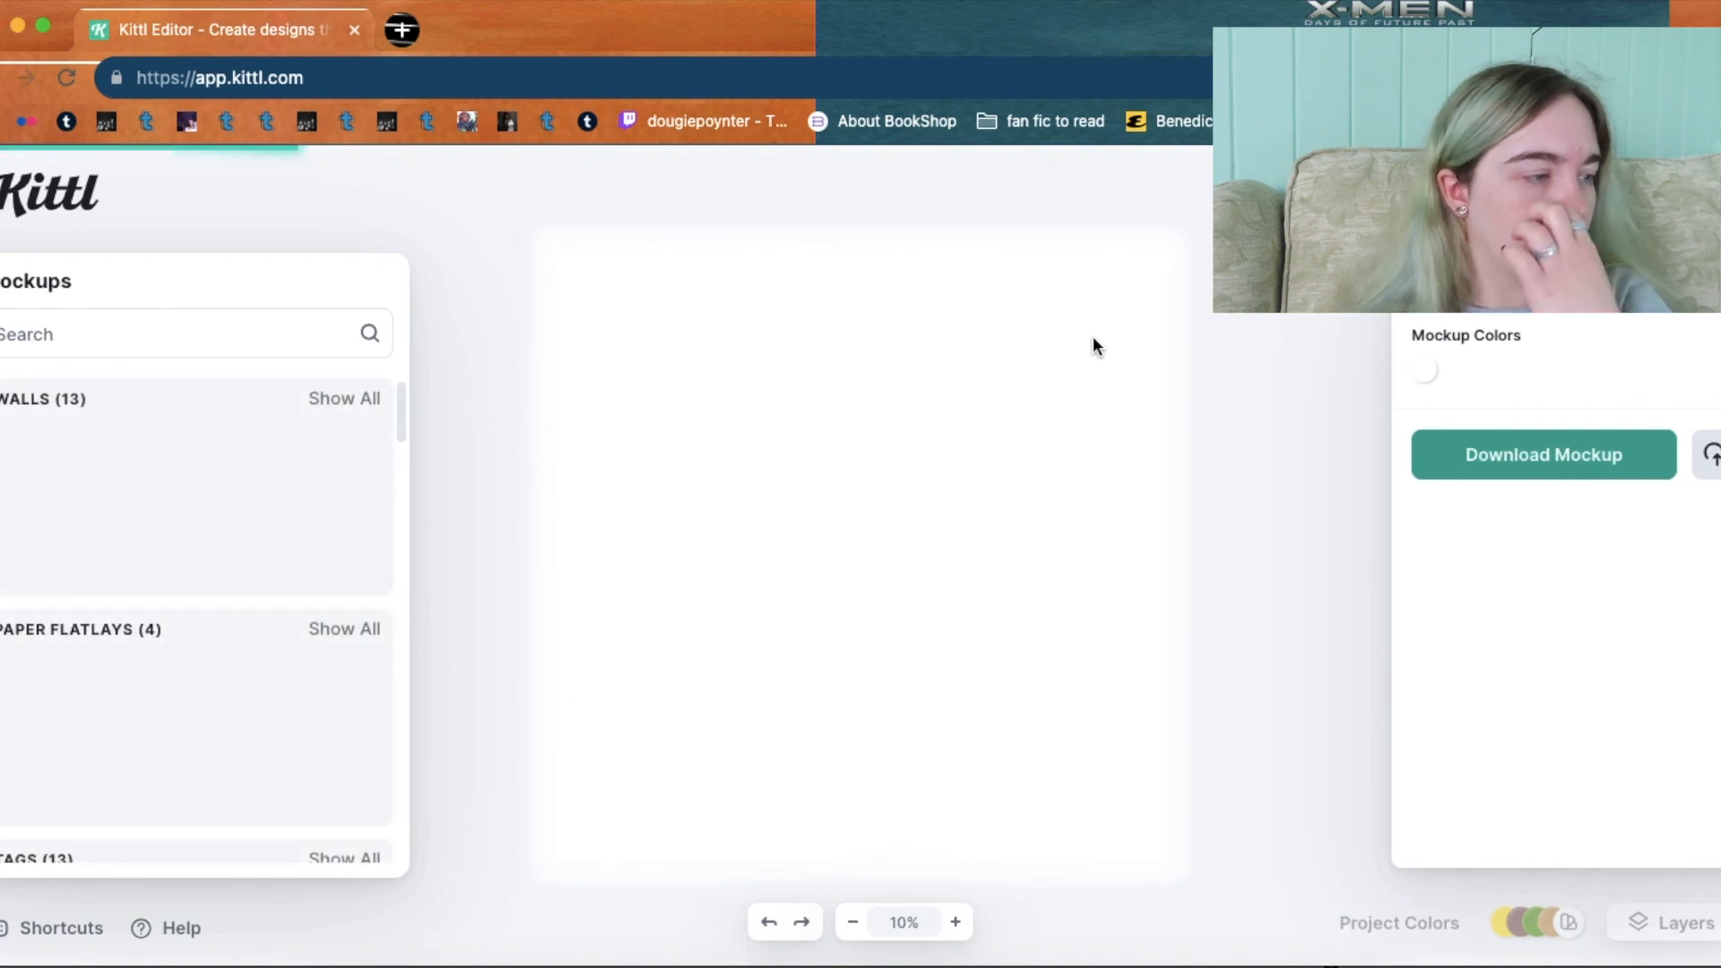
Enlarge the BOOKS design and centre it on the plain T-shirt's chest.
{"action": "left_click_drag", "start_coordinate": [926, 620], "coordinate": [993, 700]}
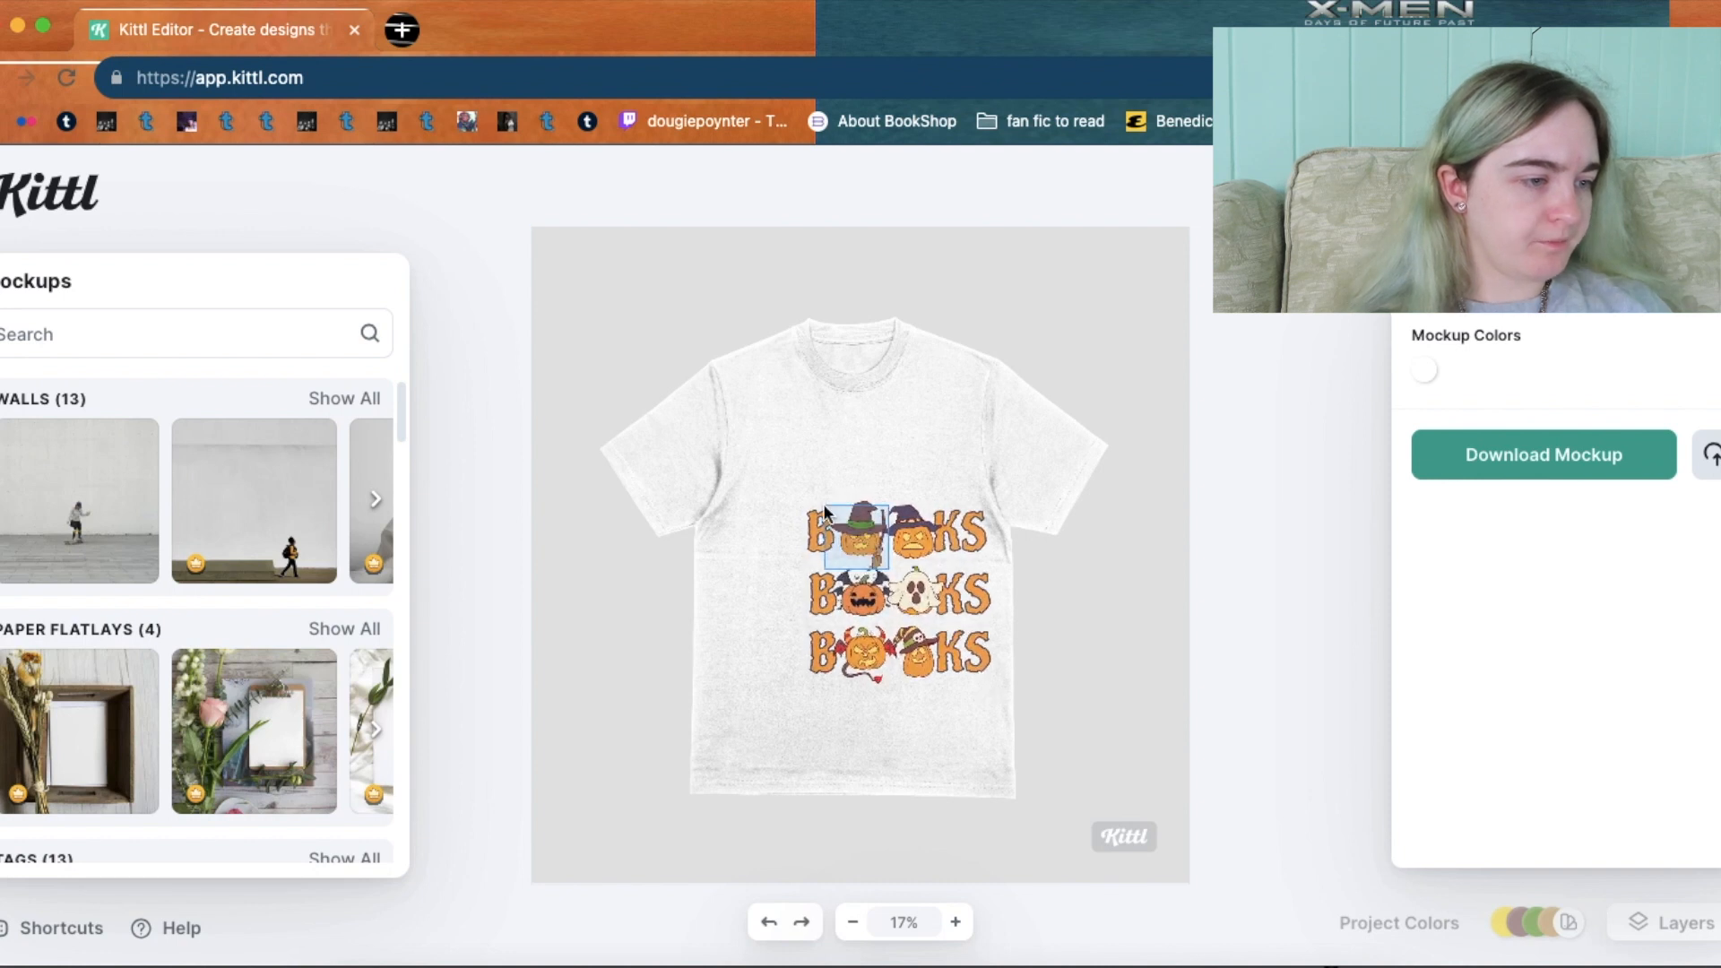
{"action": "left_click", "coordinate": [926, 536]}
{"action": "left_click_drag", "start_coordinate": [926, 536], "coordinate": [882, 482]}
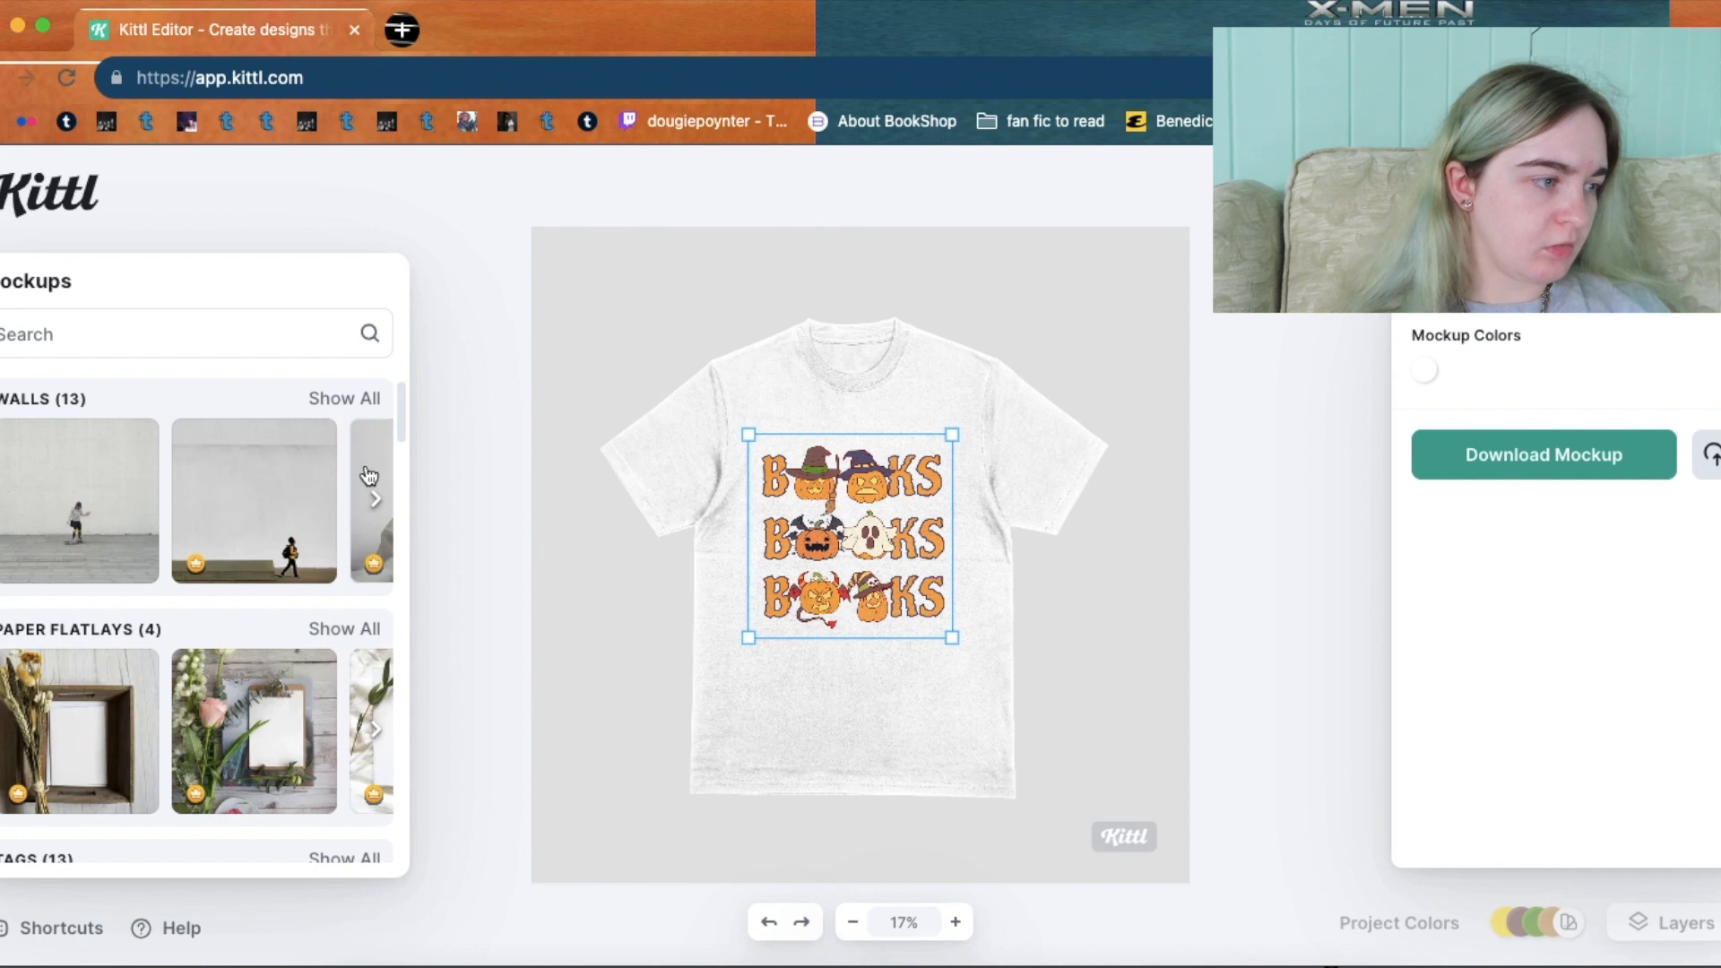
Switch to the concrete-wall mockup and move the design higher on the wall.
{"action": "left_click", "coordinate": [98, 494]}
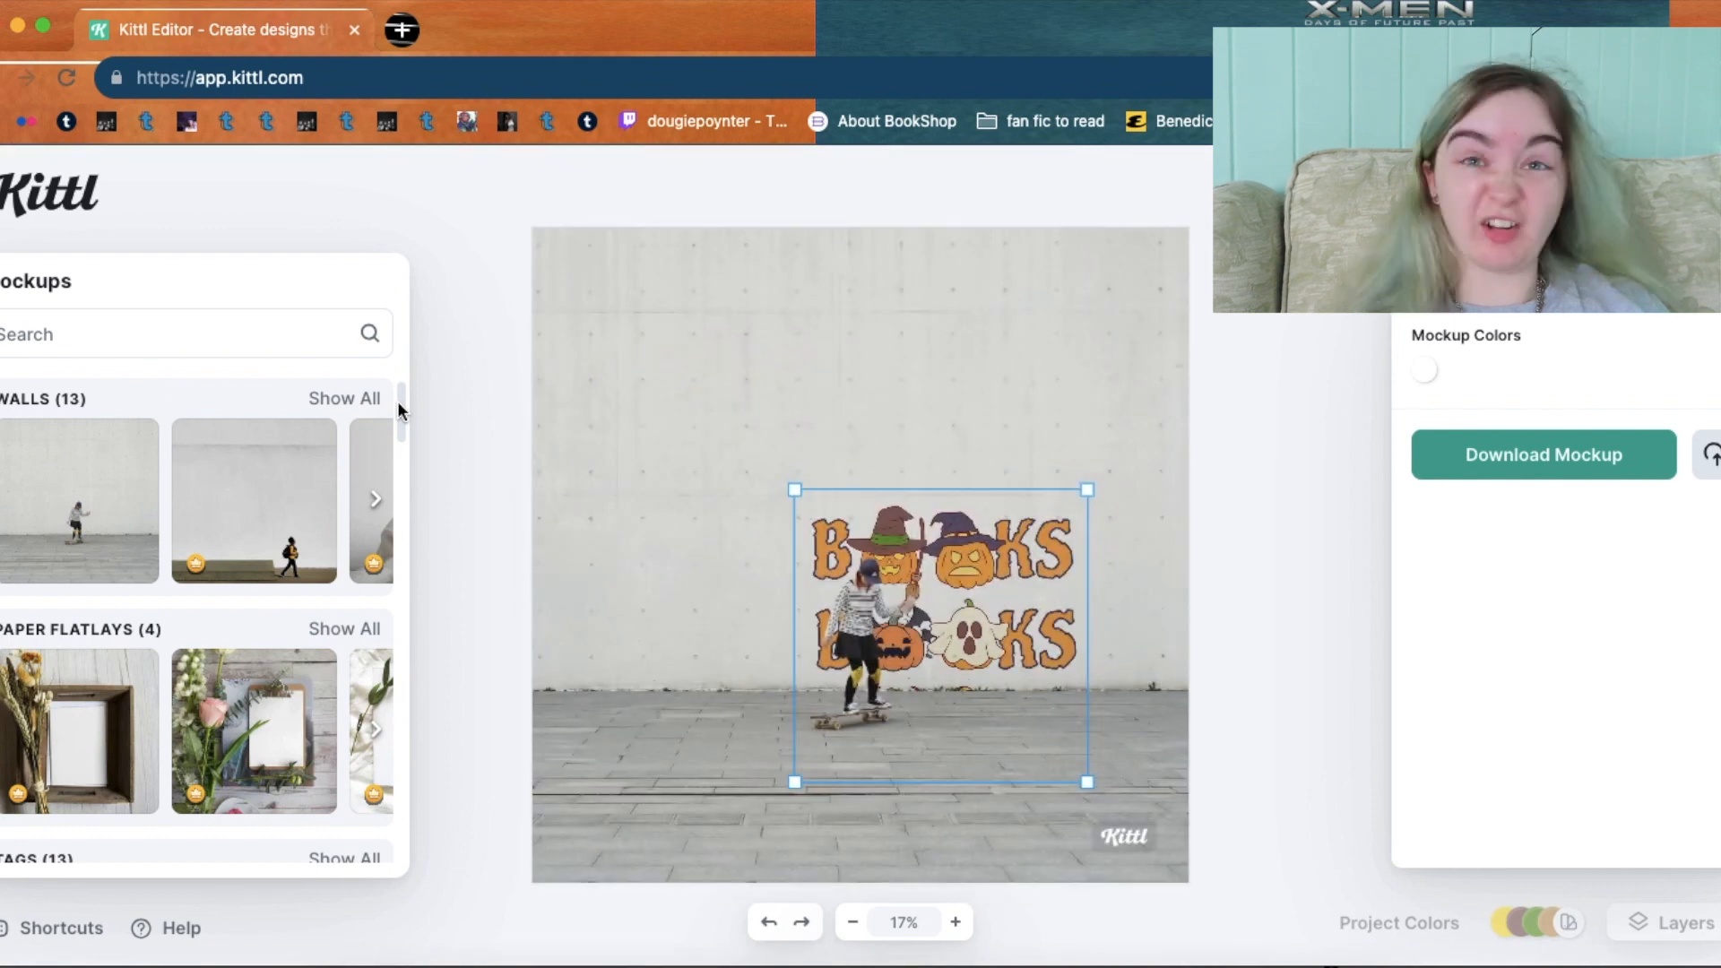
{"action": "left_click_drag", "start_coordinate": [963, 555], "coordinate": [949, 392]}
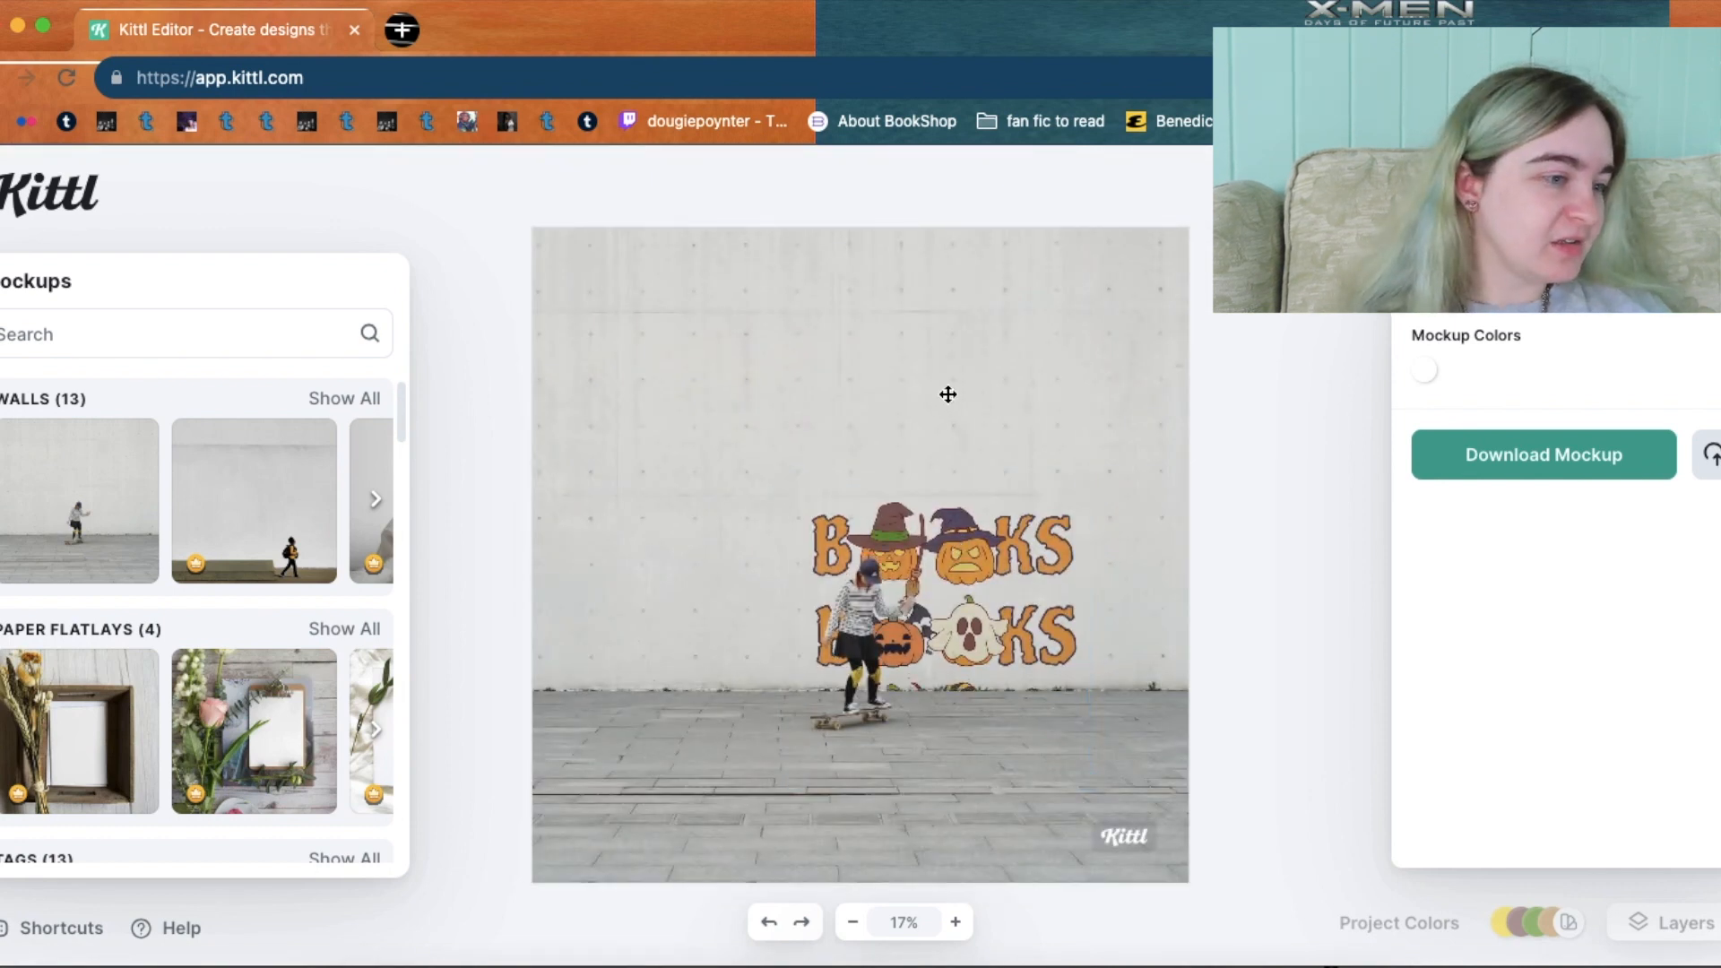
{"action": "left_click_drag", "start_coordinate": [400, 414], "coordinate": [397, 502]}
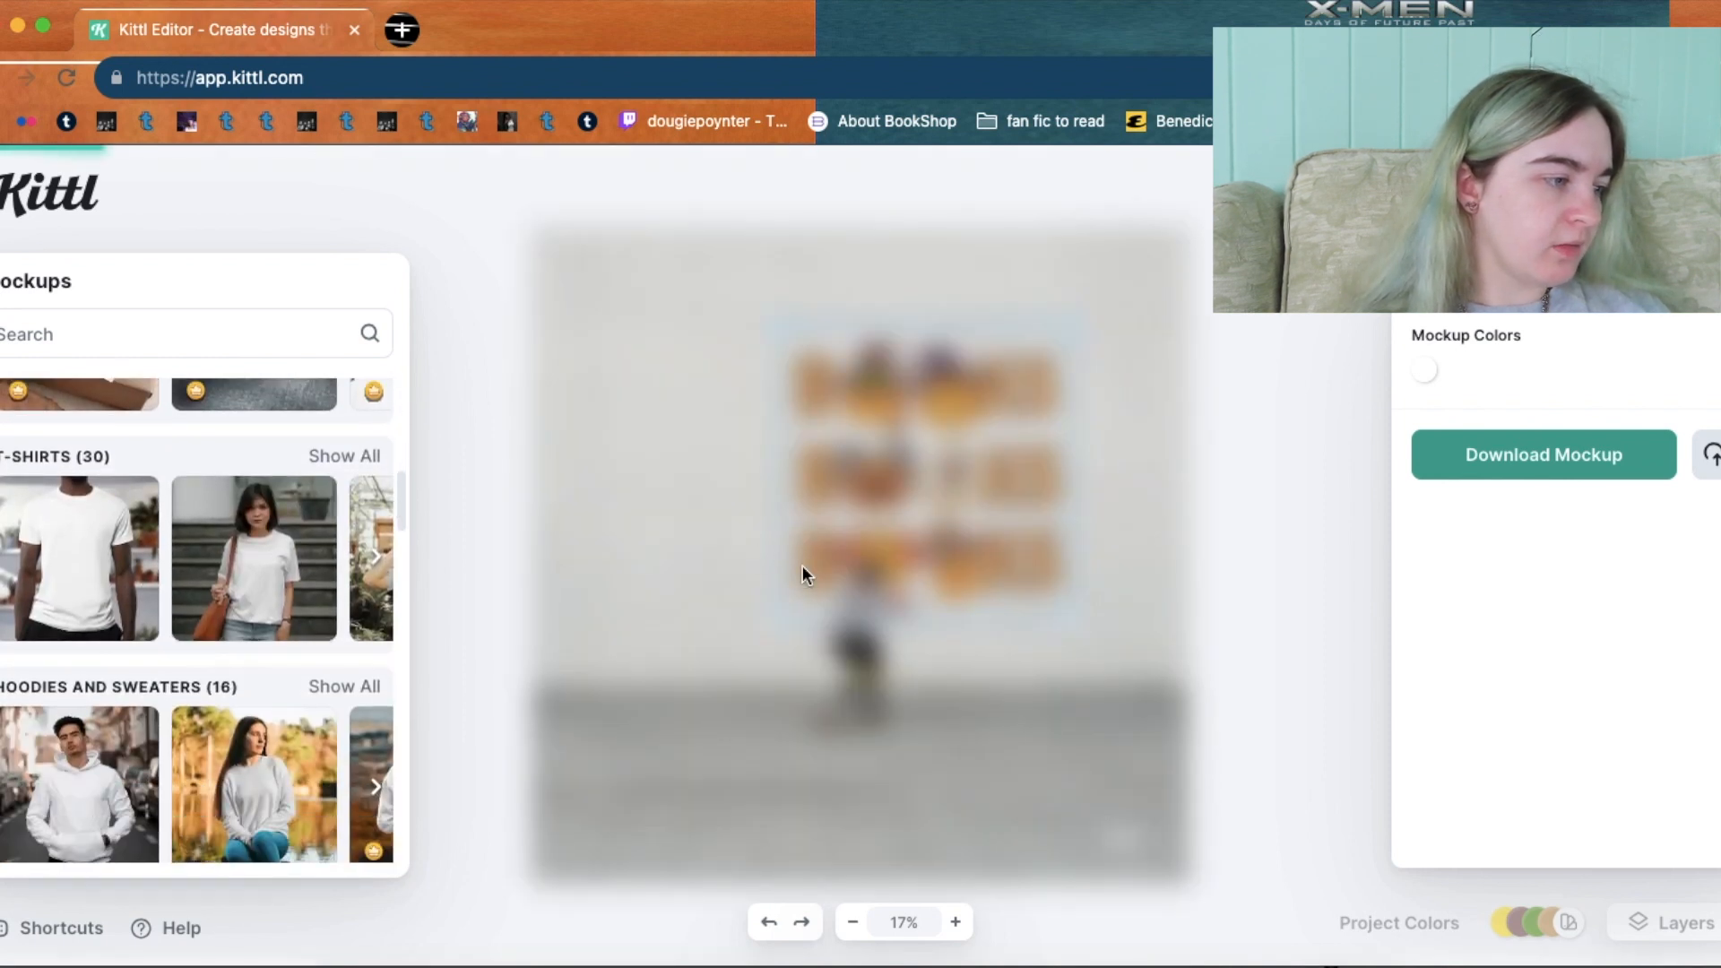
Enlarge the design and position it on the woman's T-shirt chest.
{"action": "left_click_drag", "start_coordinate": [858, 596], "coordinate": [849, 617]}
{"action": "left_click_drag", "start_coordinate": [921, 675], "coordinate": [964, 715]}
{"action": "left_click_drag", "start_coordinate": [877, 617], "coordinate": [869, 601]}
{"action": "left_click", "coordinate": [869, 602]}
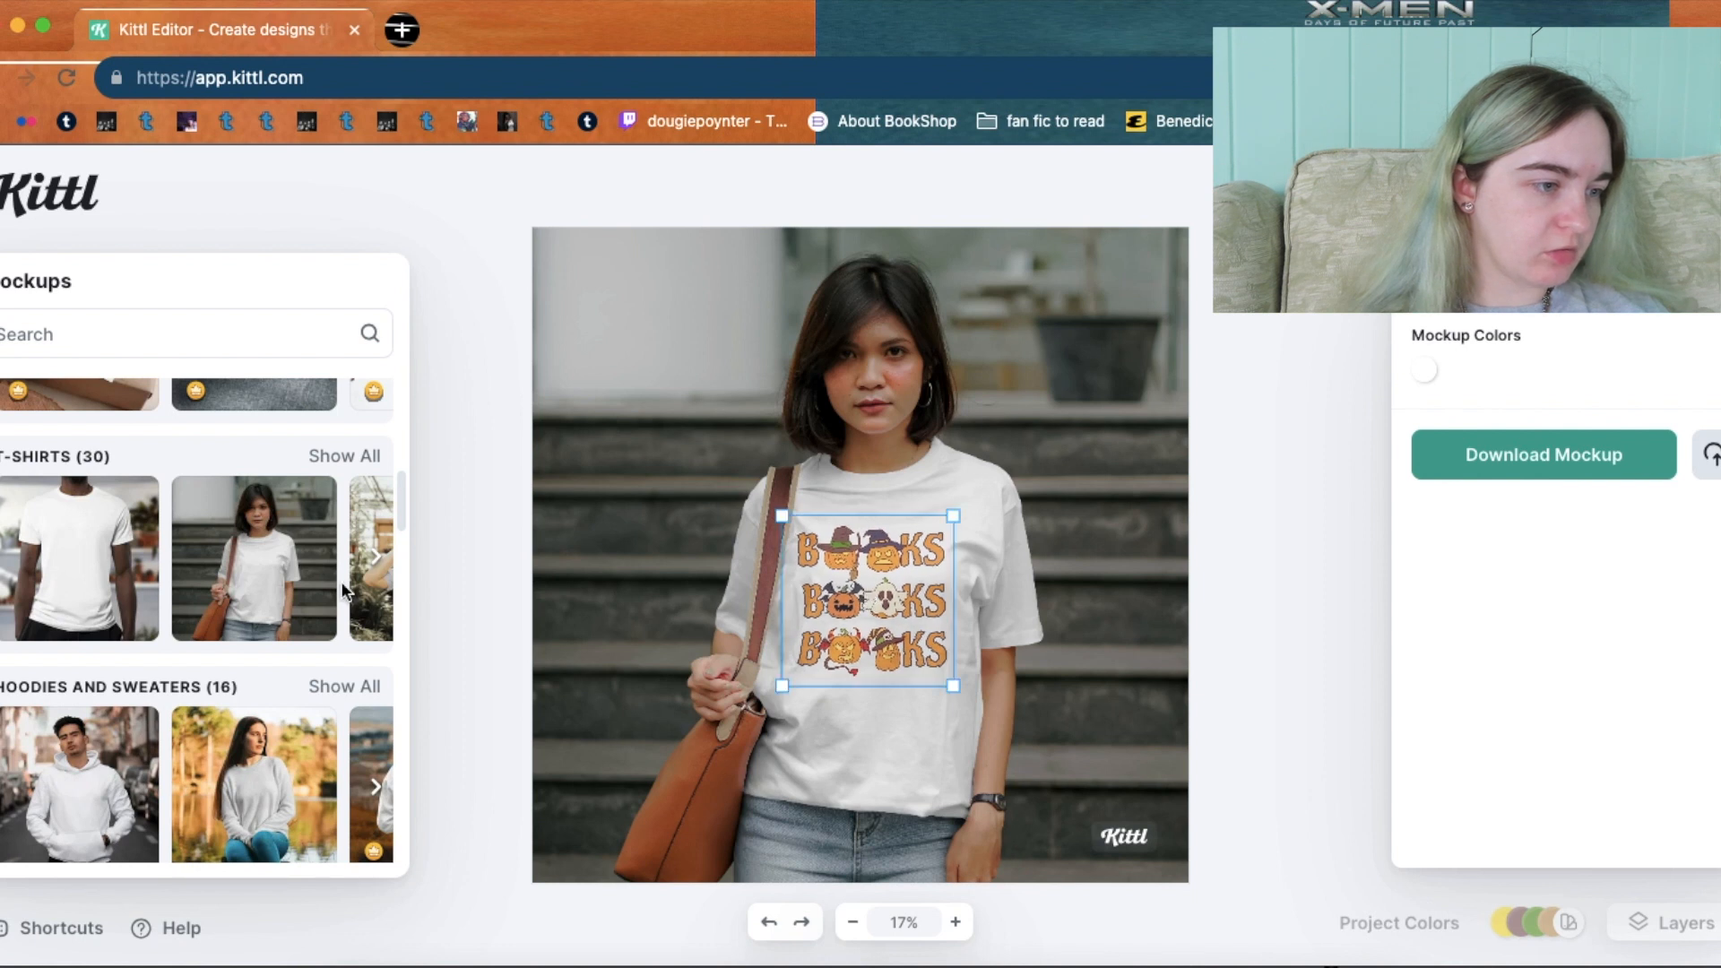
Preview the design on the hoodie mockup, enlarged and centred on the chest.
{"action": "left_click", "coordinate": [87, 811]}
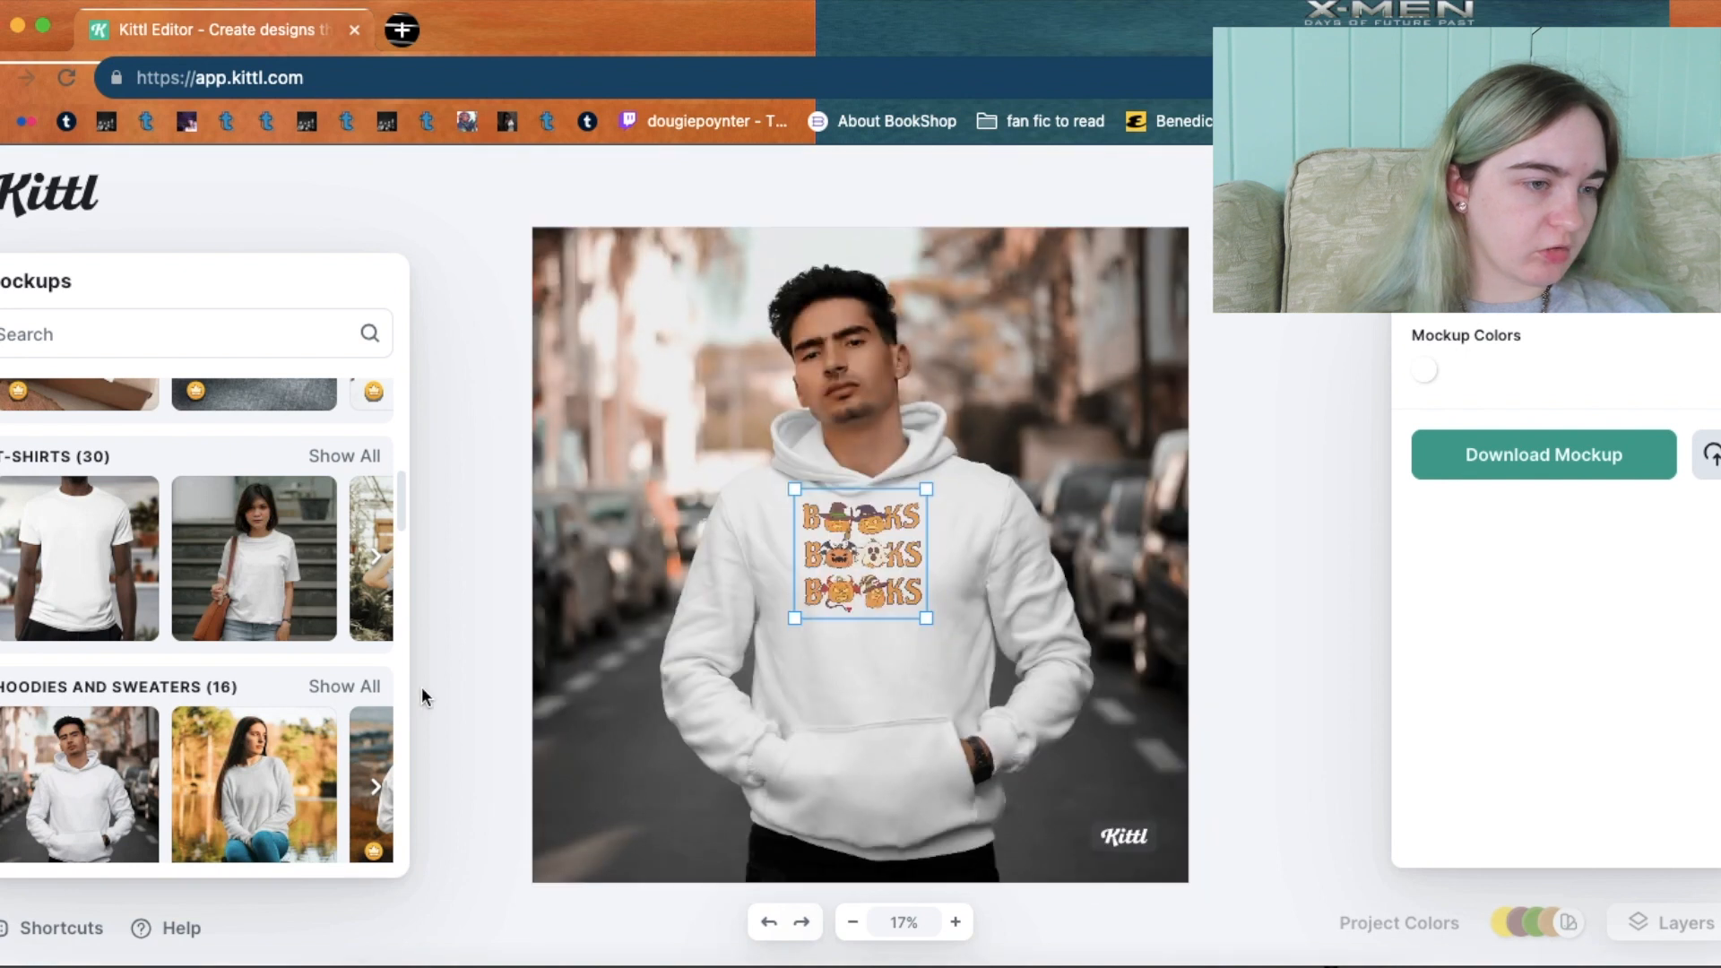
{"action": "left_click_drag", "start_coordinate": [927, 618], "coordinate": [976, 675]}
{"action": "left_click_drag", "start_coordinate": [868, 529], "coordinate": [851, 546]}
{"action": "left_click_drag", "start_coordinate": [400, 483], "coordinate": [403, 616]}
Preview the design on the tote bag, slightly enlarged and shifted left and down.
{"action": "left_click", "coordinate": [107, 552]}
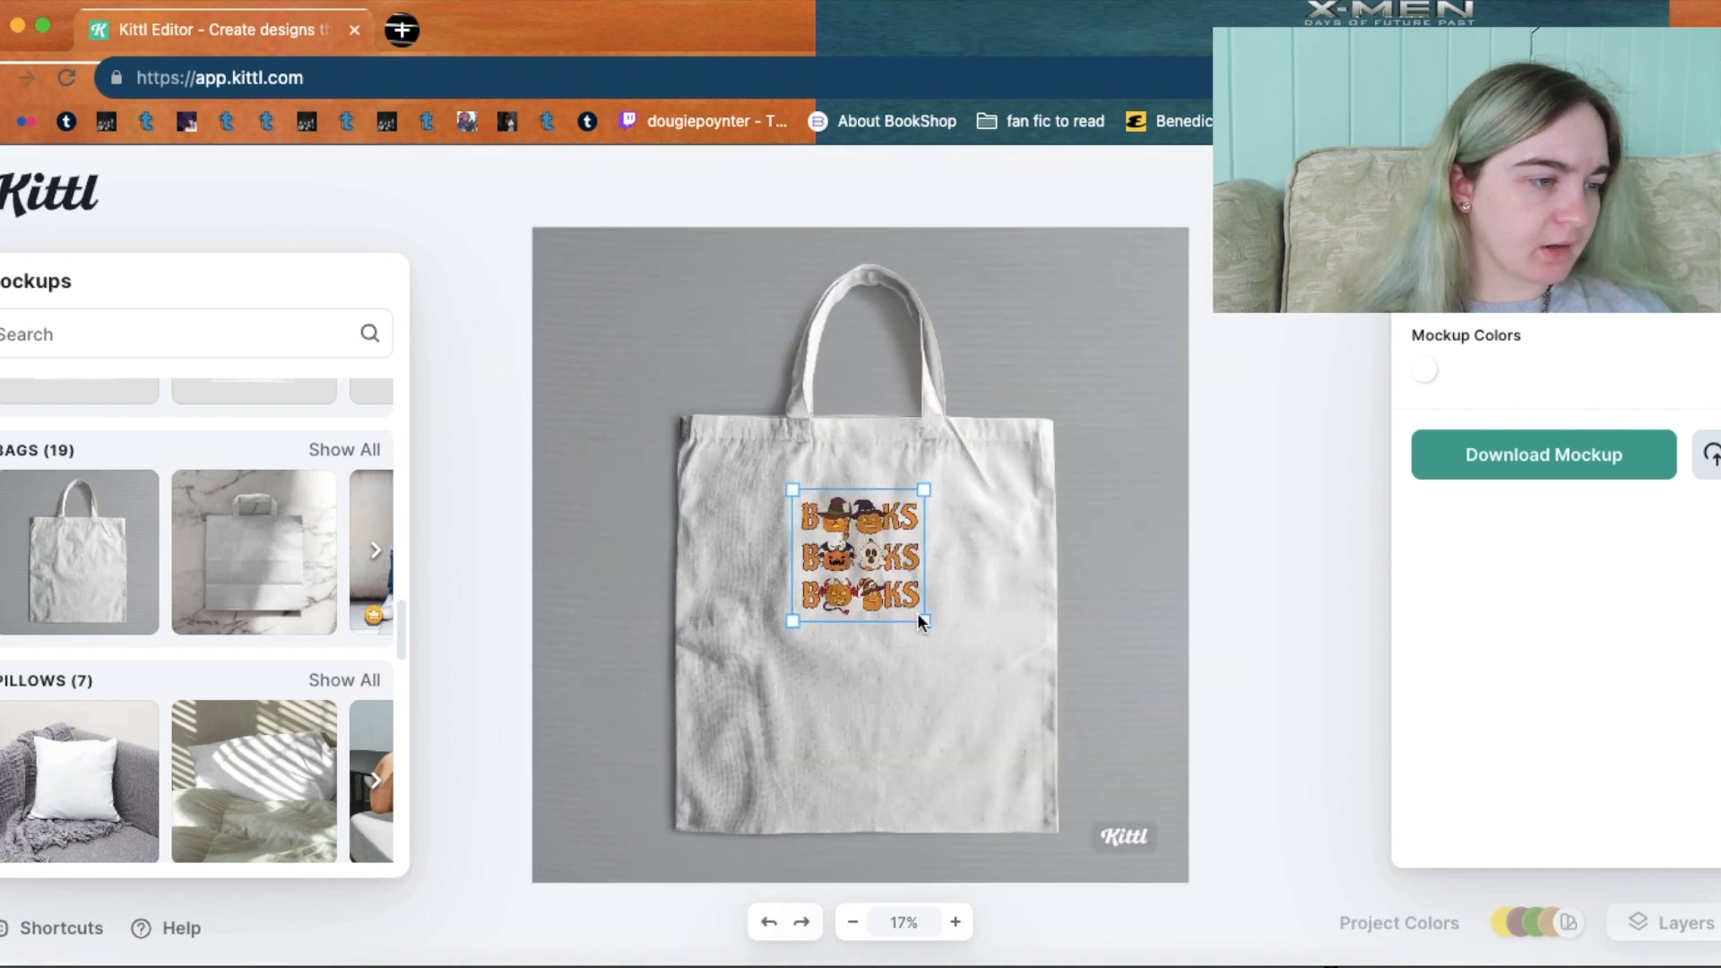
{"action": "left_click_drag", "start_coordinate": [990, 698], "coordinate": [996, 707]}
{"action": "left_click_drag", "start_coordinate": [899, 599], "coordinate": [863, 620]}
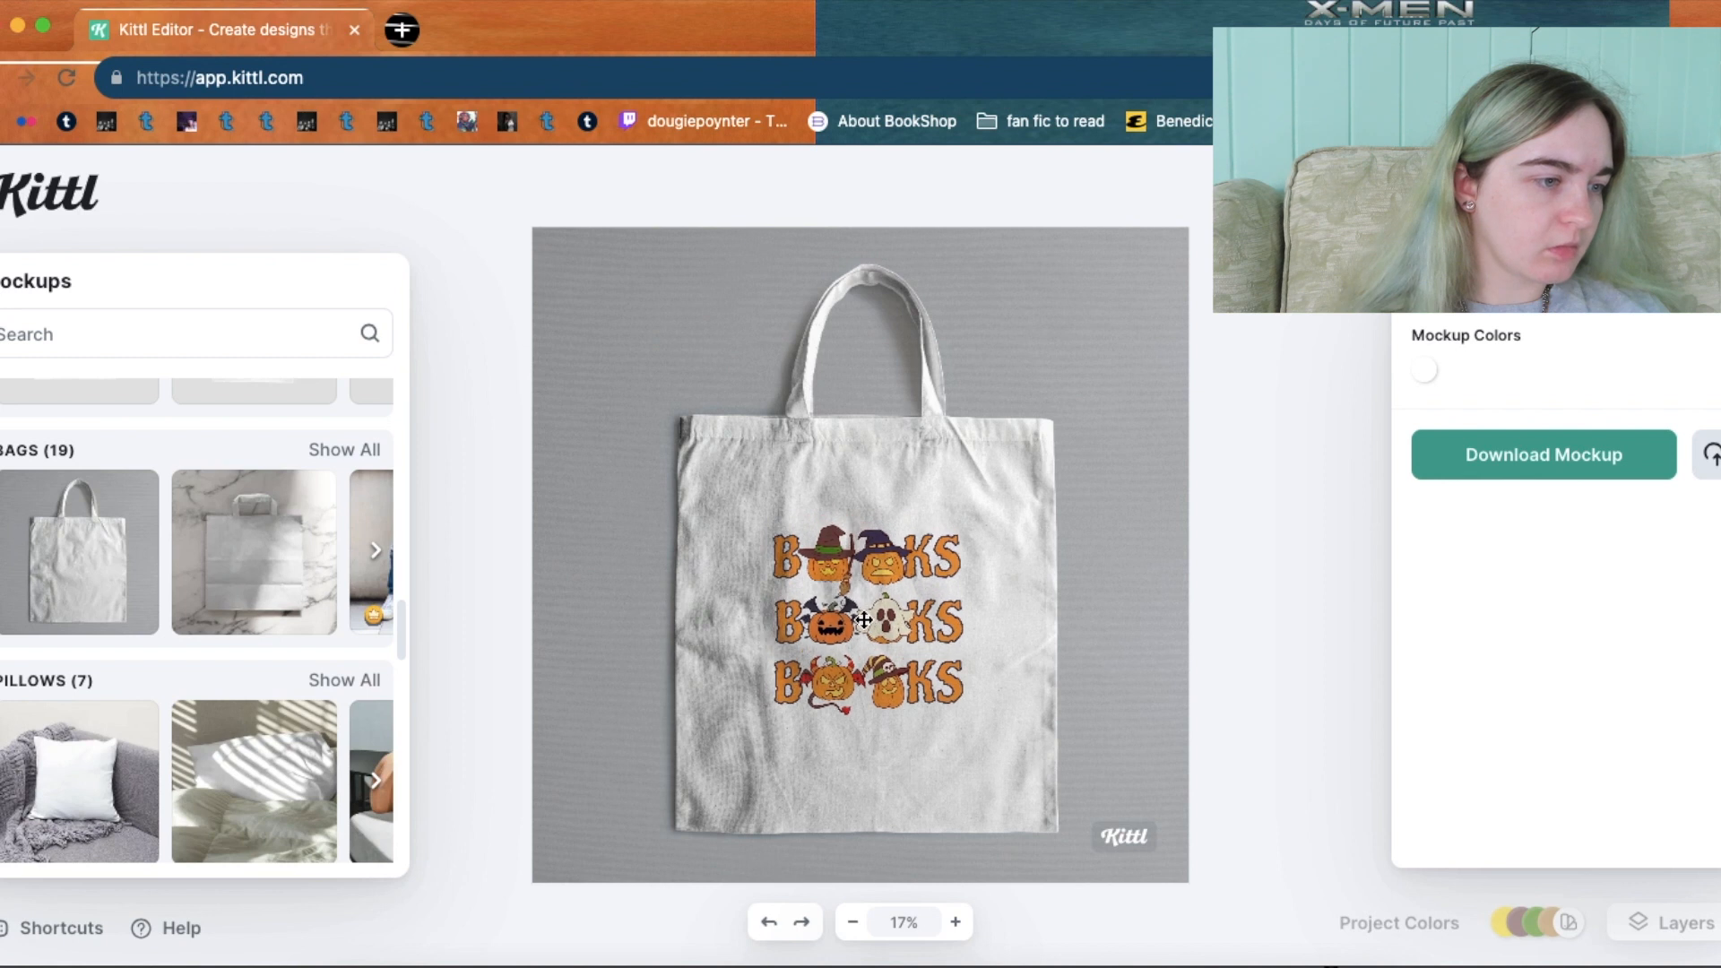
{"action": "left_click_drag", "start_coordinate": [402, 636], "coordinate": [409, 703]}
{"action": "left_click", "coordinate": [92, 492]}
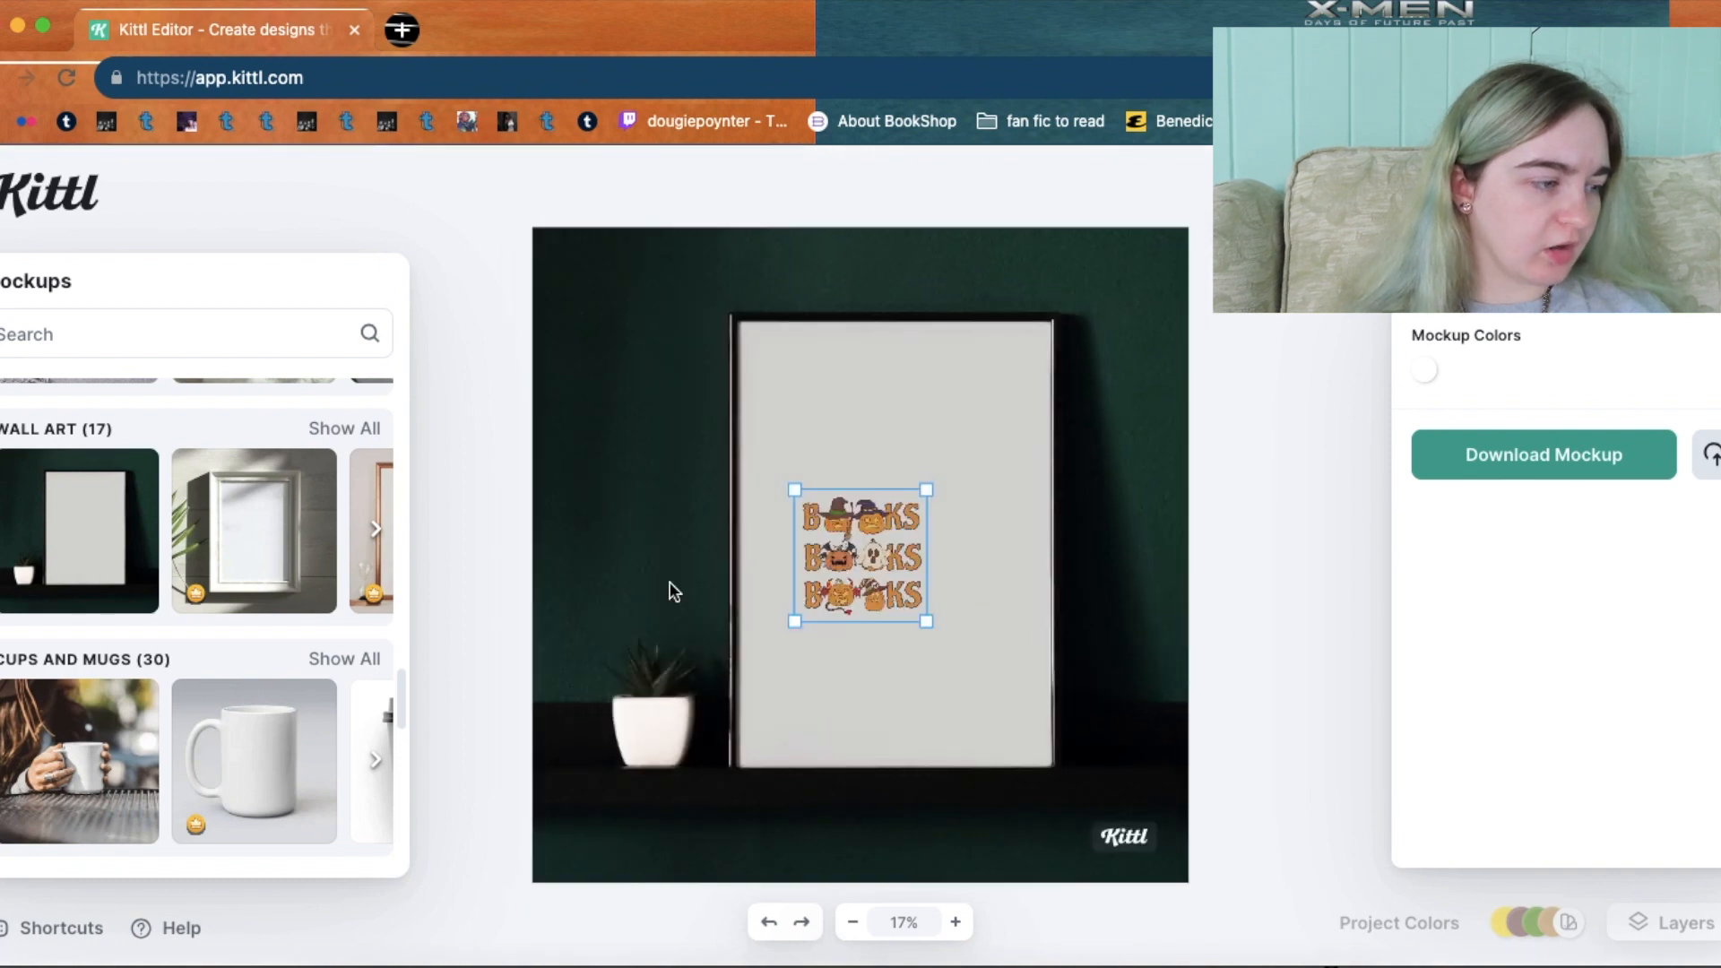
Enlarge the BOOKS design to fill most of the framed wall art.
{"action": "left_click_drag", "start_coordinate": [926, 620], "coordinate": [1022, 714]}
{"action": "left_click_drag", "start_coordinate": [880, 544], "coordinate": [833, 443]}
{"action": "left_click_drag", "start_coordinate": [978, 609], "coordinate": [1044, 685]}
{"action": "left_click_drag", "start_coordinate": [883, 489], "coordinate": [878, 496]}
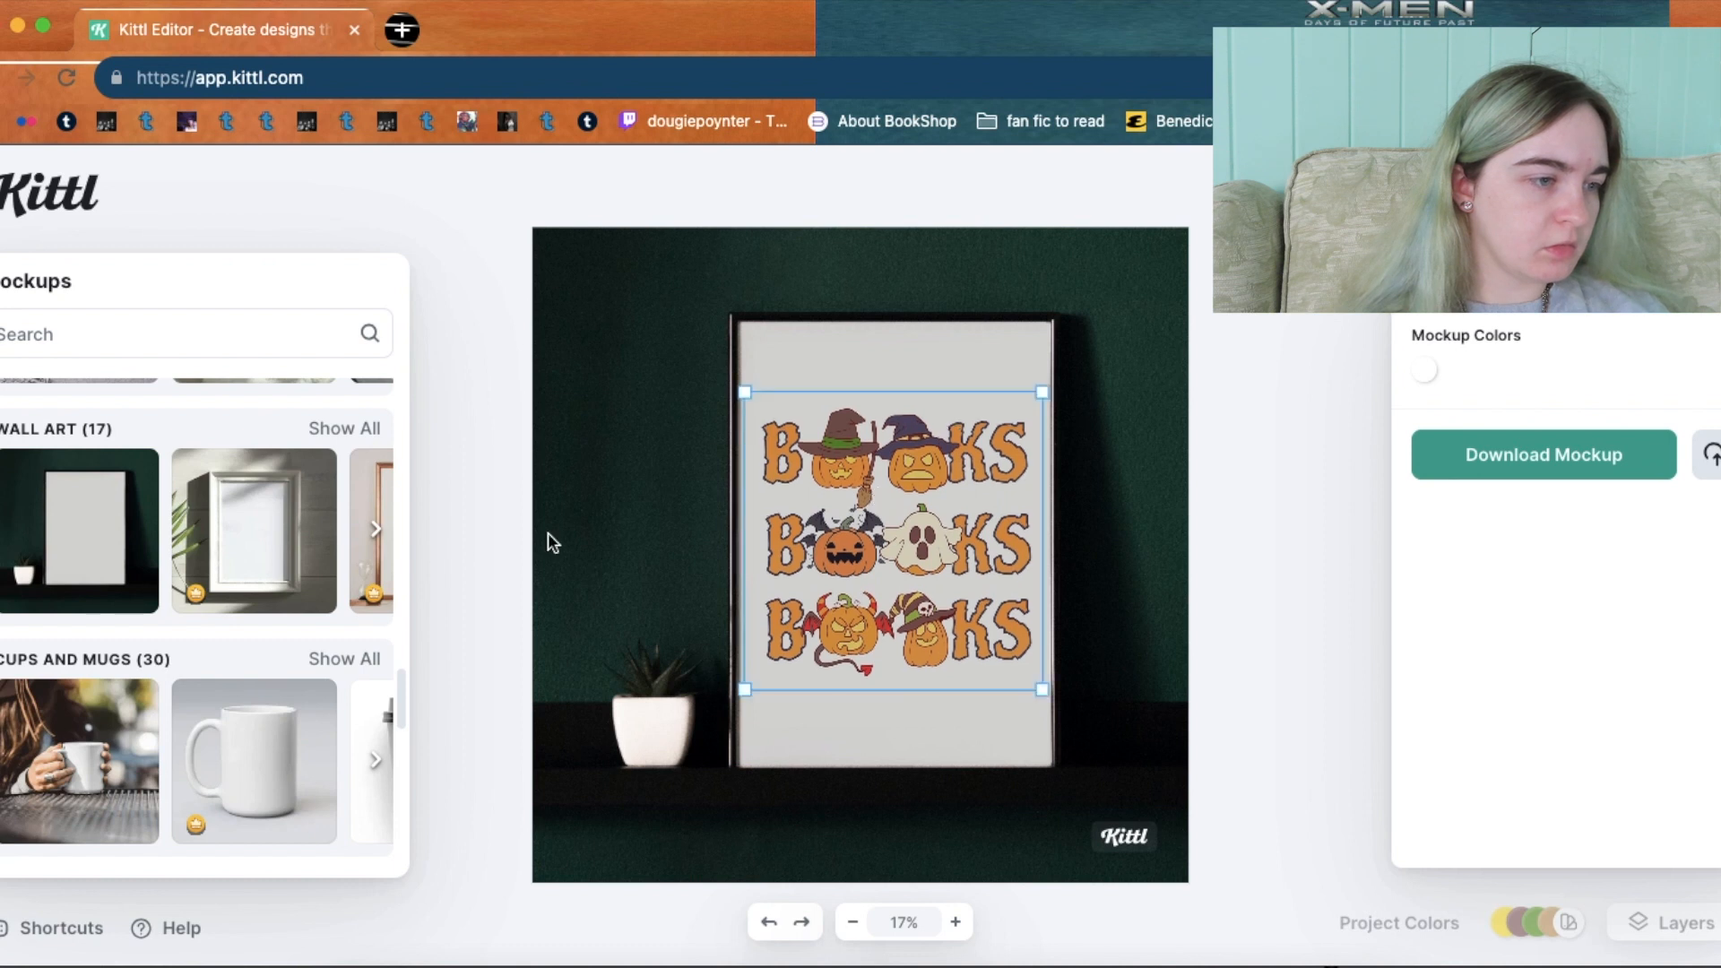
Place the design on the white mug body in the café mug mockup.
{"action": "left_click", "coordinate": [150, 750]}
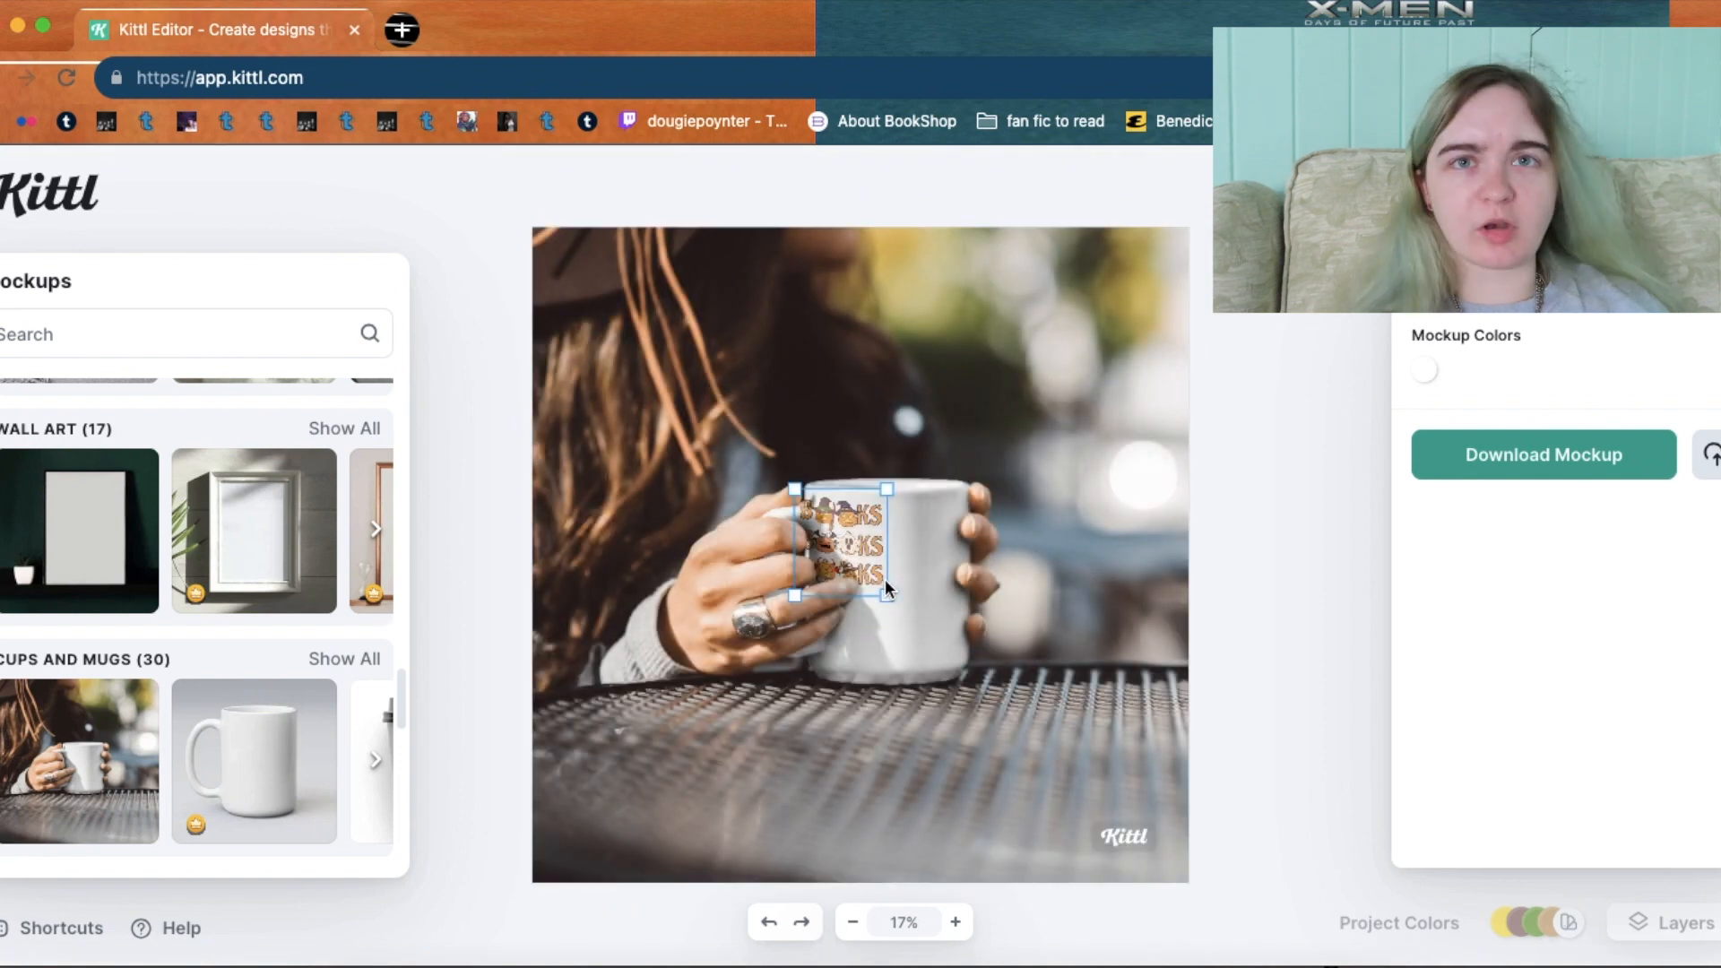
{"action": "left_click_drag", "start_coordinate": [861, 546], "coordinate": [915, 566]}
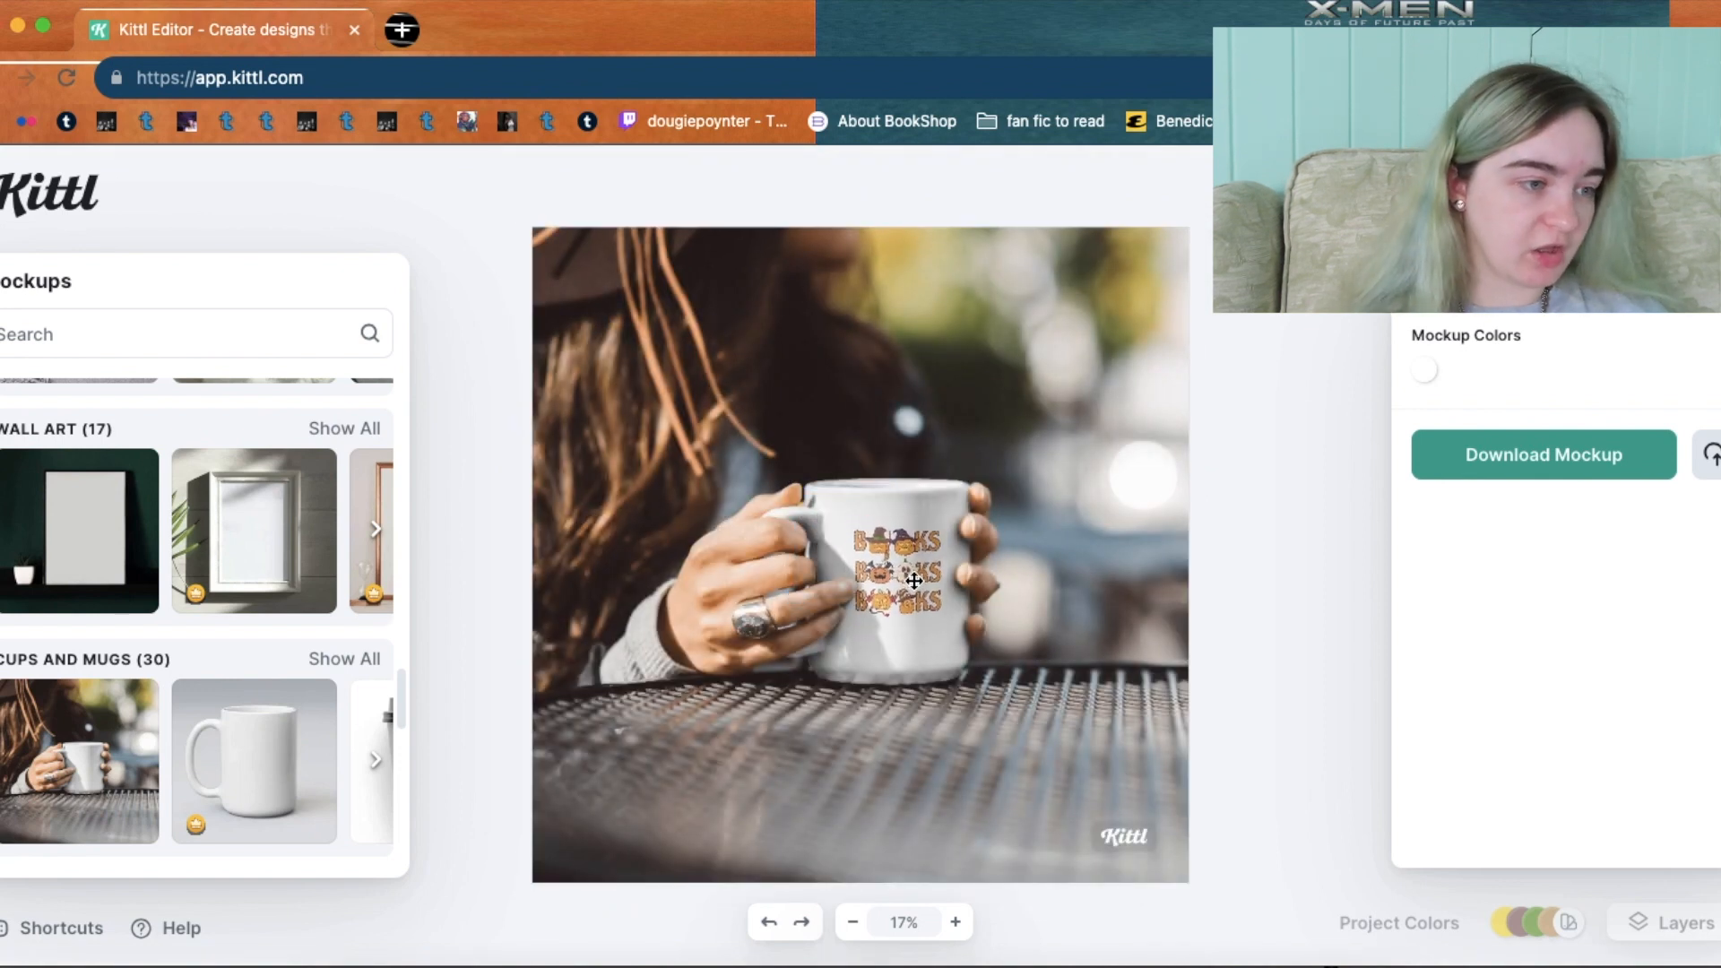
{"action": "left_click", "coordinate": [573, 820]}
{"action": "left_click_drag", "start_coordinate": [399, 674], "coordinate": [400, 825]}
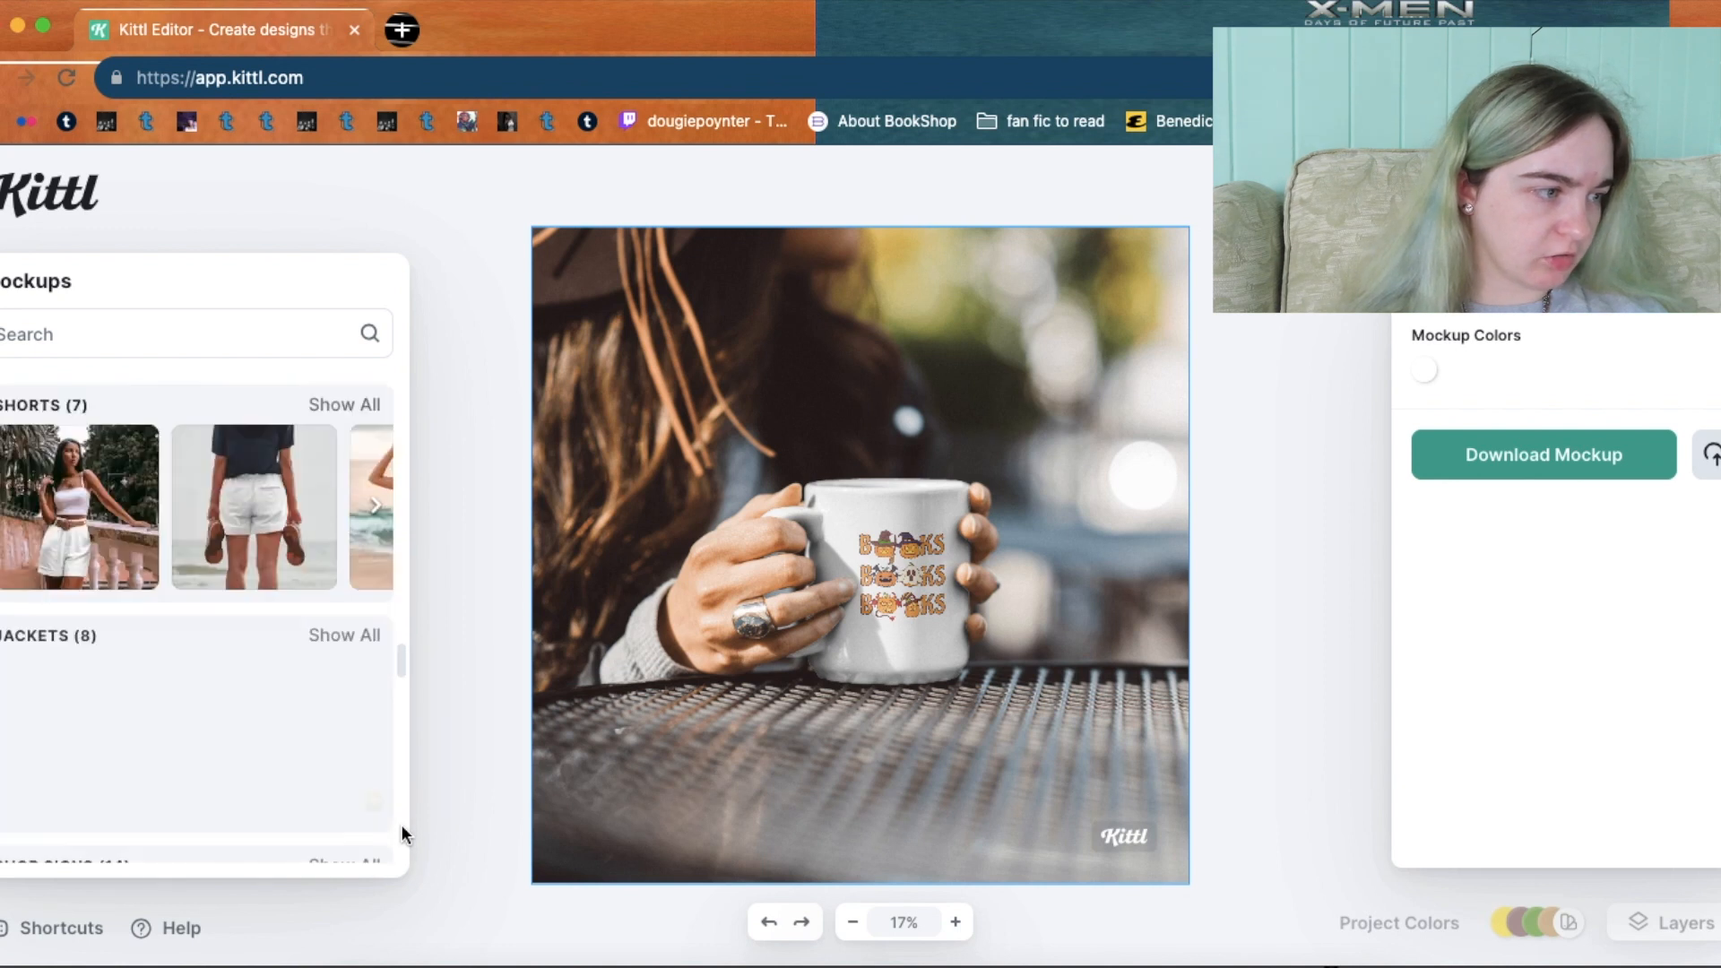
{"action": "left_click_drag", "start_coordinate": [400, 680], "coordinate": [394, 893]}
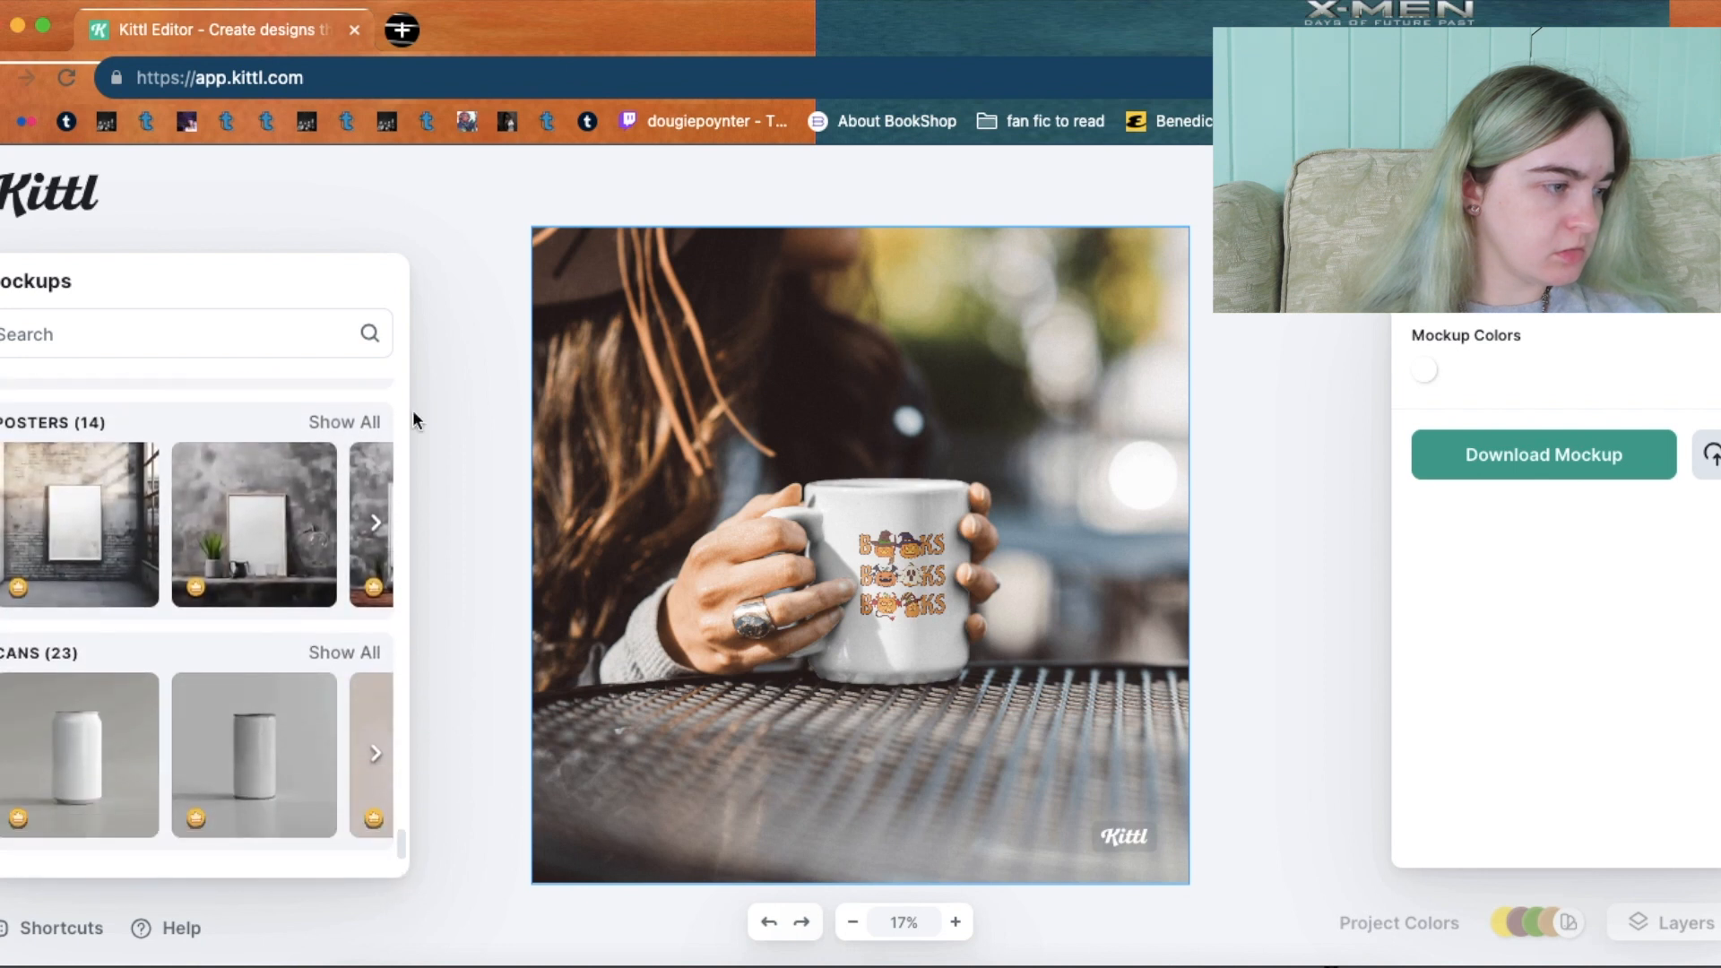